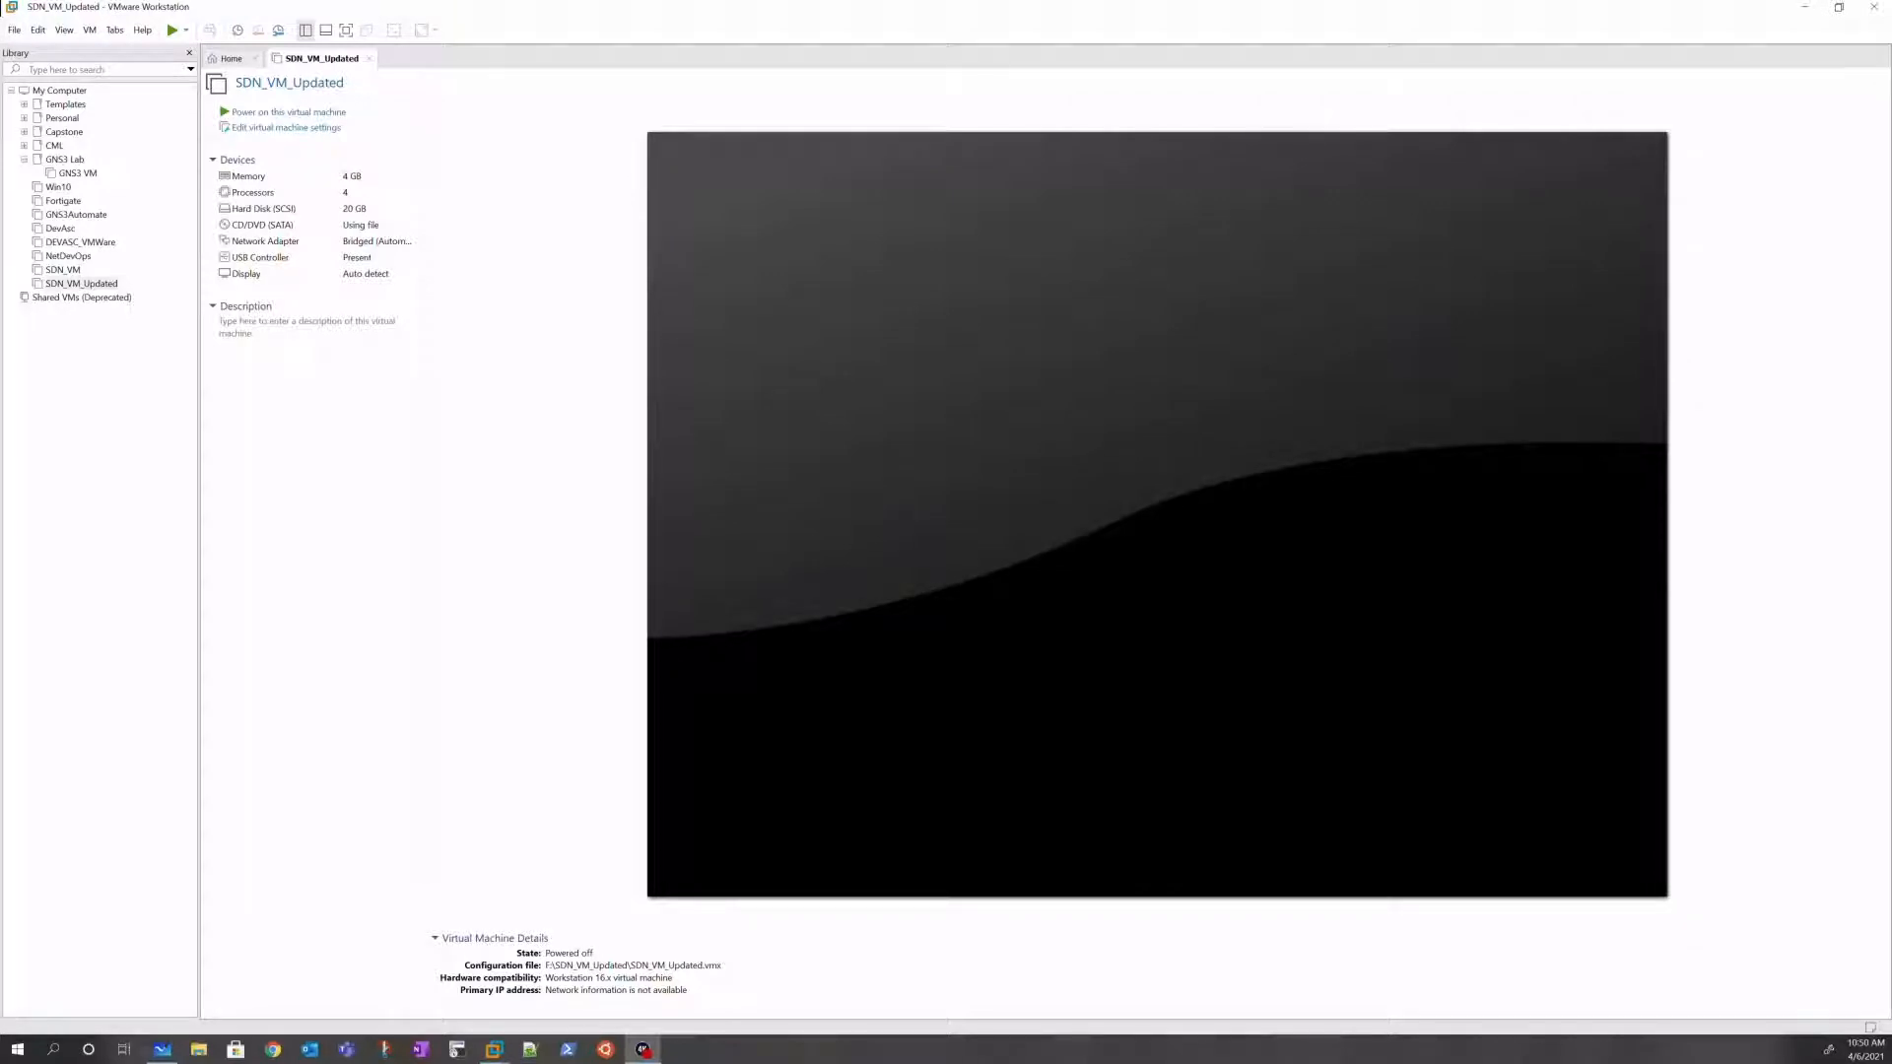
Step: Open File Explorer on the Downloads folder and move the window aside
{"action": "key", "text": "super+e"}
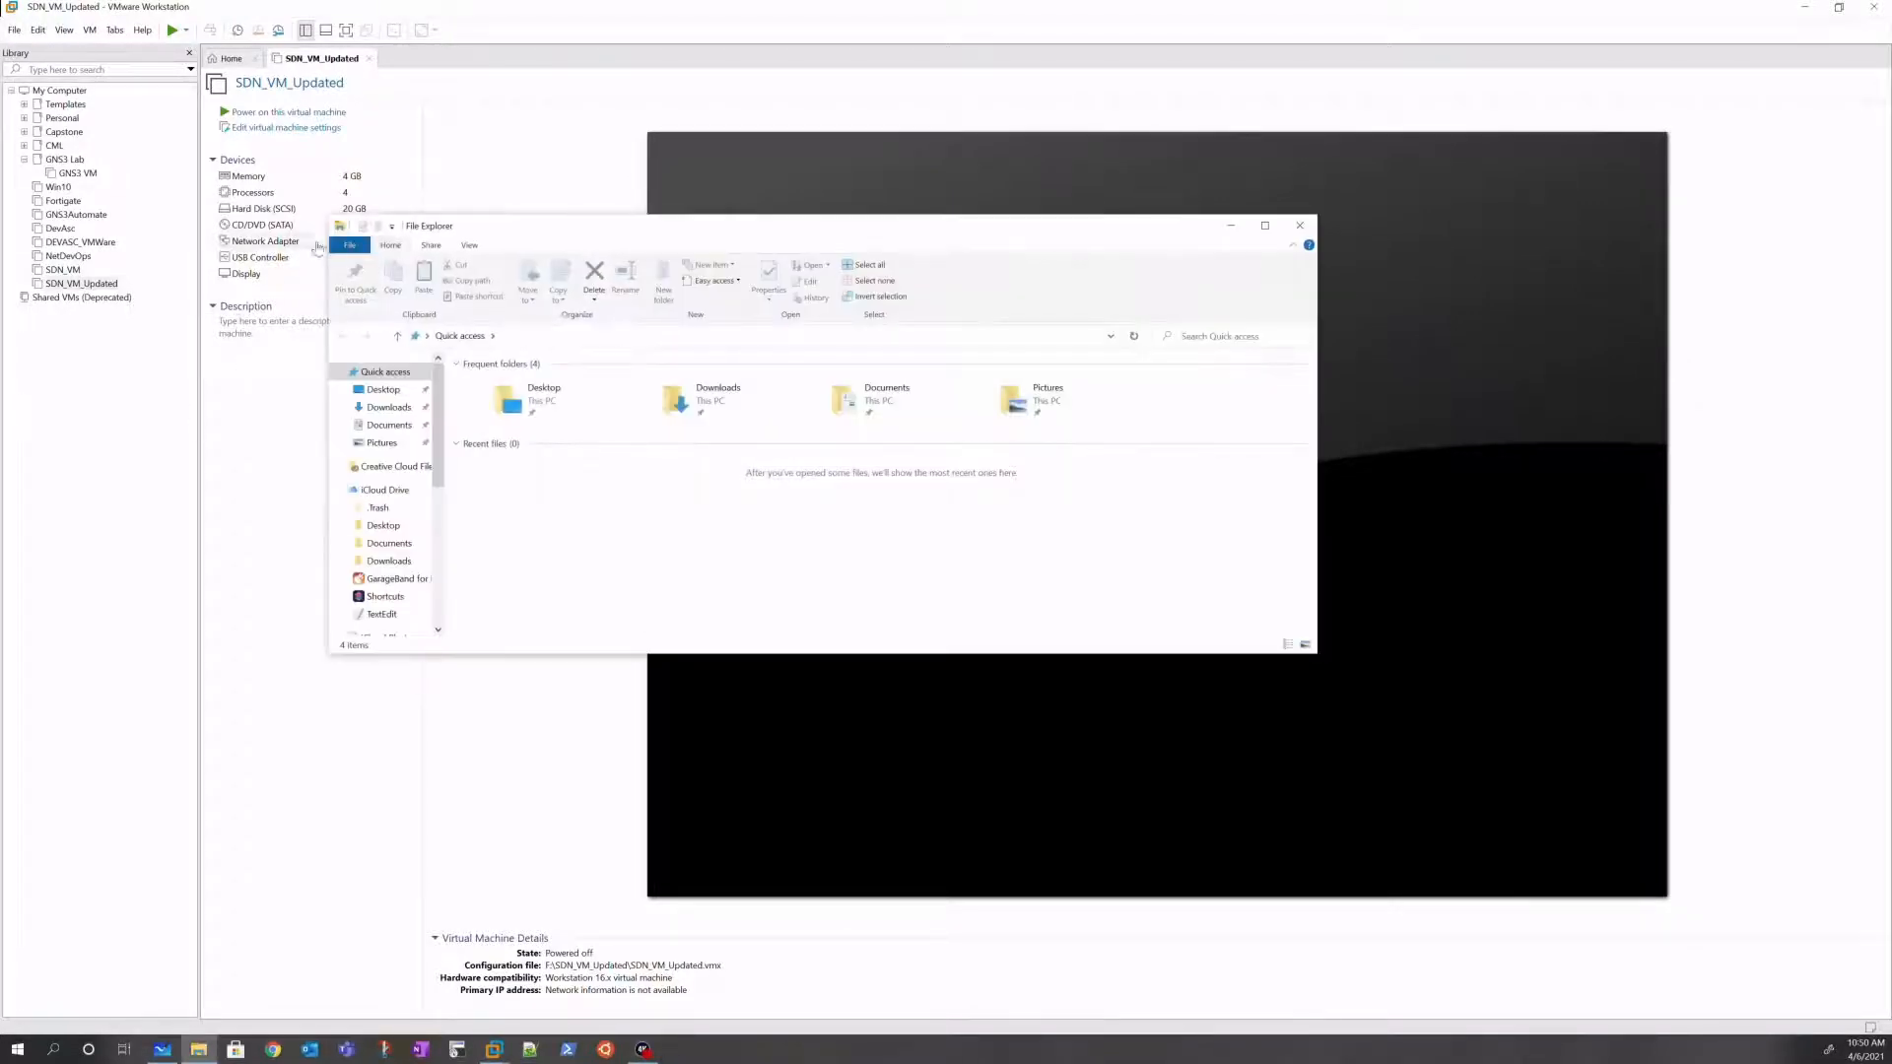
{"action": "left_click", "coordinate": [388, 407]}
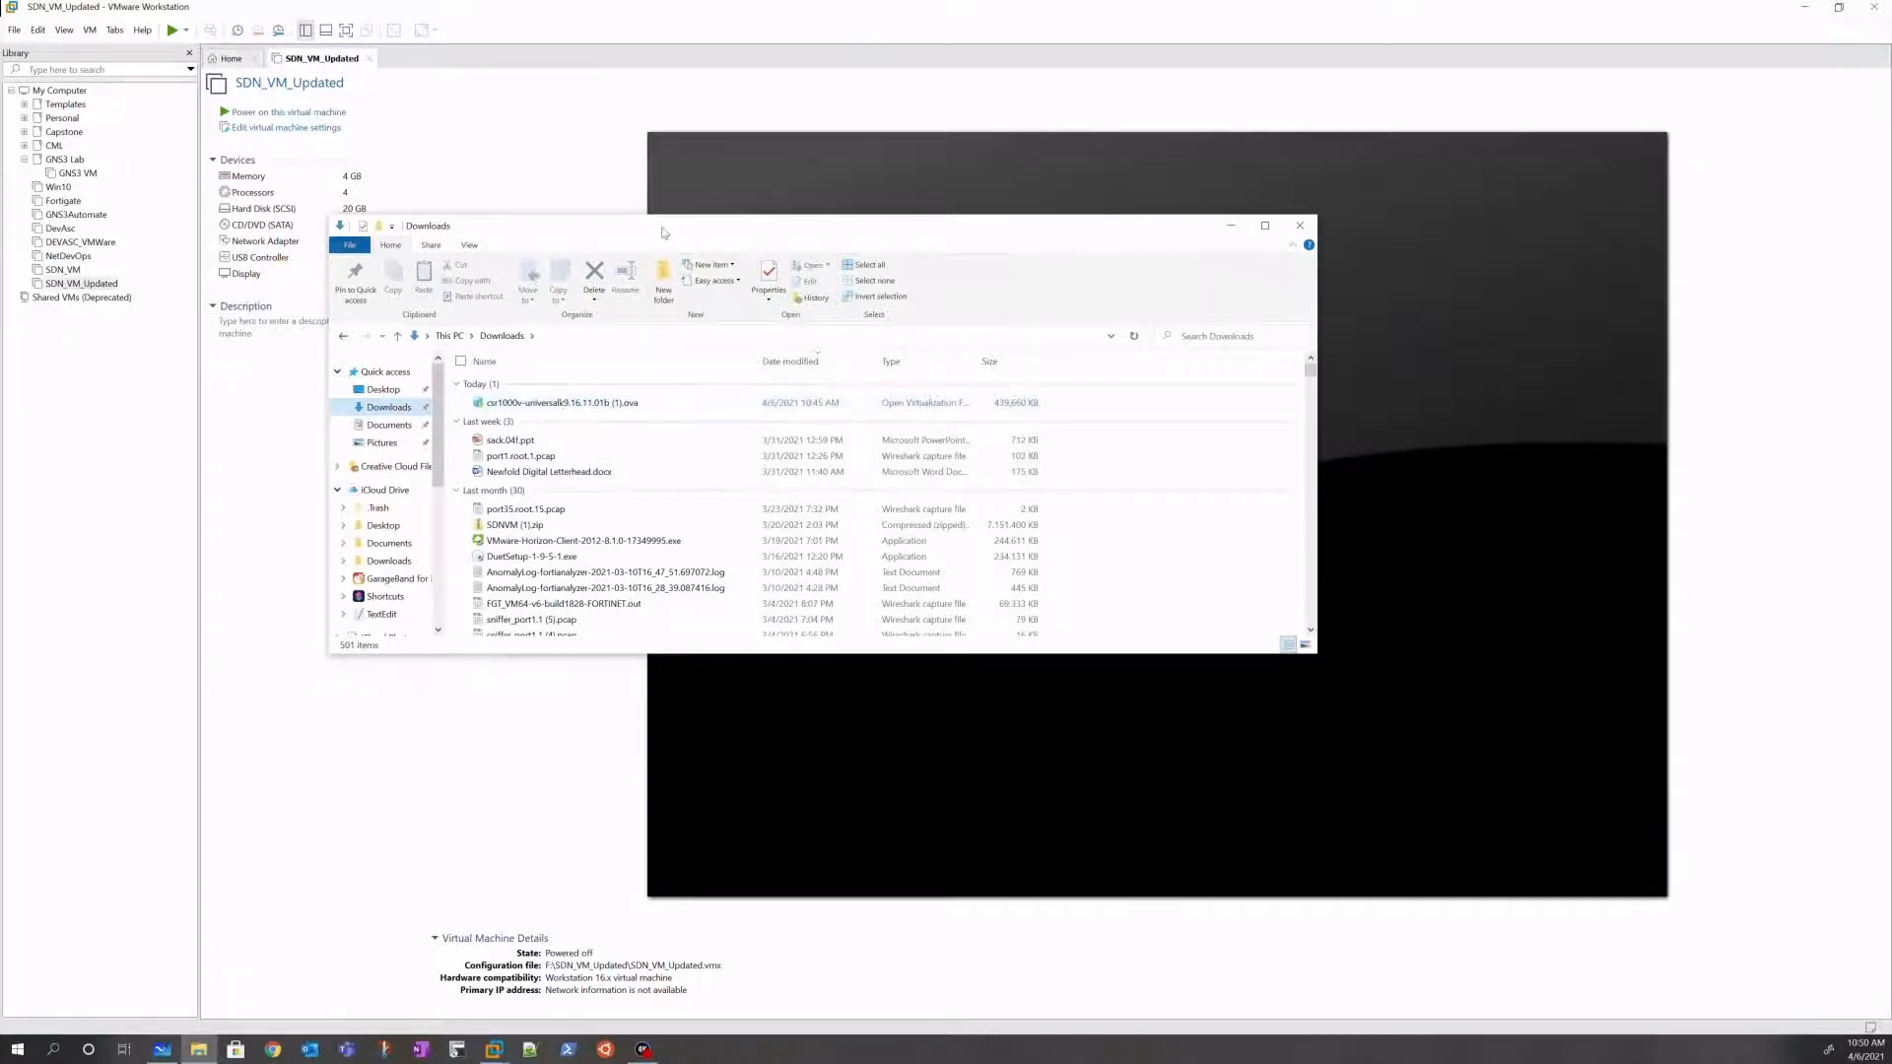
{"action": "left_click_drag", "start_coordinate": [661, 228], "coordinate": [0, 264]}
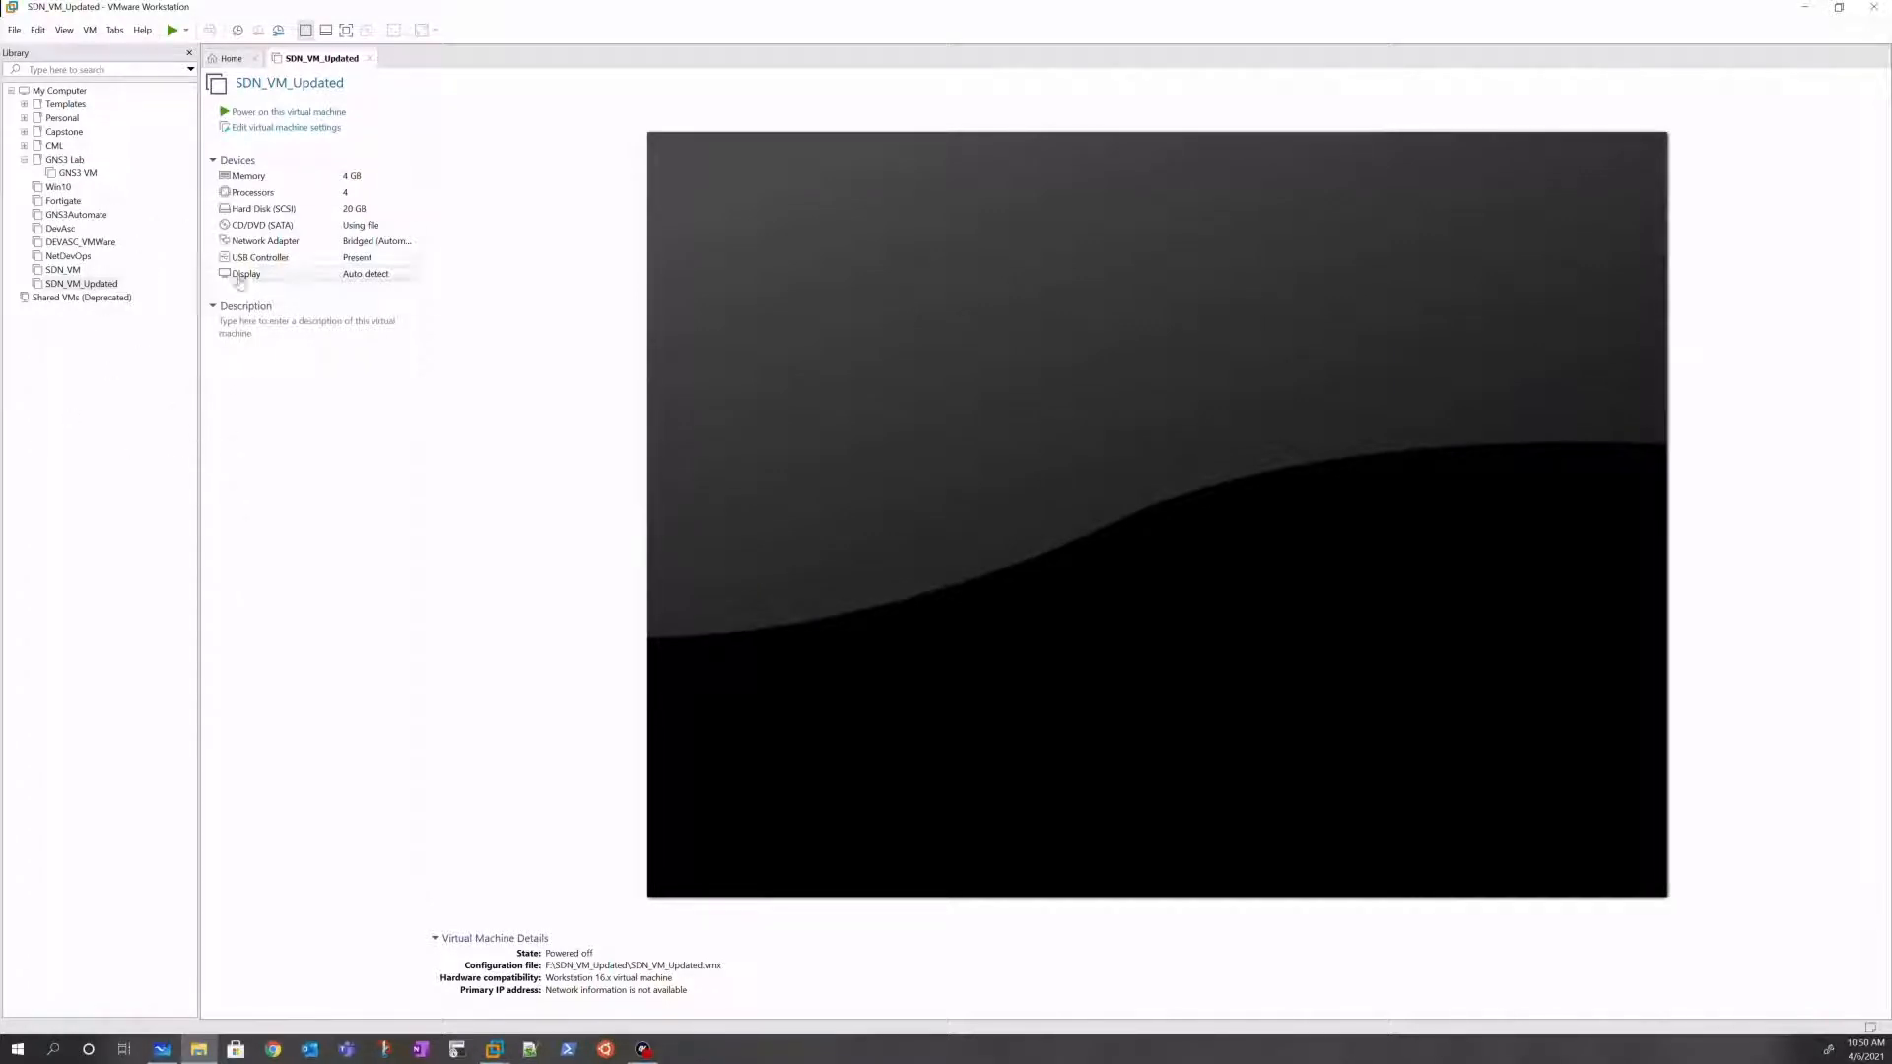
Step: Open the csr1000v .ova file from Downloads to import it as a virtual machine
{"action": "left_click", "coordinate": [14, 30]}
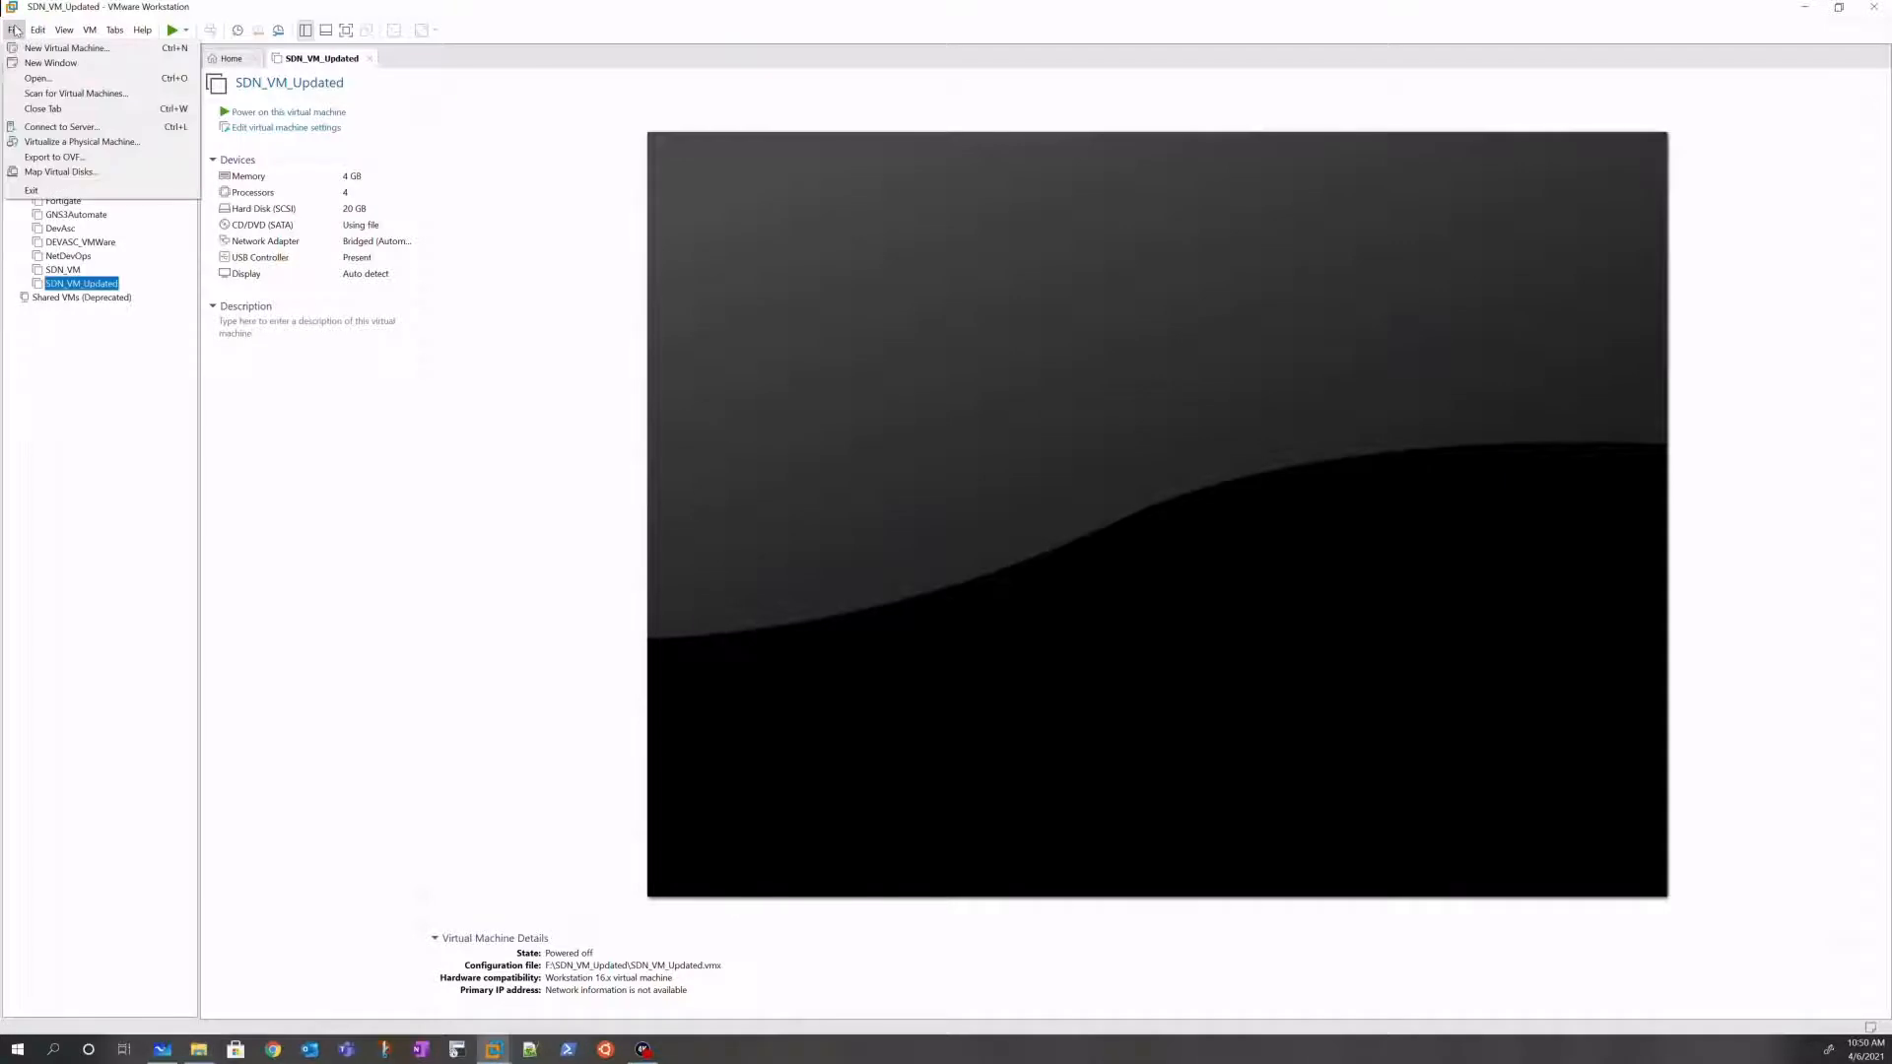
{"action": "left_click", "coordinate": [39, 78]}
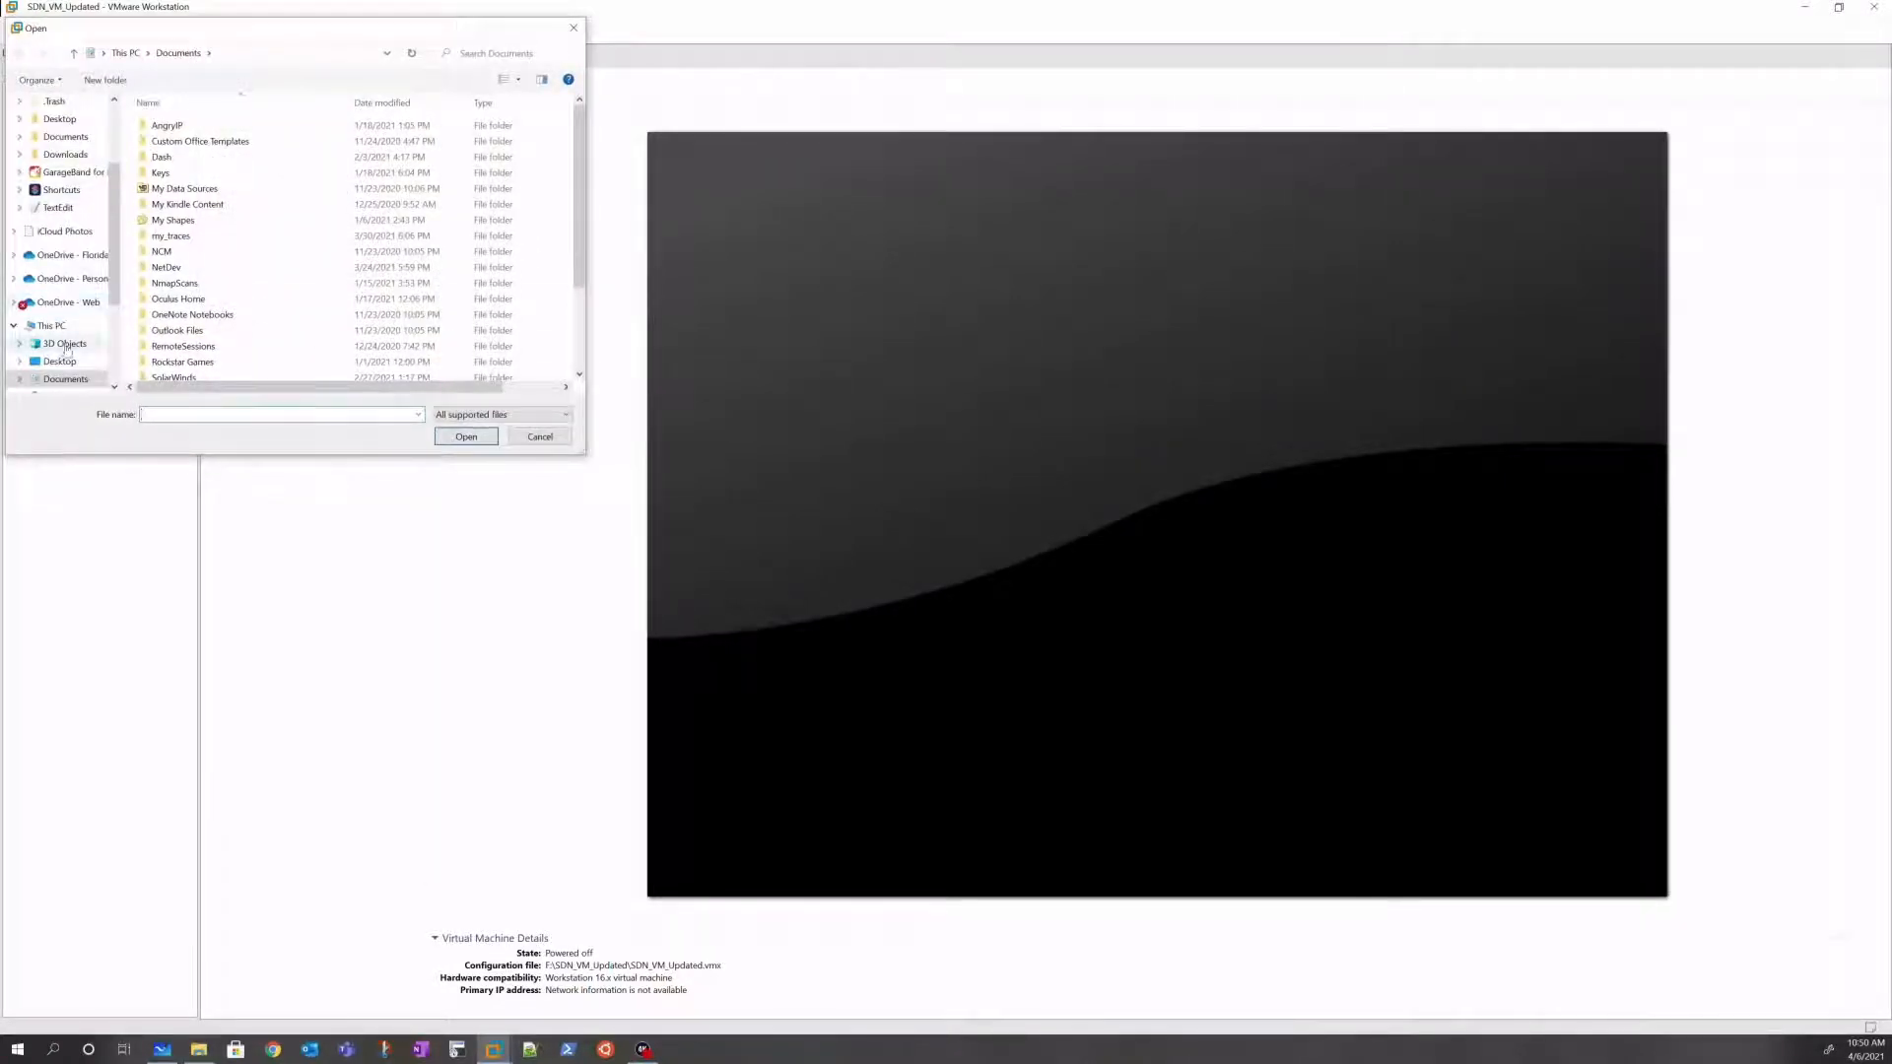
{"action": "scroll", "coordinate": [54, 313], "scroll_direction": "down", "scroll_amount": 1}
{"action": "left_click", "coordinate": [65, 343]}
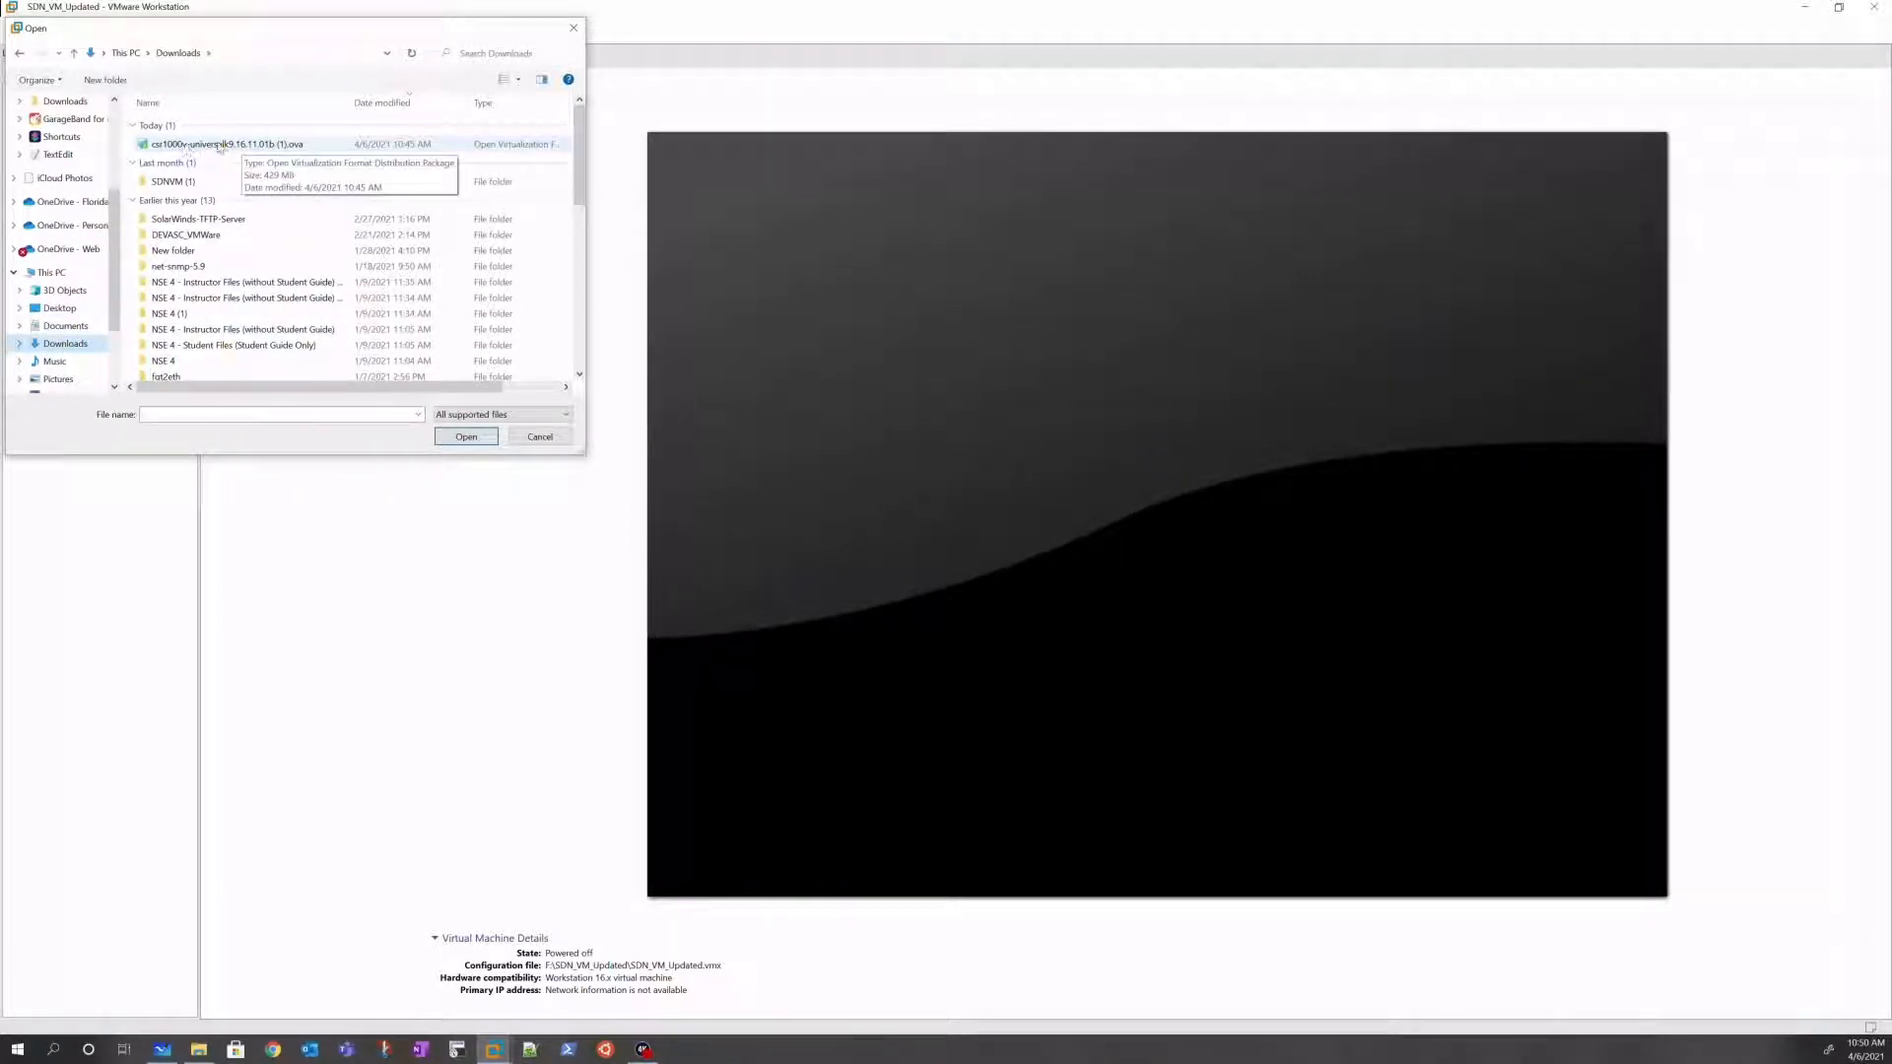
{"action": "left_click", "coordinate": [187, 145]}
{"action": "left_click", "coordinate": [467, 436]}
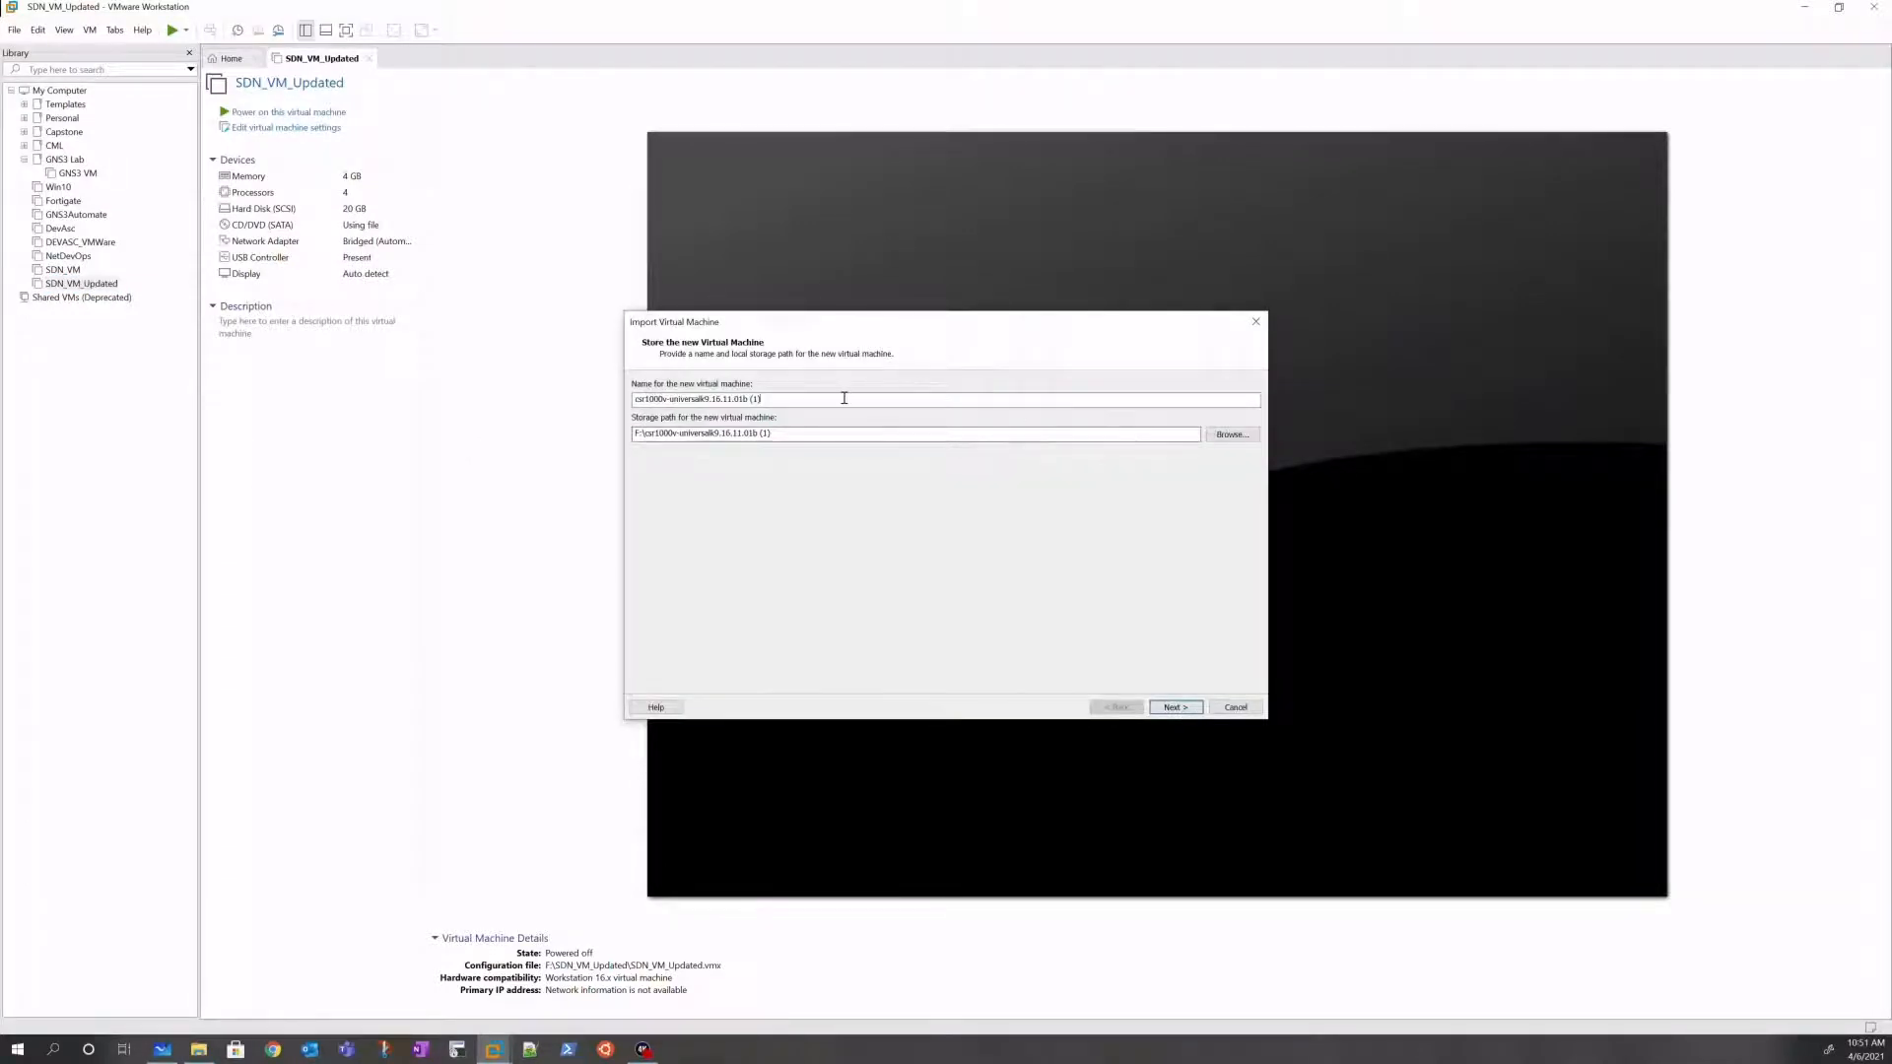
Step: Name the machine Cisco_1000v, keep the Small deployment, and import it
{"action": "left_click_drag", "start_coordinate": [760, 398], "coordinate": [562, 409]}
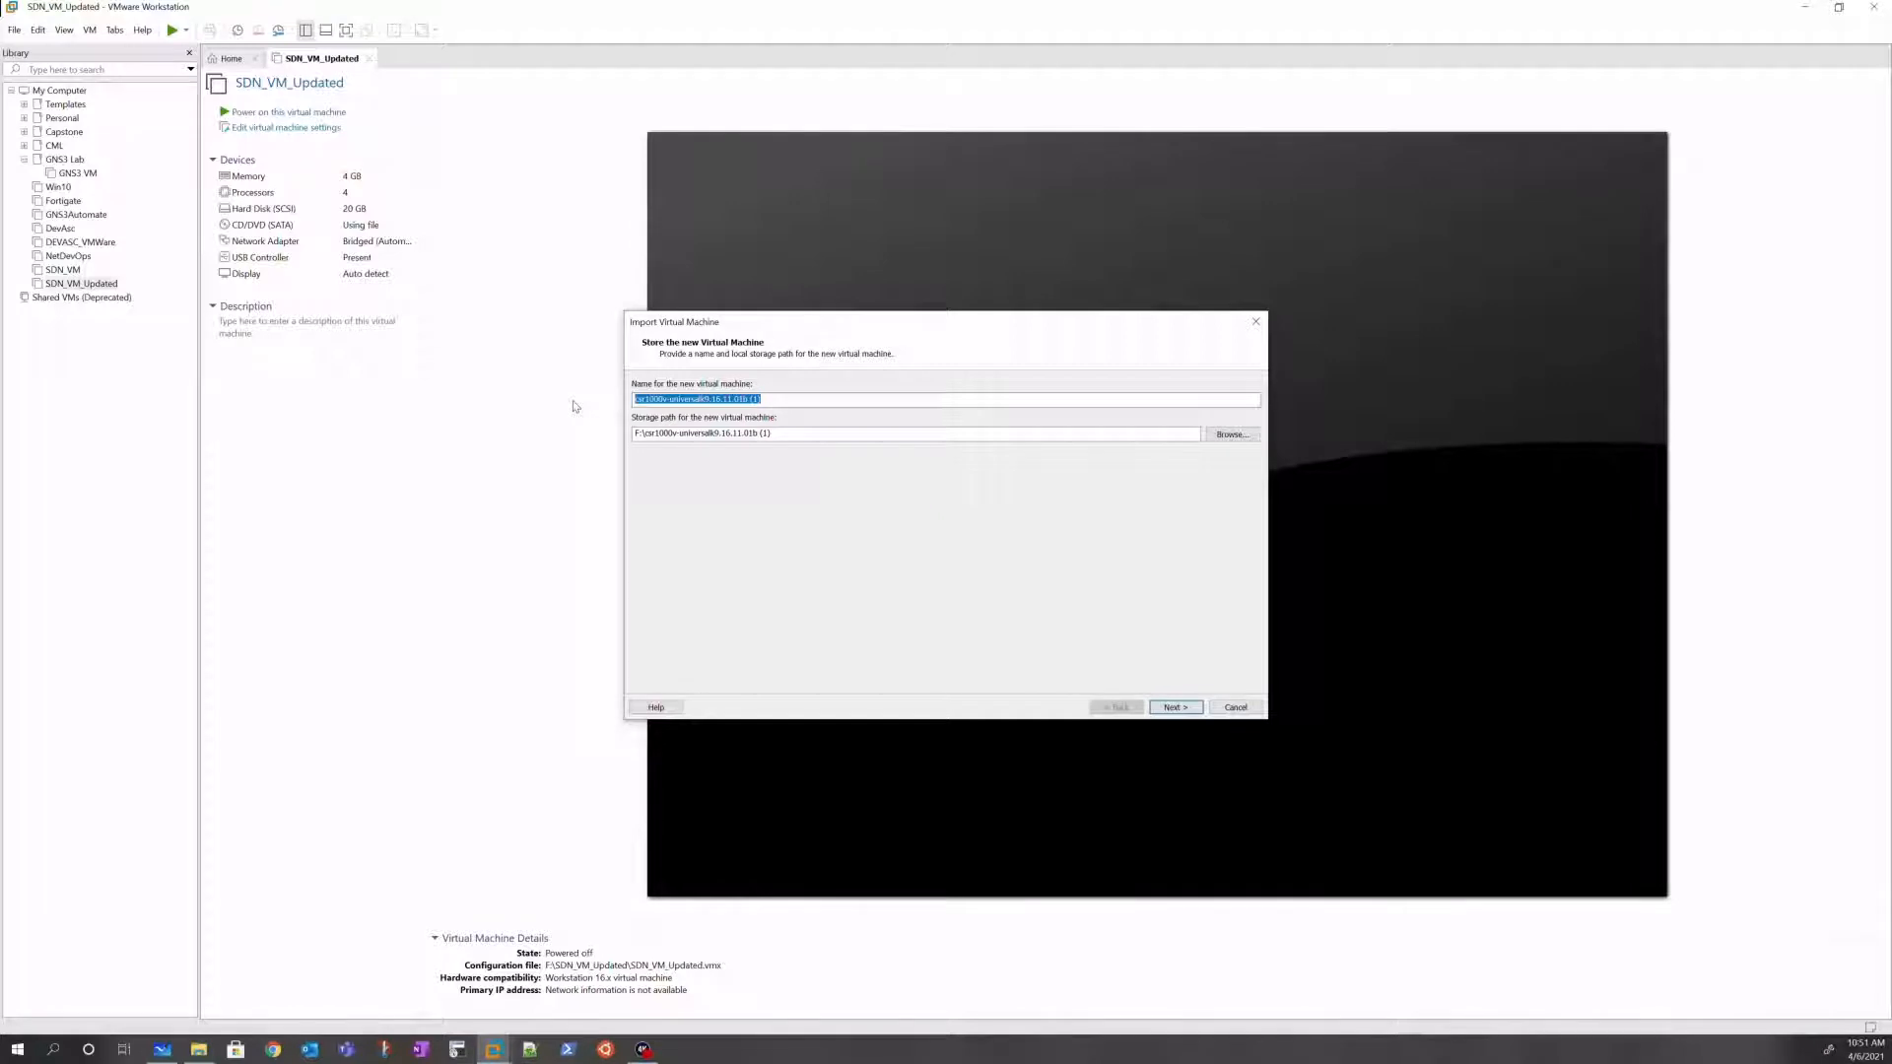
{"action": "type", "text": "Cisco"}
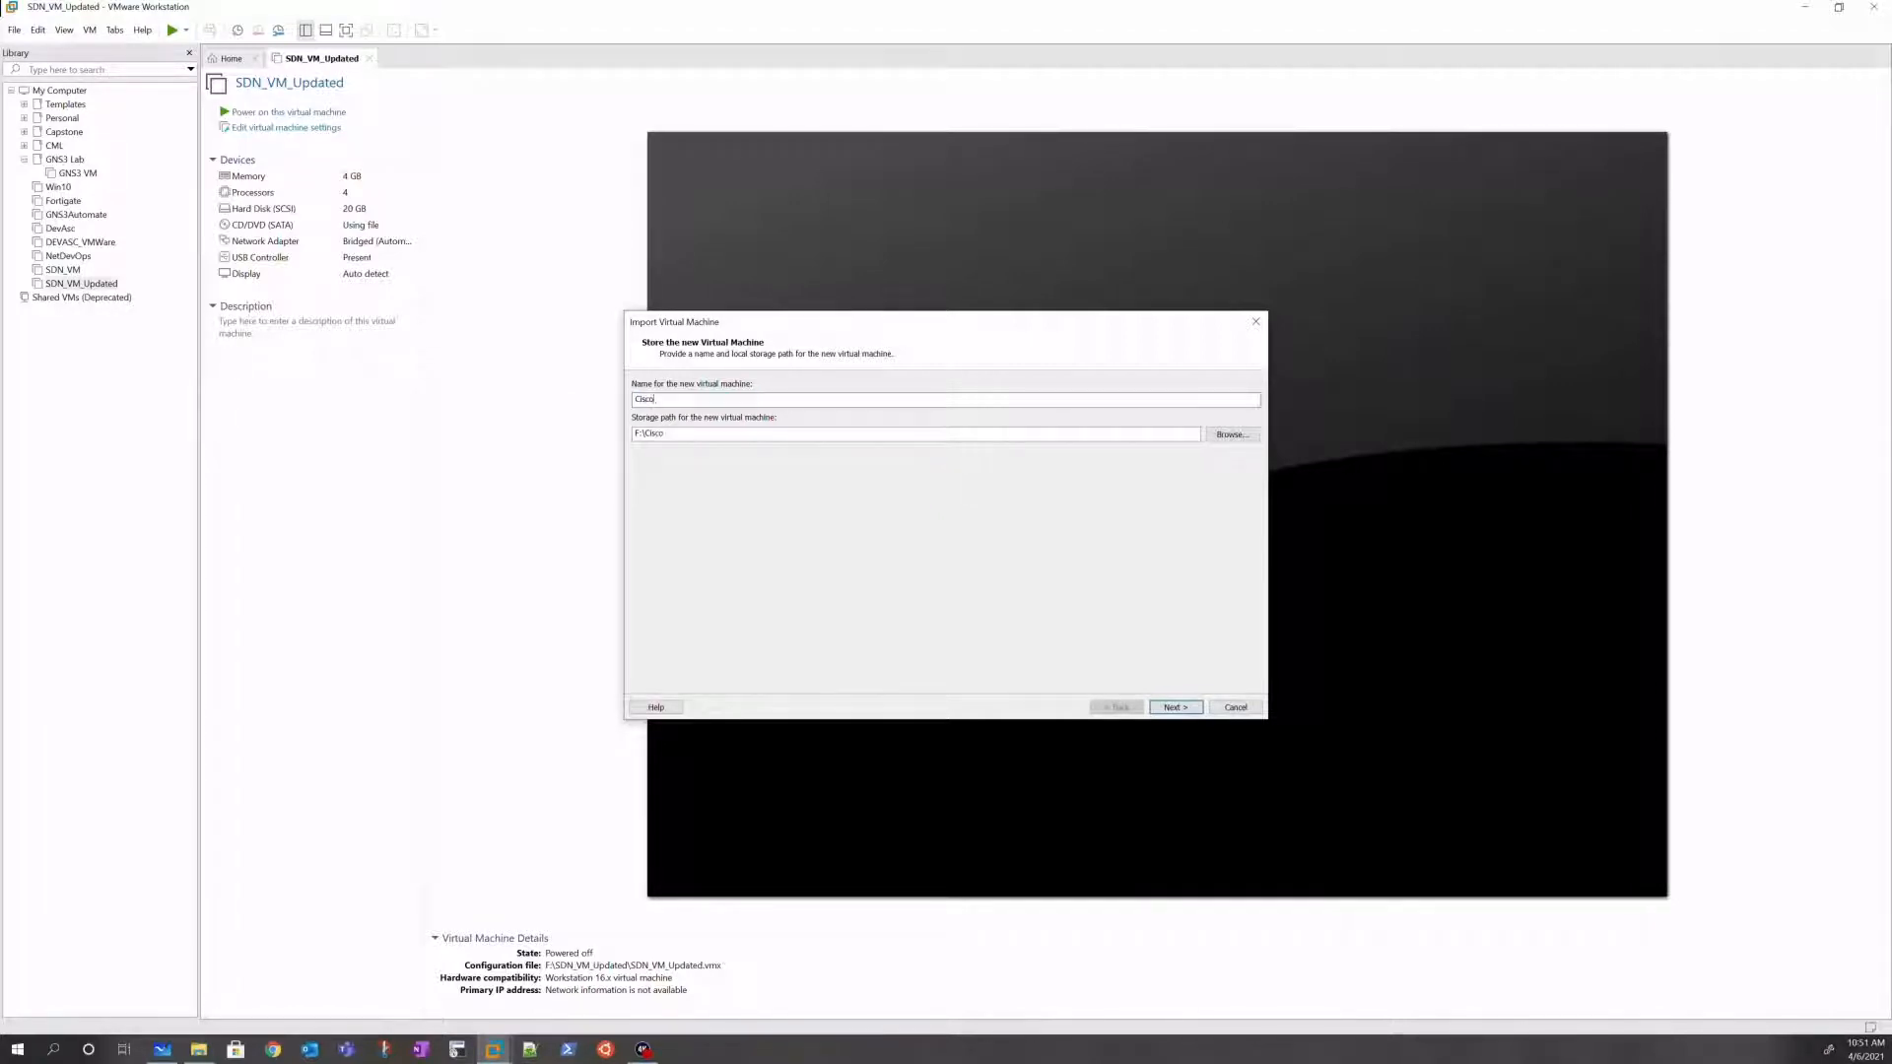
{"action": "type", "text": "_1000v"}
{"action": "left_click", "coordinate": [1175, 707]}
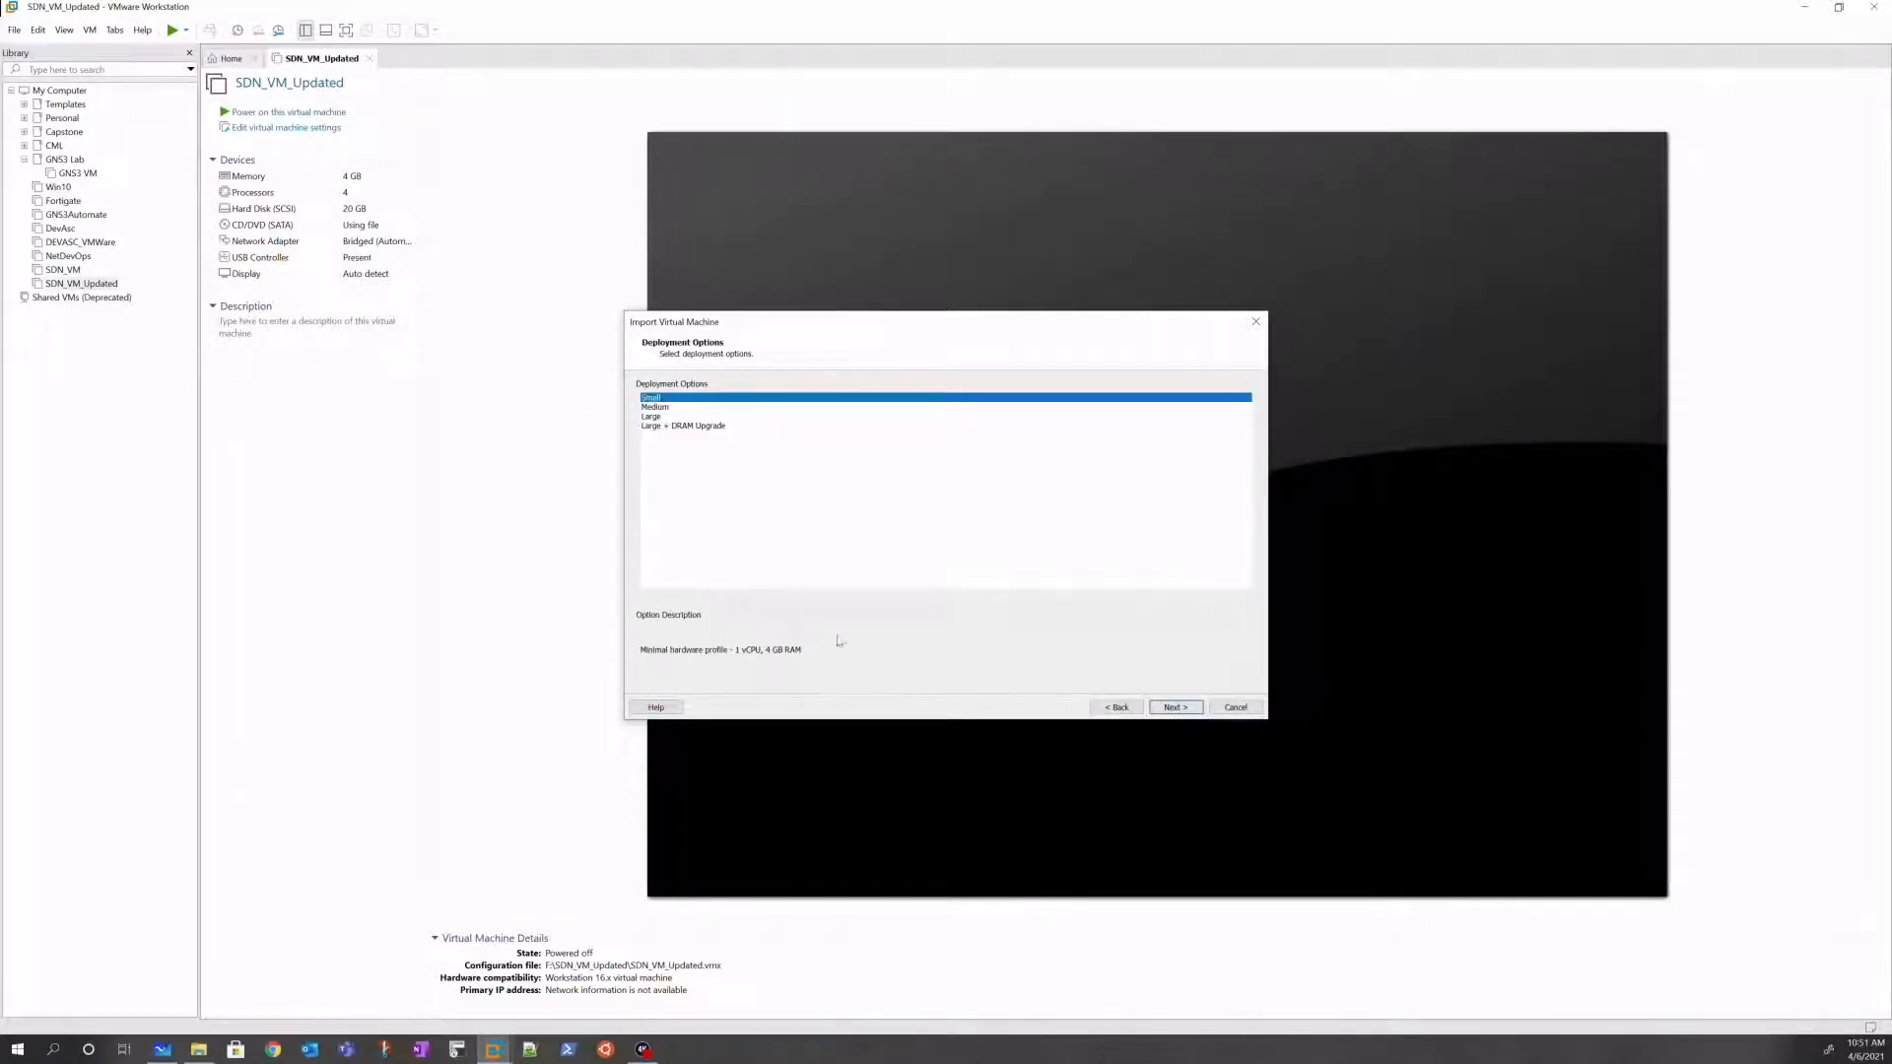
{"action": "left_click", "coordinate": [1176, 707]}
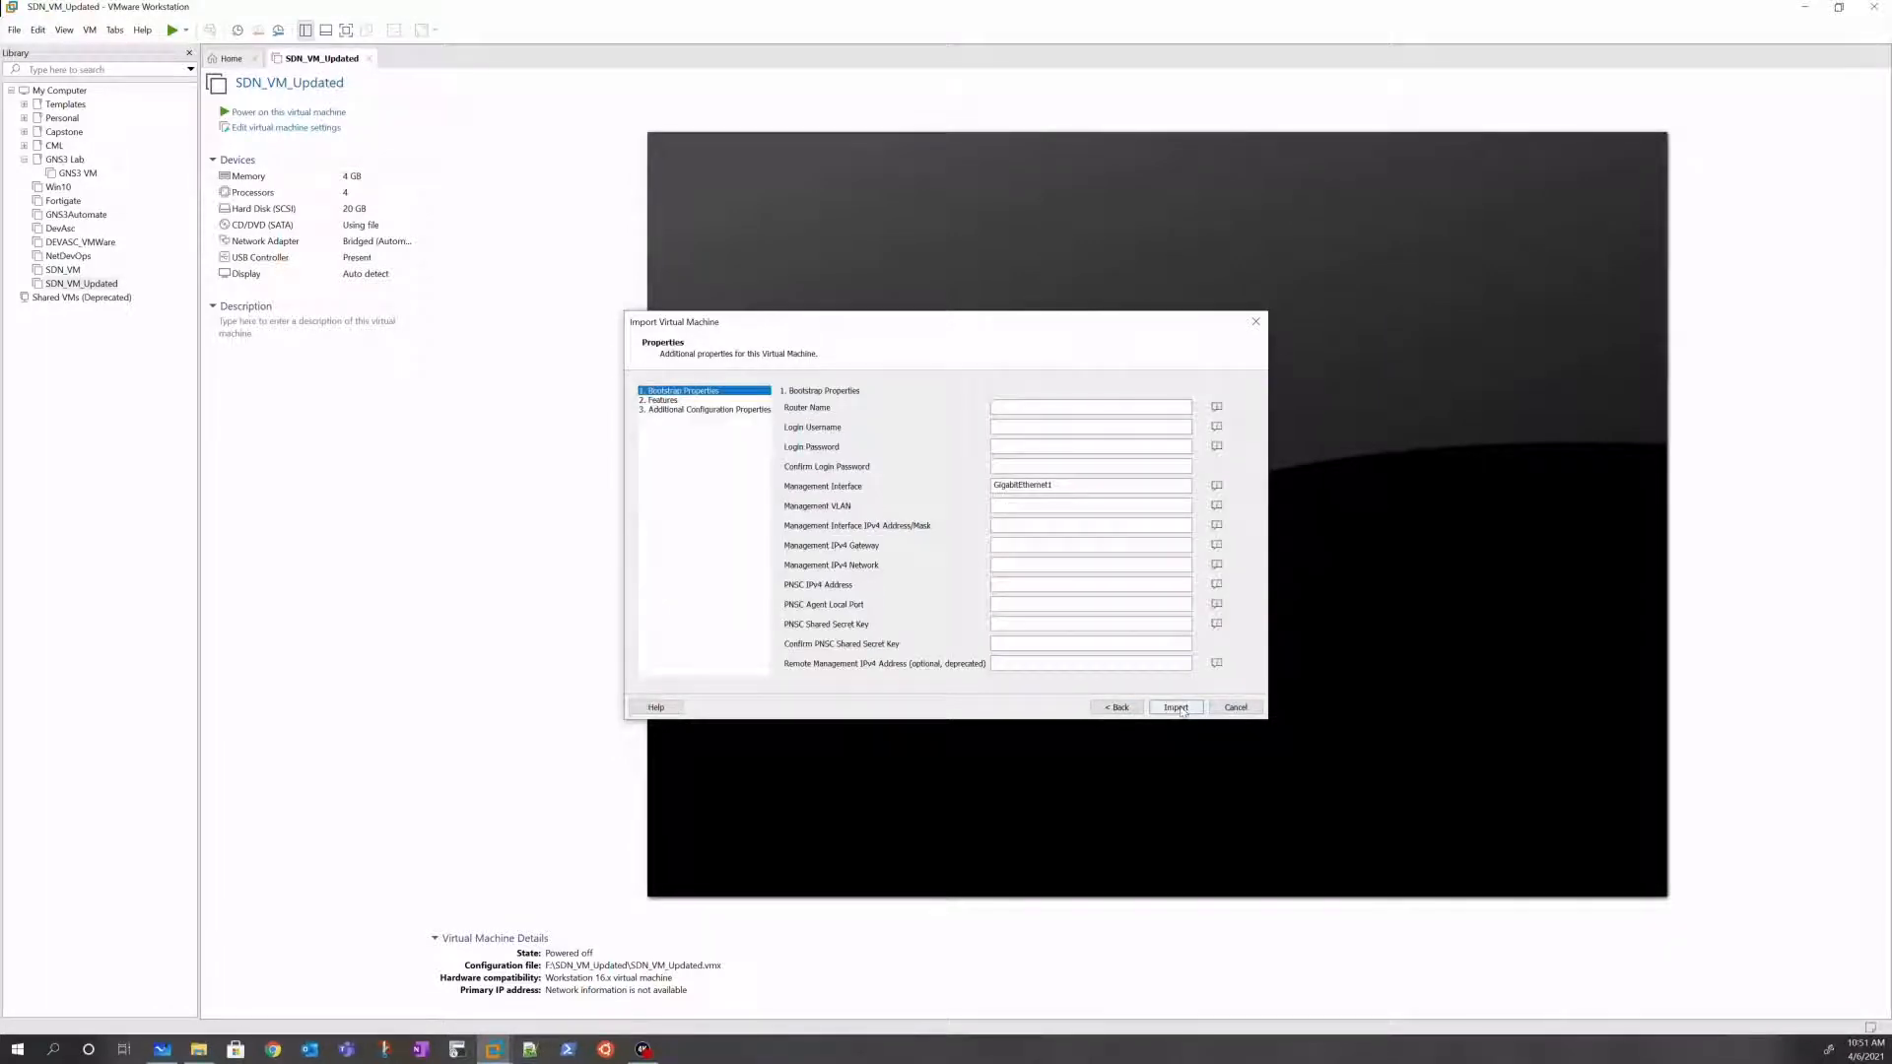
{"action": "left_click", "coordinate": [1175, 707]}
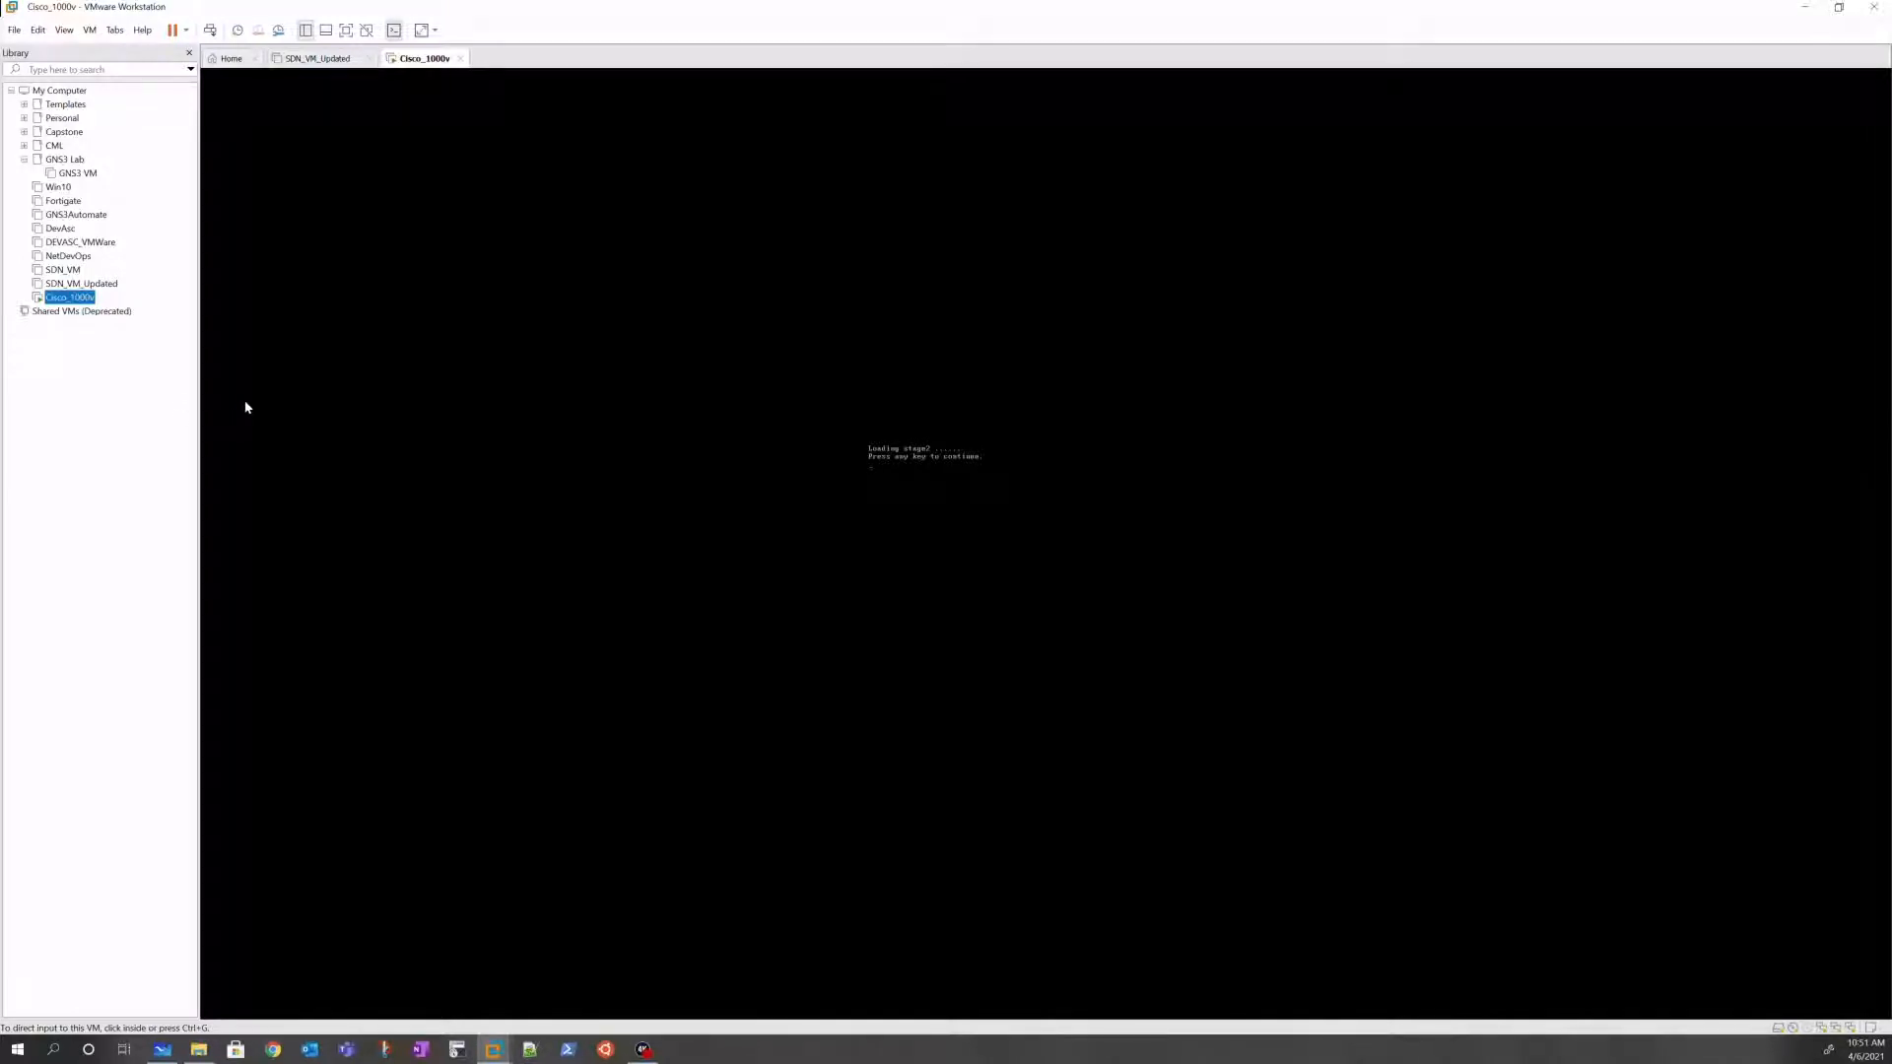
{"action": "left_click", "coordinate": [926, 480]}
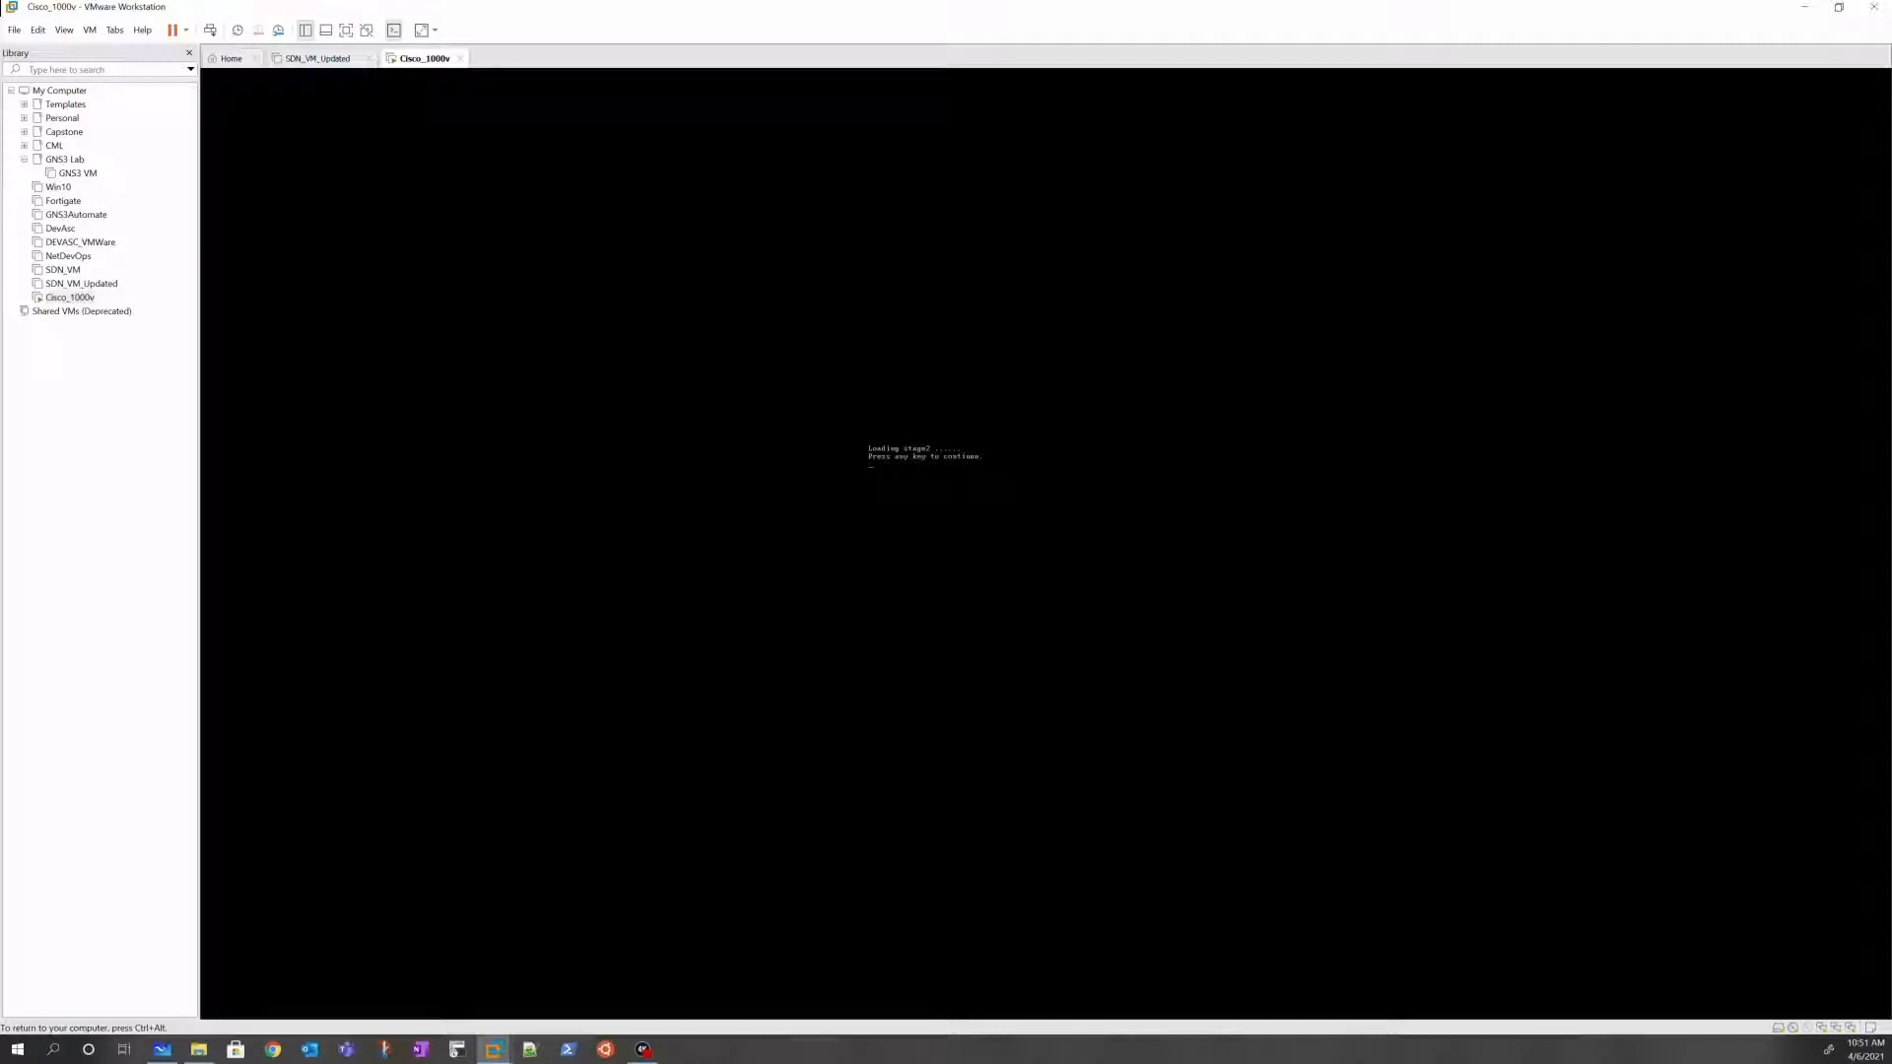
{"action": "key", "text": "ctrl+alt"}
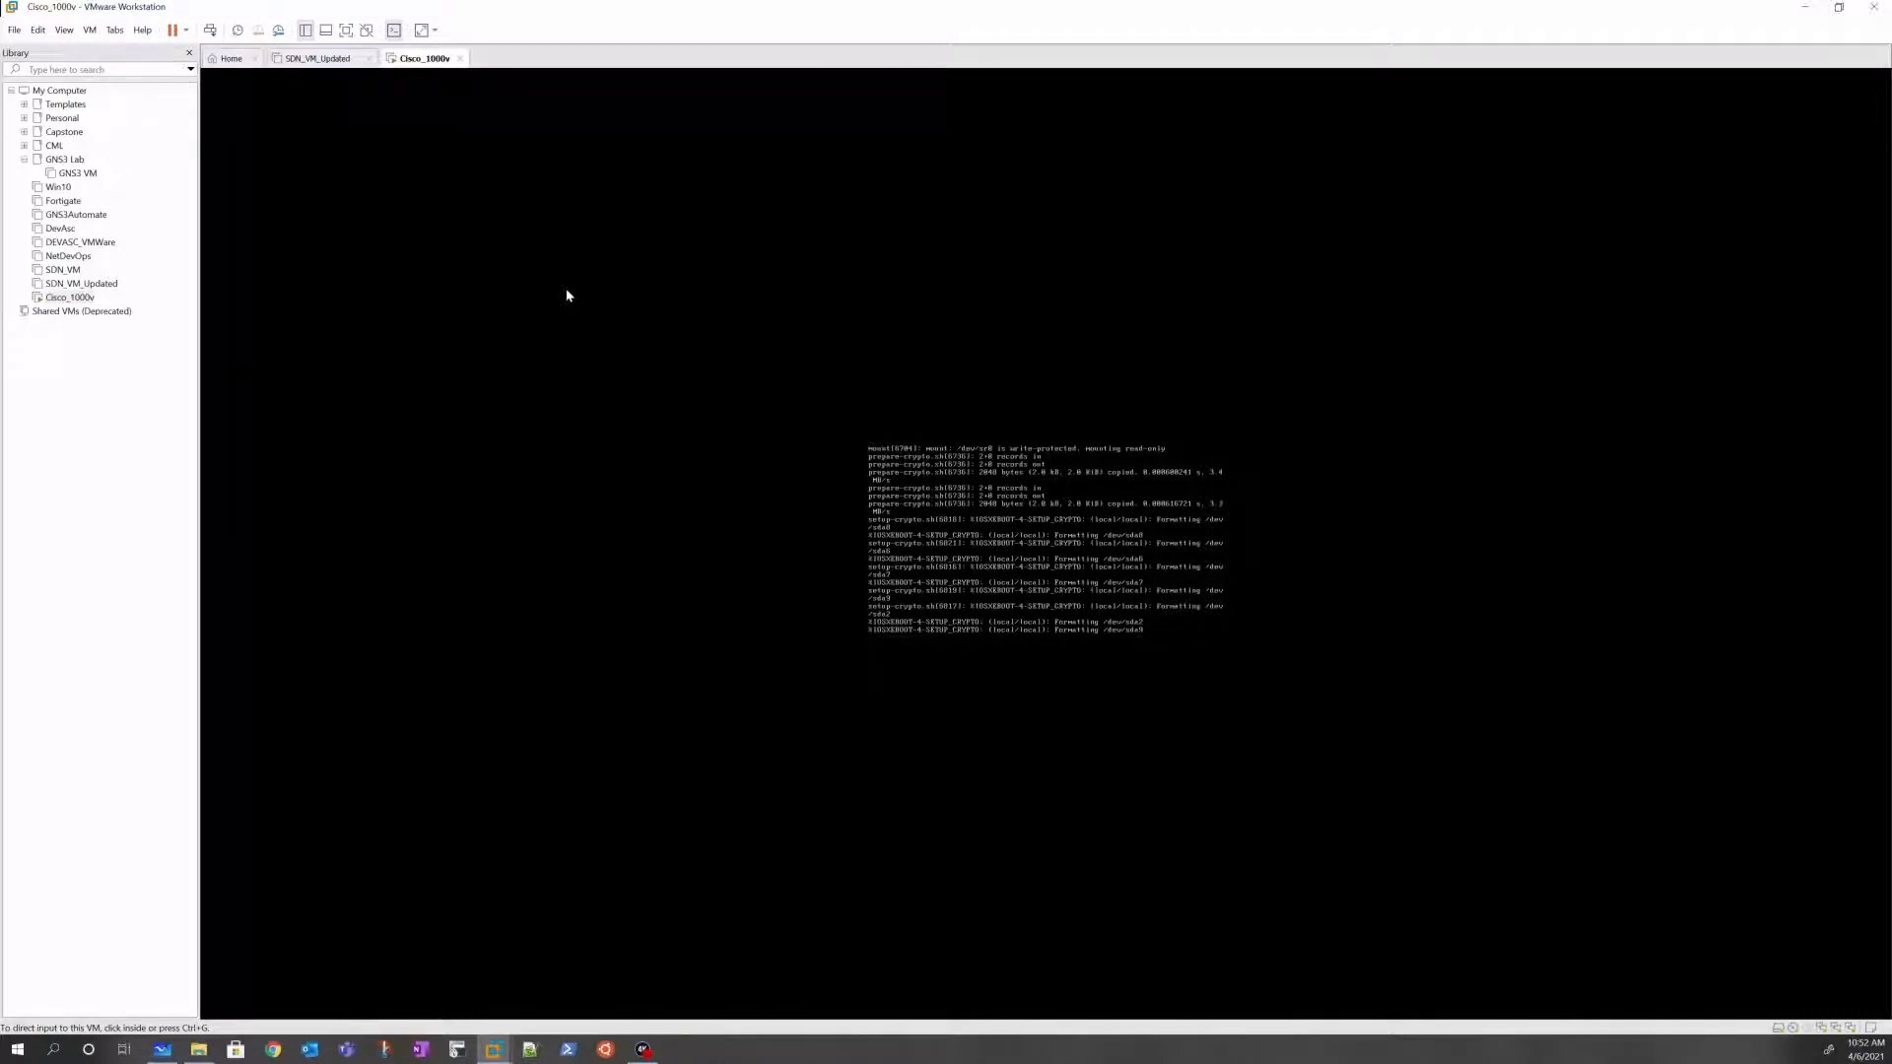
{"action": "left_click", "coordinate": [1010, 512]}
{"action": "key", "text": "ctrl+alt"}
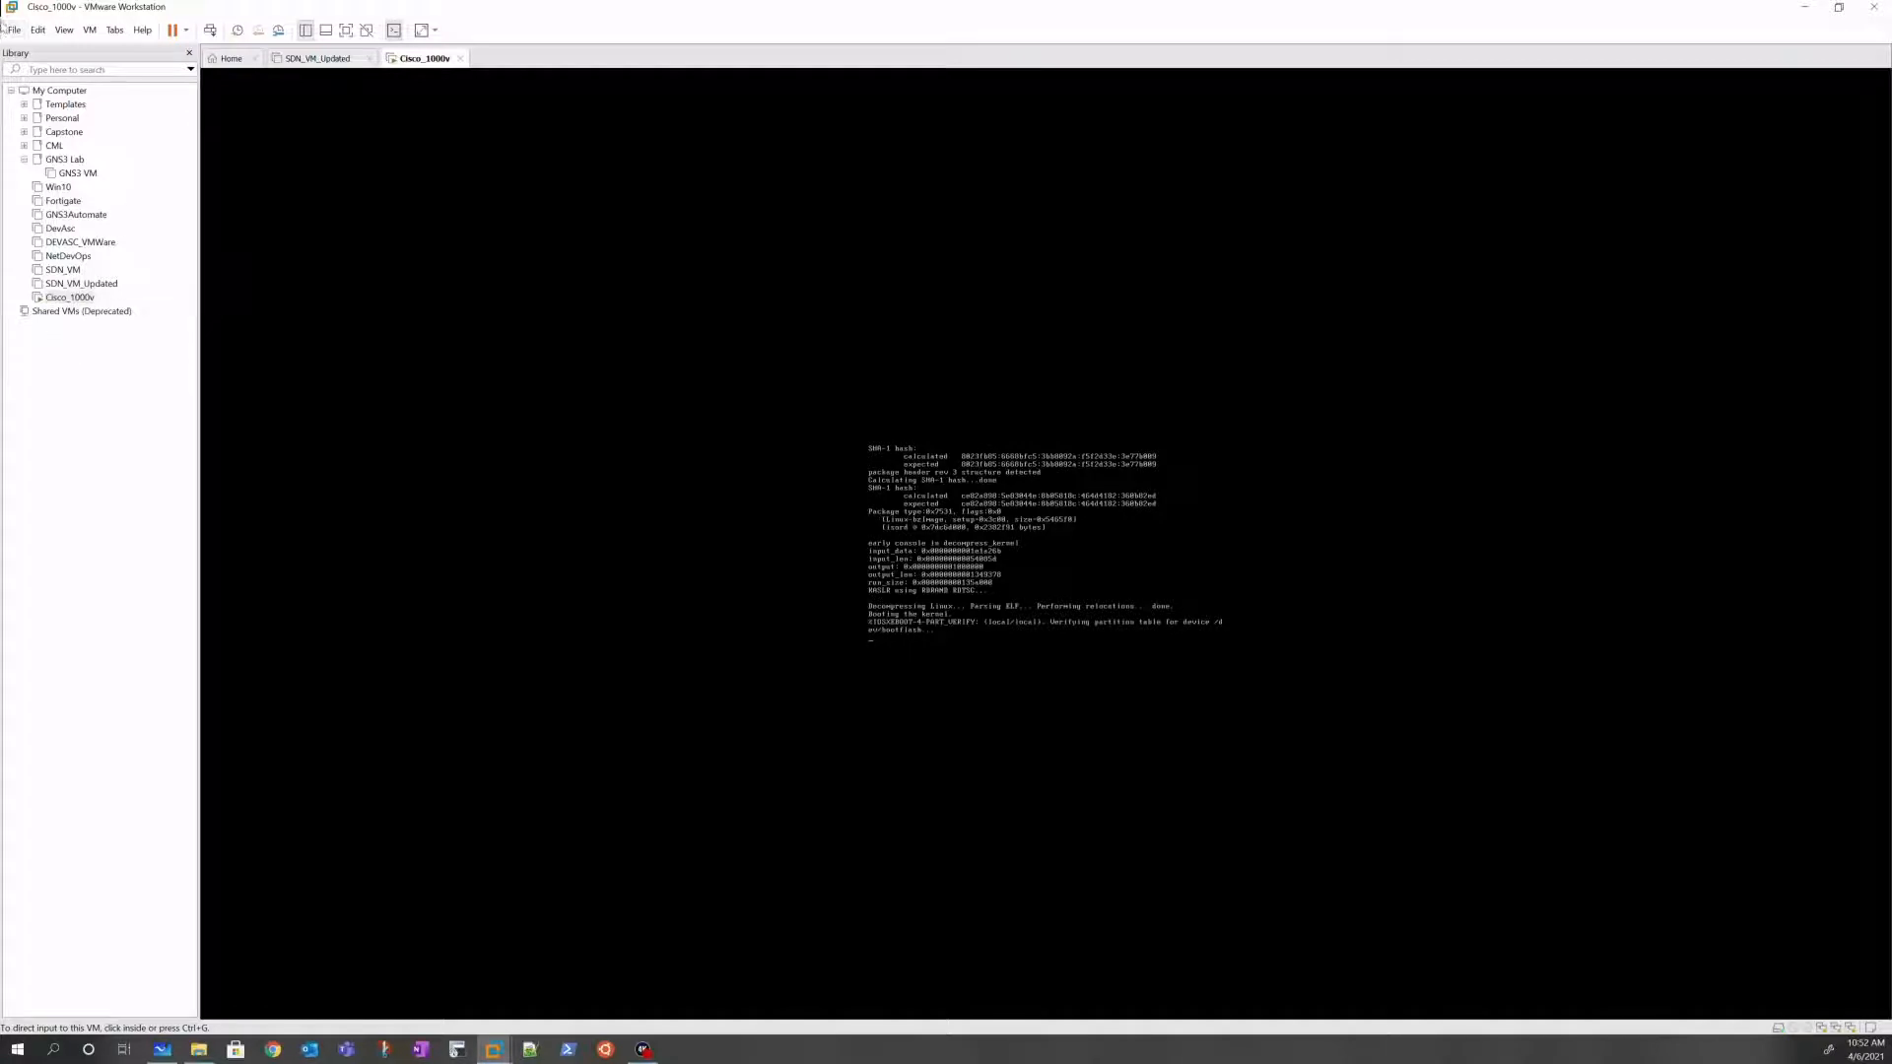
{"action": "left_click", "coordinate": [19, 31]}
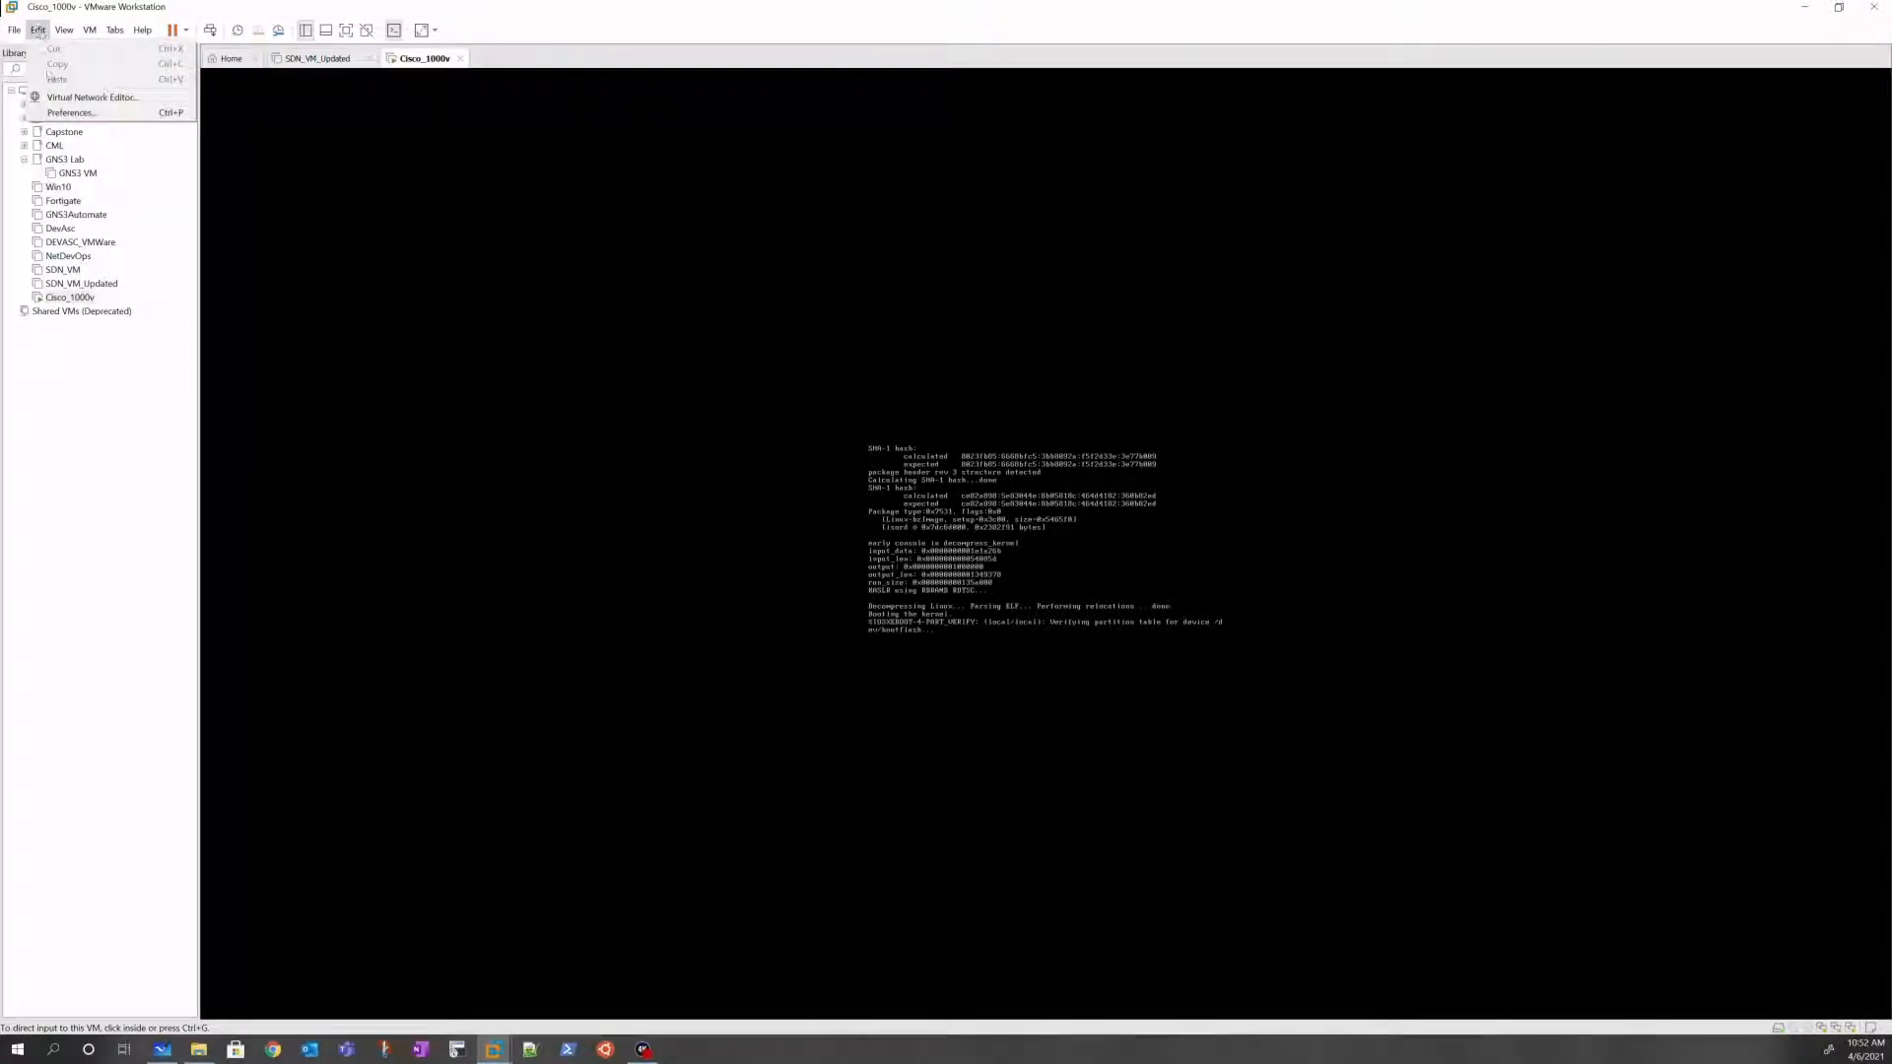
Step: Open and center the Virtual Network Editor, copy a Greenshot capture of it, and bring up Whiteboard
{"action": "left_click", "coordinate": [66, 100]}
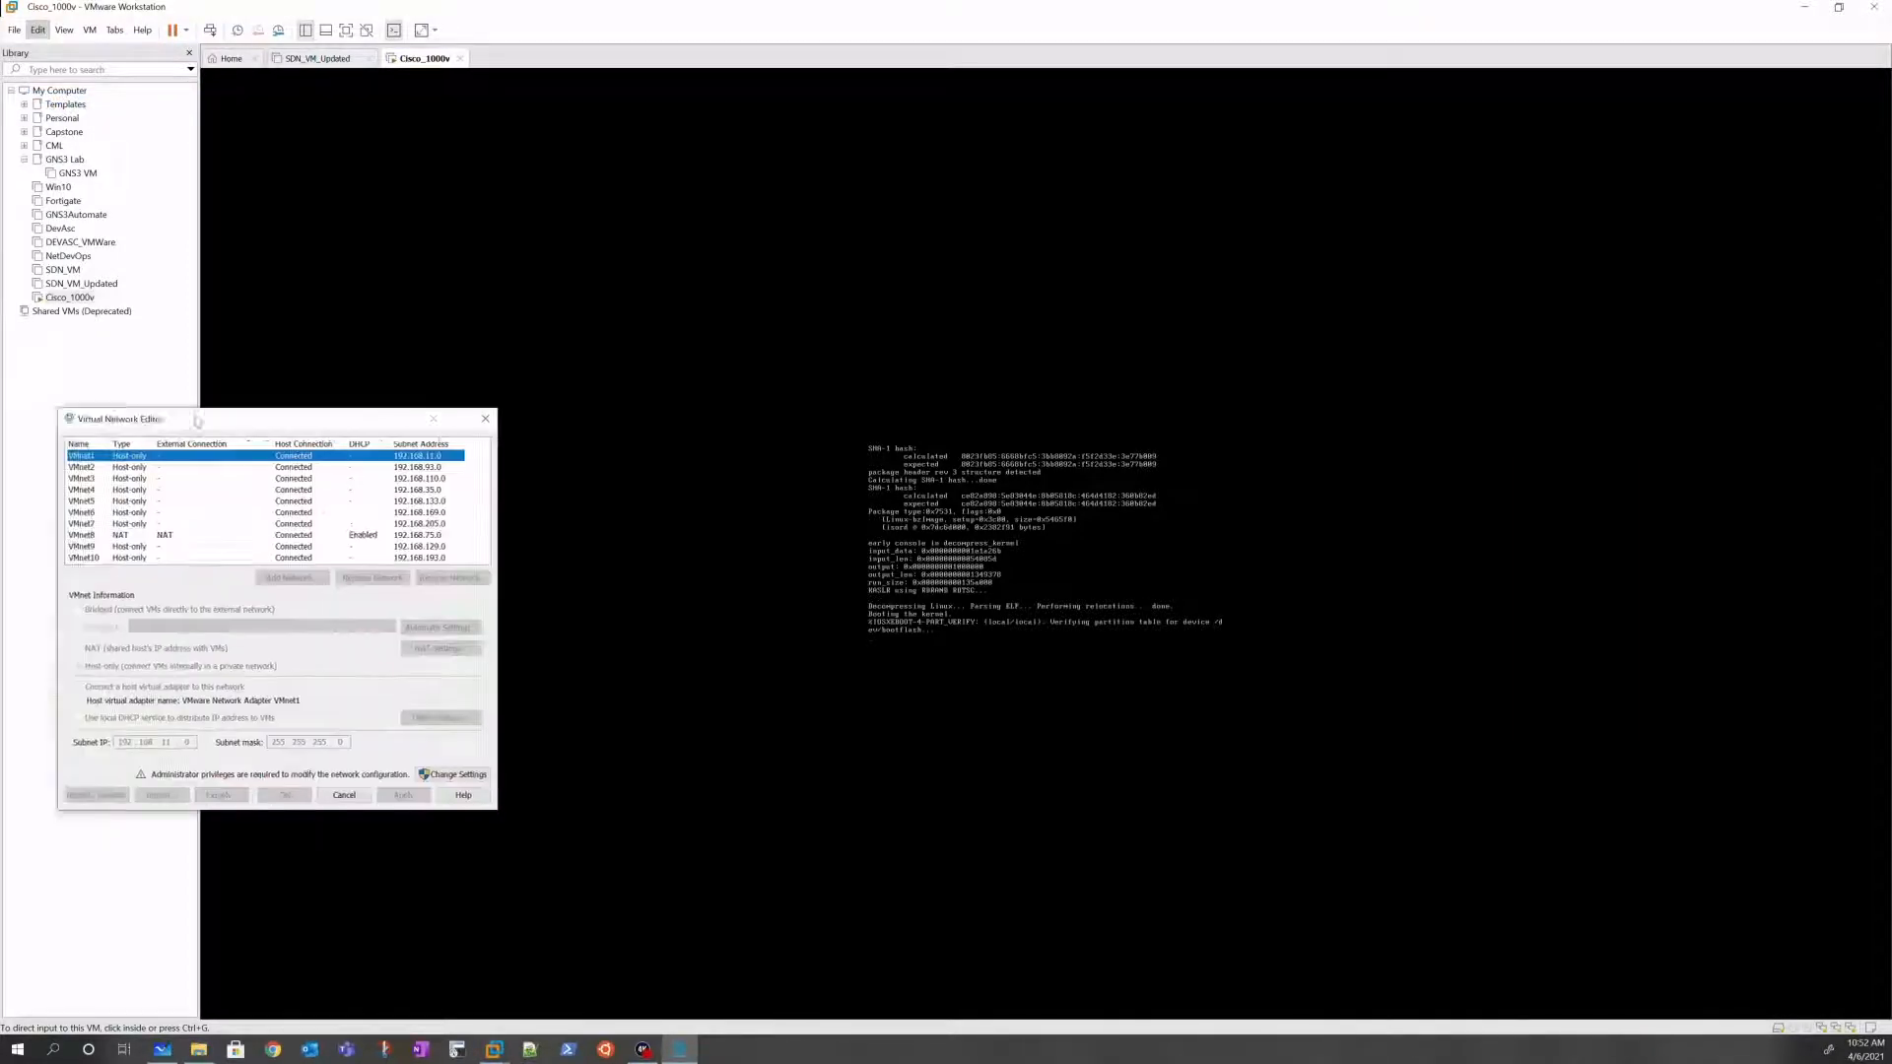
{"action": "left_click_drag", "start_coordinate": [203, 428], "coordinate": [627, 314]}
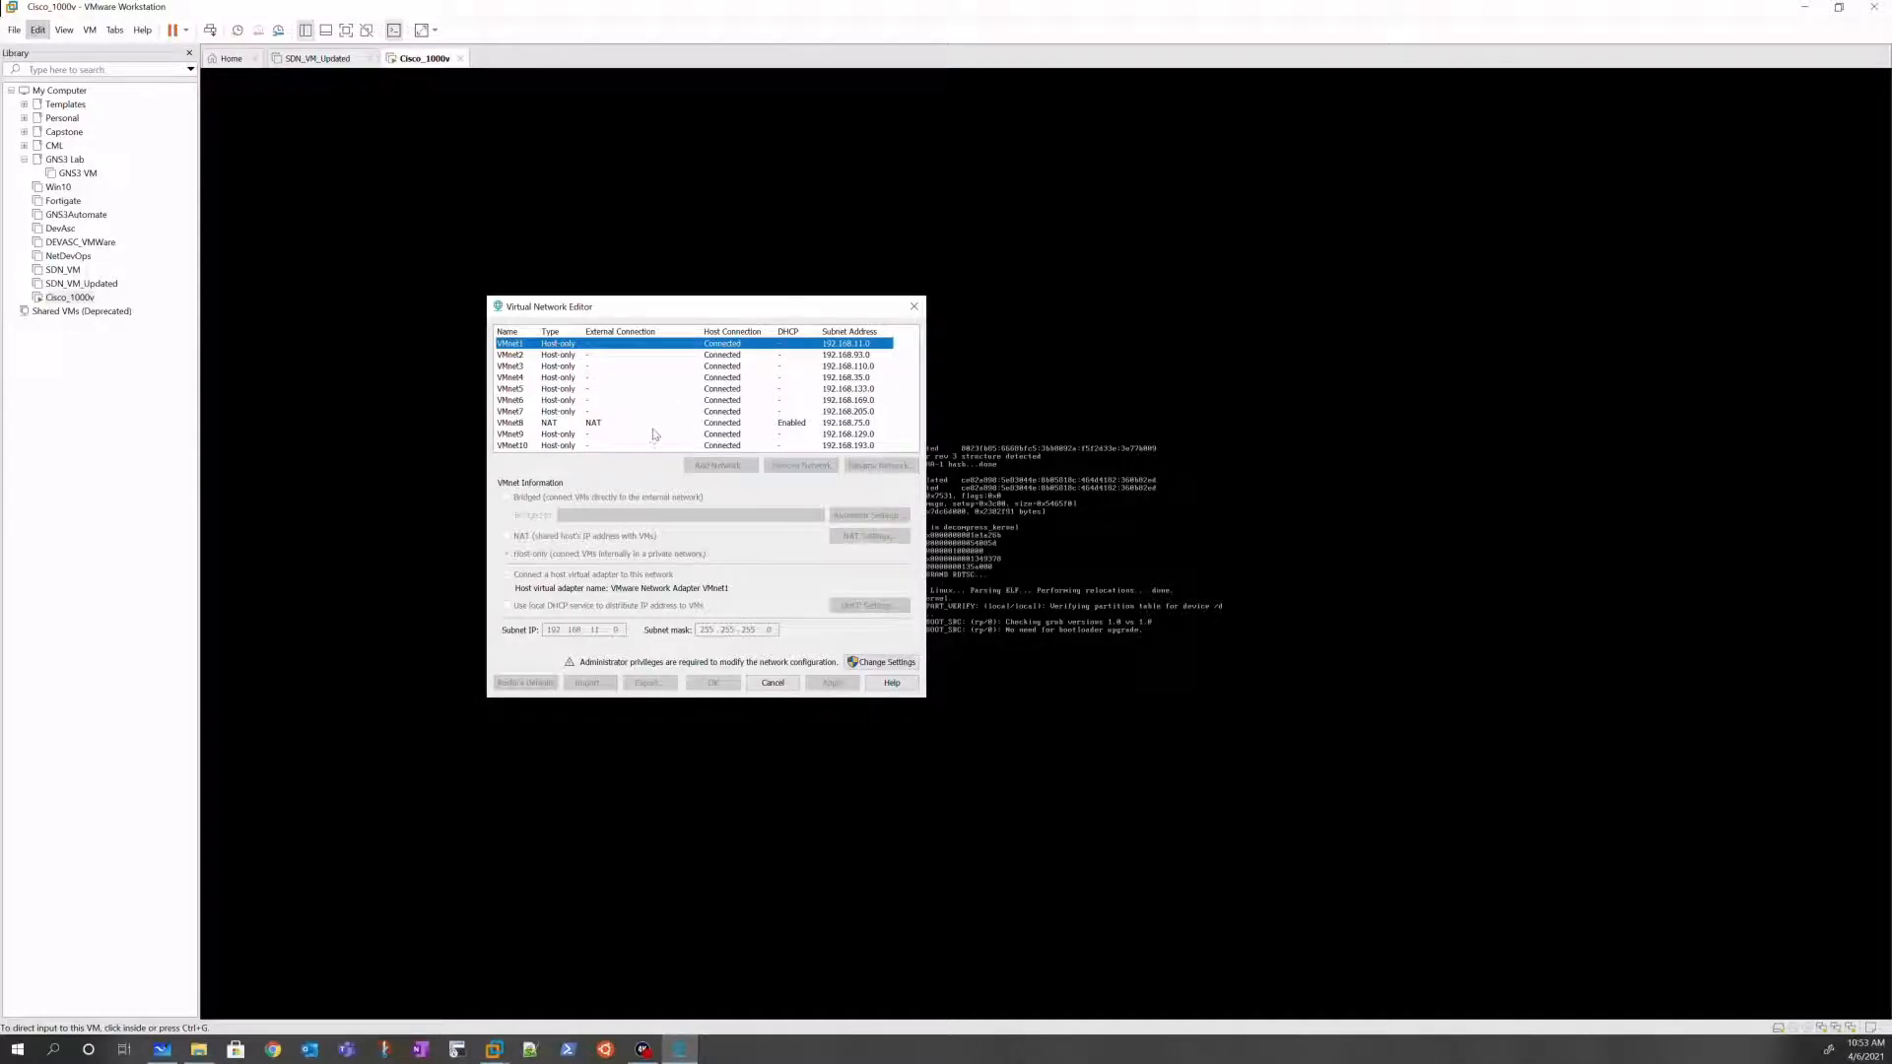
{"action": "key", "text": "Print"}
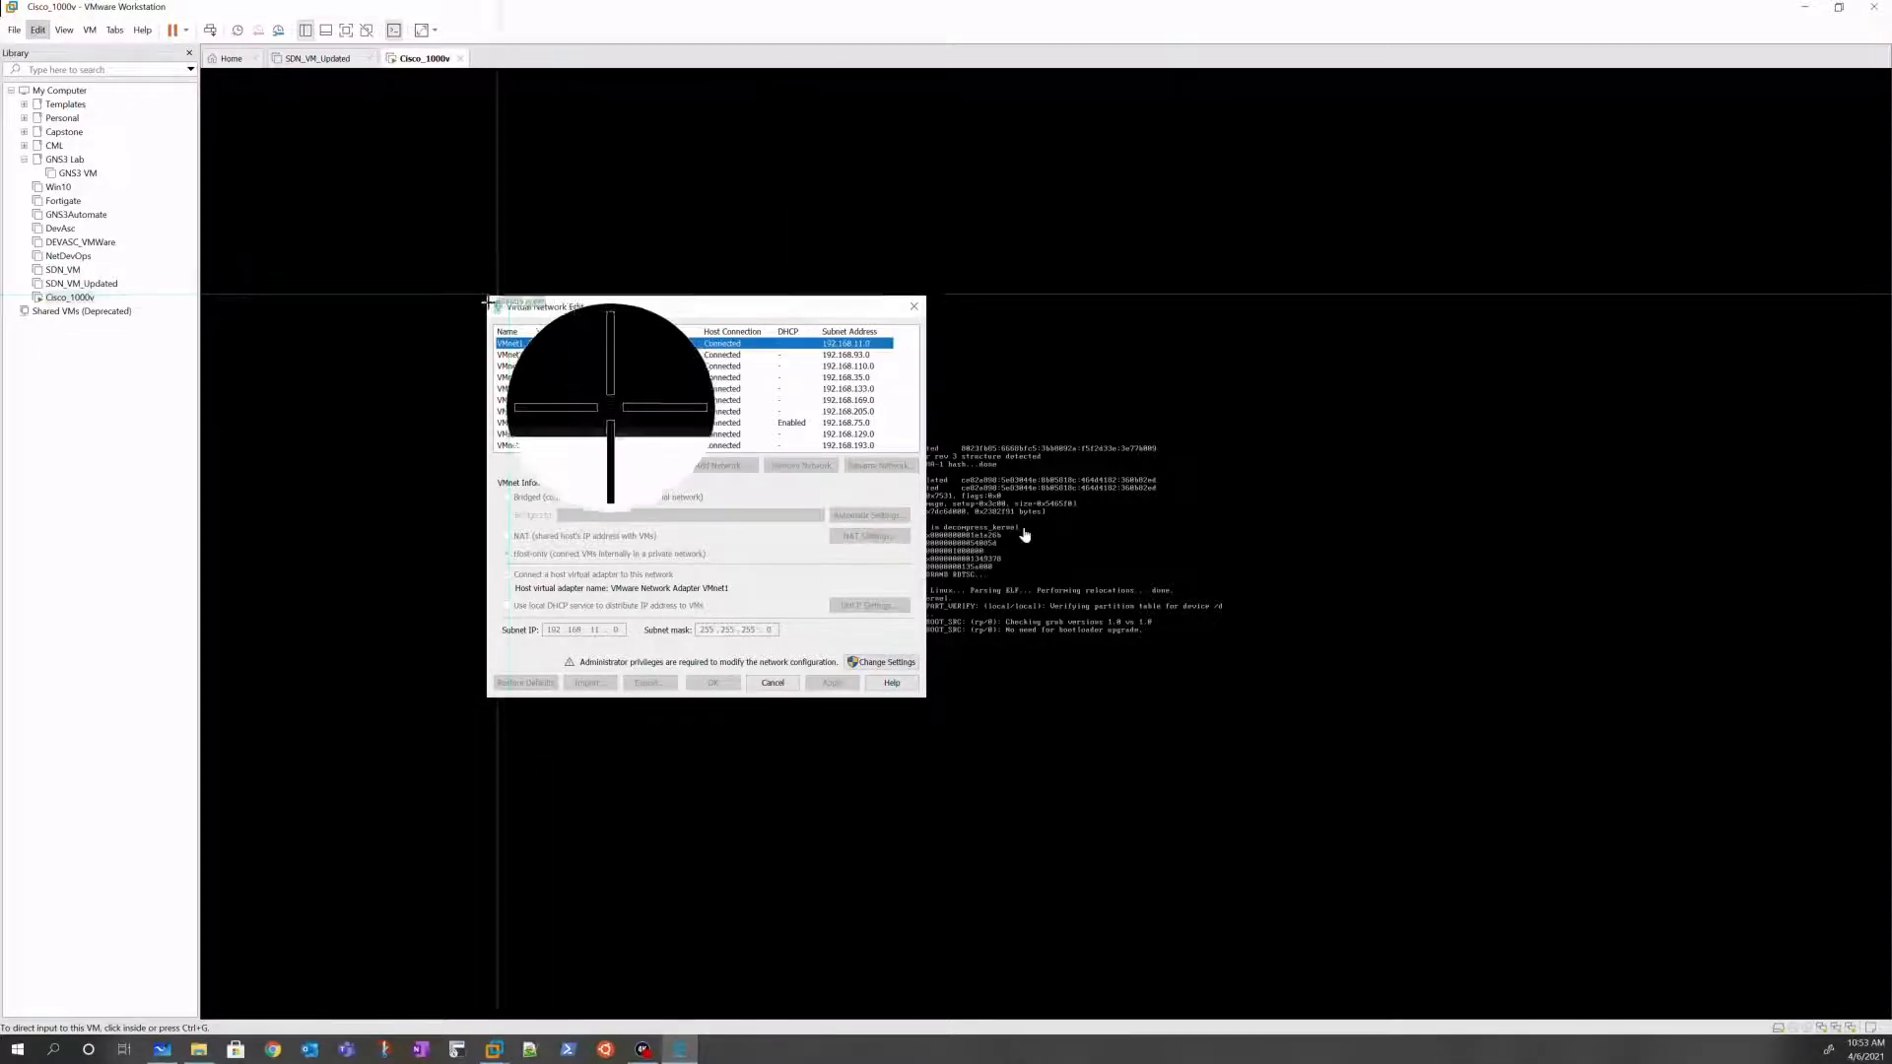
{"action": "left_click_drag", "start_coordinate": [490, 294], "coordinate": [926, 697]}
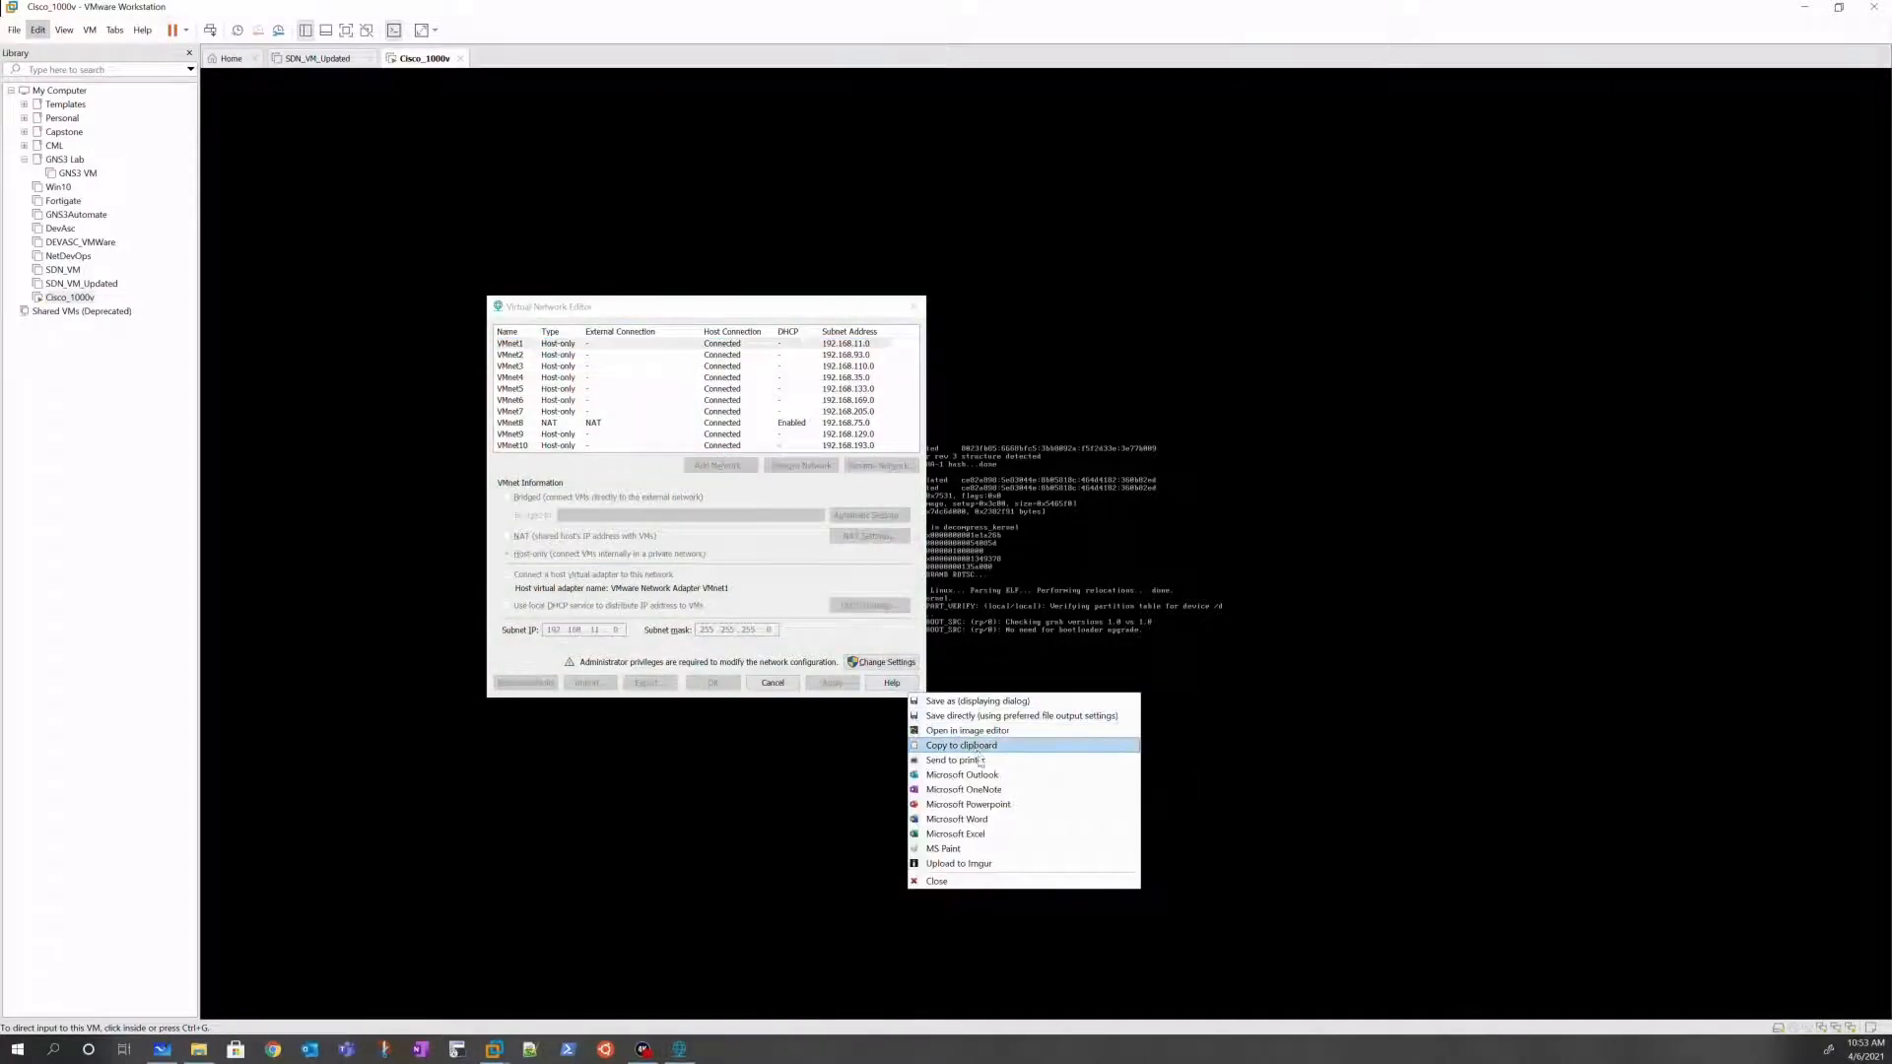
{"action": "left_click", "coordinate": [983, 748]}
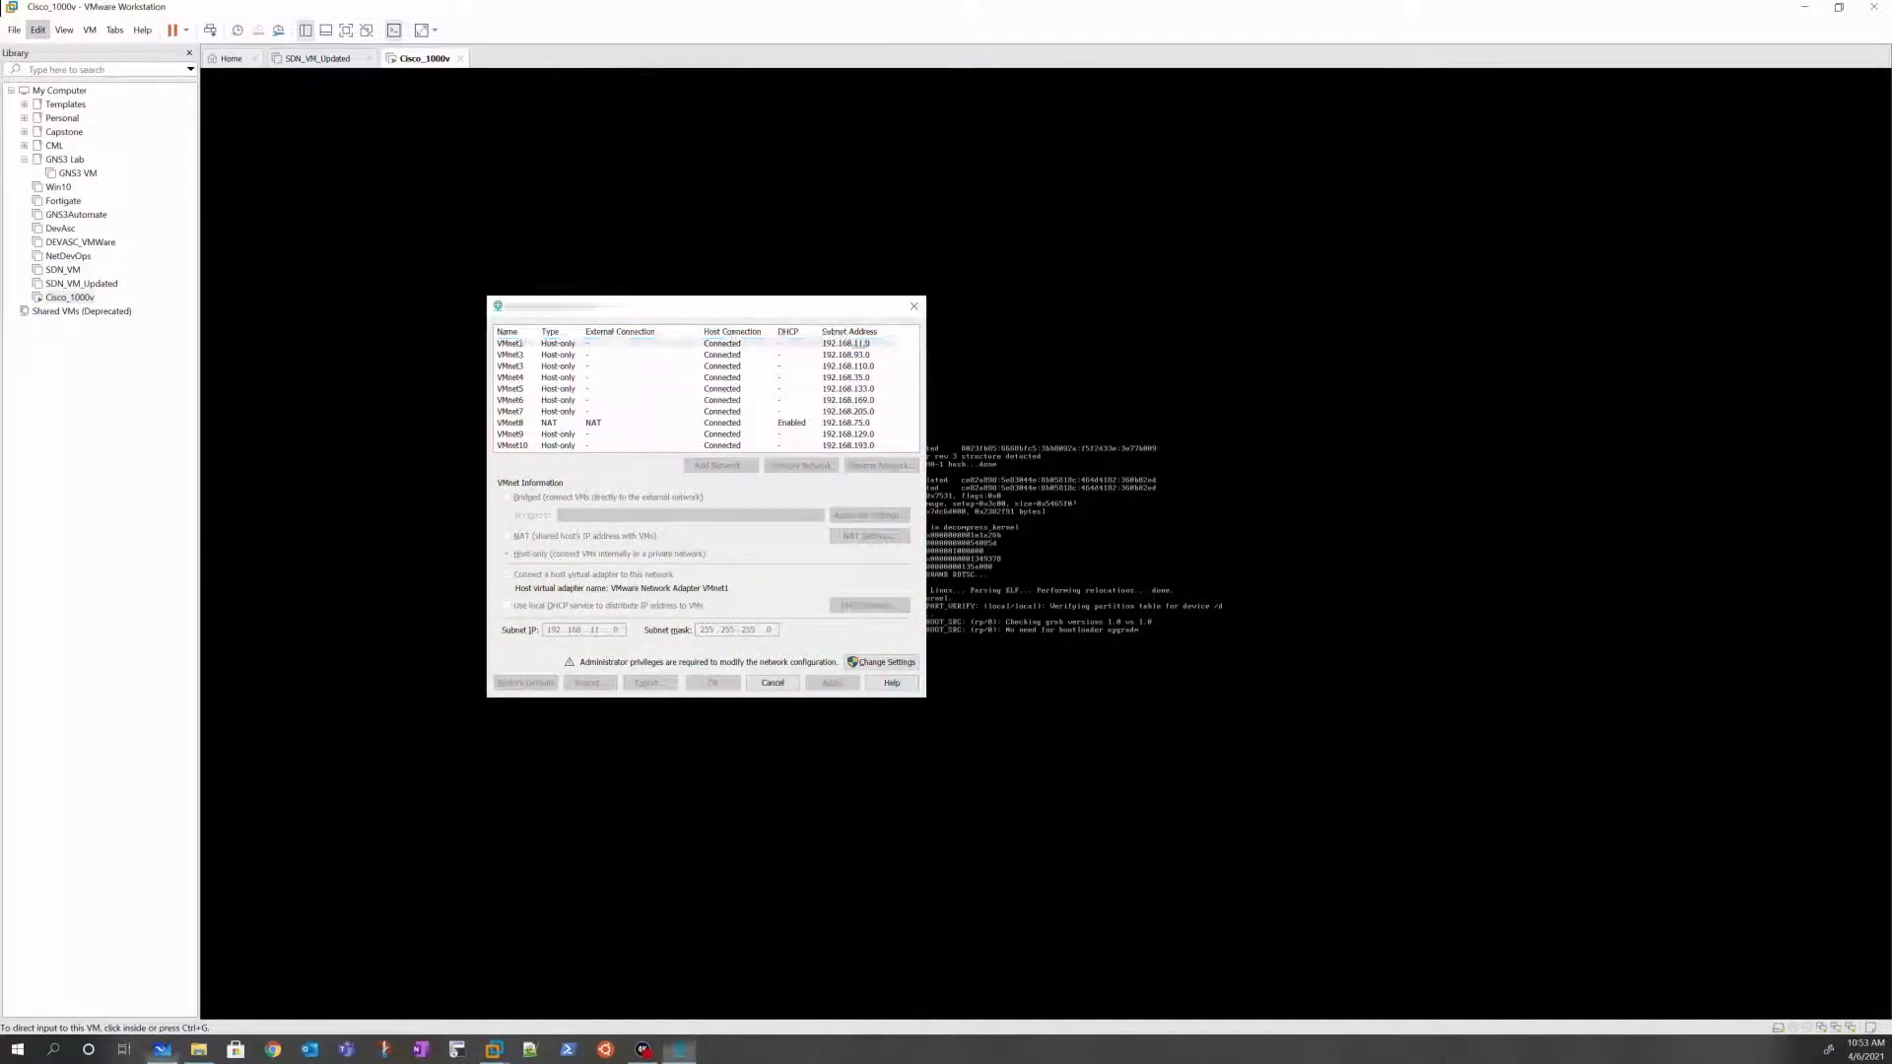
{"action": "left_click_drag", "start_coordinate": [0, 325], "coordinate": [896, 299]}
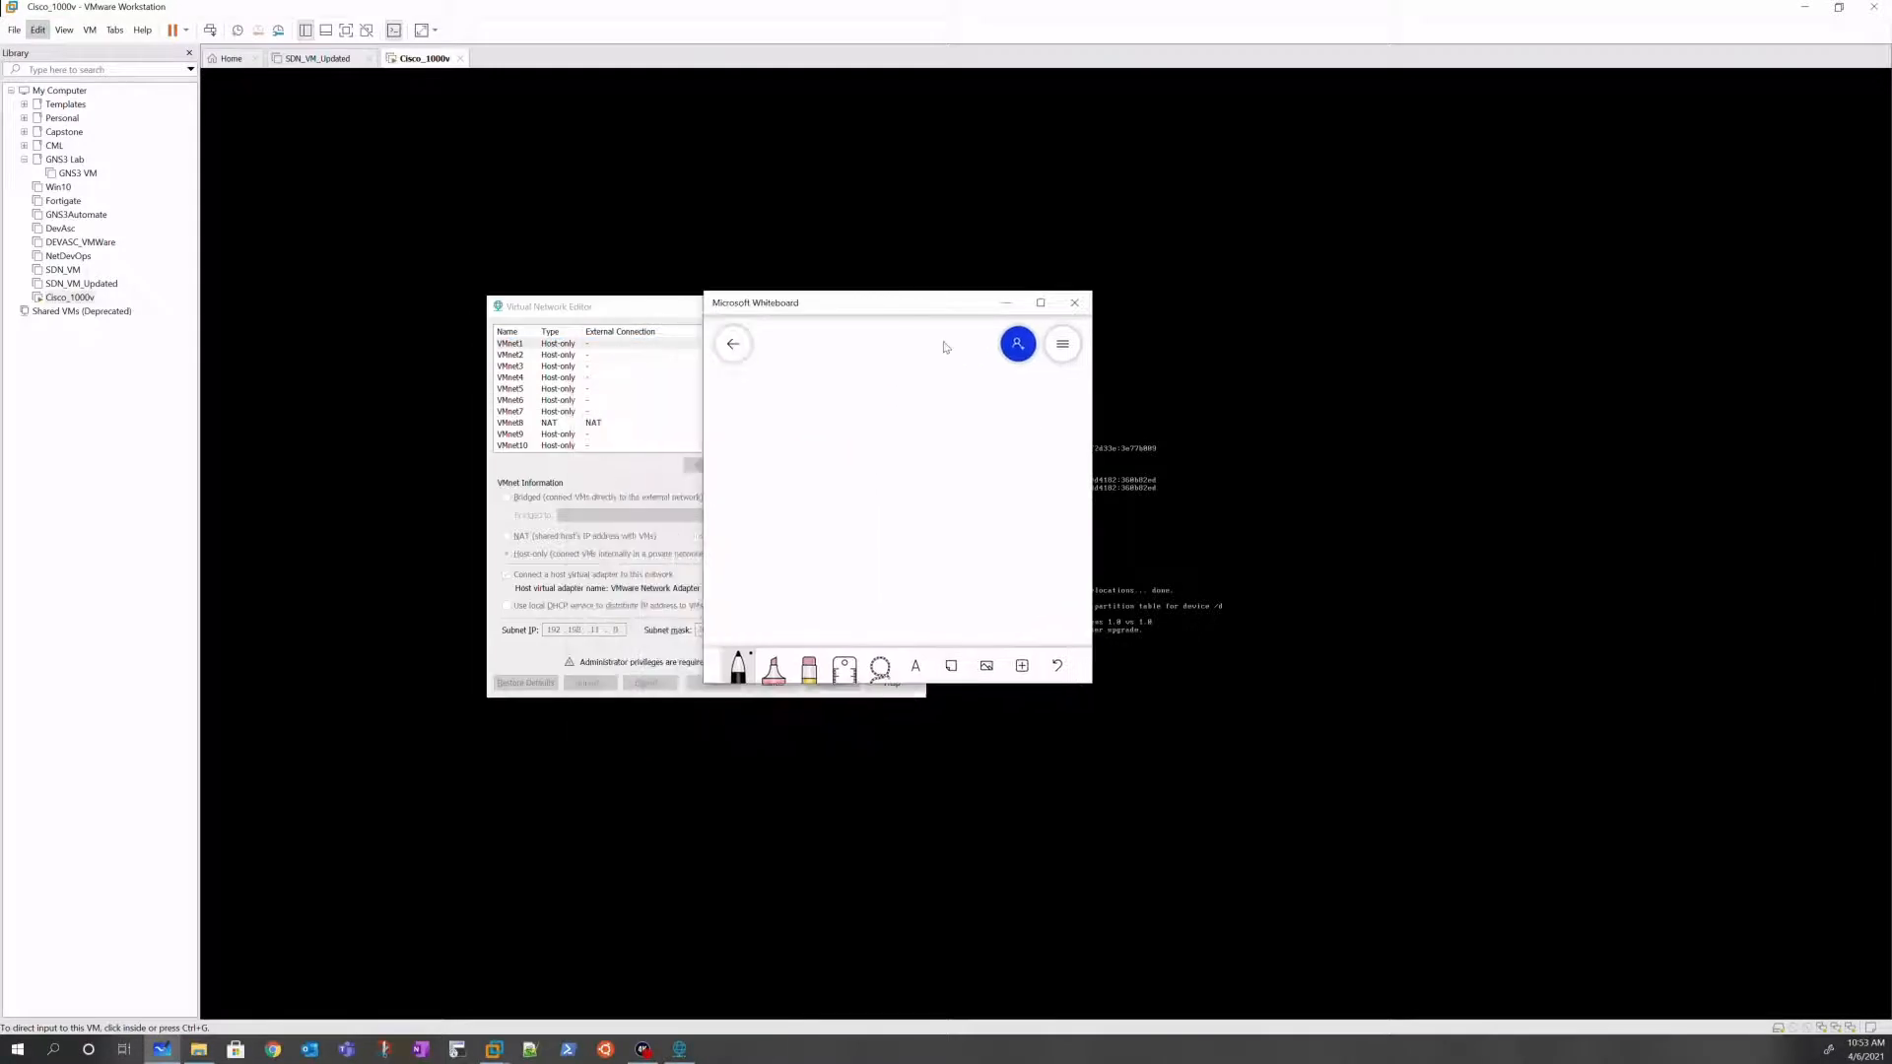
Step: Paste the network editor screenshot onto the maximized Whiteboard, enlarge it, then minimize Whiteboard
{"action": "left_click", "coordinate": [1045, 304]}
{"action": "key", "text": "ctrl+v"}
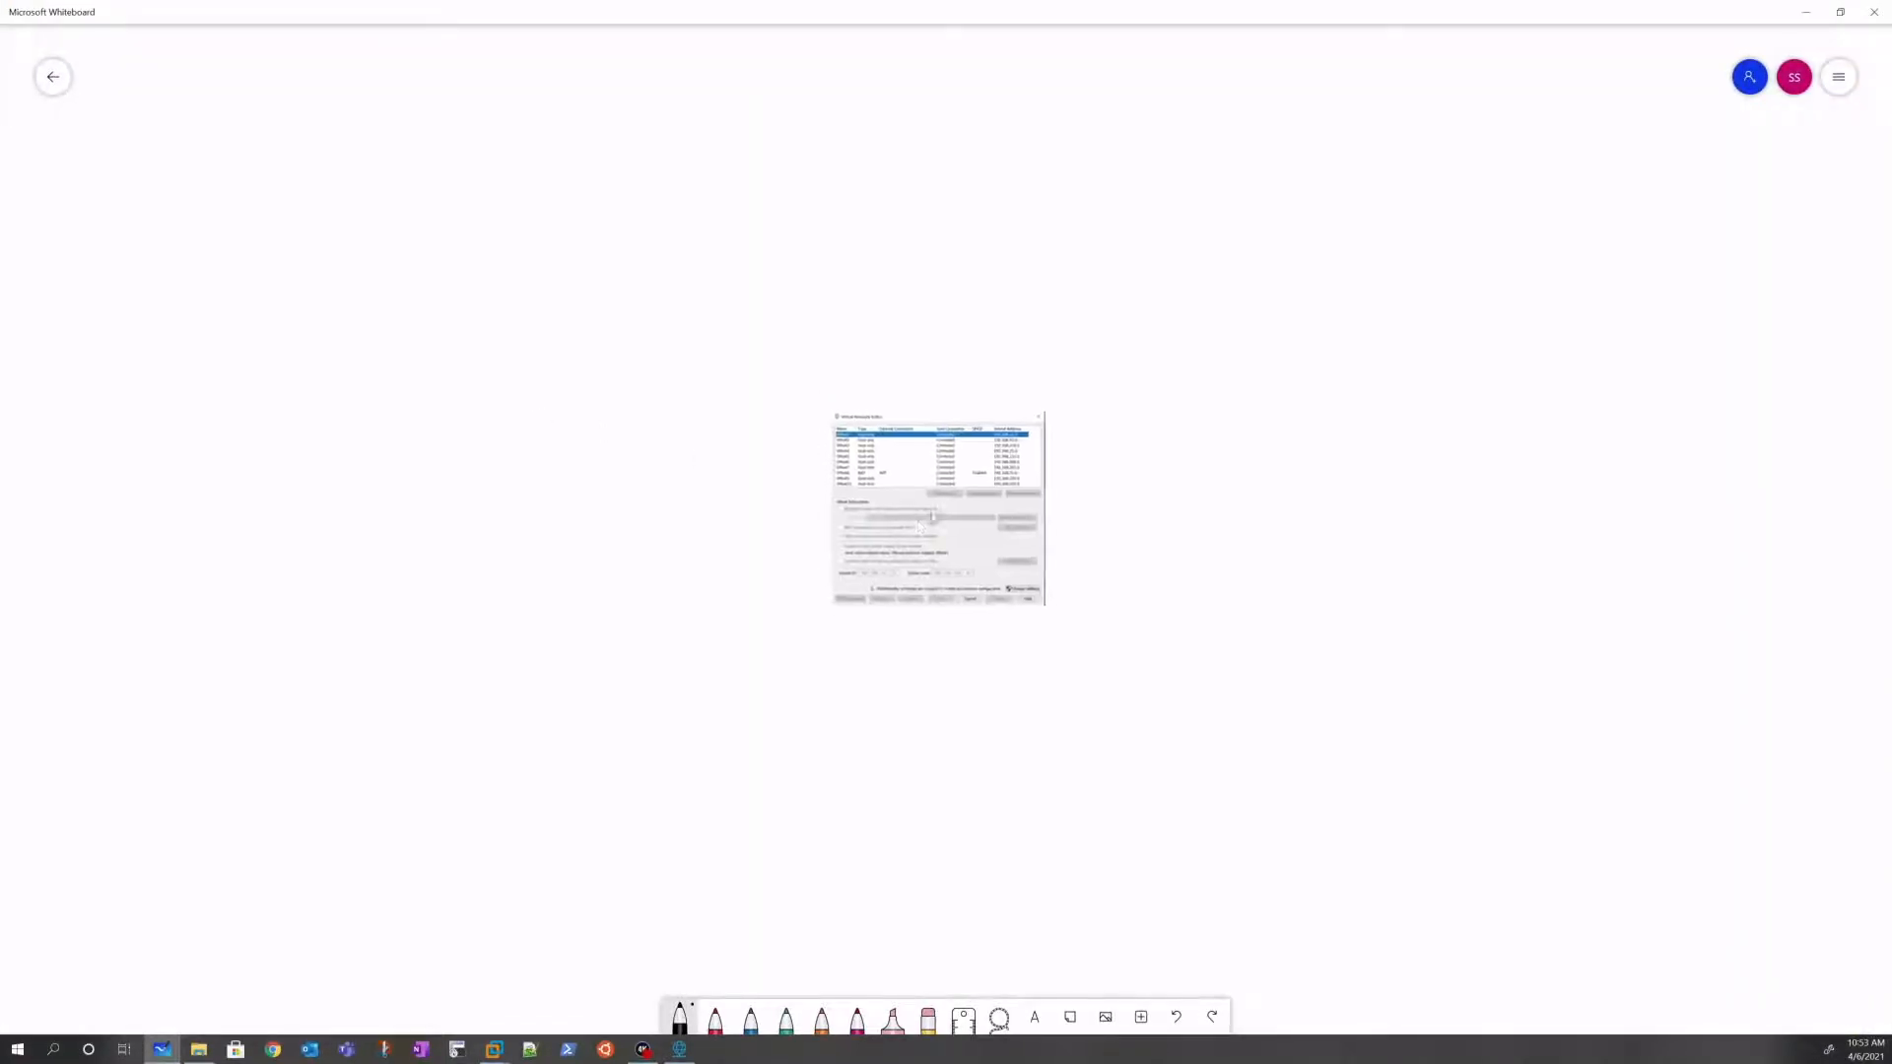
{"action": "left_click_drag", "start_coordinate": [1052, 625], "coordinate": [1366, 937]}
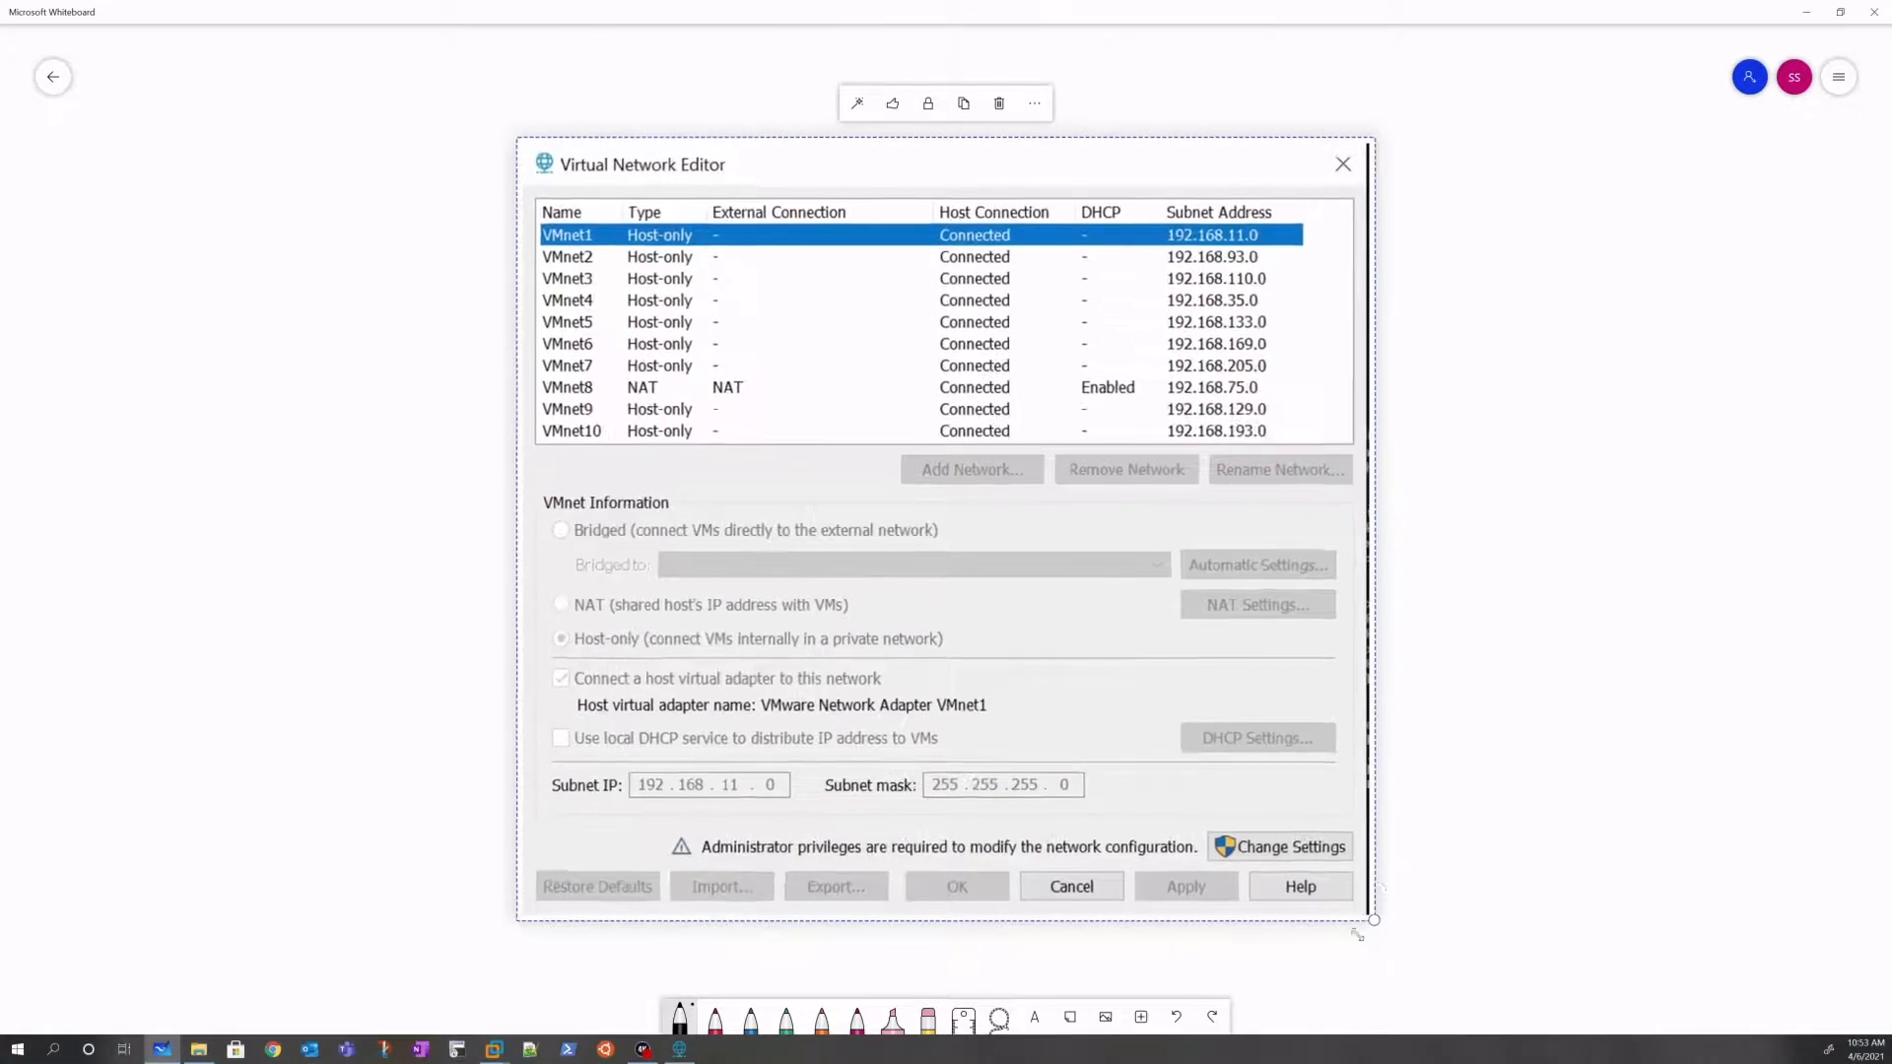
{"action": "left_click", "coordinate": [451, 343]}
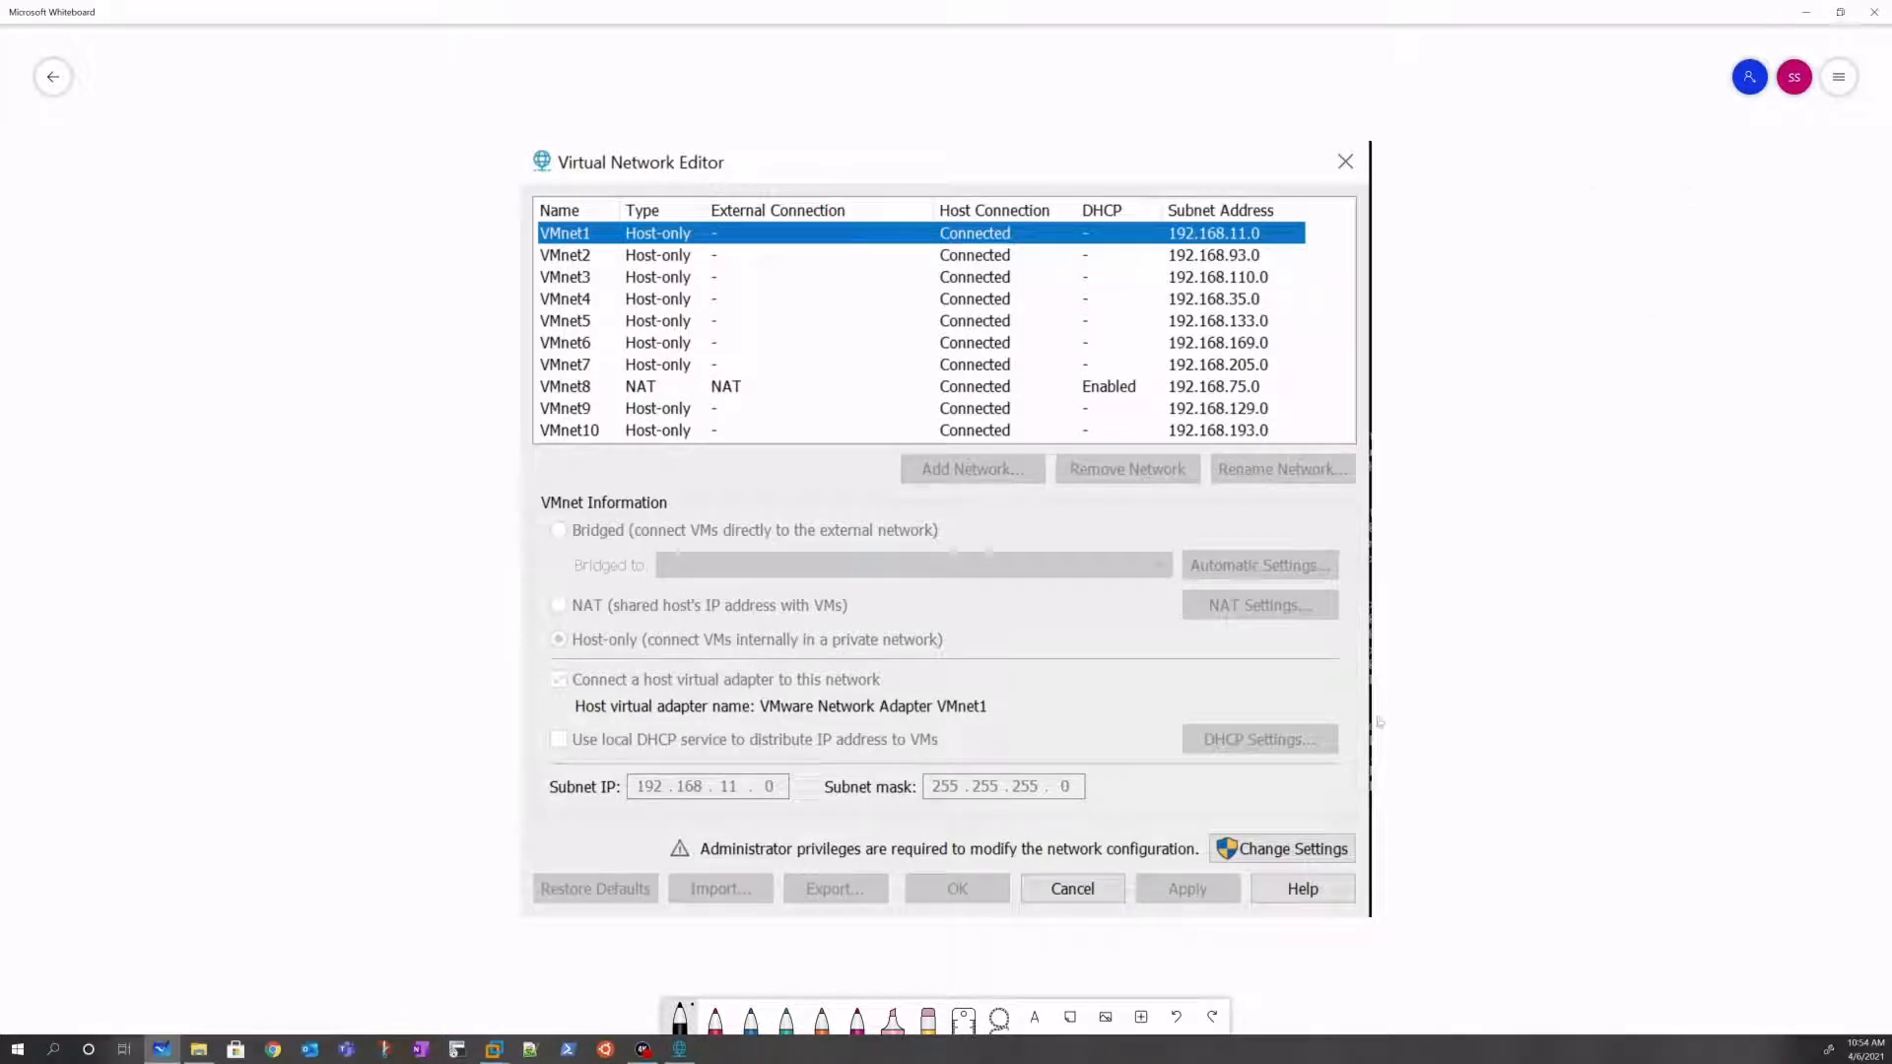
{"action": "left_click", "coordinate": [1805, 11]}
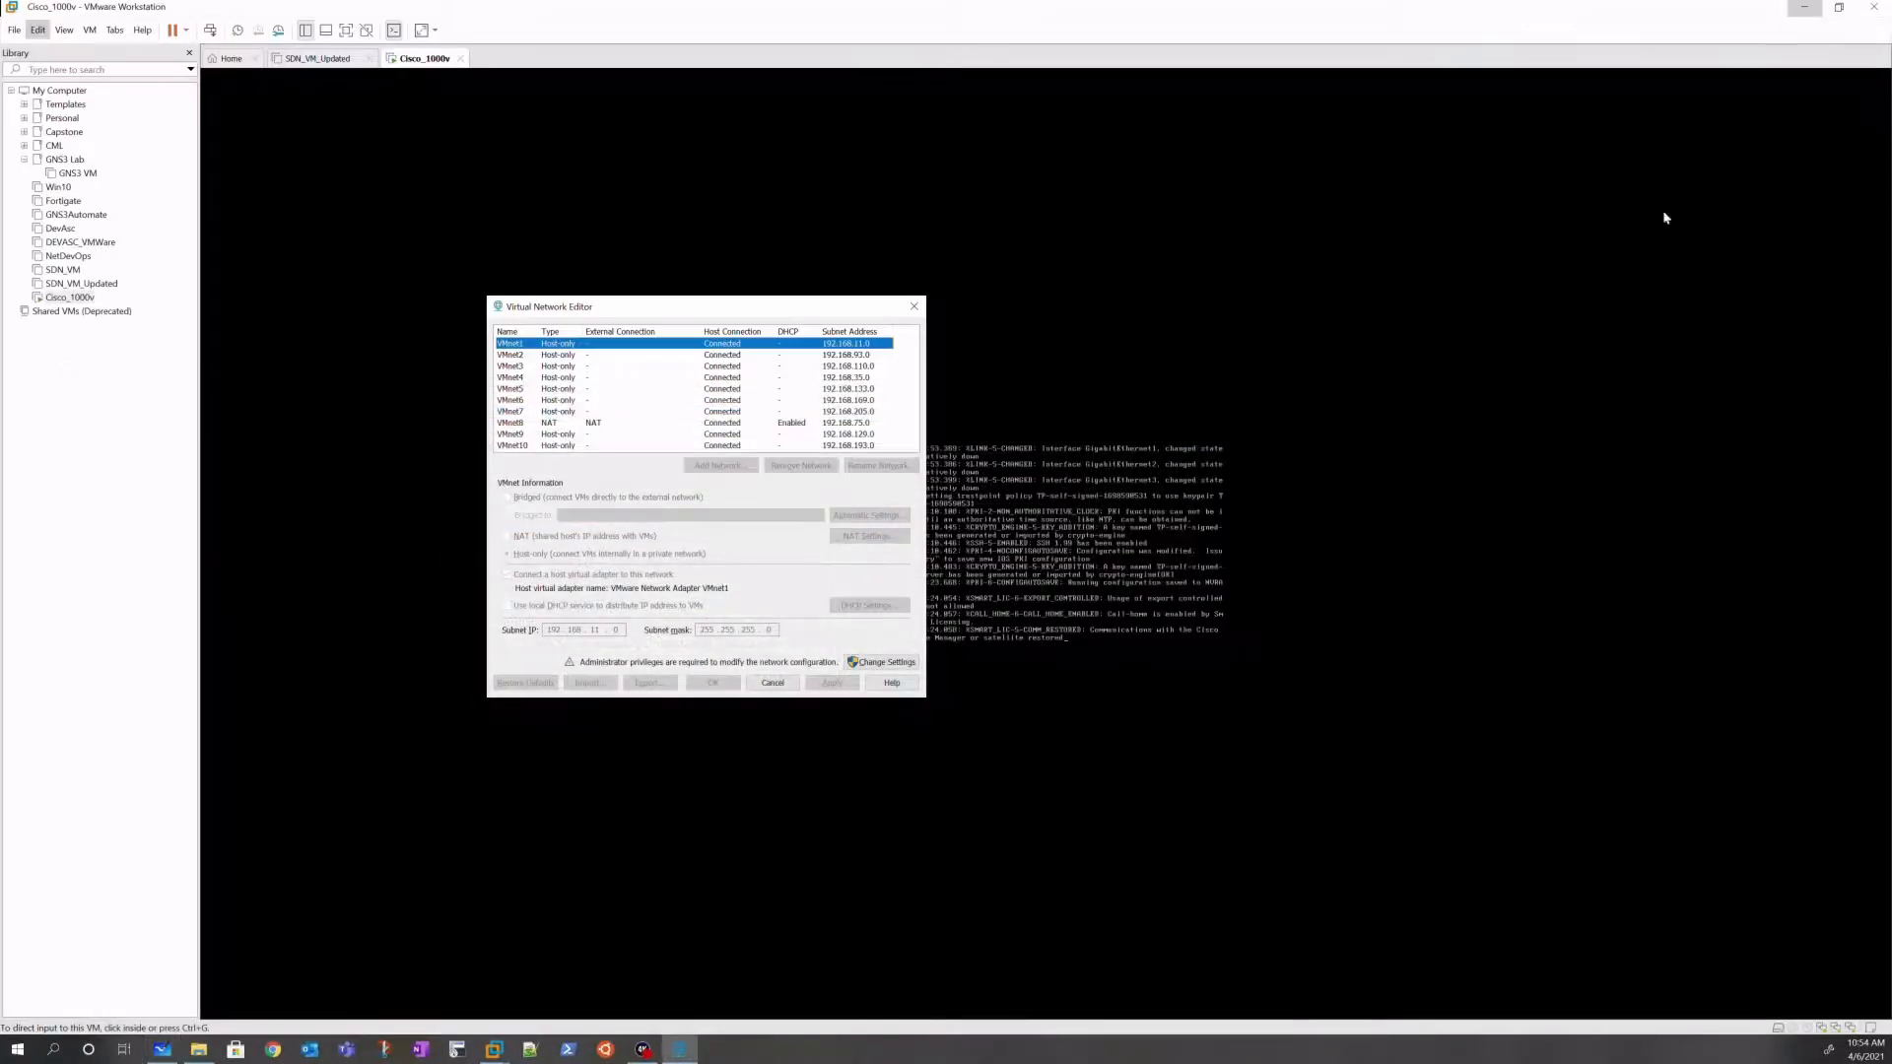
Step: Browse VMnet5 and VMnet1, then relaunch the editor as administrator via Change Settings
{"action": "left_click", "coordinate": [687, 391]}
{"action": "left_click", "coordinate": [614, 346]}
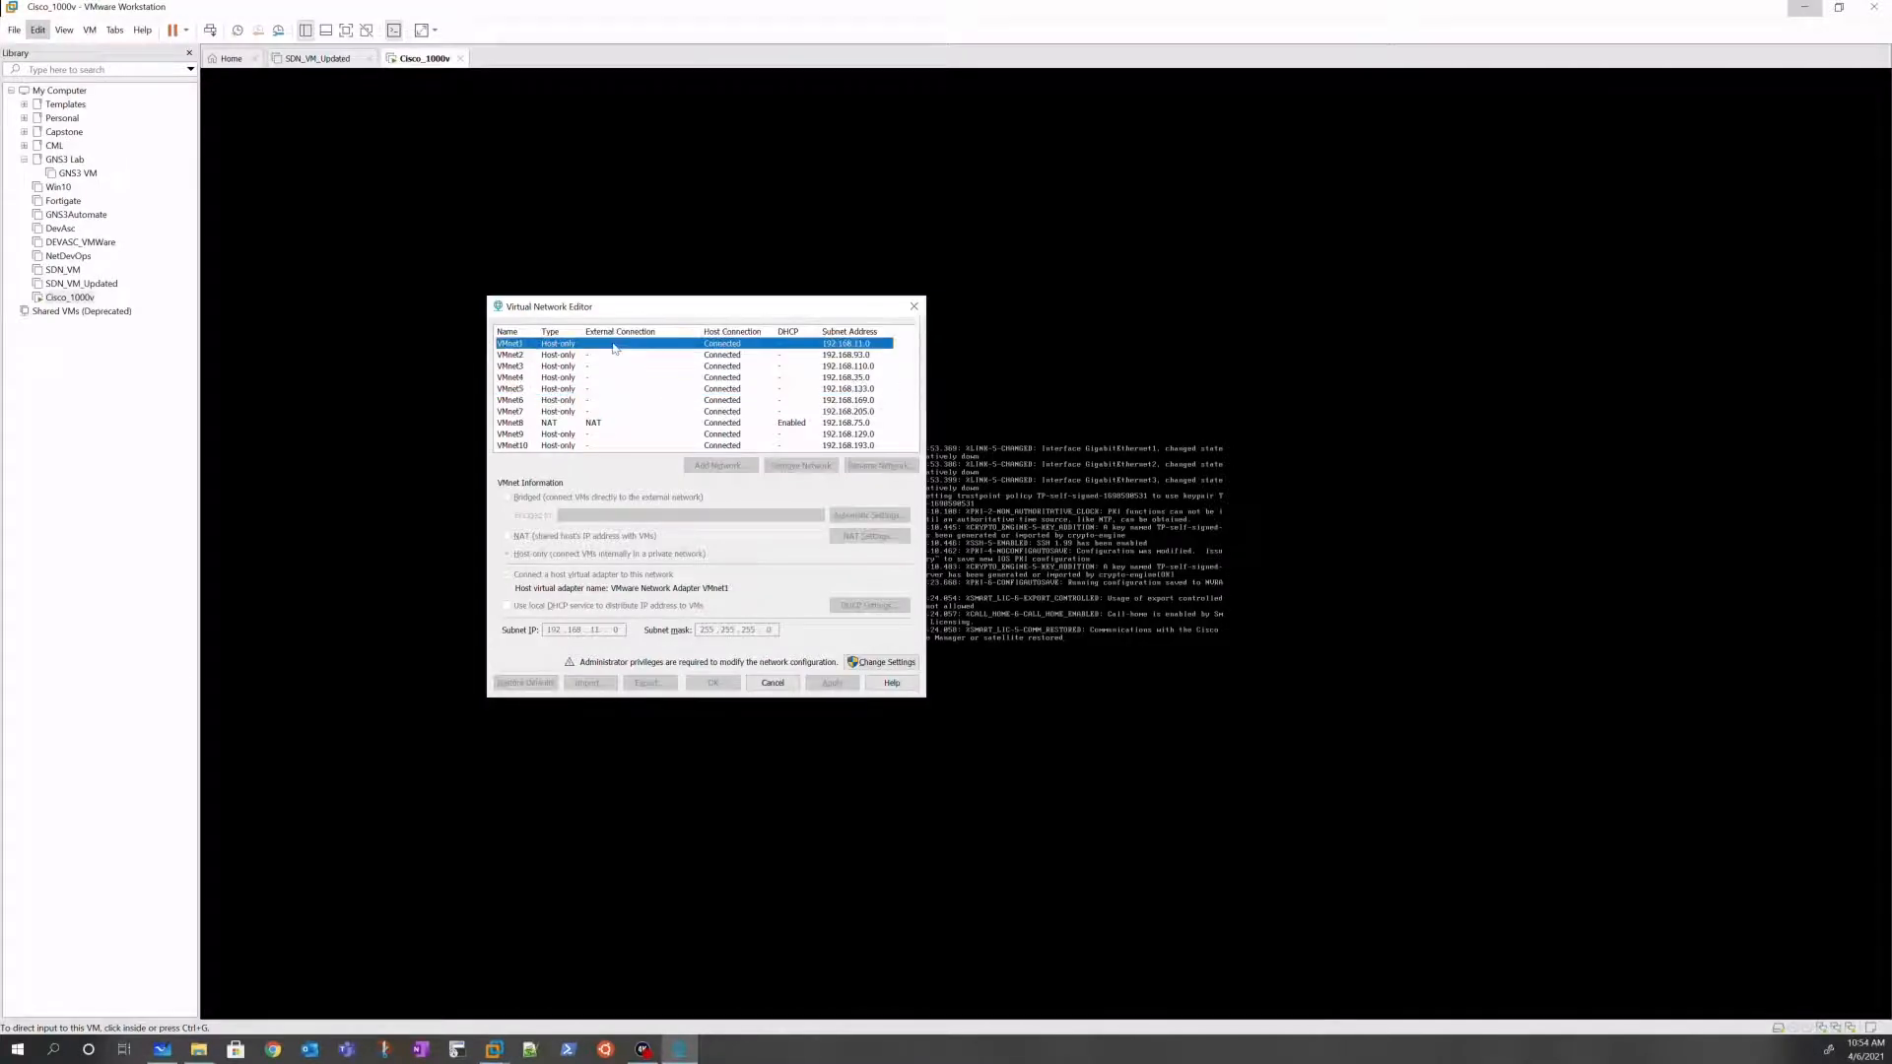
{"action": "left_click", "coordinate": [868, 665]}
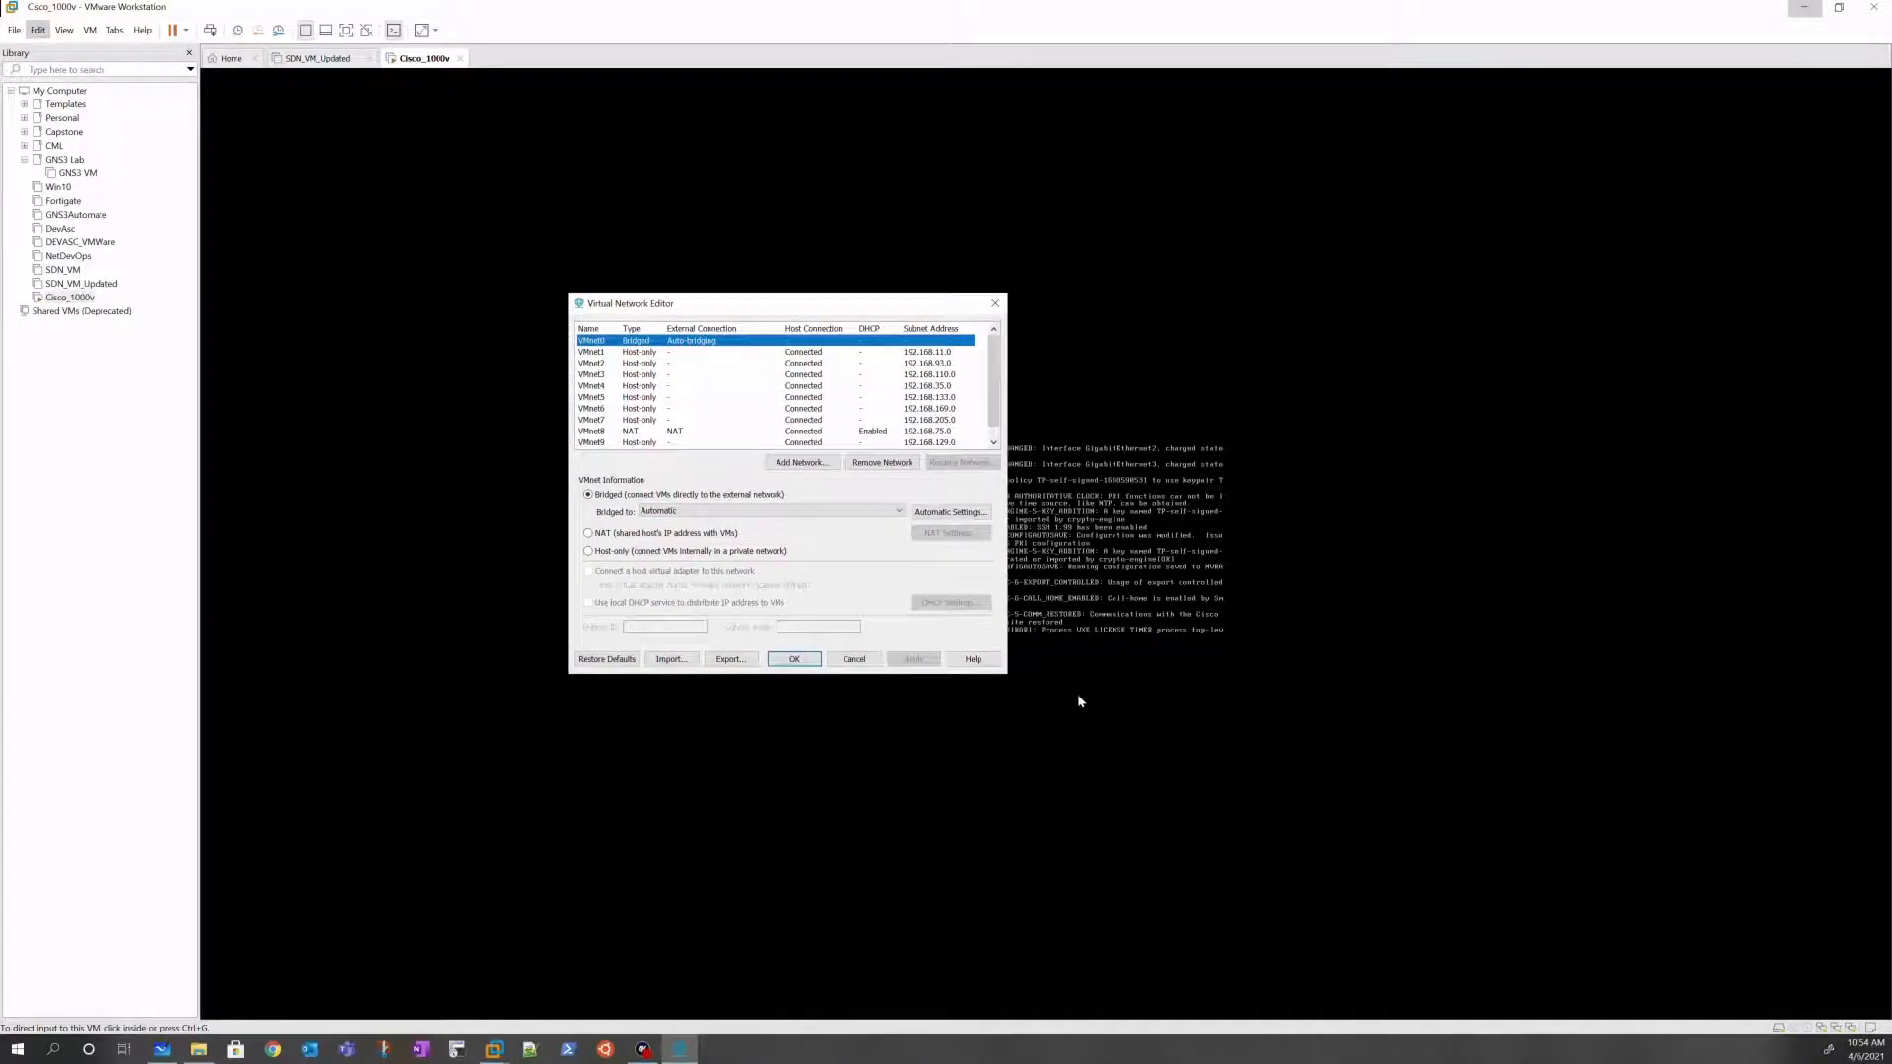
Step: Check VMnet3, VMnet1 and host-only VMnet2, then view NAT VMnet8's 192.168.75.0 subnet
{"action": "left_click", "coordinate": [767, 408]}
{"action": "left_click", "coordinate": [778, 376]}
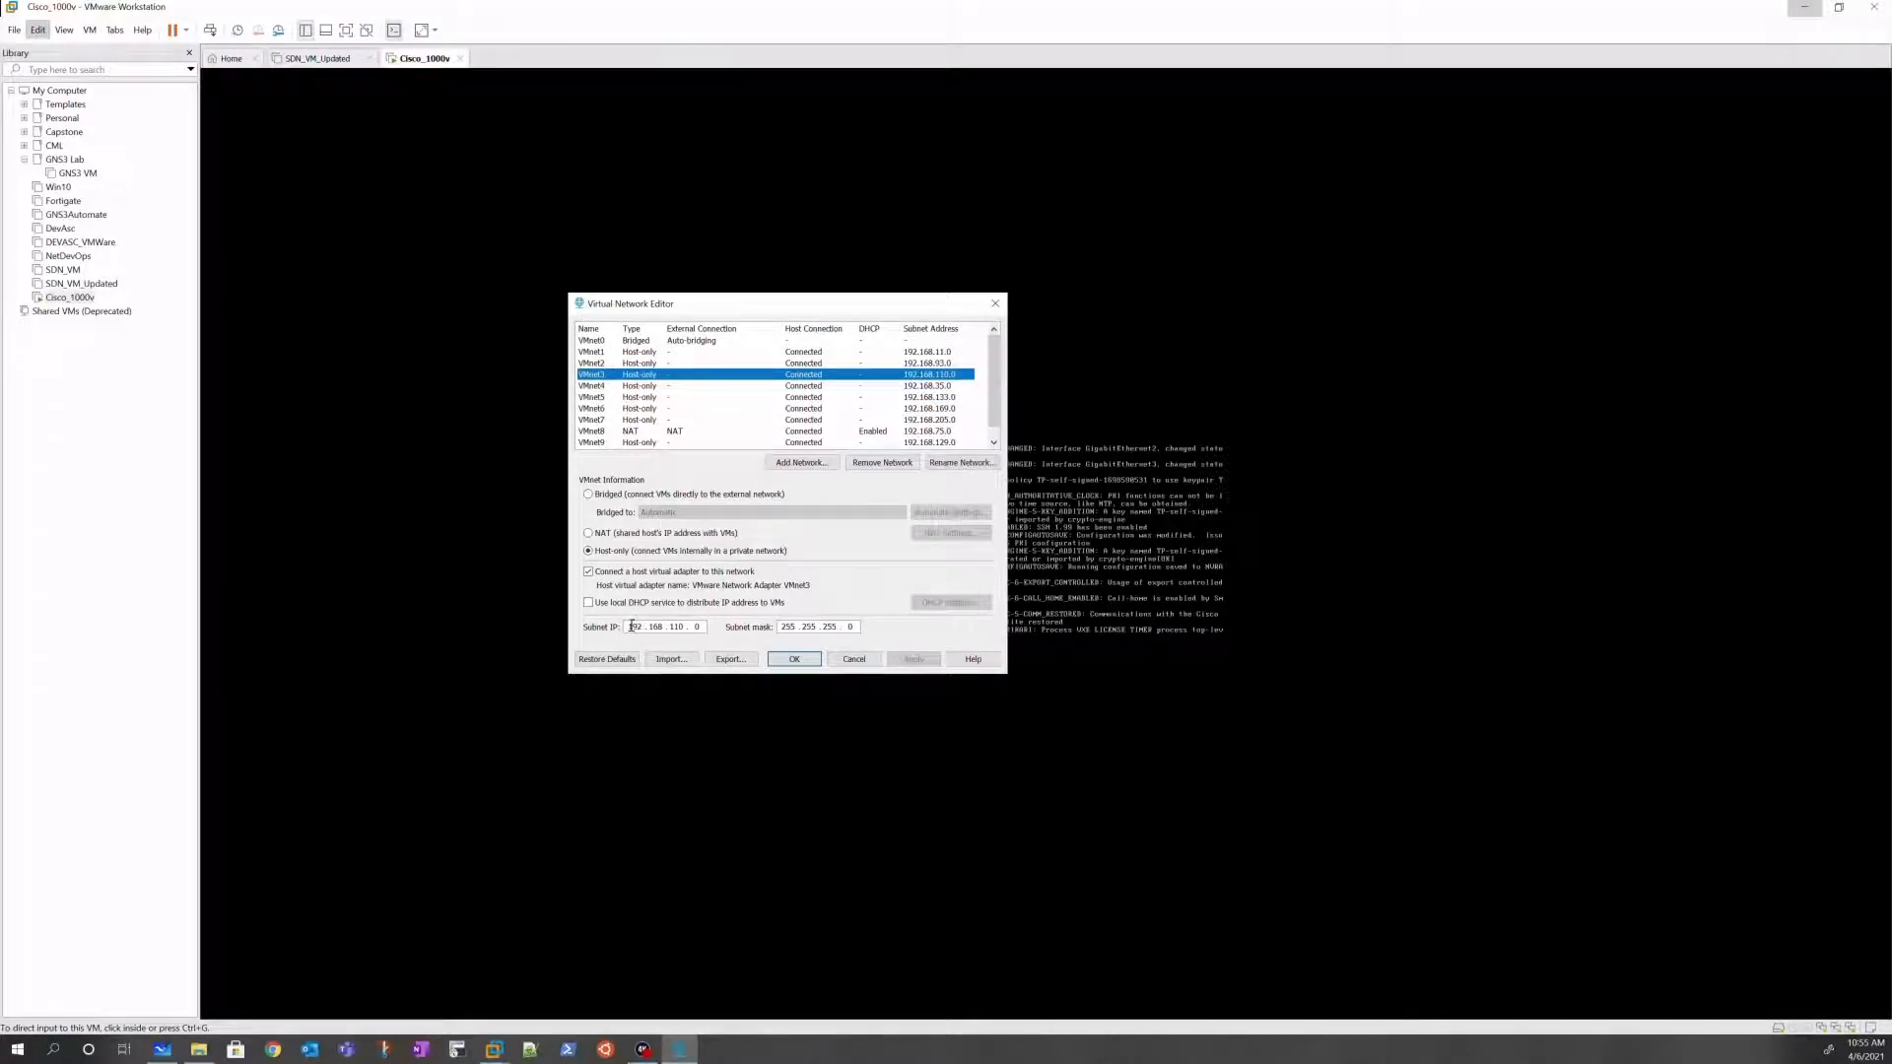
{"action": "left_click", "coordinate": [864, 357]}
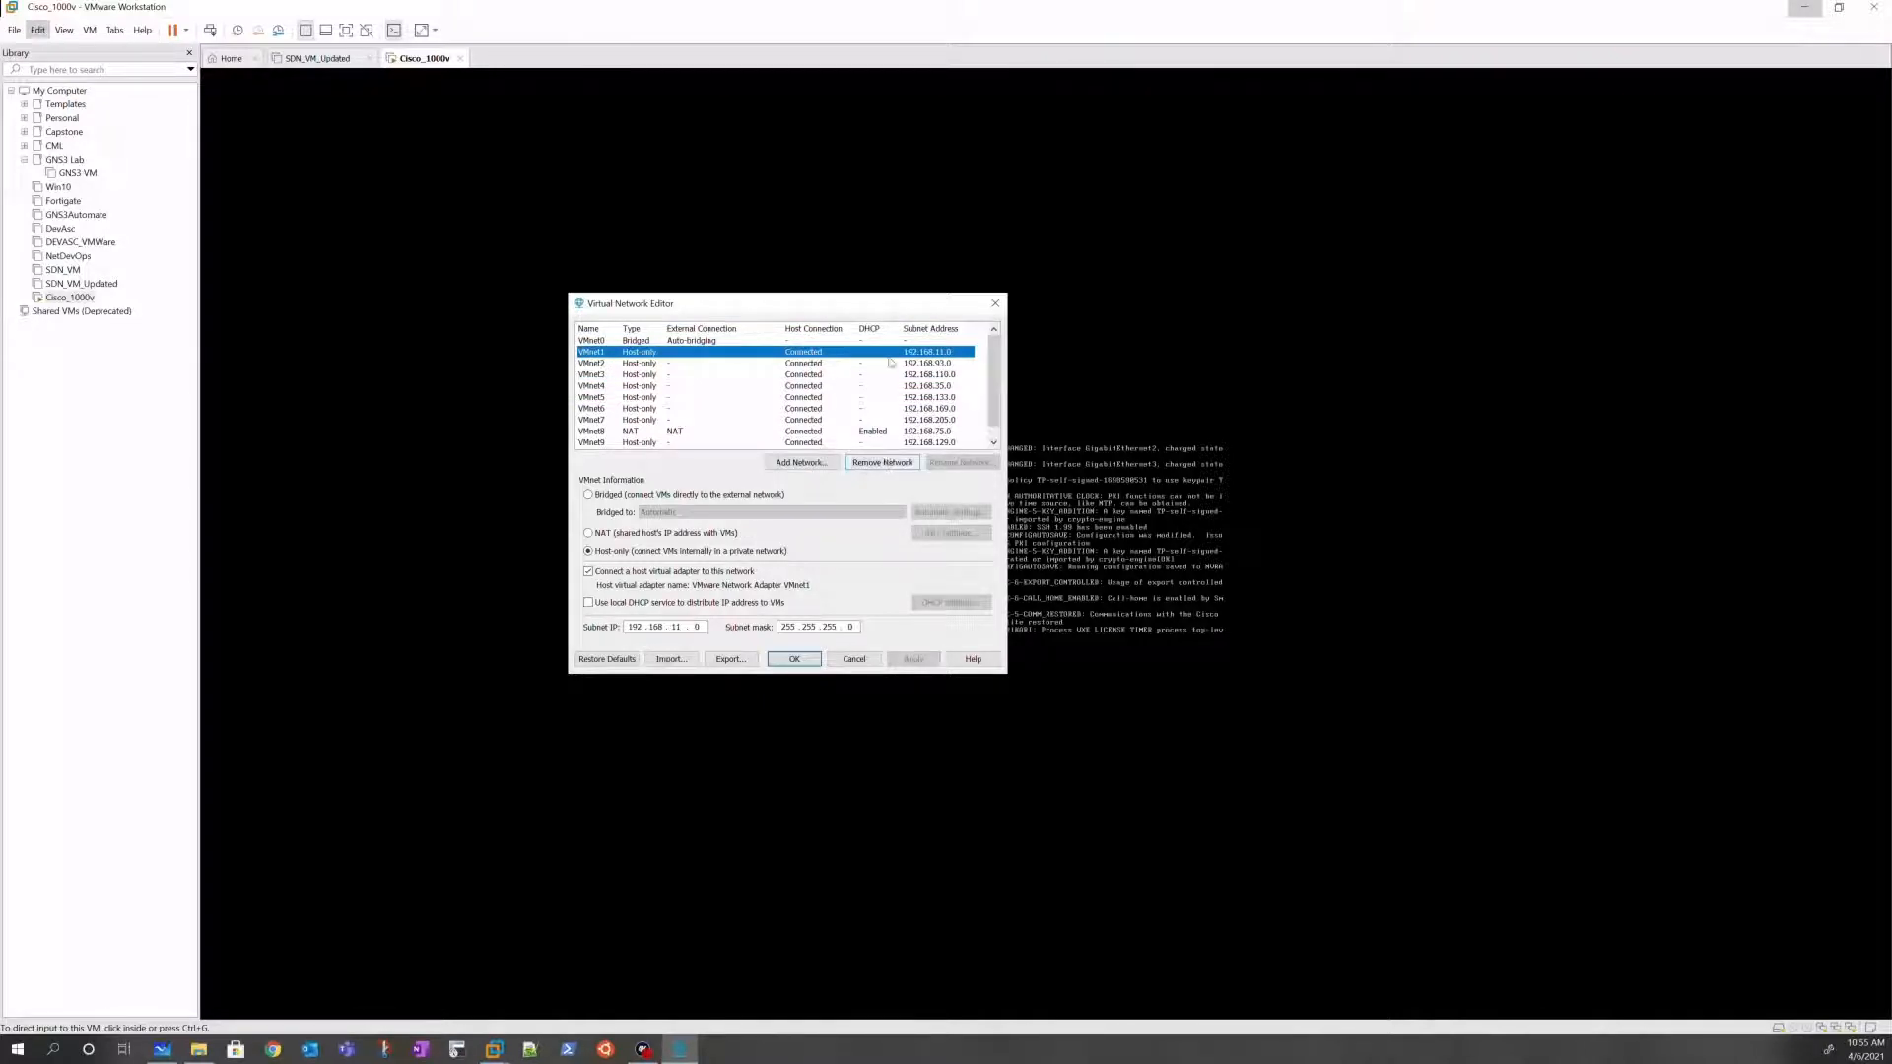
{"action": "left_click", "coordinate": [749, 363]}
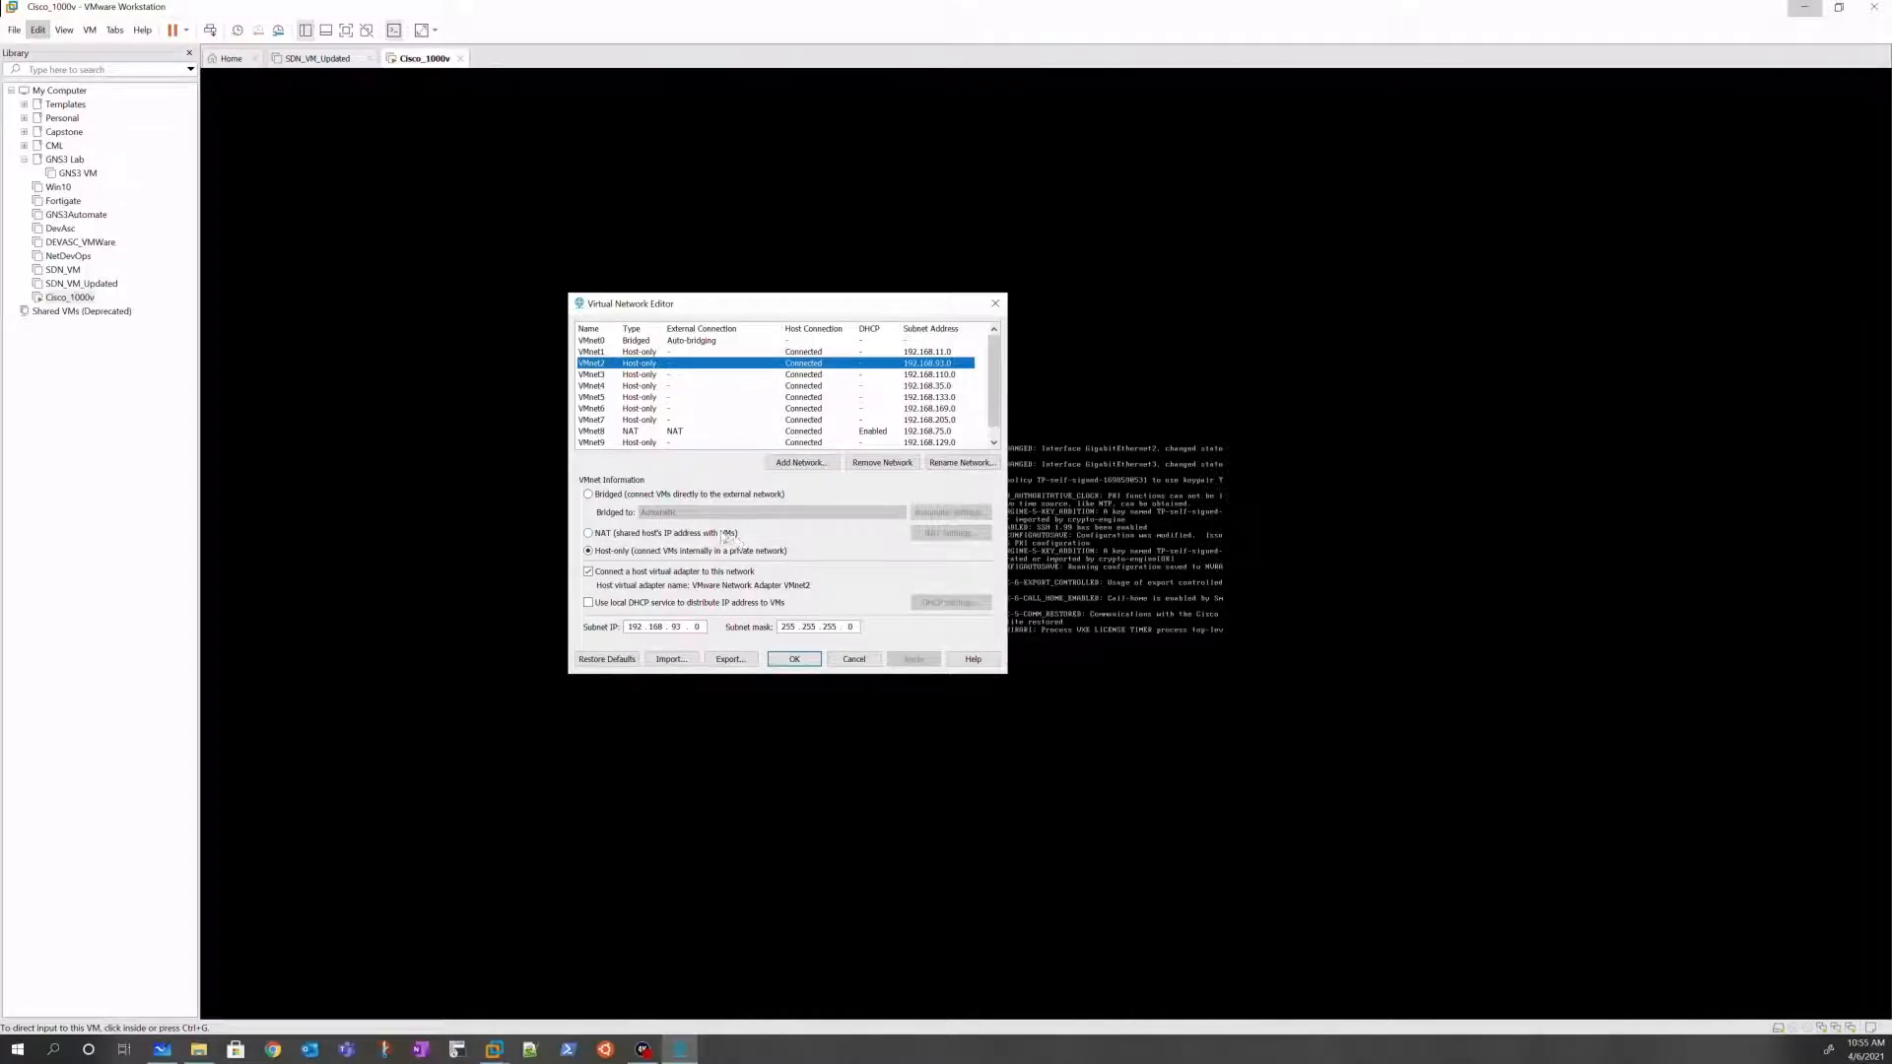
{"action": "left_click", "coordinate": [757, 432]}
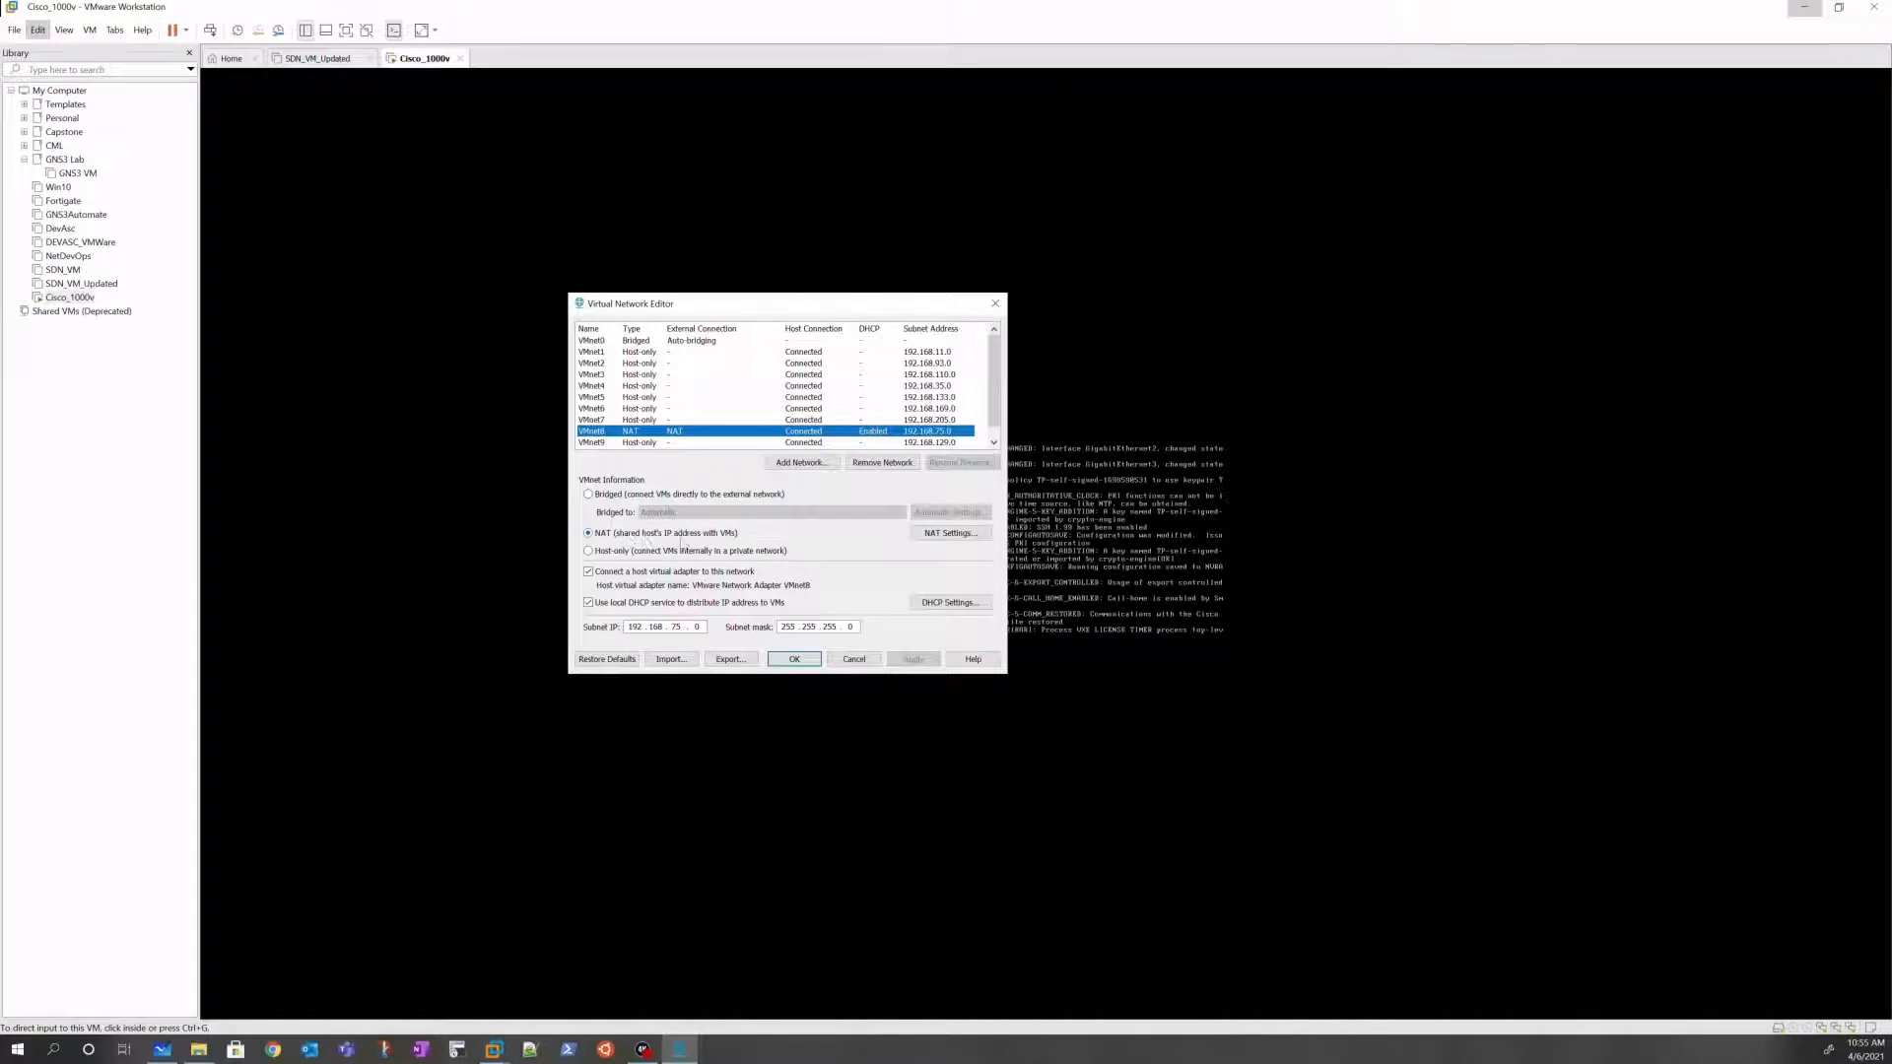
Step: Highlight the octets of the 192.168.75.0 subnet, then view VMnet0's bridged Automatic settings
{"action": "left_click", "coordinate": [628, 627]}
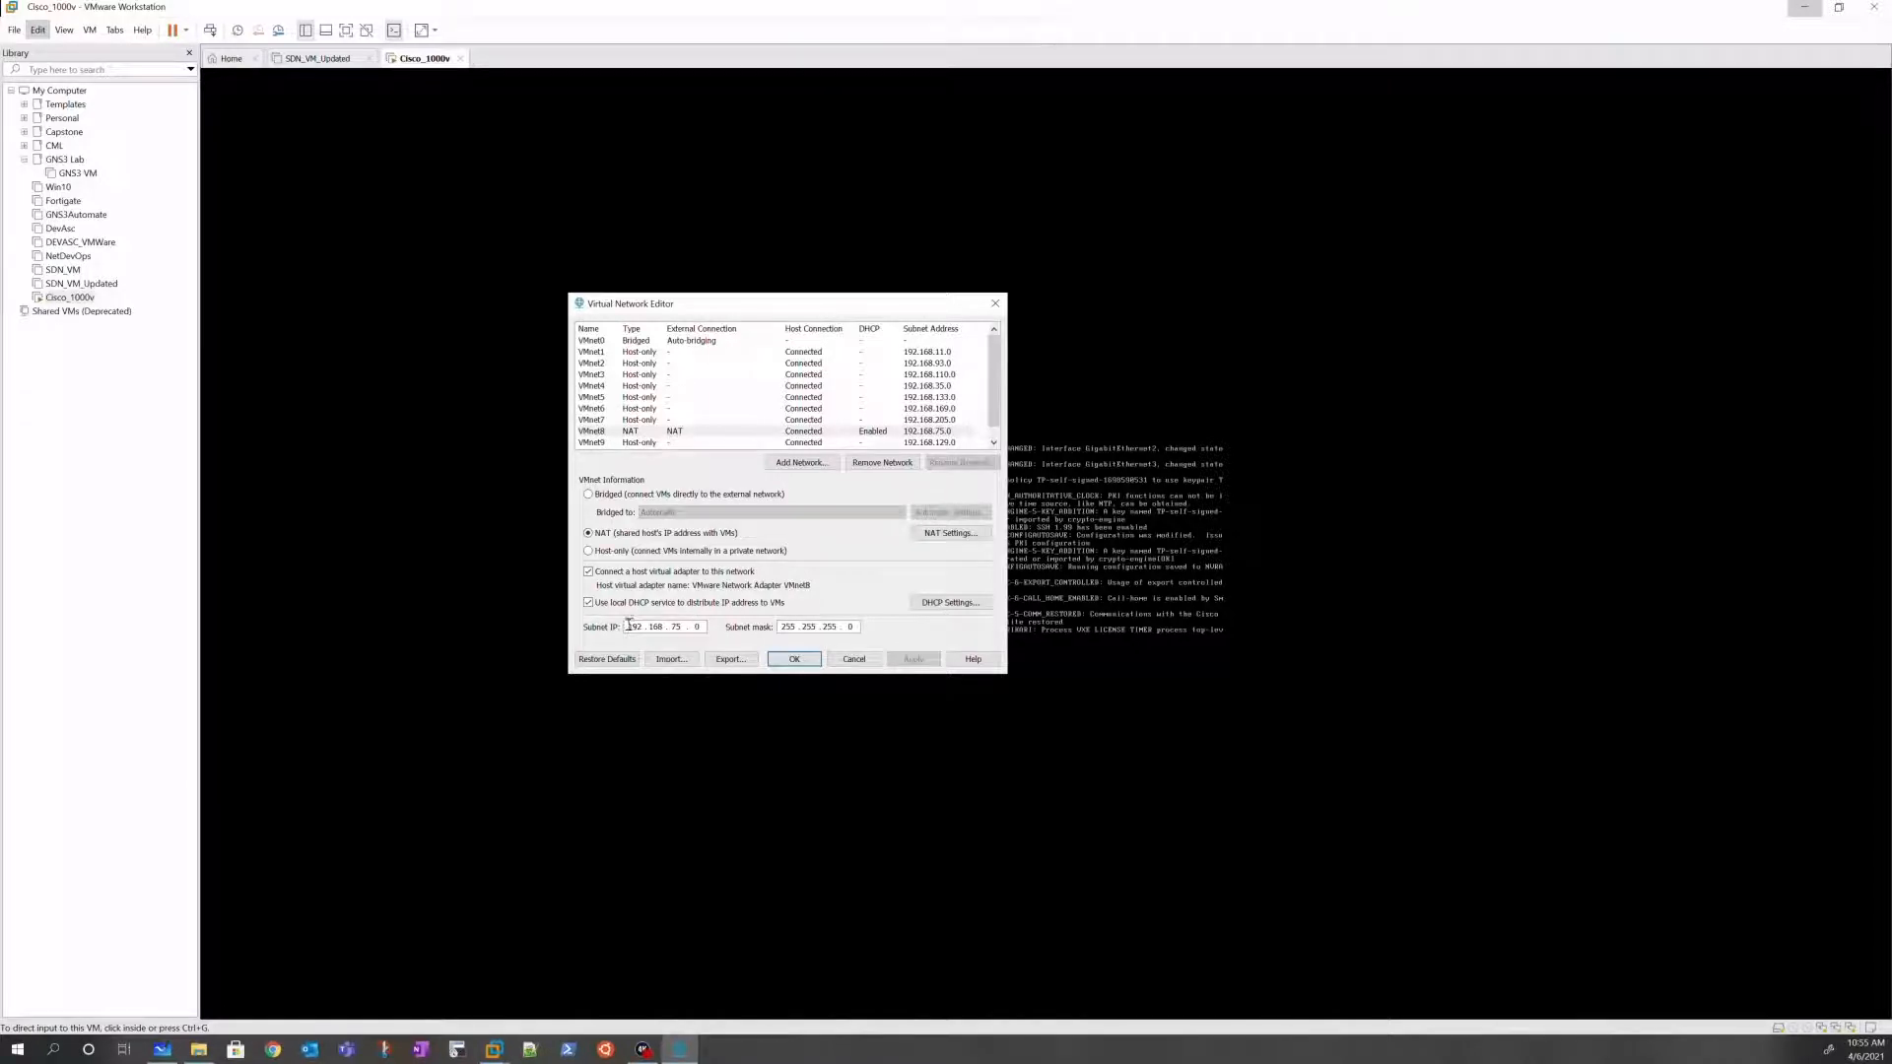
{"action": "left_click_drag", "start_coordinate": [630, 624], "coordinate": [687, 622]}
{"action": "double_click", "coordinate": [676, 627]}
{"action": "left_click", "coordinate": [662, 342]}
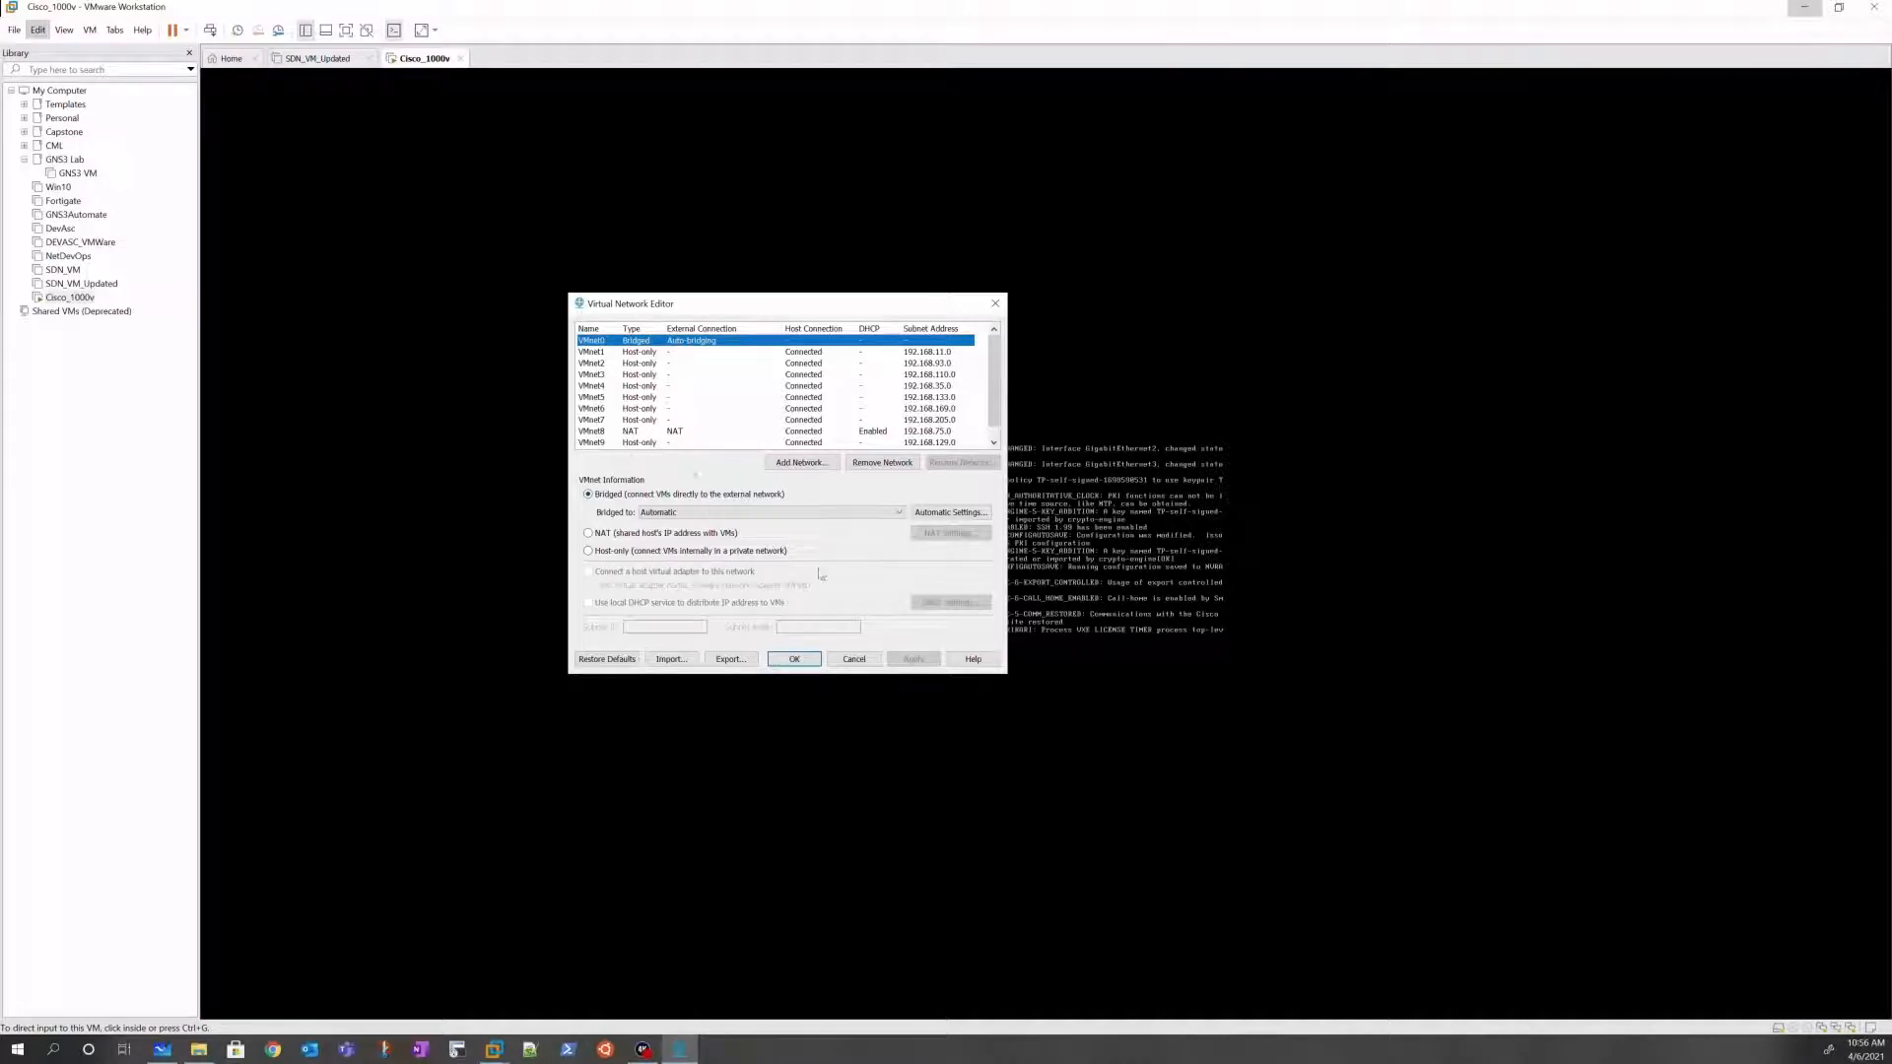
Step: Cancel the network editor and run en on the Cisco_1000v console to reach Router#
{"action": "left_click", "coordinate": [871, 660]}
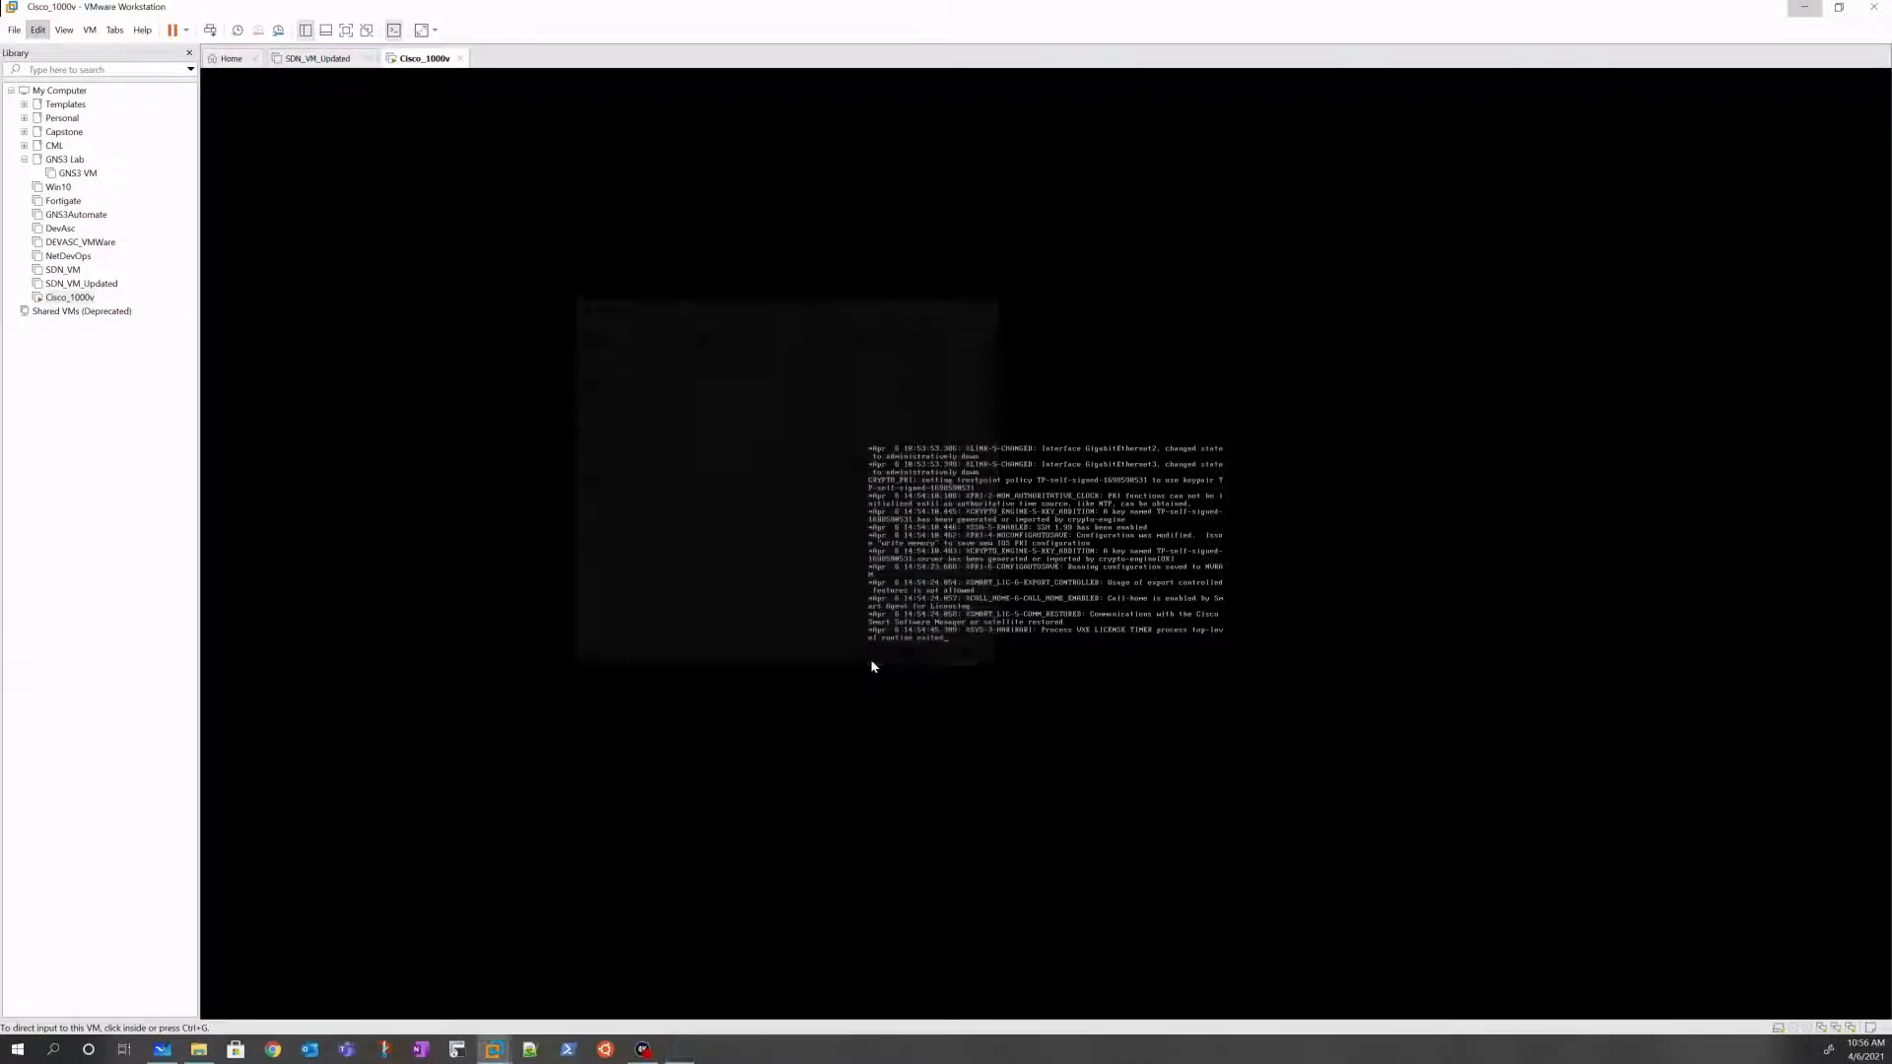
{"action": "left_click", "coordinate": [1033, 580]}
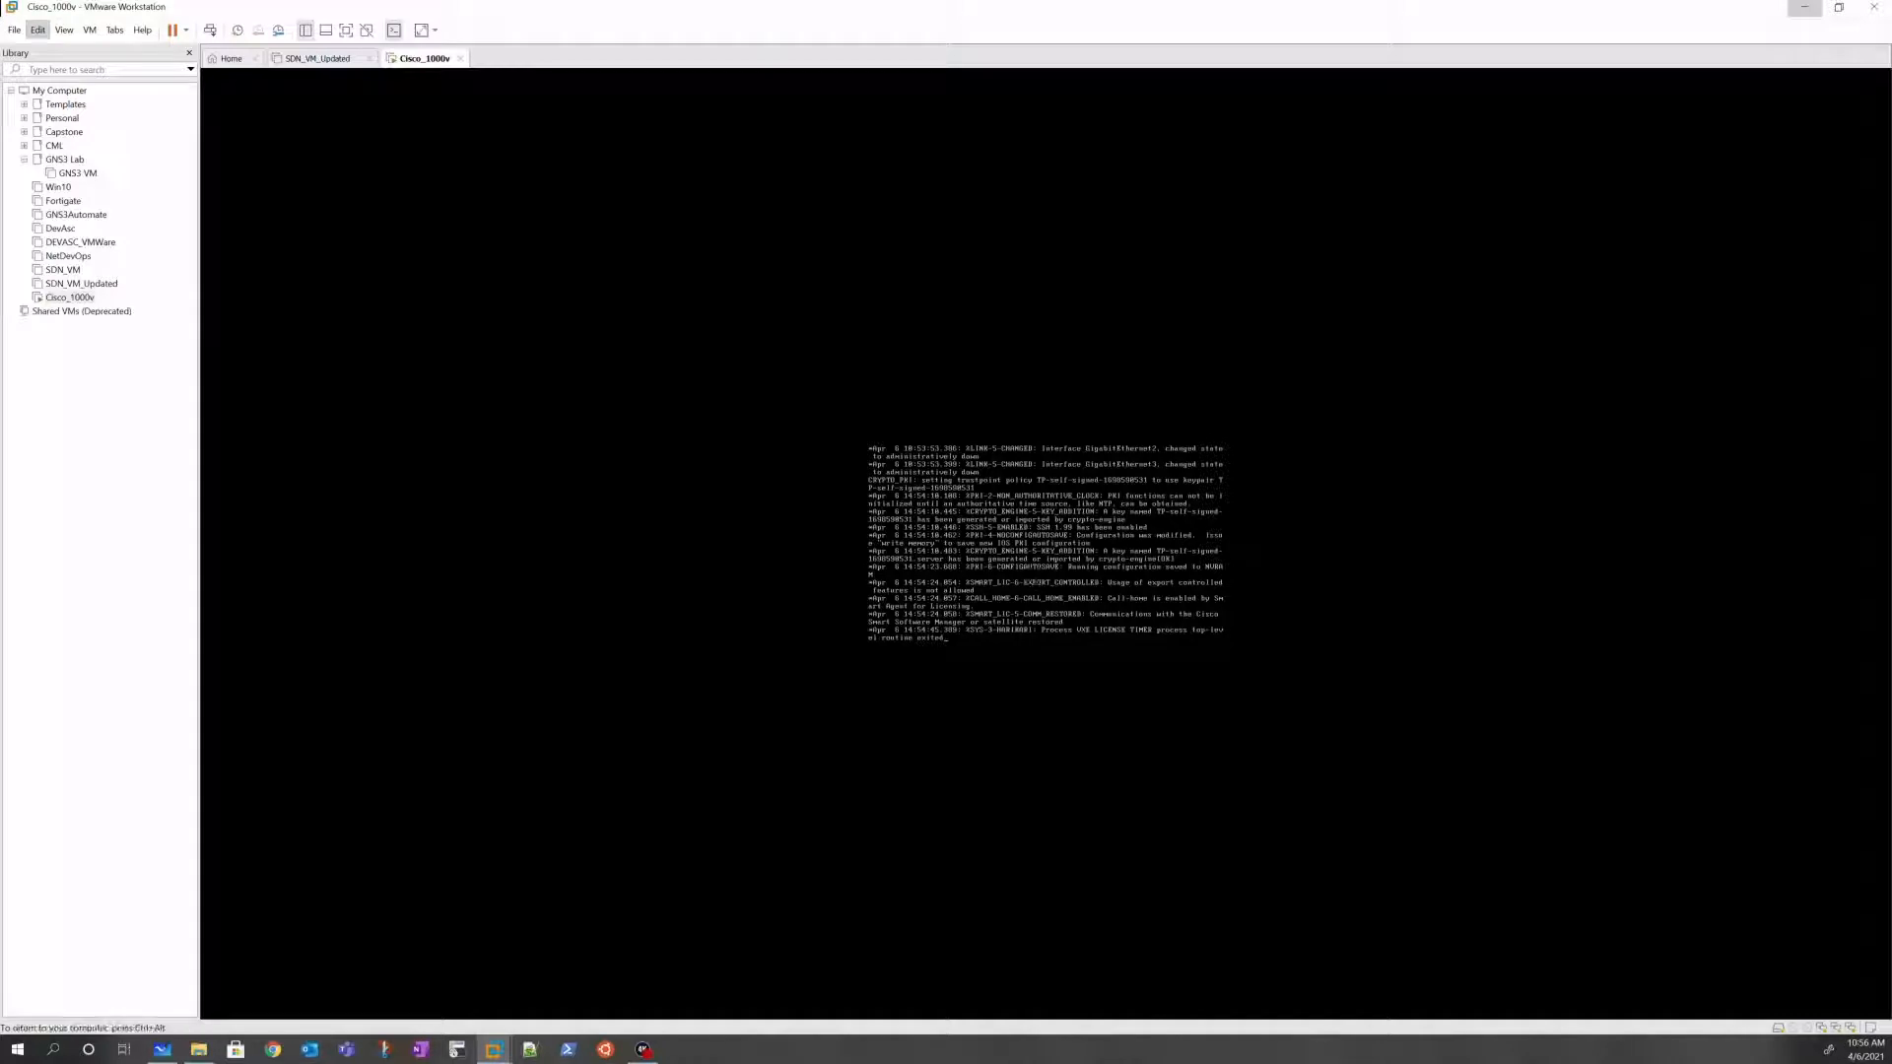
{"action": "key", "text": "Return"}
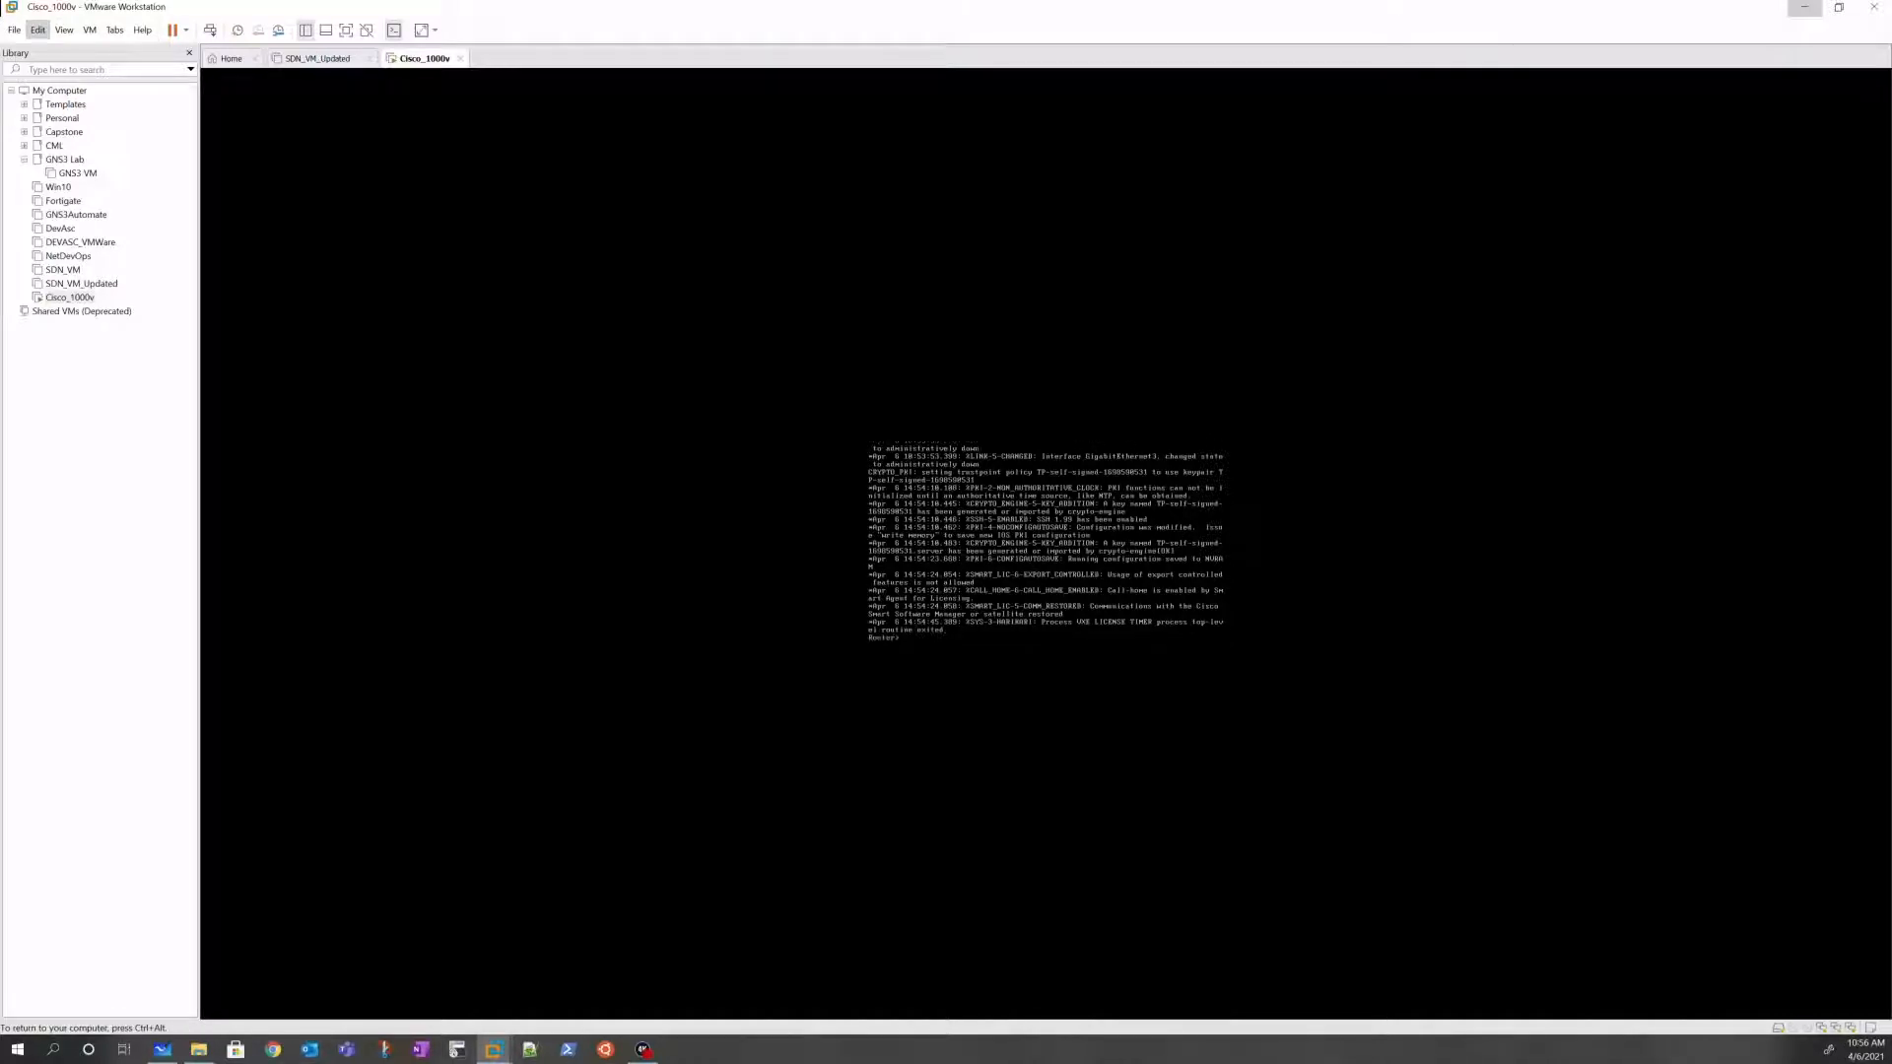
{"action": "key", "text": "Return"}
{"action": "key", "text": "Return"}
{"action": "key", "text": "Return"}
{"action": "key", "text": "Return"}
{"action": "key", "text": "Return"}
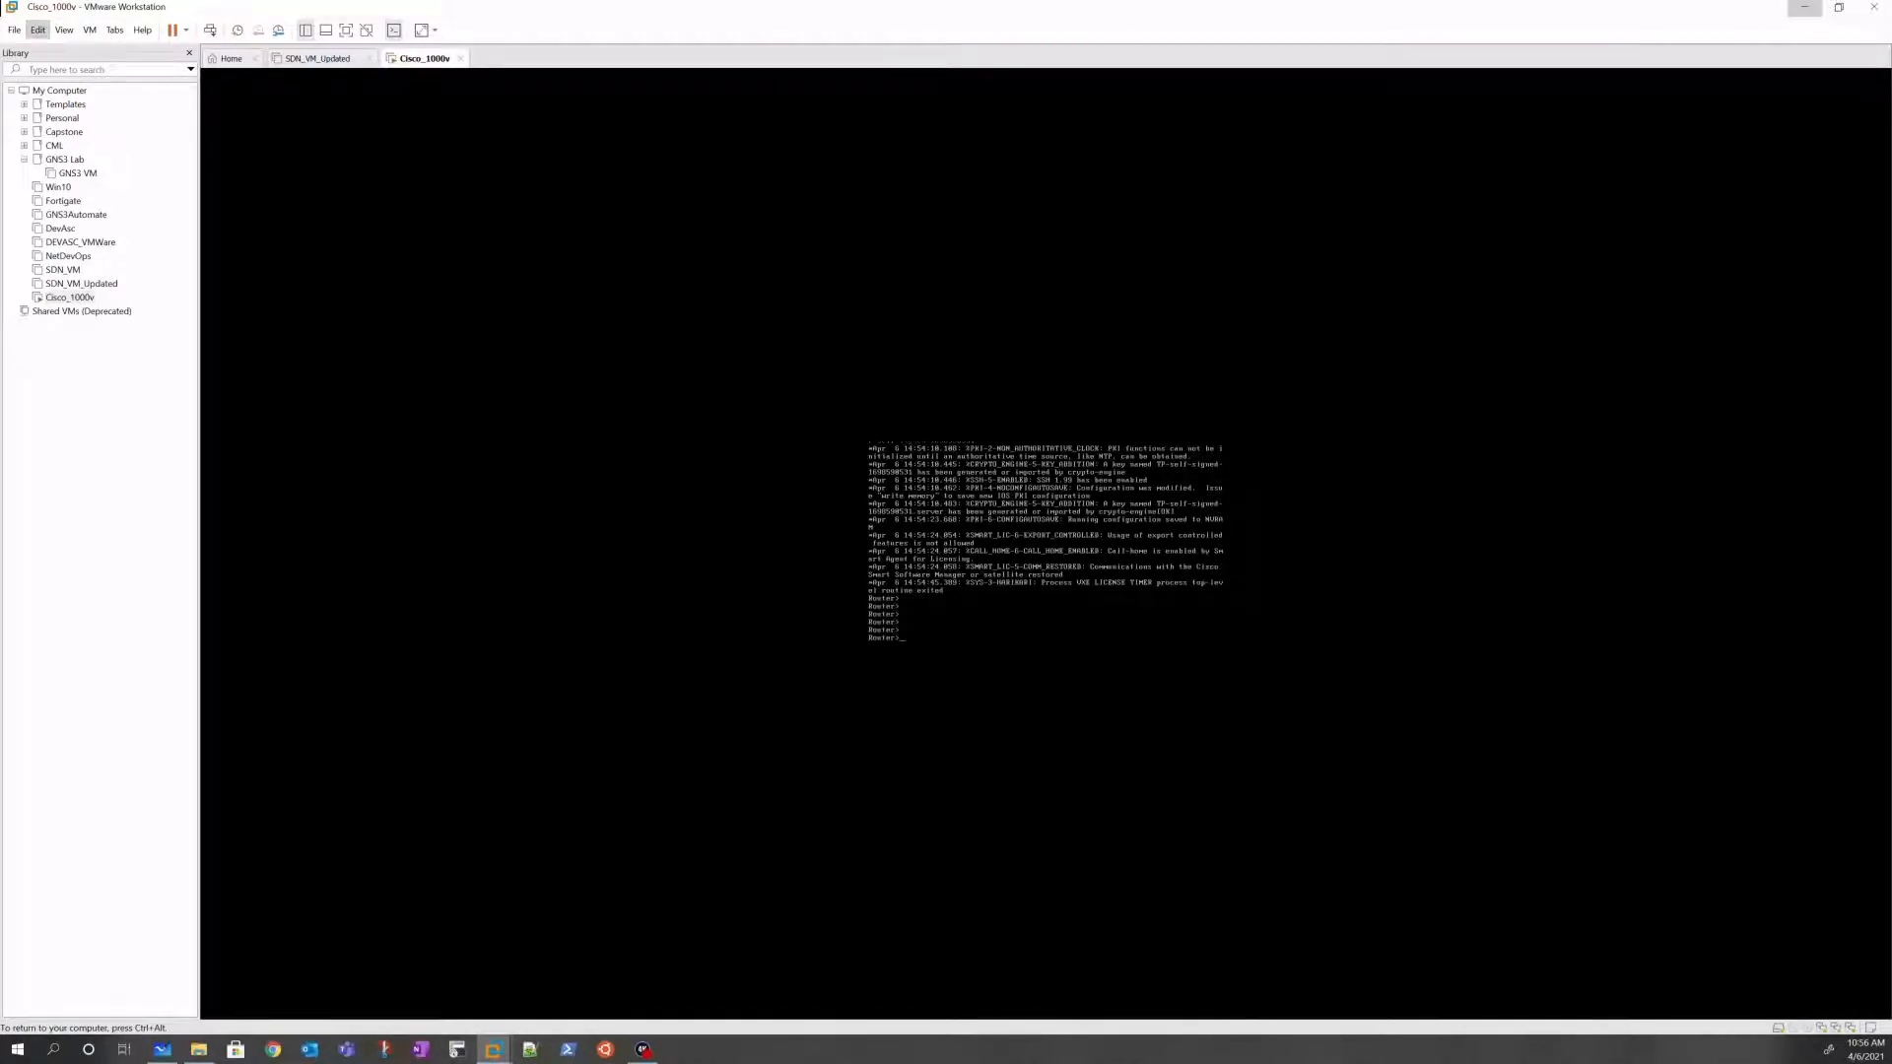
{"action": "type", "text": "en"}
{"action": "key", "text": "Return"}
{"action": "key", "text": "Return"}
{"action": "key", "text": "Return"}
{"action": "key", "text": "Return"}
{"action": "key", "text": "Return"}
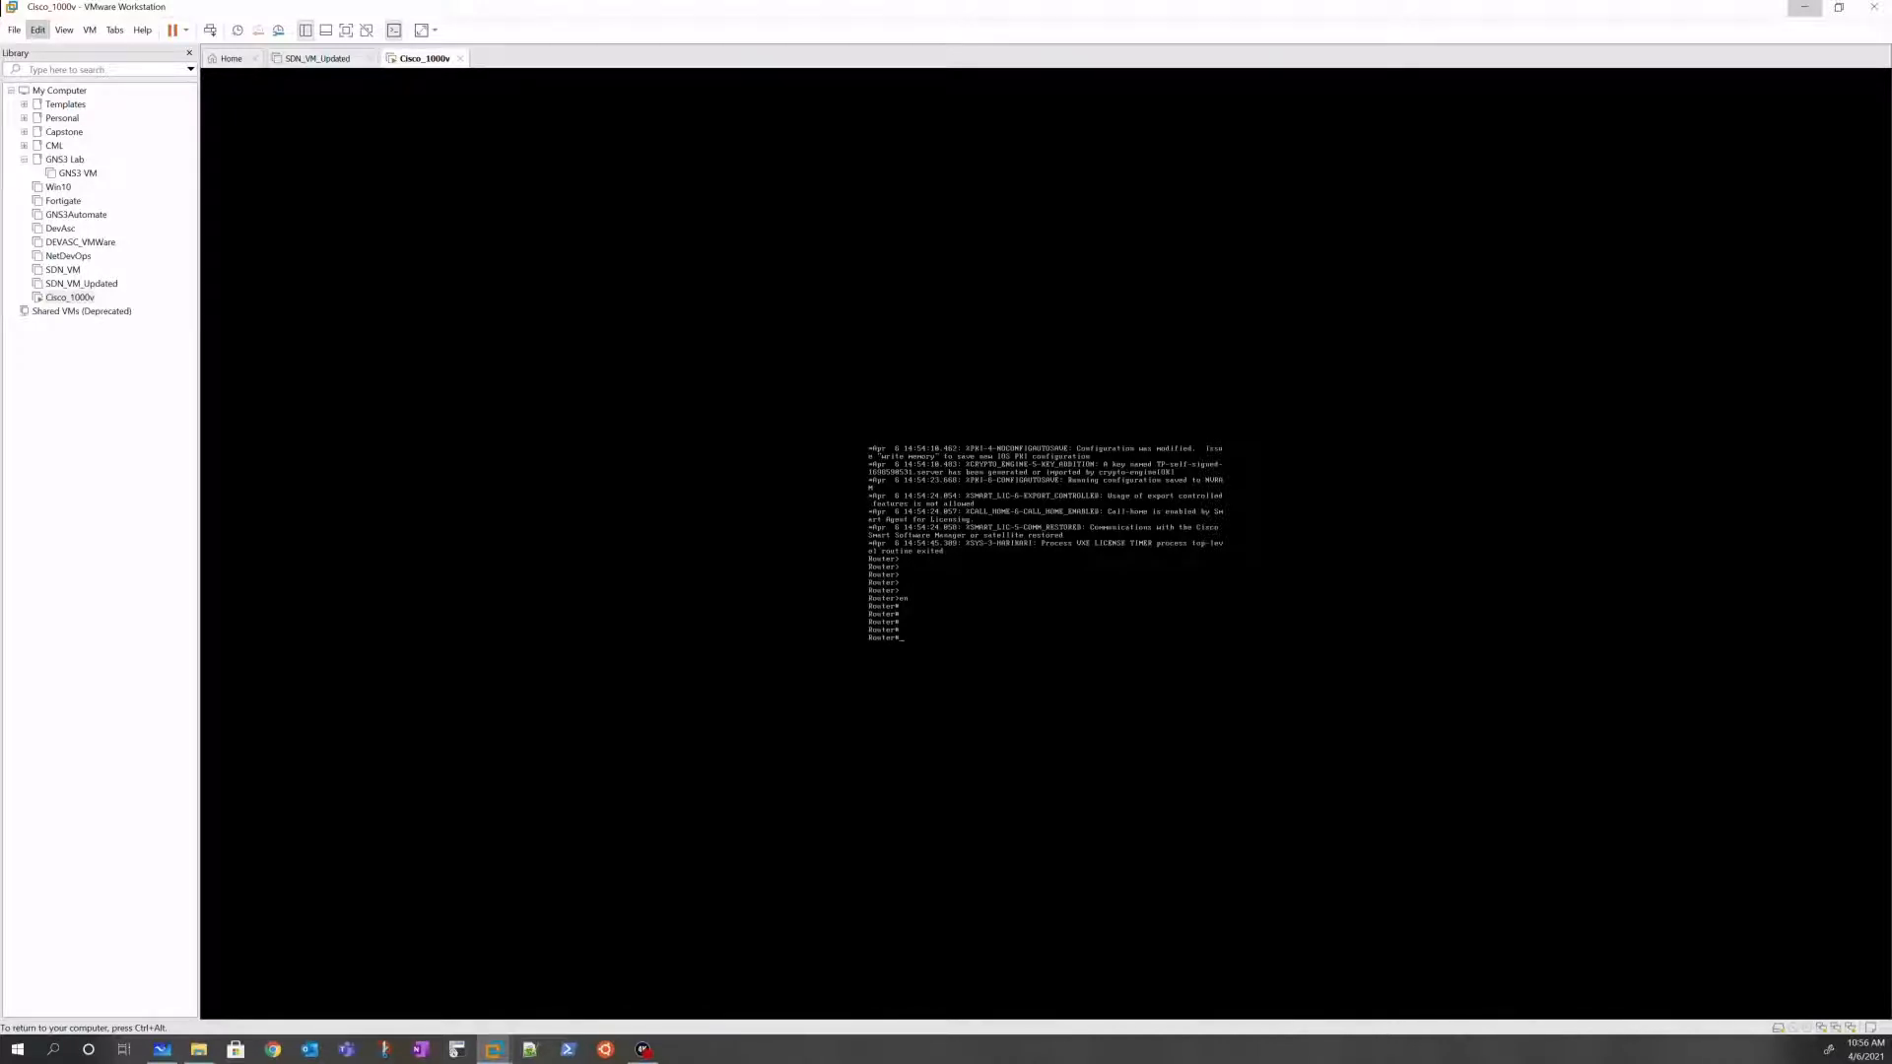
{"action": "key", "text": "Return"}
{"action": "key", "text": "Return"}
{"action": "key", "text": "Return"}
{"action": "key", "text": "Return"}
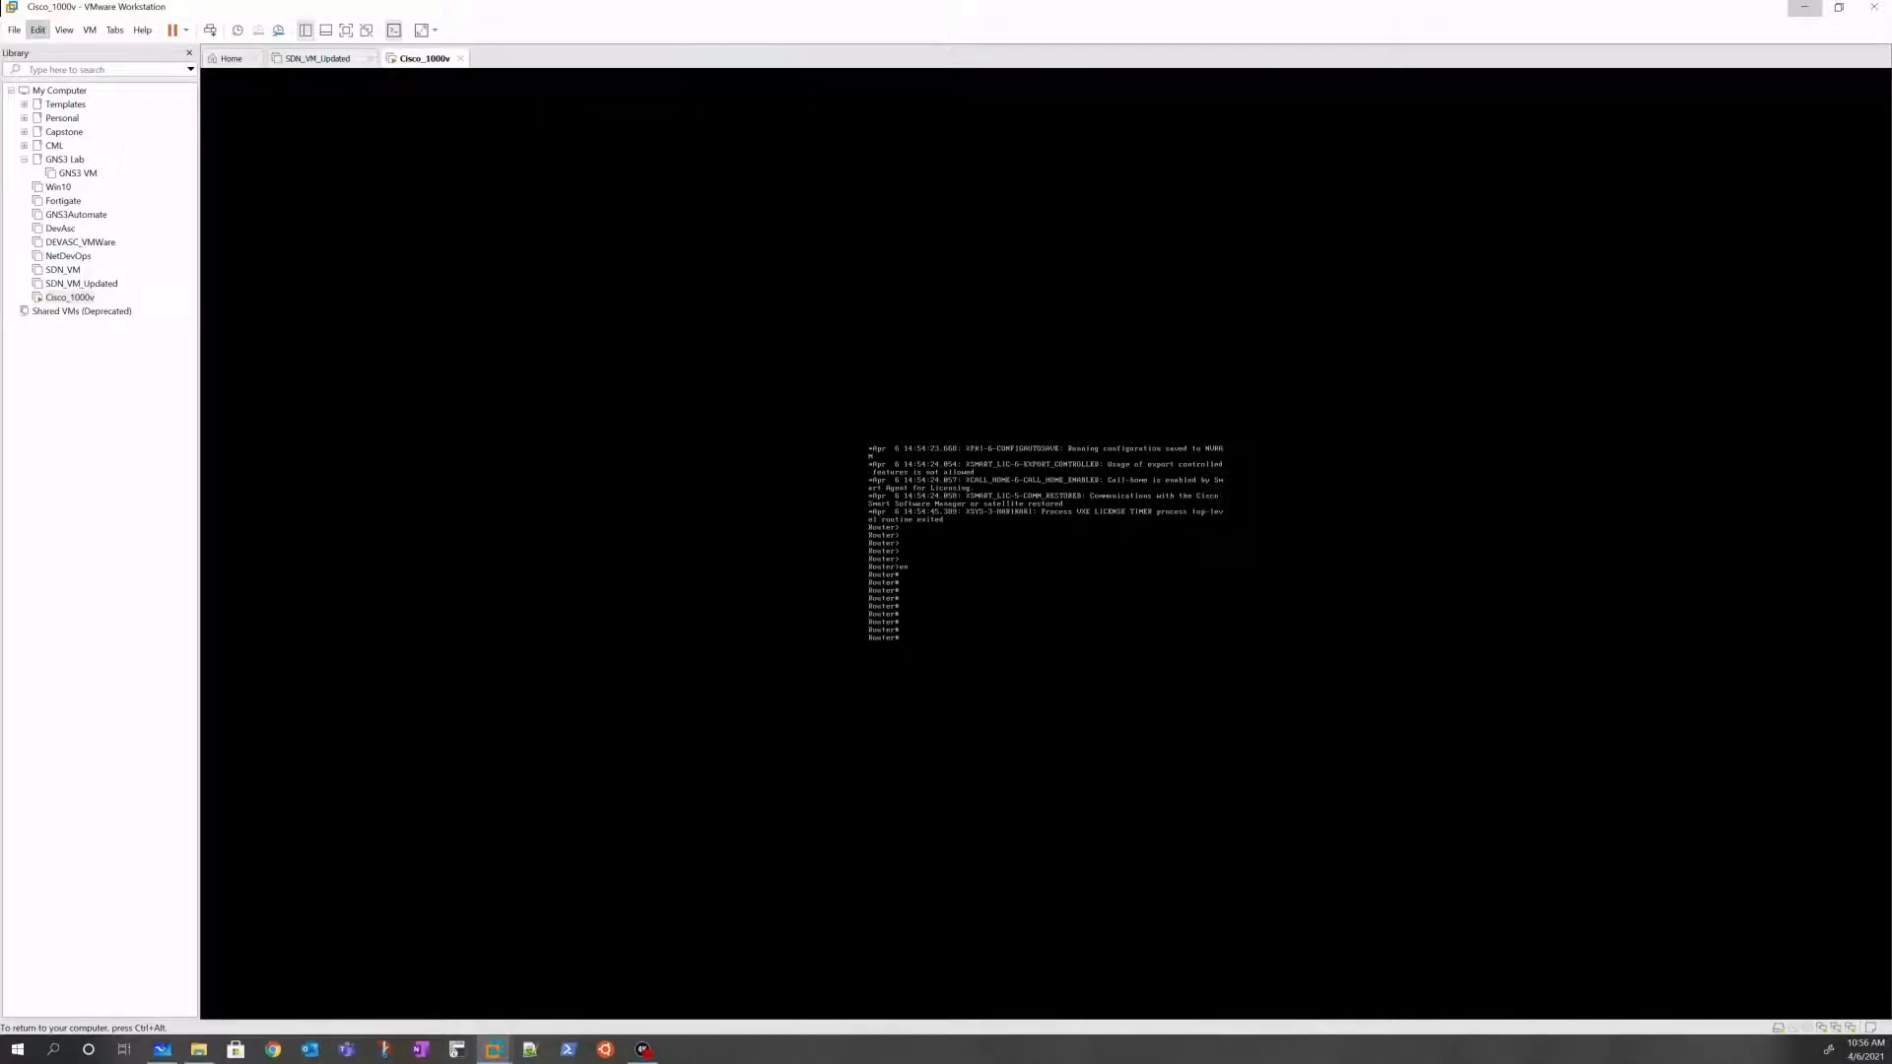
{"action": "key", "text": "ctrl+alt"}
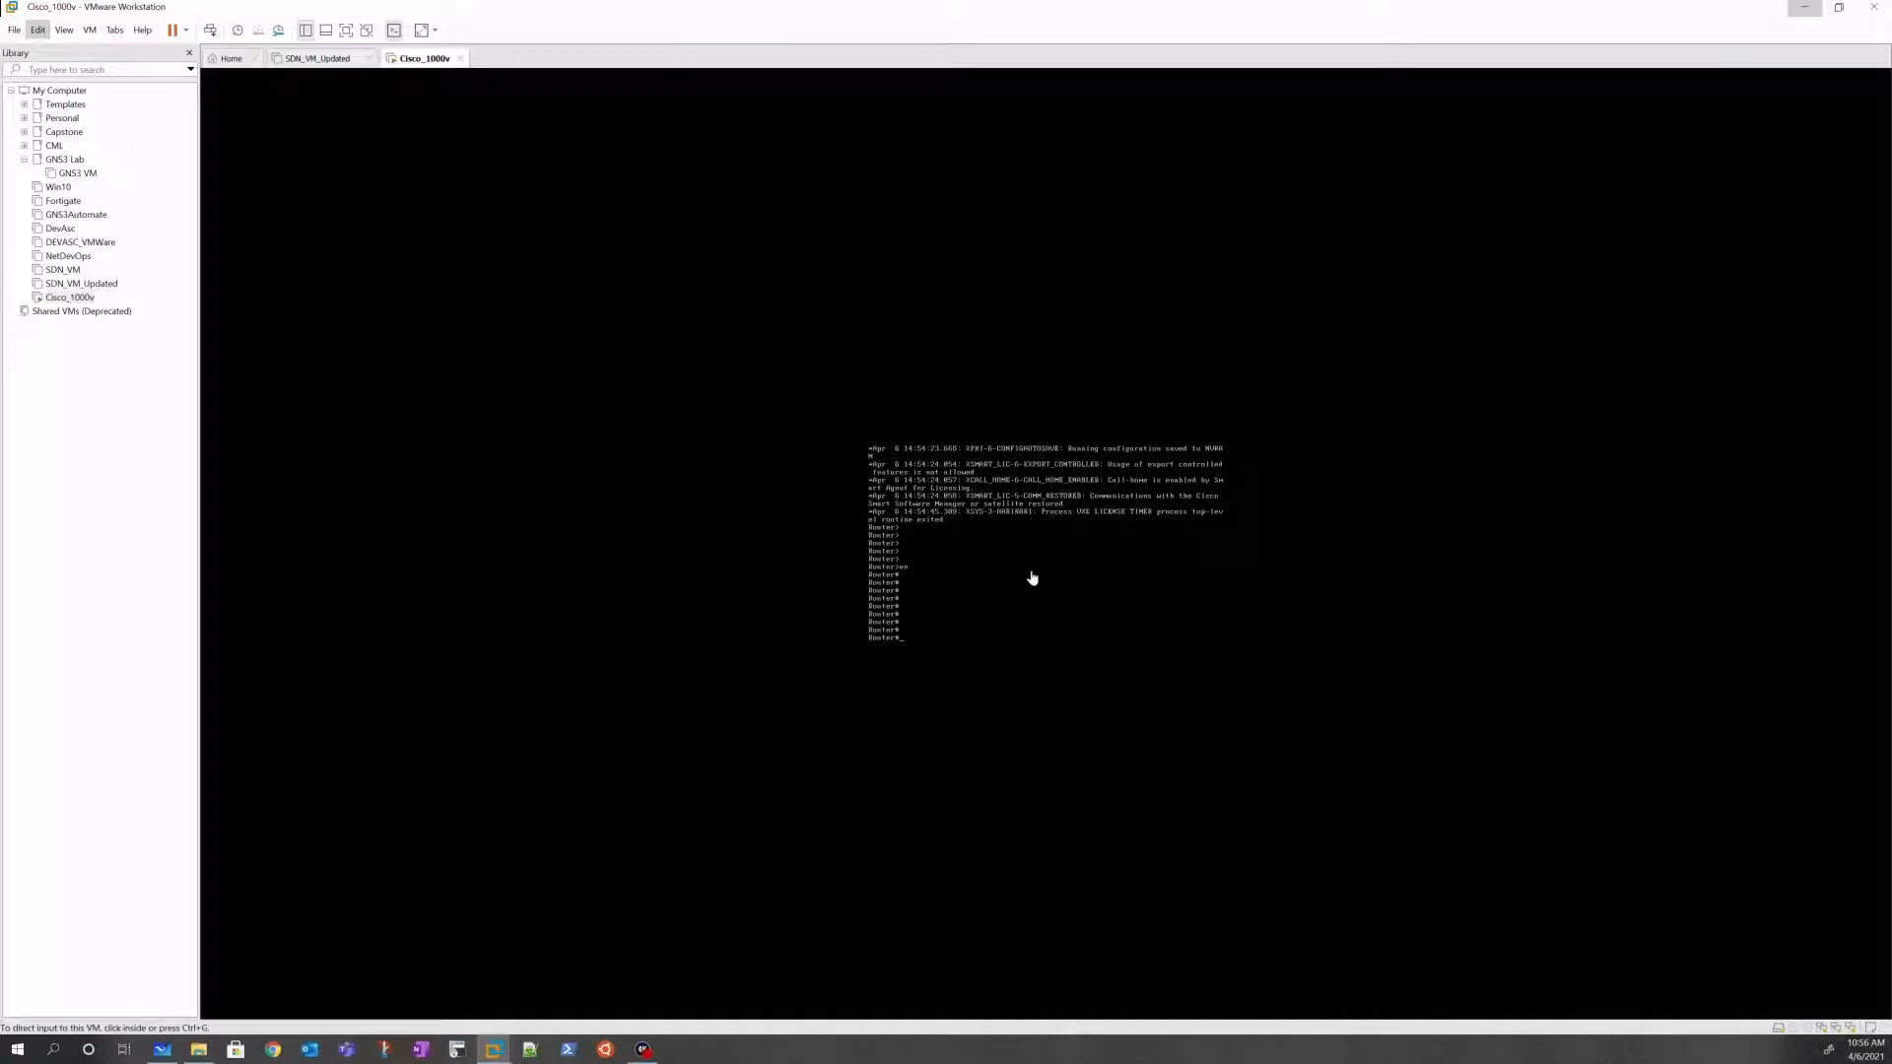
{"action": "right_click", "coordinate": [56, 301]}
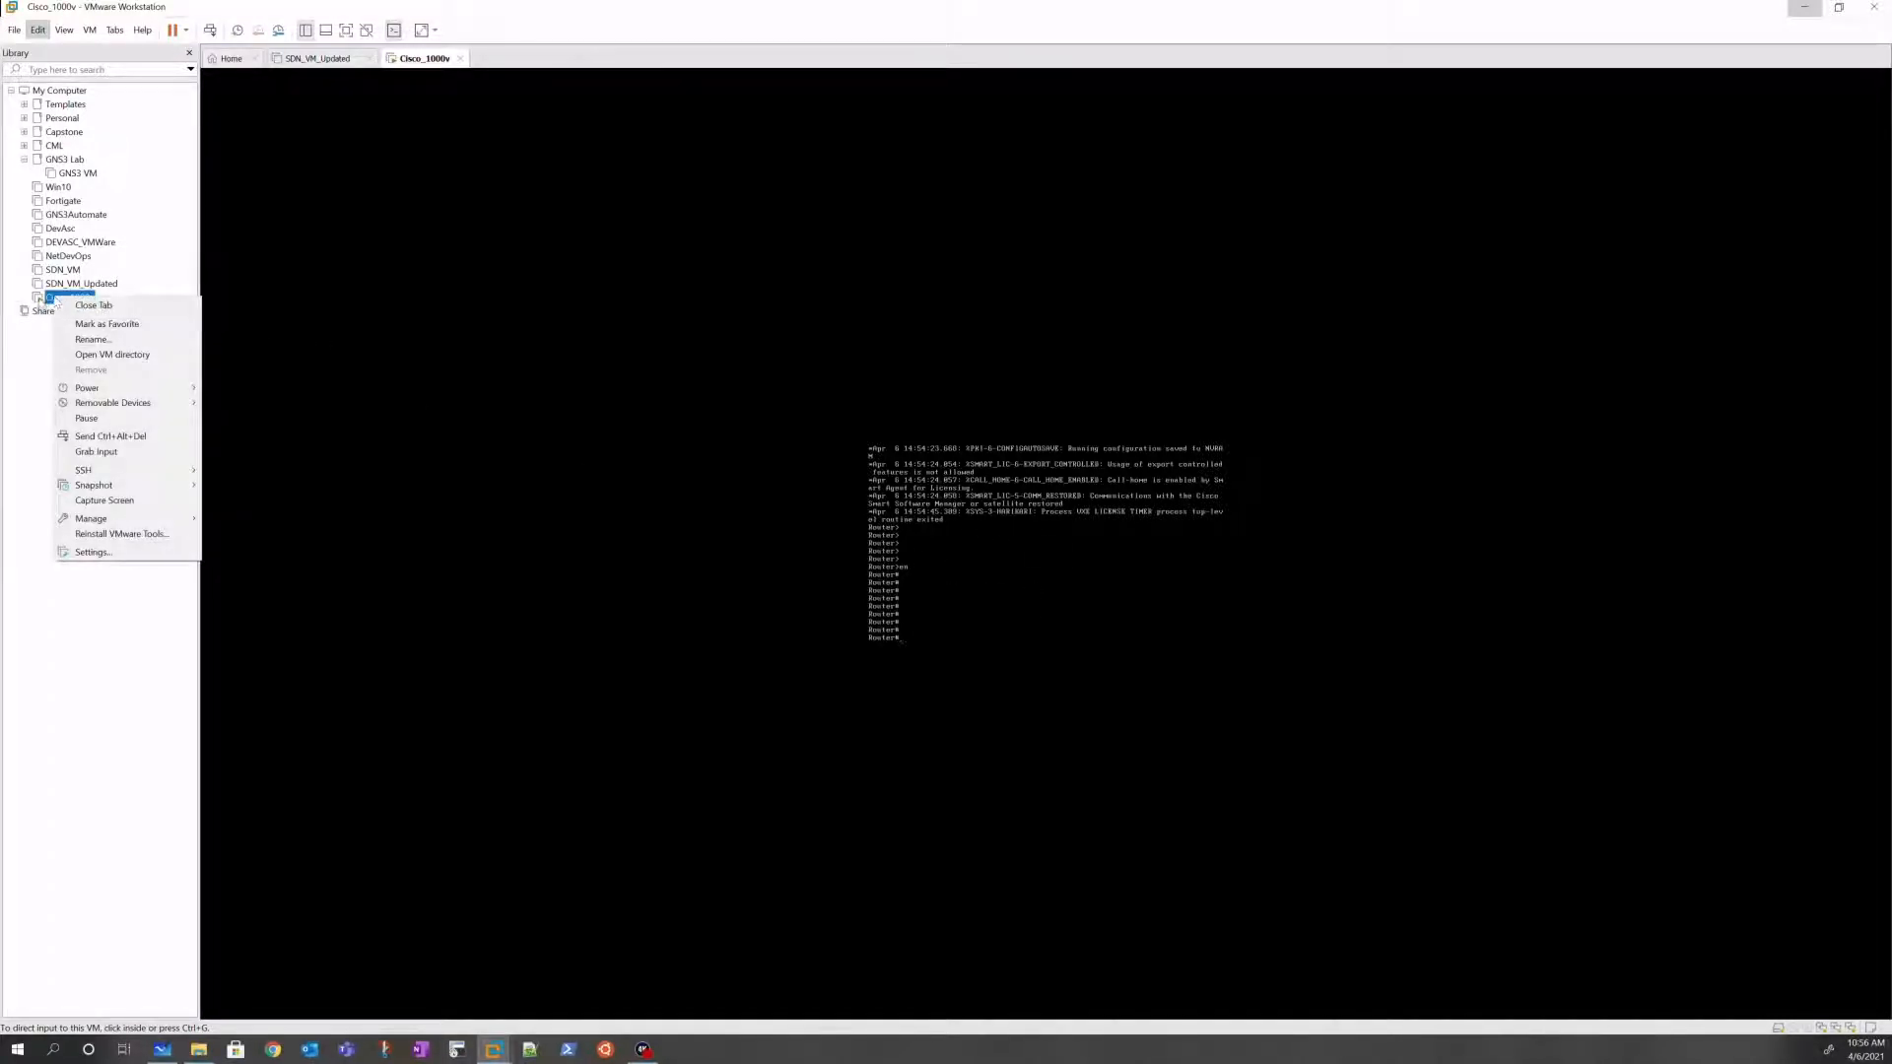
Step: Inspect Cisco_1000v's Network Adapters 1, 2 and 3 in its settings, then close them
{"action": "left_click", "coordinate": [107, 556]}
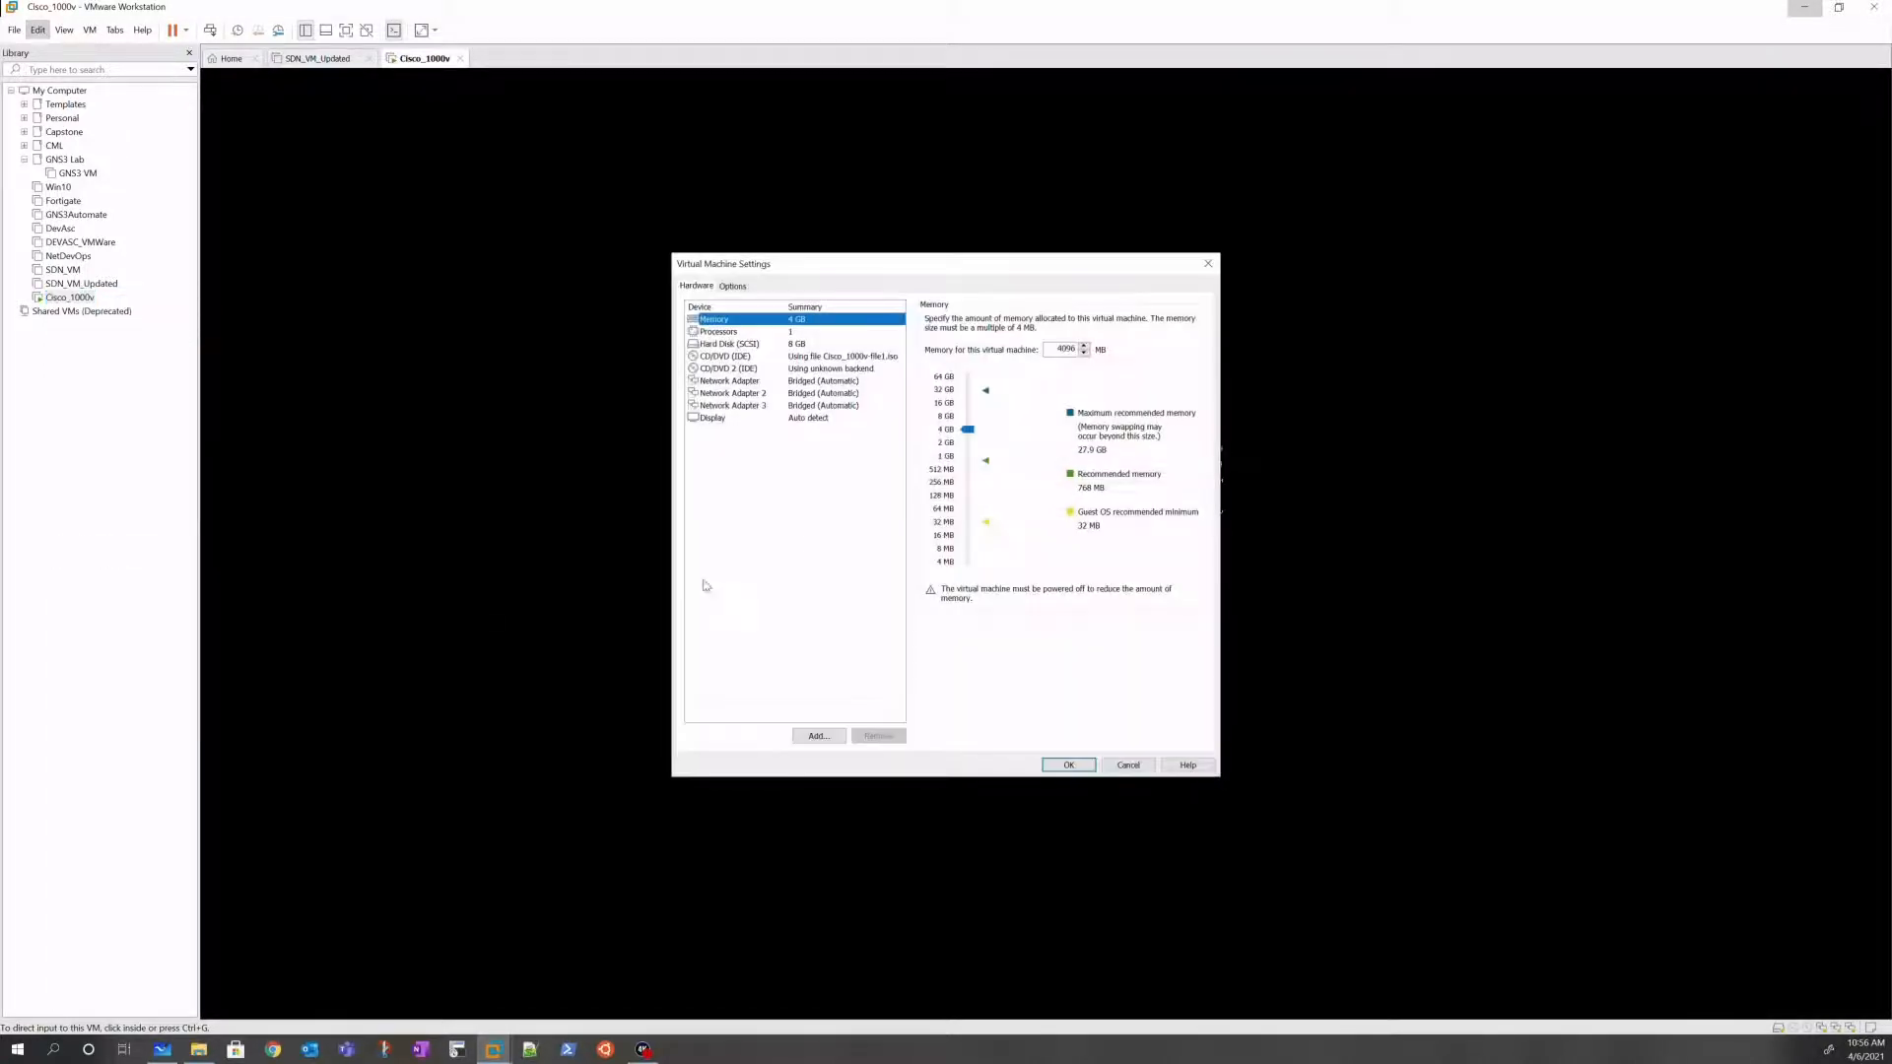
{"action": "left_click", "coordinate": [778, 380]}
{"action": "left_click", "coordinate": [776, 393]}
{"action": "left_click", "coordinate": [777, 405]}
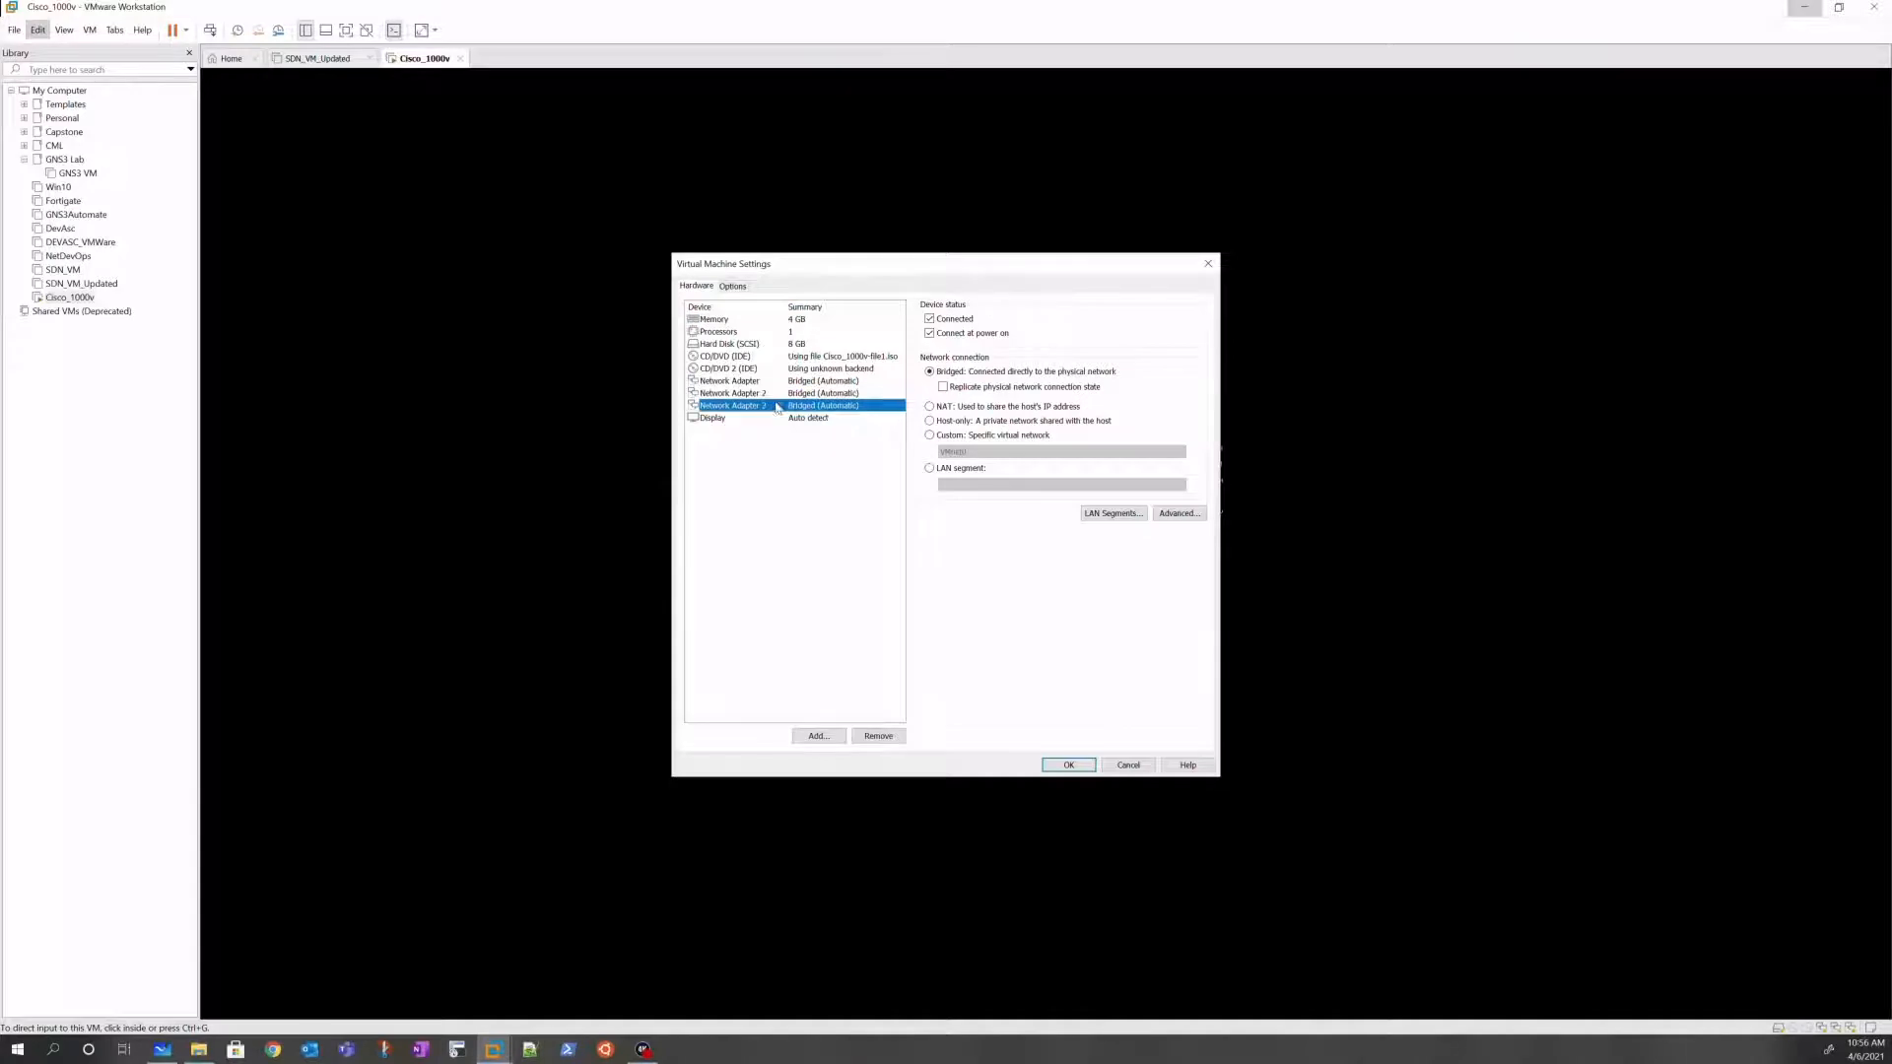
{"action": "left_click", "coordinate": [774, 381]}
{"action": "left_click", "coordinate": [775, 394]}
{"action": "left_click", "coordinate": [776, 406]}
{"action": "left_click", "coordinate": [1129, 768]}
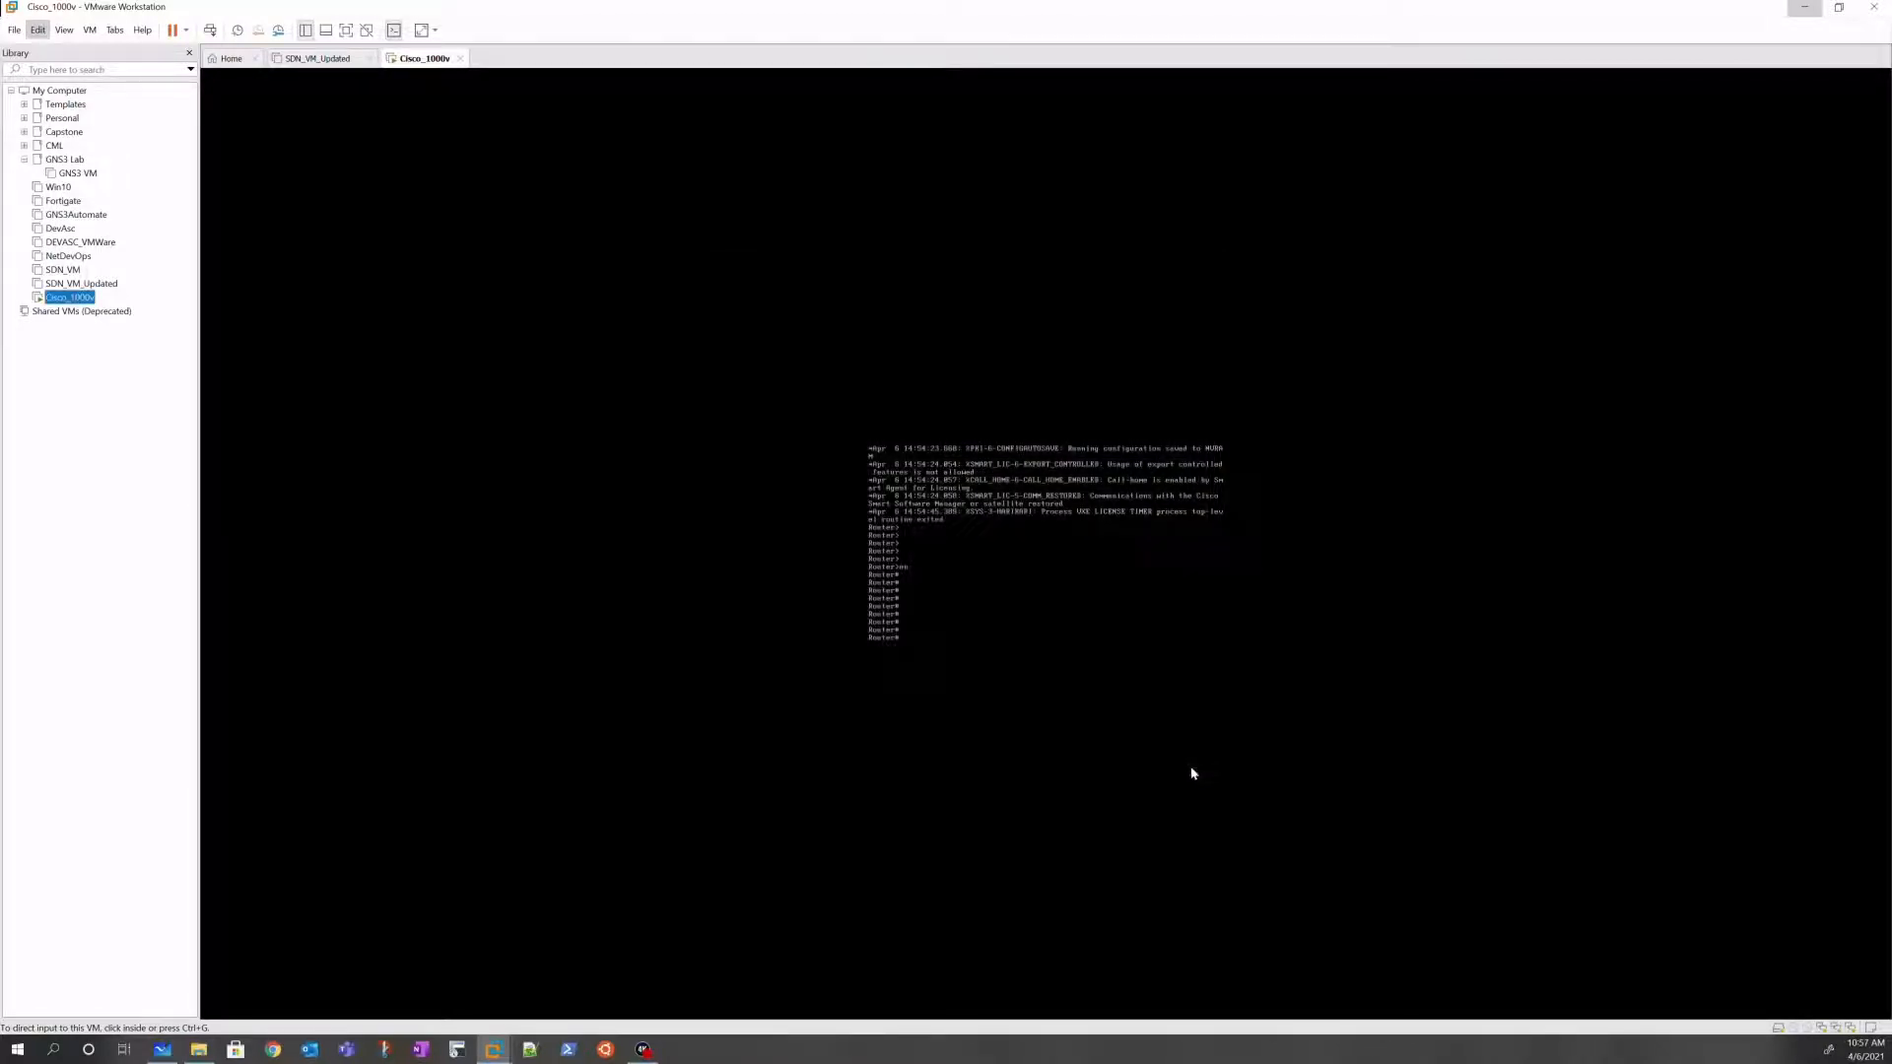
Step: Shut down the Cisco_1000v guest so it shows Powered off
{"action": "left_click", "coordinate": [185, 31]}
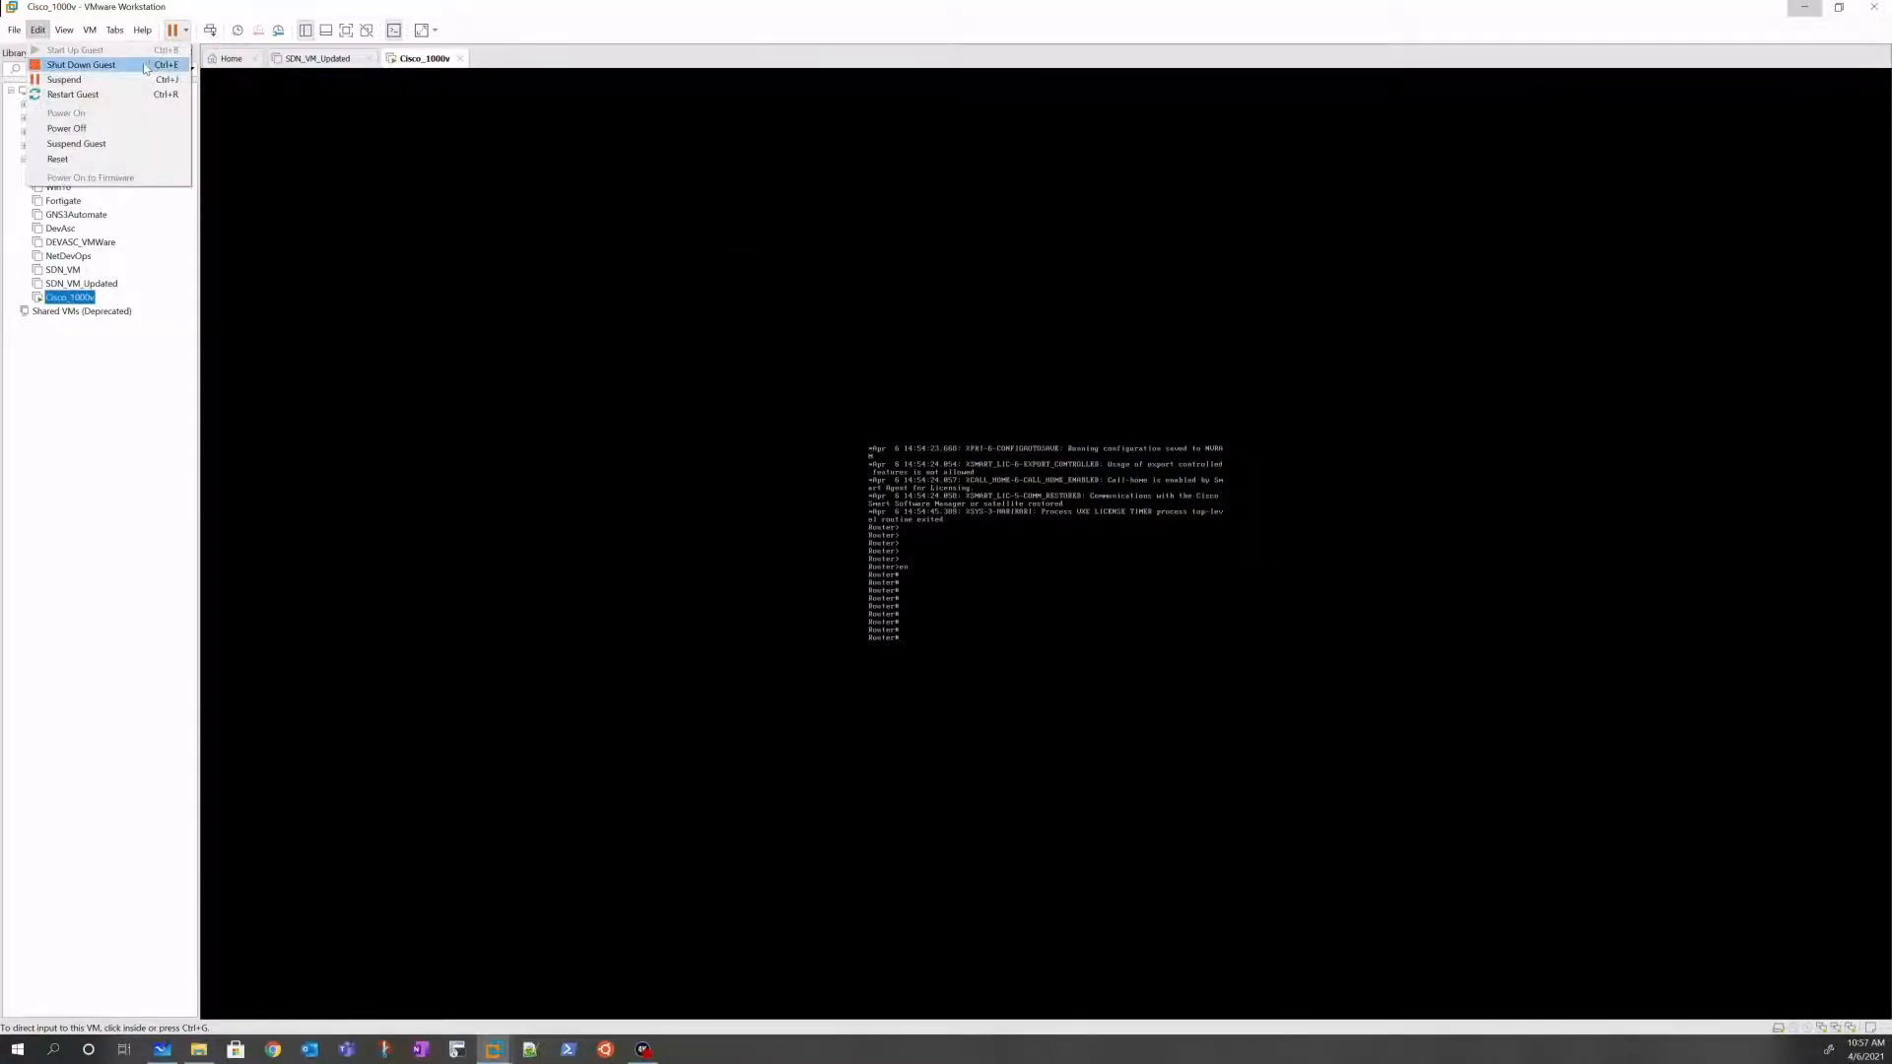
{"action": "left_click", "coordinate": [81, 64]}
{"action": "left_click", "coordinate": [958, 551]}
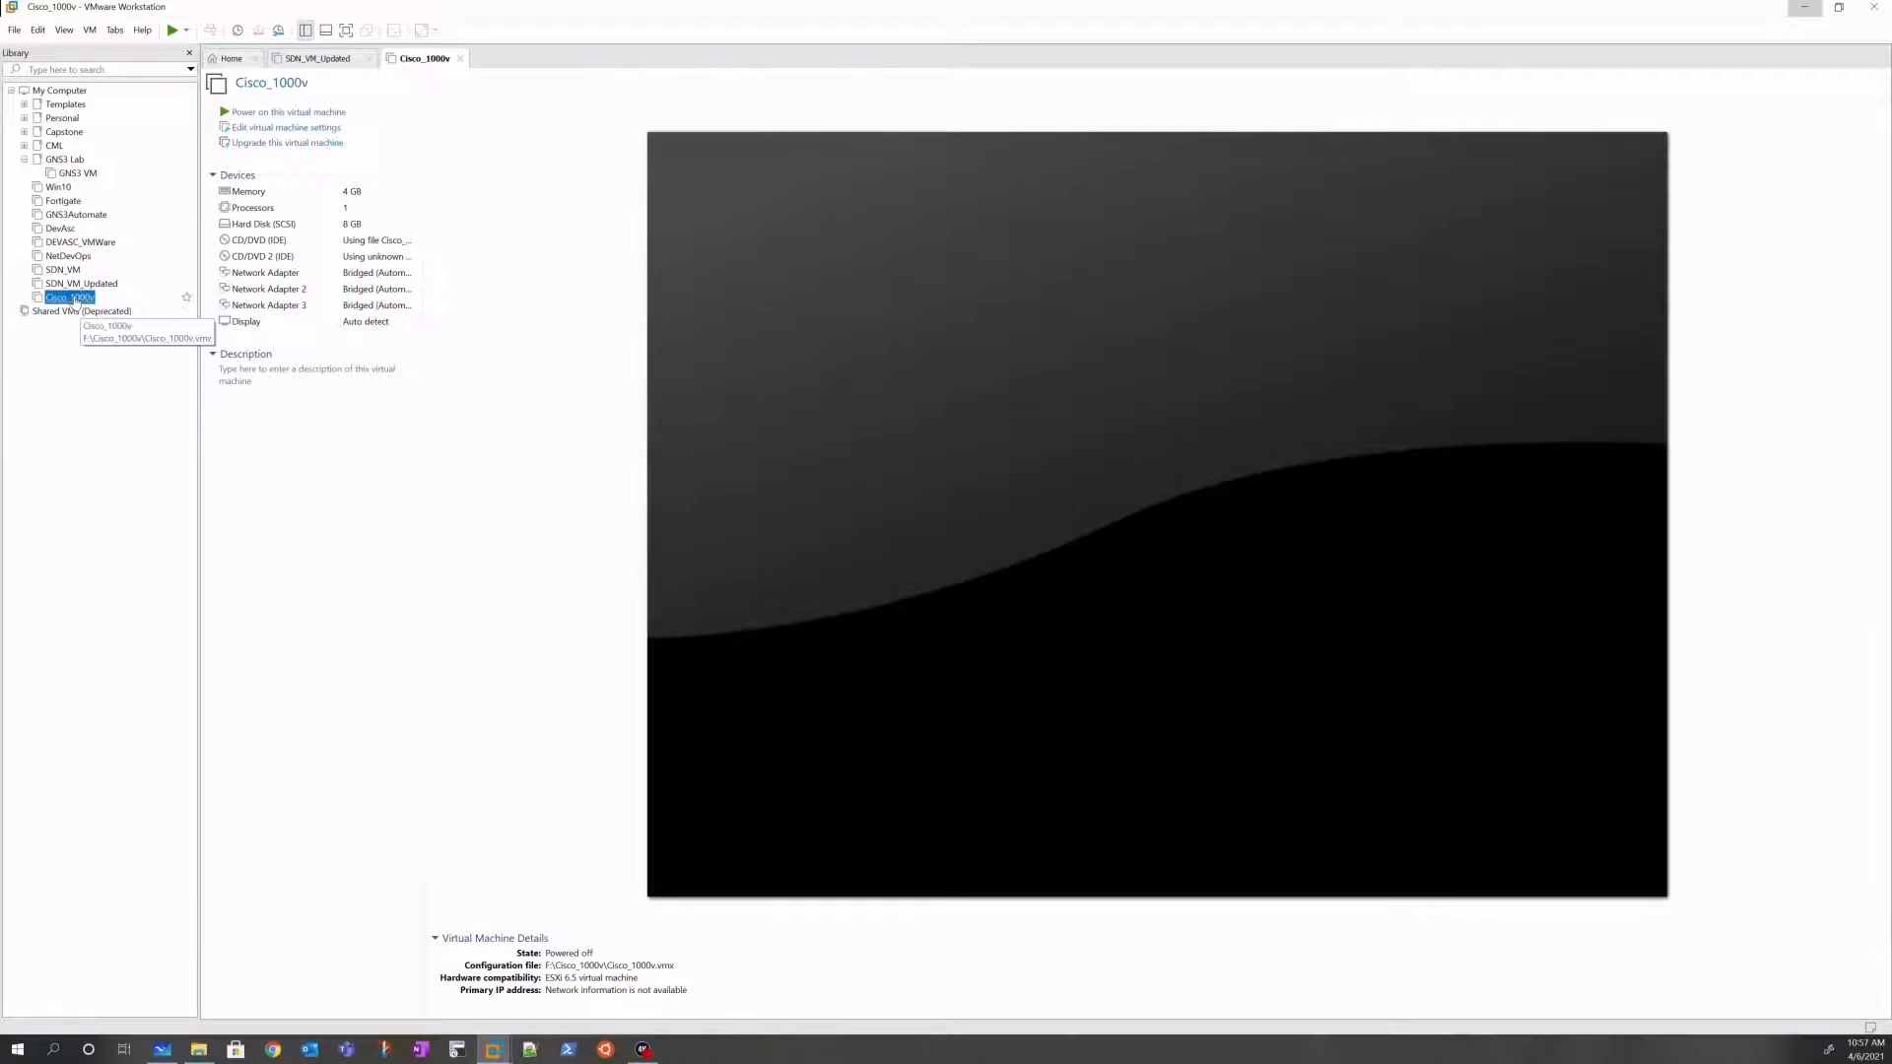
Step: In SDN_VM's settings, set the network adapter to Custom VMnet0 and start the Add Hardware Wizard
{"action": "left_click", "coordinate": [64, 270]}
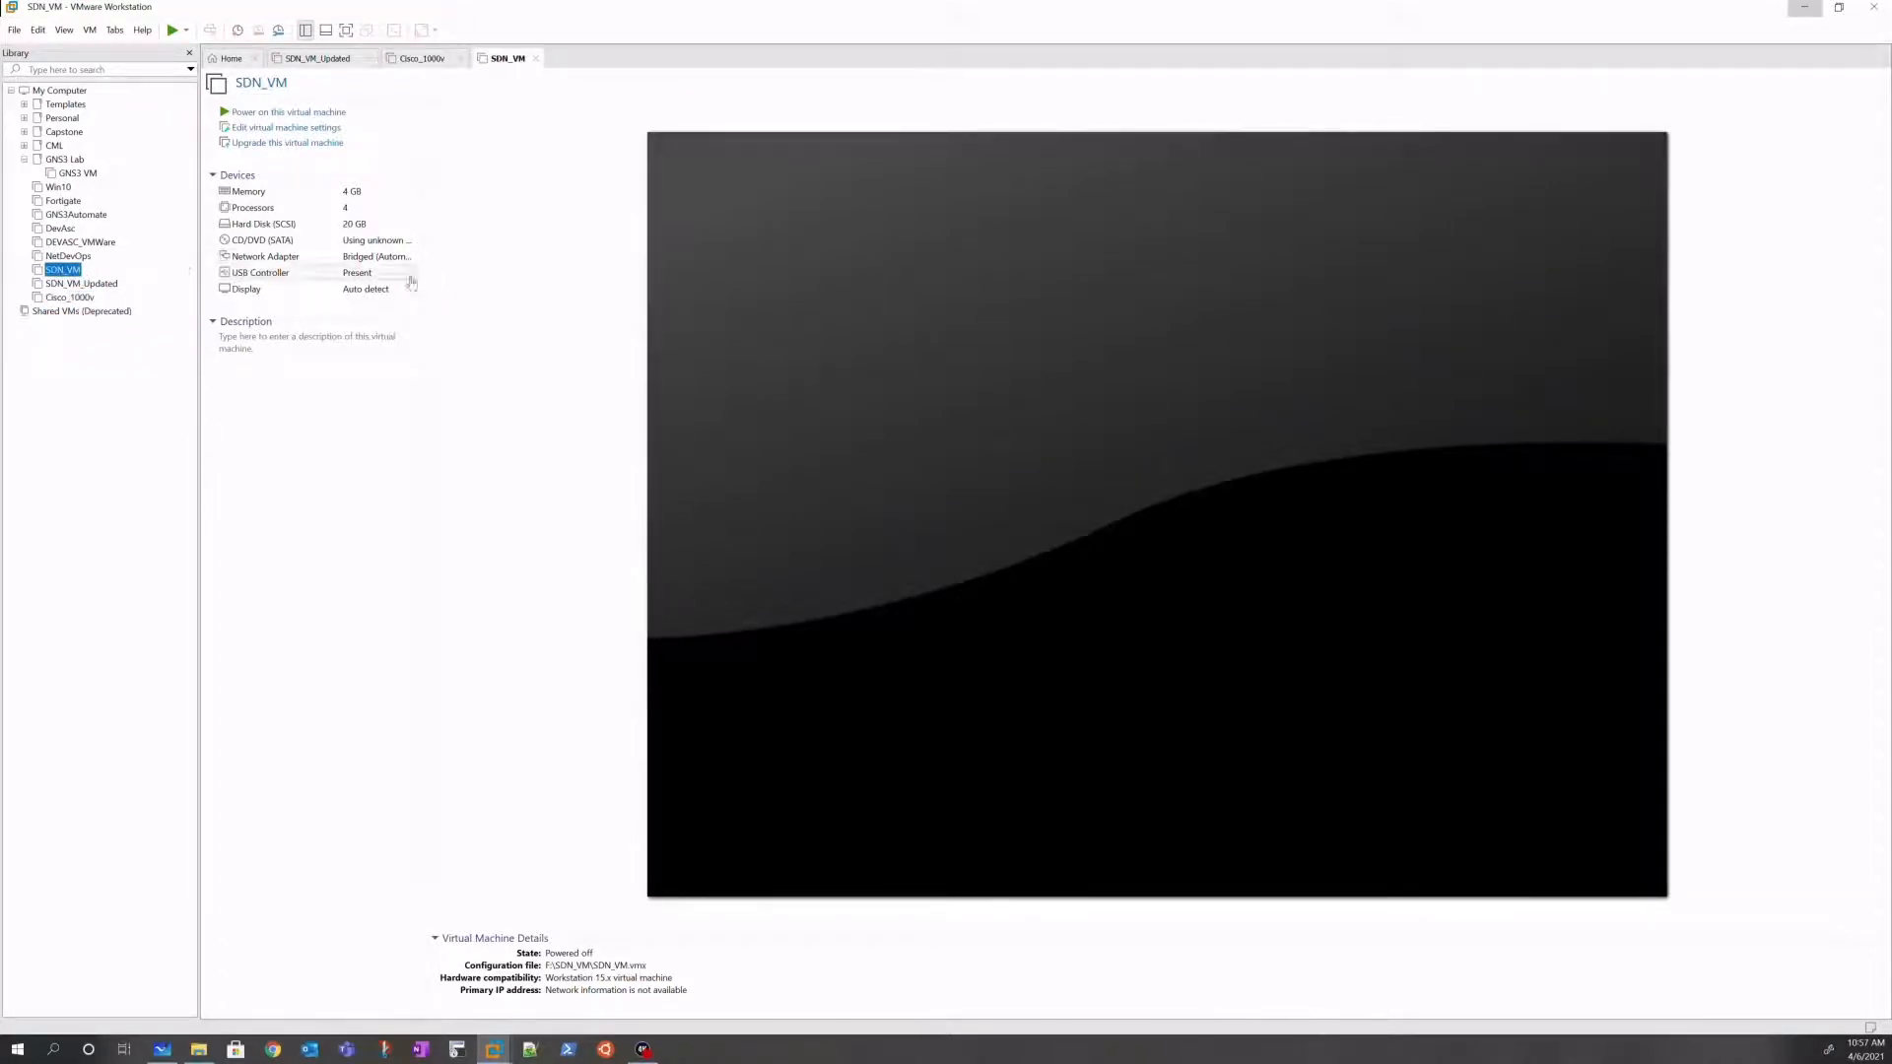
{"action": "left_click", "coordinate": [265, 129]}
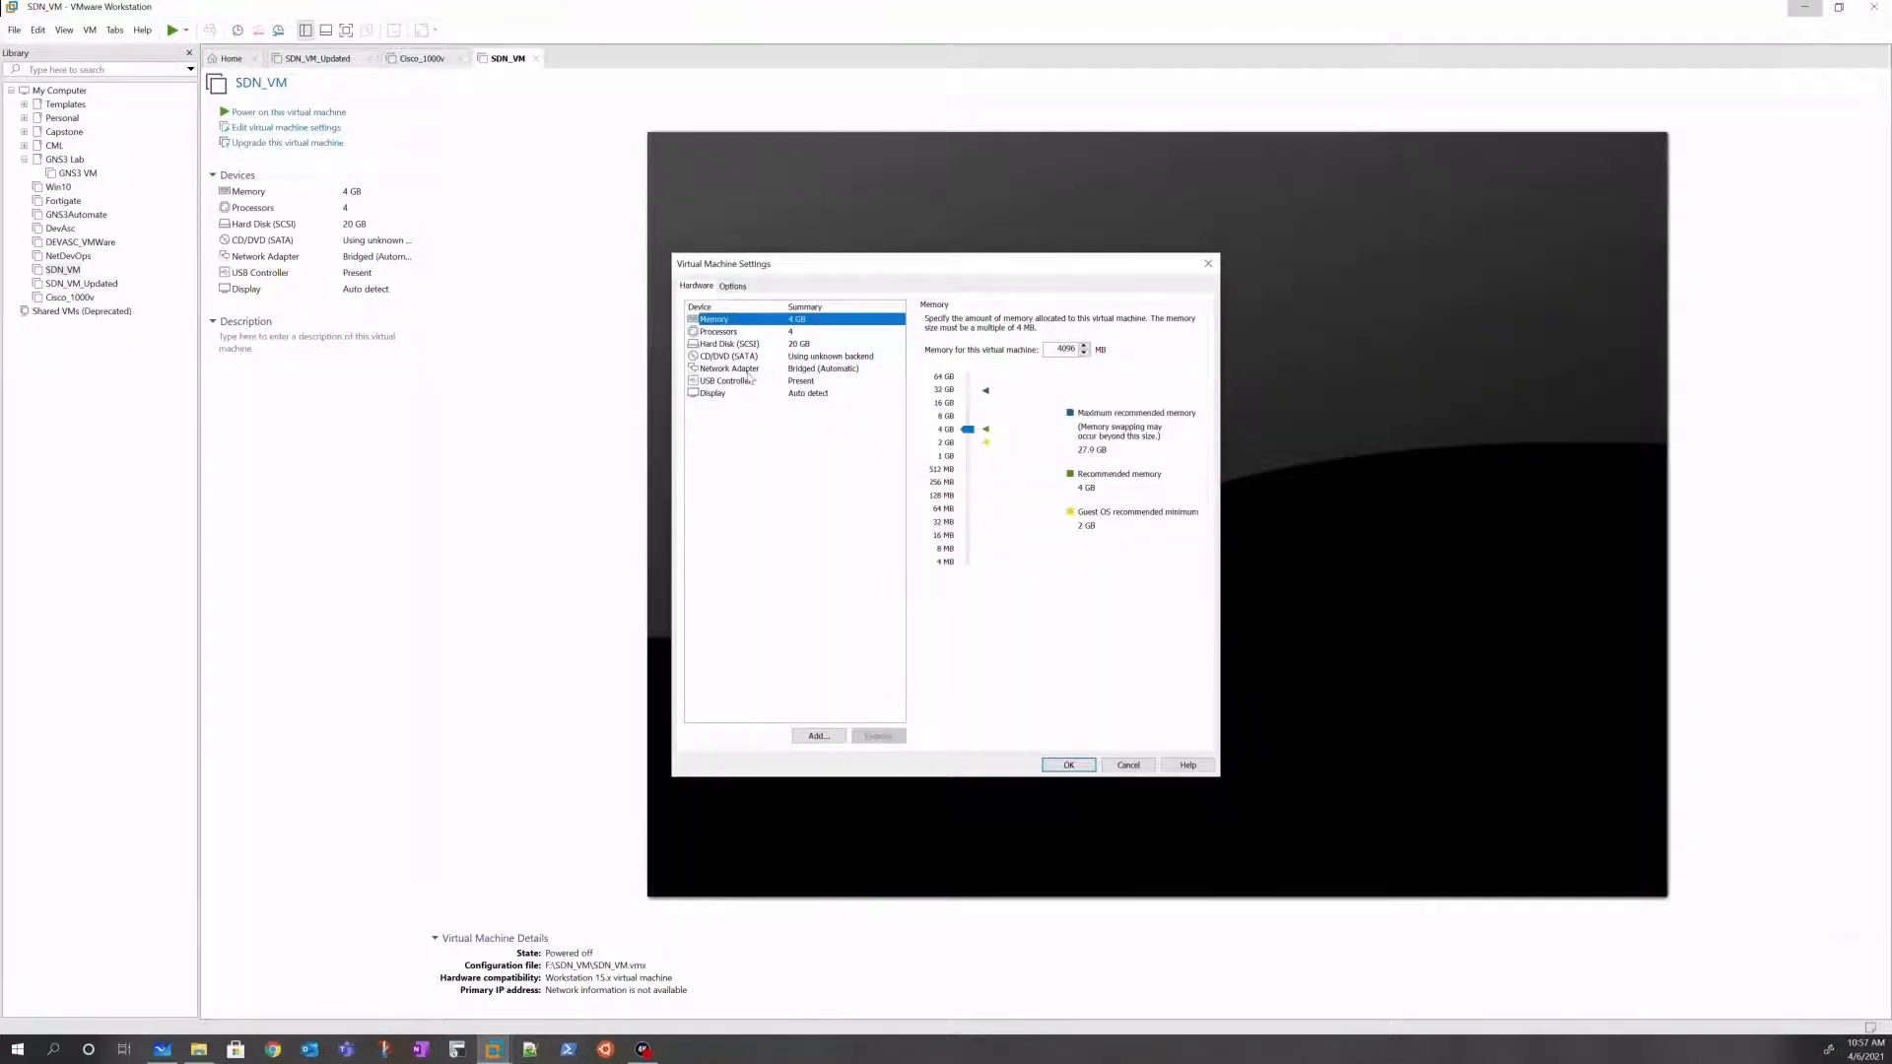
{"action": "left_click", "coordinate": [818, 368]}
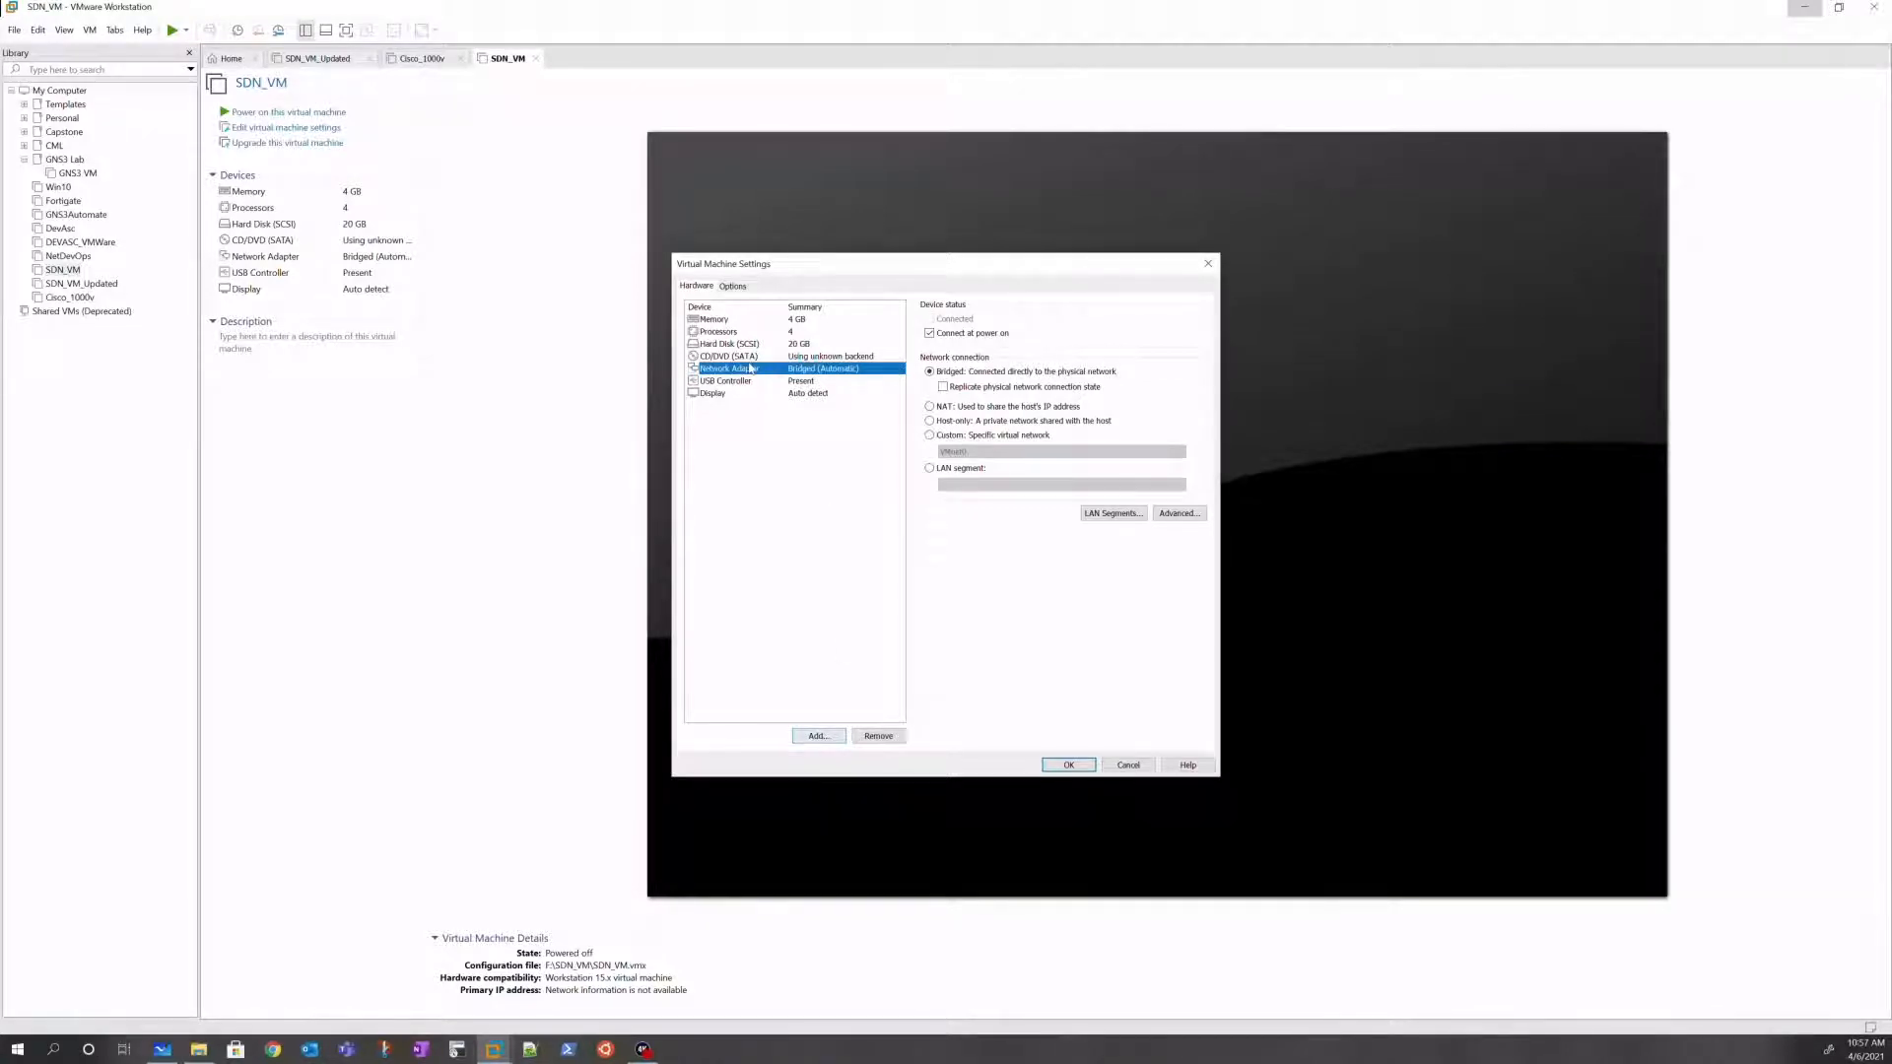
{"action": "left_click", "coordinate": [930, 435]}
{"action": "left_click", "coordinate": [987, 453]}
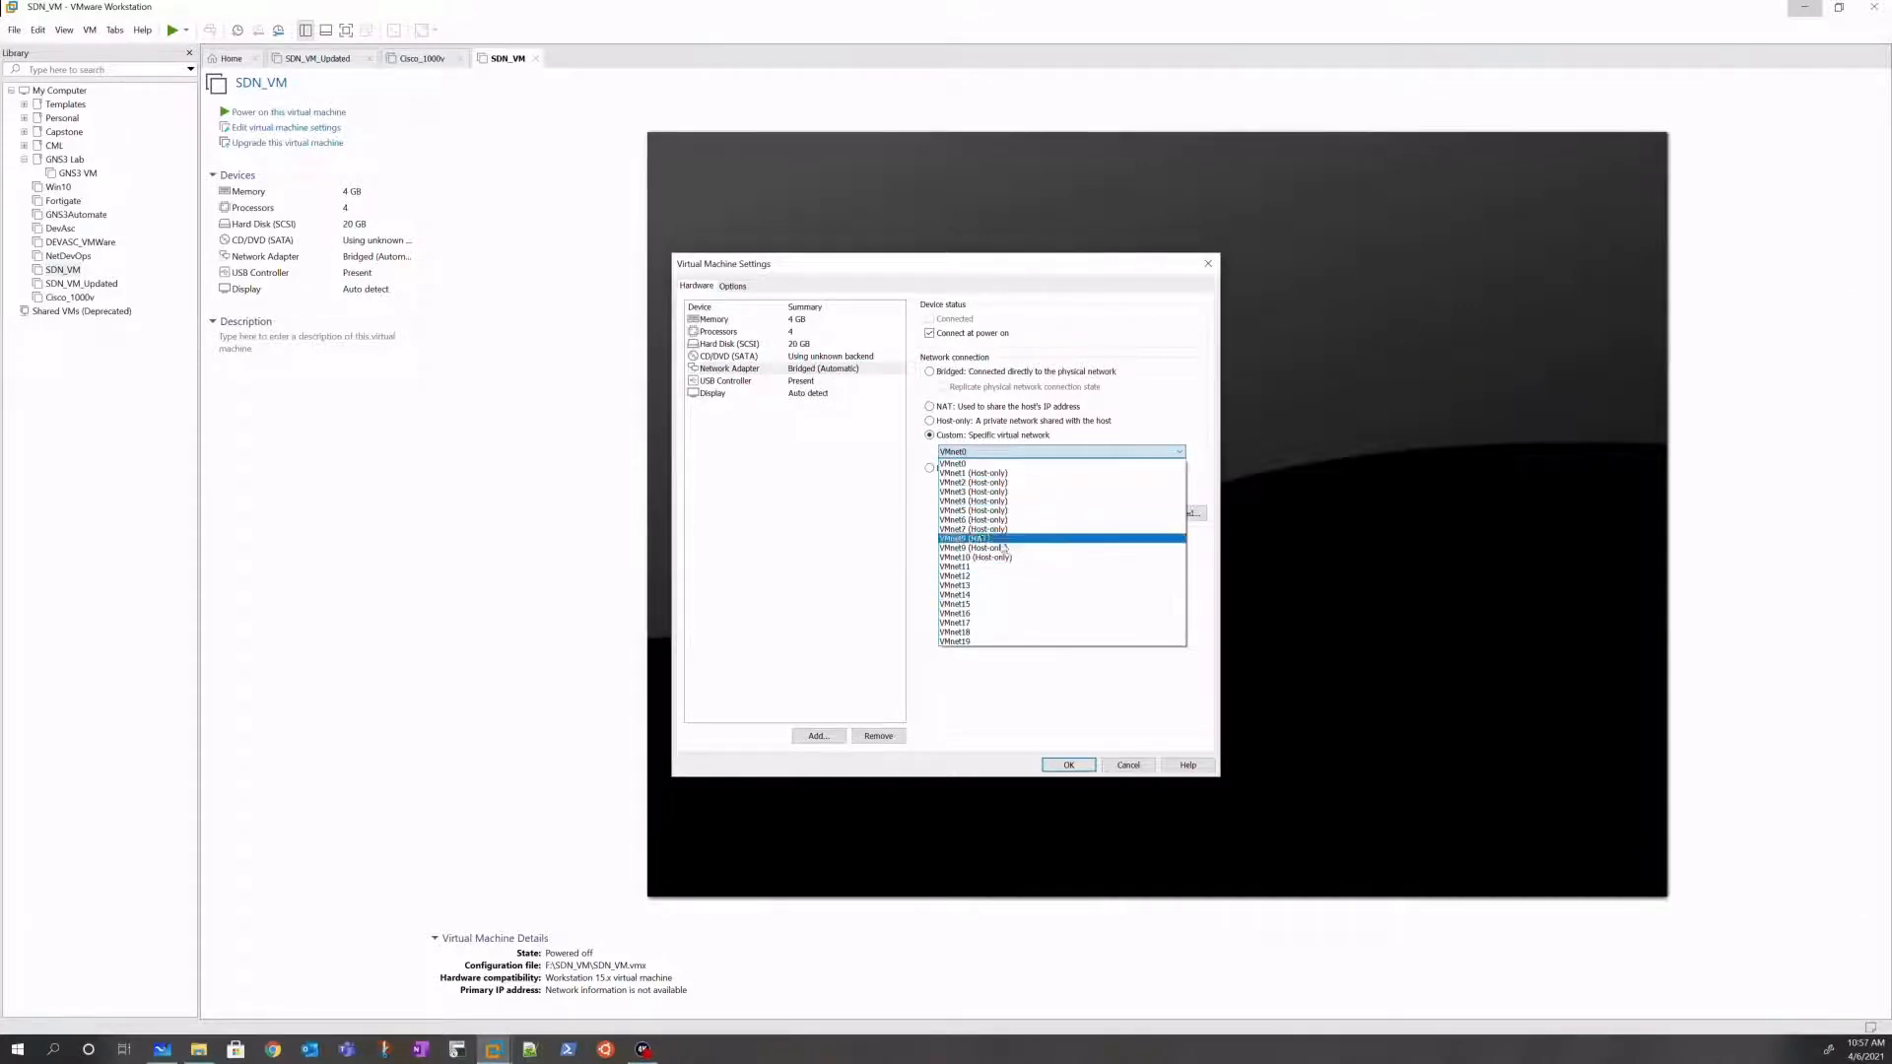
{"action": "left_click", "coordinate": [812, 538]}
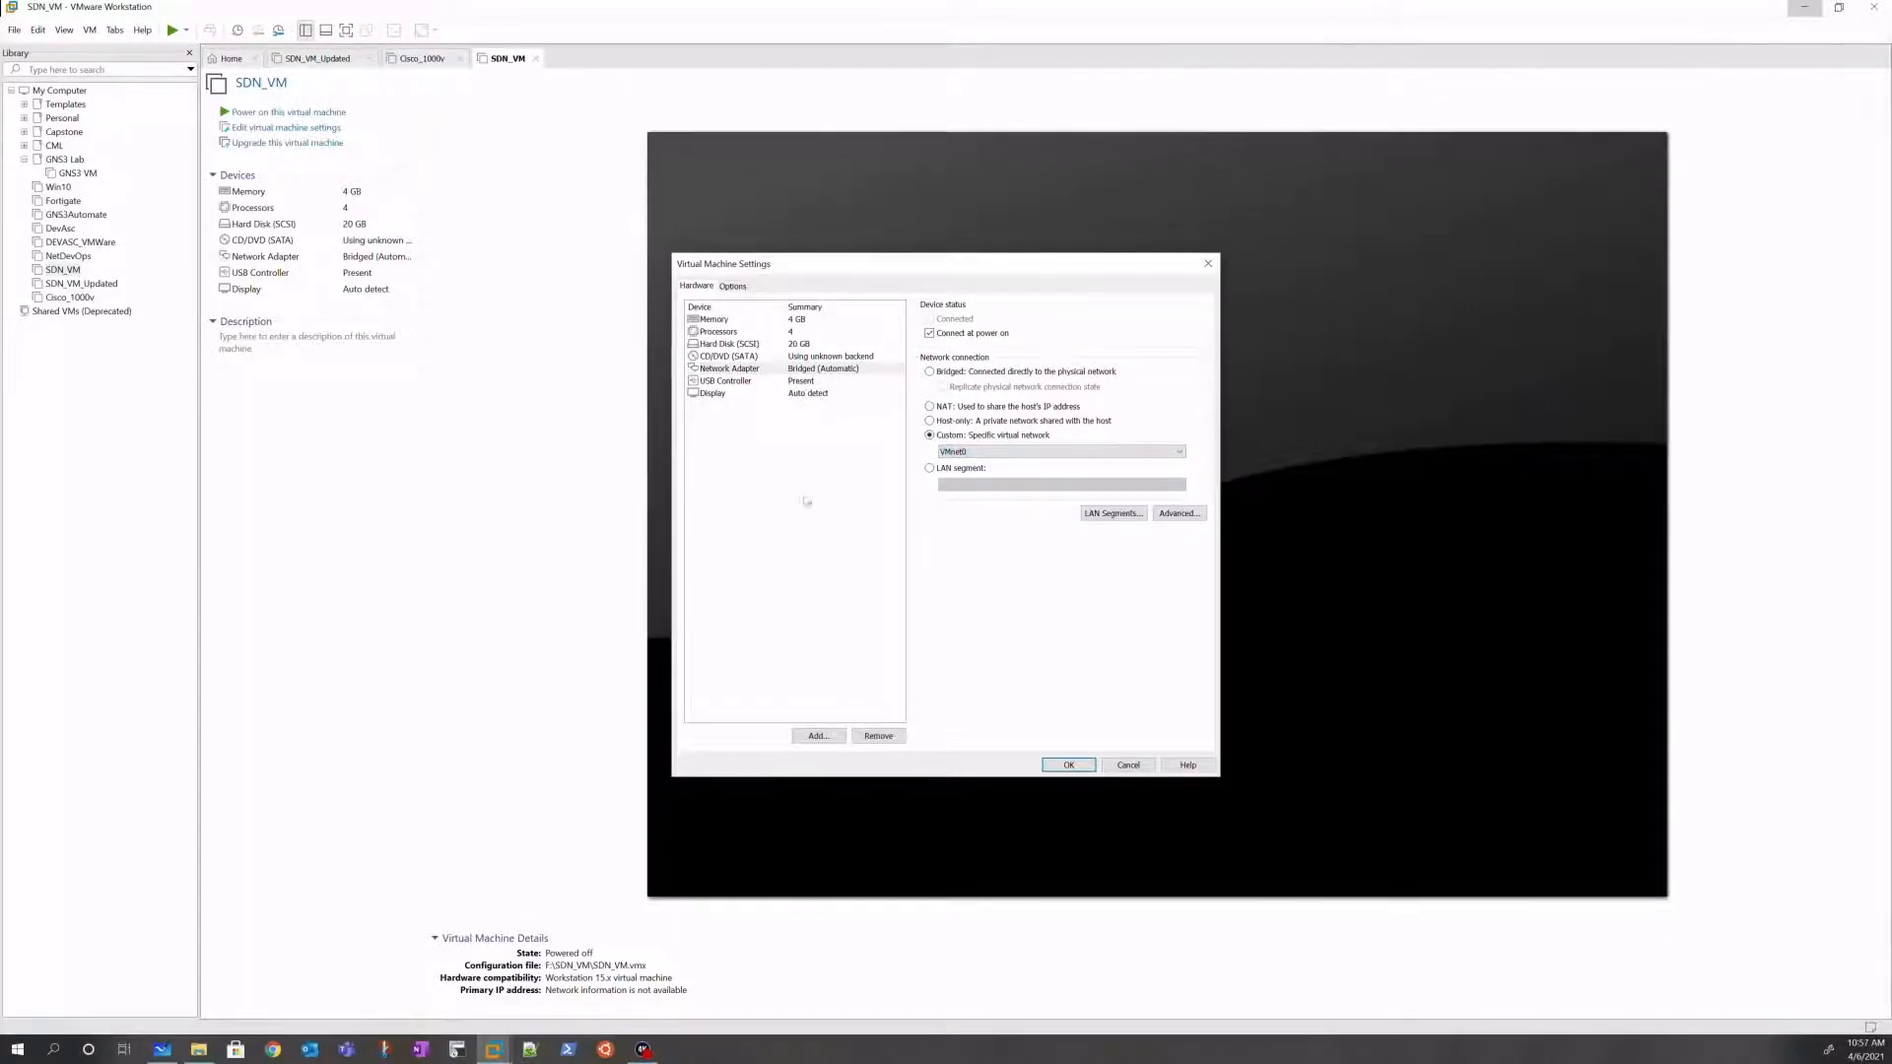
{"action": "left_click", "coordinate": [820, 736]}
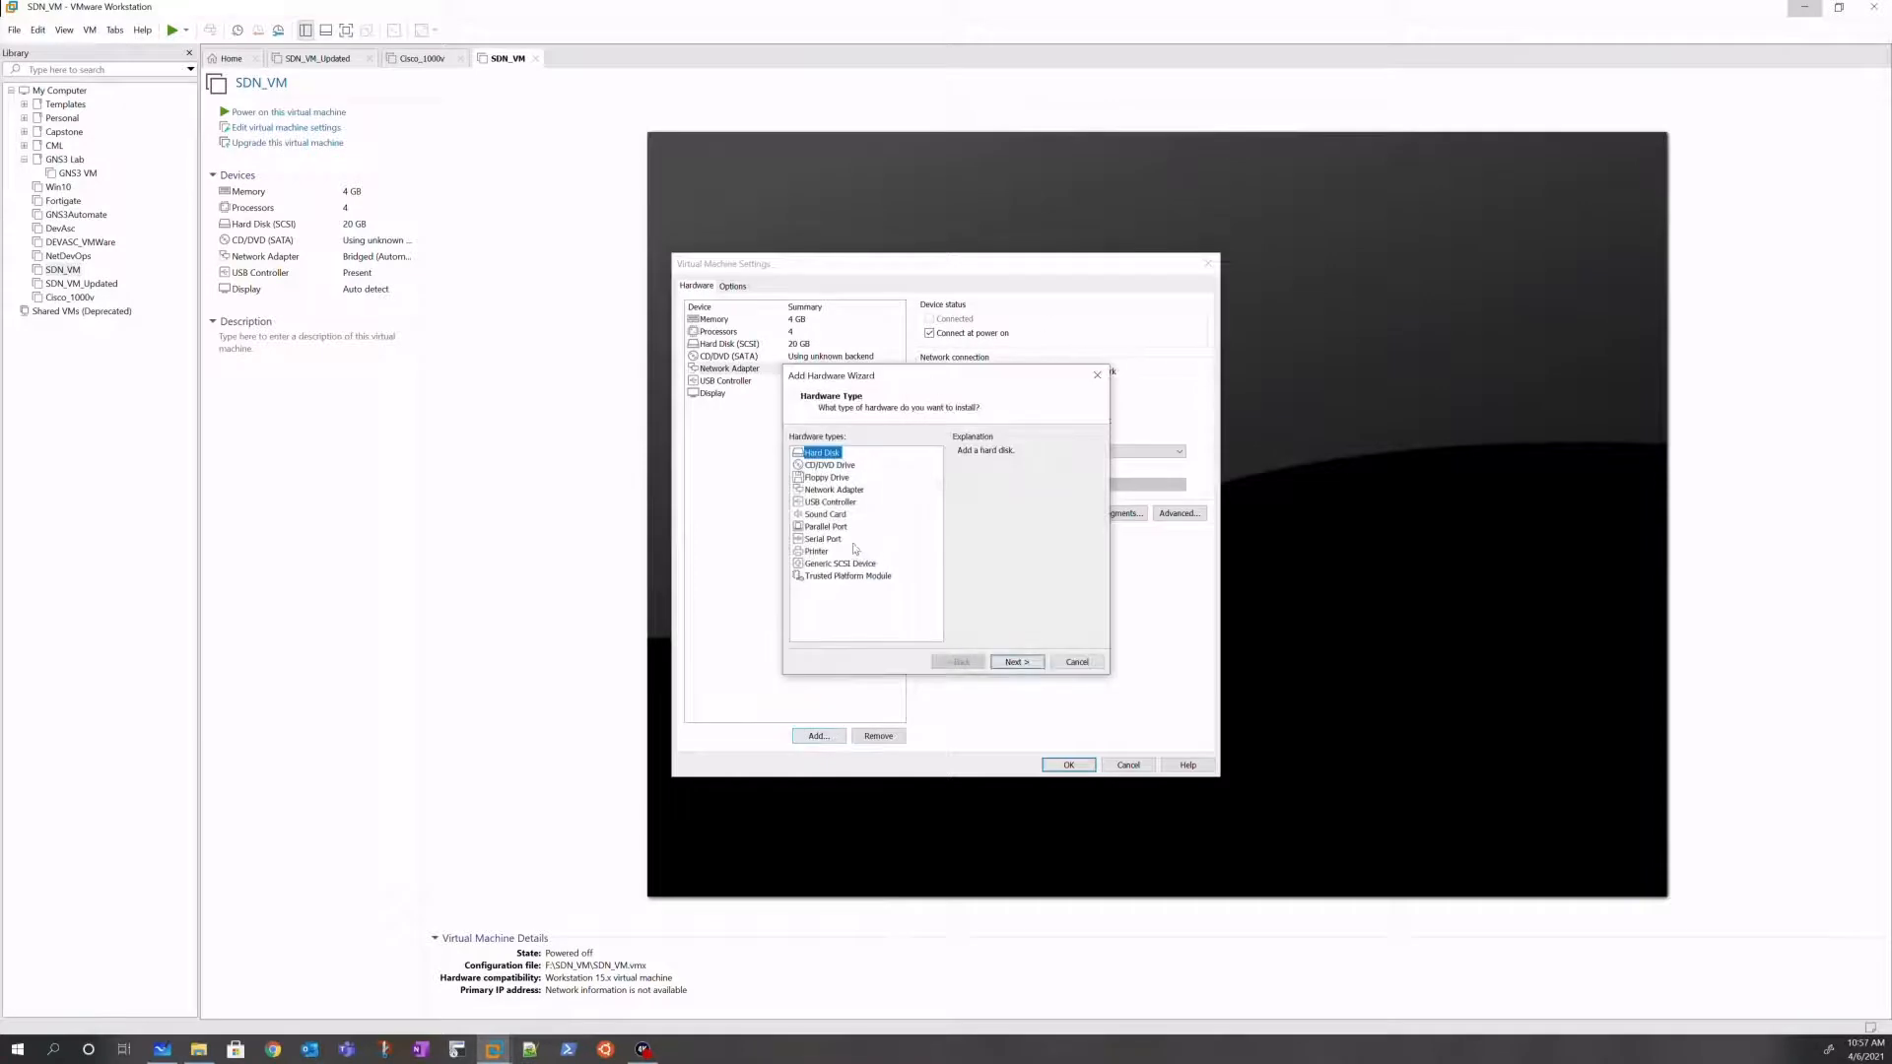
Step: Add a new network adapter to SDN_VM and check the first adapter's Bridged setting
{"action": "left_click", "coordinate": [831, 491]}
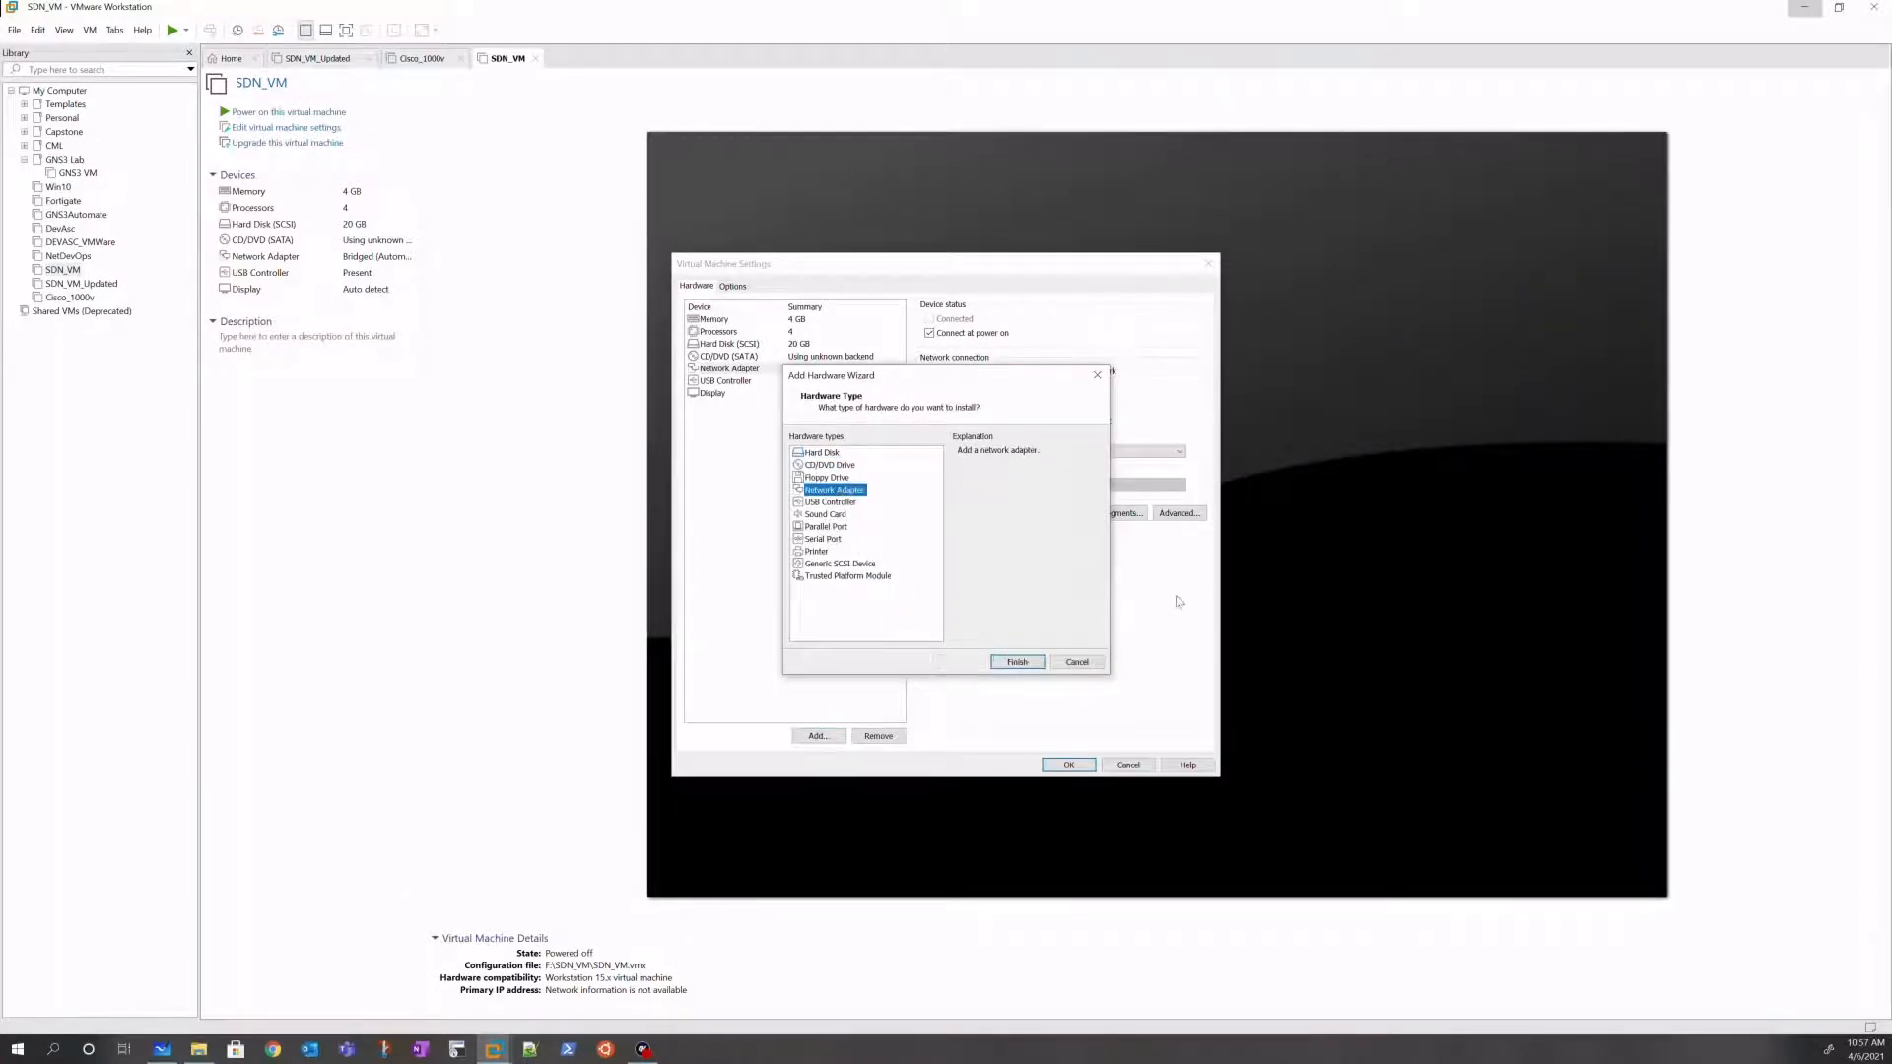
{"action": "left_click", "coordinate": [1017, 662]}
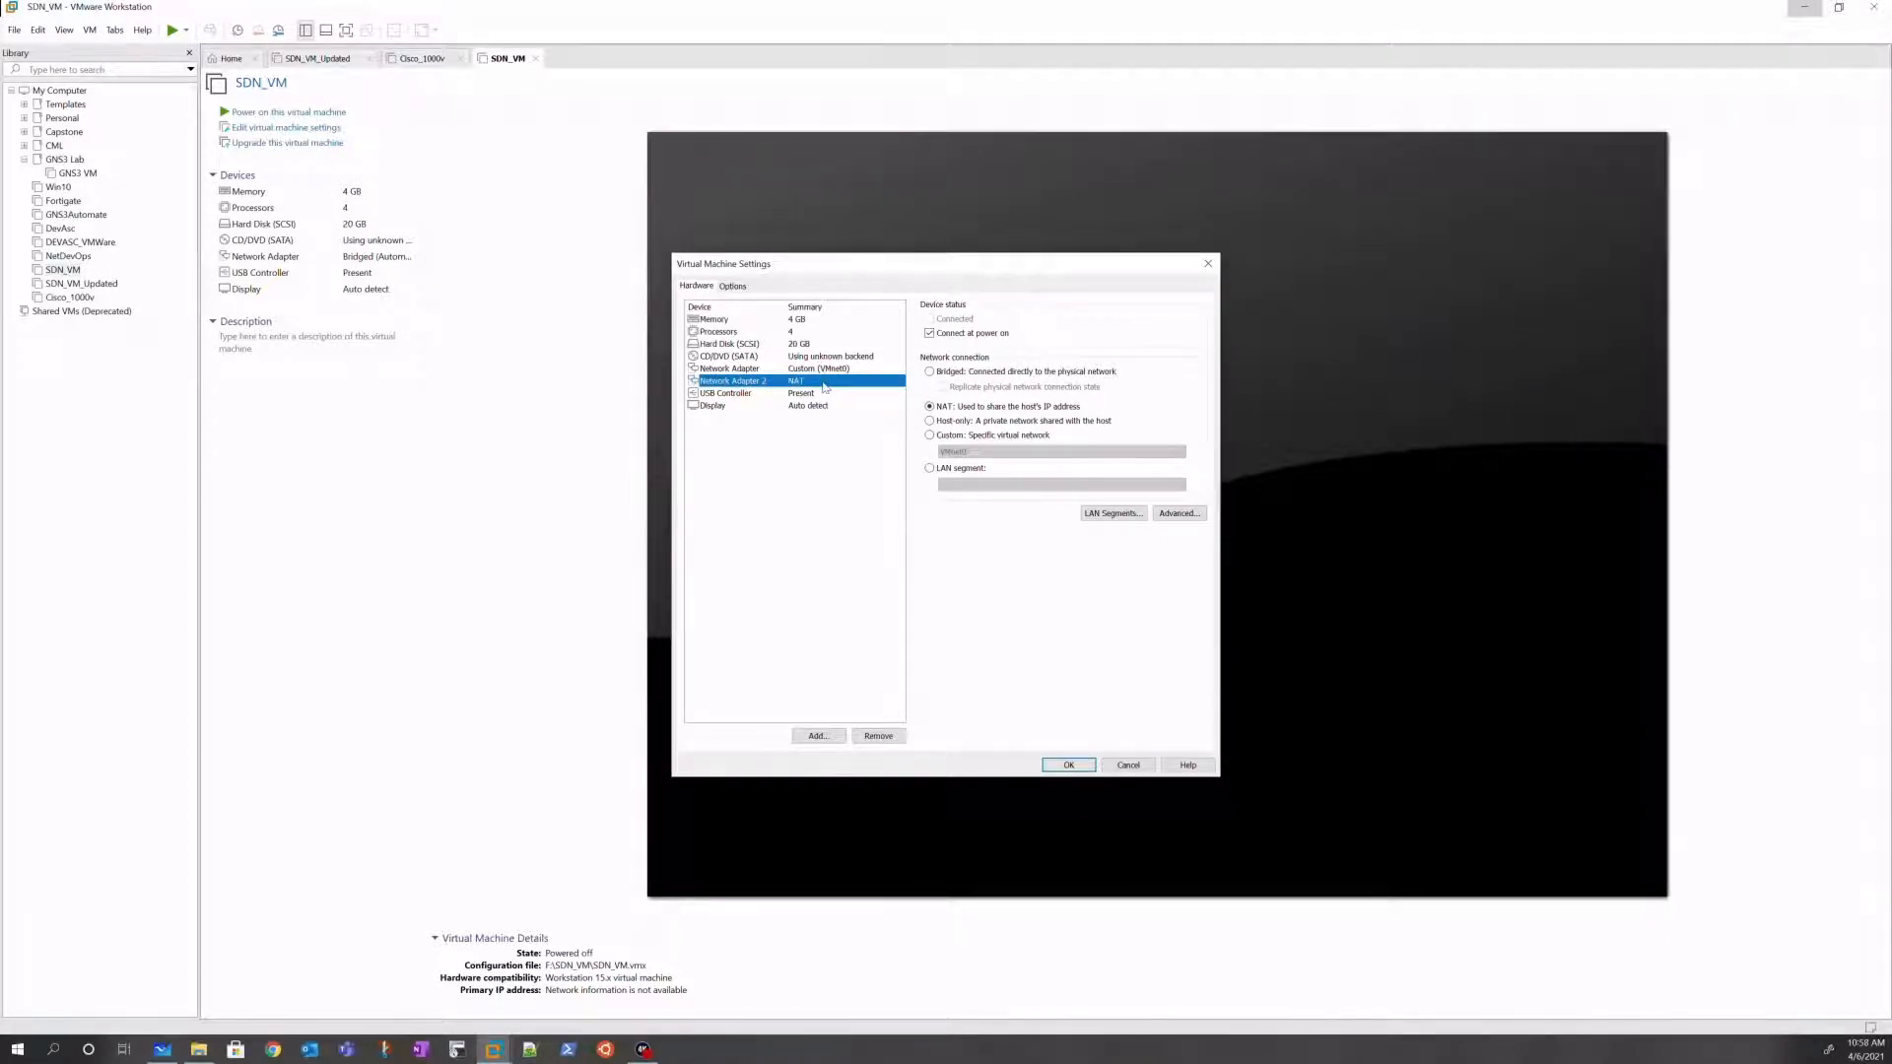
{"action": "left_click", "coordinate": [819, 368]}
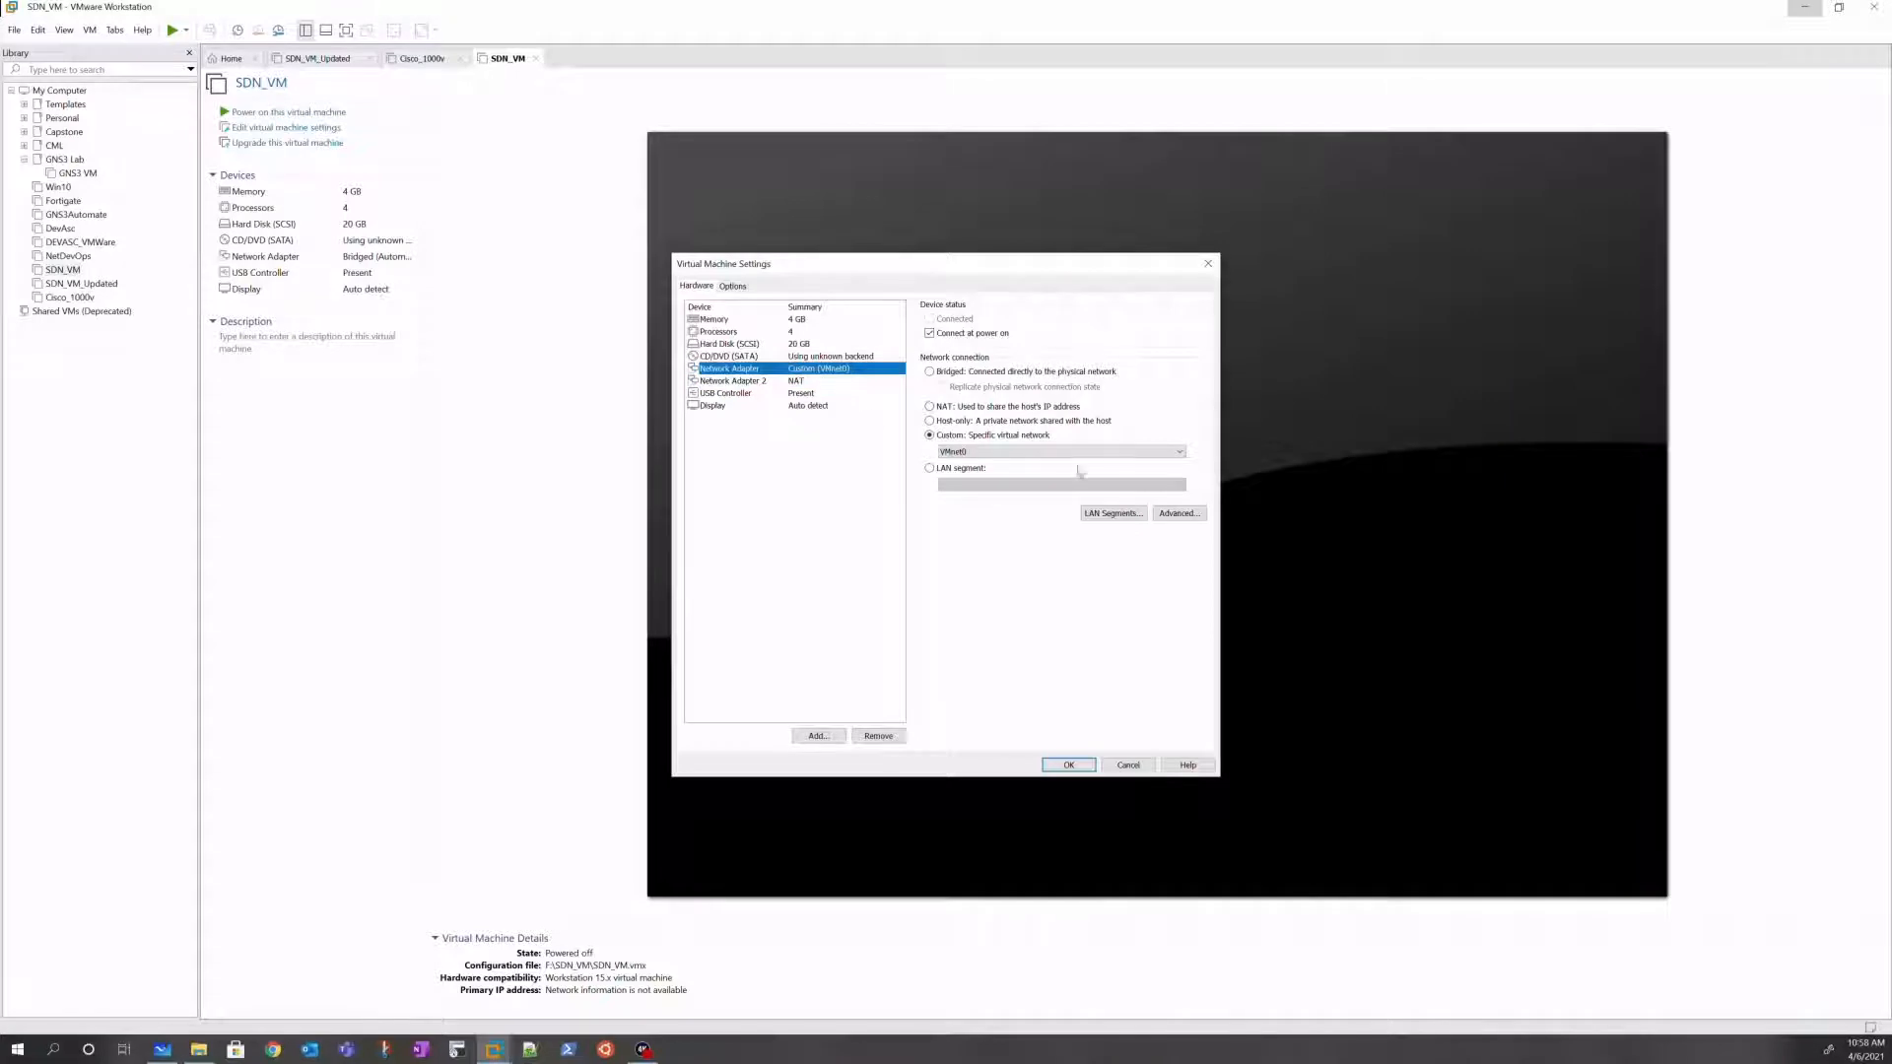
Step: Connect Network Adapter 2 to custom host-only VMnet2, then switch to the Whiteboard
{"action": "left_click", "coordinate": [741, 381]}
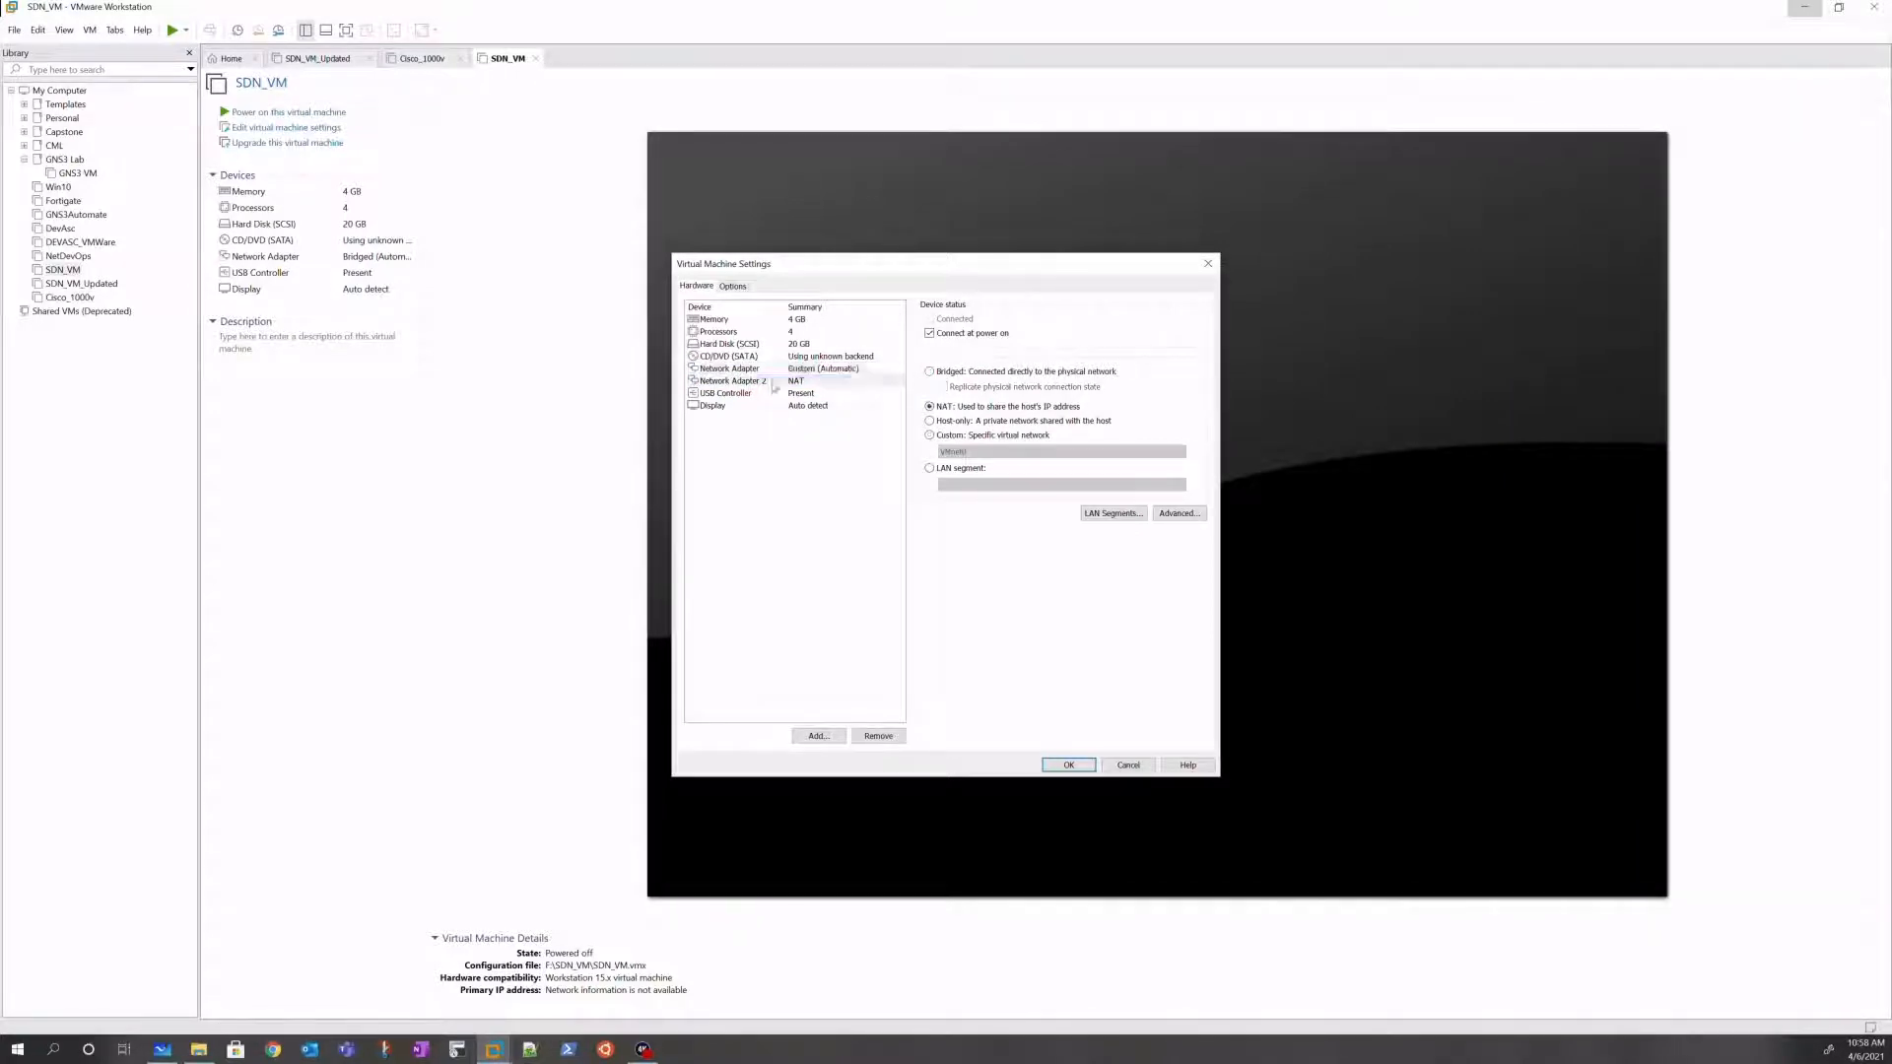
{"action": "left_click", "coordinate": [942, 436]}
{"action": "left_click", "coordinate": [999, 453]}
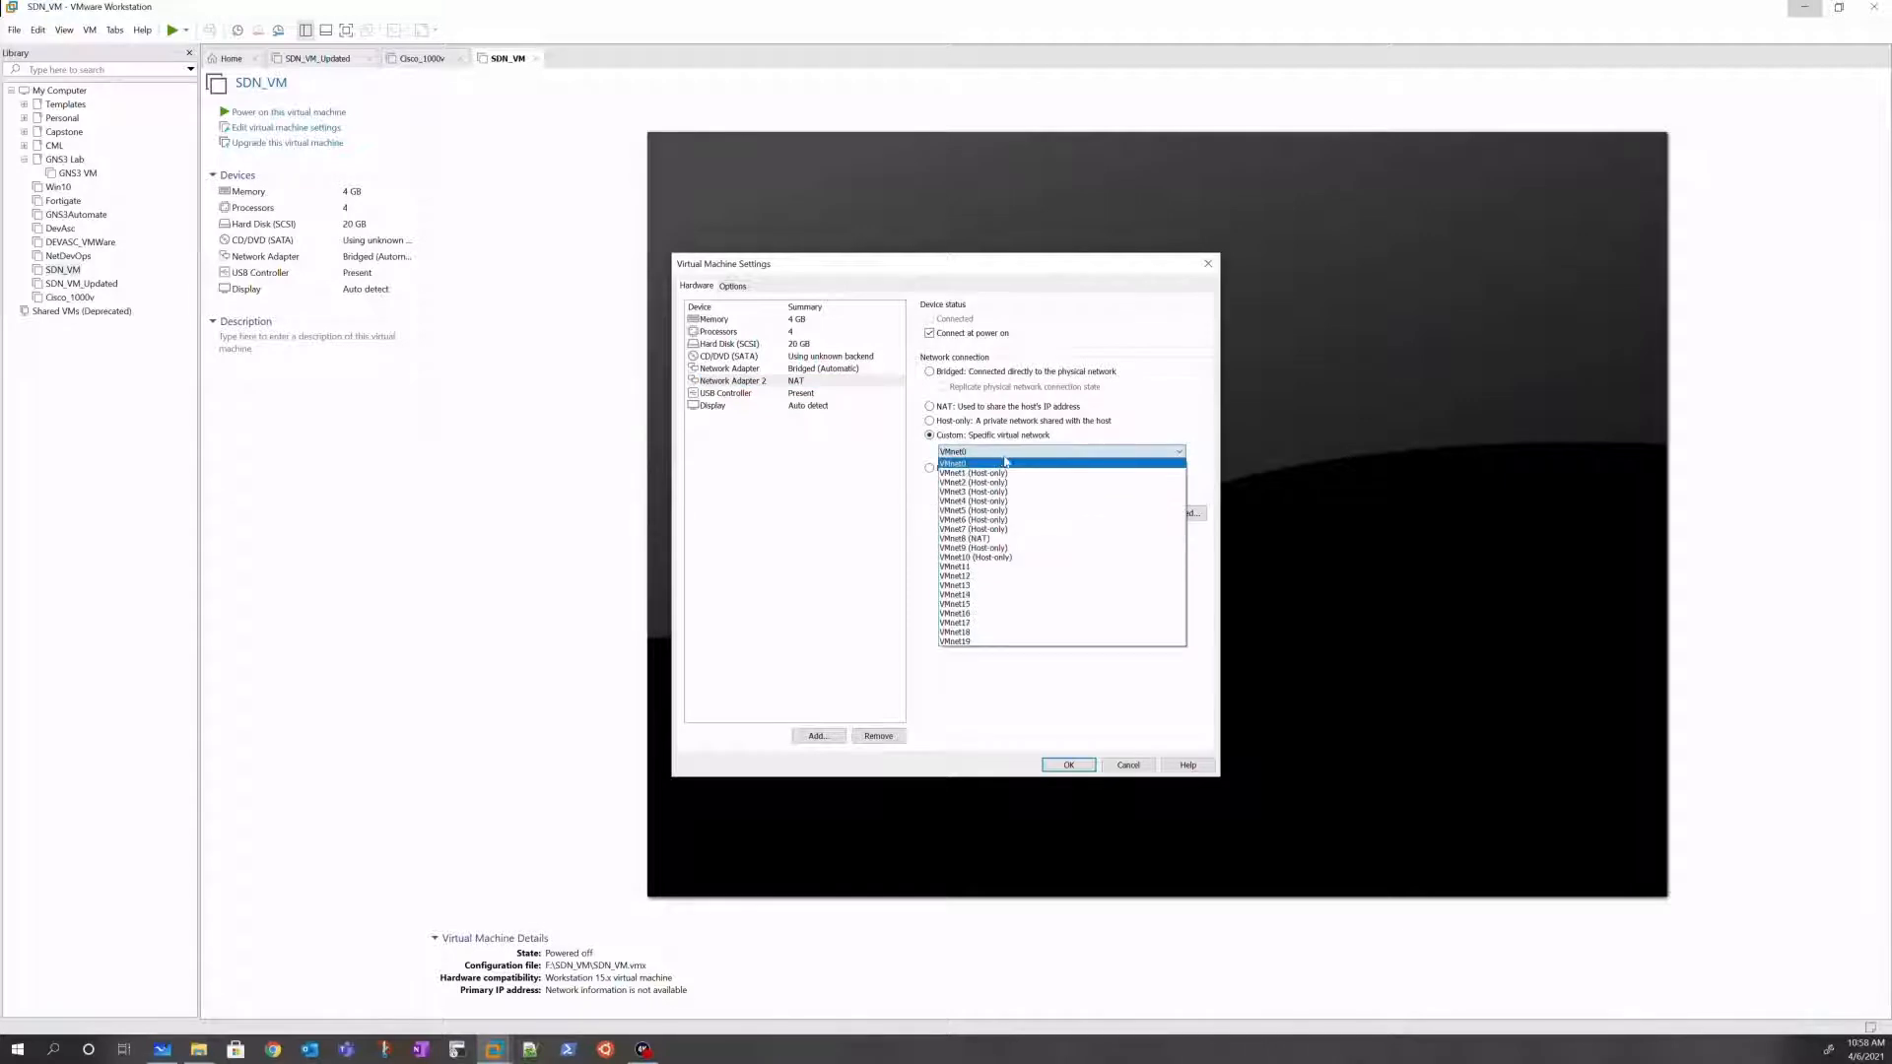
{"action": "left_click", "coordinate": [1019, 475]}
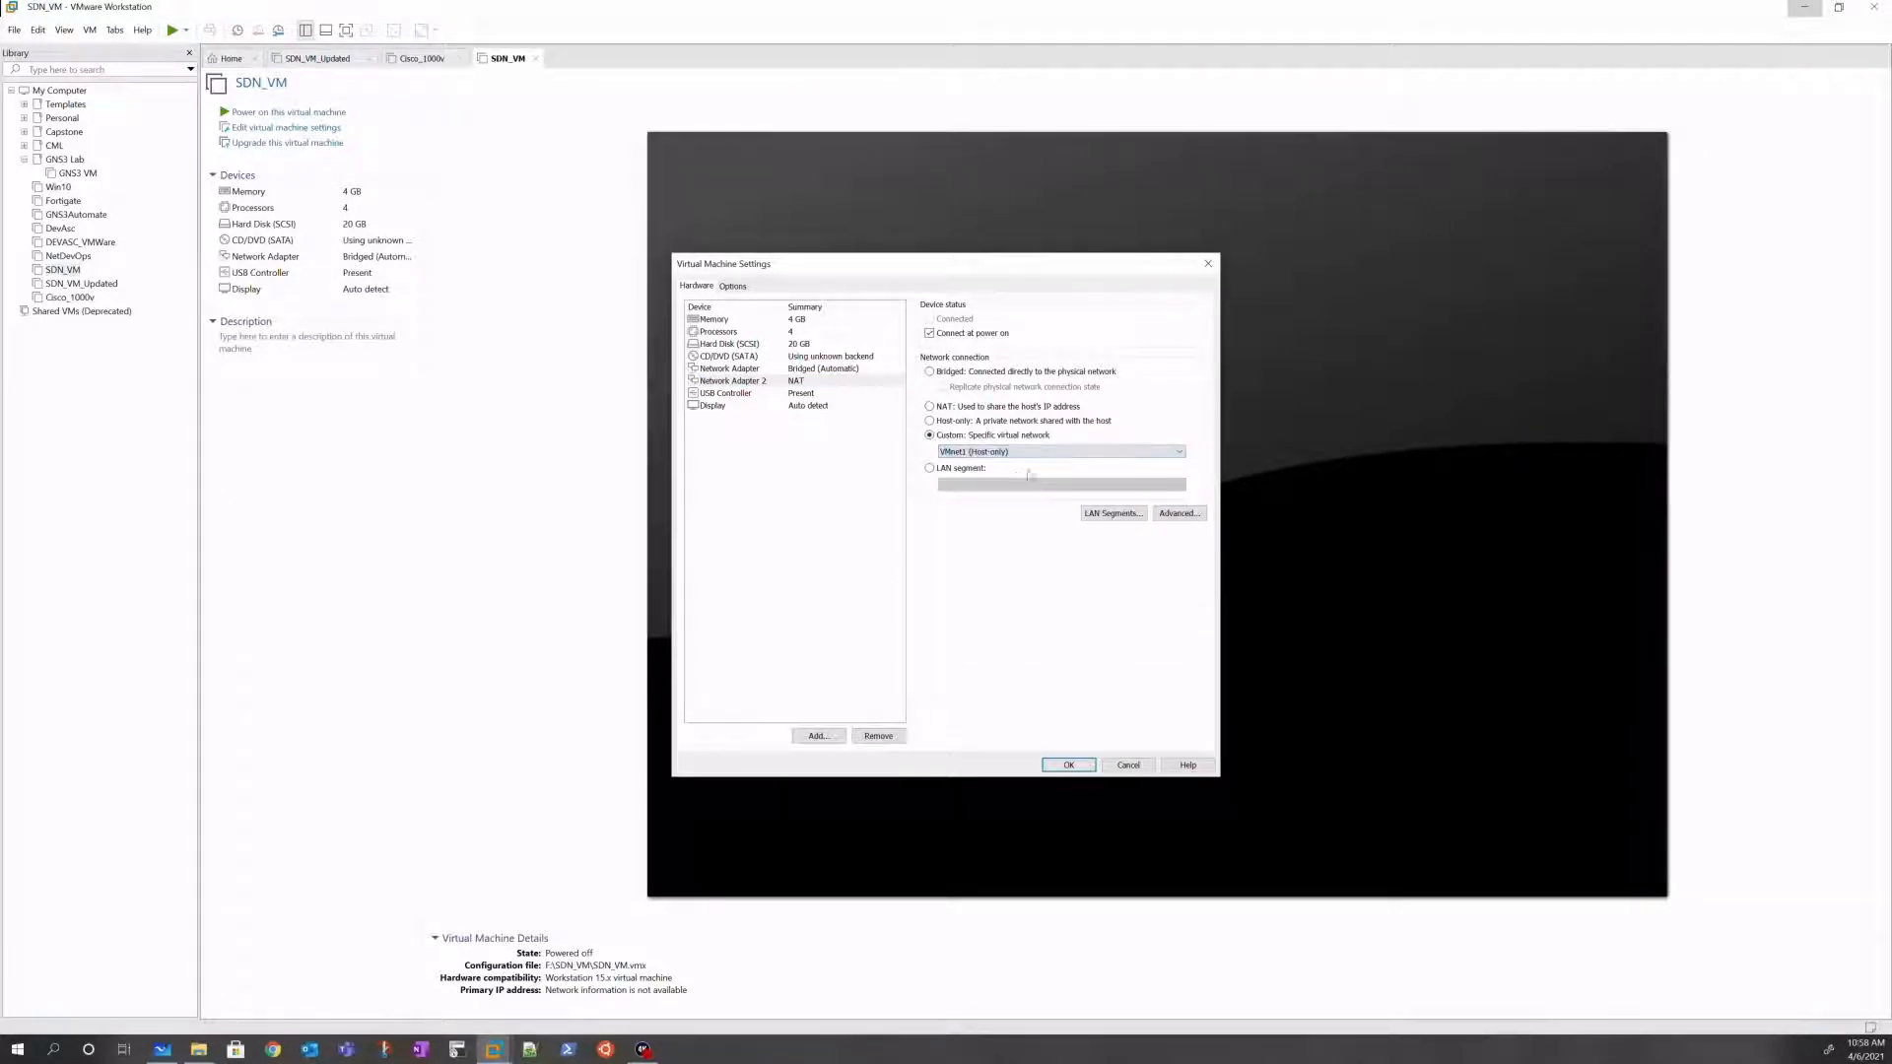
{"action": "left_click", "coordinate": [162, 1049]}
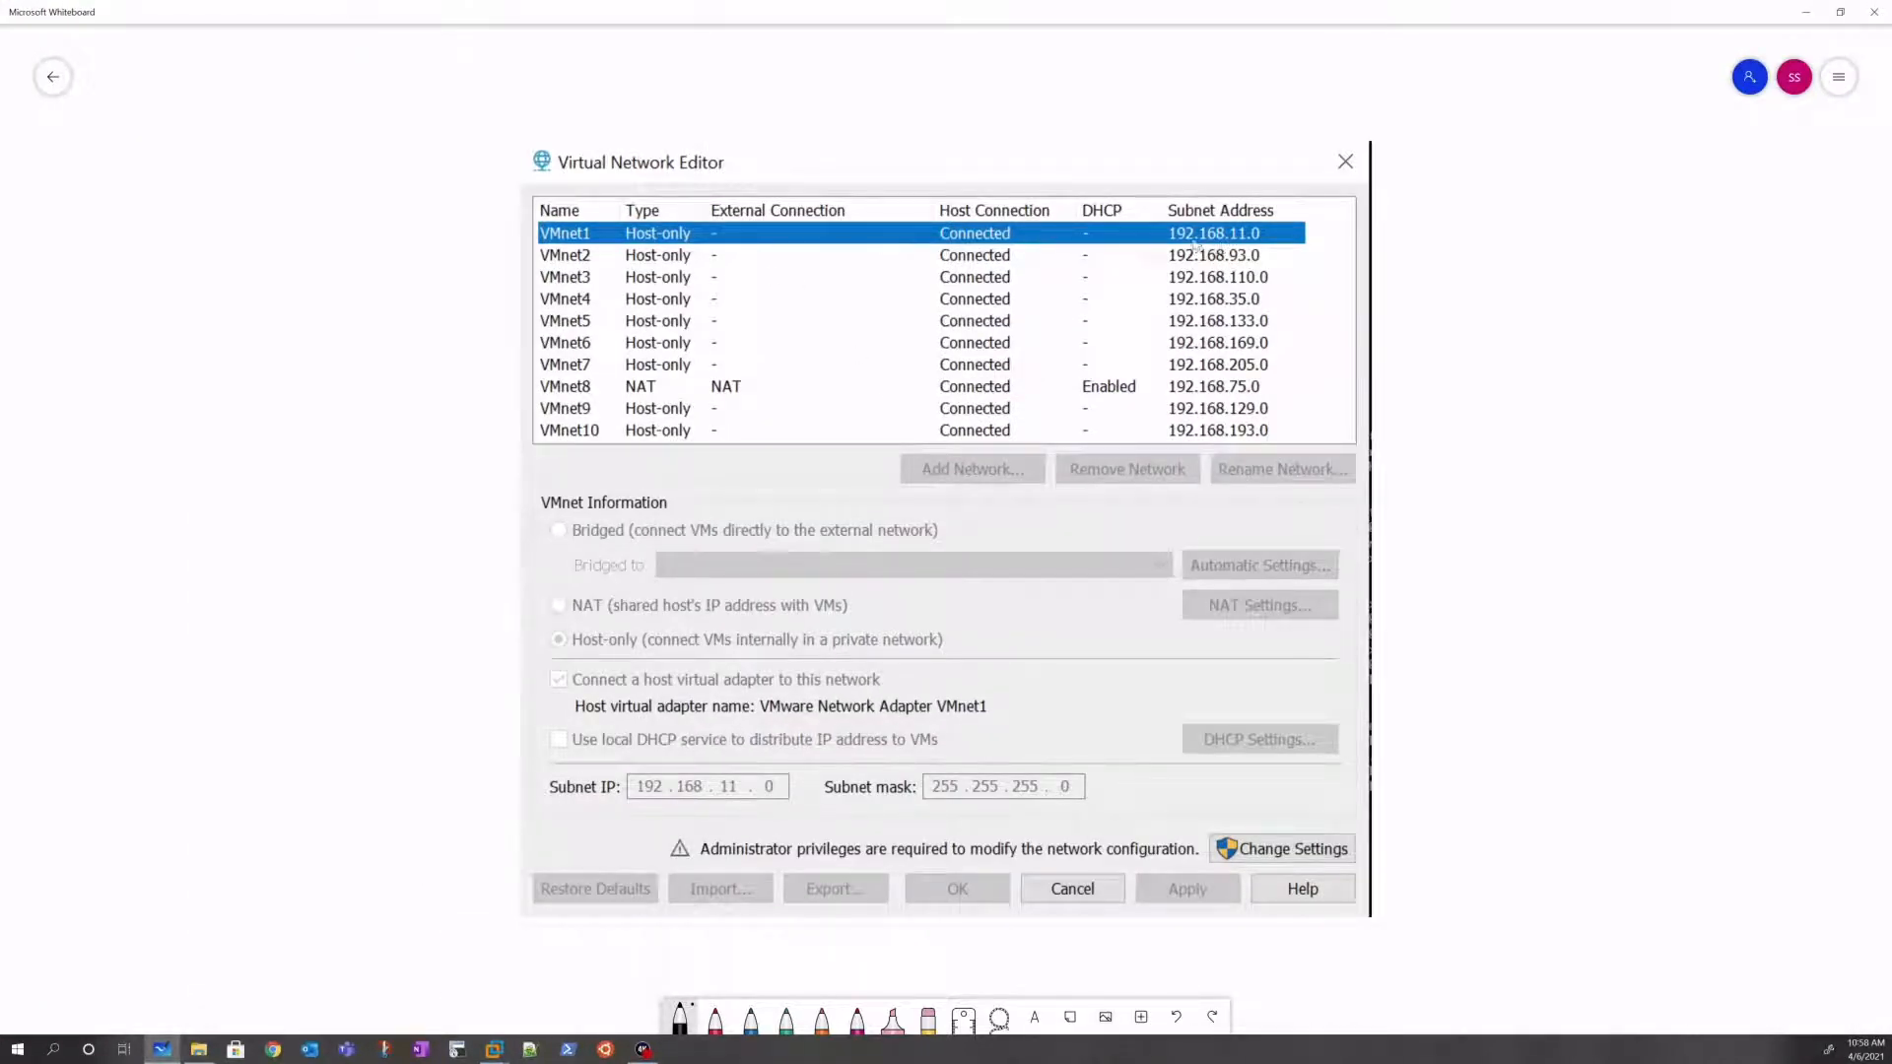
Step: Put away the Virtual Network Editor whiteboard notes to go back to SDN_VM's adapter settings
{"action": "left_click", "coordinate": [1812, 14]}
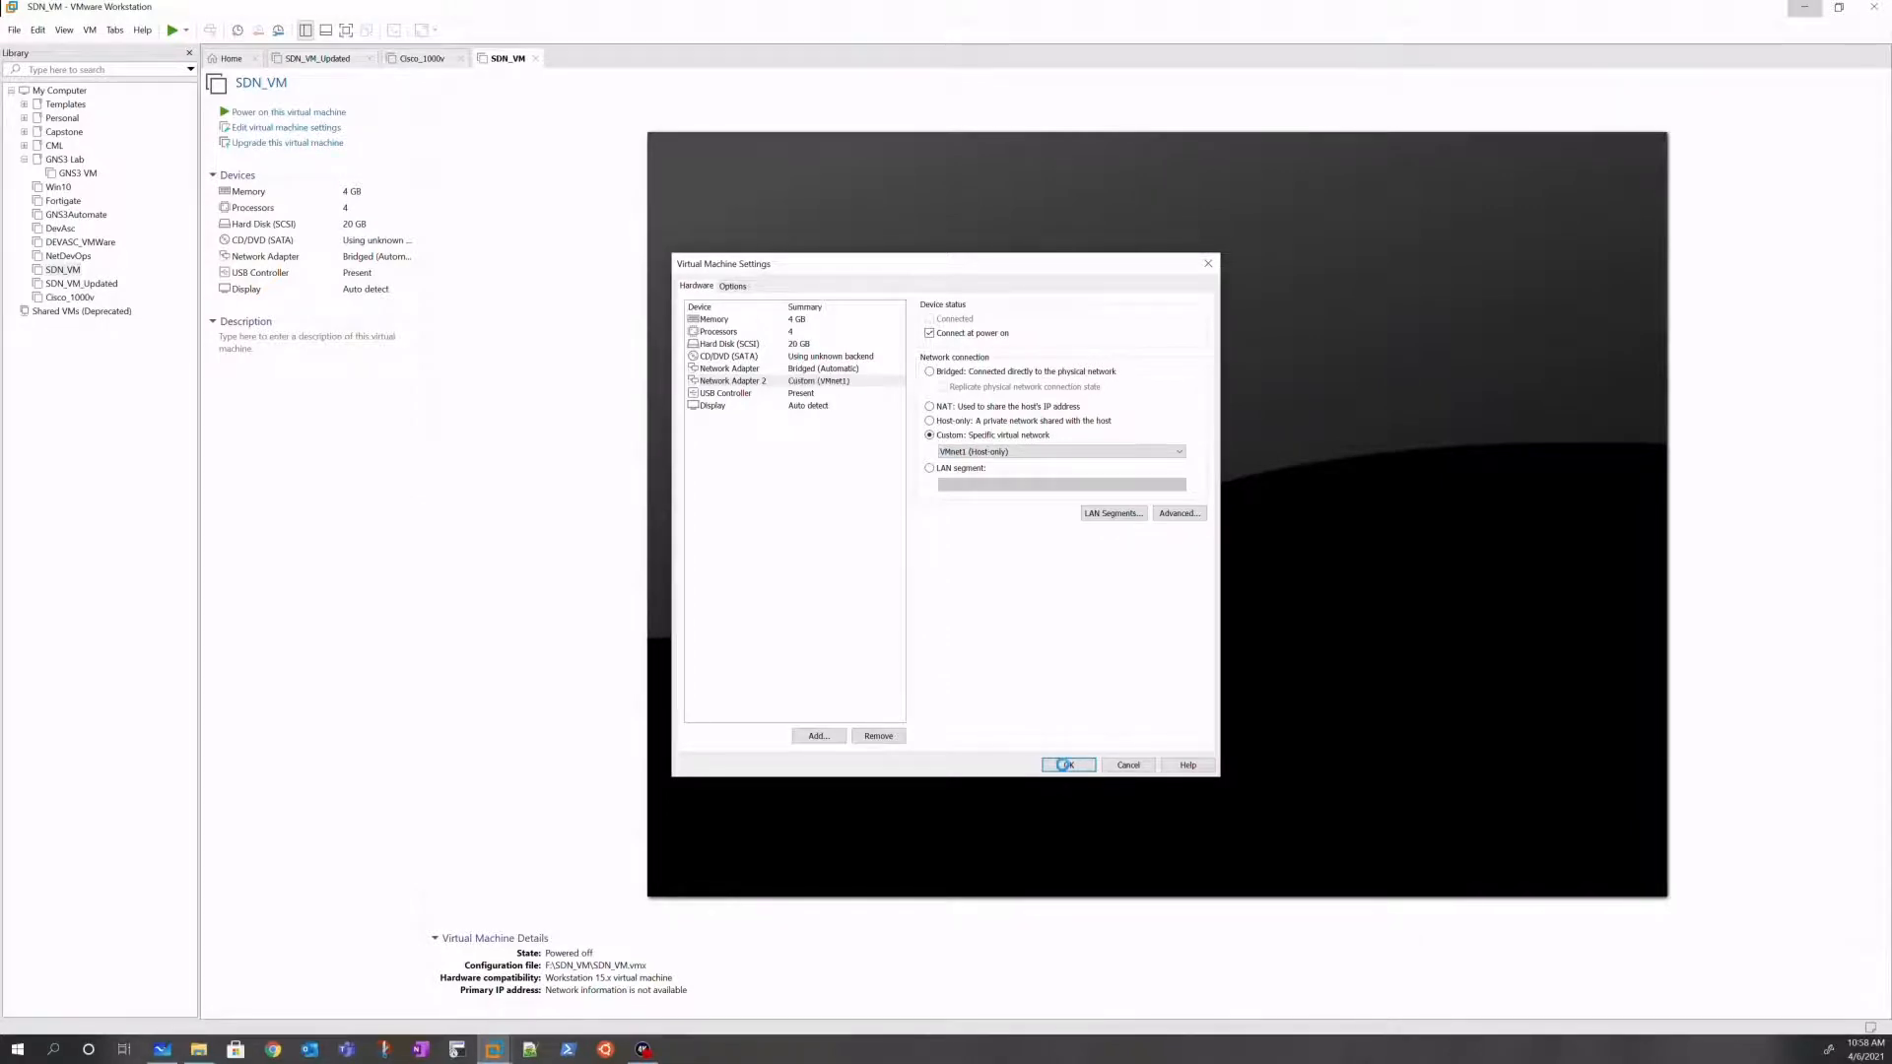
Step: Save SDN_VM's Network Adapter 2 on Custom (VMnet1) and select Cisco_1000v in the Library
{"action": "left_click", "coordinate": [1068, 766]}
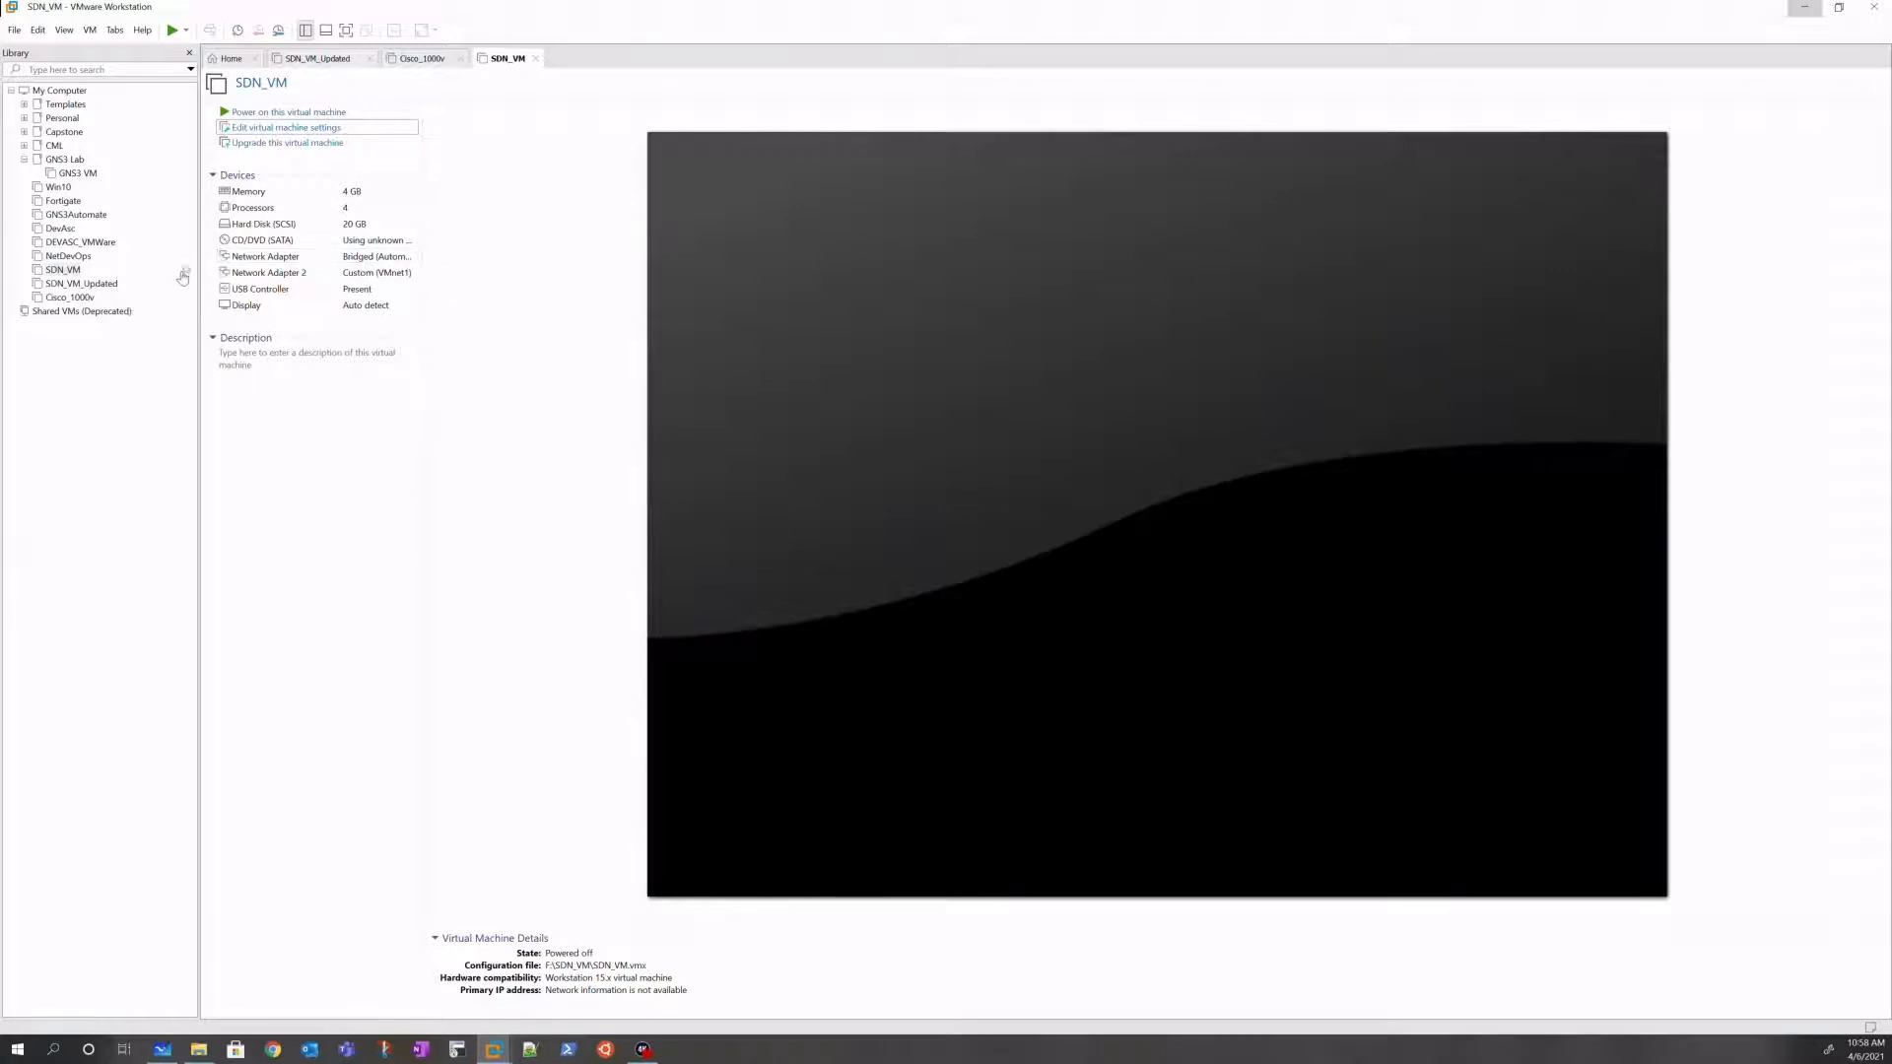
{"action": "left_click", "coordinate": [71, 298]}
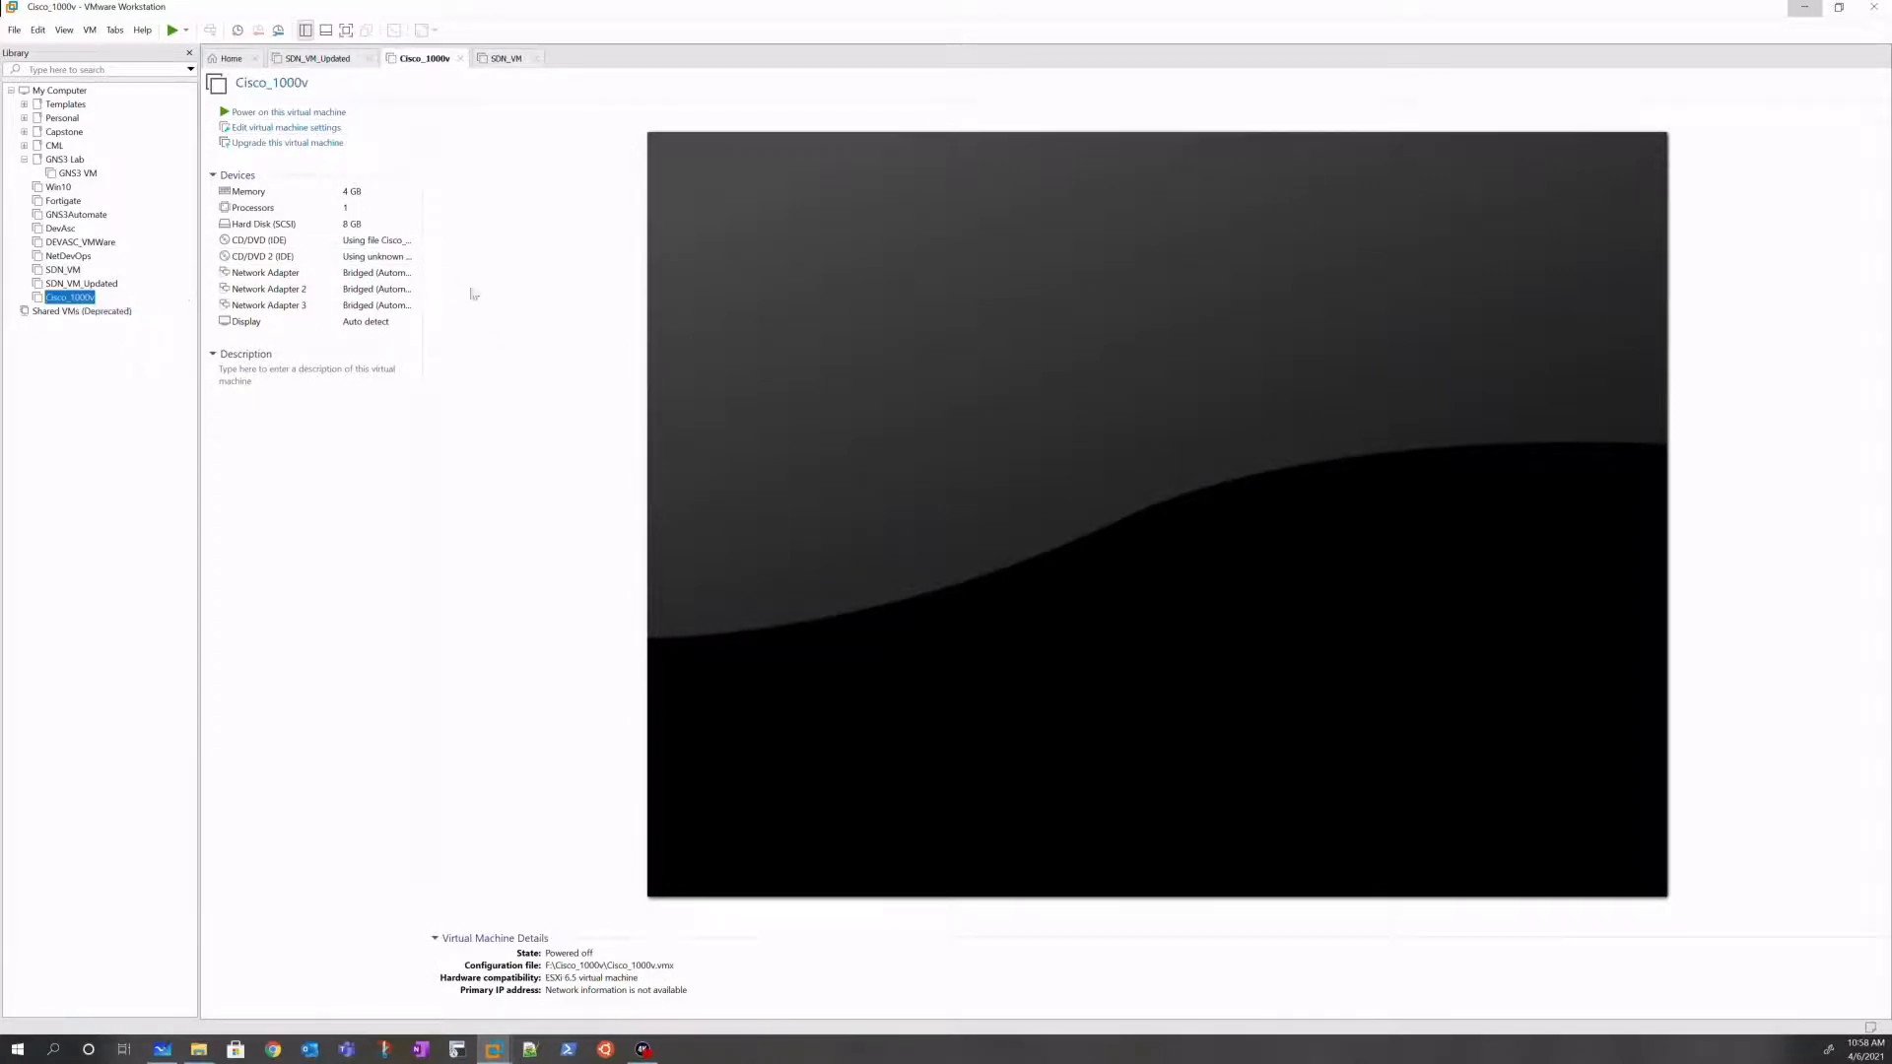
Step: Set Cisco_1000v's first Network Adapter to Custom VMnet1 (Host-only) and save it
{"action": "double_click", "coordinate": [322, 277]}
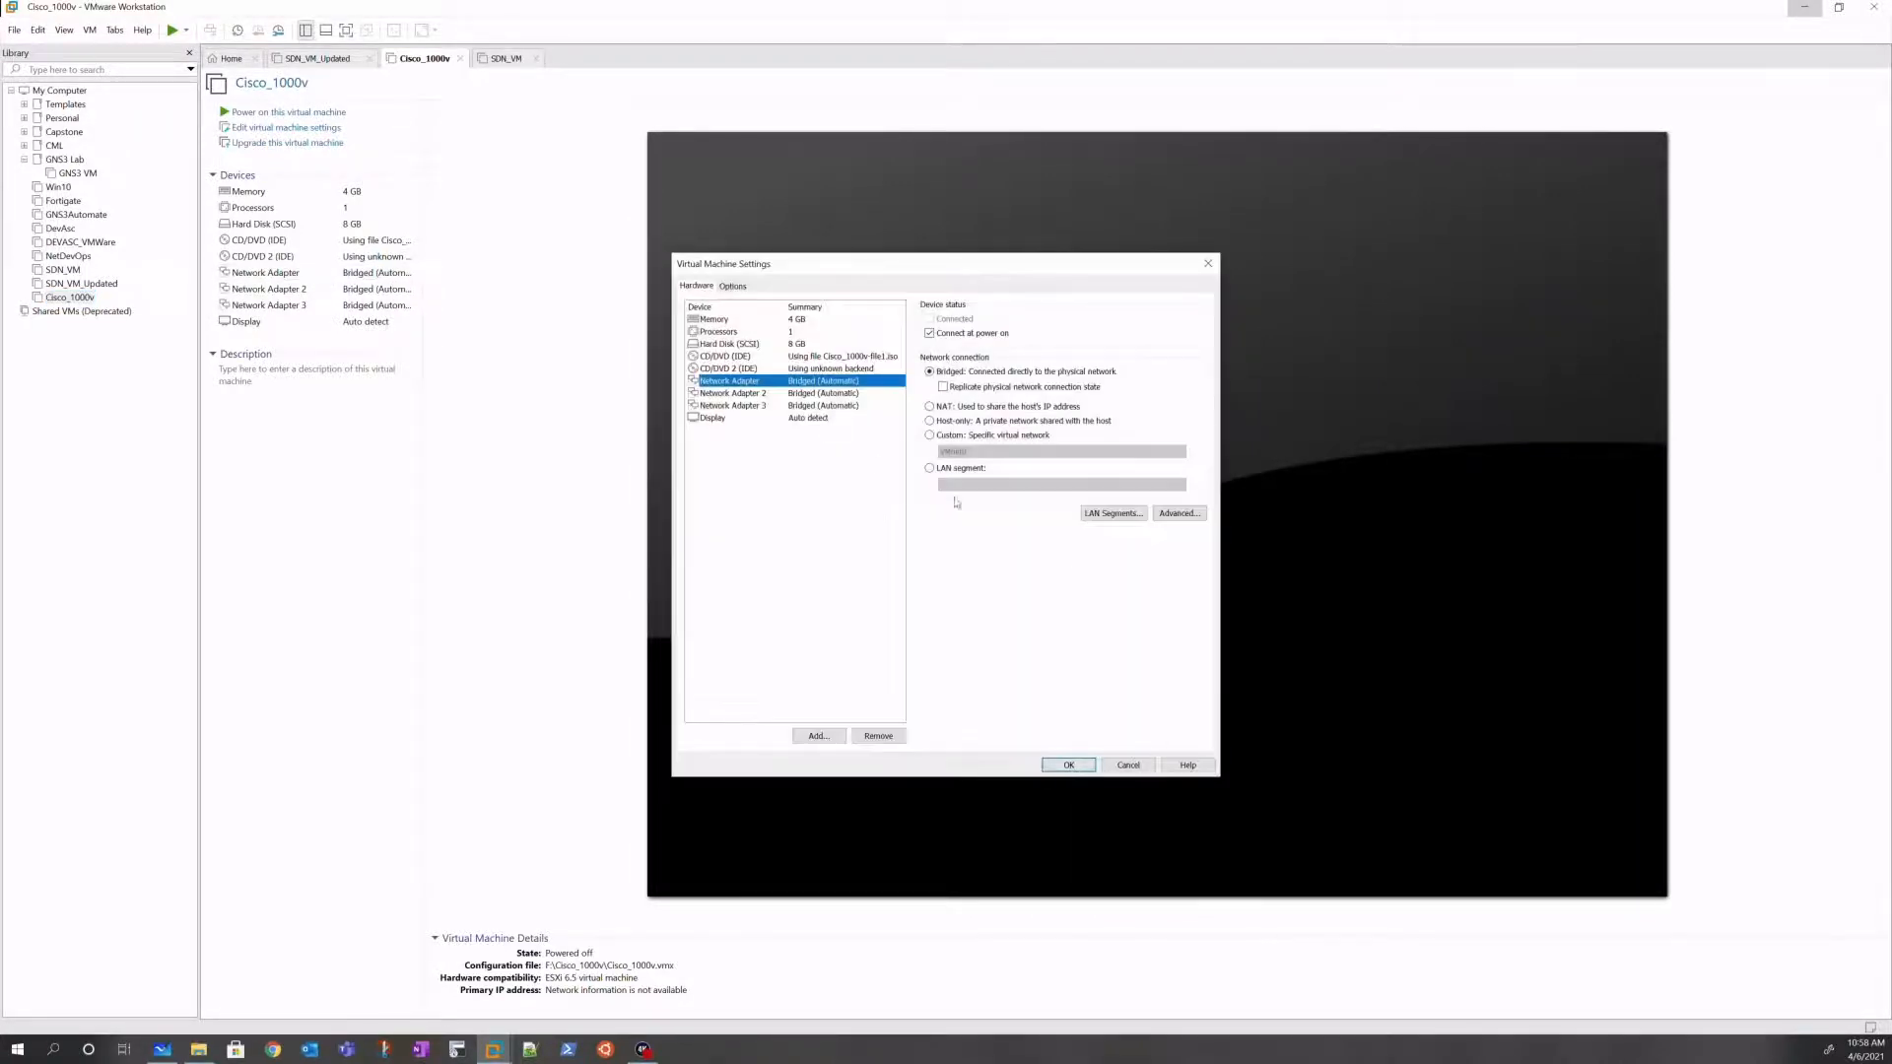
{"action": "left_click", "coordinate": [929, 436]}
{"action": "left_click", "coordinate": [1035, 453]}
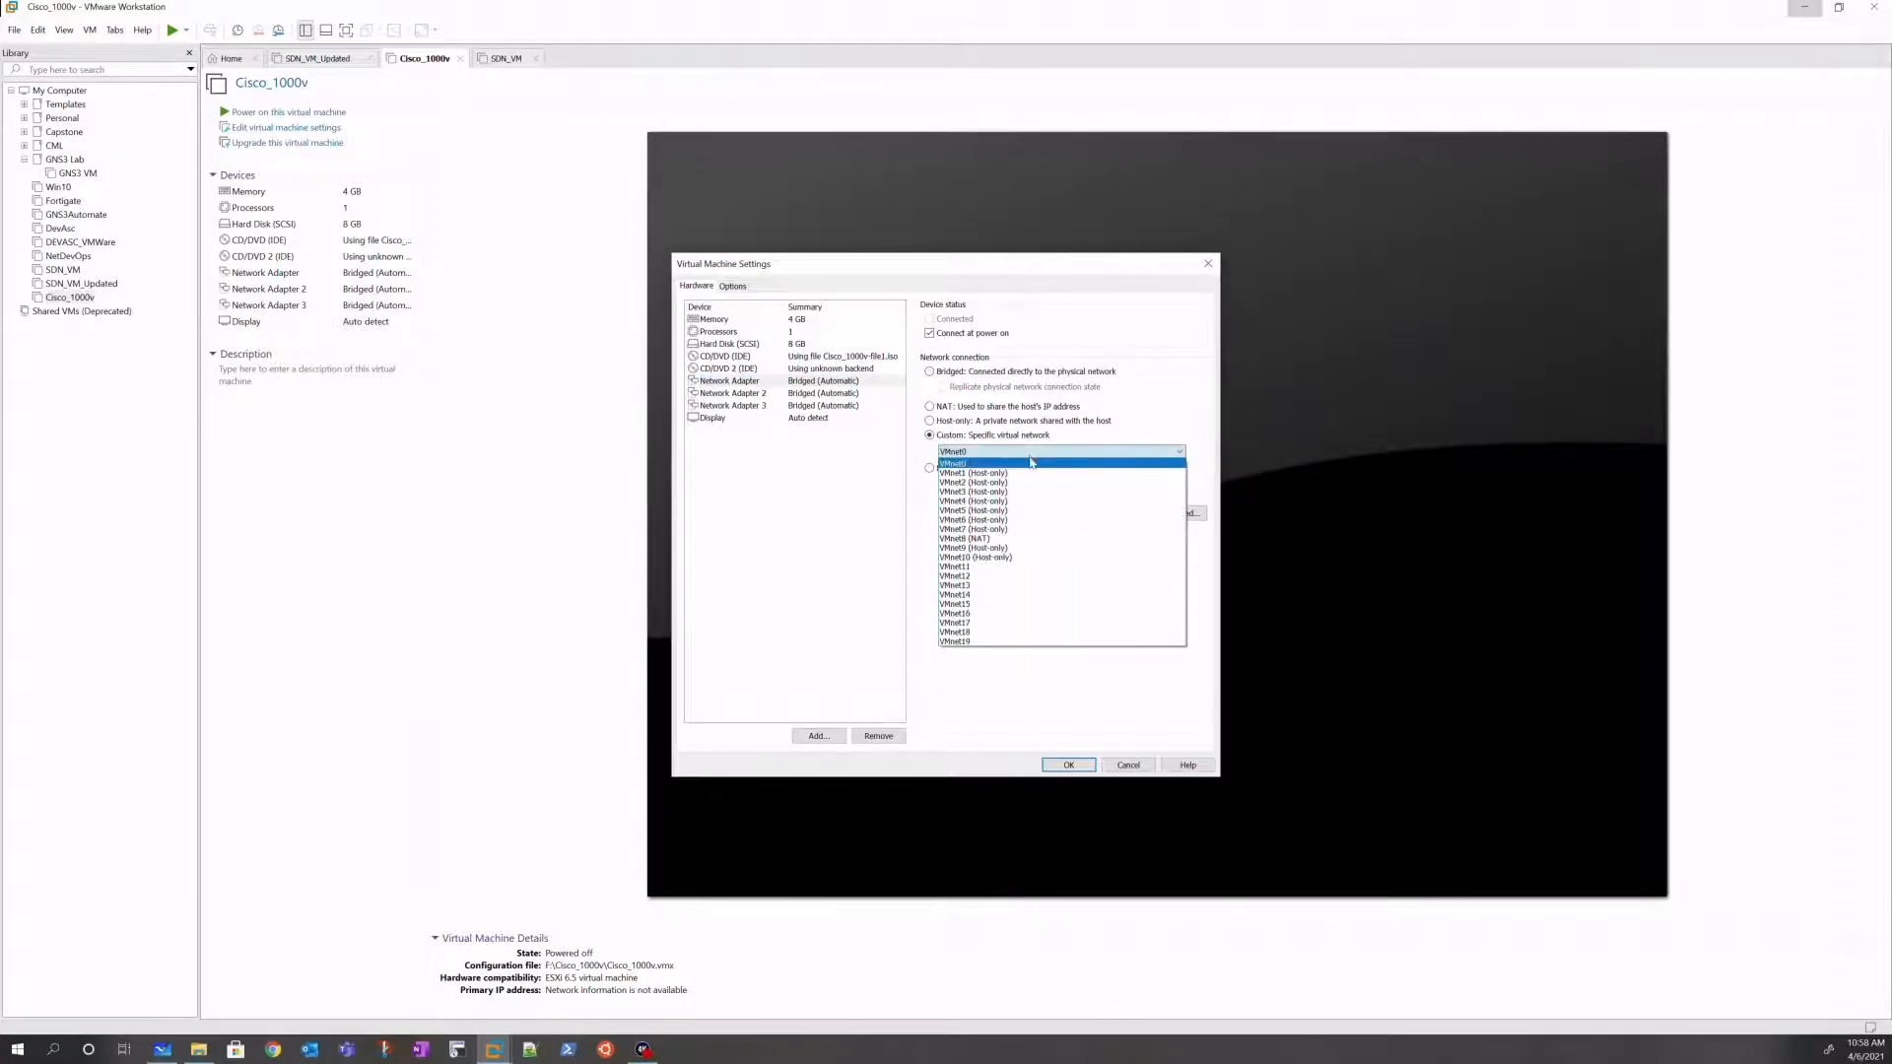
{"action": "left_click", "coordinate": [1022, 474]}
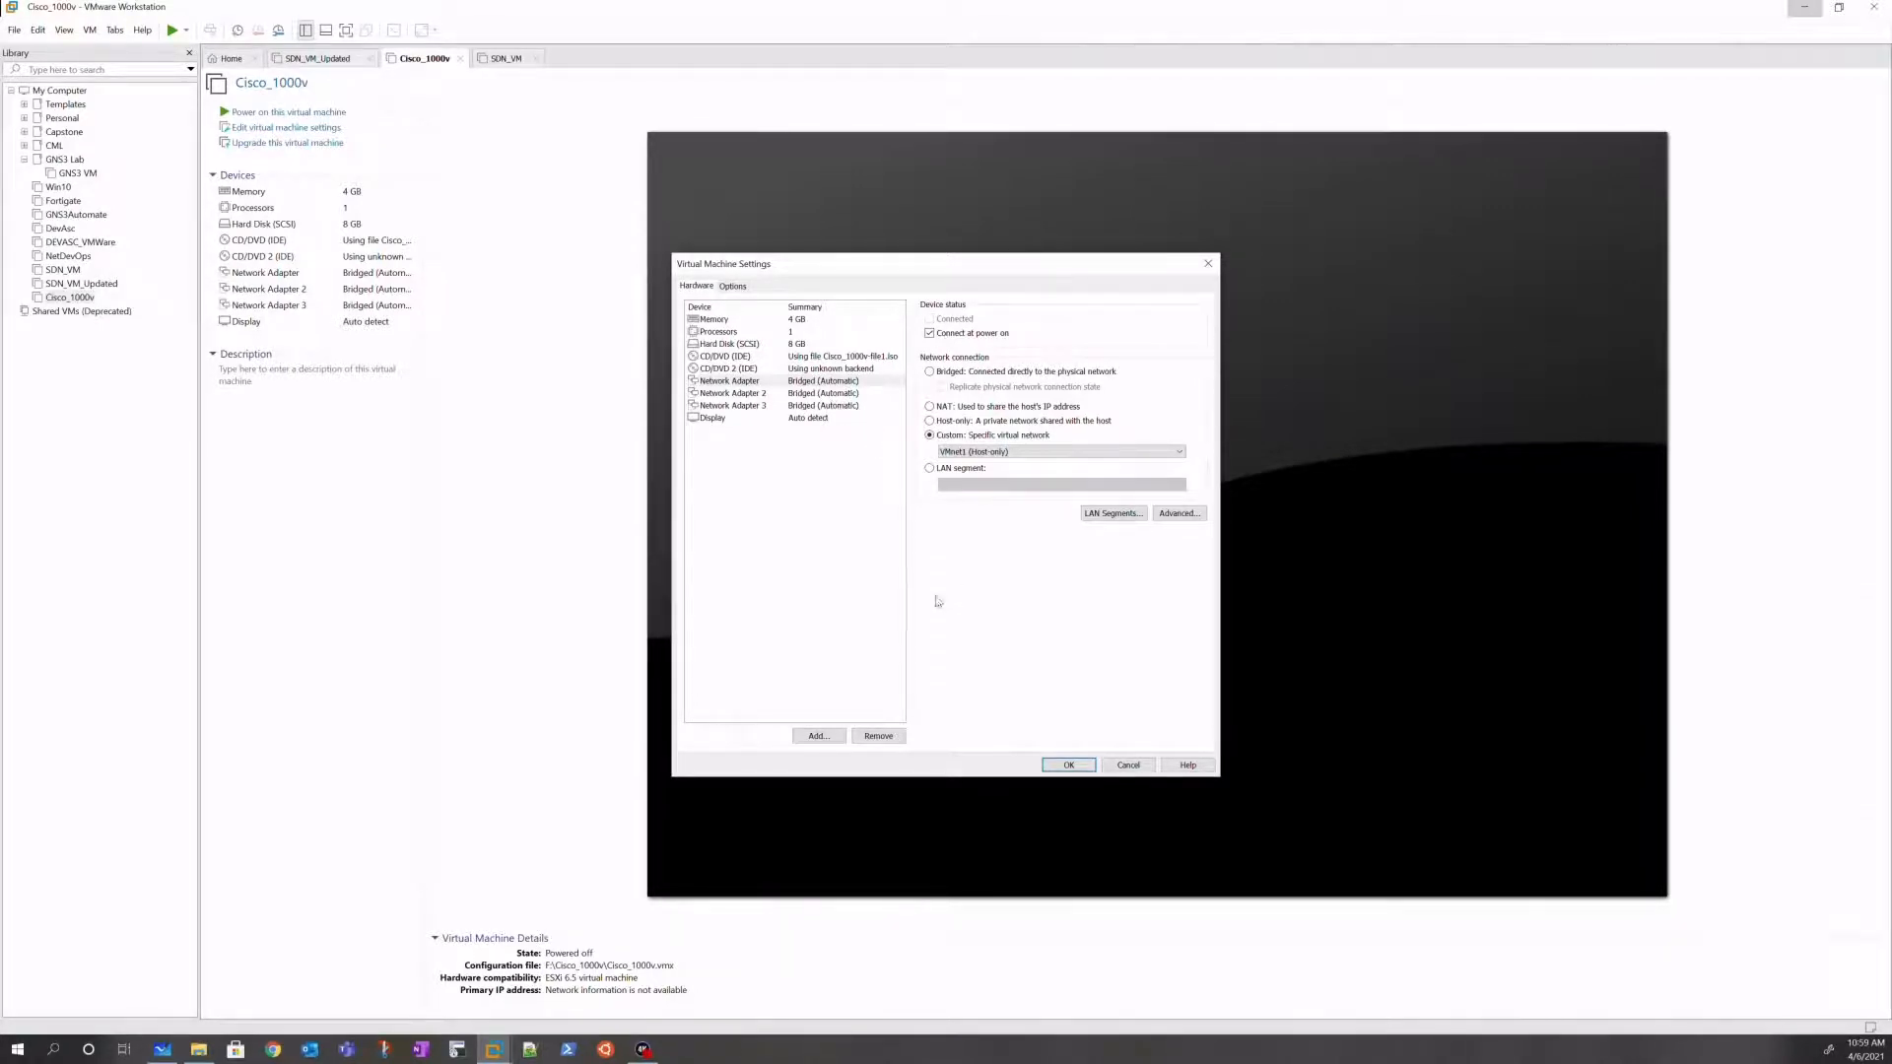
{"action": "left_click", "coordinate": [1068, 766]}
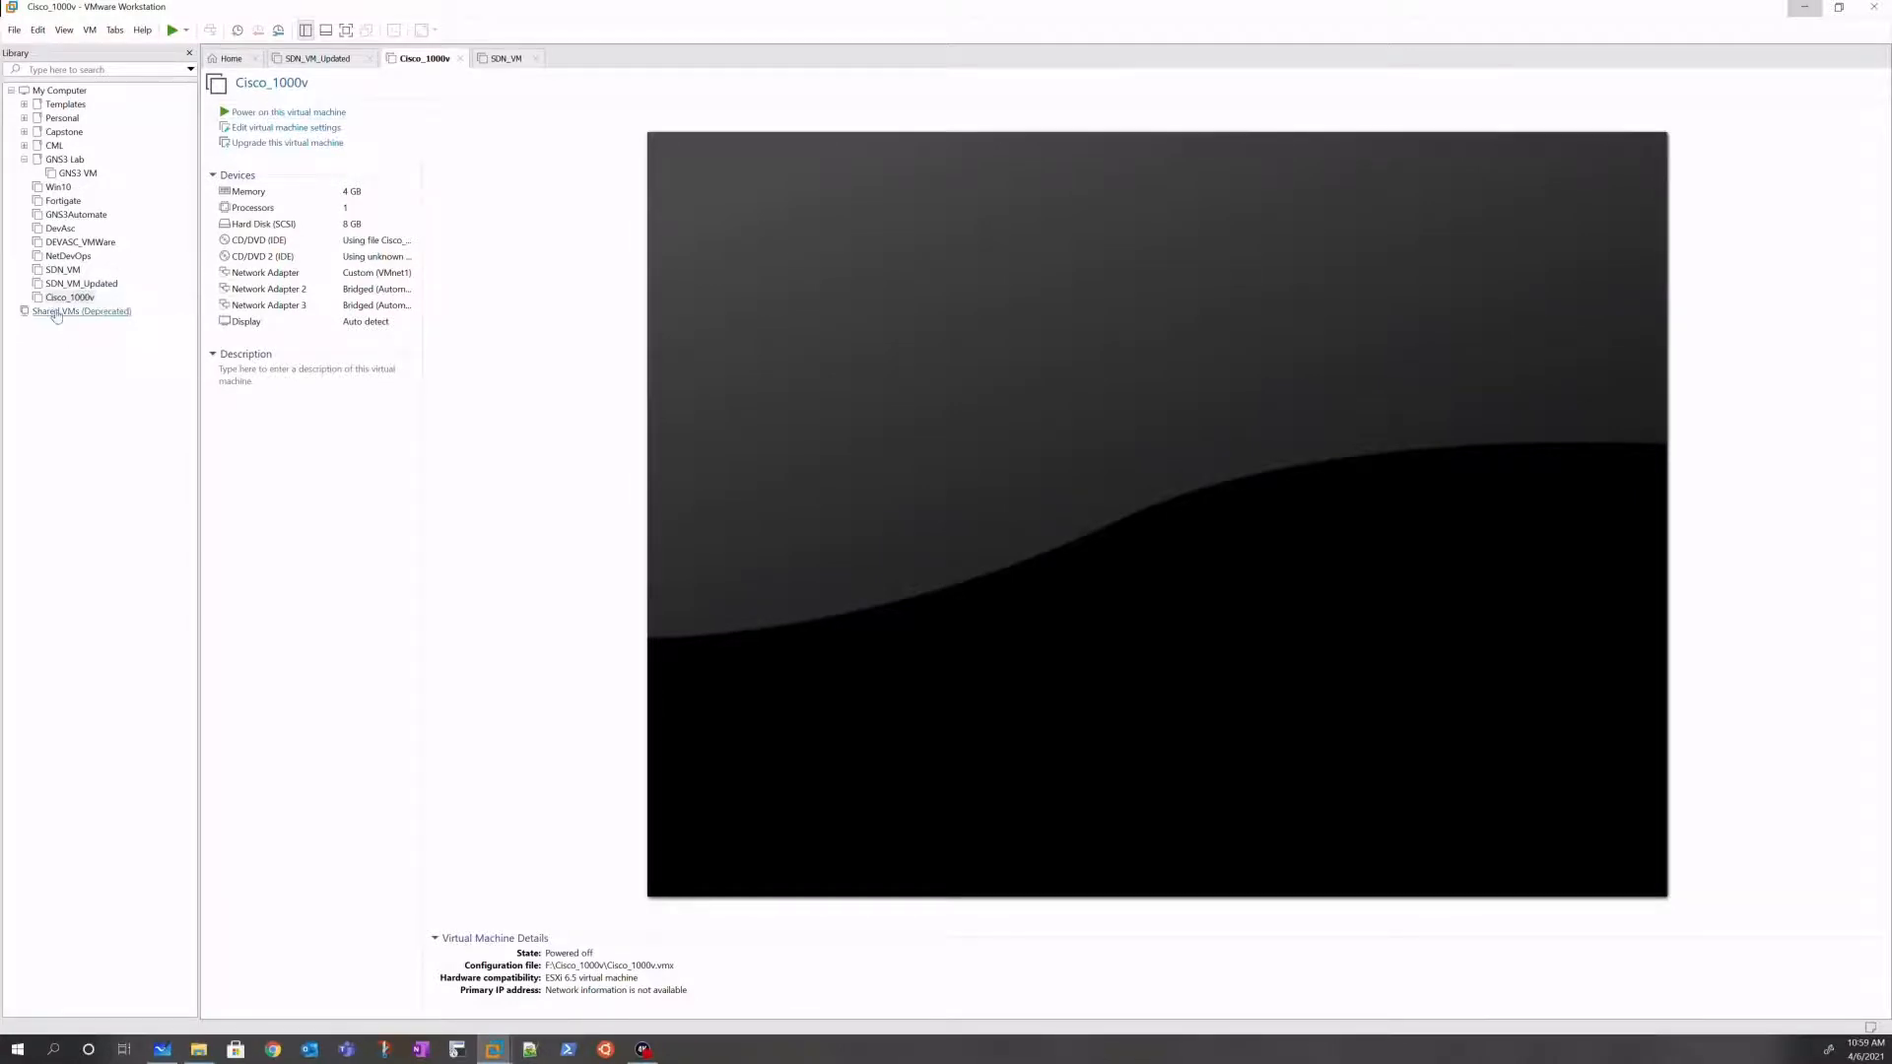
Step: Power on Cisco_1000v and SDN_VM, then bring back the whiteboard's network-editor notes
{"action": "left_click", "coordinate": [277, 113]}
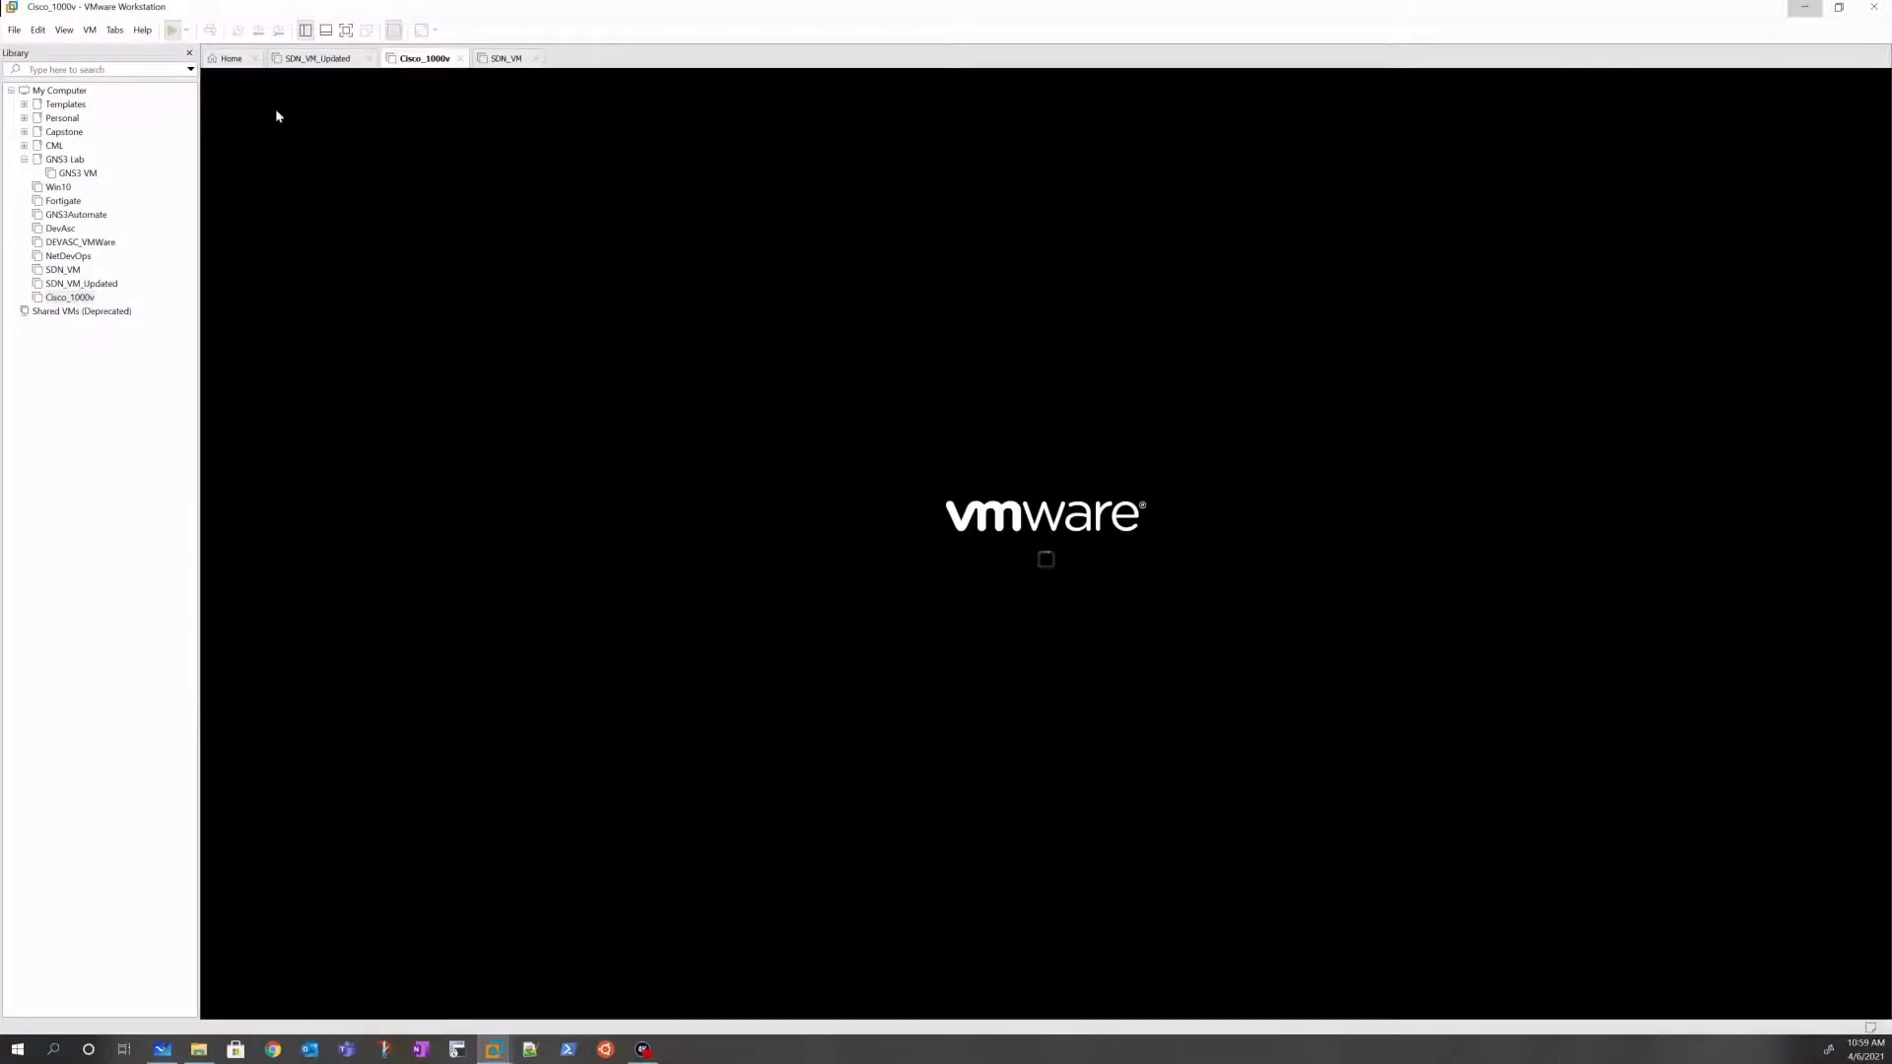
{"action": "left_click", "coordinate": [62, 269]}
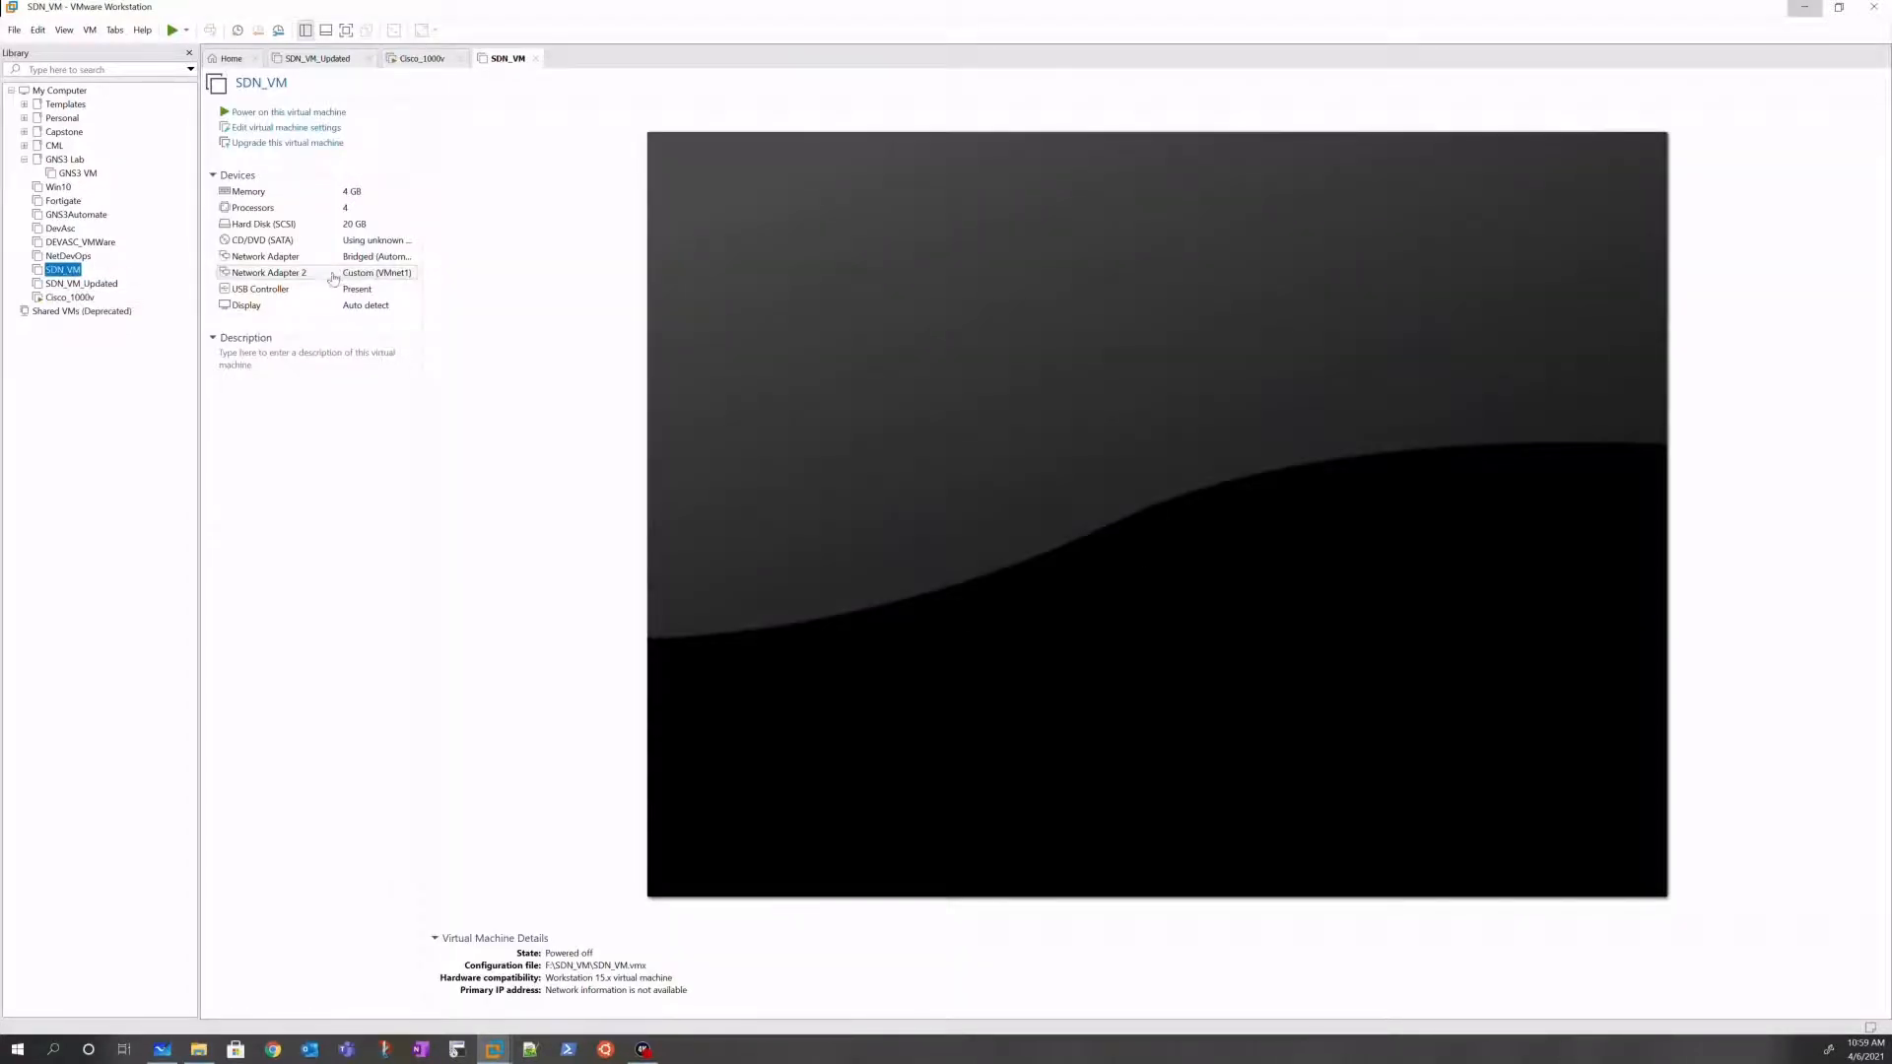
{"action": "left_click", "coordinate": [308, 114]}
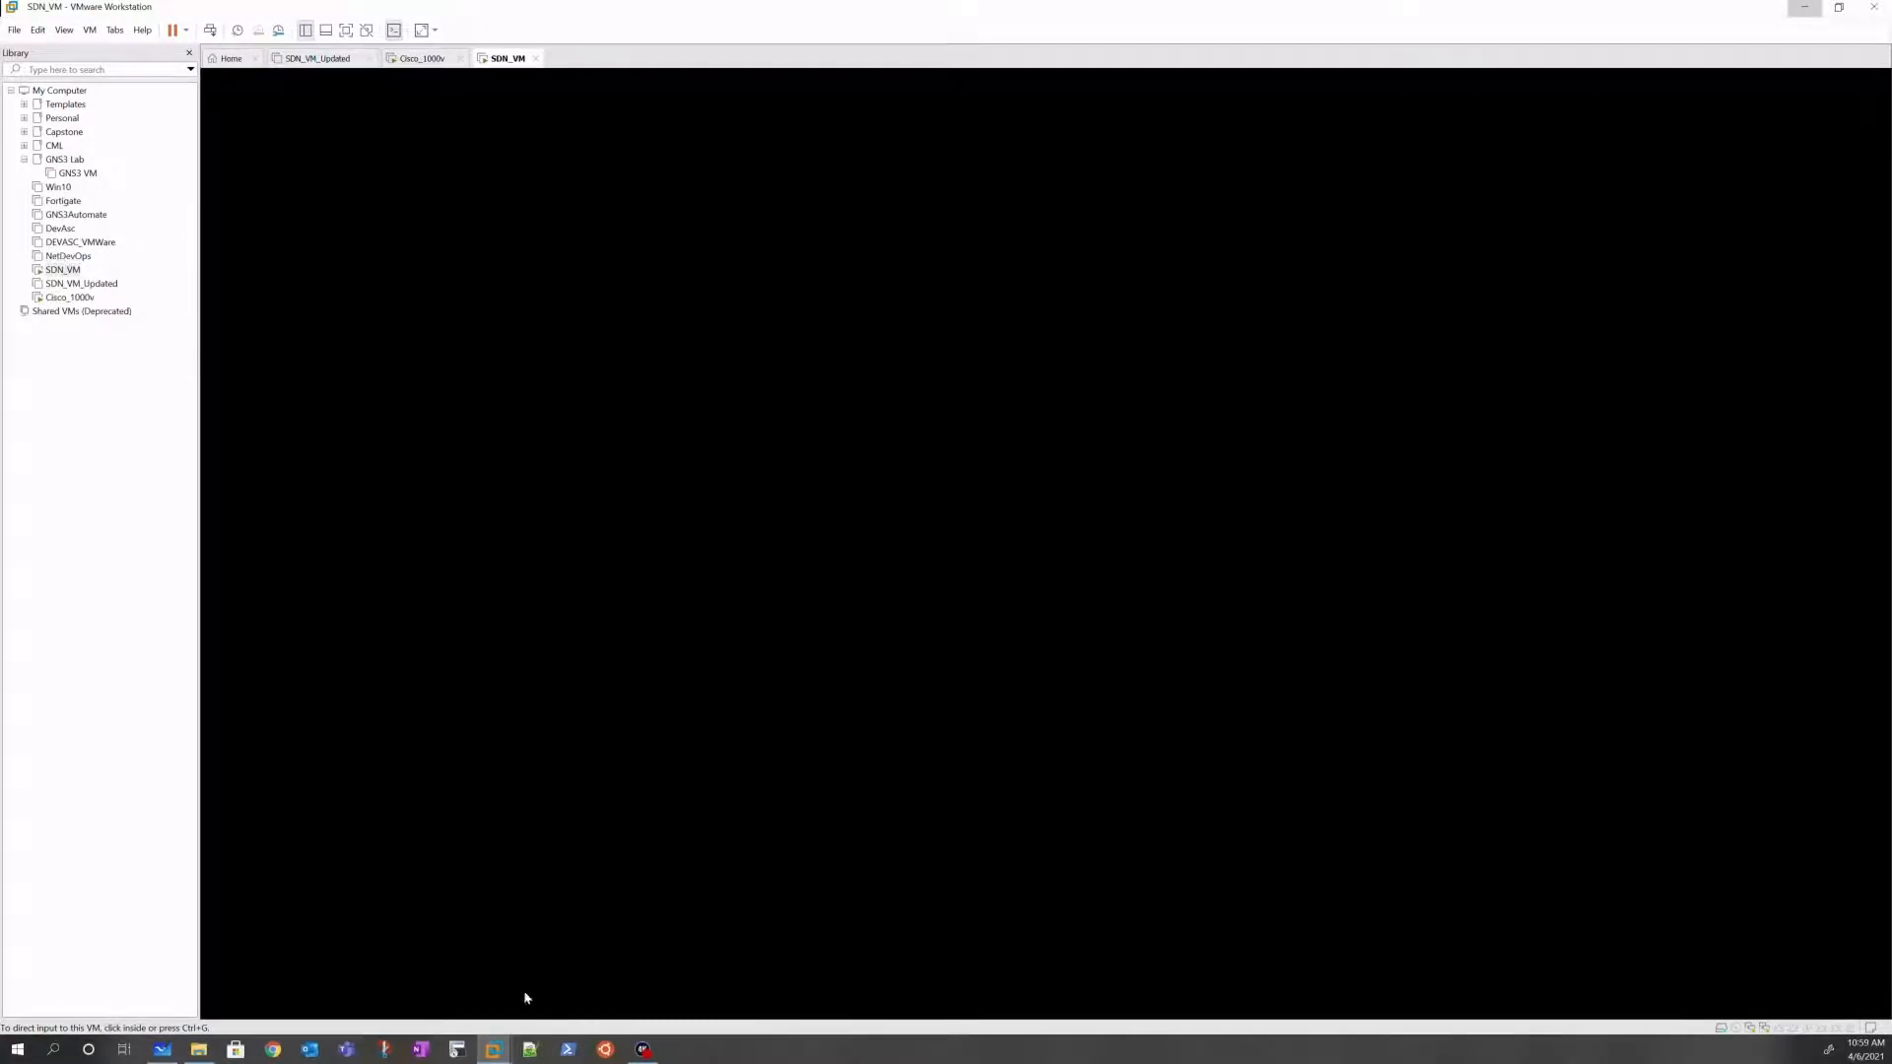
{"action": "left_click", "coordinate": [162, 1049]}
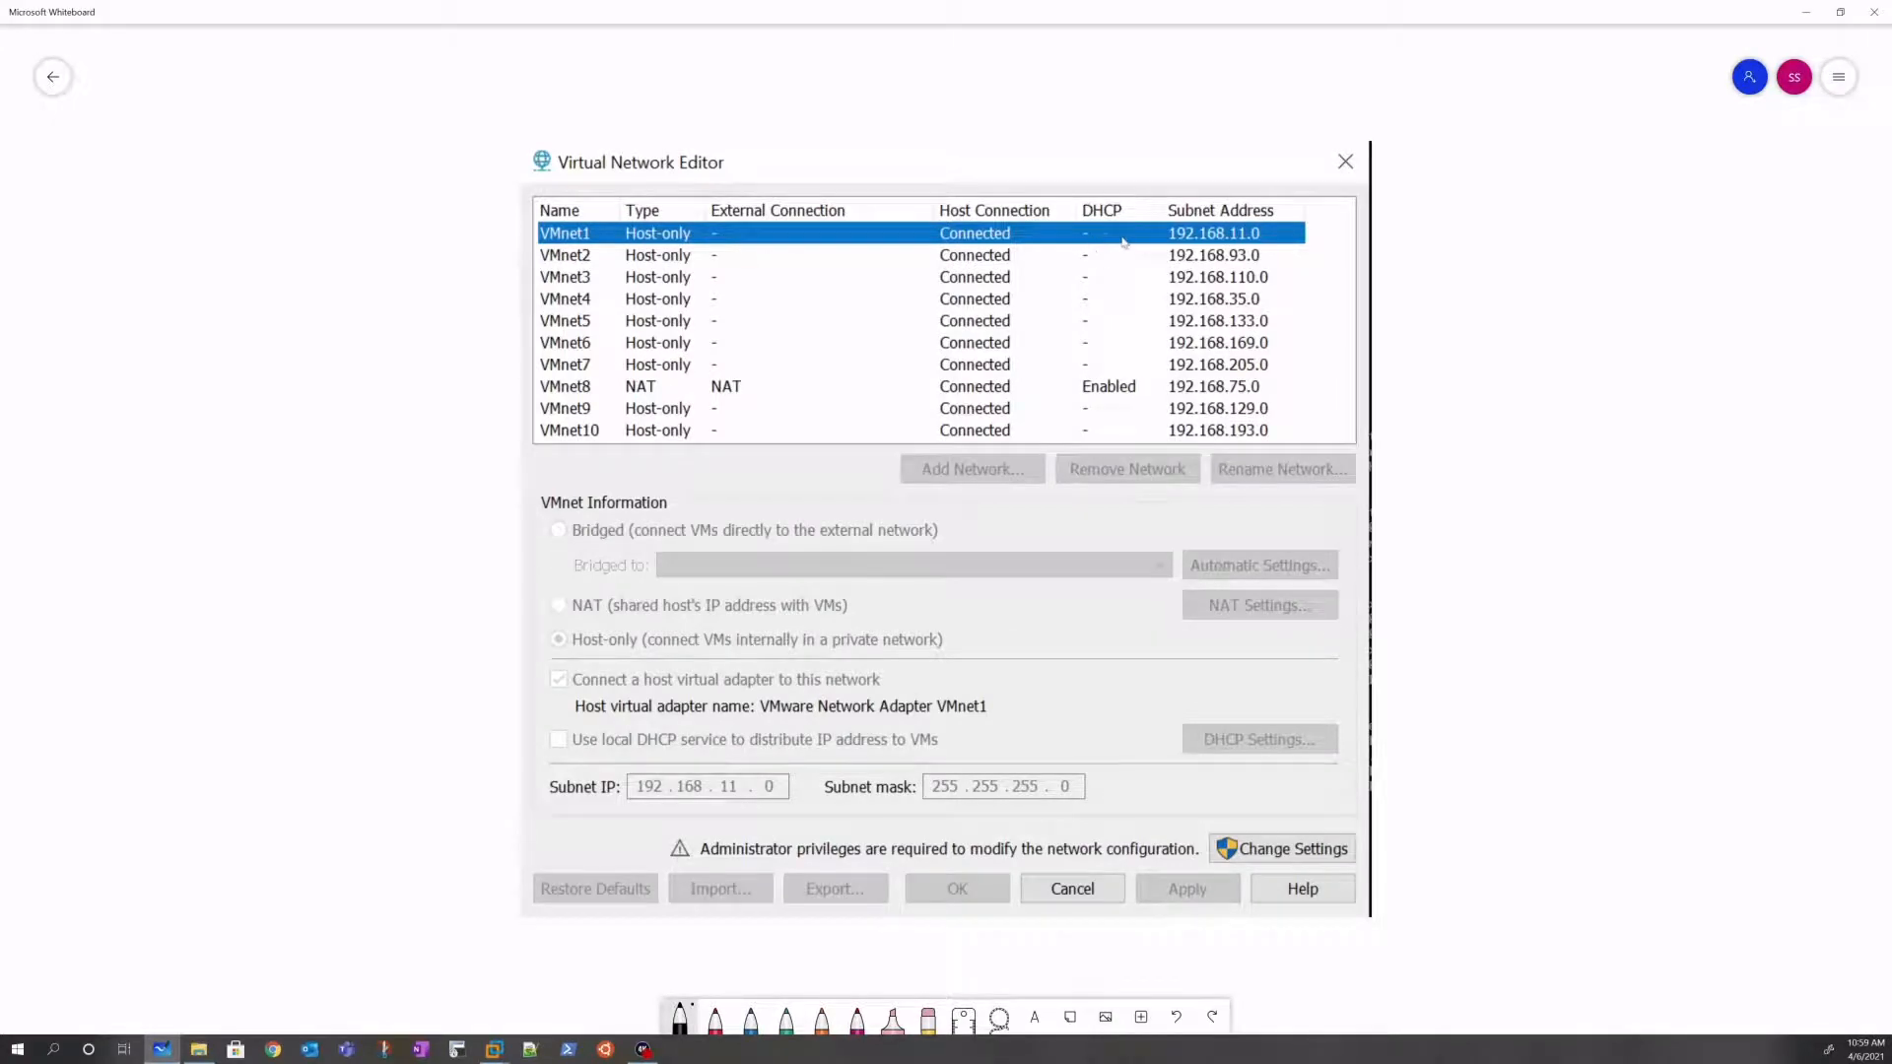
Step: Minimize Microsoft Whiteboard to reveal the running SDN_VM console
{"action": "left_click", "coordinate": [1806, 12]}
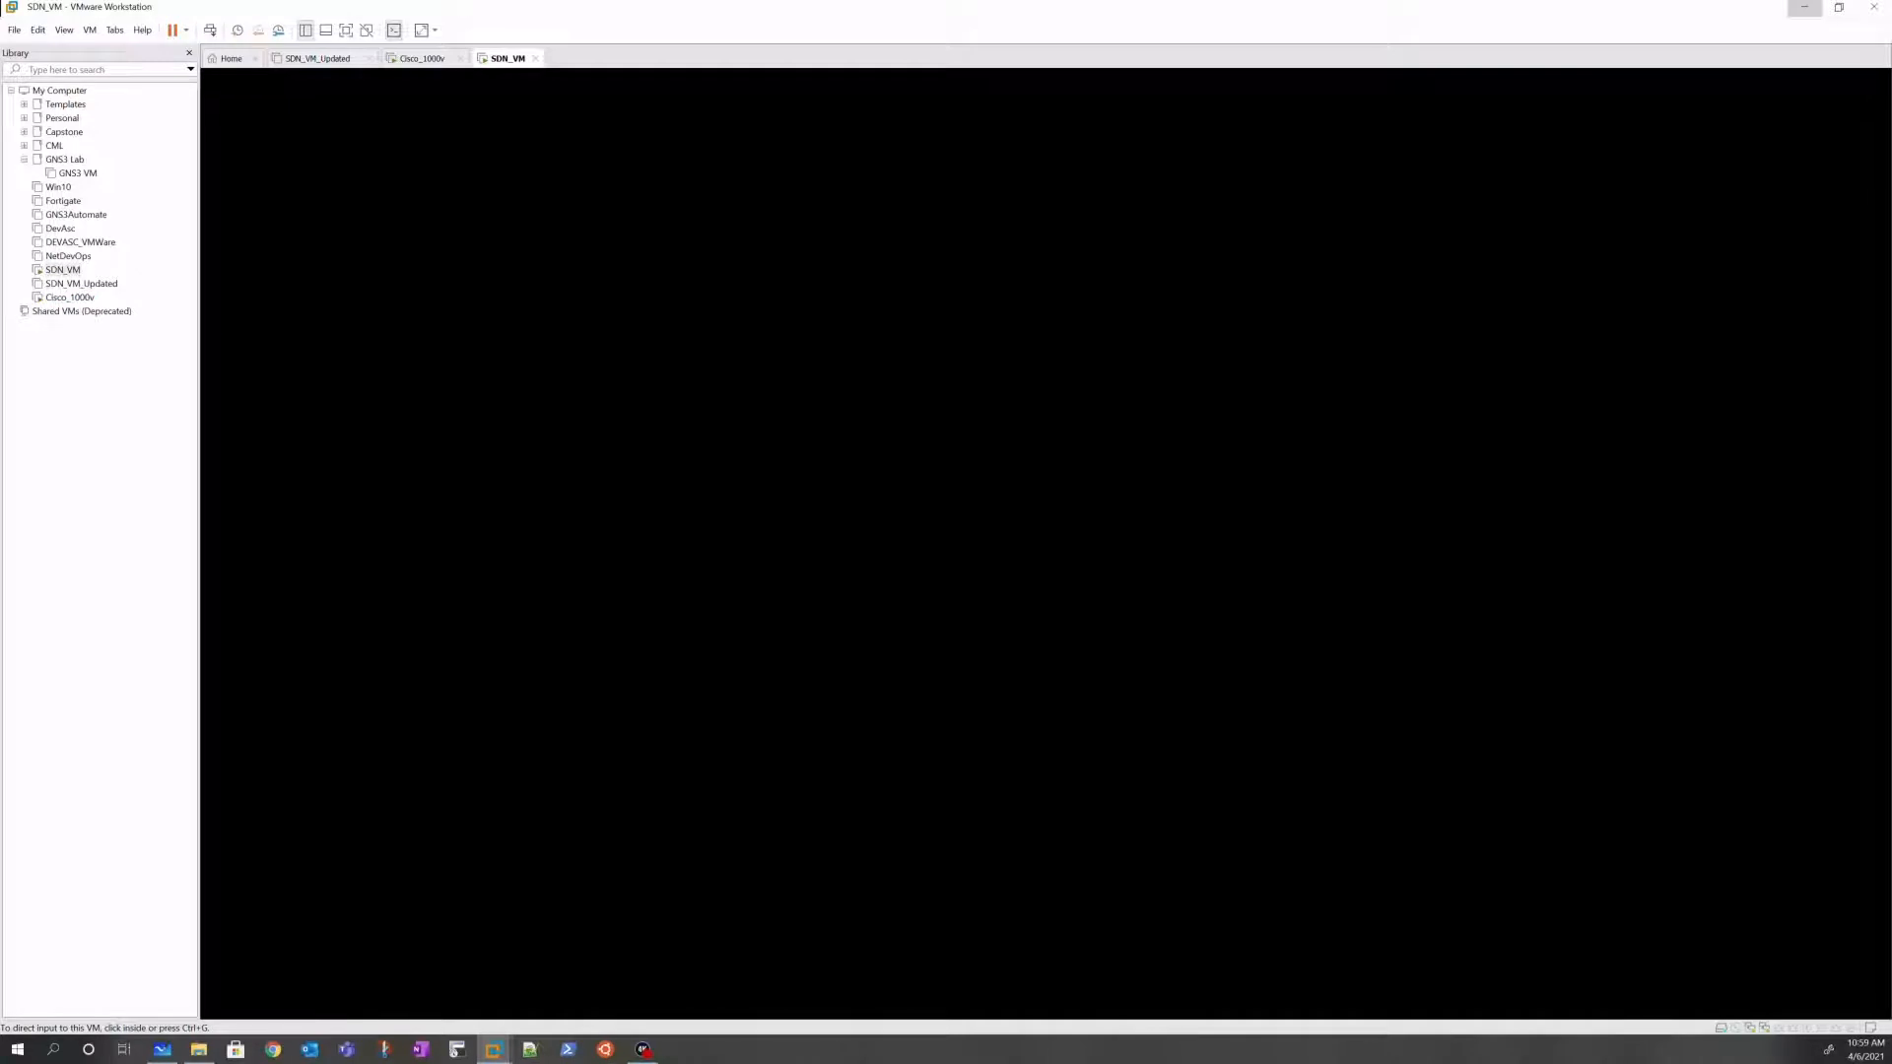
Step: In a maximized Chrome with the Yahoo tab closed, search 'how to set static ip on ubuntu'
{"action": "left_click", "coordinate": [273, 1049]}
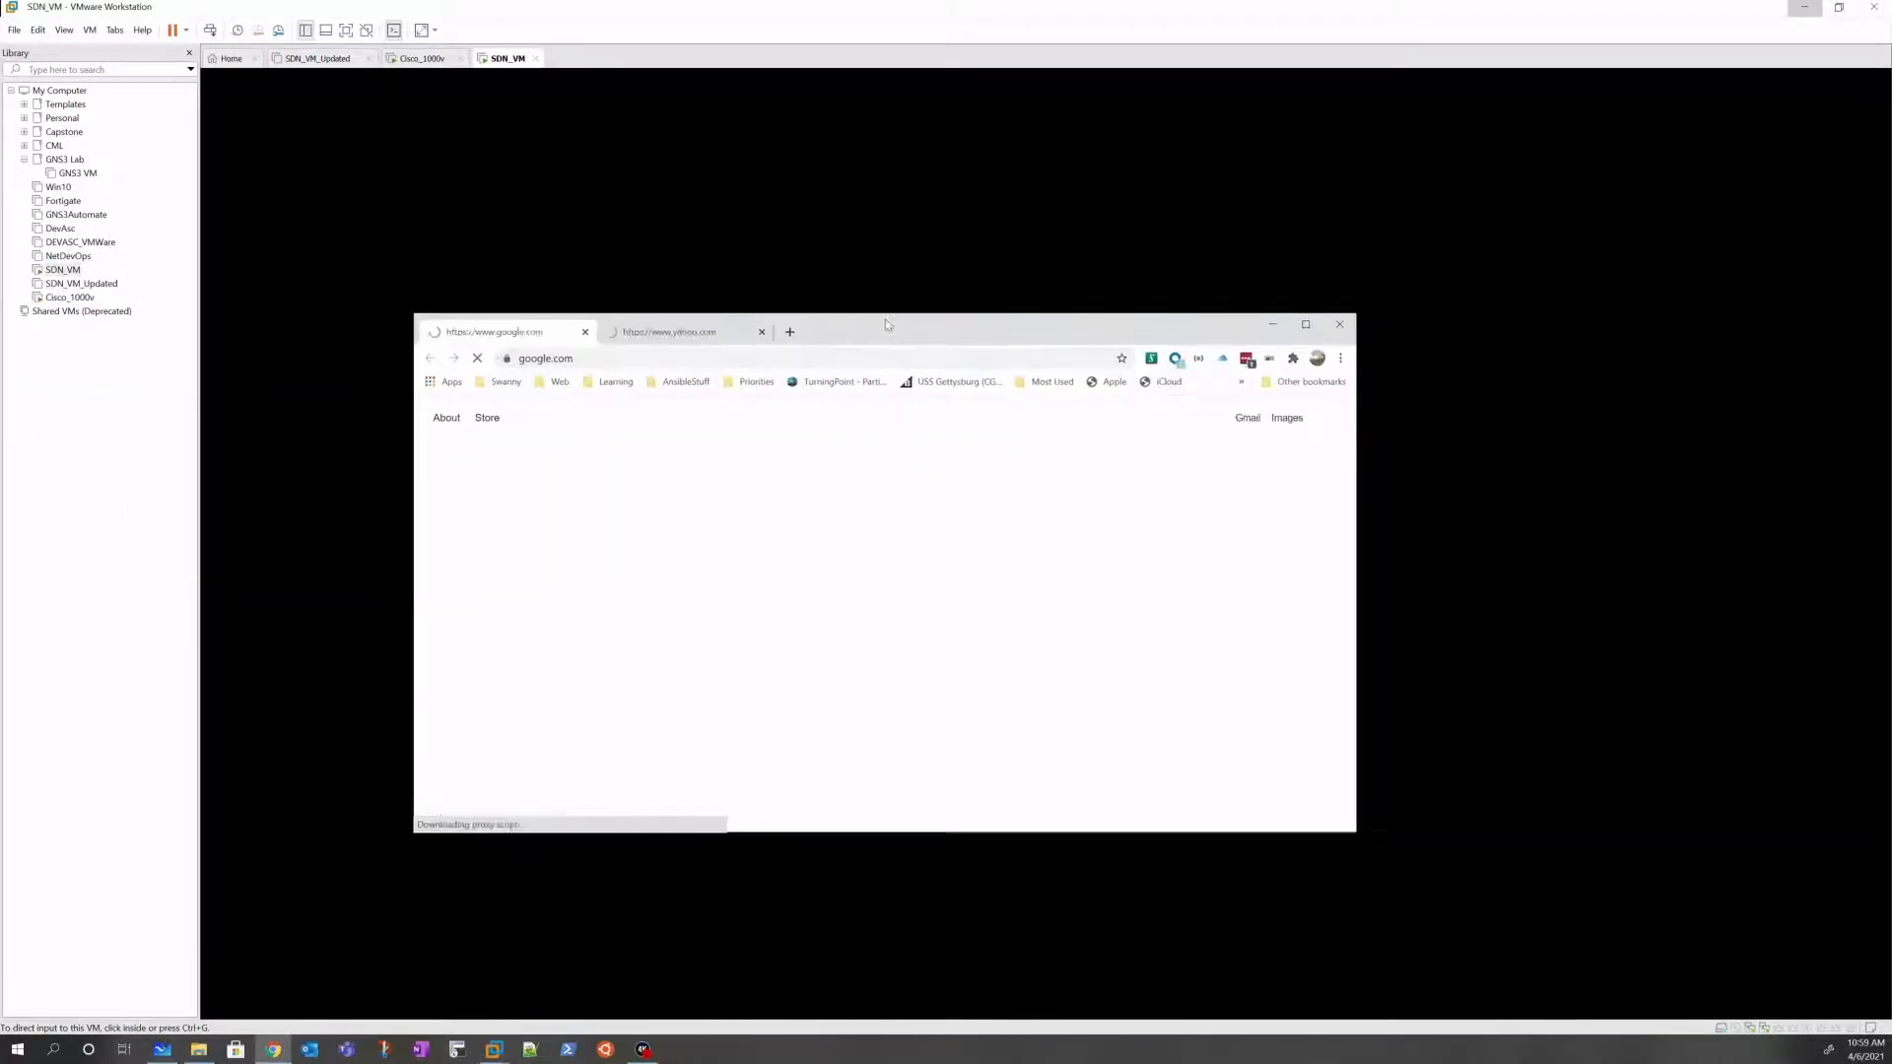
{"action": "left_click", "coordinate": [763, 332]}
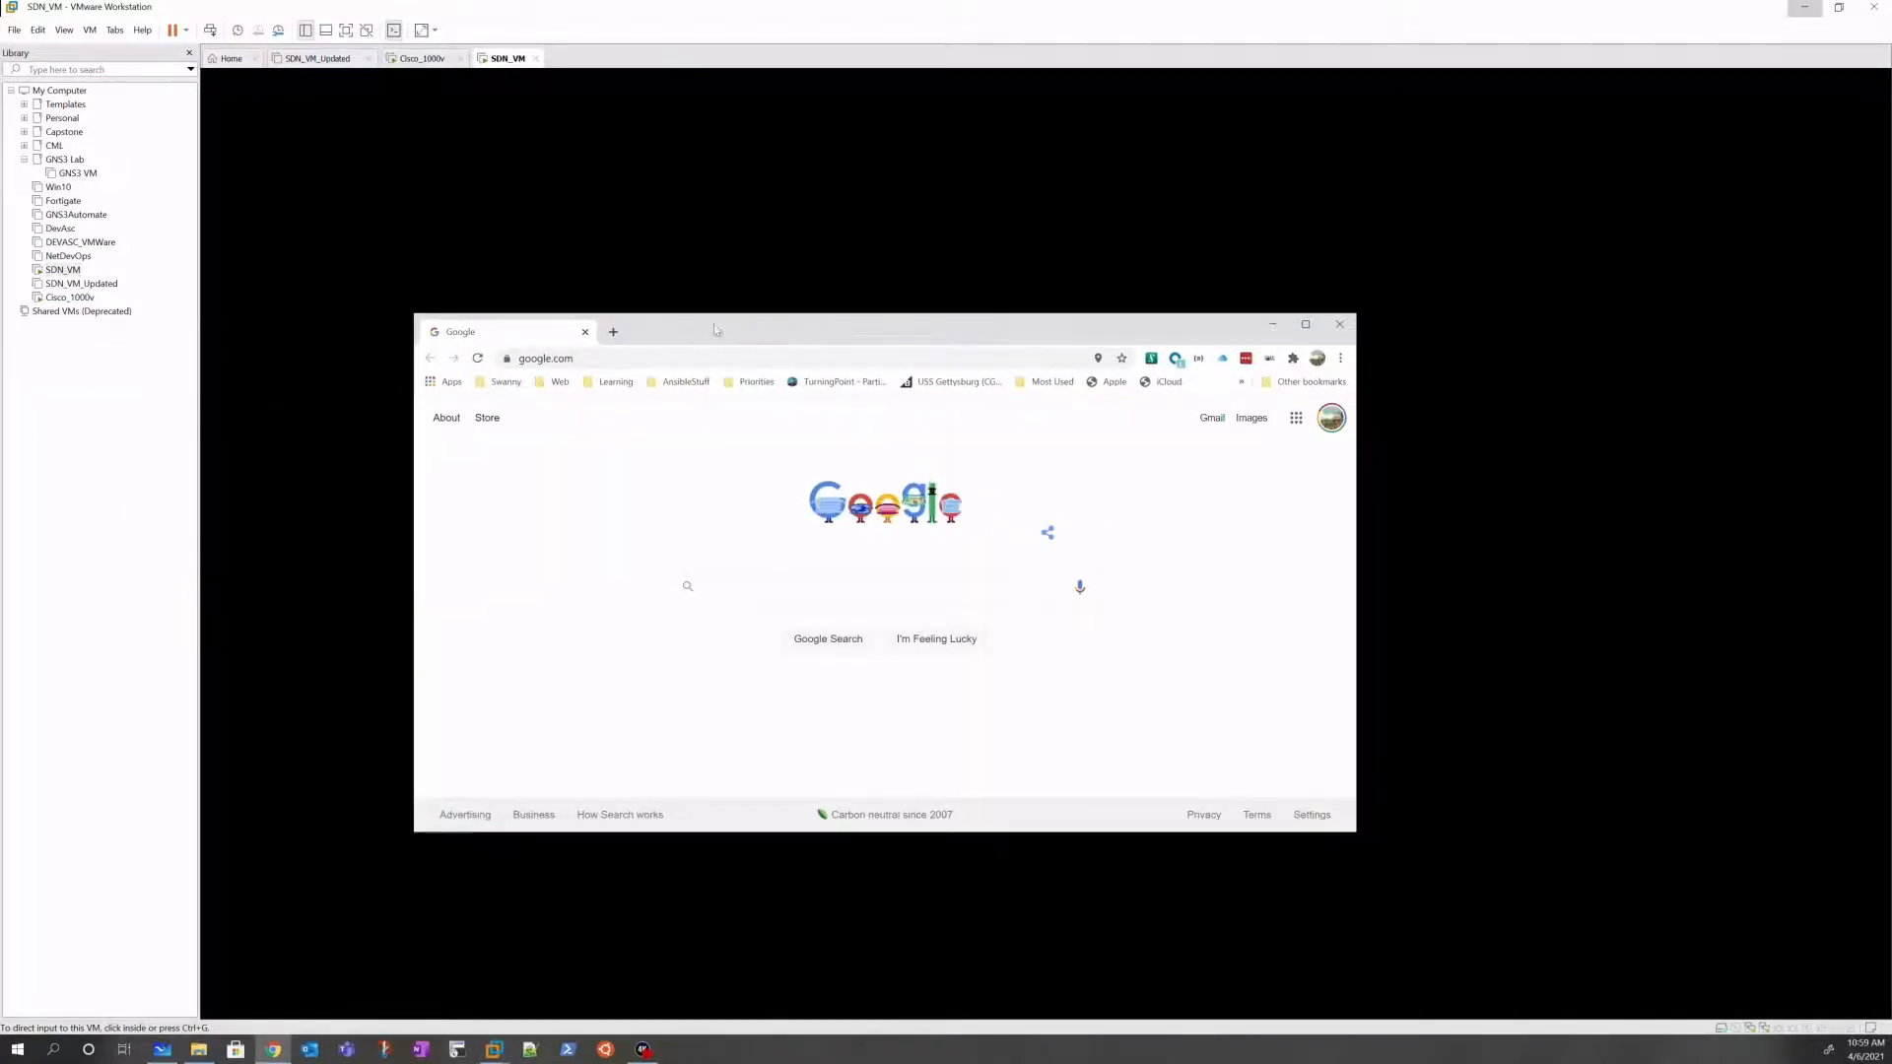
{"action": "left_click", "coordinate": [1306, 324]}
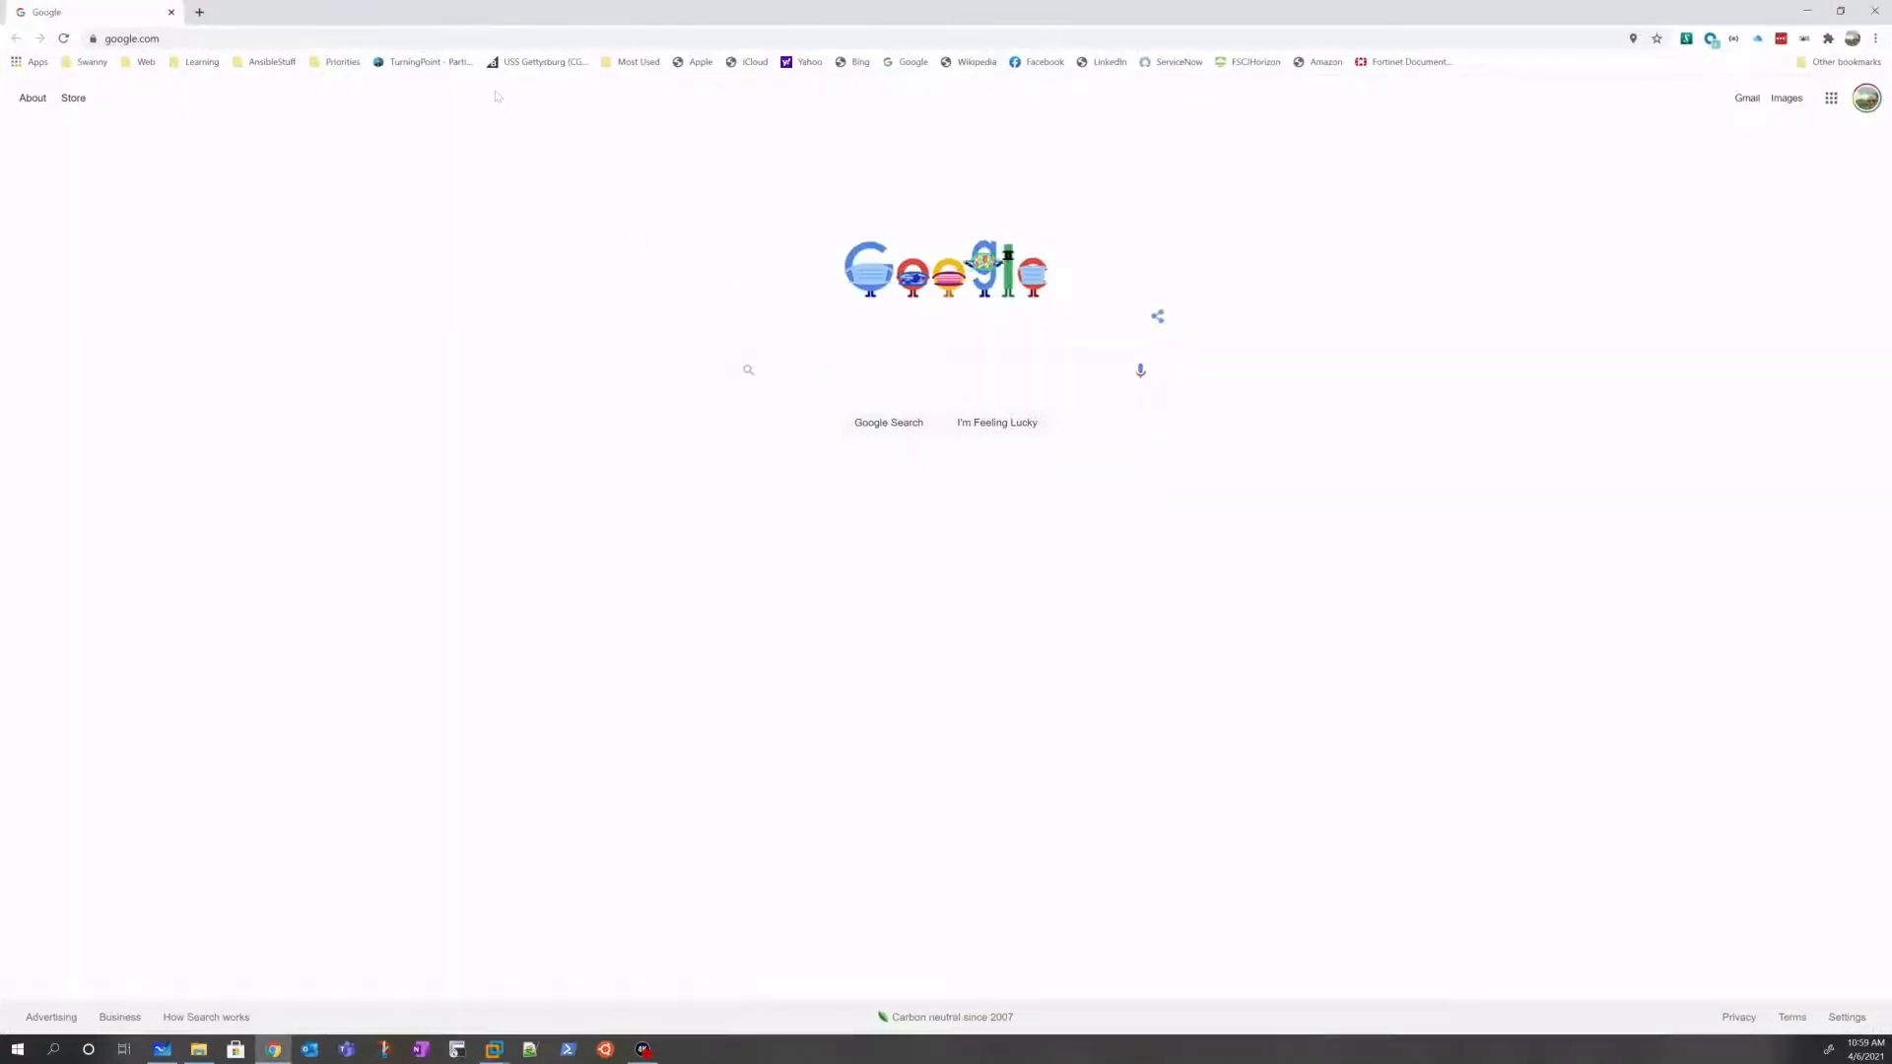
{"action": "left_click", "coordinate": [461, 38]}
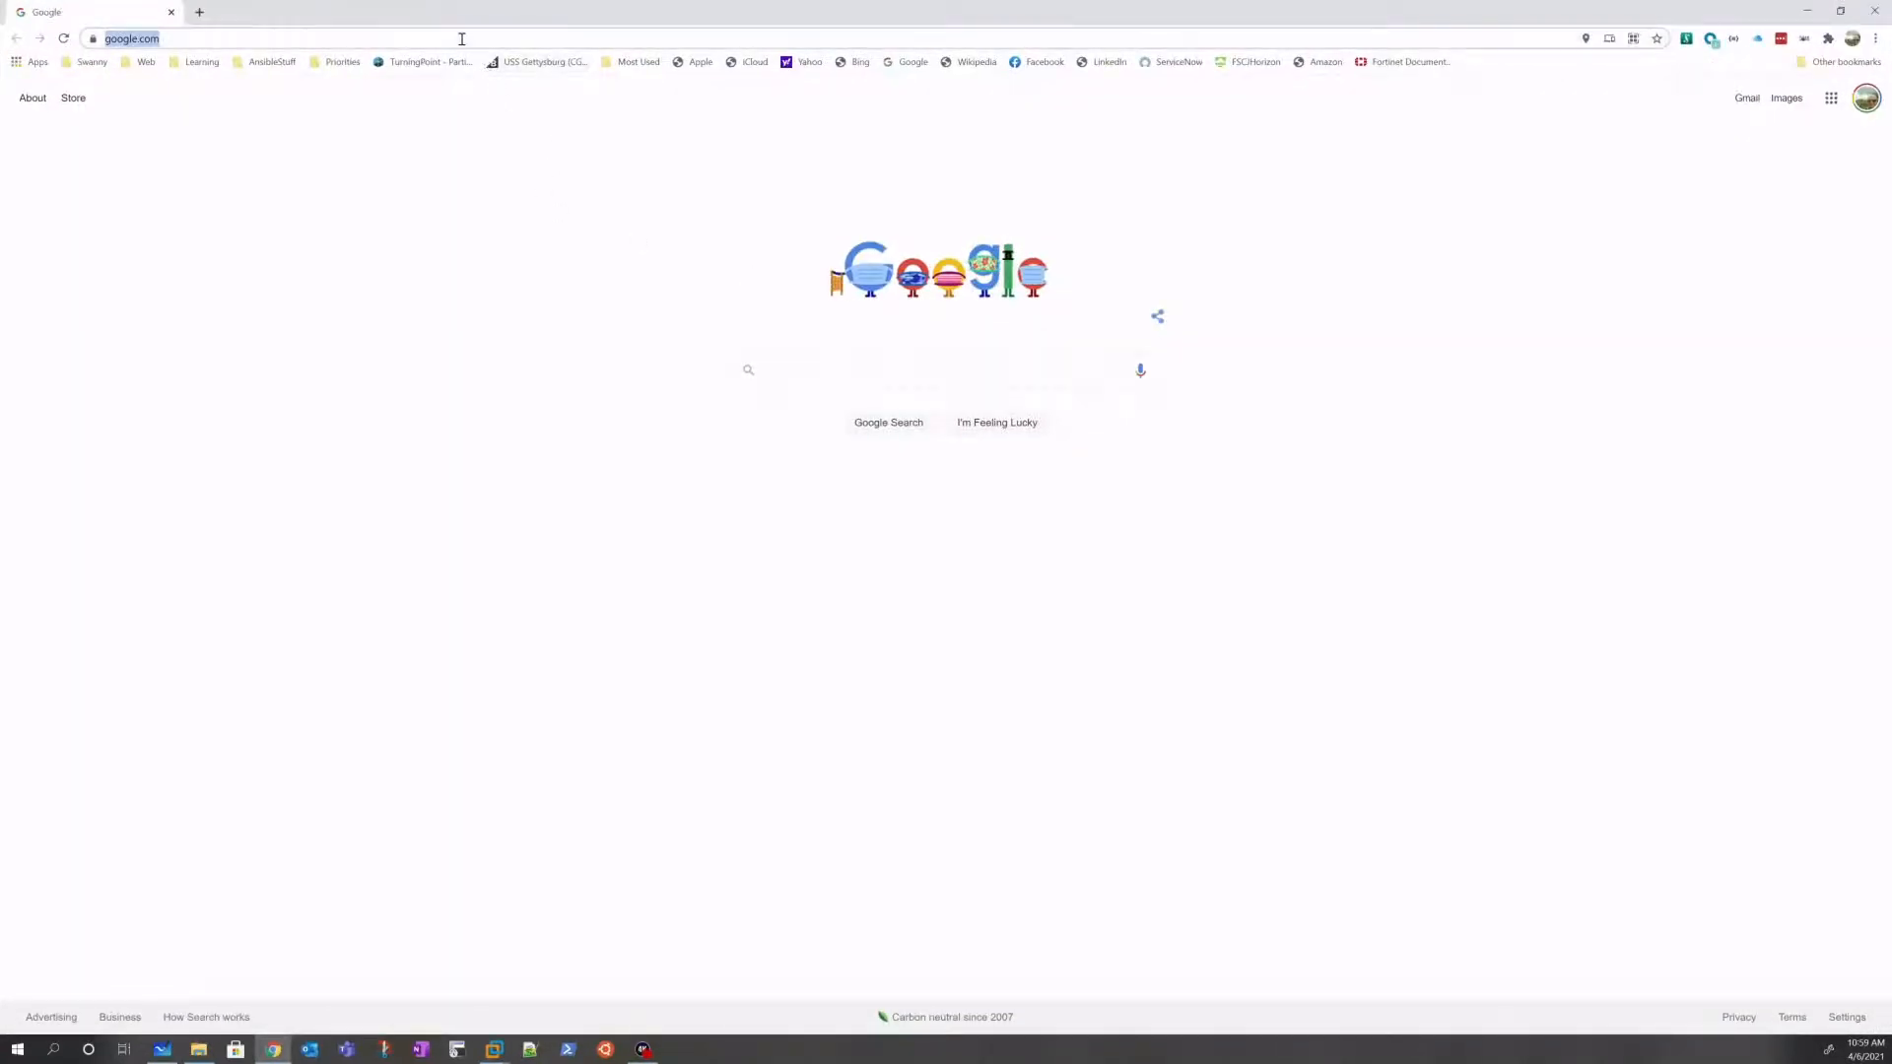
{"action": "type", "text": "how to set"}
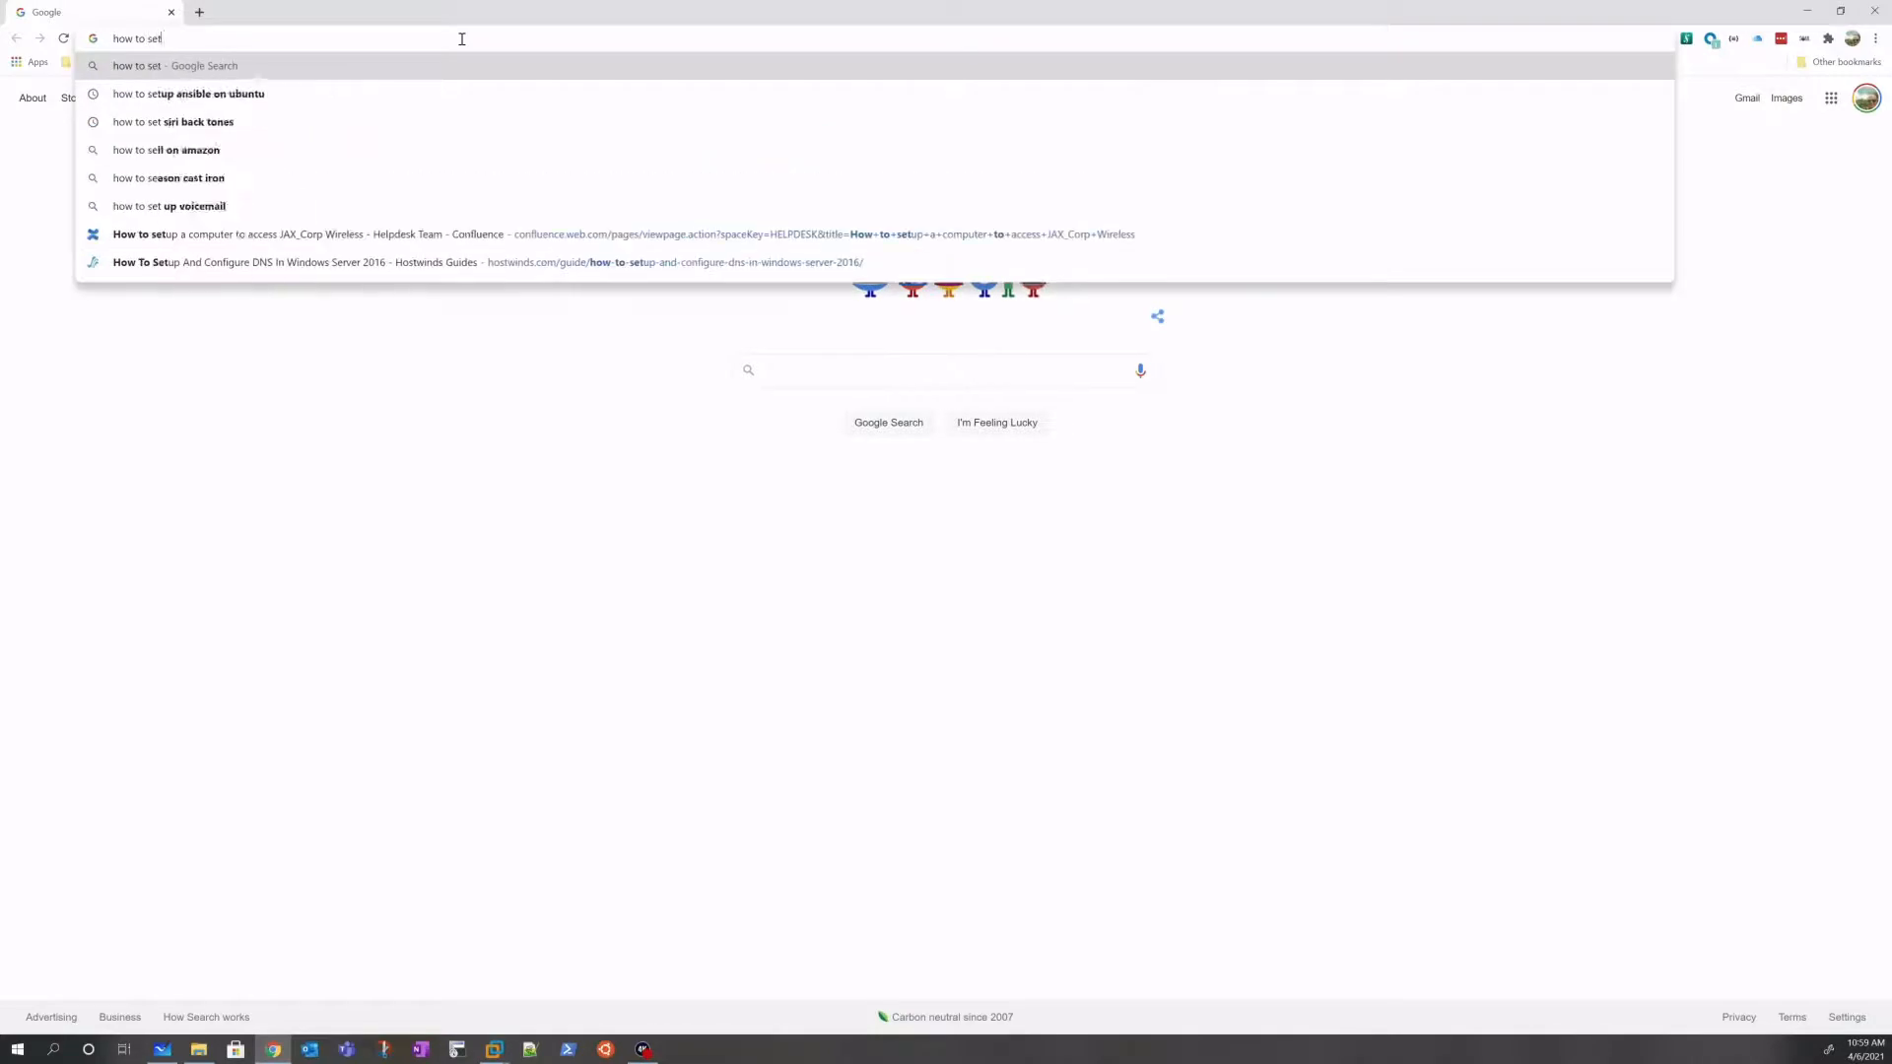
{"action": "type", "text": " static ip on "}
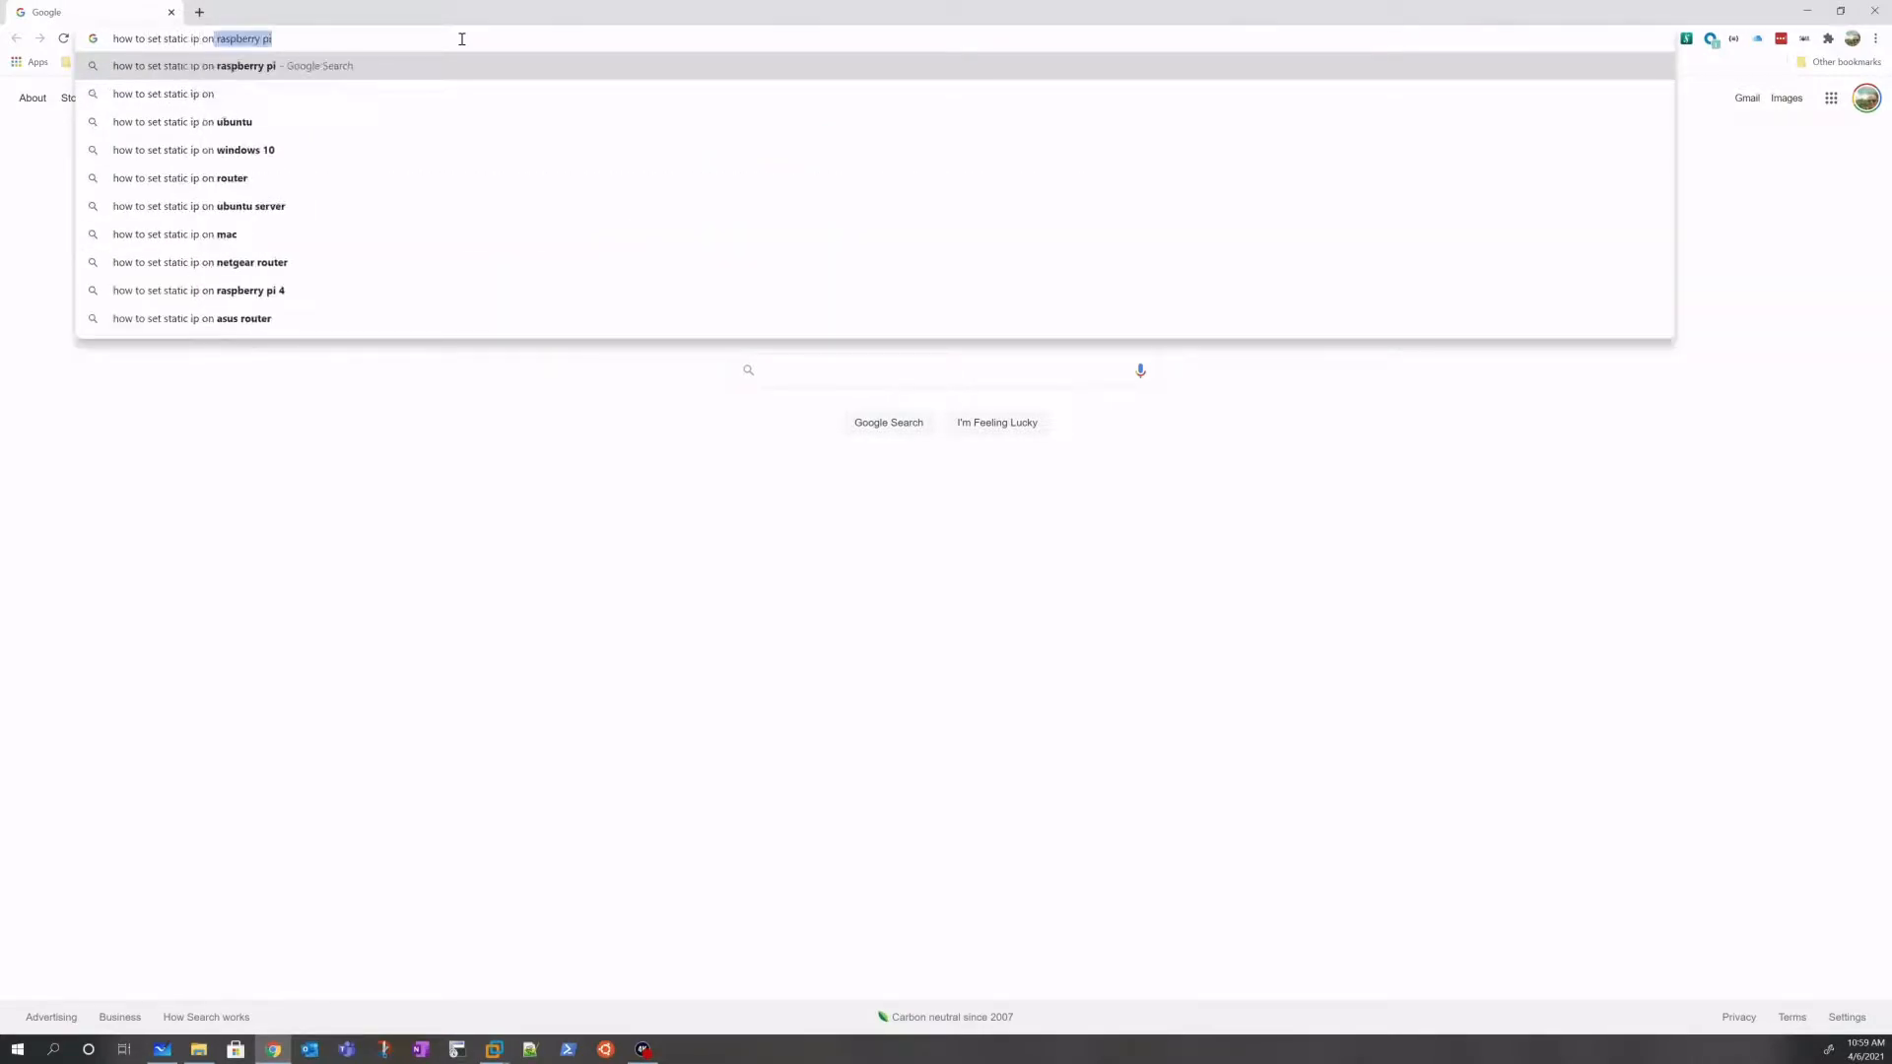
{"action": "type", "text": "ubuntu"}
{"action": "key", "text": "Return"}
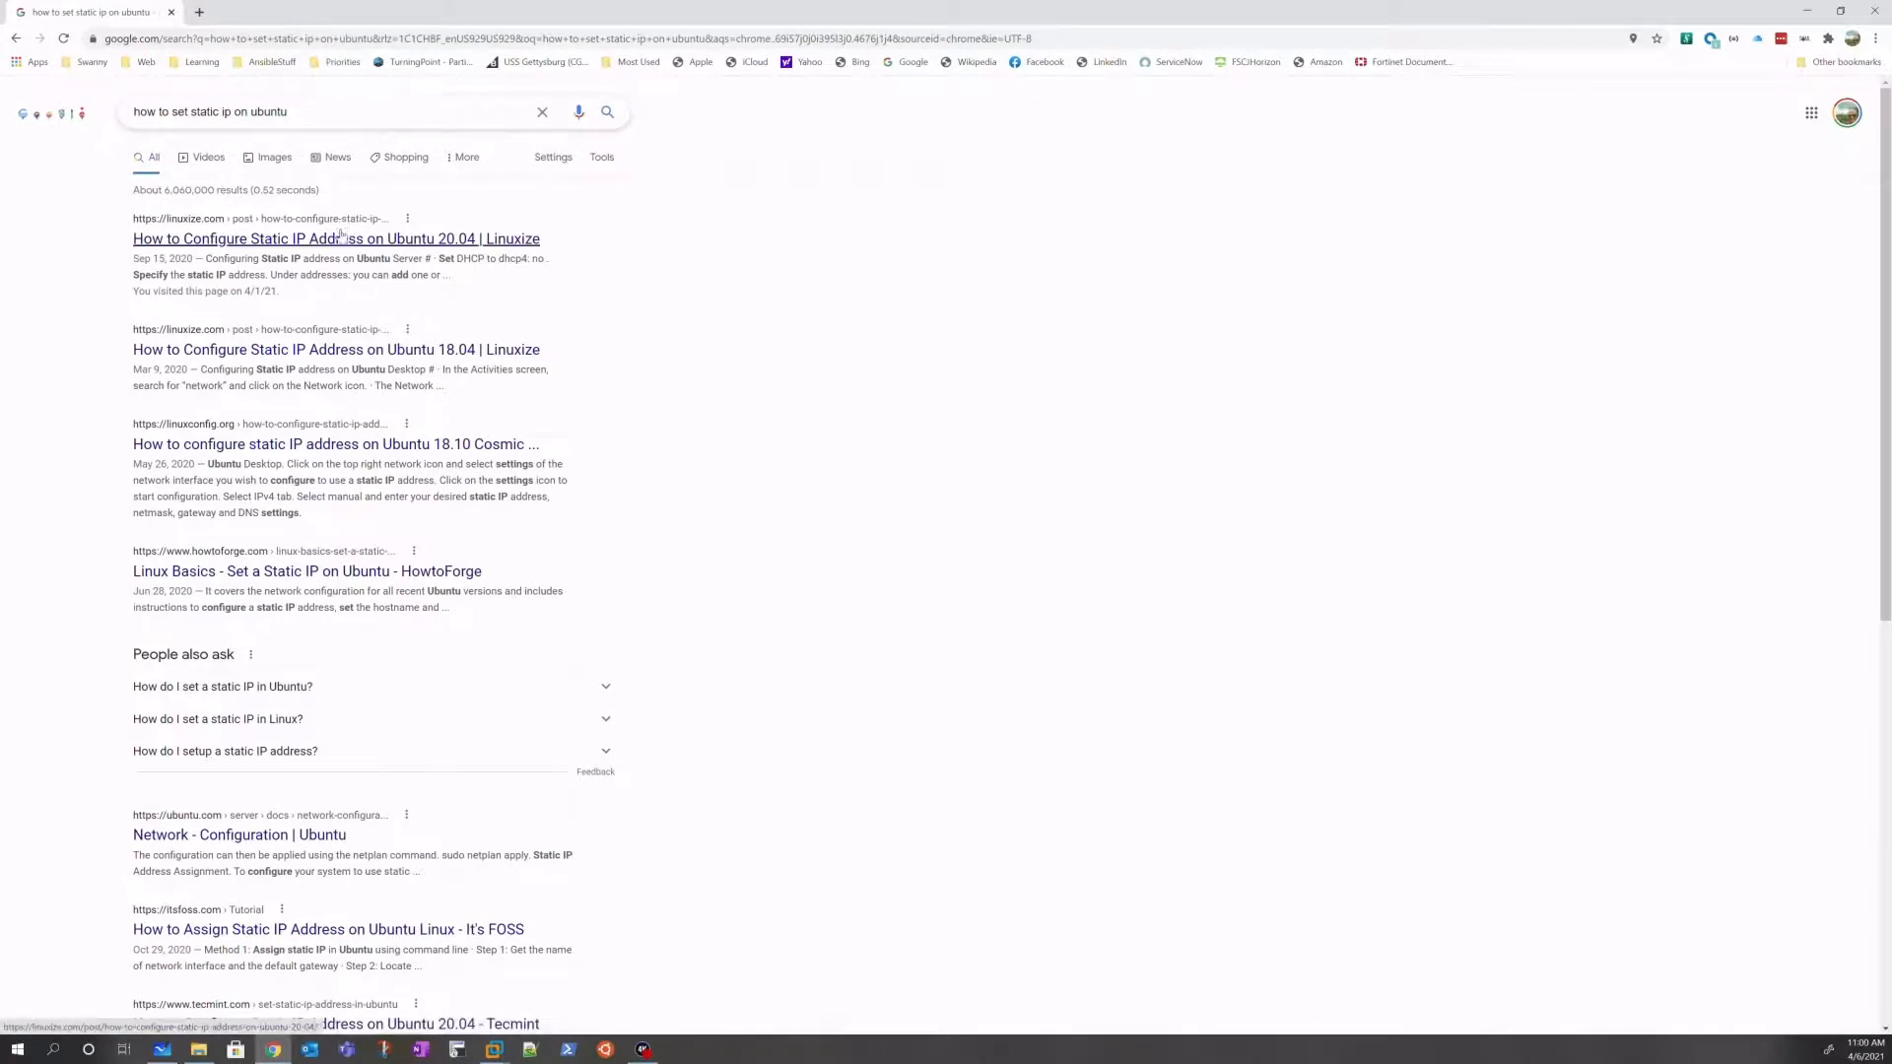
Step: Open the Linuxize Ubuntu 20.04 static IP result in a new tab, skipping the 18.04 one
{"action": "right_click", "coordinate": [343, 244]}
{"action": "left_click", "coordinate": [443, 253]}
{"action": "right_click", "coordinate": [348, 355]}
{"action": "left_click", "coordinate": [738, 411]}
Step: Read through the Linuxize Ubuntu 20.04 Netplan guide, then return to VMware Workstation
{"action": "left_click", "coordinate": [512, 245]}
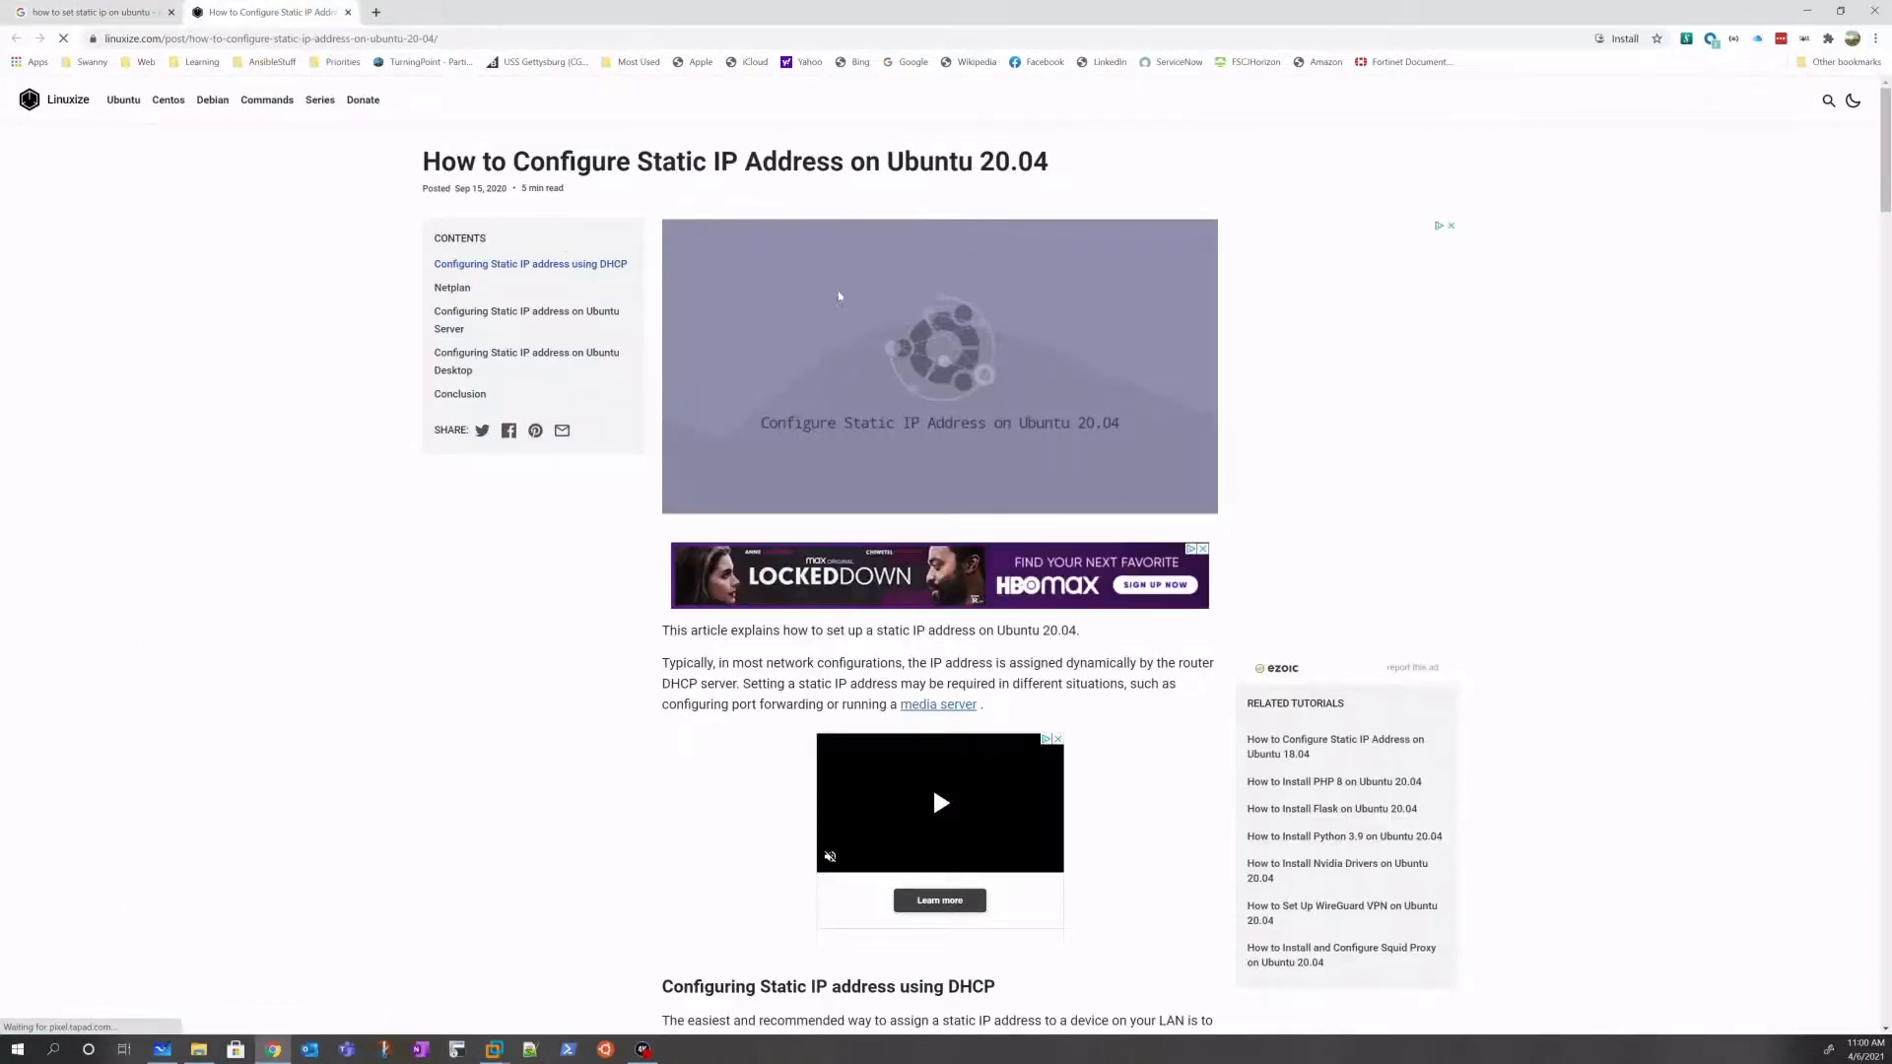
{"action": "scroll", "coordinate": [751, 690], "scroll_direction": "down", "scroll_amount": 6}
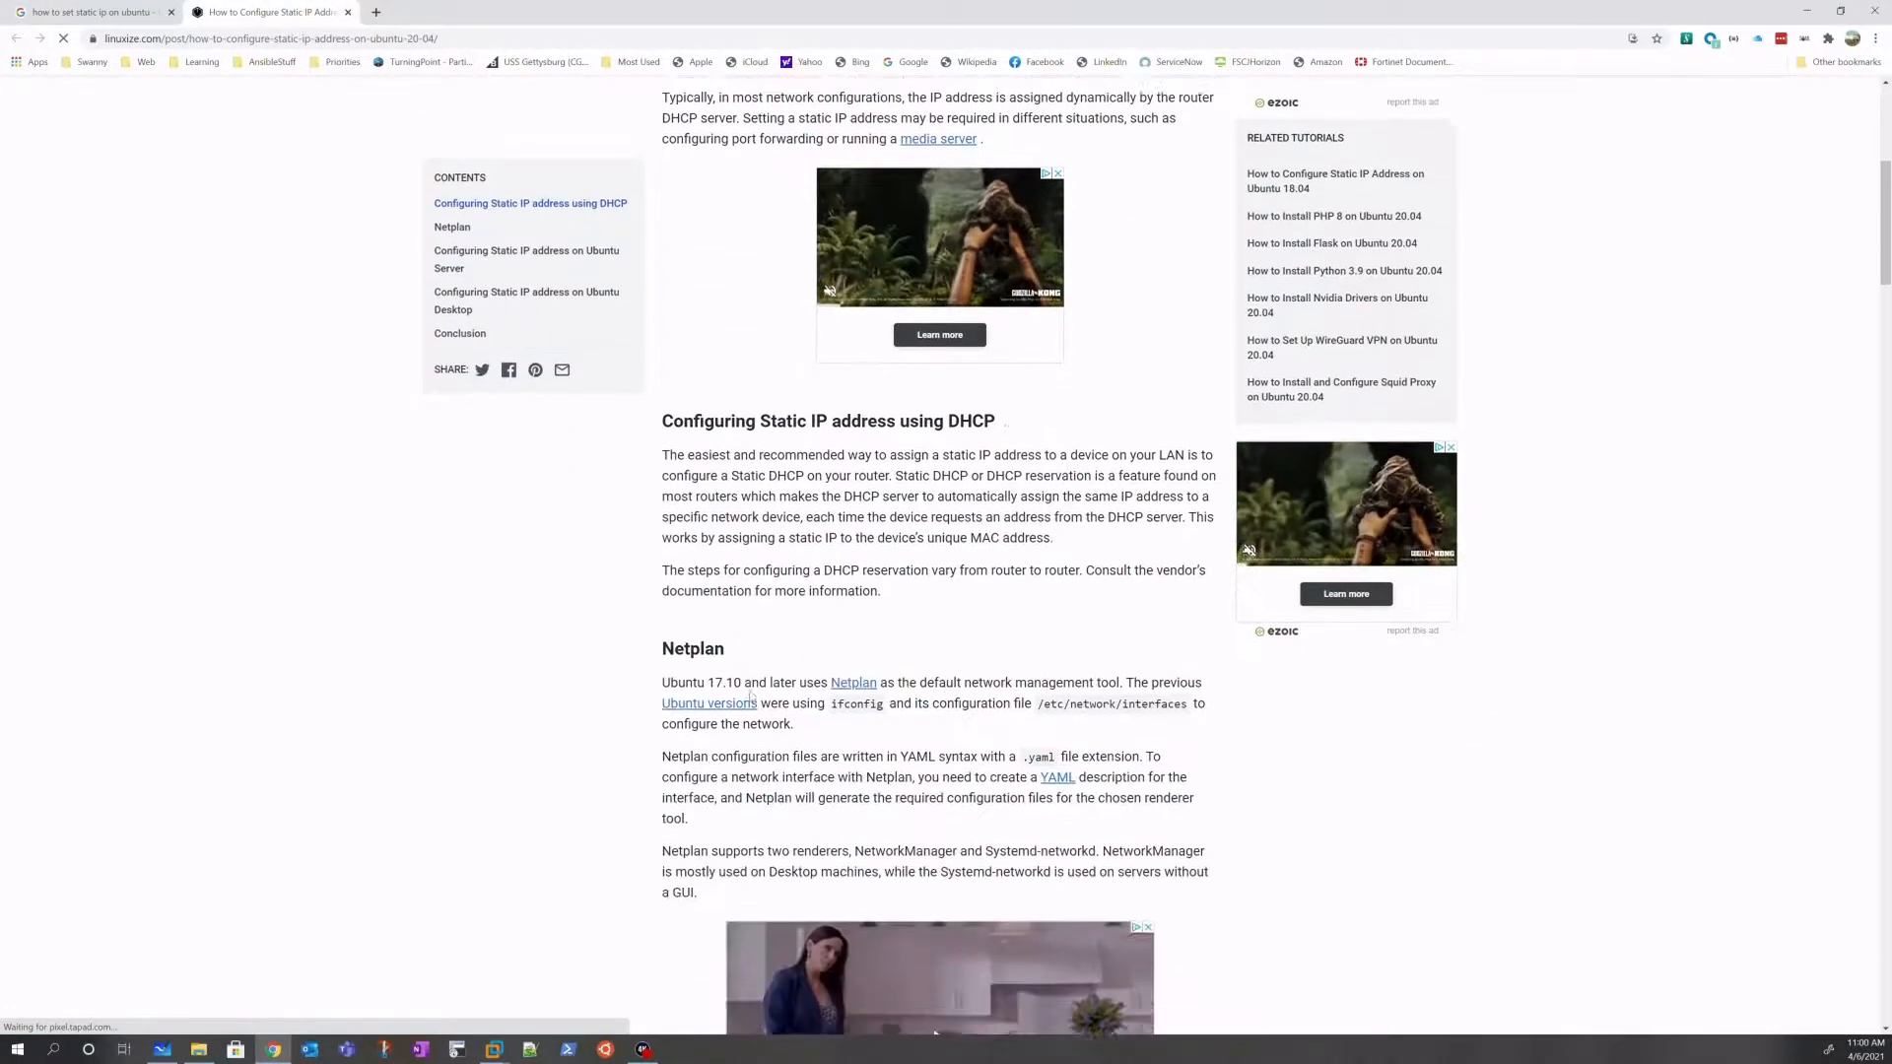
{"action": "scroll", "coordinate": [751, 695], "scroll_direction": "down", "scroll_amount": 5}
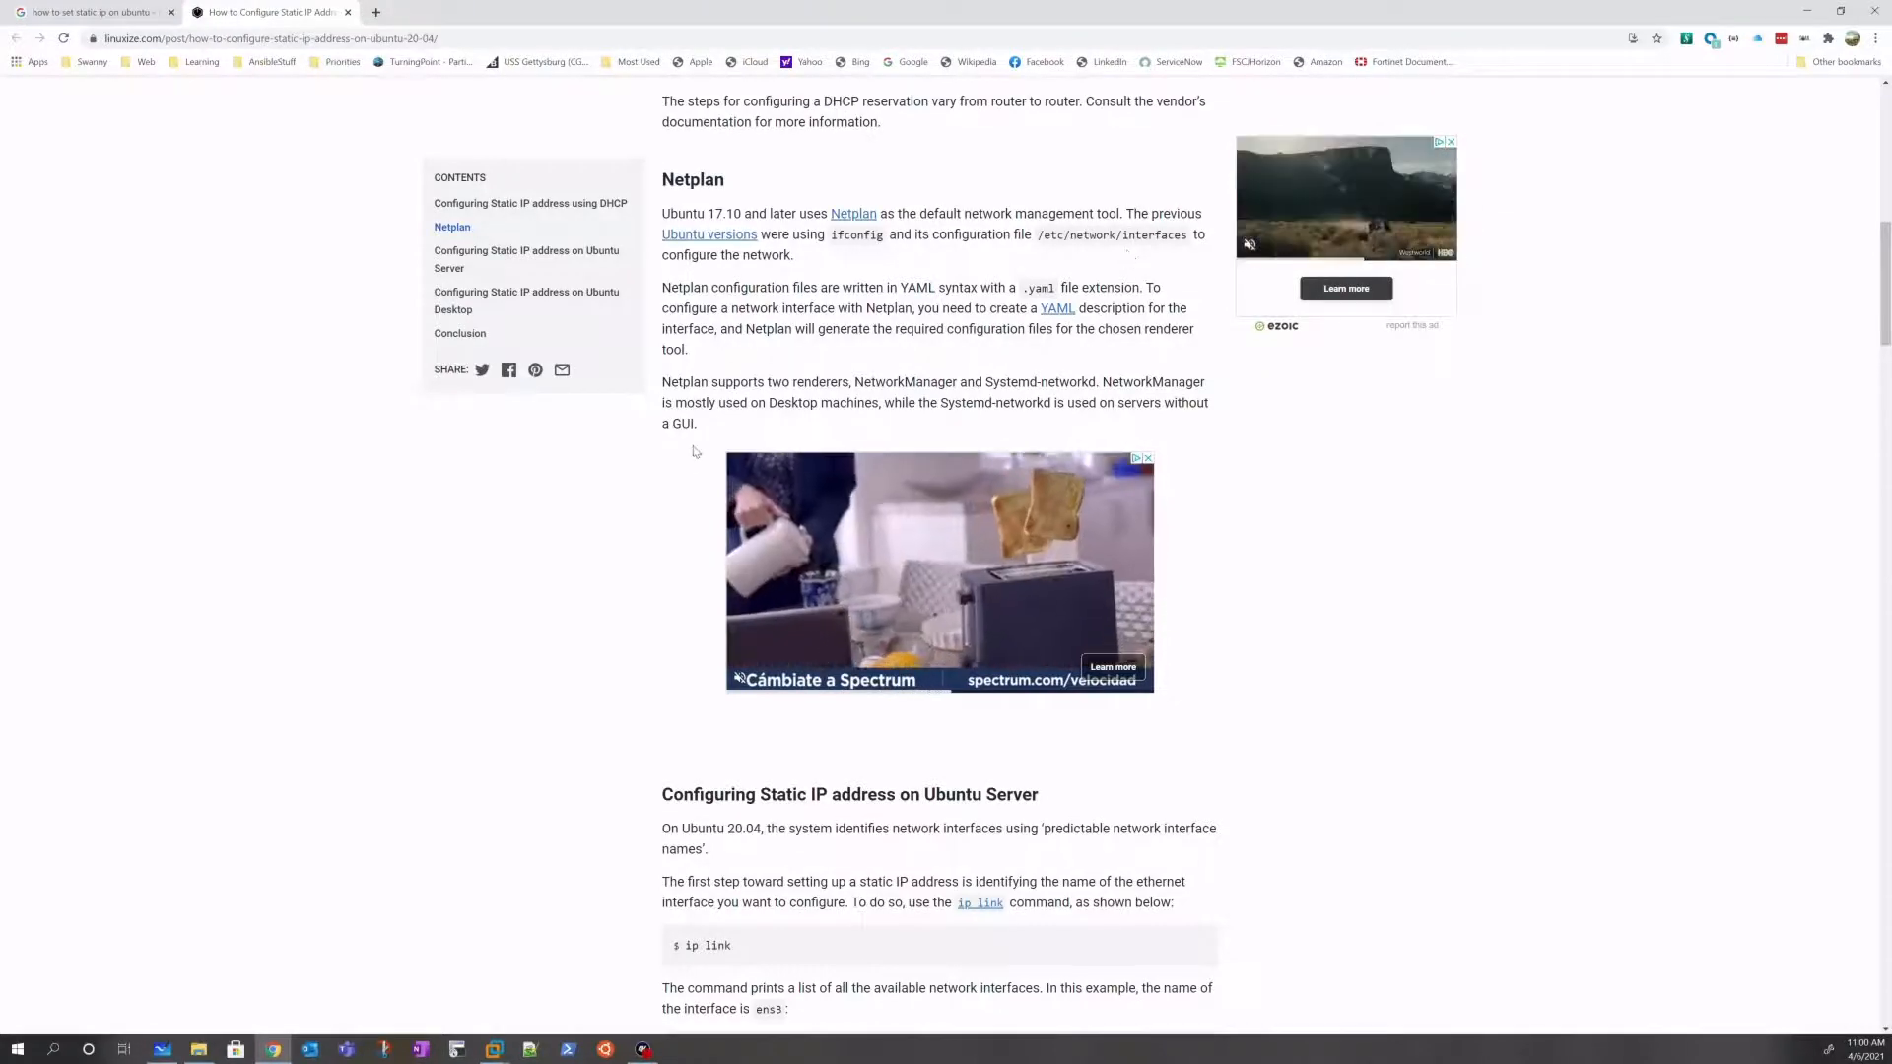
{"action": "scroll", "coordinate": [694, 452], "scroll_direction": "down", "scroll_amount": 5}
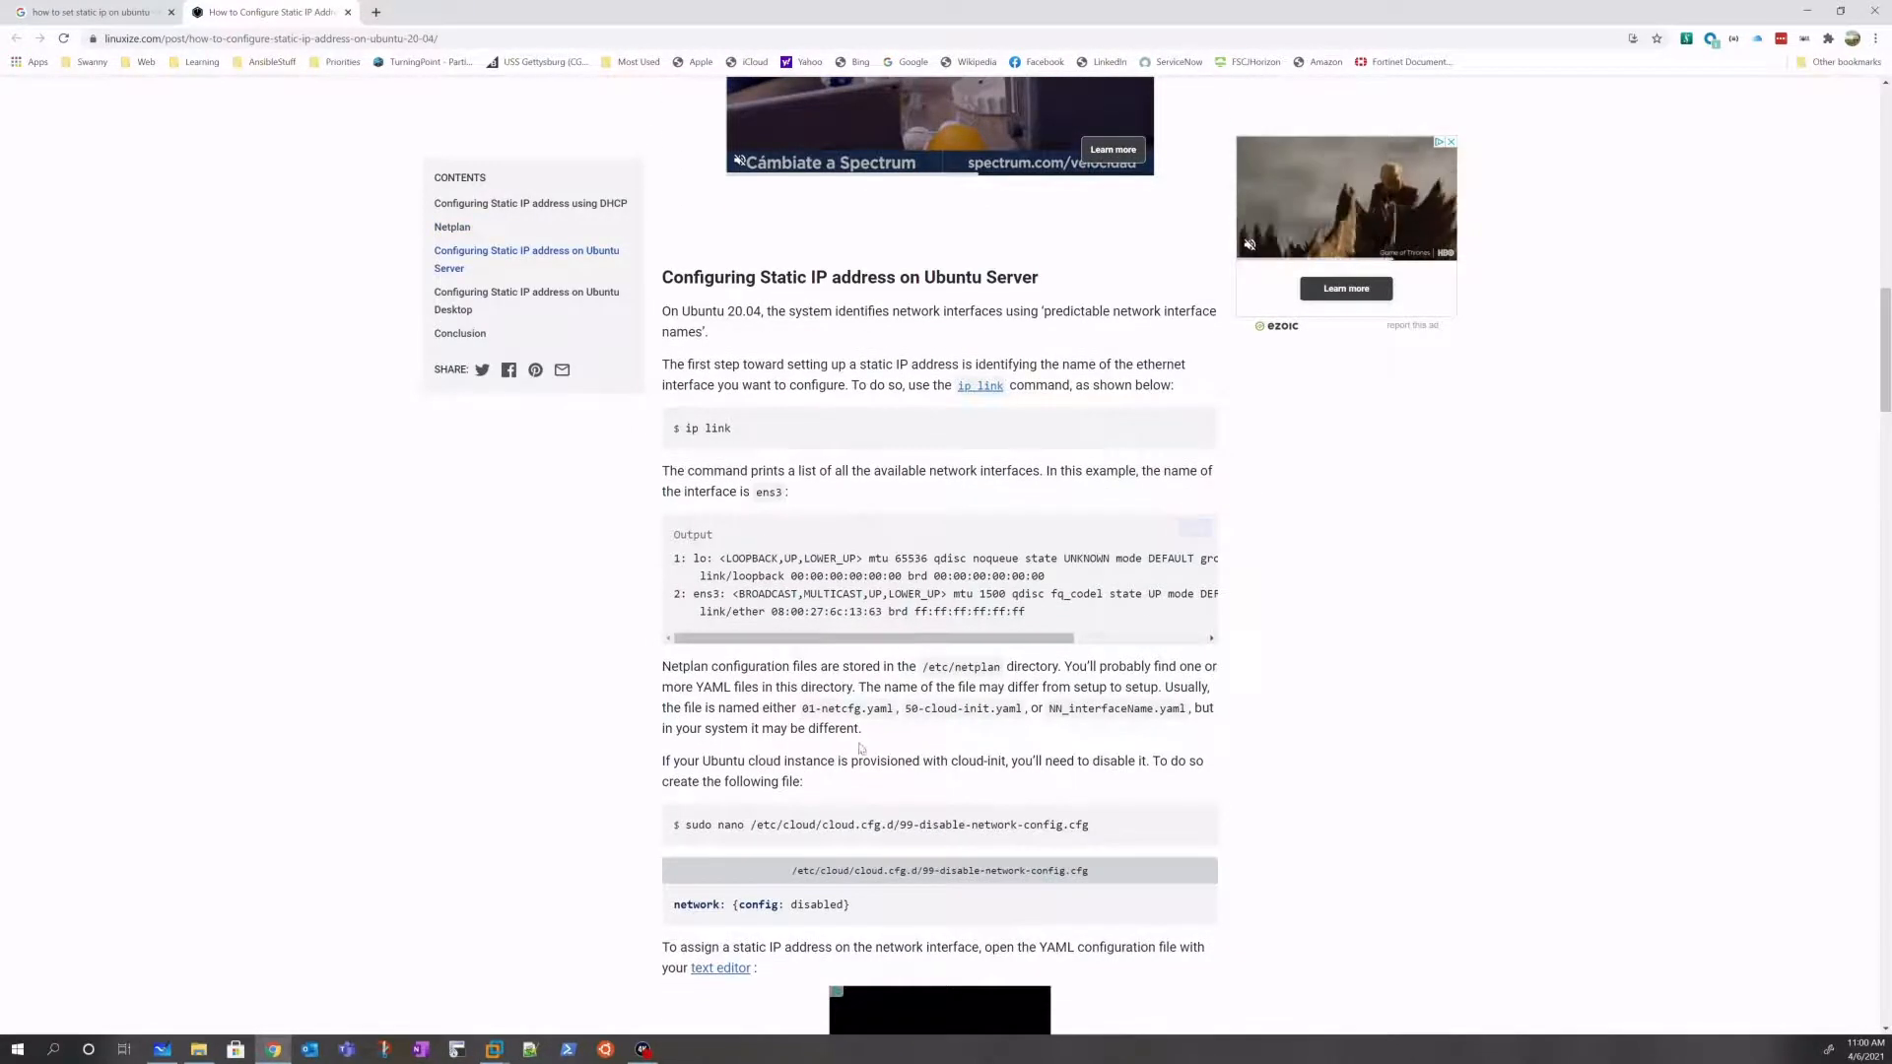
{"action": "scroll", "coordinate": [860, 749], "scroll_direction": "down", "scroll_amount": 2}
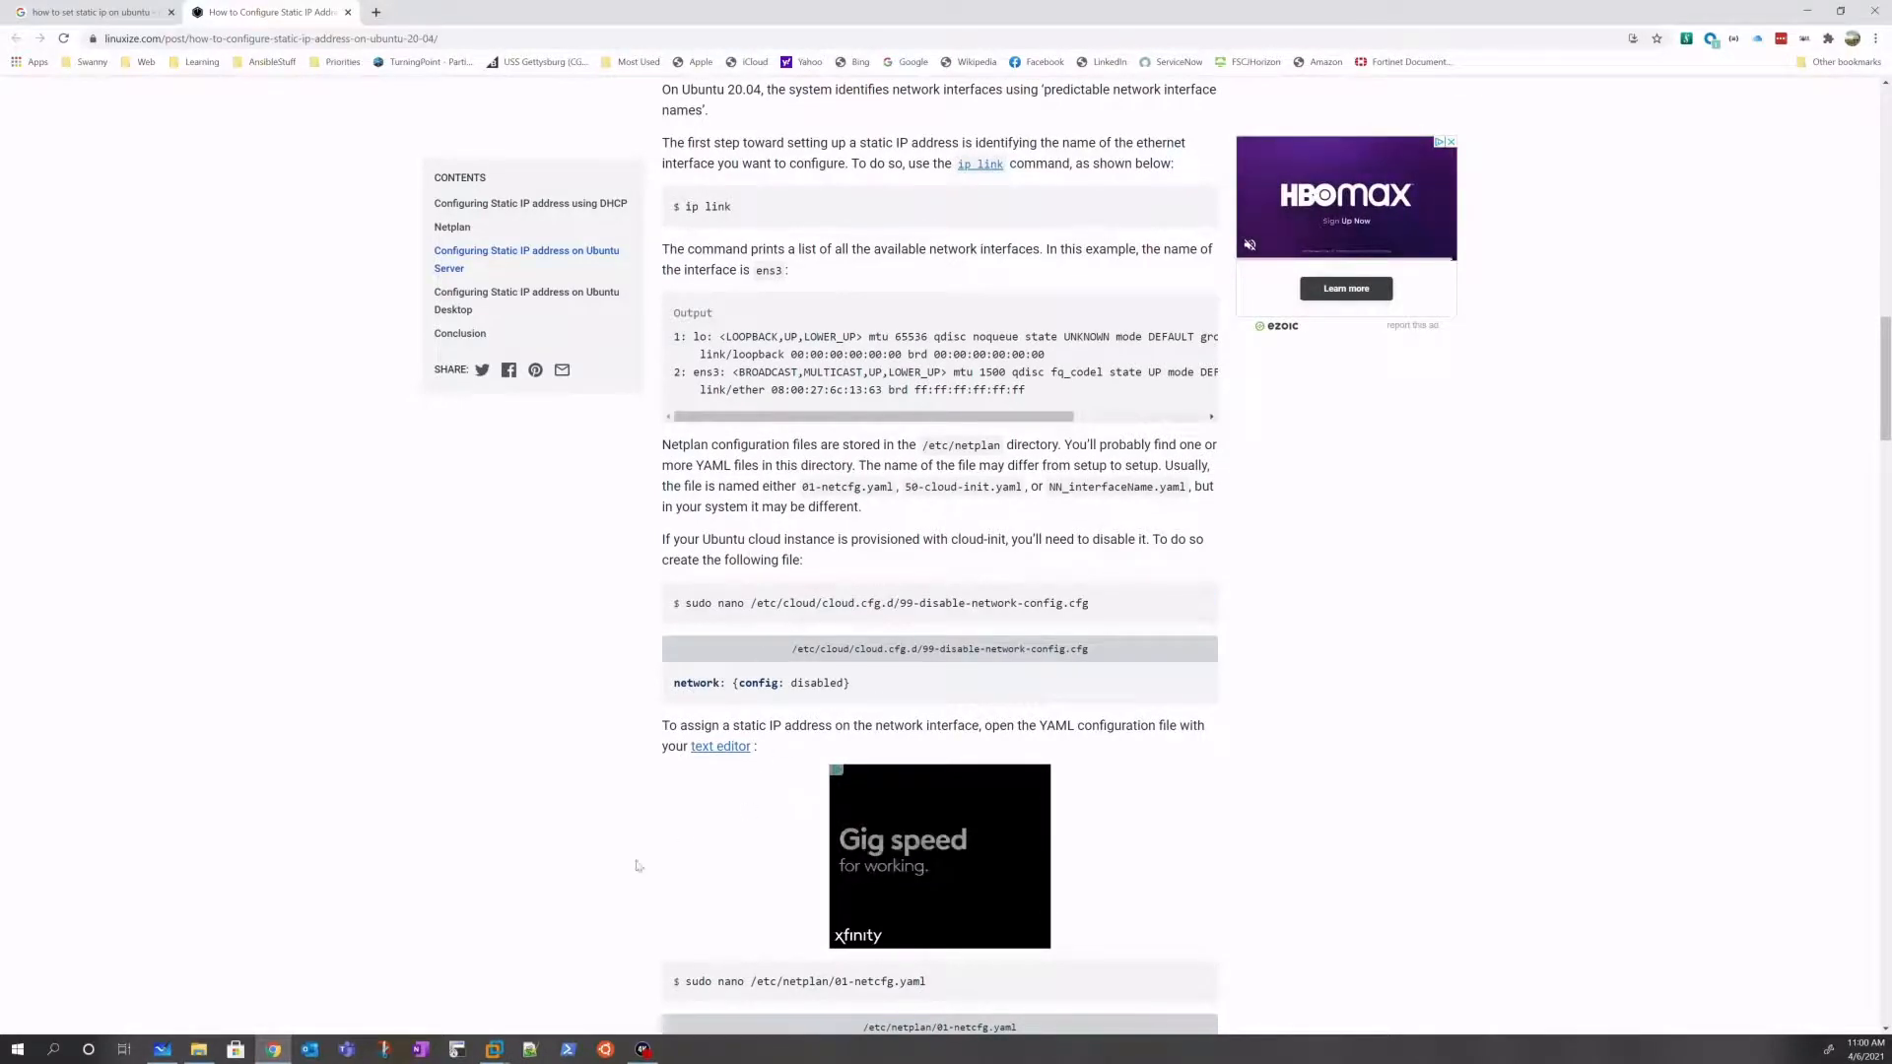
{"action": "mouse_move", "coordinate": [492, 1057]}
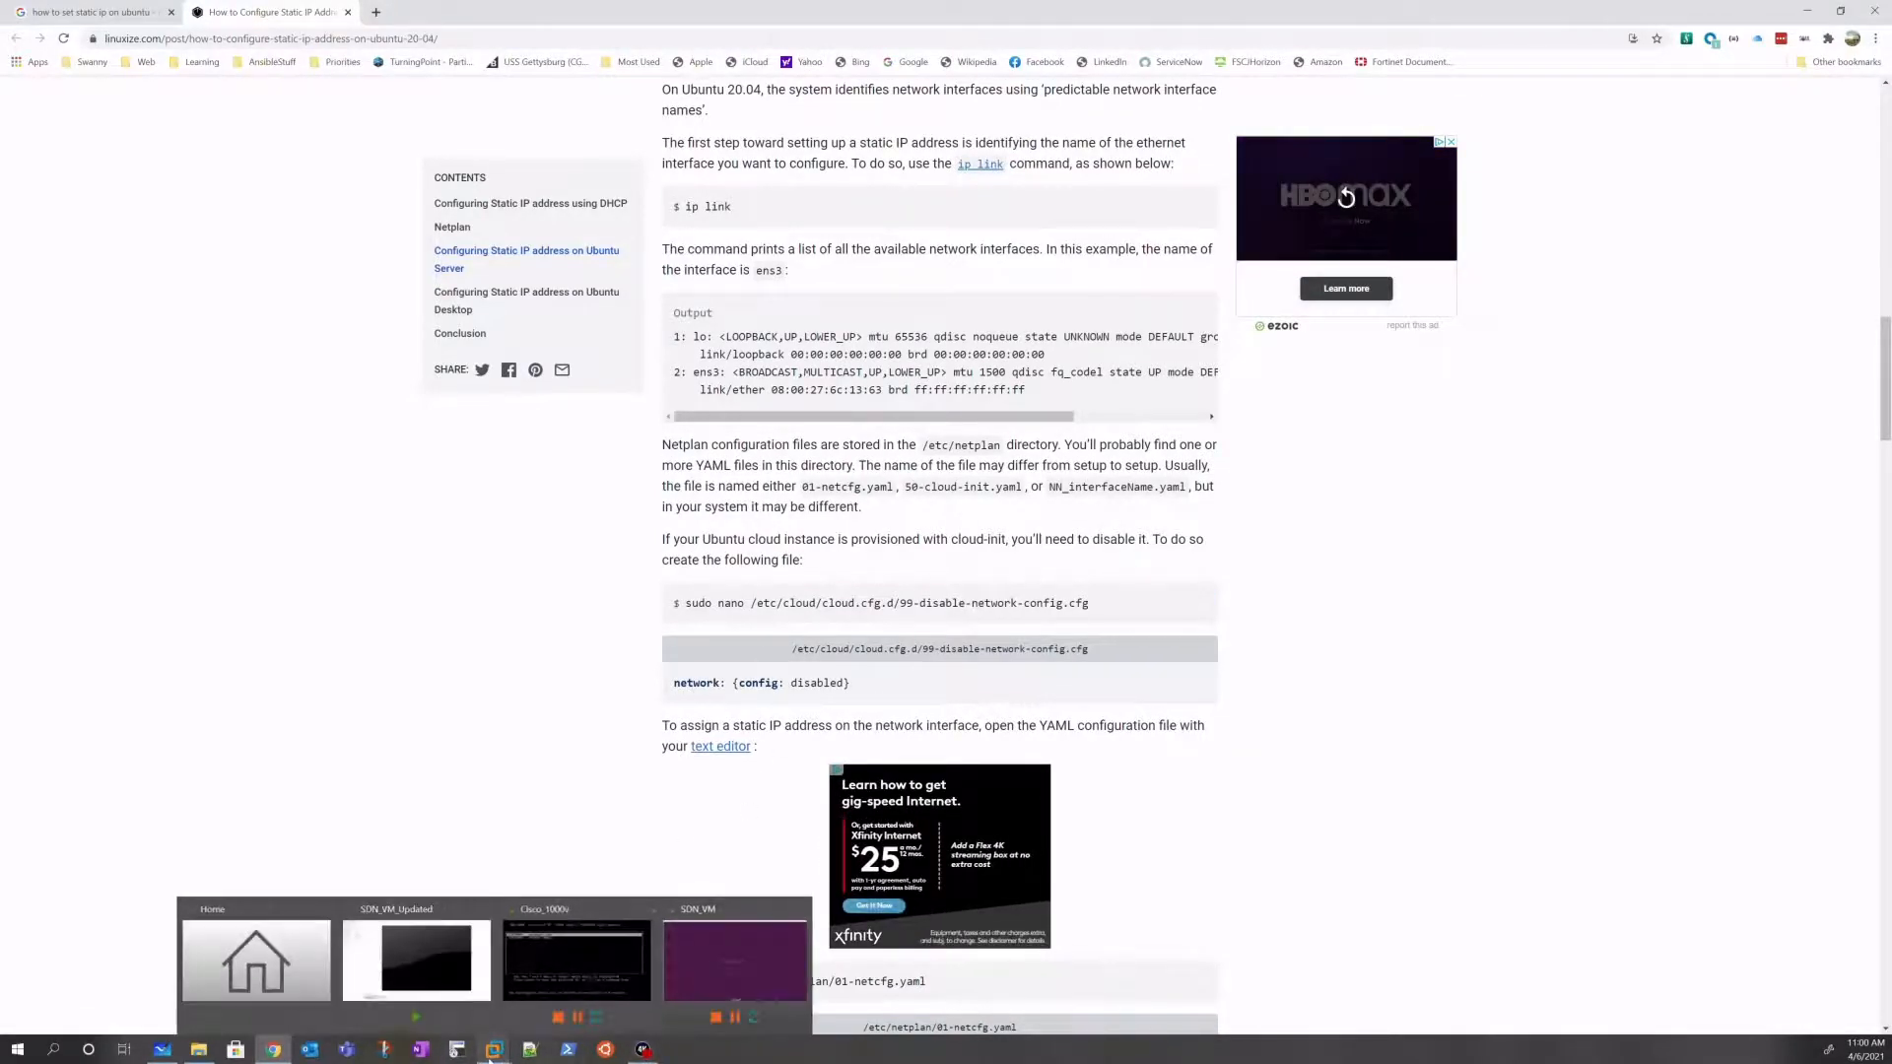
{"action": "left_click", "coordinate": [494, 1055]}
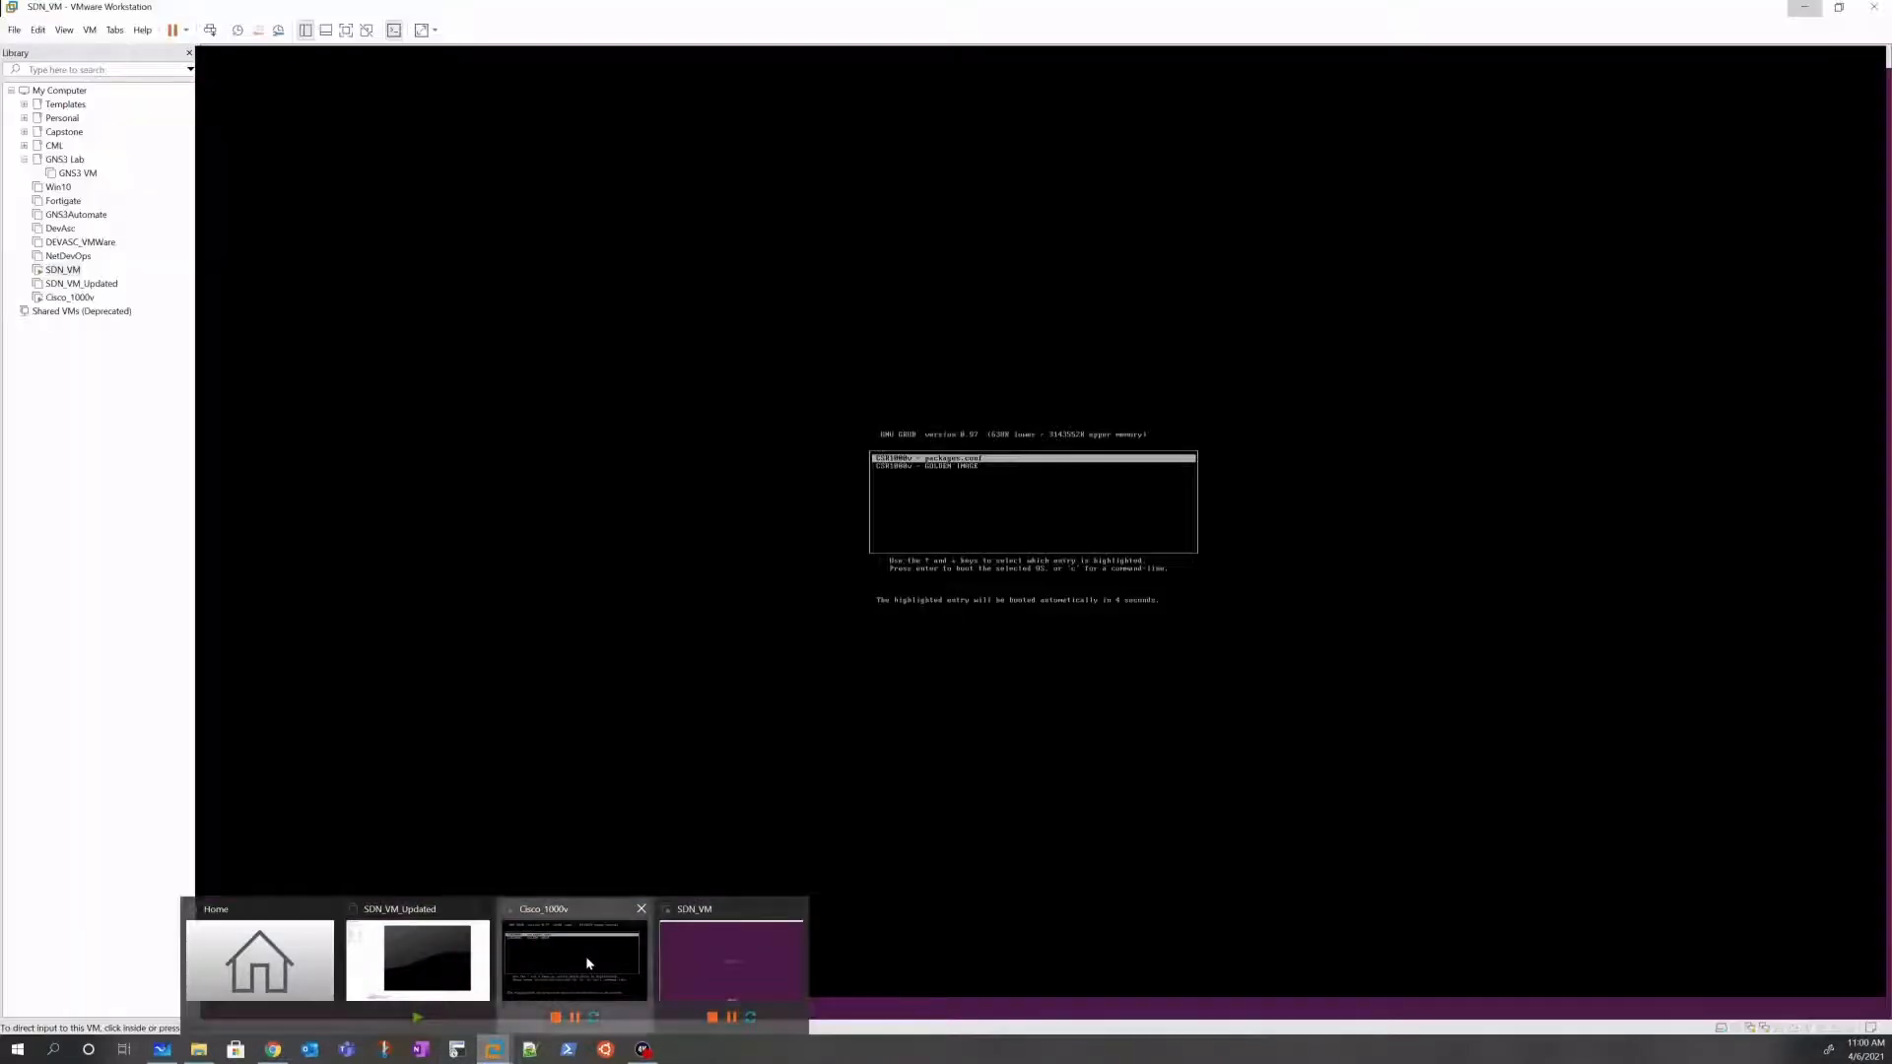
Step: Log in to SDN_VM as the SDN user with the account password, then release input
{"action": "left_click", "coordinate": [586, 956]}
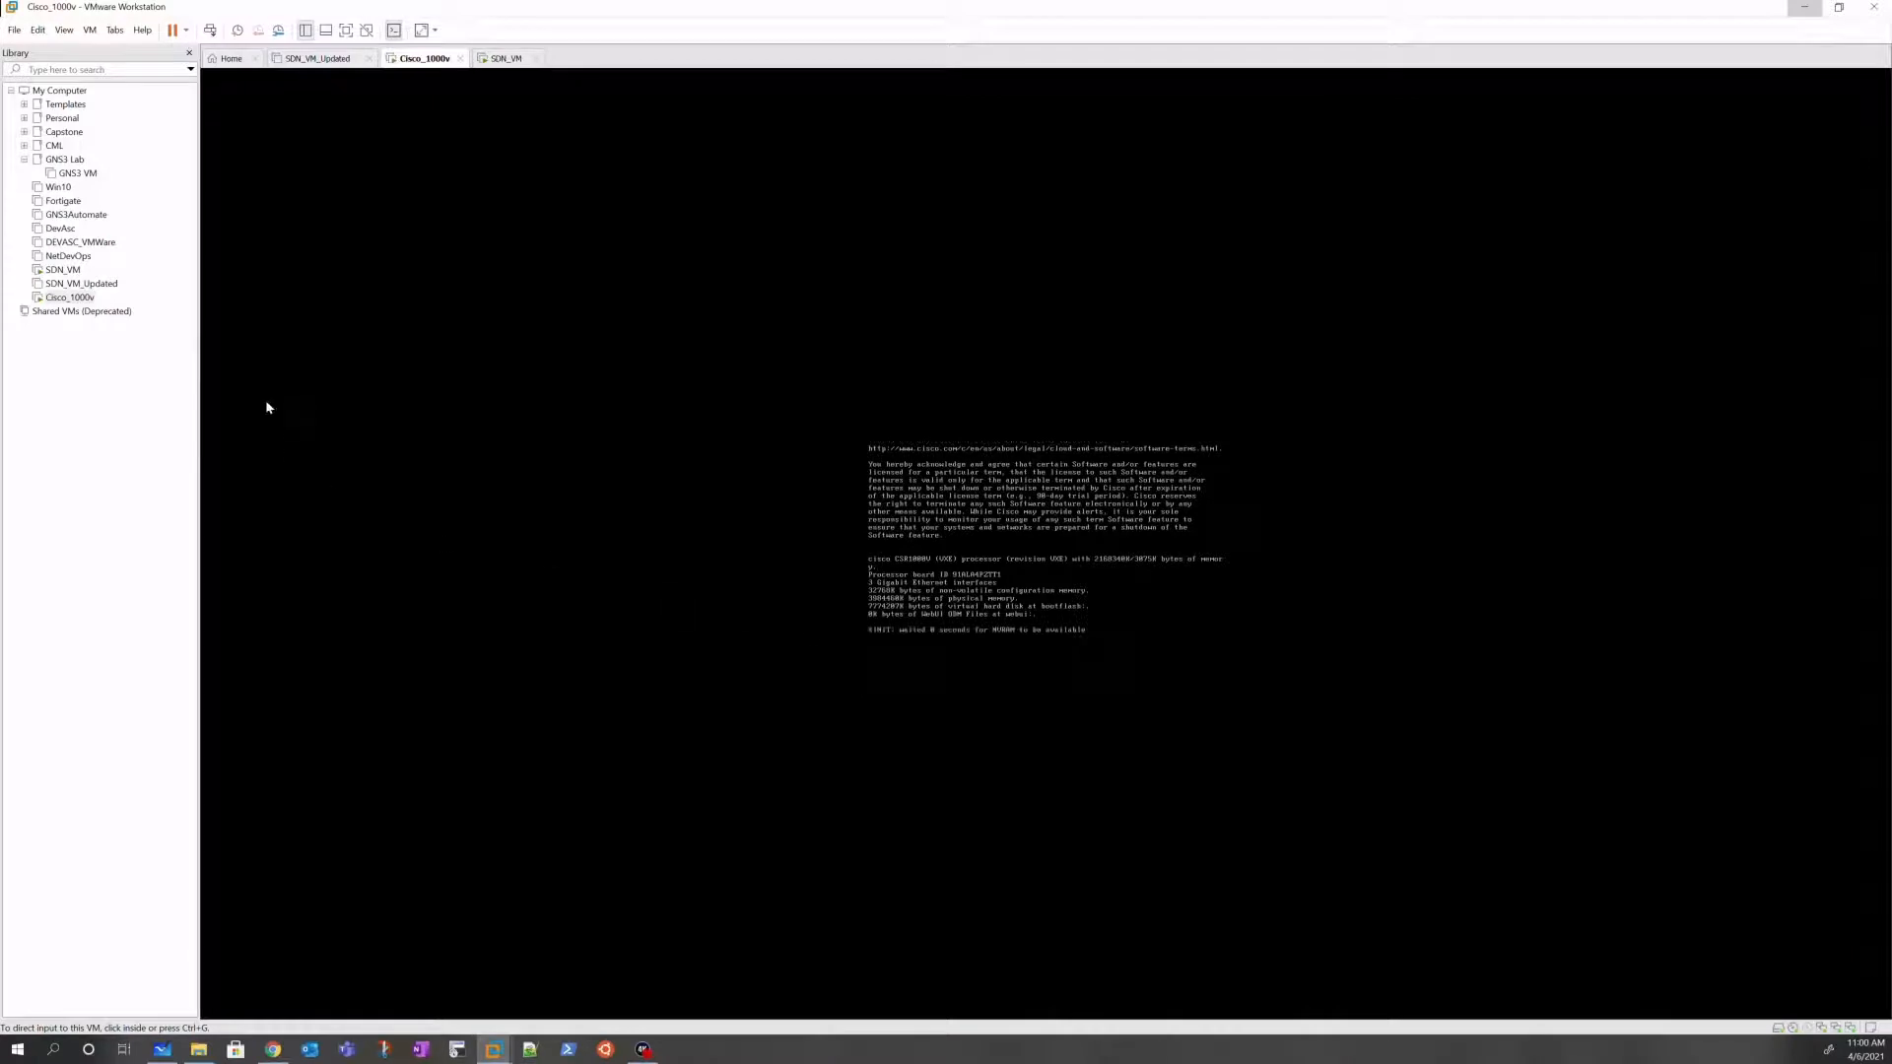
{"action": "left_click", "coordinate": [62, 269]}
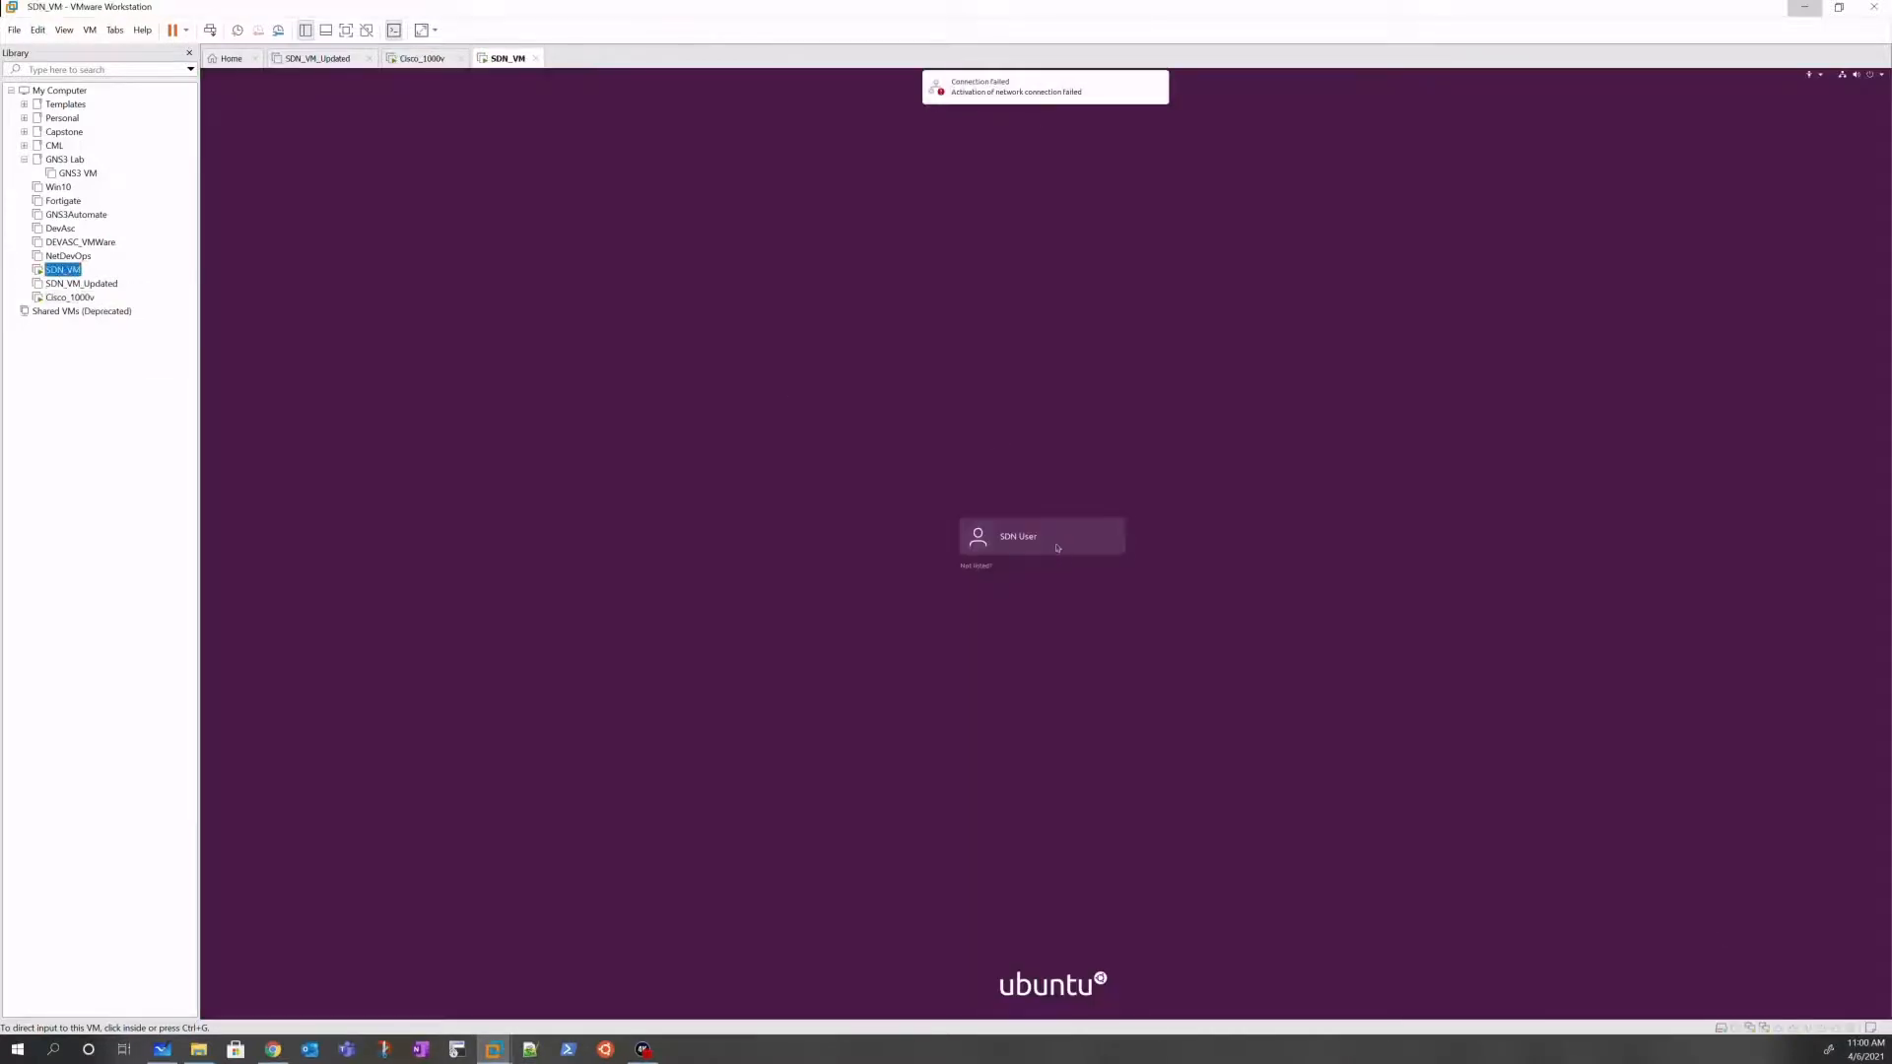
{"action": "left_click", "coordinate": [1063, 545]}
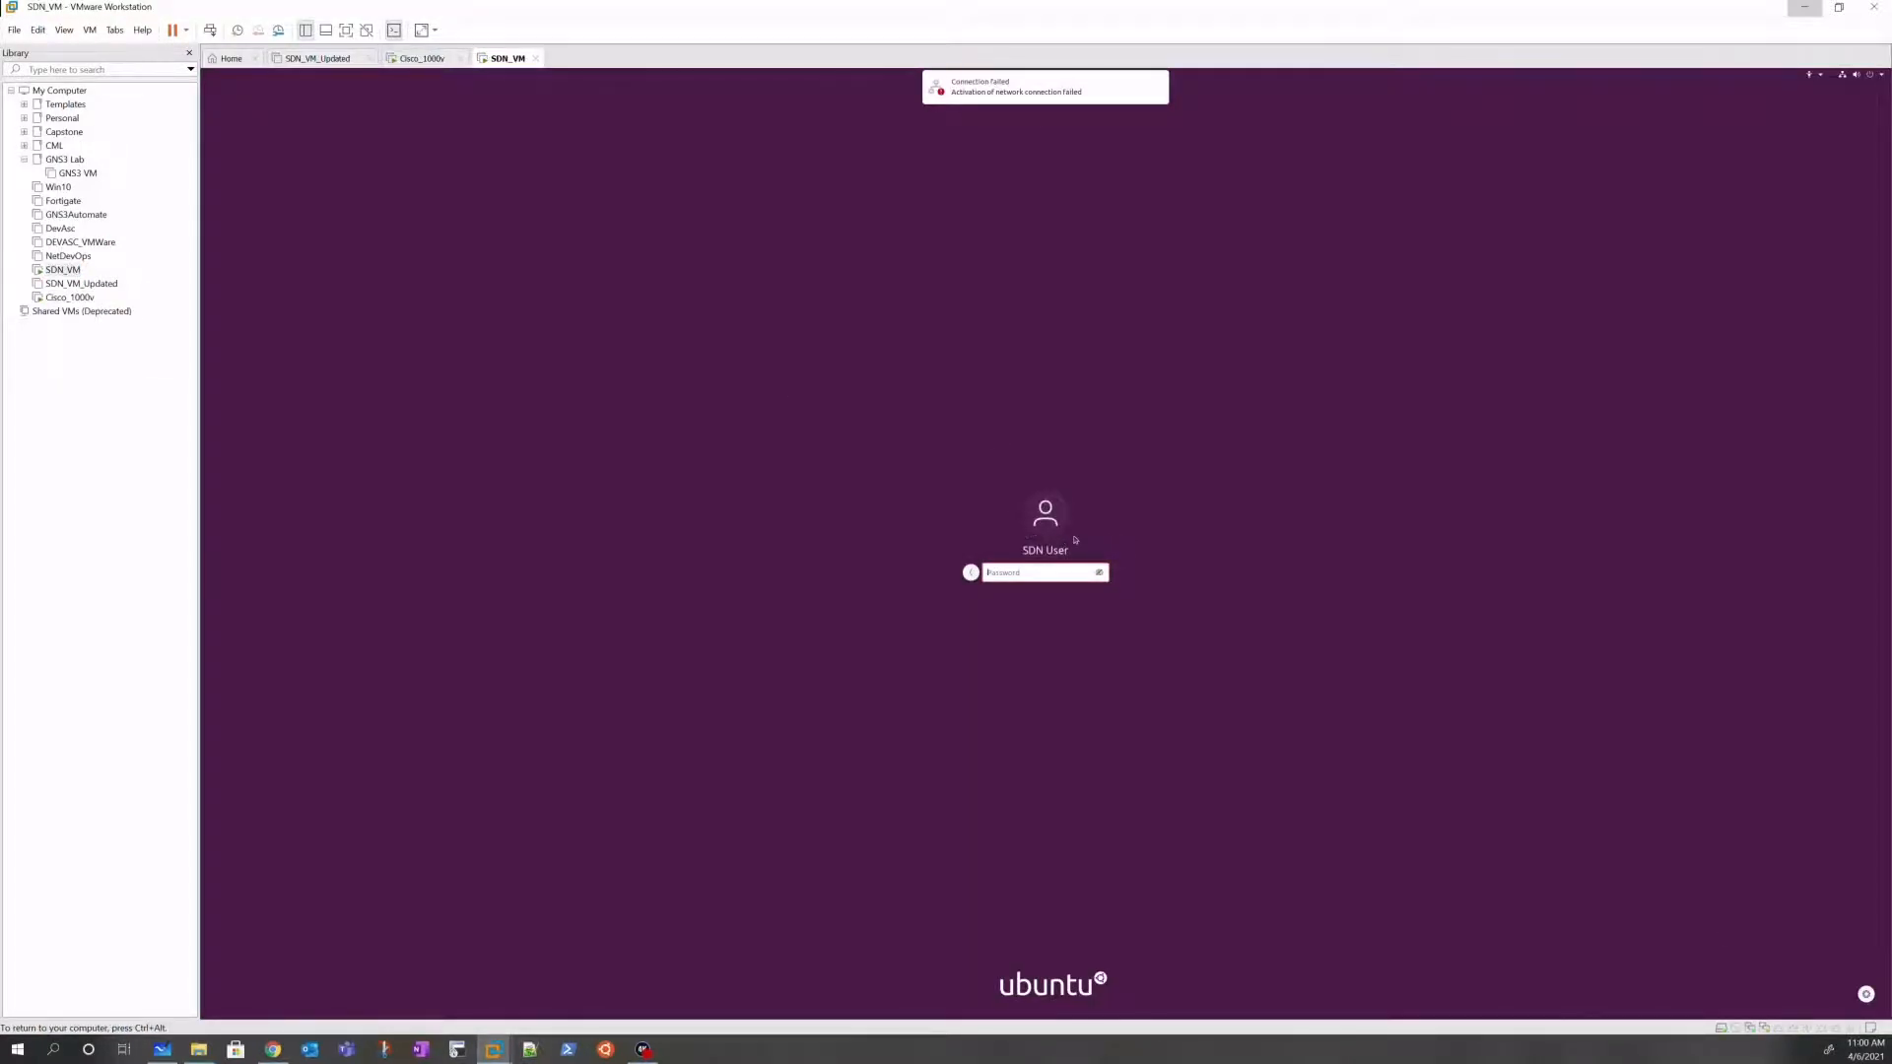
{"action": "type", "text": "•••••"}
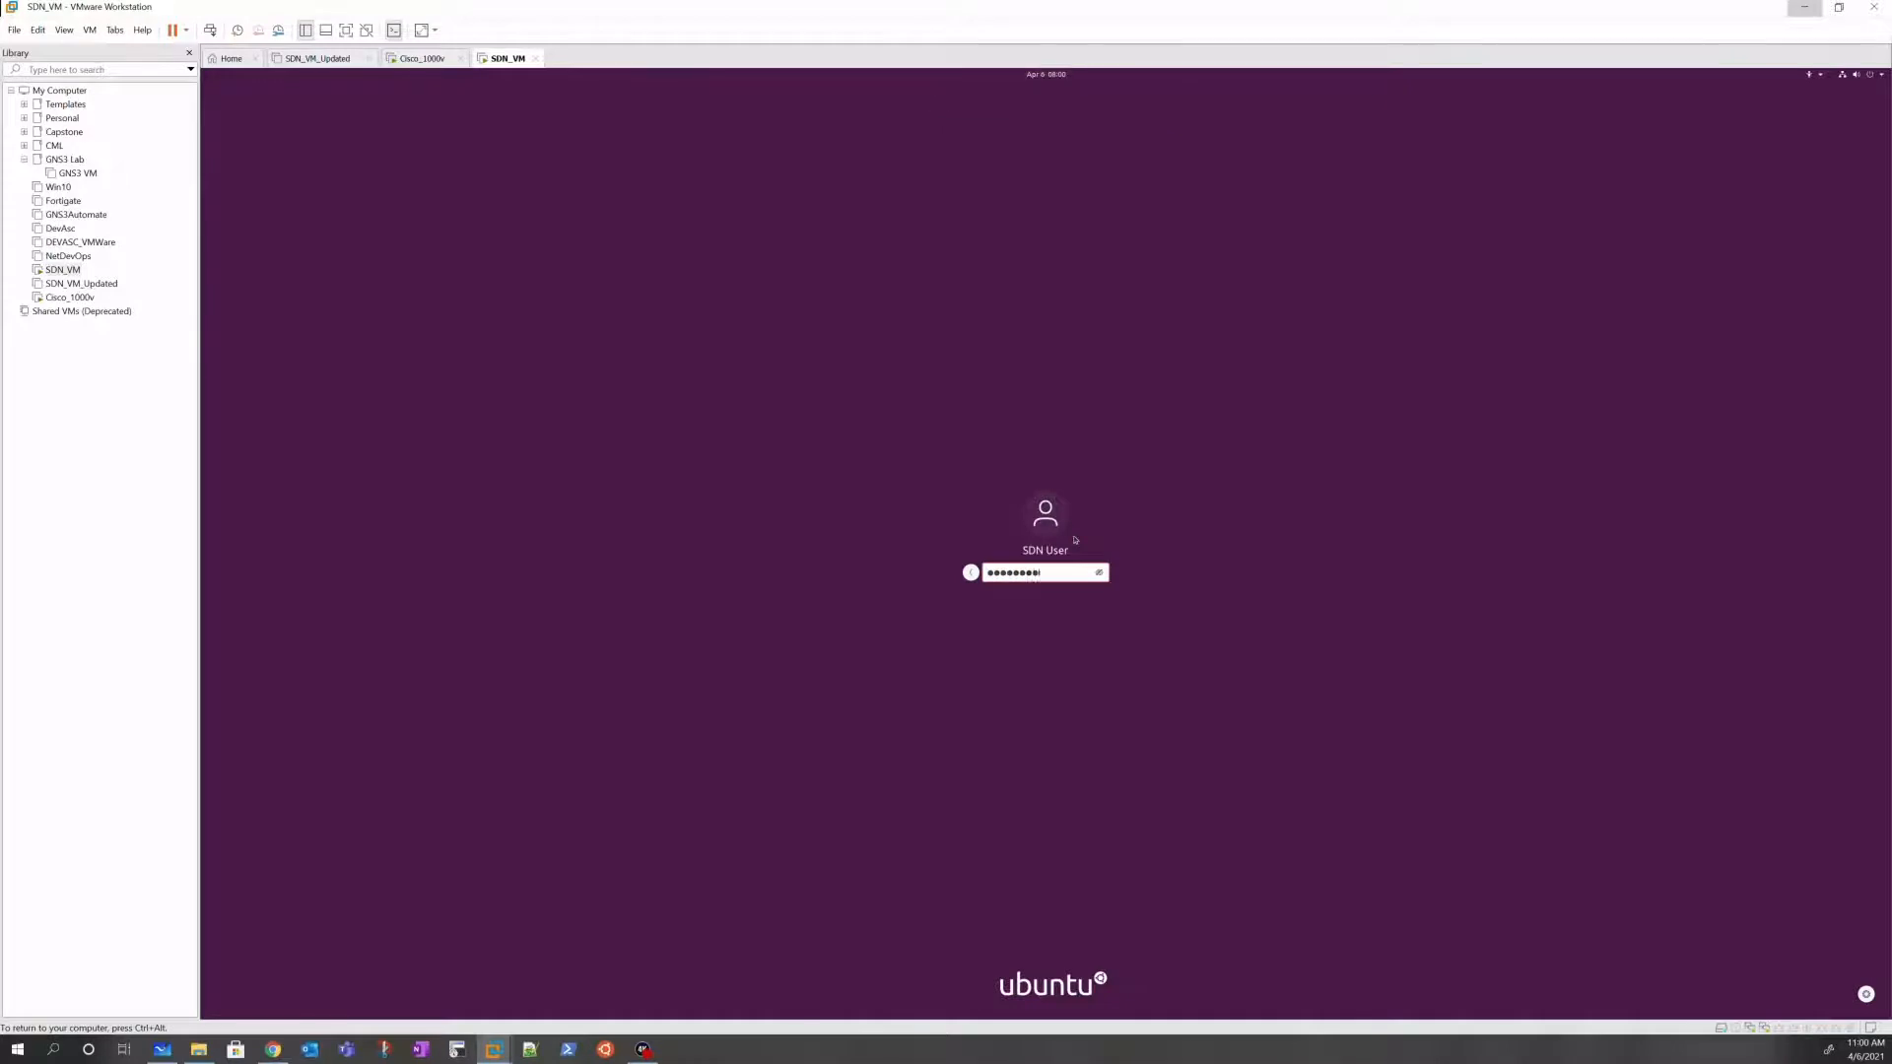
{"action": "key", "text": "Return"}
{"action": "key", "text": "Return"}
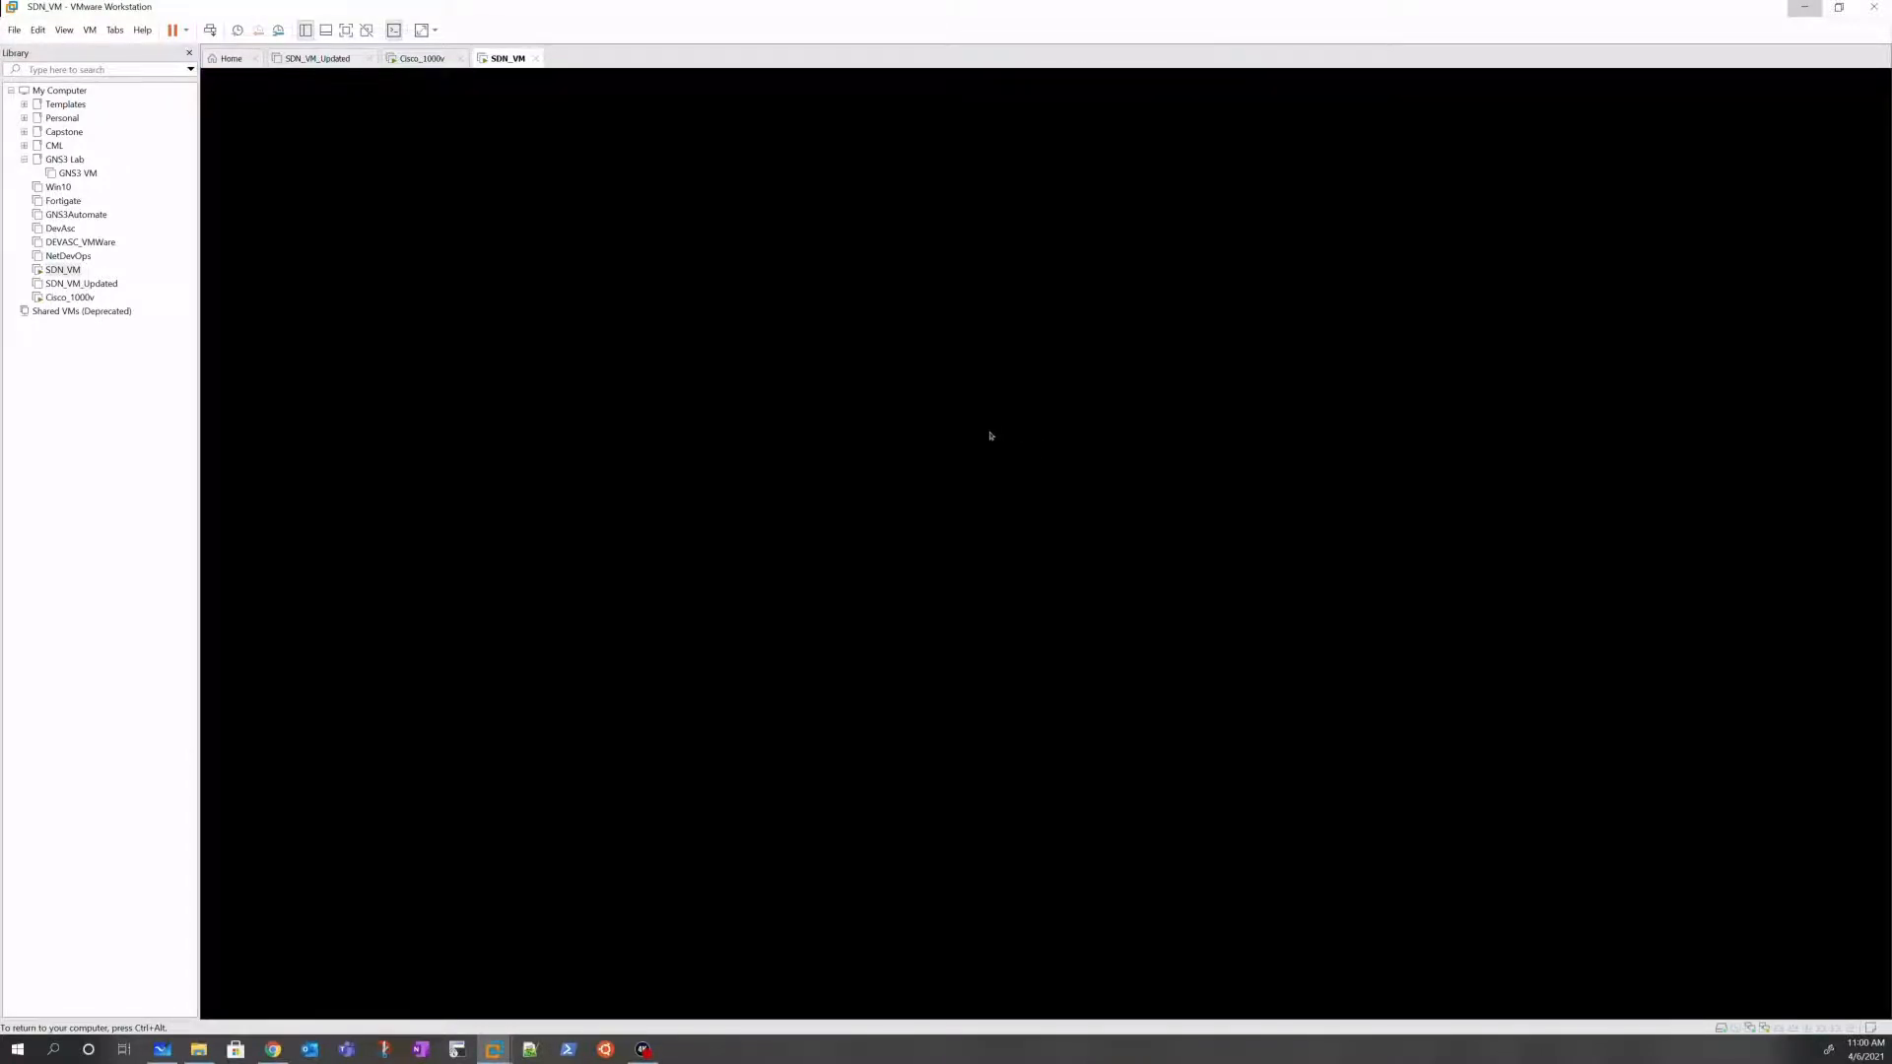
{"action": "key", "text": "ctrl+alt"}
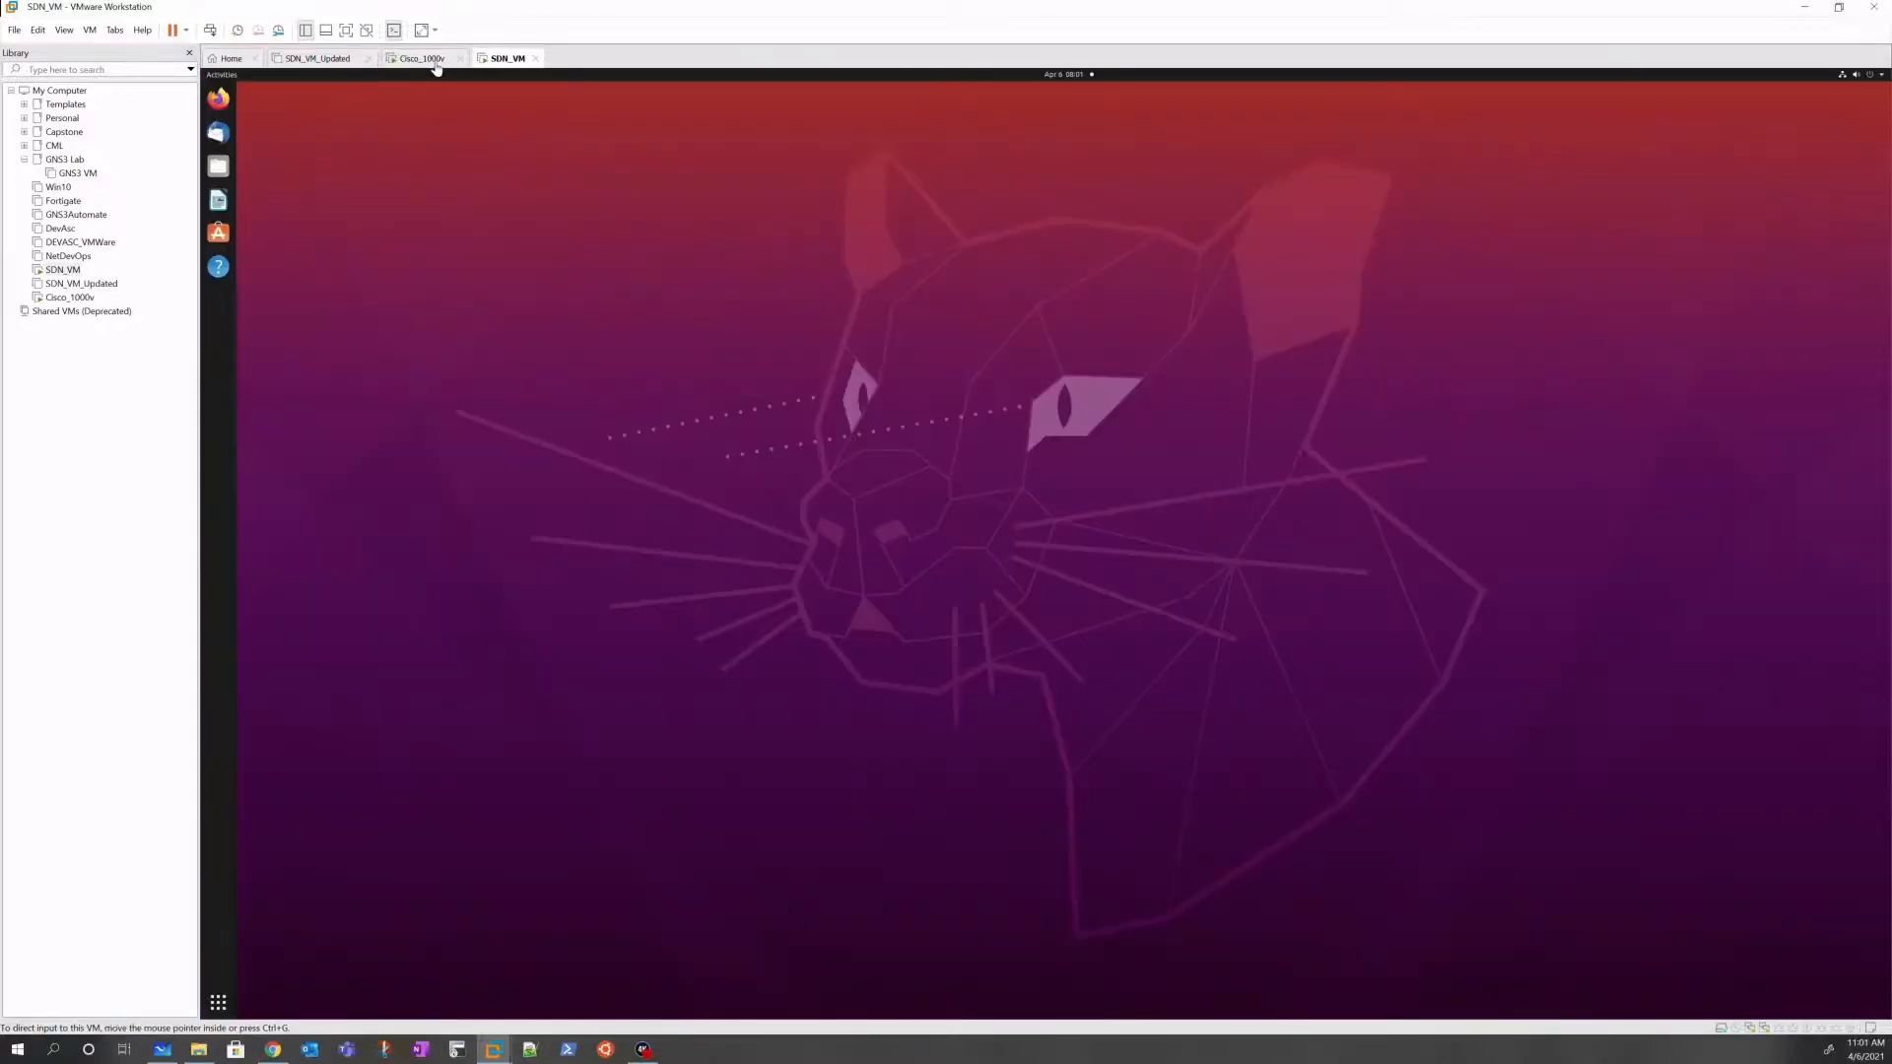
Step: Enter privileged mode with 'en' on the Cisco_1000v console, then go back to SDN_VM
{"action": "left_click", "coordinate": [436, 63]}
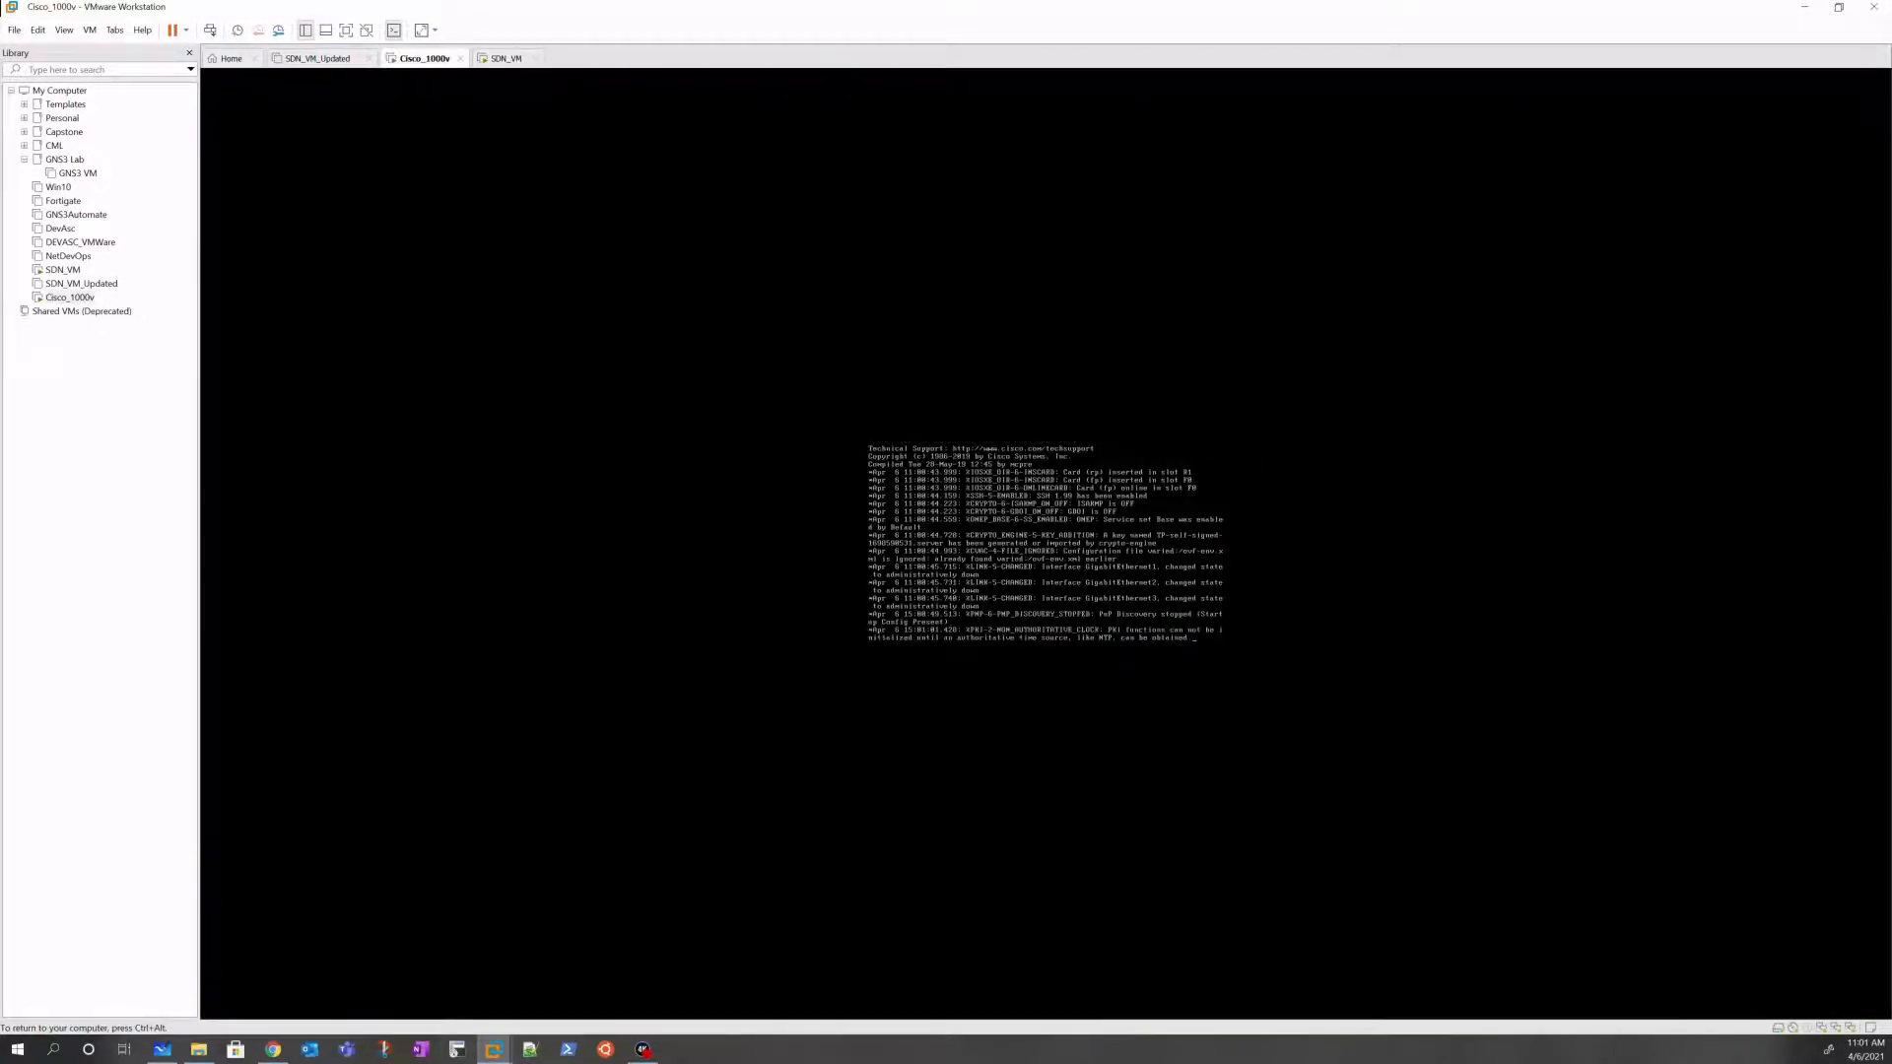
{"action": "key", "text": "Return"}
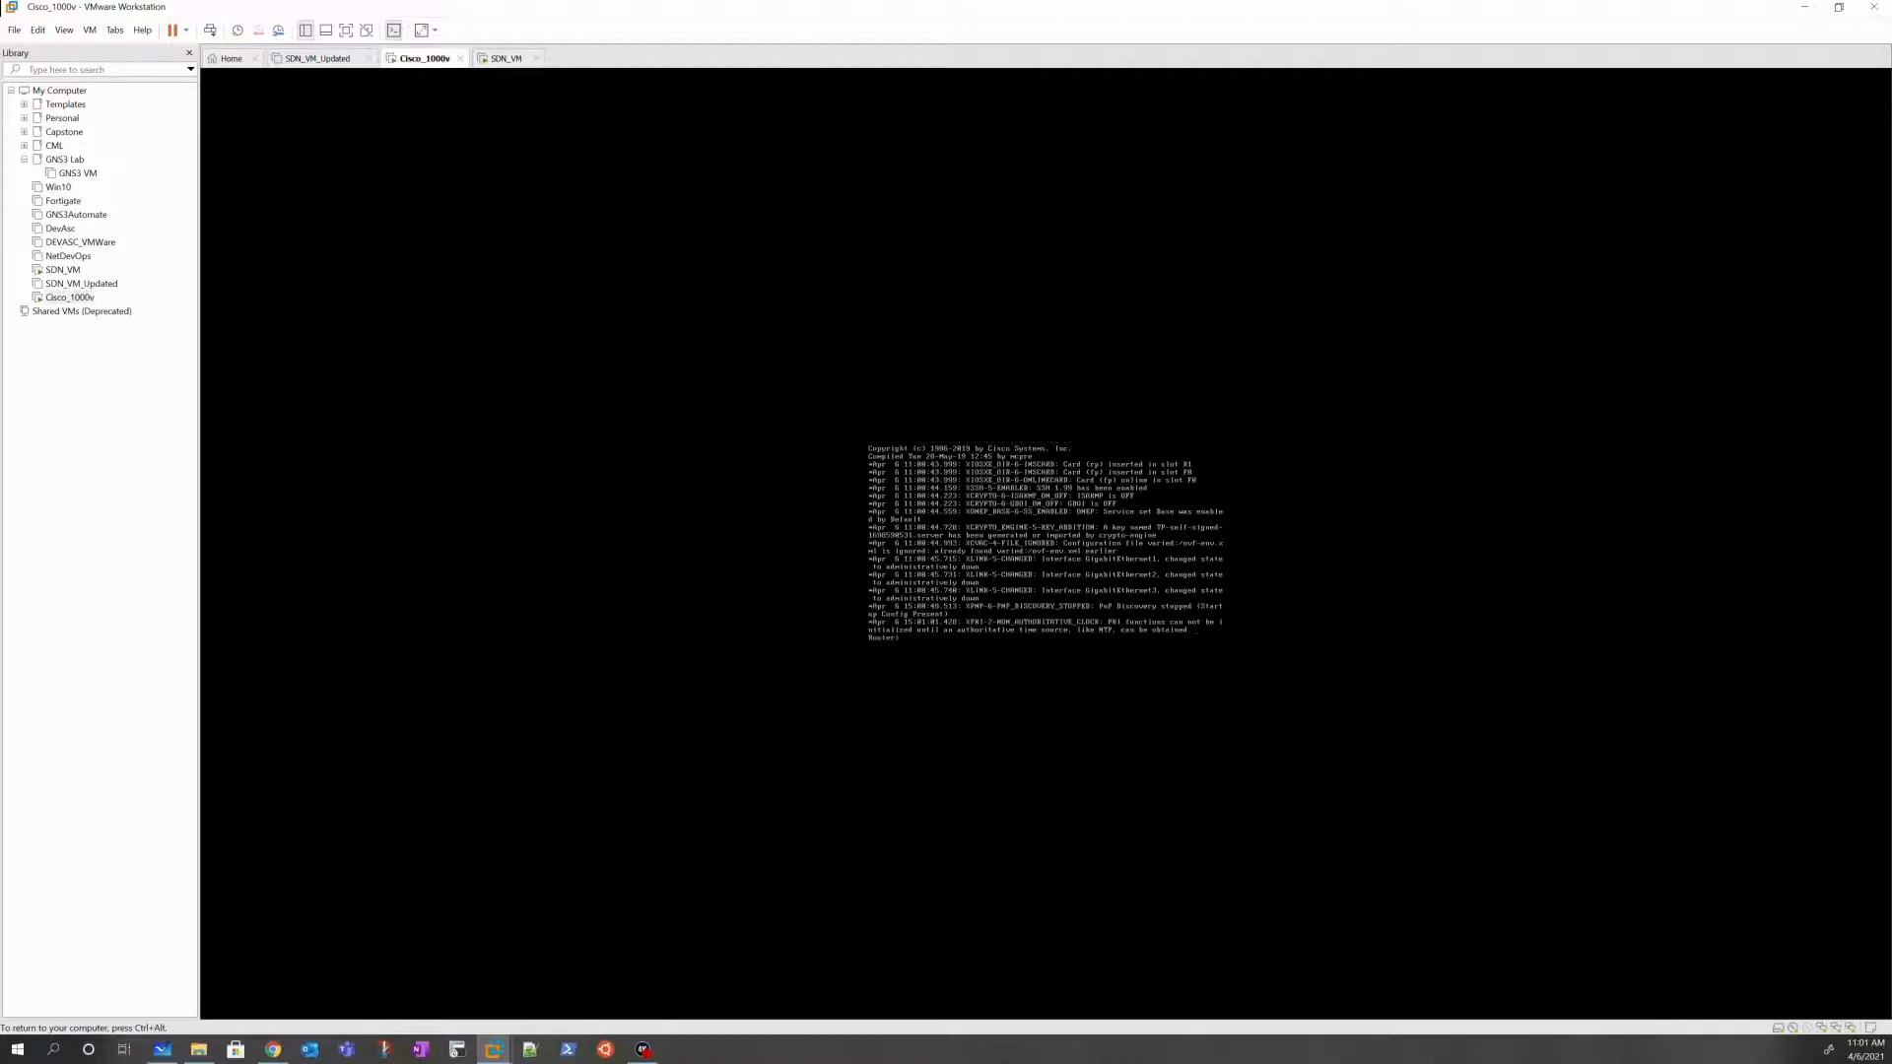
{"action": "key", "text": "Return"}
{"action": "key", "text": "Return"}
{"action": "key", "text": "Return"}
{"action": "key", "text": "Return"}
{"action": "key", "text": "Return"}
{"action": "key", "text": "Return"}
{"action": "type", "text": "en"}
{"action": "key", "text": "Return"}
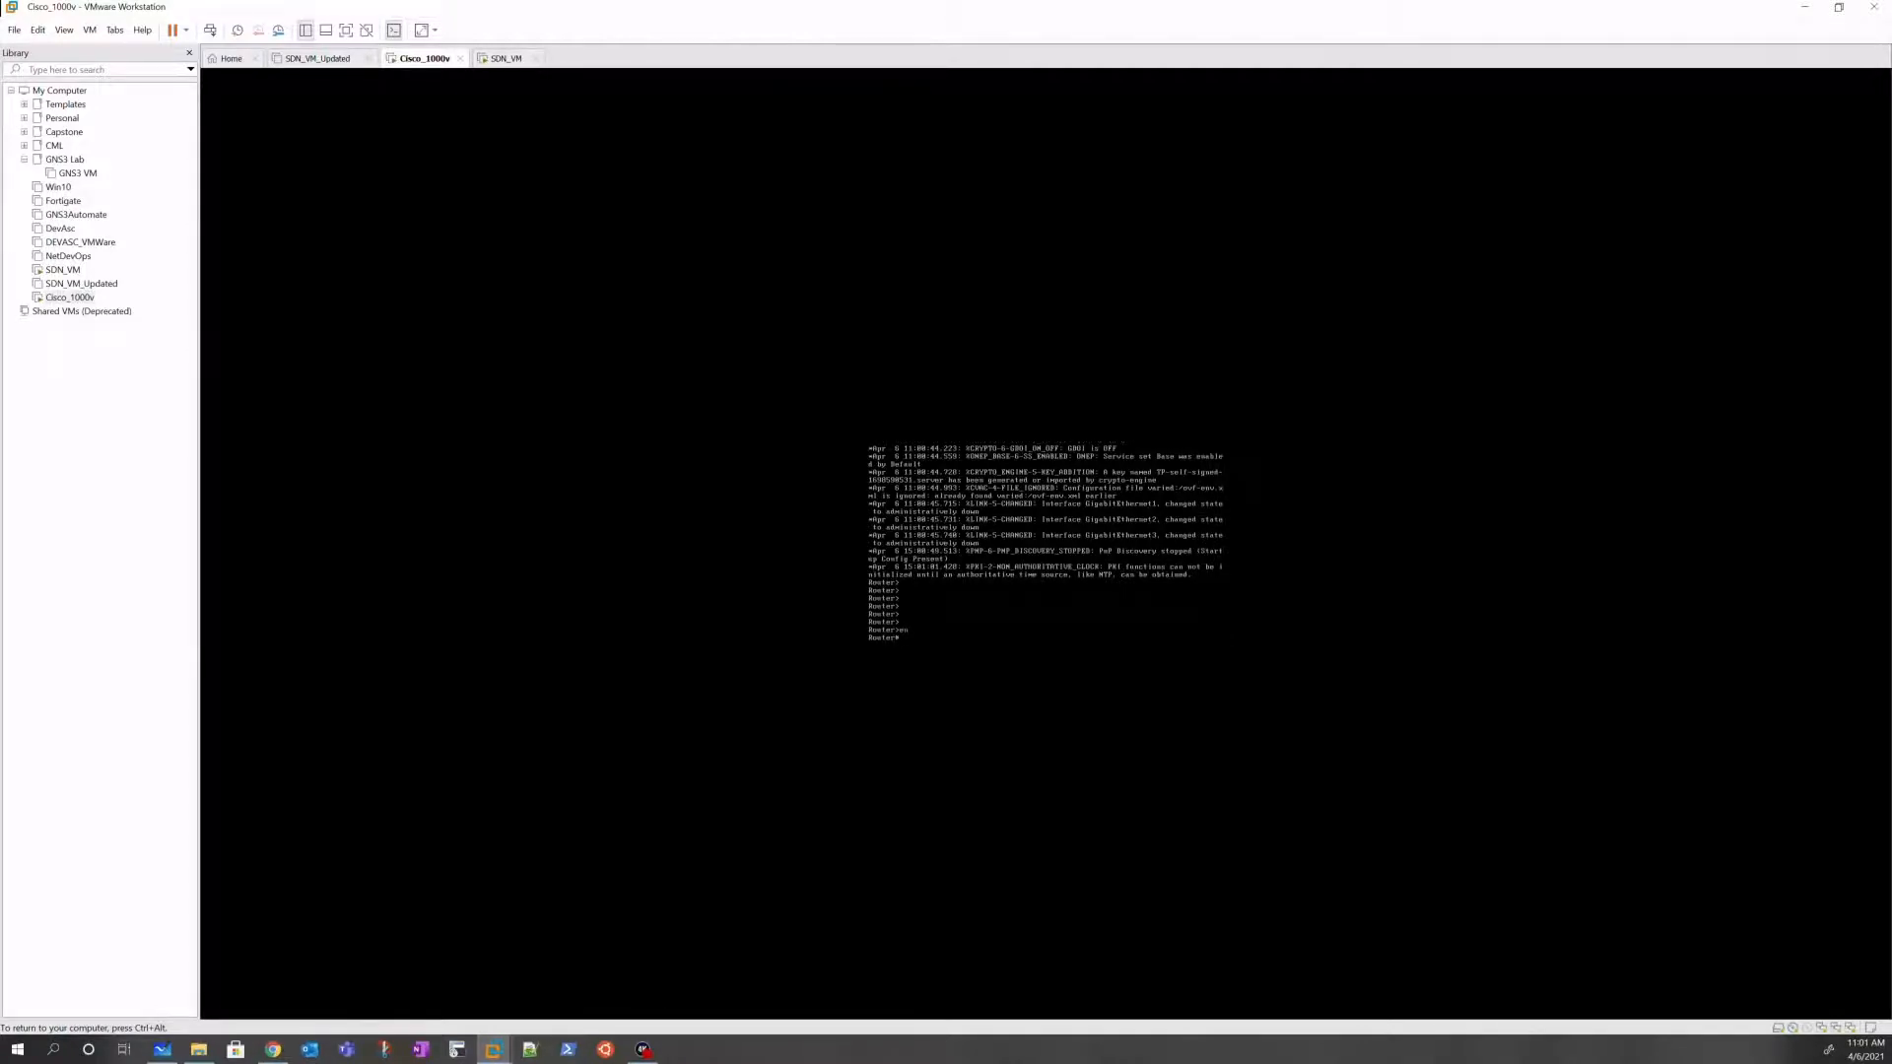
{"action": "key", "text": "Return"}
{"action": "key", "text": "Return"}
{"action": "key", "text": "Return"}
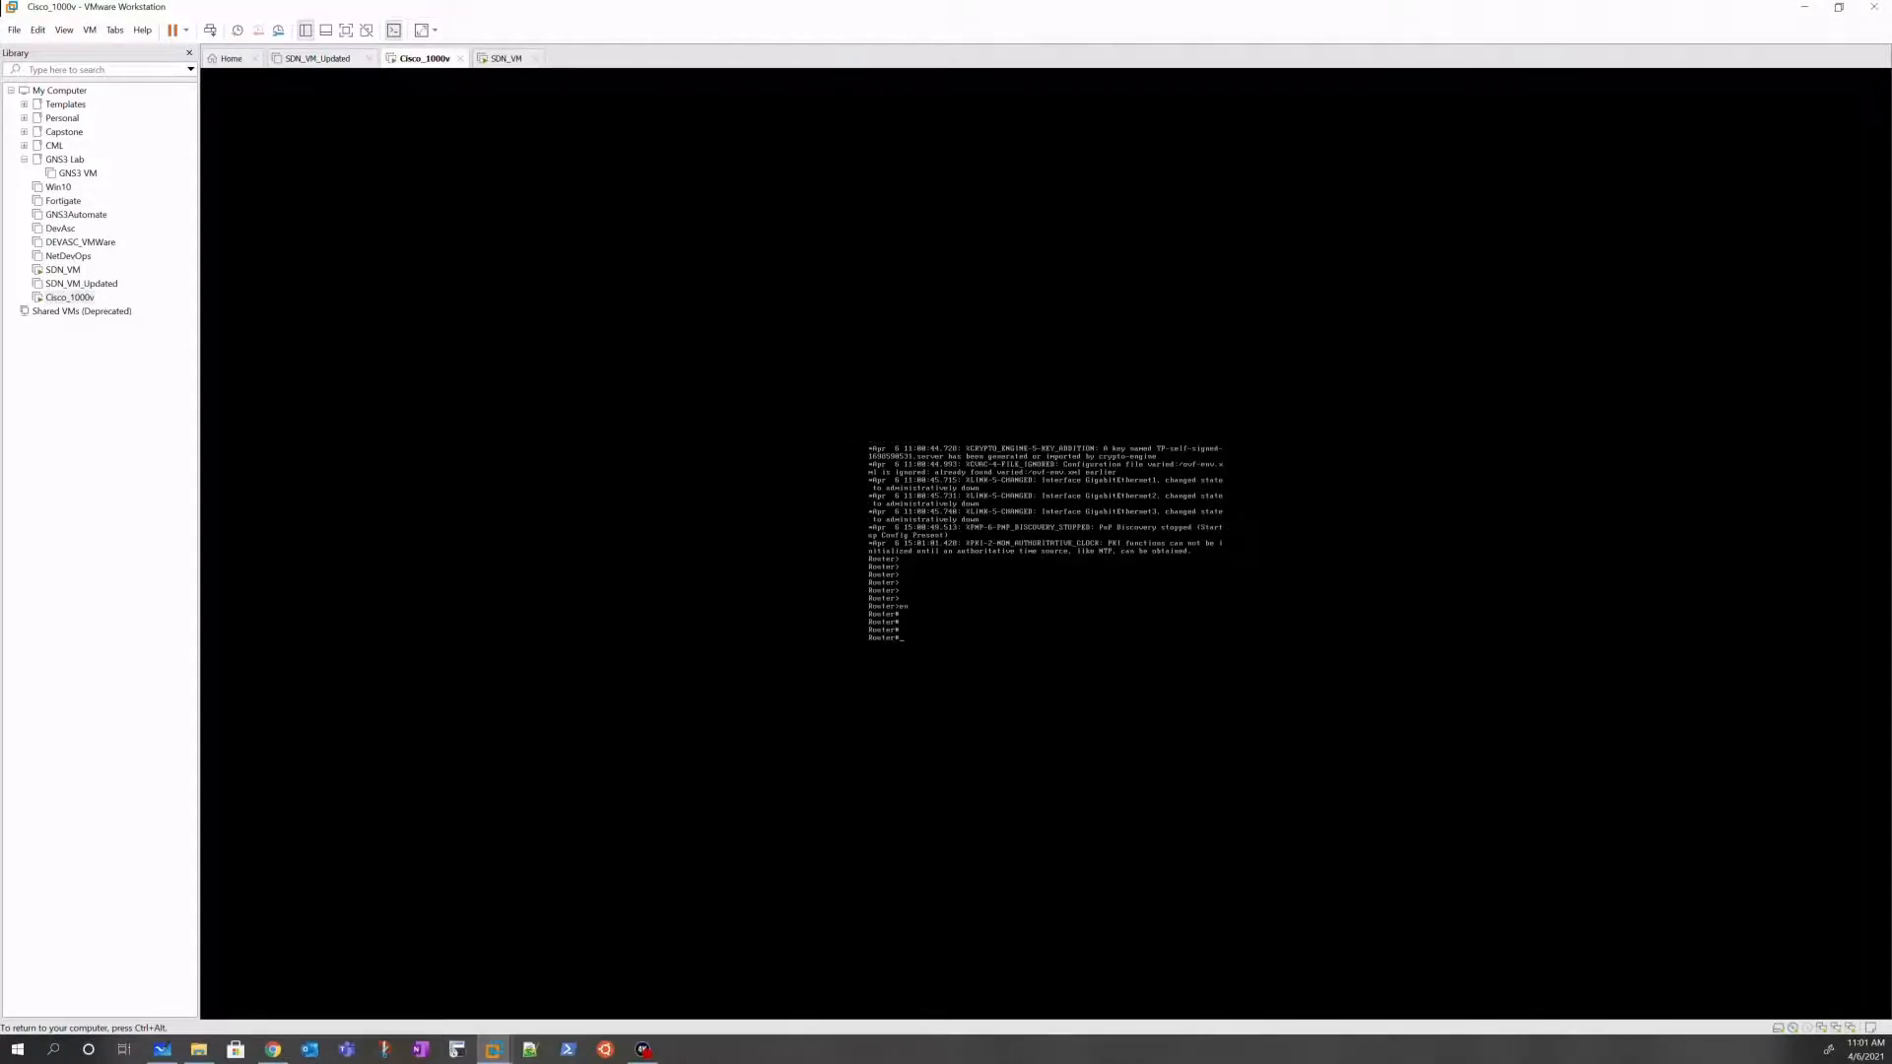
{"action": "key", "text": "ctrl+alt"}
{"action": "left_click", "coordinate": [507, 60]}
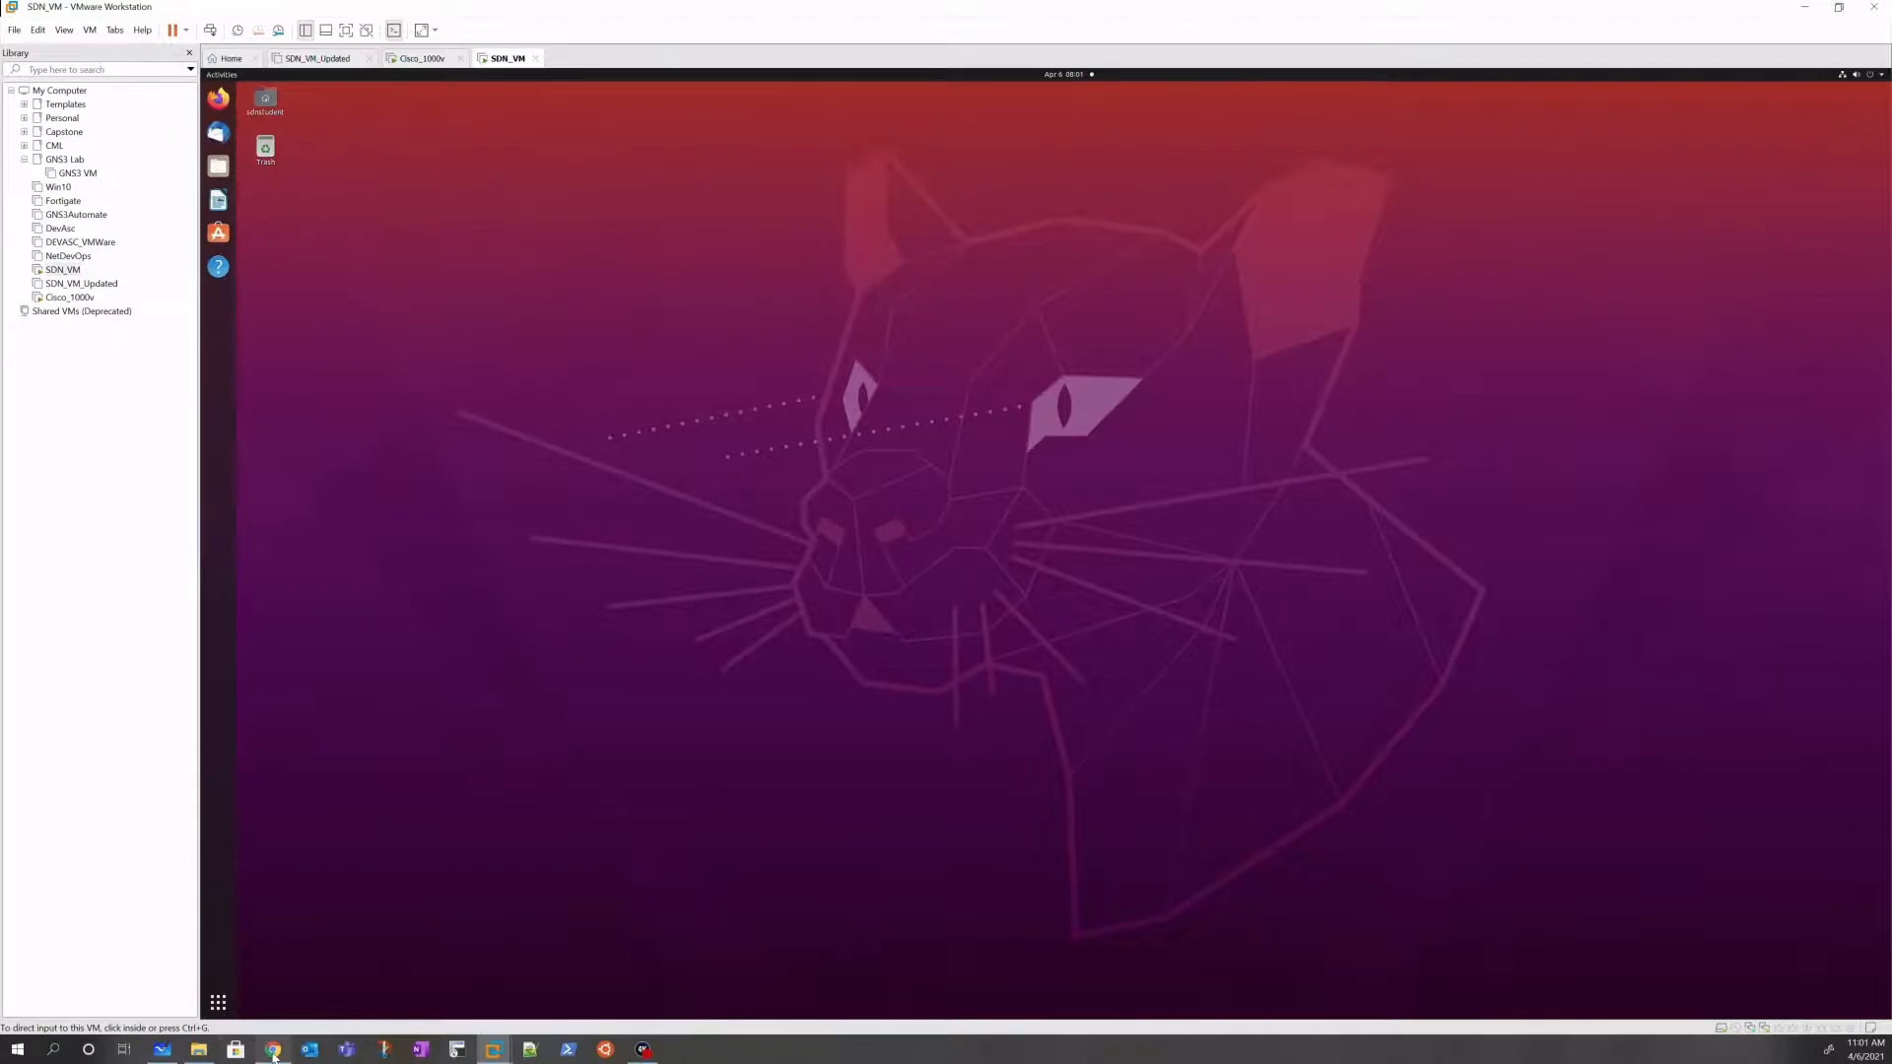
{"action": "mouse_move", "coordinate": [273, 1049]}
Step: In the Linuxize article, select the etc/netplan path from the 01-netcfg.yaml example
{"action": "left_click", "coordinate": [280, 1054]}
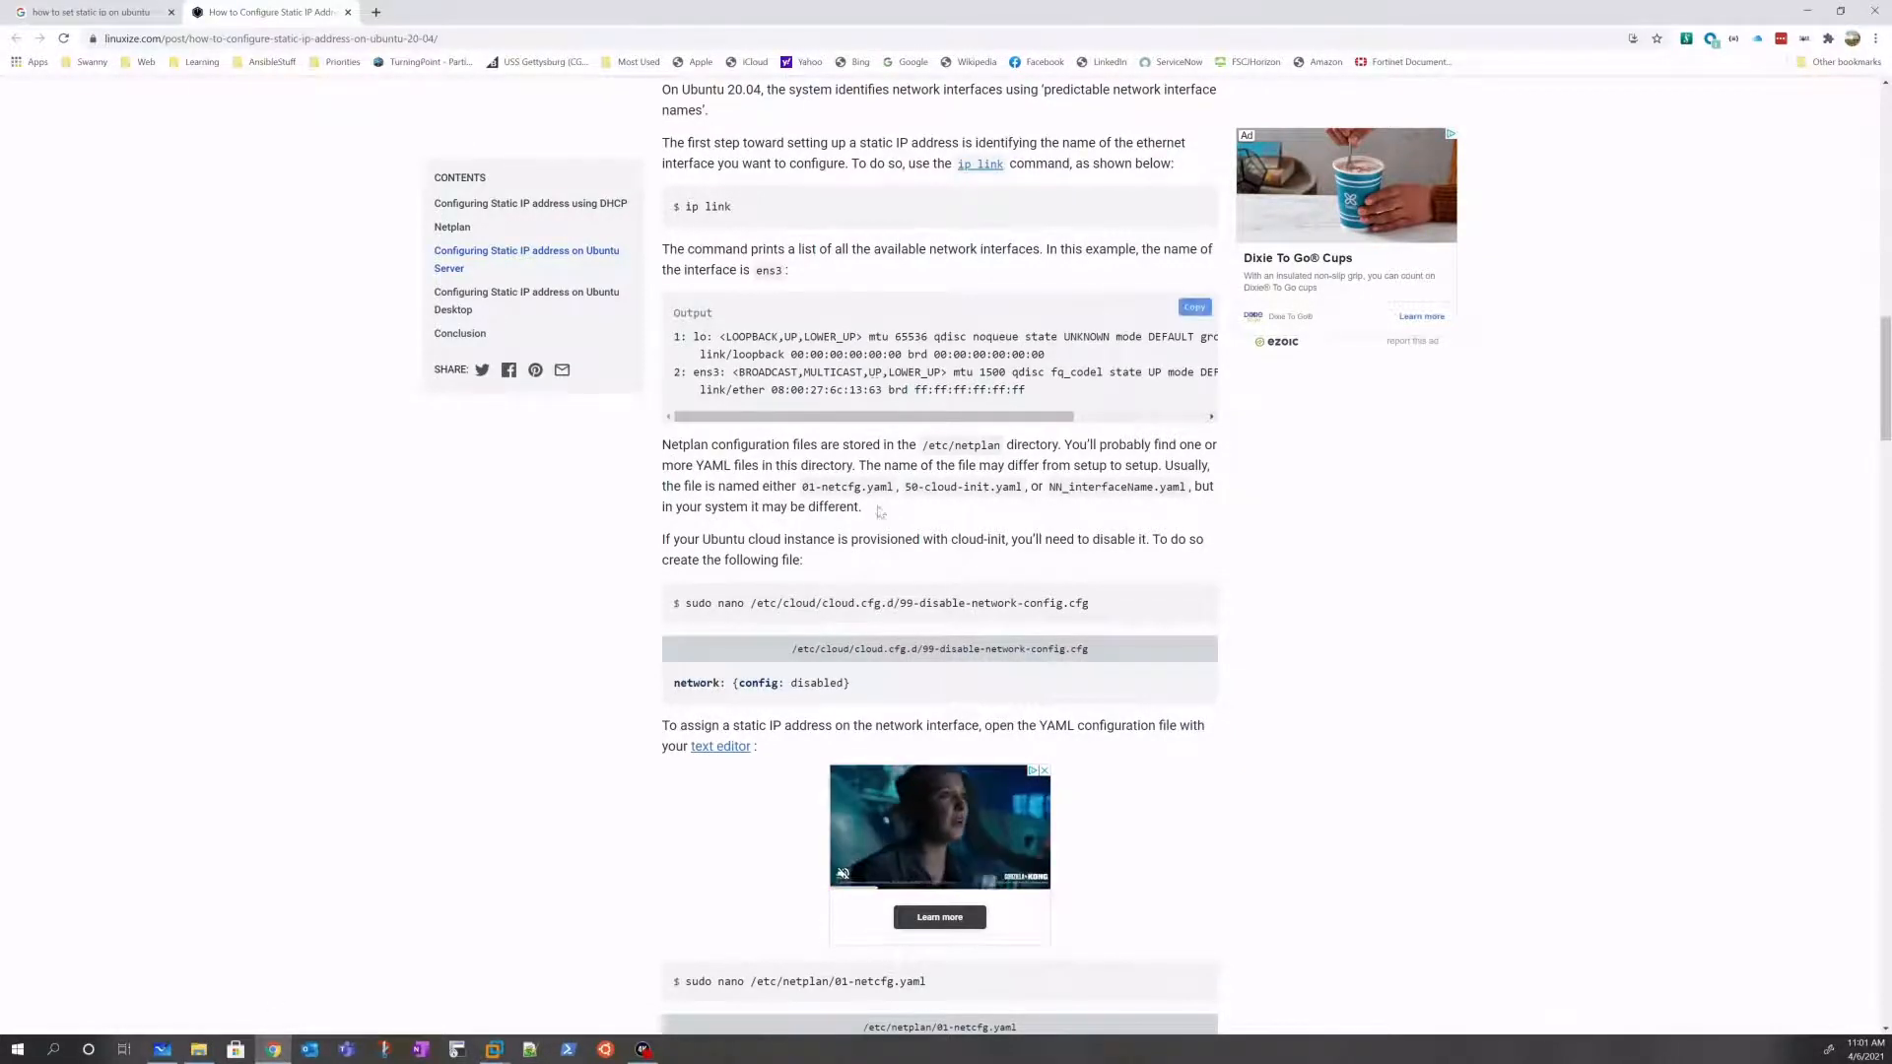
{"action": "scroll", "coordinate": [826, 325], "scroll_direction": "up", "scroll_amount": 2}
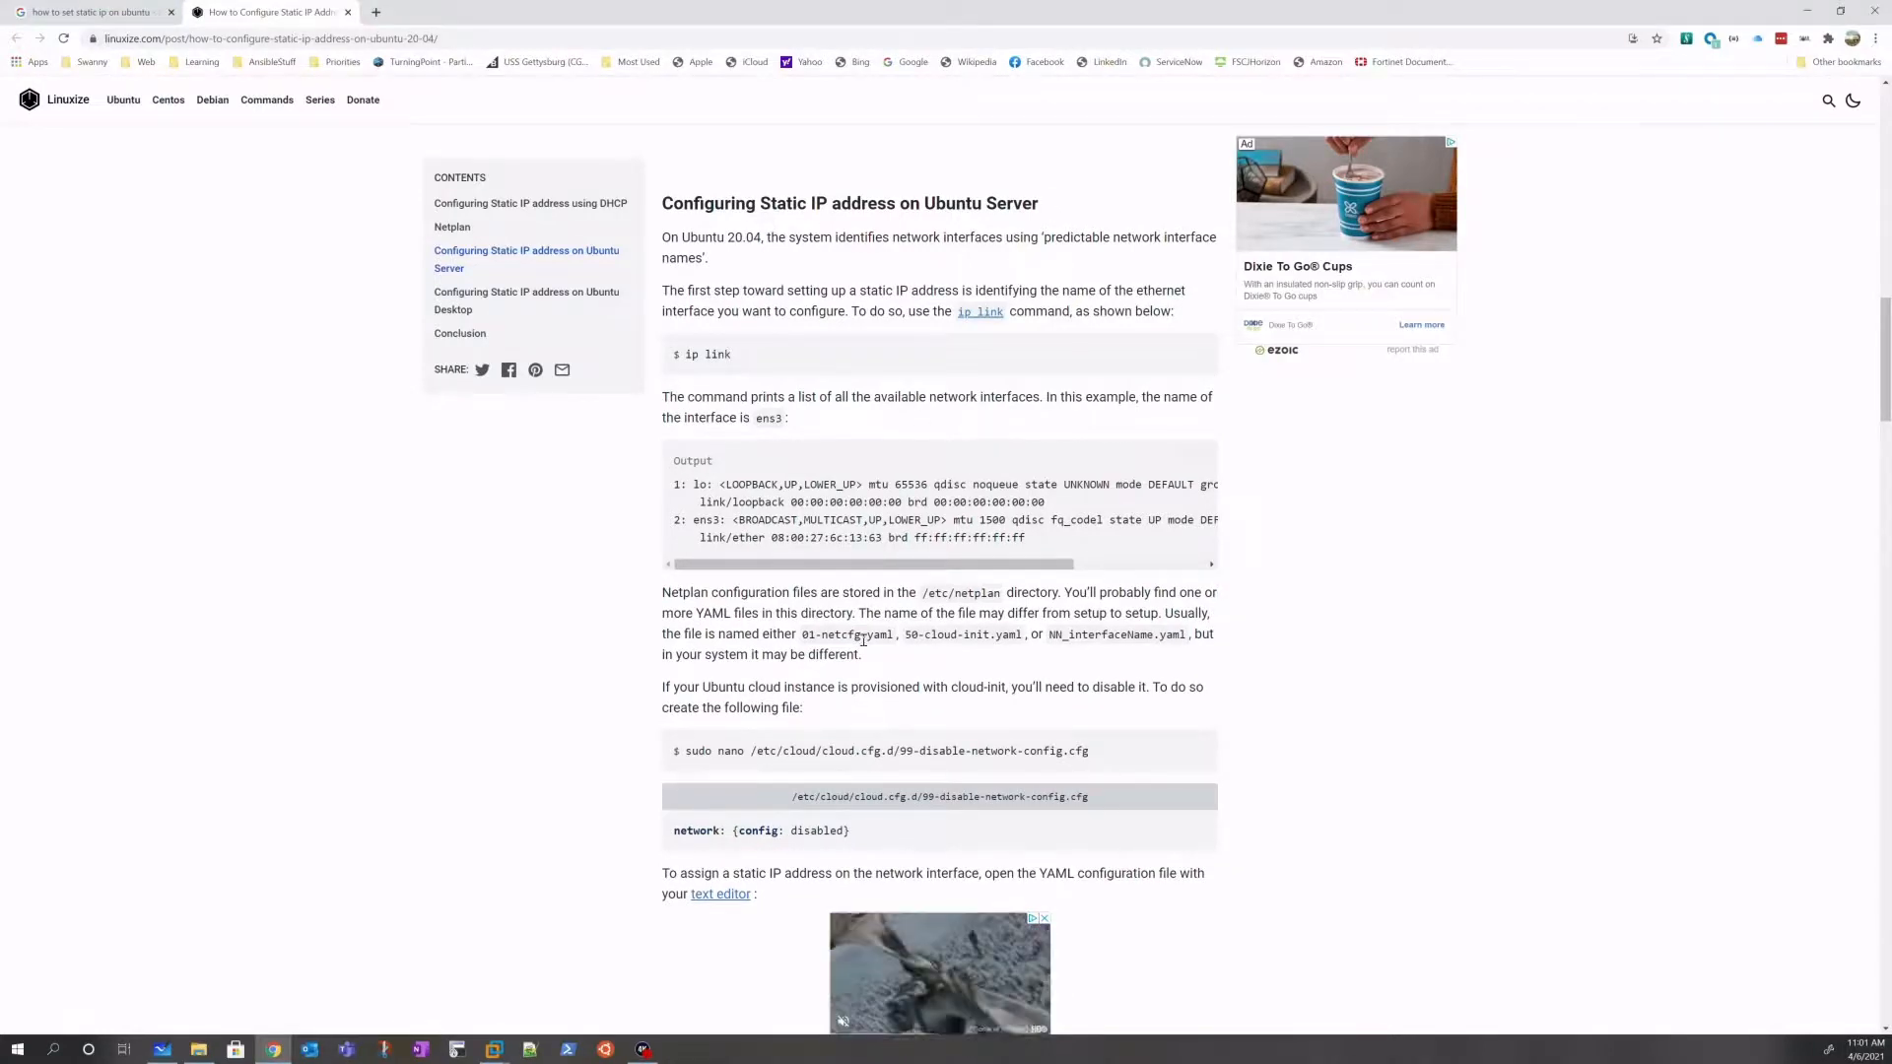
{"action": "scroll", "coordinate": [809, 779], "scroll_direction": "down", "scroll_amount": 5}
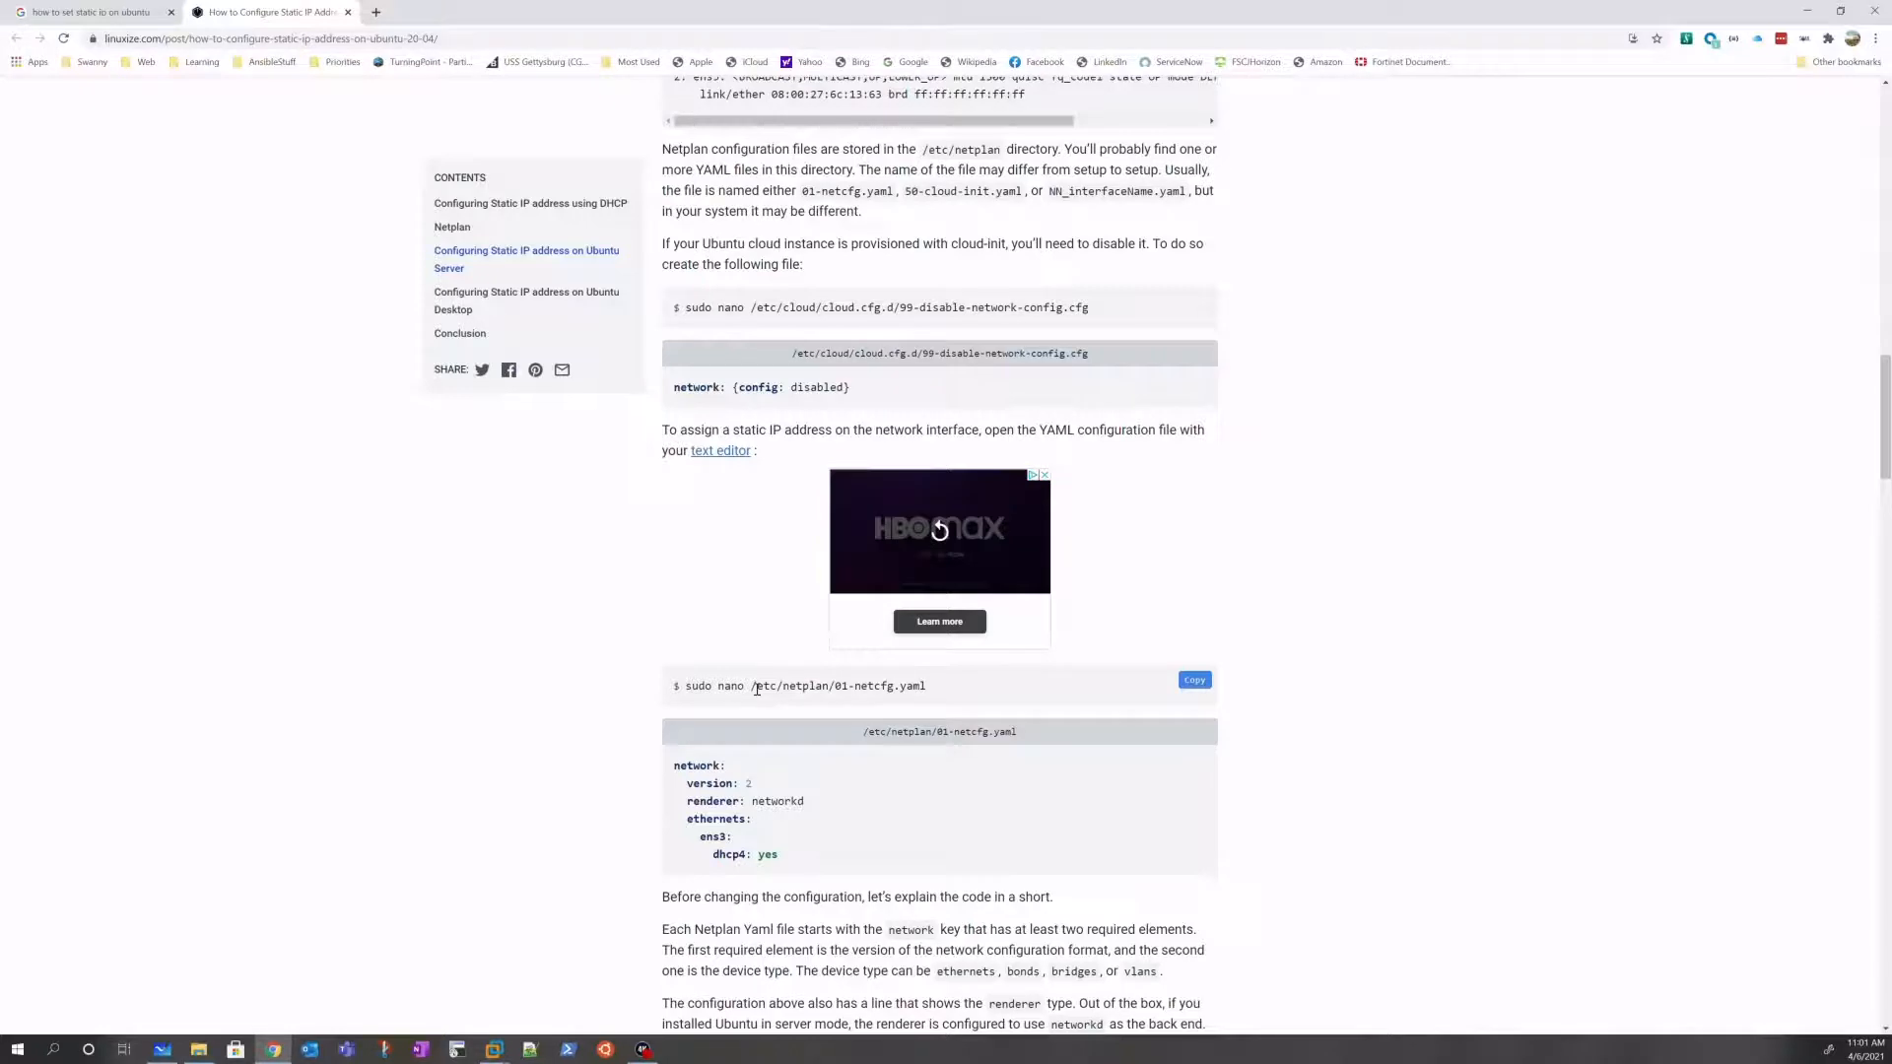
{"action": "left_click_drag", "start_coordinate": [757, 689], "coordinate": [832, 687]}
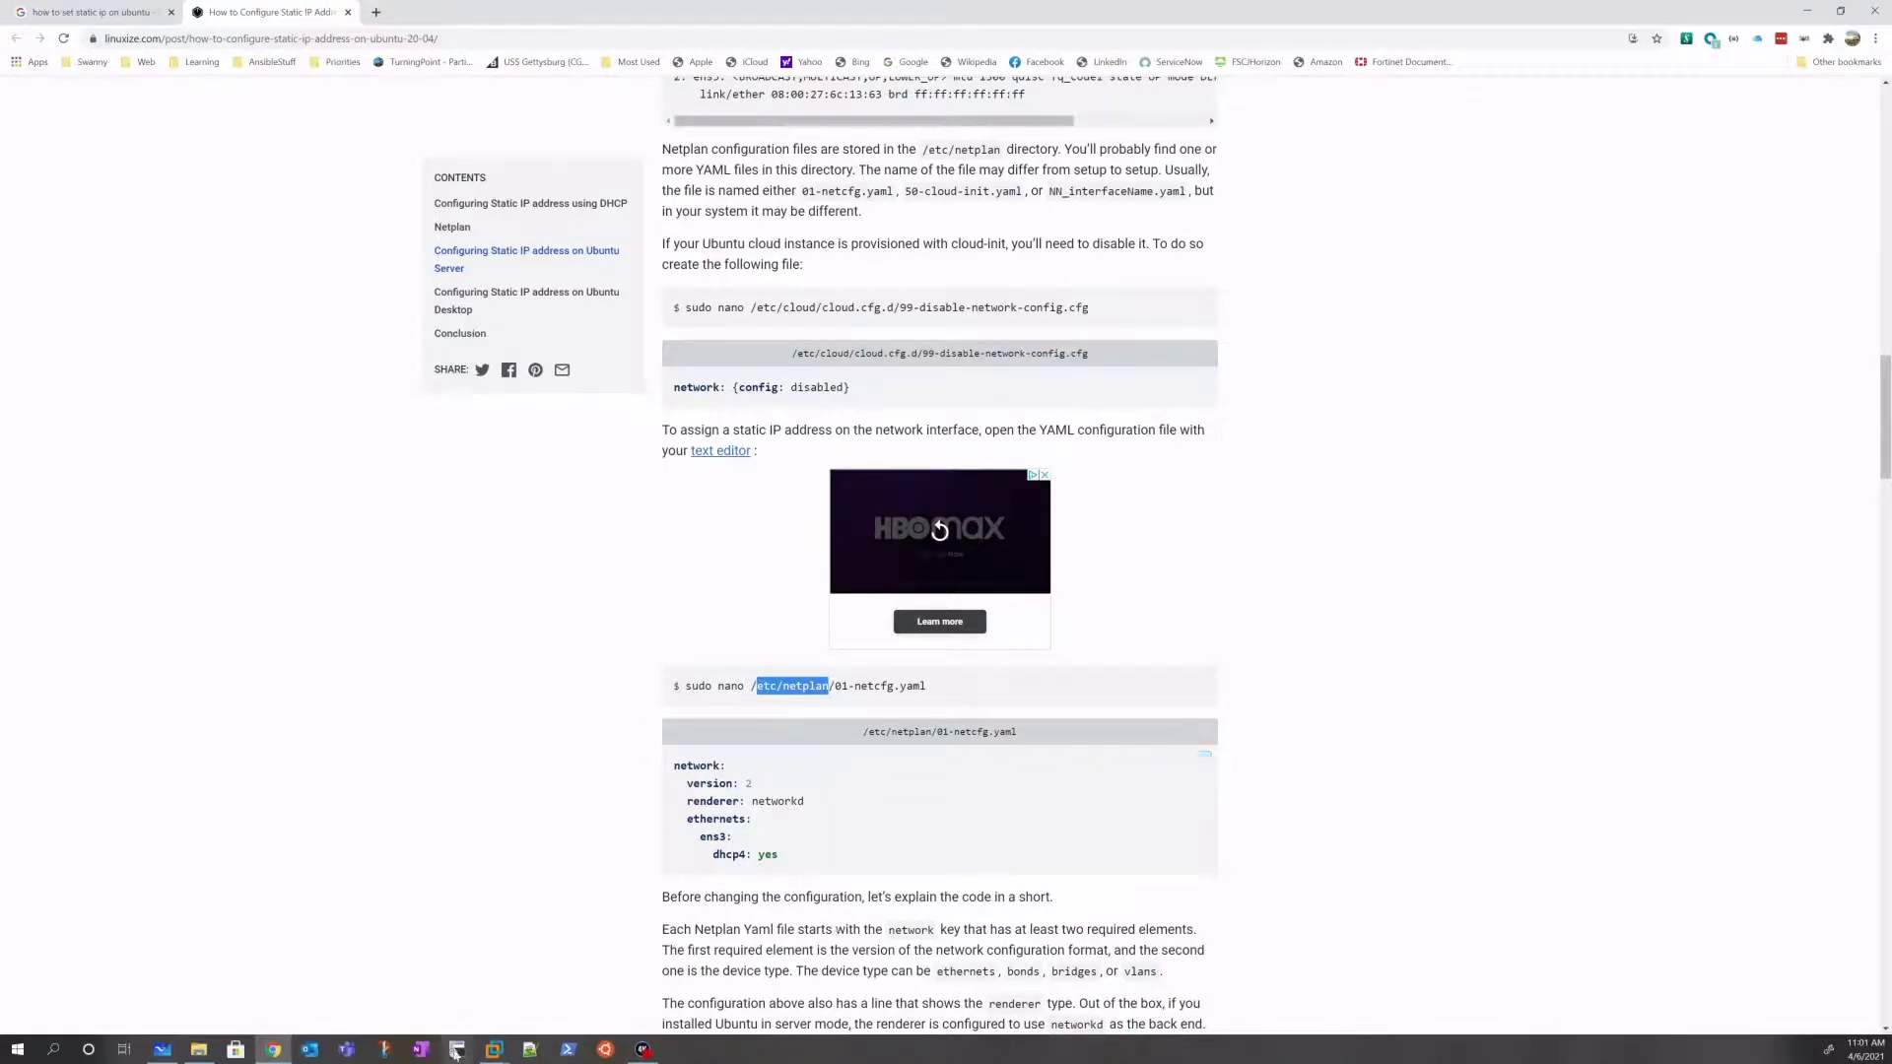
Step: Launch Terminal on SDN_VM via an application search for 'termina', enlarge its text, and maximize it
{"action": "mouse_move", "coordinate": [493, 1050]}
{"action": "left_click", "coordinate": [709, 967]}
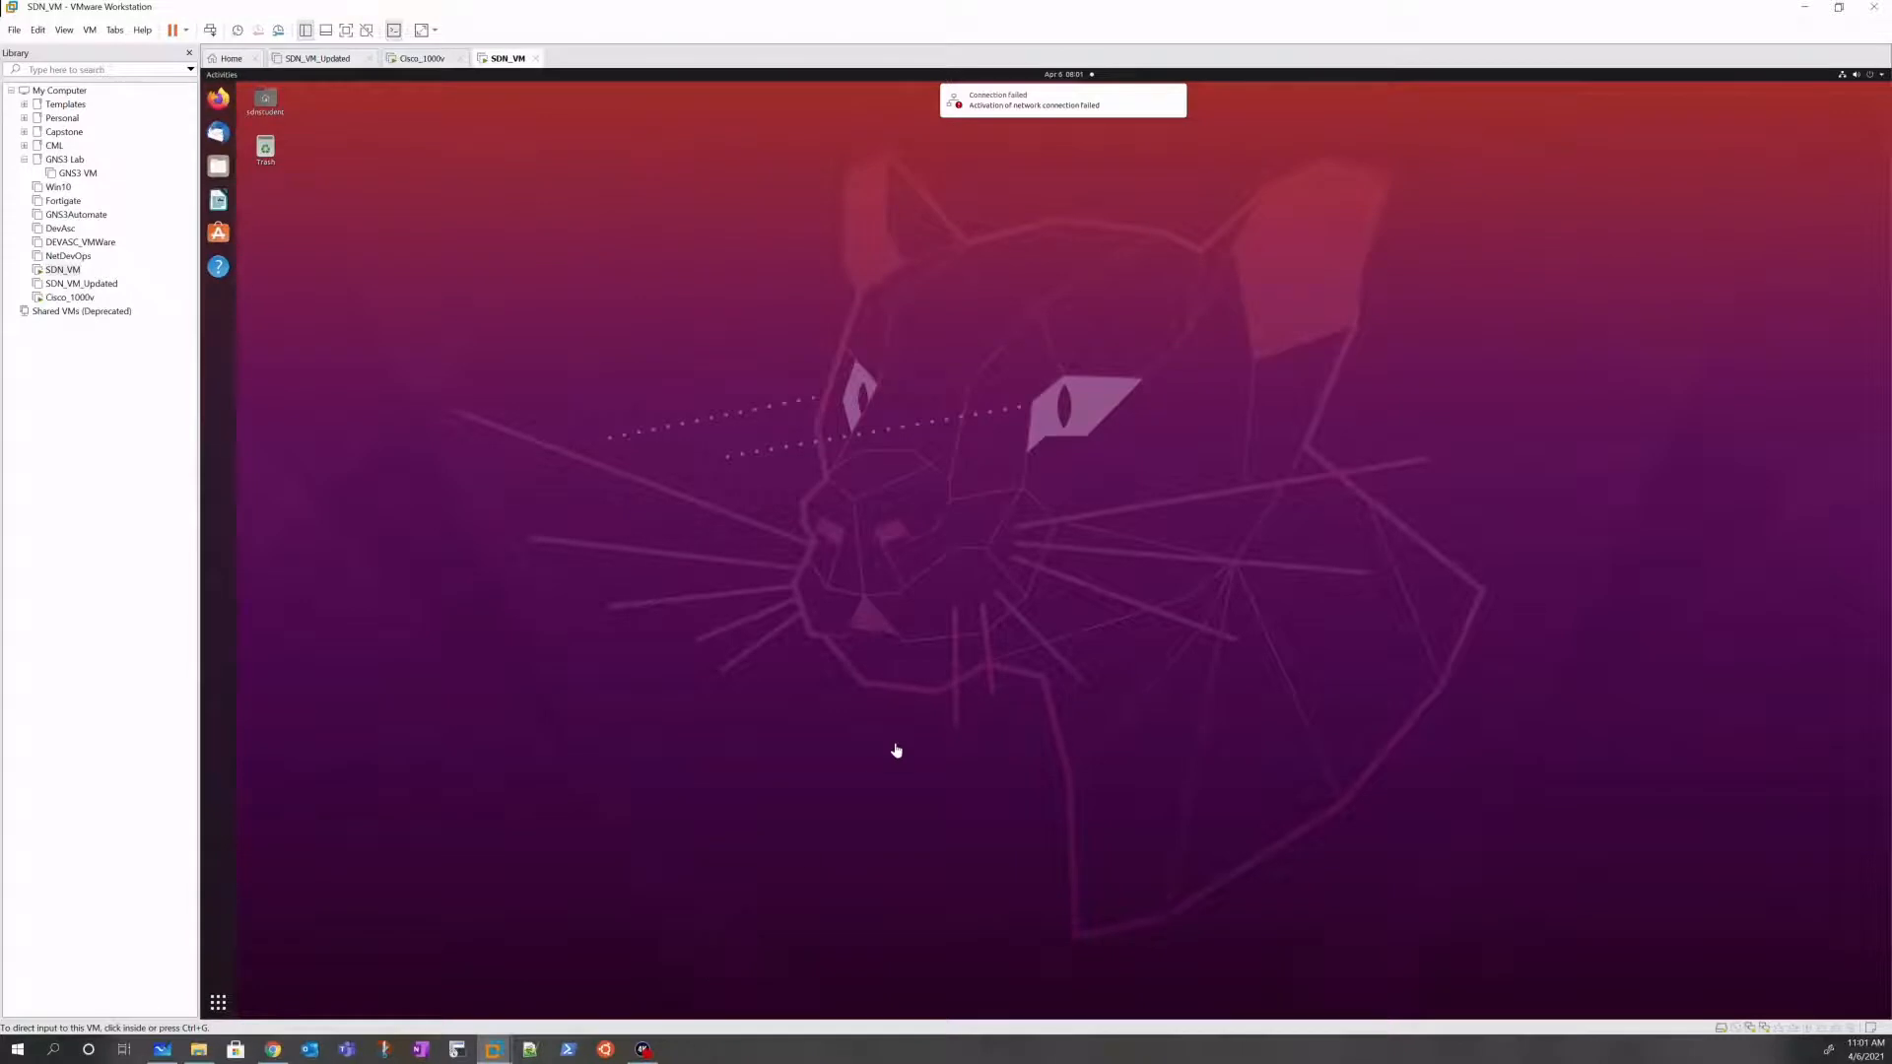
{"action": "left_click", "coordinate": [896, 750]}
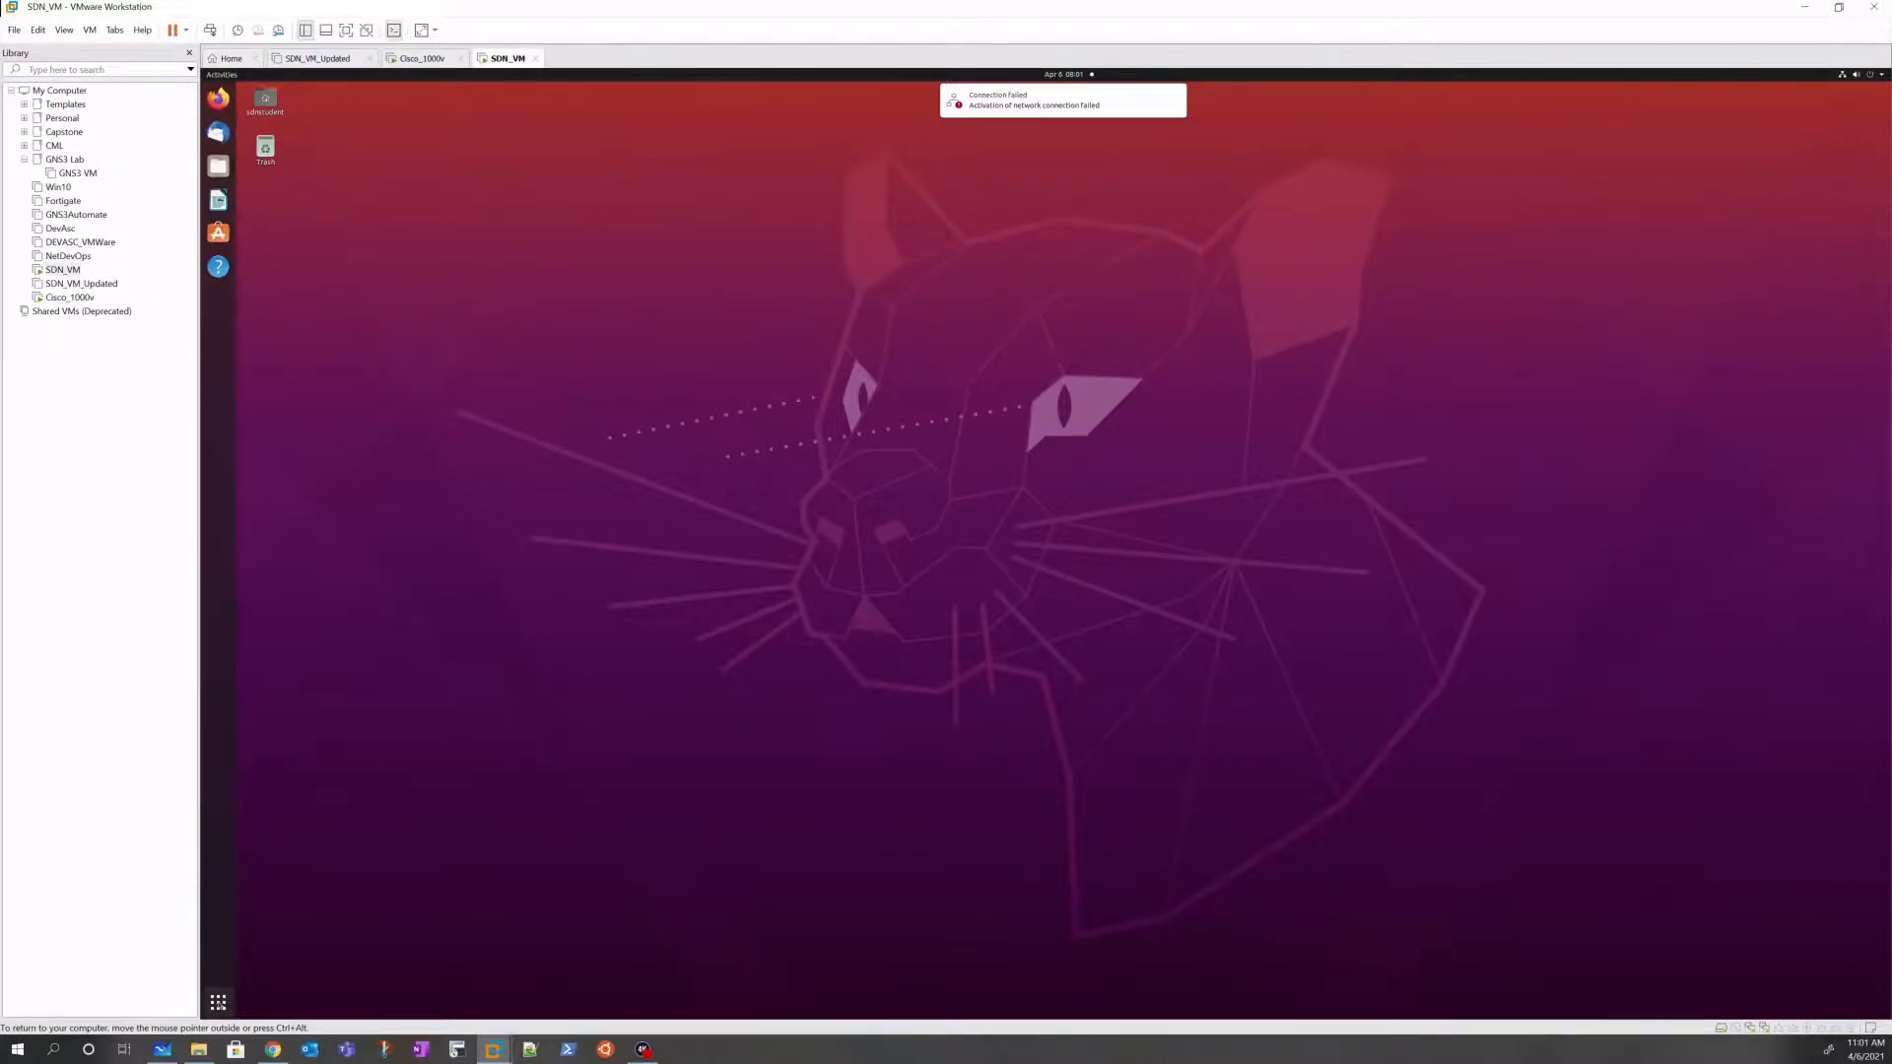
{"action": "left_click", "coordinate": [218, 1002]}
{"action": "mouse_move", "coordinate": [189, 1054]}
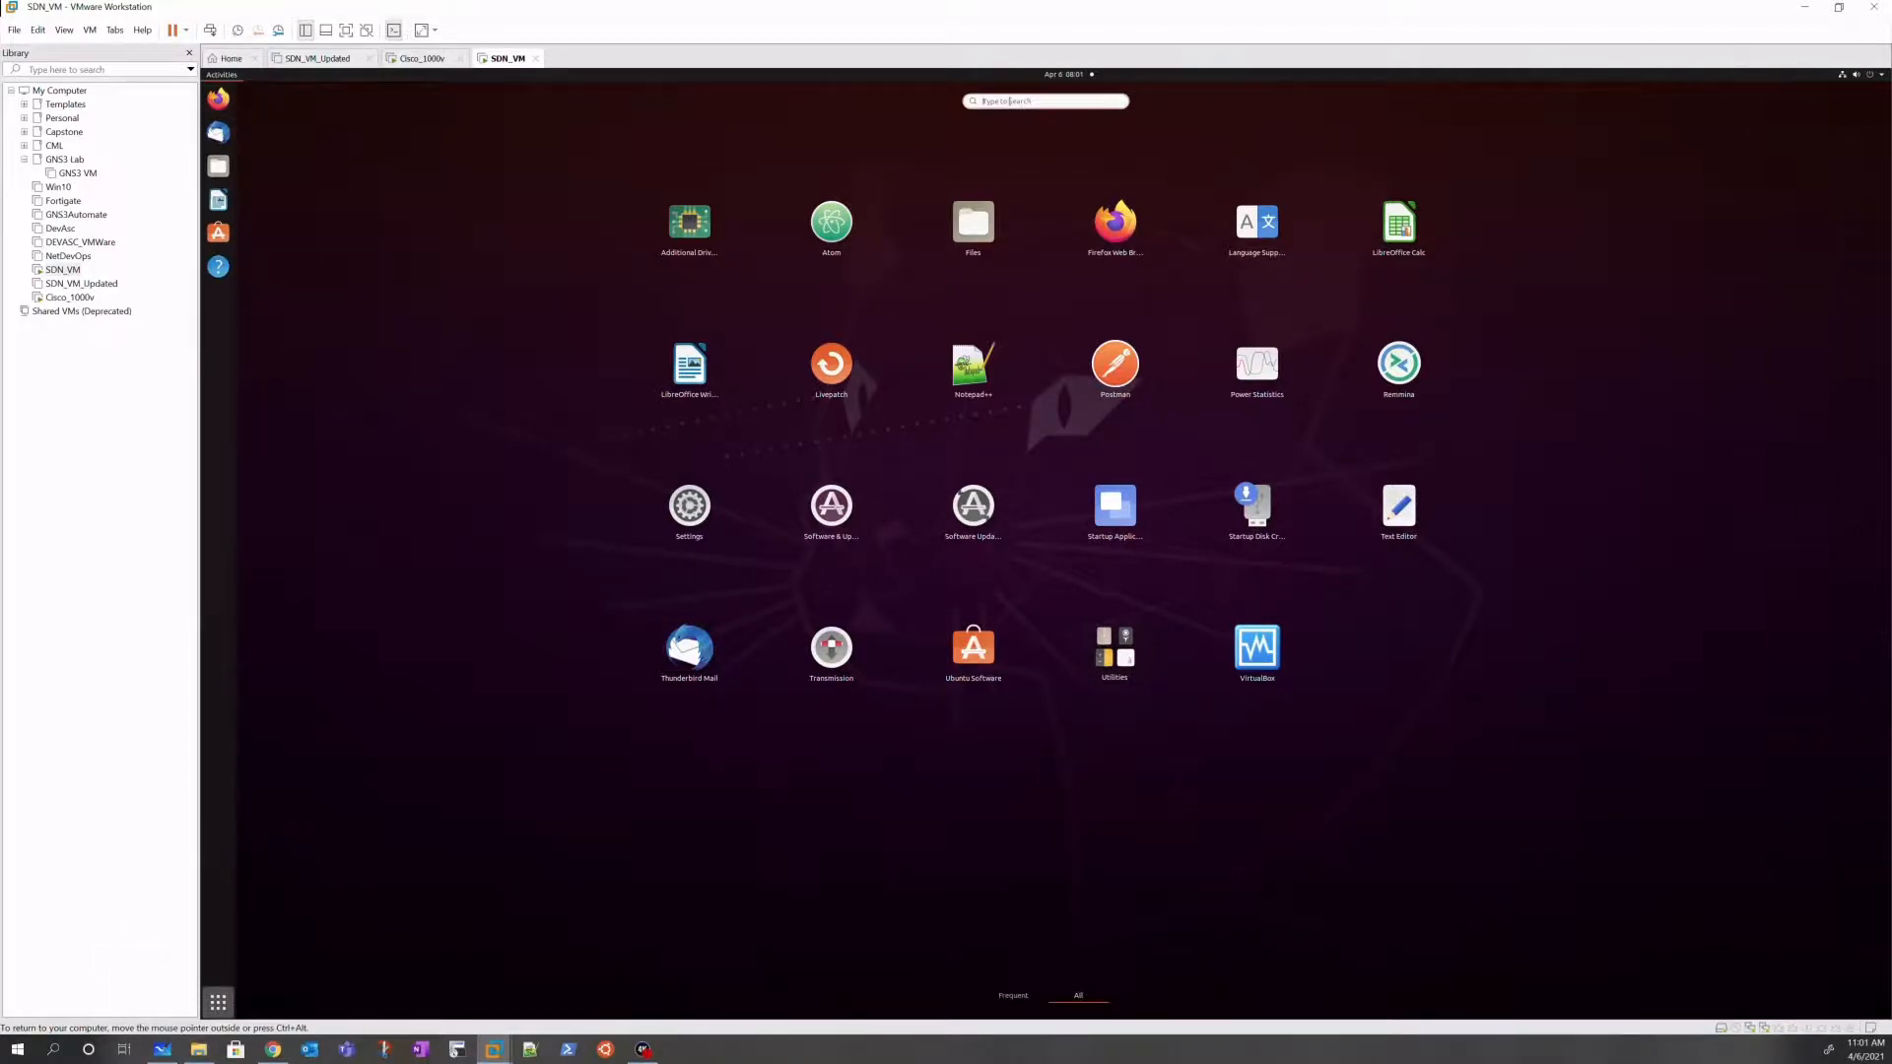
{"action": "type", "text": "termi"}
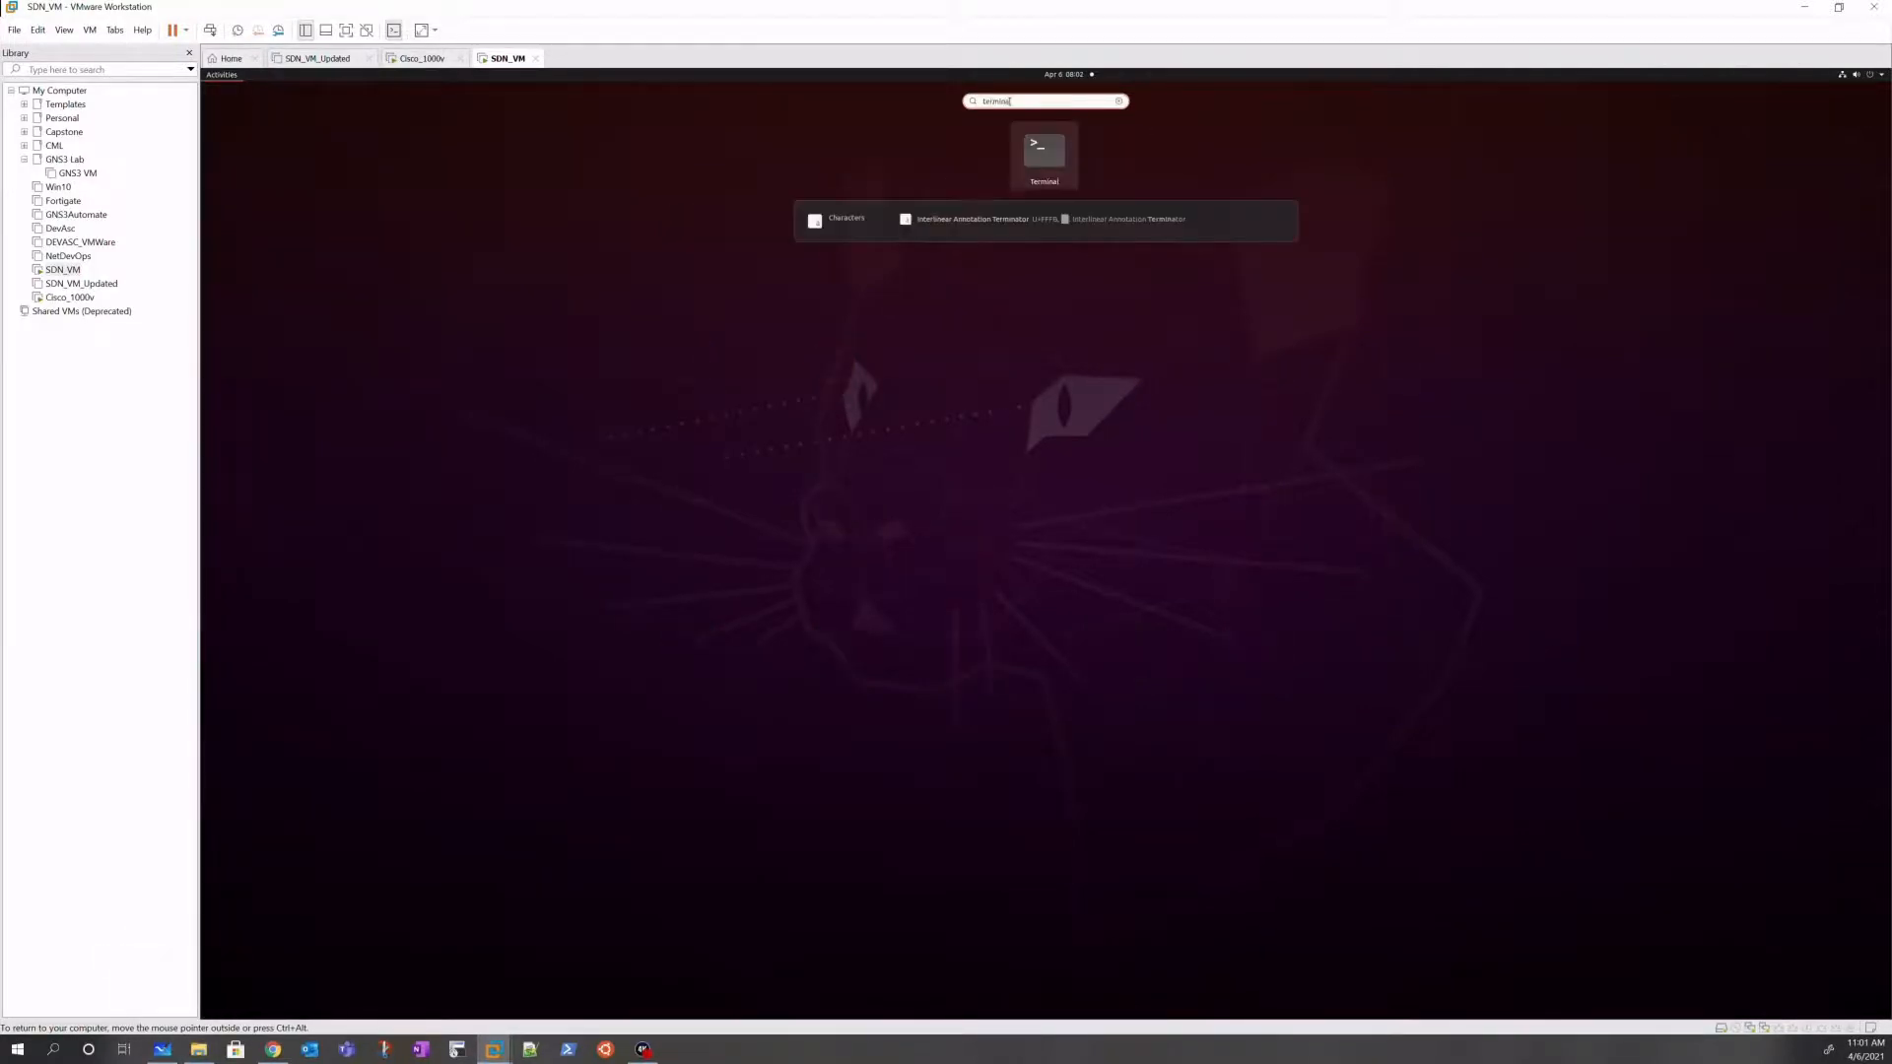
{"action": "type", "text": "na"}
{"action": "key", "text": "Return"}
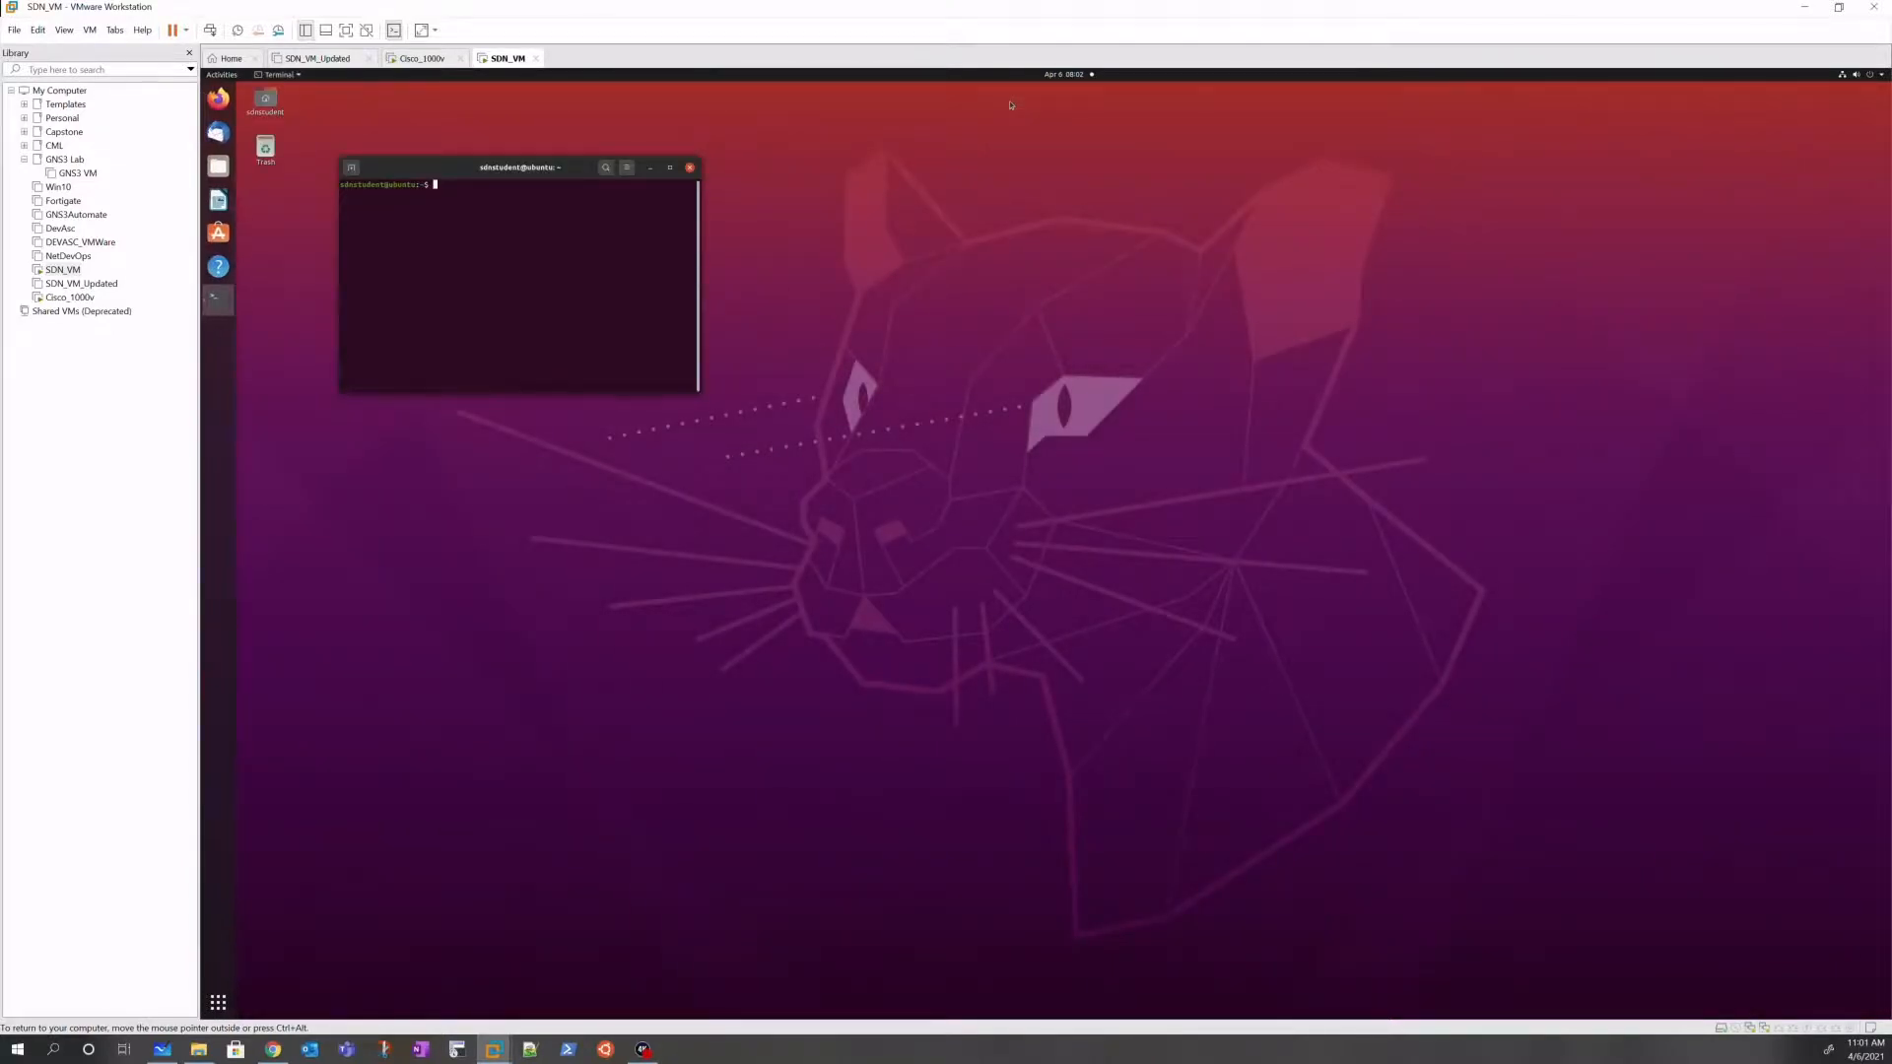
{"action": "key", "text": "ctrl+plus"}
{"action": "key", "text": "ctrl+plus"}
{"action": "key", "text": "ctrl+plus"}
{"action": "key", "text": "ctrl+plus"}
{"action": "key", "text": "ctrl+plus"}
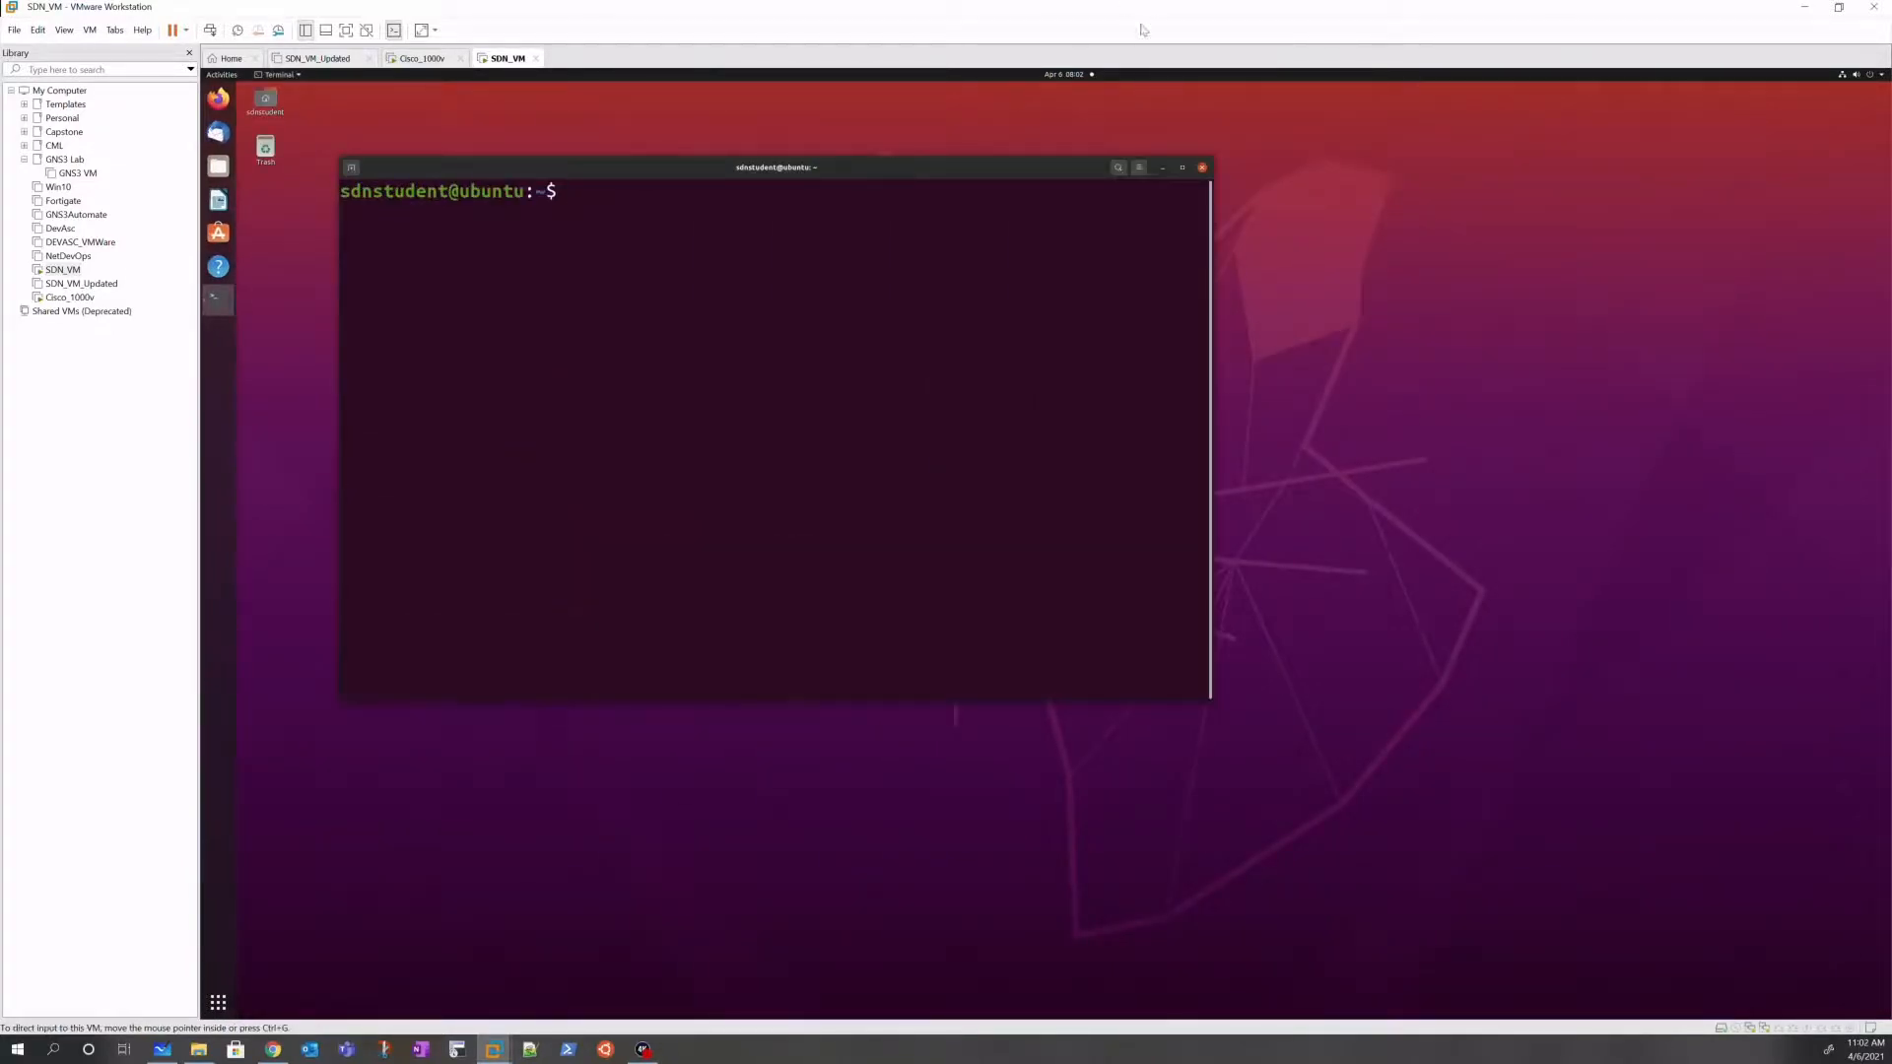
{"action": "left_click", "coordinate": [1183, 168]}
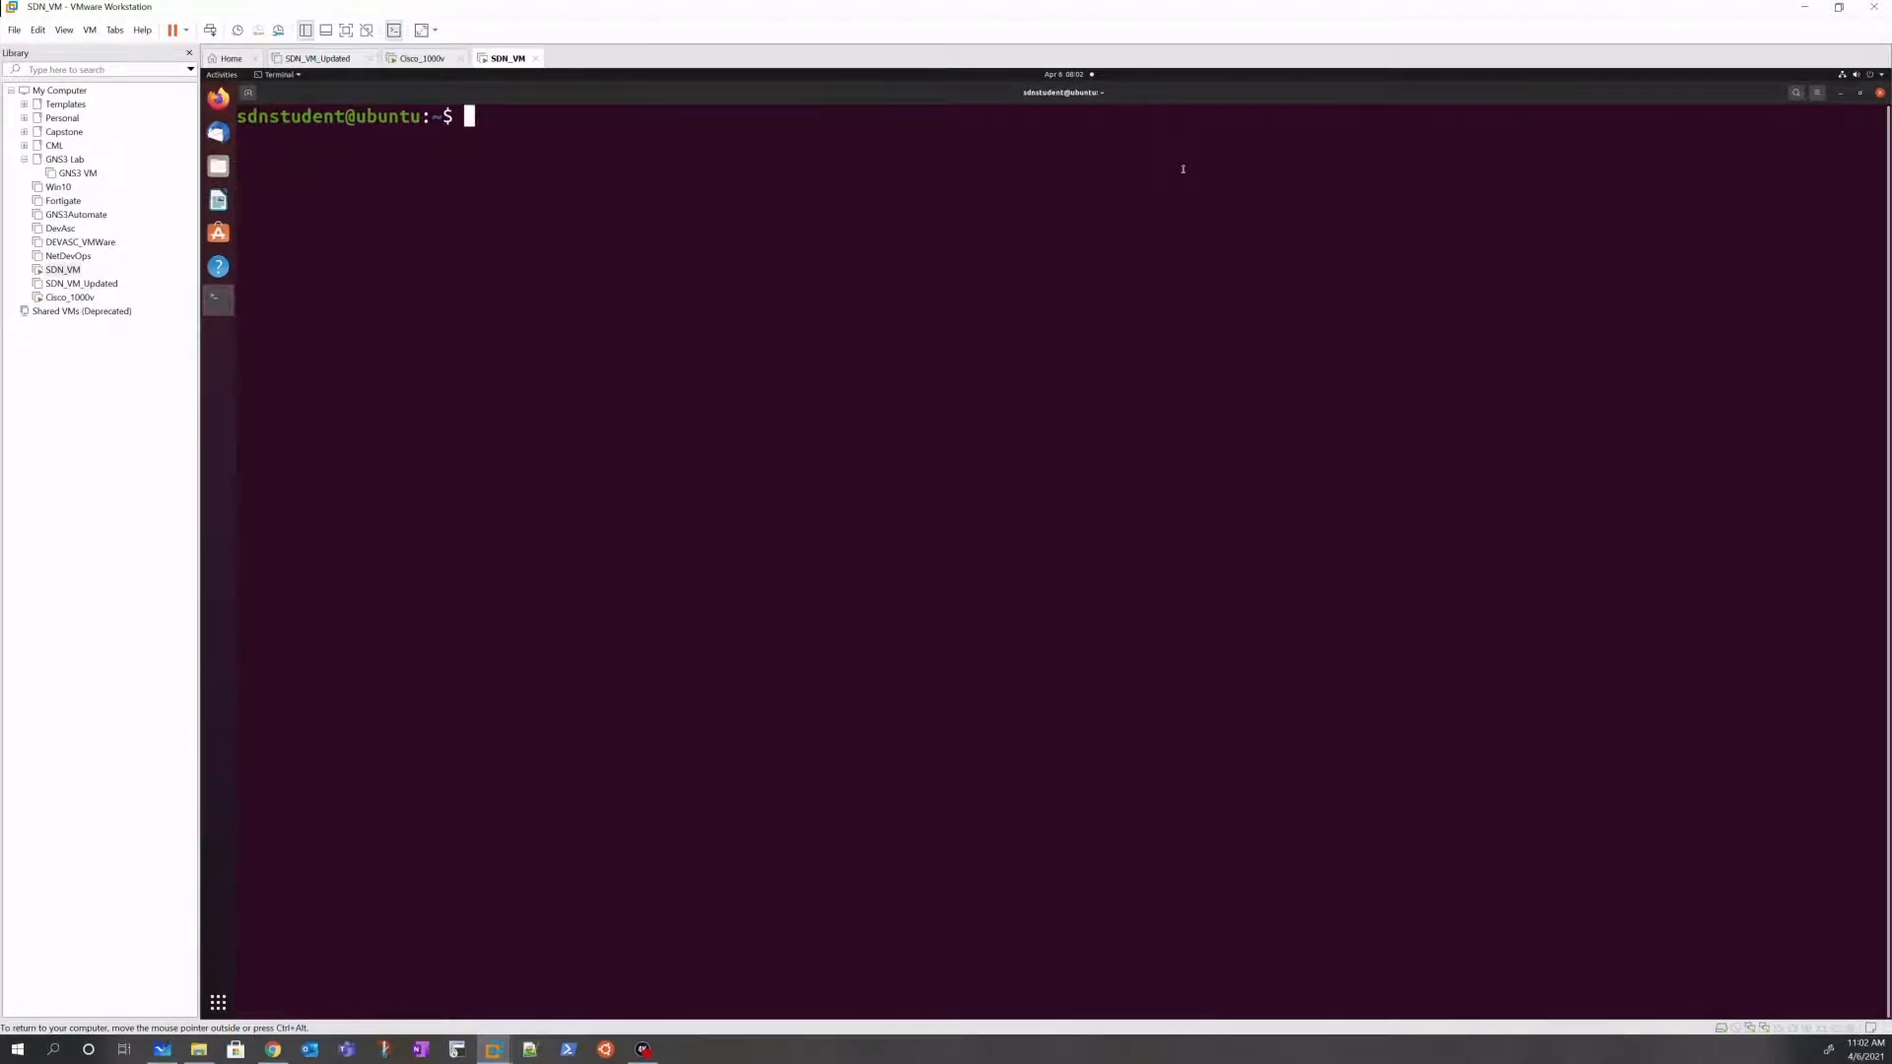
Step: List the files in /etc/netplan to find the netplan config file name
{"action": "type", "text": "ls /etc/ne"}
{"action": "key", "text": "Tab"}
{"action": "key", "text": "Tab"}
{"action": "key", "text": "Tab"}
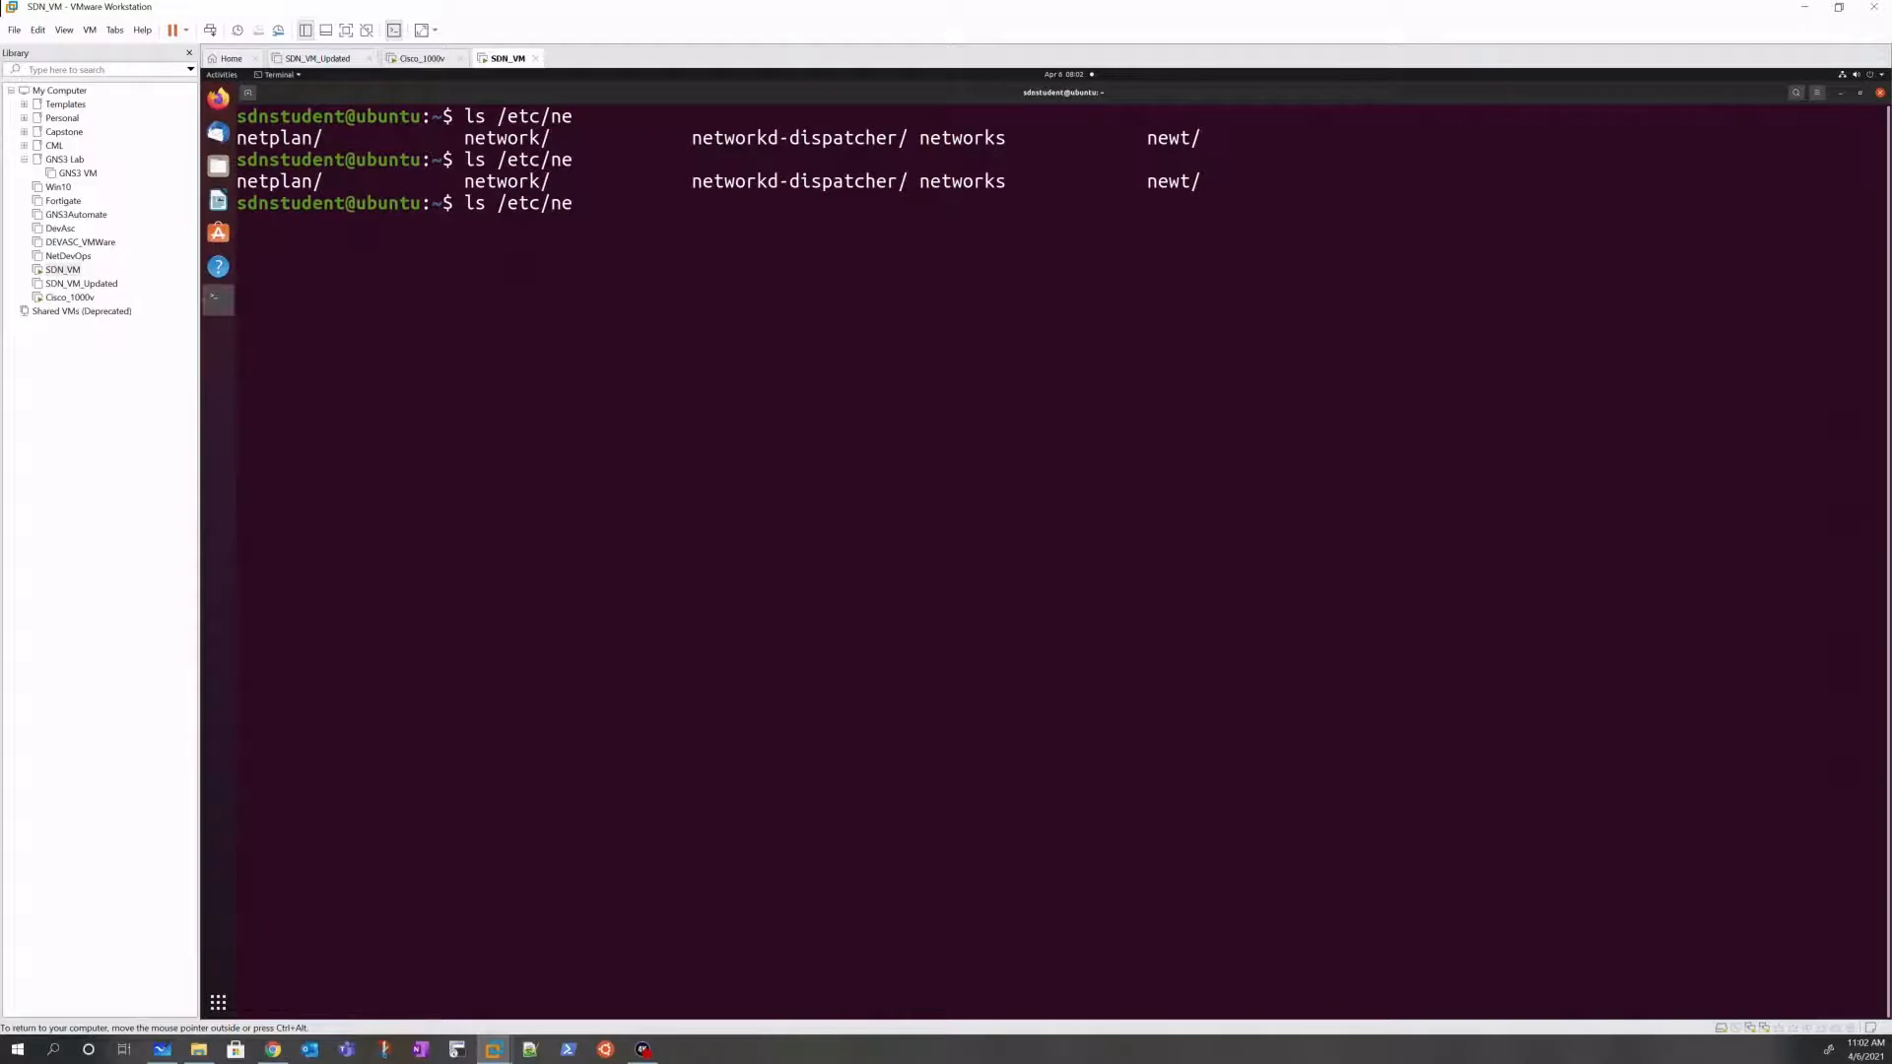
{"action": "type", "text": "tp"}
{"action": "key", "text": "Tab"}
{"action": "key", "text": "Tab"}
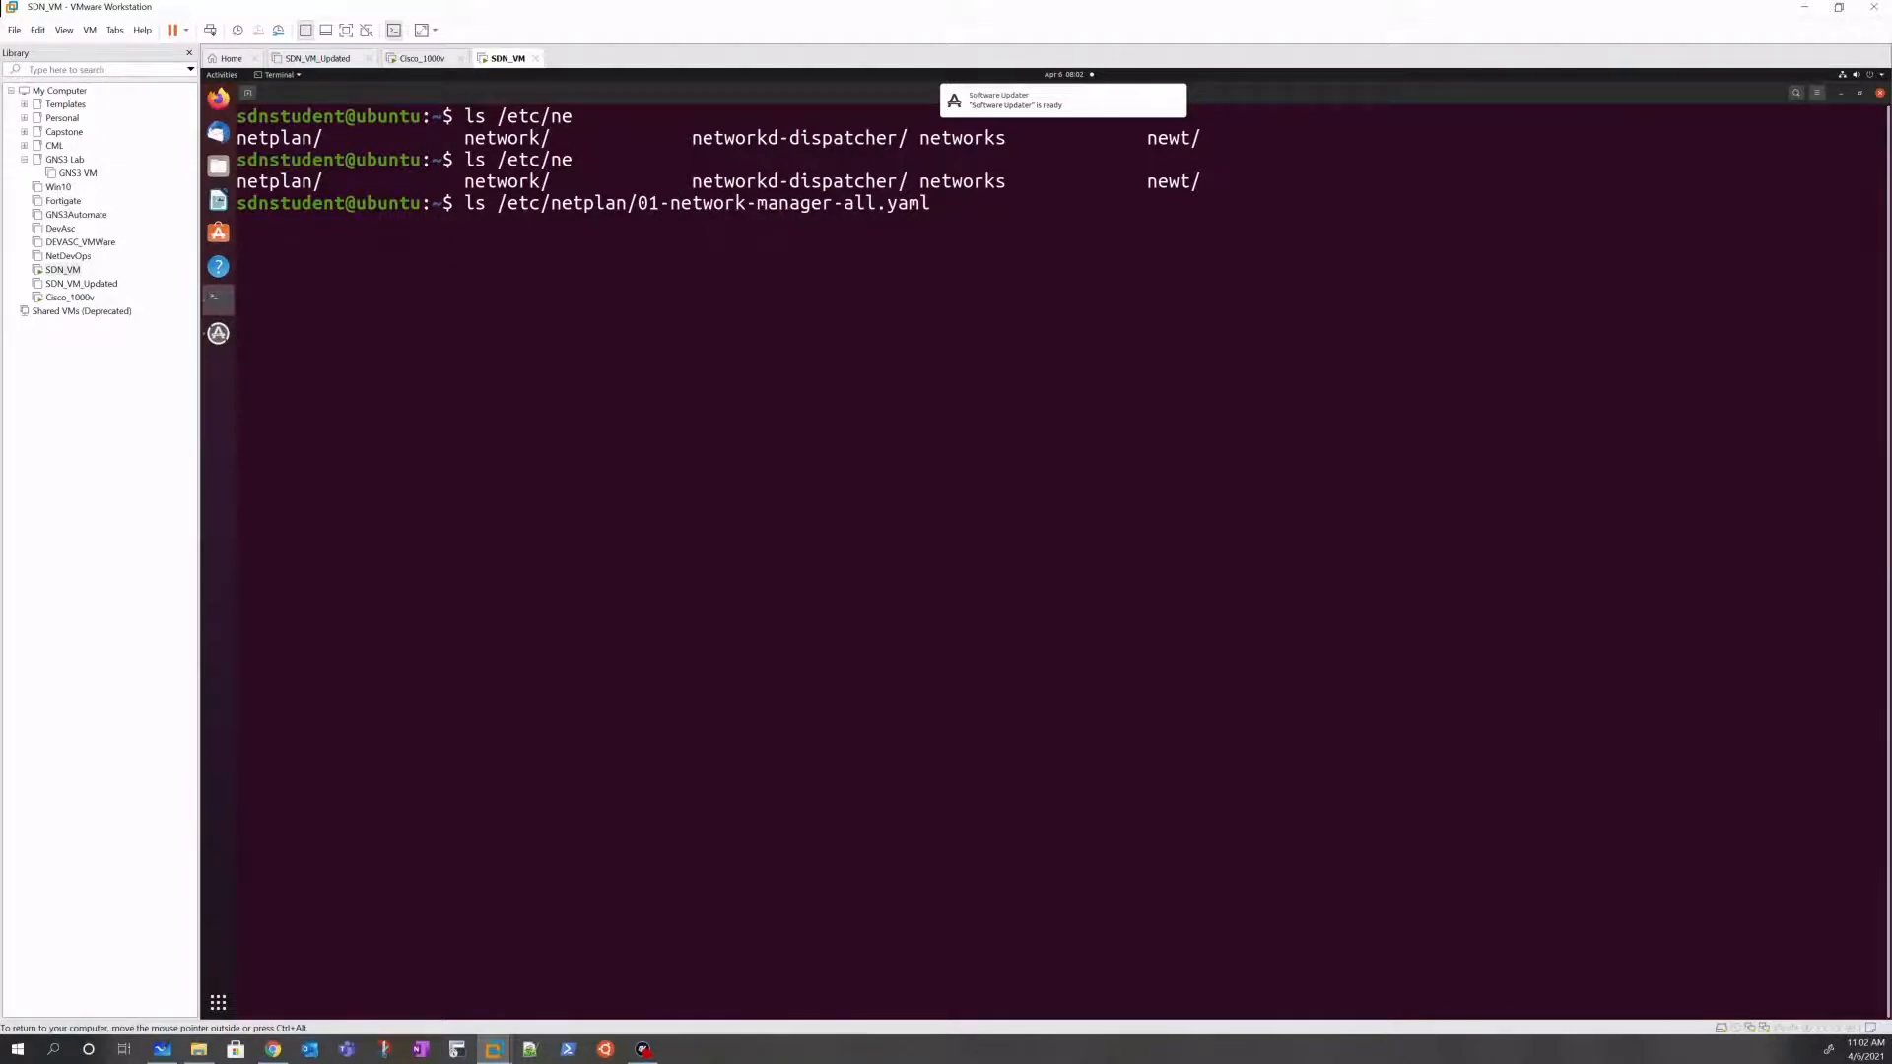
{"action": "key", "text": "BackSpace"}
{"action": "key", "text": "BackSpace"}
{"action": "key", "text": "BackSpace"}
{"action": "key", "text": "BackSpace"}
{"action": "key", "text": "BackSpace"}
{"action": "key", "text": "BackSpace"}
{"action": "key", "text": "BackSpace"}
{"action": "key", "text": "BackSpace"}
{"action": "key", "text": "BackSpace"}
{"action": "key", "text": "BackSpace"}
{"action": "key", "text": "BackSpace"}
{"action": "key", "text": "BackSpace"}
{"action": "key", "text": "BackSpace"}
{"action": "key", "text": "BackSpace"}
{"action": "key", "text": "BackSpace"}
{"action": "key", "text": "BackSpace"}
{"action": "key", "text": "BackSpace"}
{"action": "key", "text": "BackSpace"}
{"action": "key", "text": "BackSpace"}
{"action": "key", "text": "BackSpace"}
{"action": "key", "text": "BackSpace"}
{"action": "key", "text": "BackSpace"}
{"action": "key", "text": "BackSpace"}
{"action": "key", "text": "BackSpace"}
{"action": "key", "text": "BackSpace"}
{"action": "key", "text": "BackSpace"}
{"action": "key", "text": "BackSpace"}
{"action": "key", "text": "BackSpace"}
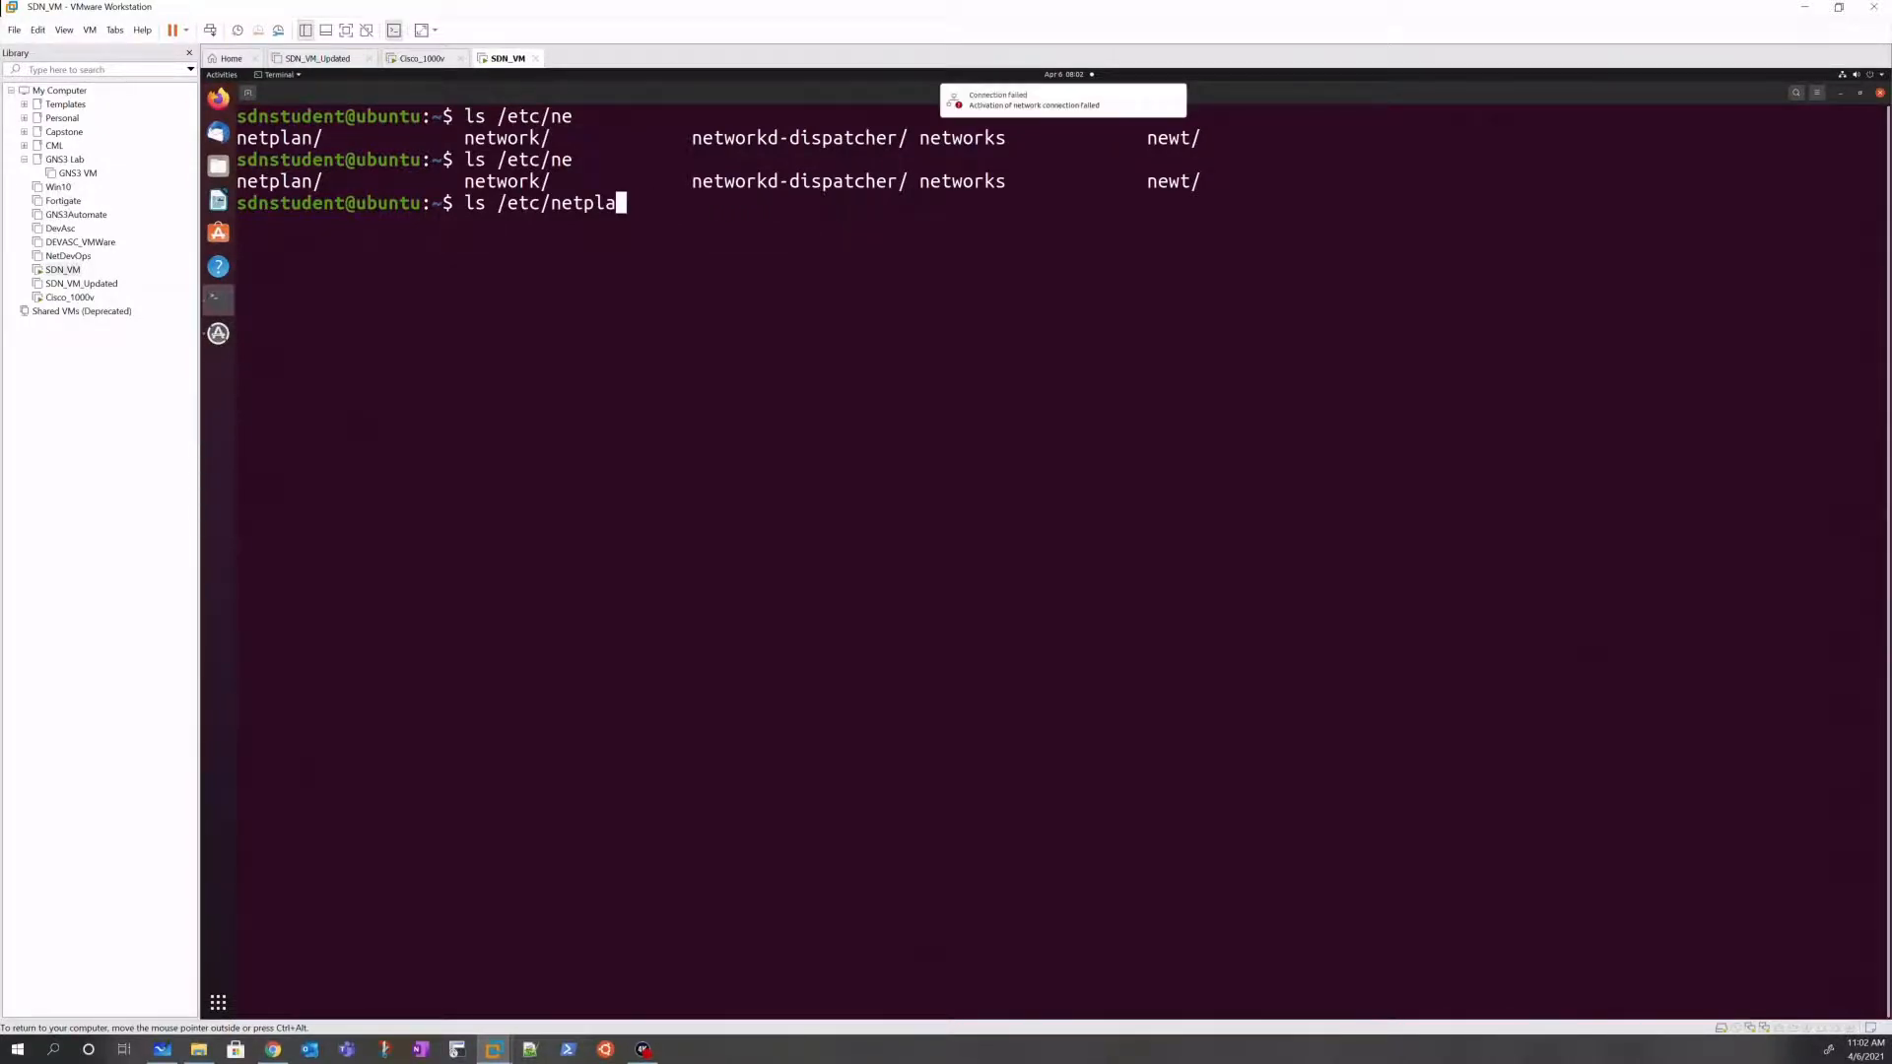
{"action": "key", "text": "Tab"}
{"action": "key", "text": "Tab"}
{"action": "key", "text": "BackSpace"}
{"action": "key", "text": "BackSpace"}
{"action": "key", "text": "BackSpace"}
{"action": "key", "text": "BackSpace"}
{"action": "key", "text": "BackSpace"}
{"action": "key", "text": "BackSpace"}
{"action": "key", "text": "BackSpace"}
{"action": "key", "text": "BackSpace"}
{"action": "key", "text": "BackSpace"}
{"action": "key", "text": "BackSpace"}
{"action": "key", "text": "BackSpace"}
{"action": "key", "text": "BackSpace"}
{"action": "key", "text": "BackSpace"}
{"action": "key", "text": "BackSpace"}
{"action": "key", "text": "BackSpace"}
{"action": "key", "text": "BackSpace"}
{"action": "key", "text": "BackSpace"}
{"action": "key", "text": "BackSpace"}
{"action": "key", "text": "BackSpace"}
{"action": "key", "text": "BackSpace"}
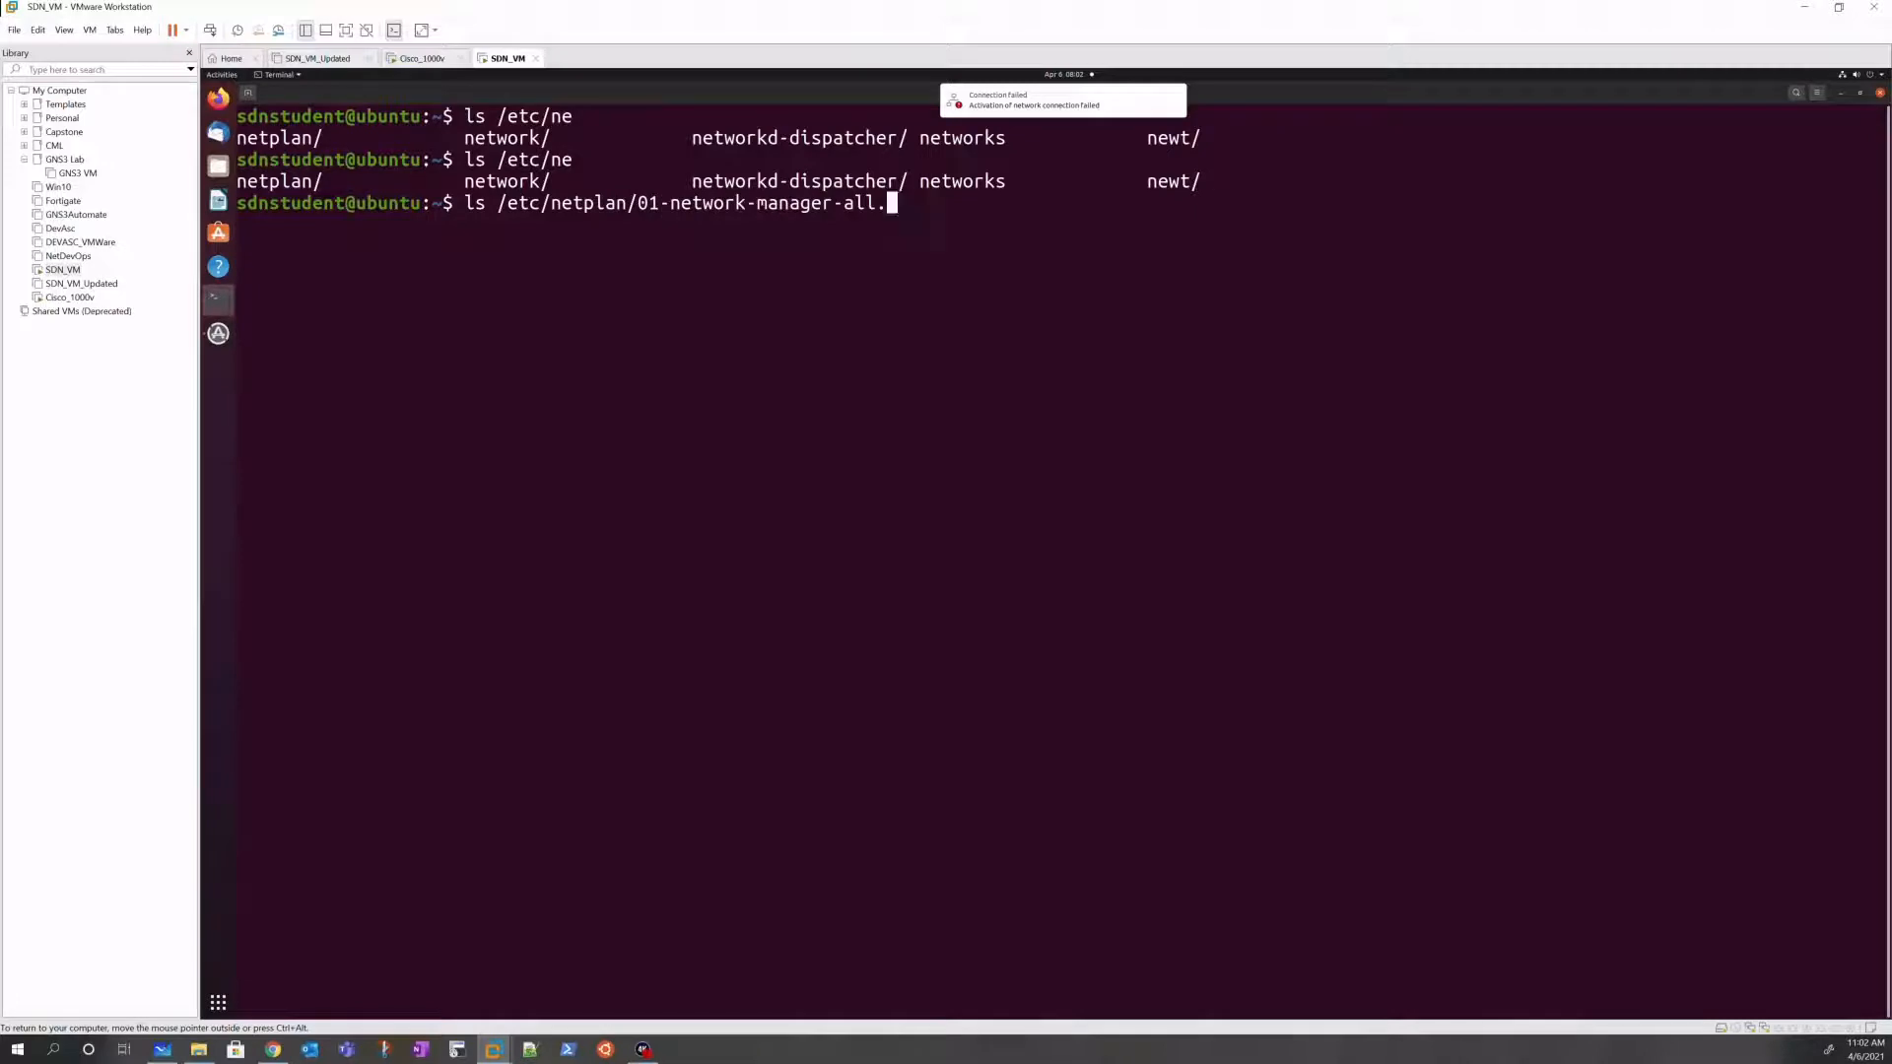
{"action": "key", "text": "BackSpace"}
{"action": "key", "text": "BackSpace"}
{"action": "key", "text": "BackSpace"}
{"action": "key", "text": "BackSpace"}
{"action": "key", "text": "BackSpace"}
{"action": "key", "text": "BackSpace"}
{"action": "key", "text": "BackSpace"}
{"action": "key", "text": "Return"}
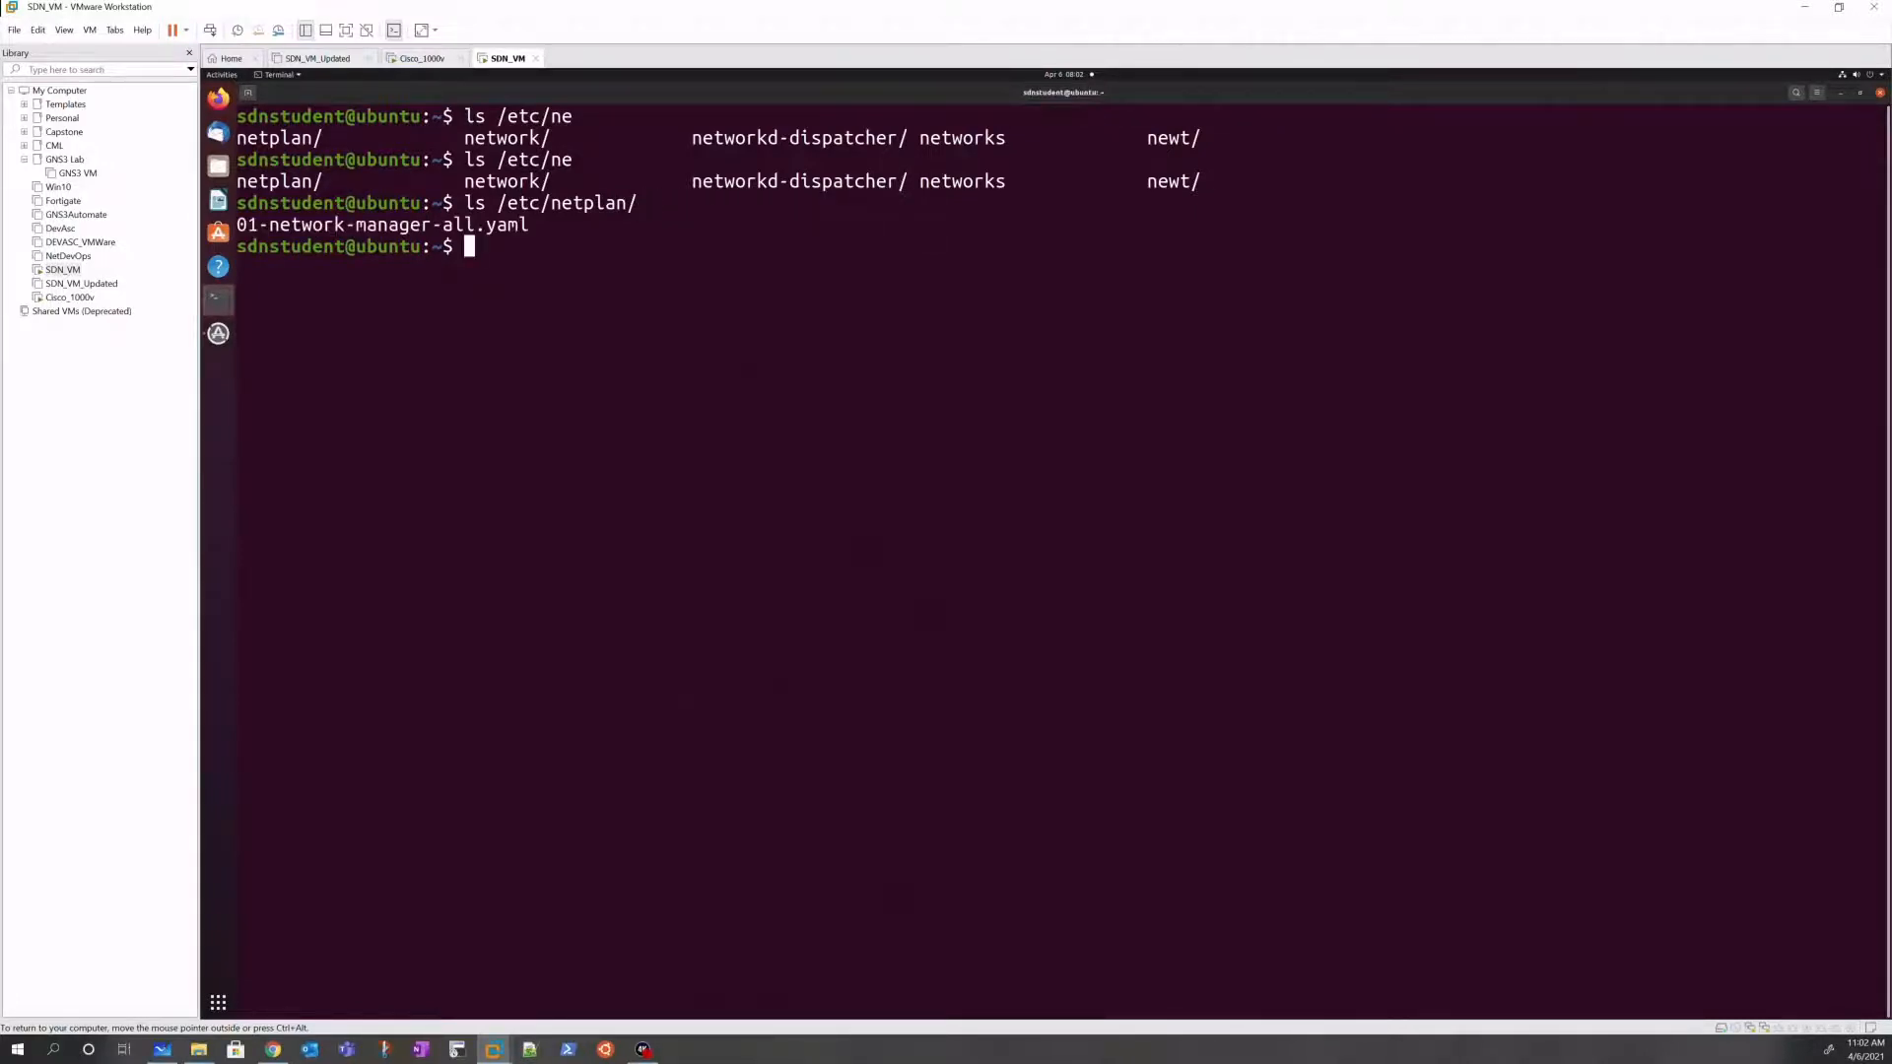
Step: Open /etc/netplan/01-network-manager-all.yaml in nano with sudo, entering the sudo password
{"action": "key", "text": "Up"}
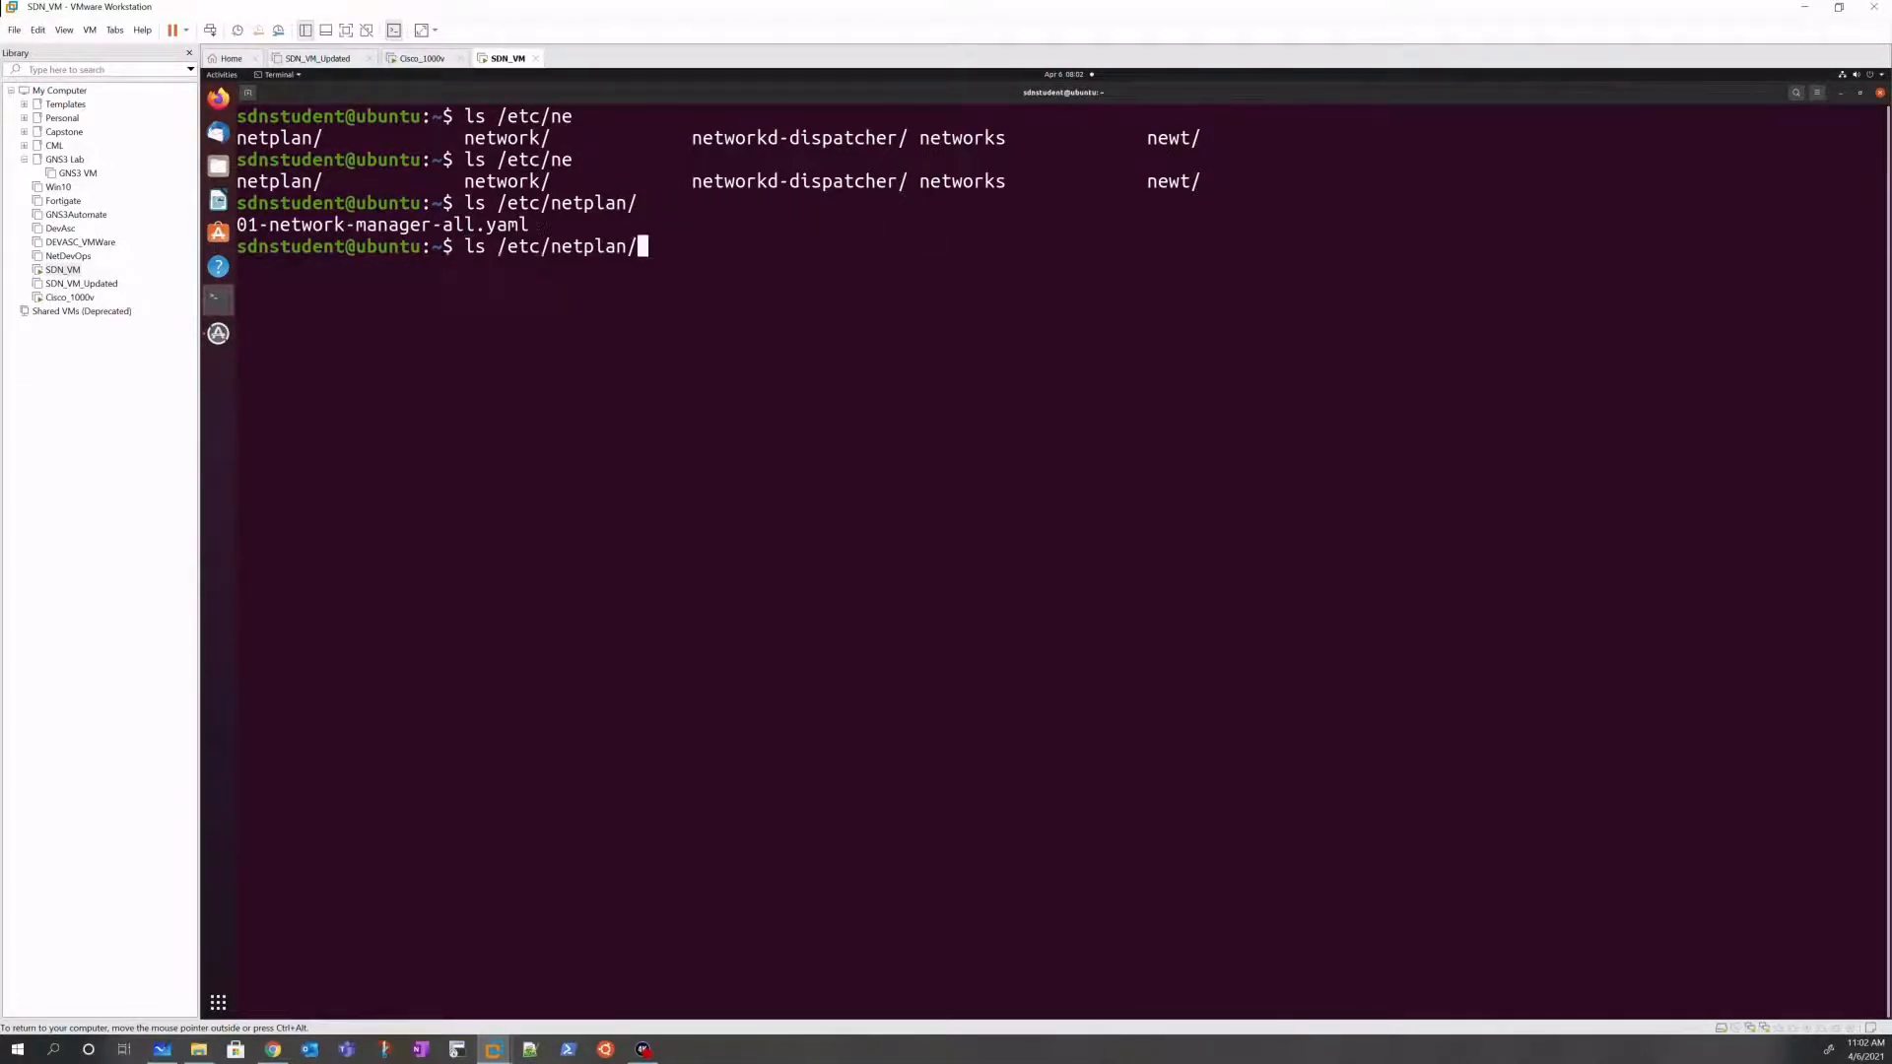
{"action": "type", "text": "01"}
{"action": "key", "text": "Tab"}
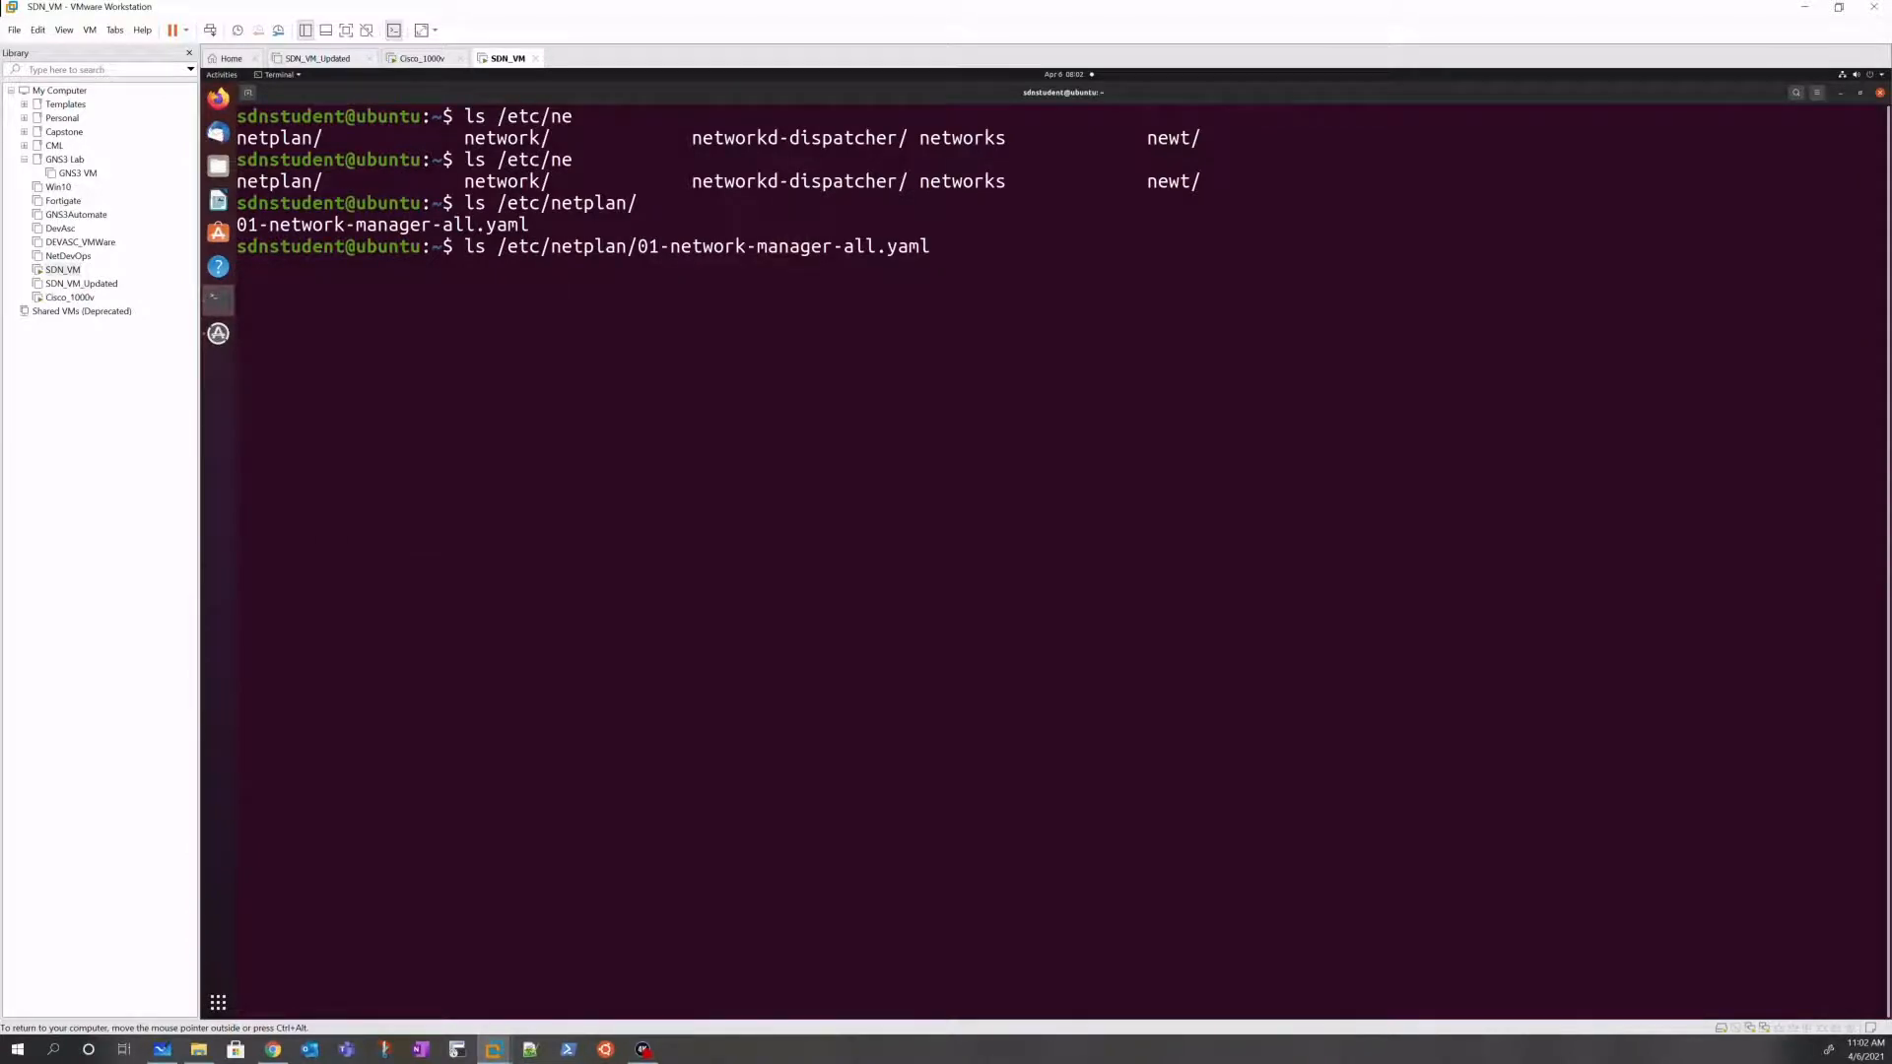
{"action": "key", "text": "ctrl+u"}
{"action": "type", "text": "sudo "}
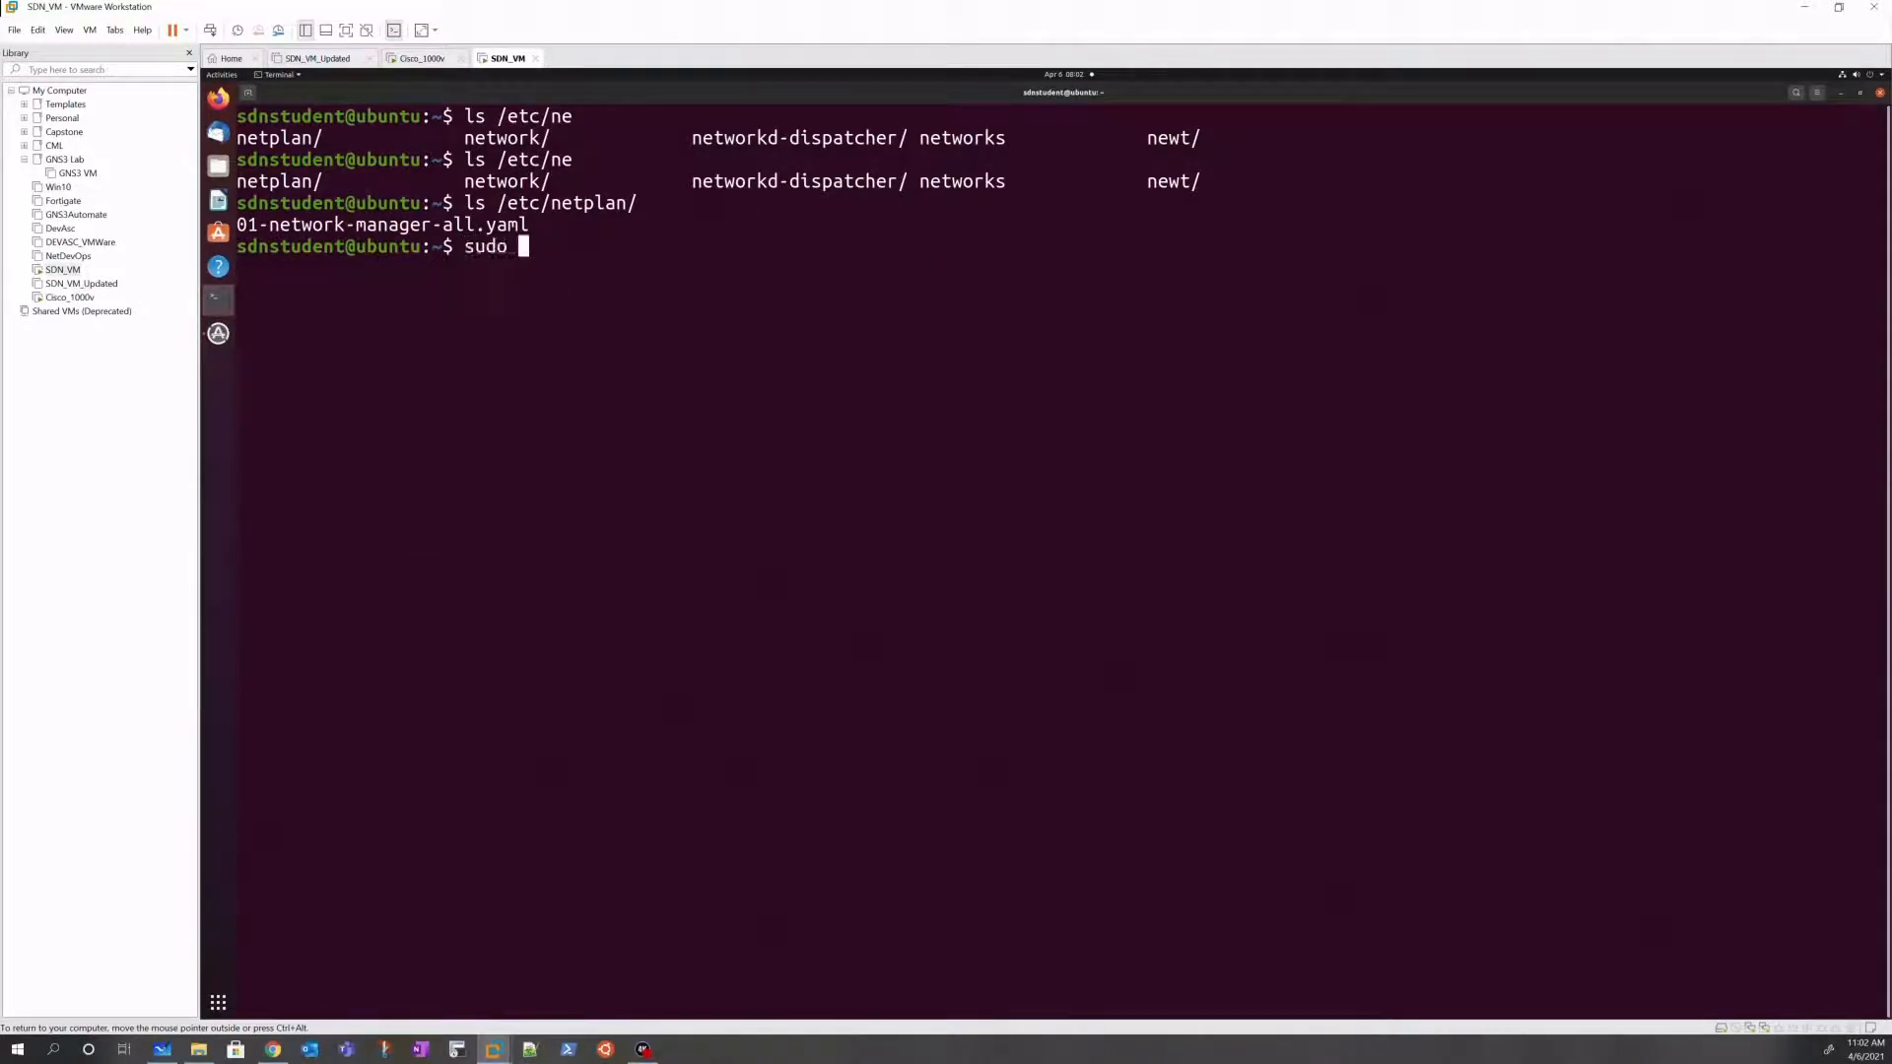
{"action": "type", "text": "nano /etc/netp"}
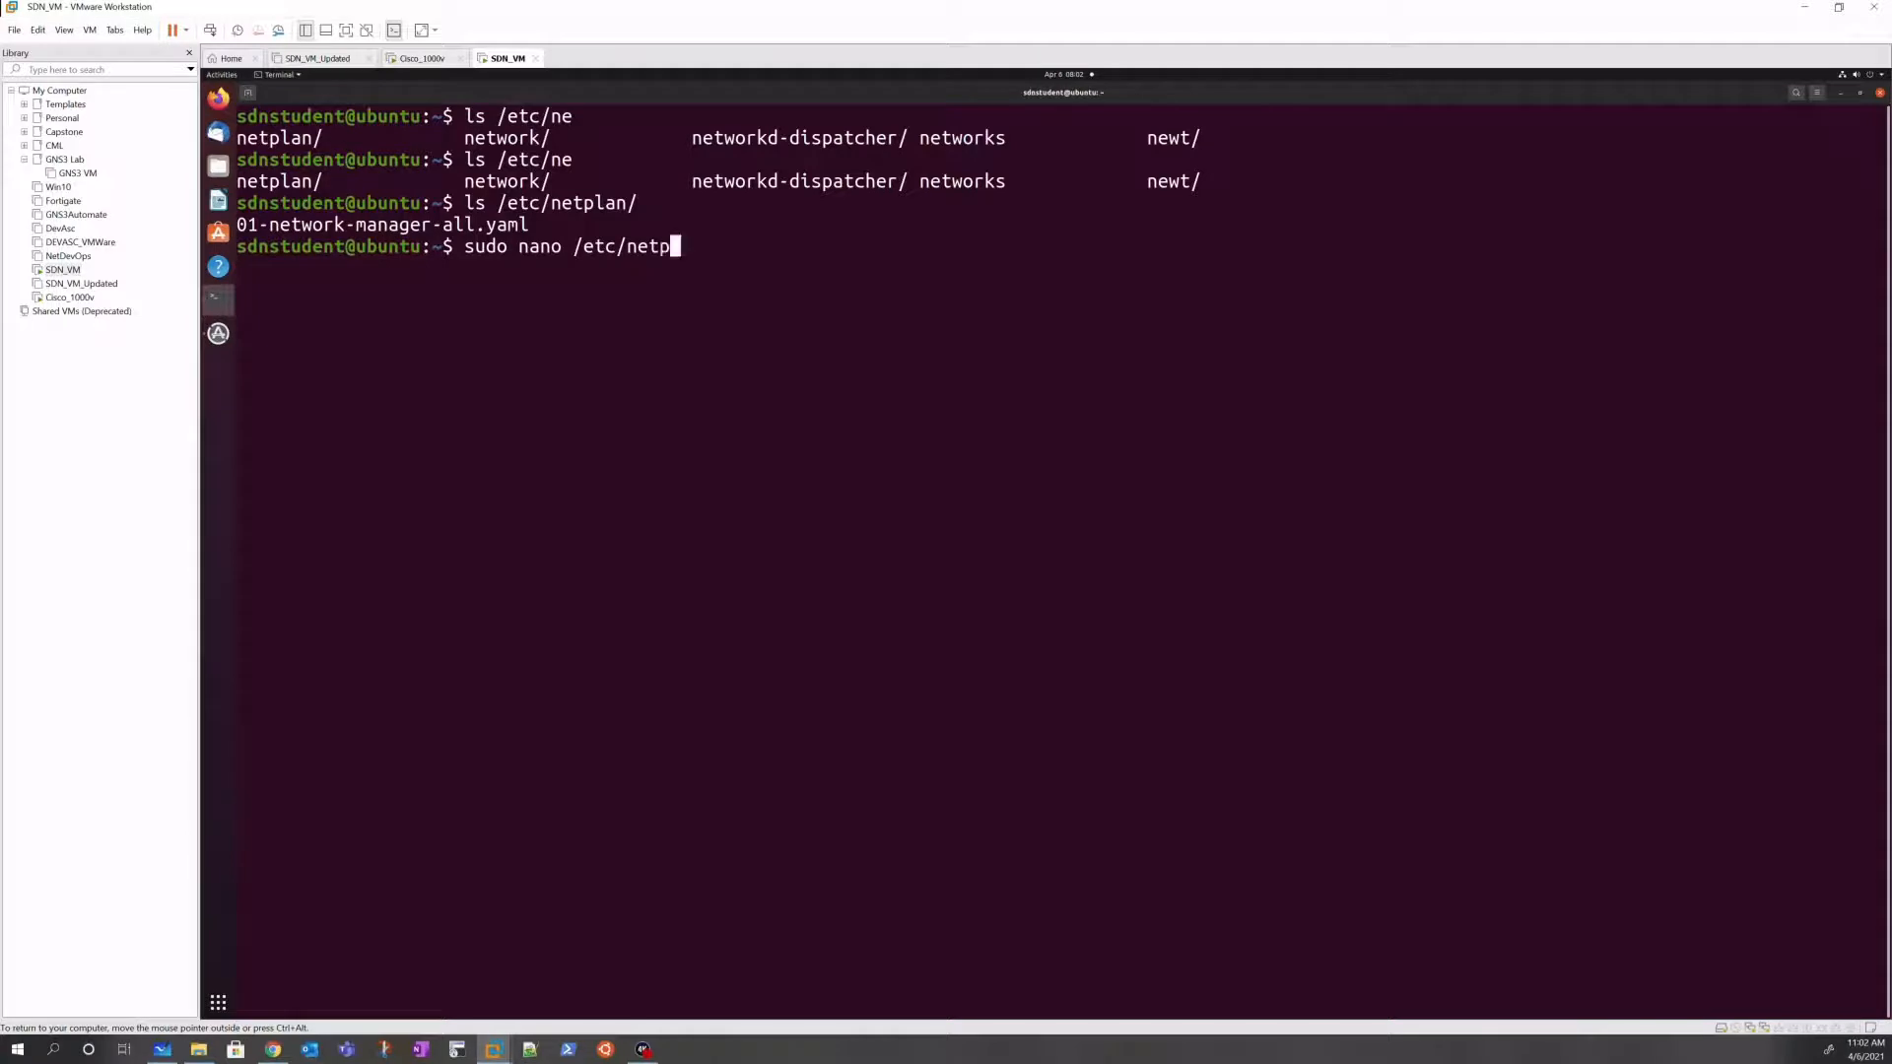
{"action": "key", "text": "Tab"}
{"action": "key", "text": "Tab"}
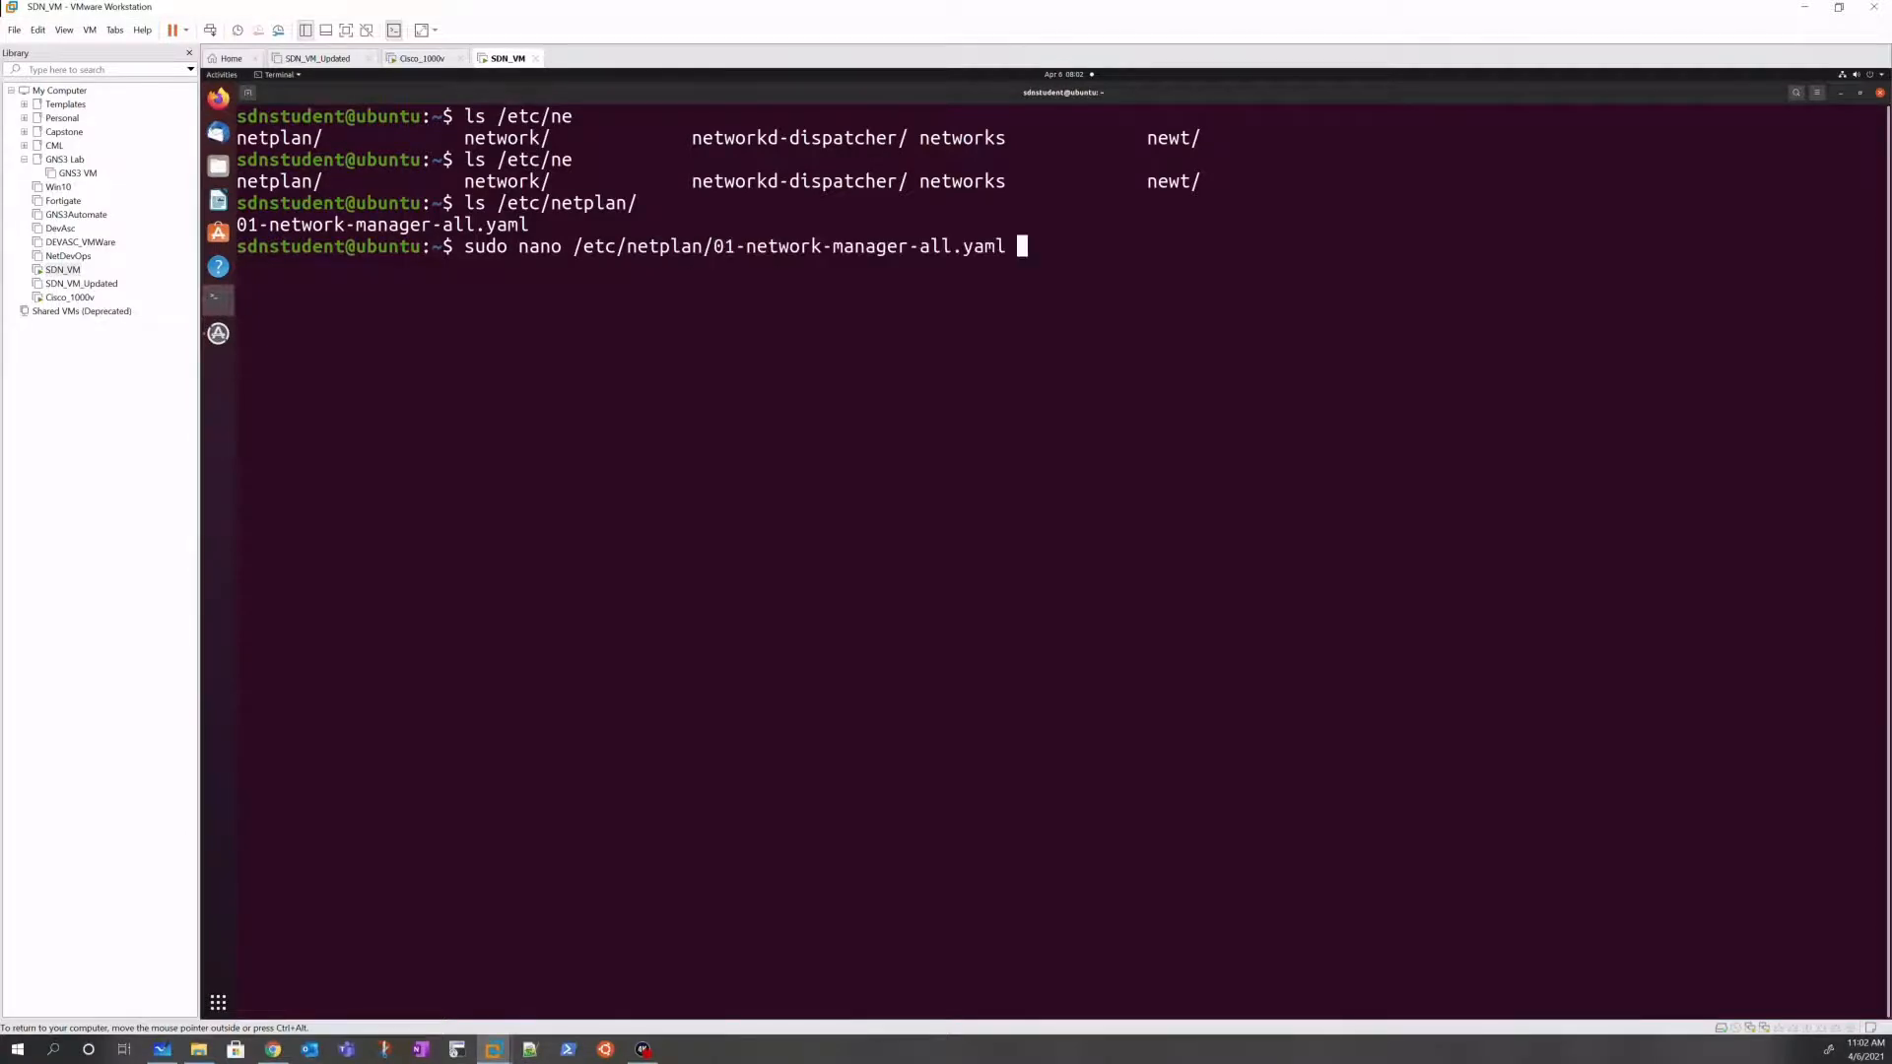
{"action": "key", "text": "Return"}
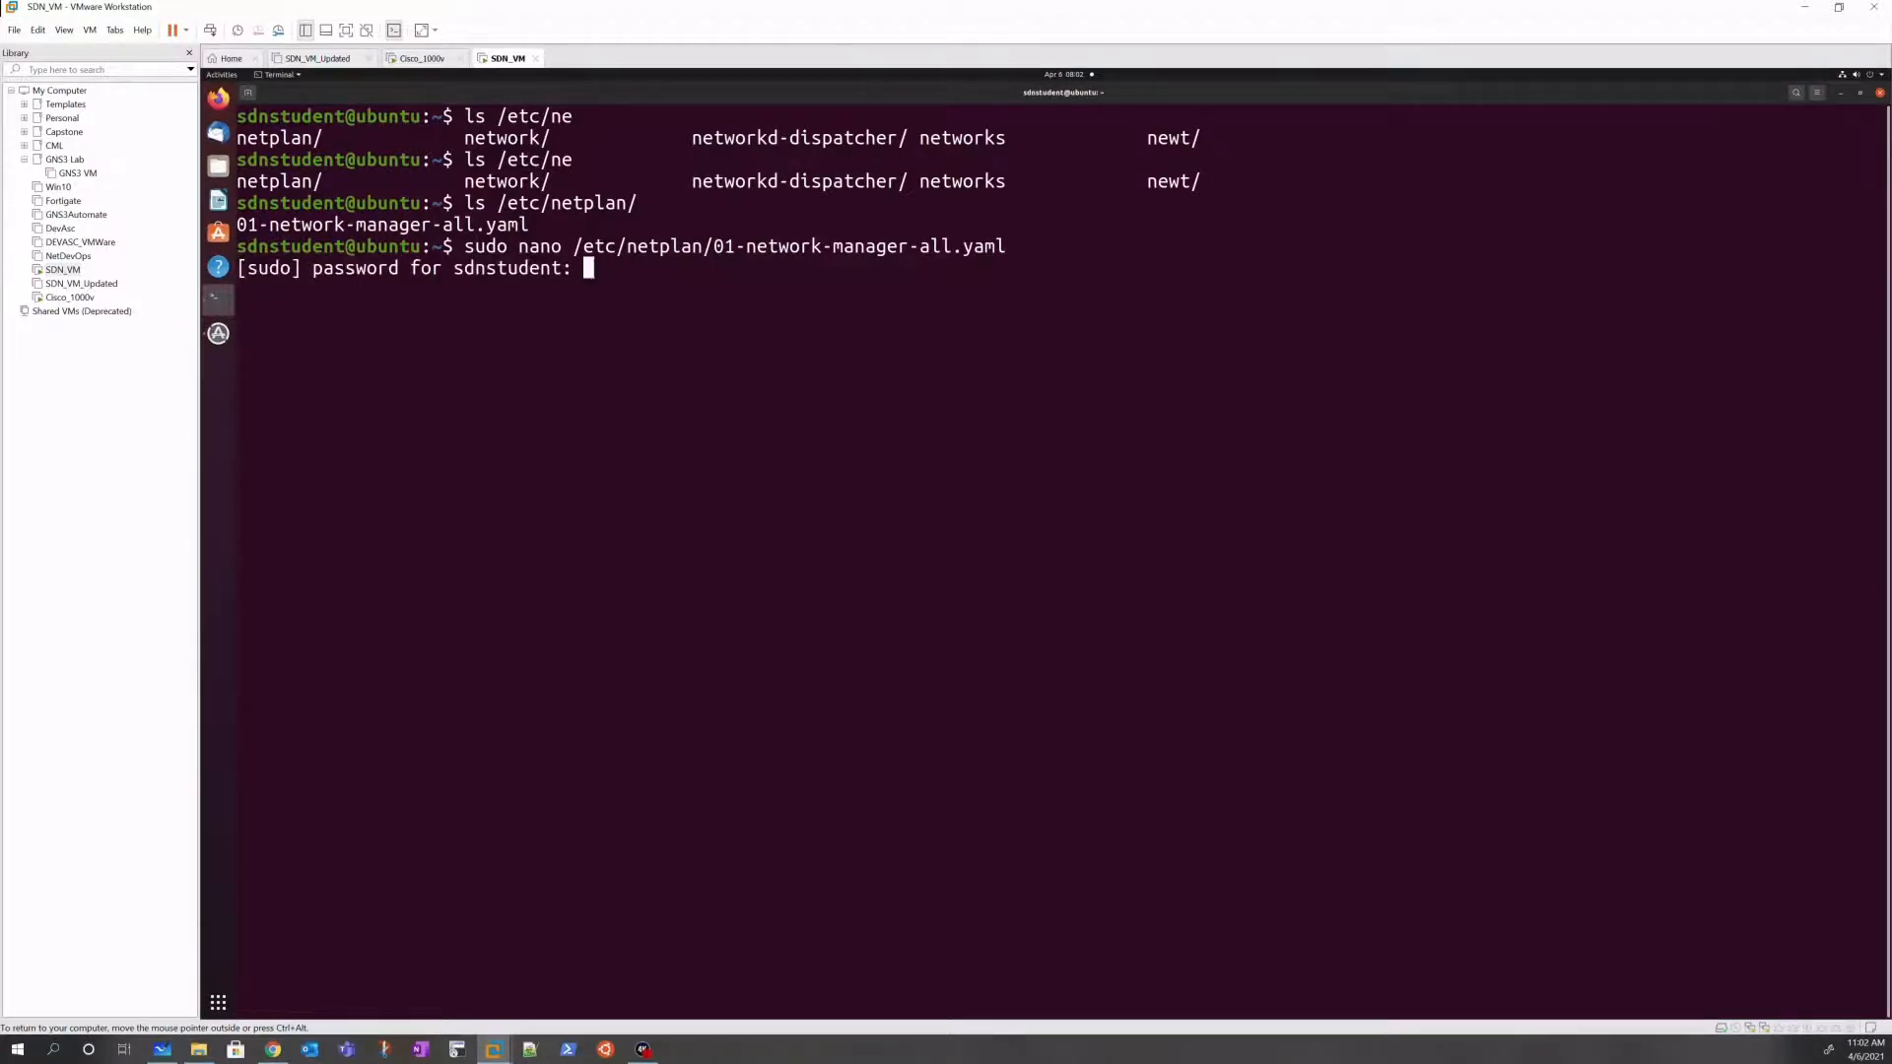
{"action": "key", "text": "Return"}
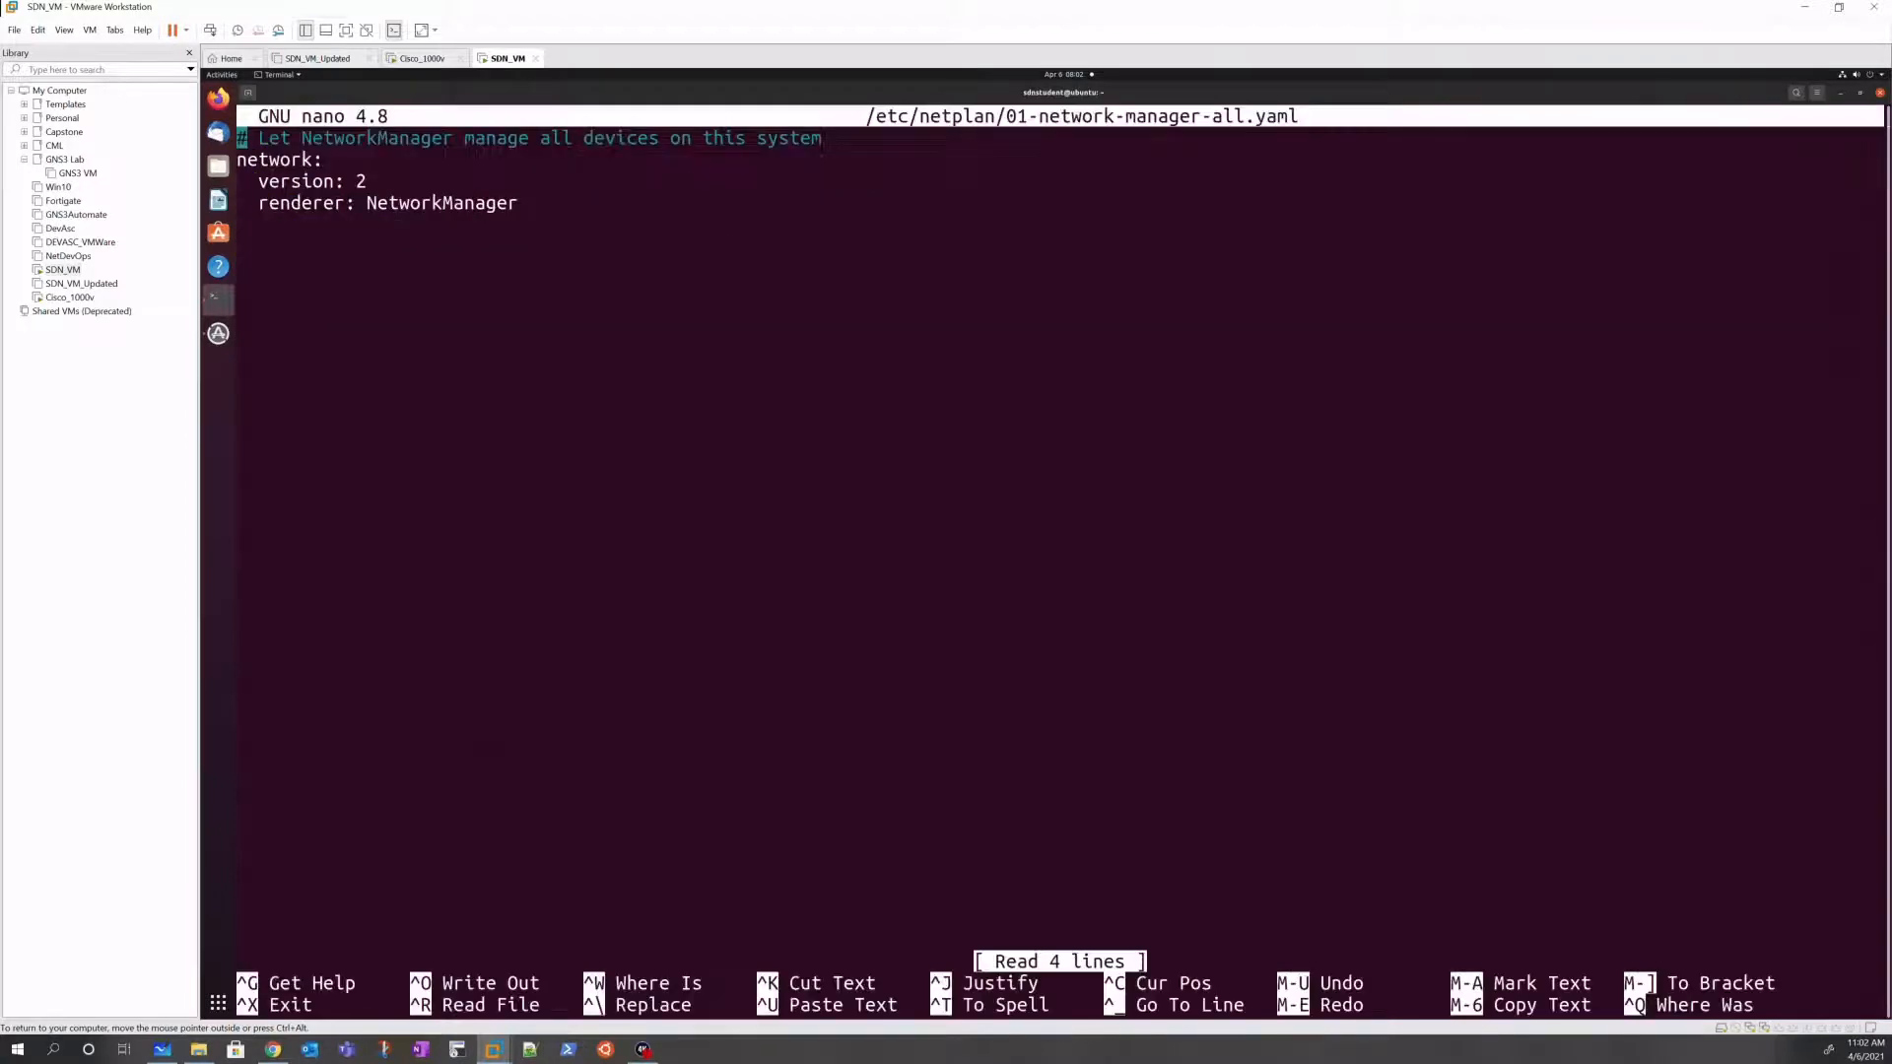
Step: Step through the netplan file's lines, then switch to the linuxize netplan article in Chrome
{"action": "key", "text": "Down"}
{"action": "key", "text": "Down"}
{"action": "key", "text": "Up"}
{"action": "key", "text": "Down"}
{"action": "left_click", "coordinate": [273, 1049]}
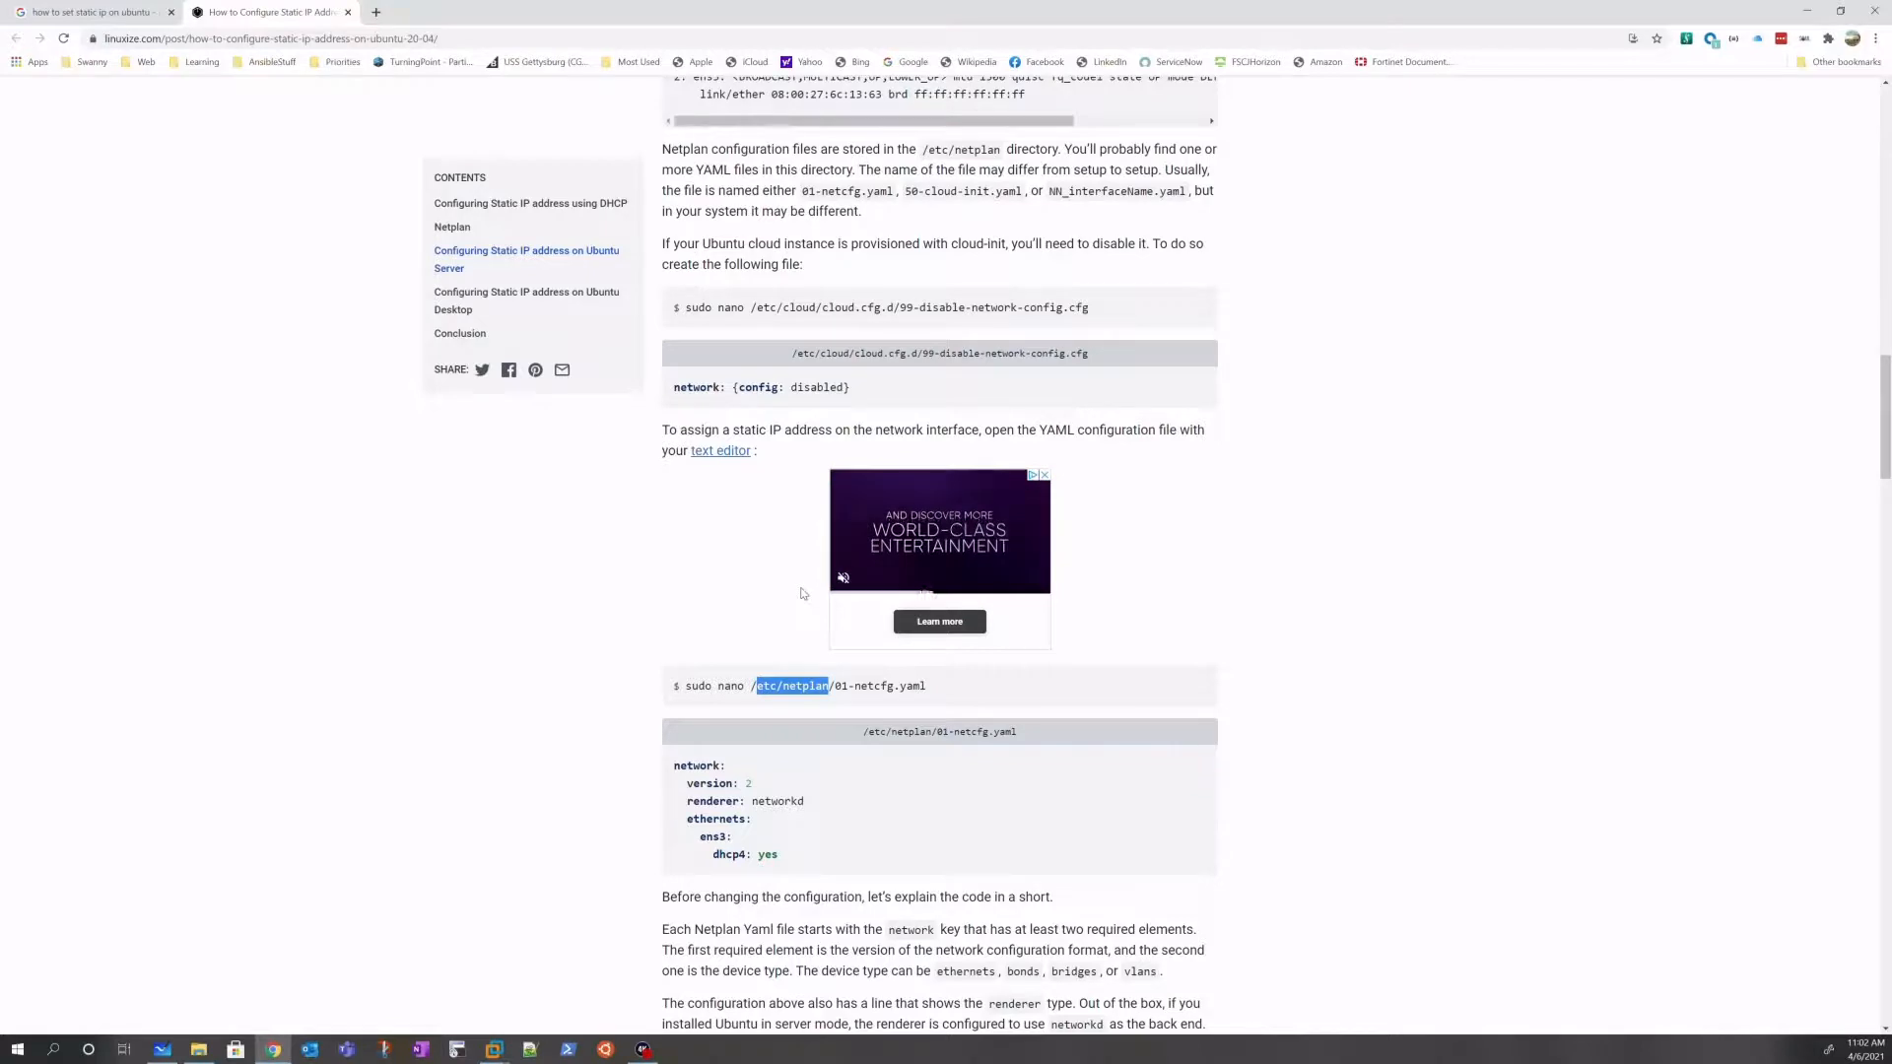
Step: Scroll the linuxize article down to the sudo netplan apply and ip addr show dev ens3 steps
{"action": "scroll", "coordinate": [804, 593], "scroll_direction": "up", "scroll_amount": 1}
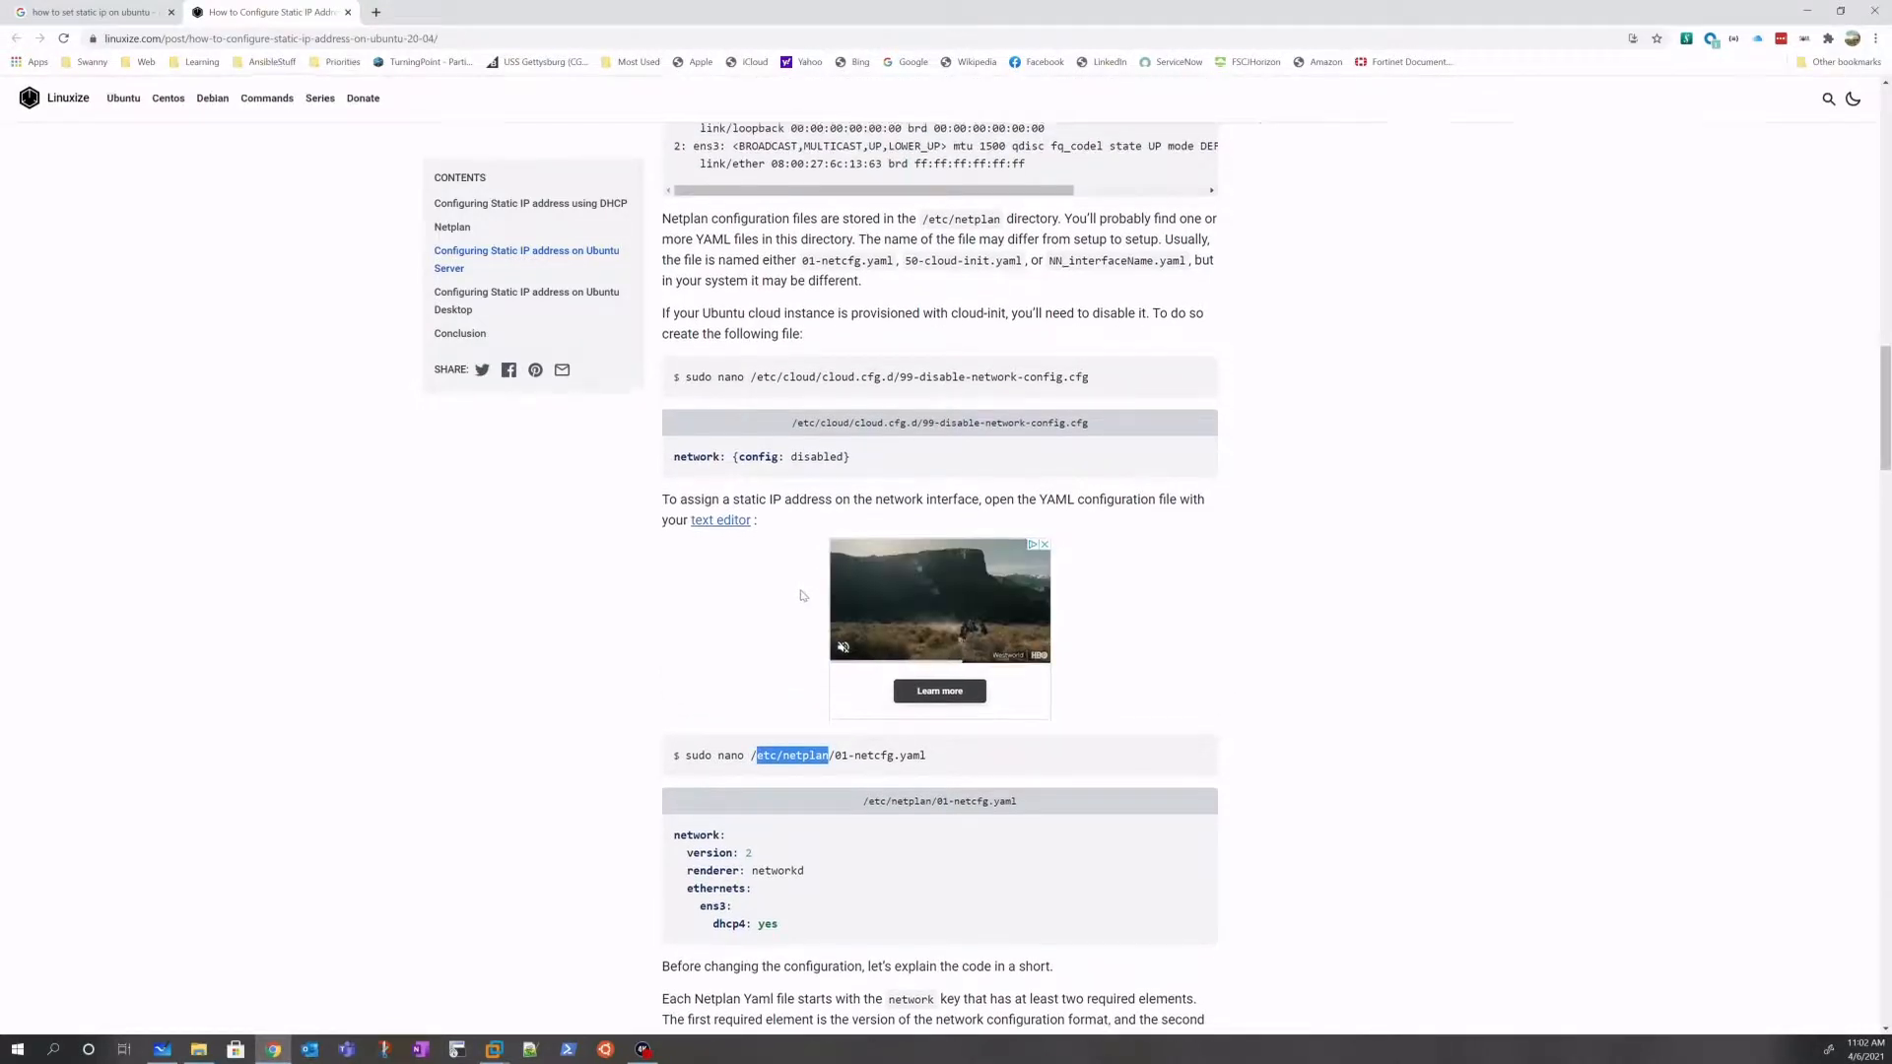
{"action": "scroll", "coordinate": [803, 595], "scroll_direction": "down", "scroll_amount": 10}
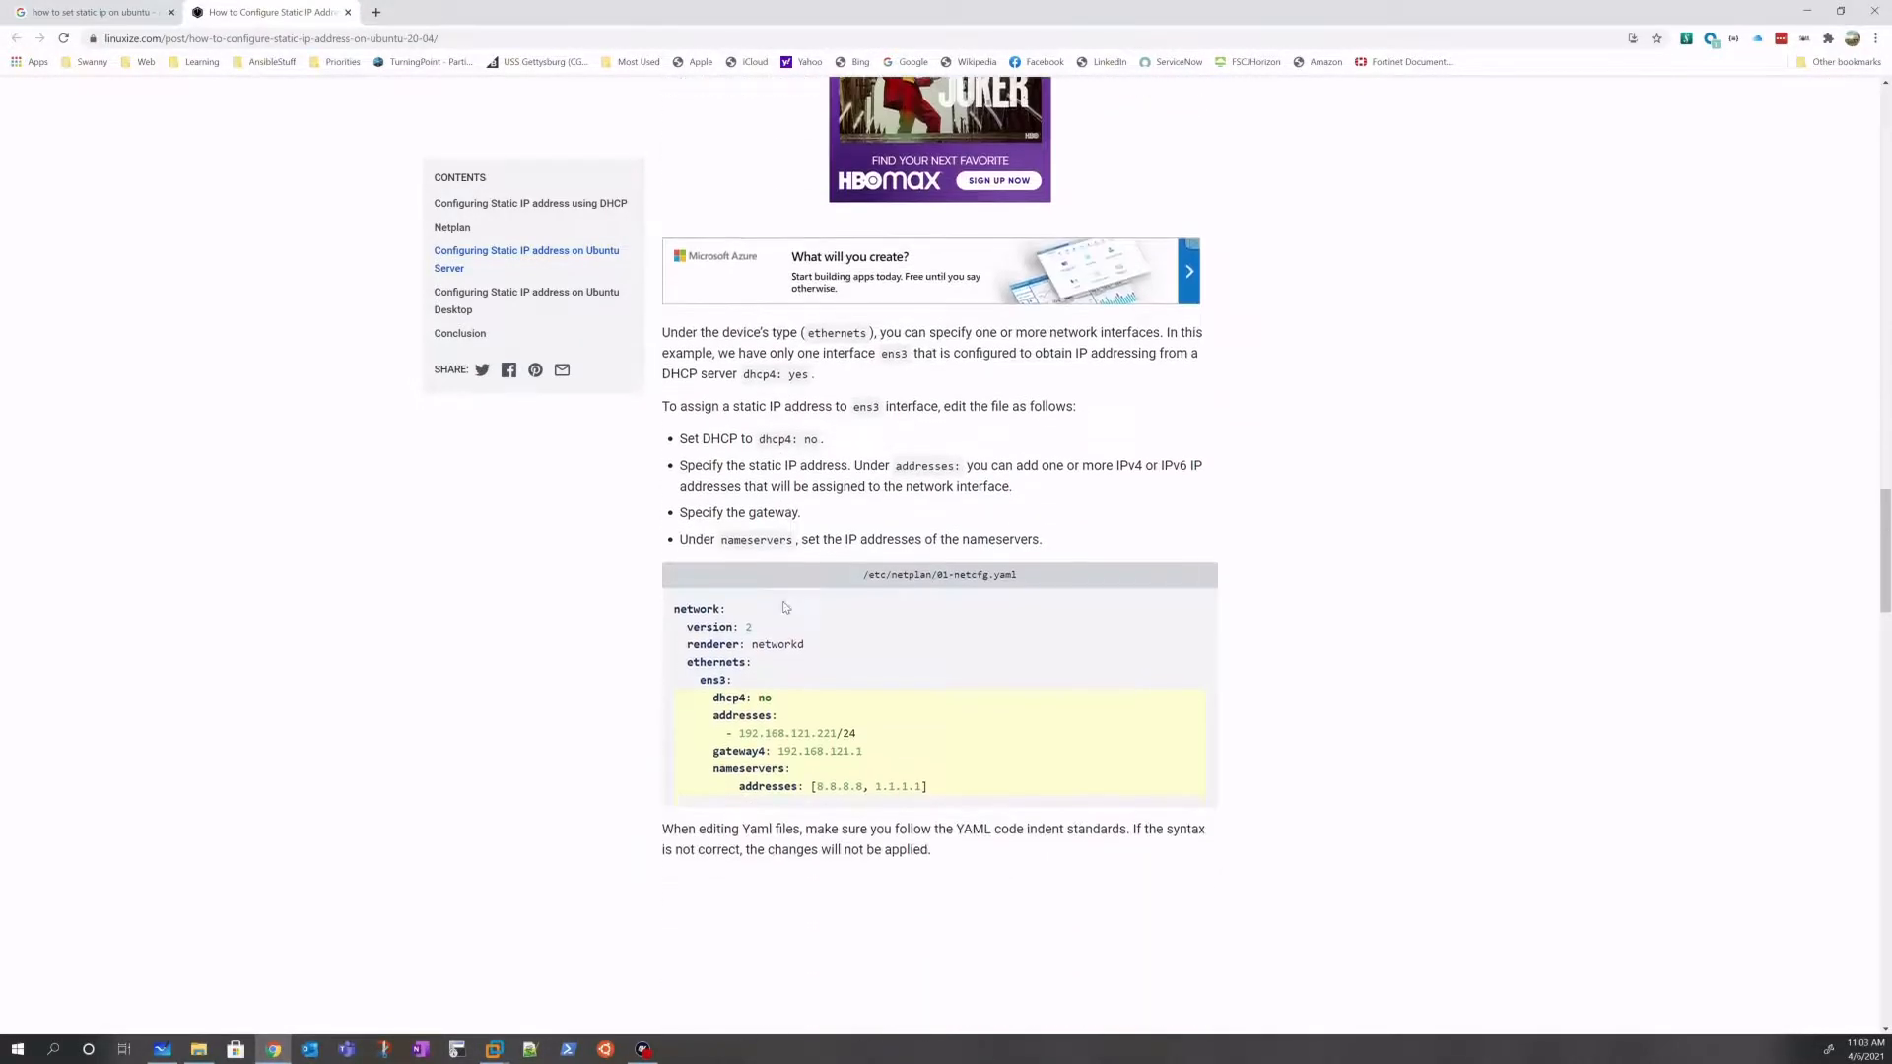
{"action": "mouse_move", "coordinate": [785, 607]}
{"action": "scroll", "coordinate": [785, 607], "scroll_direction": "down", "scroll_amount": 4}
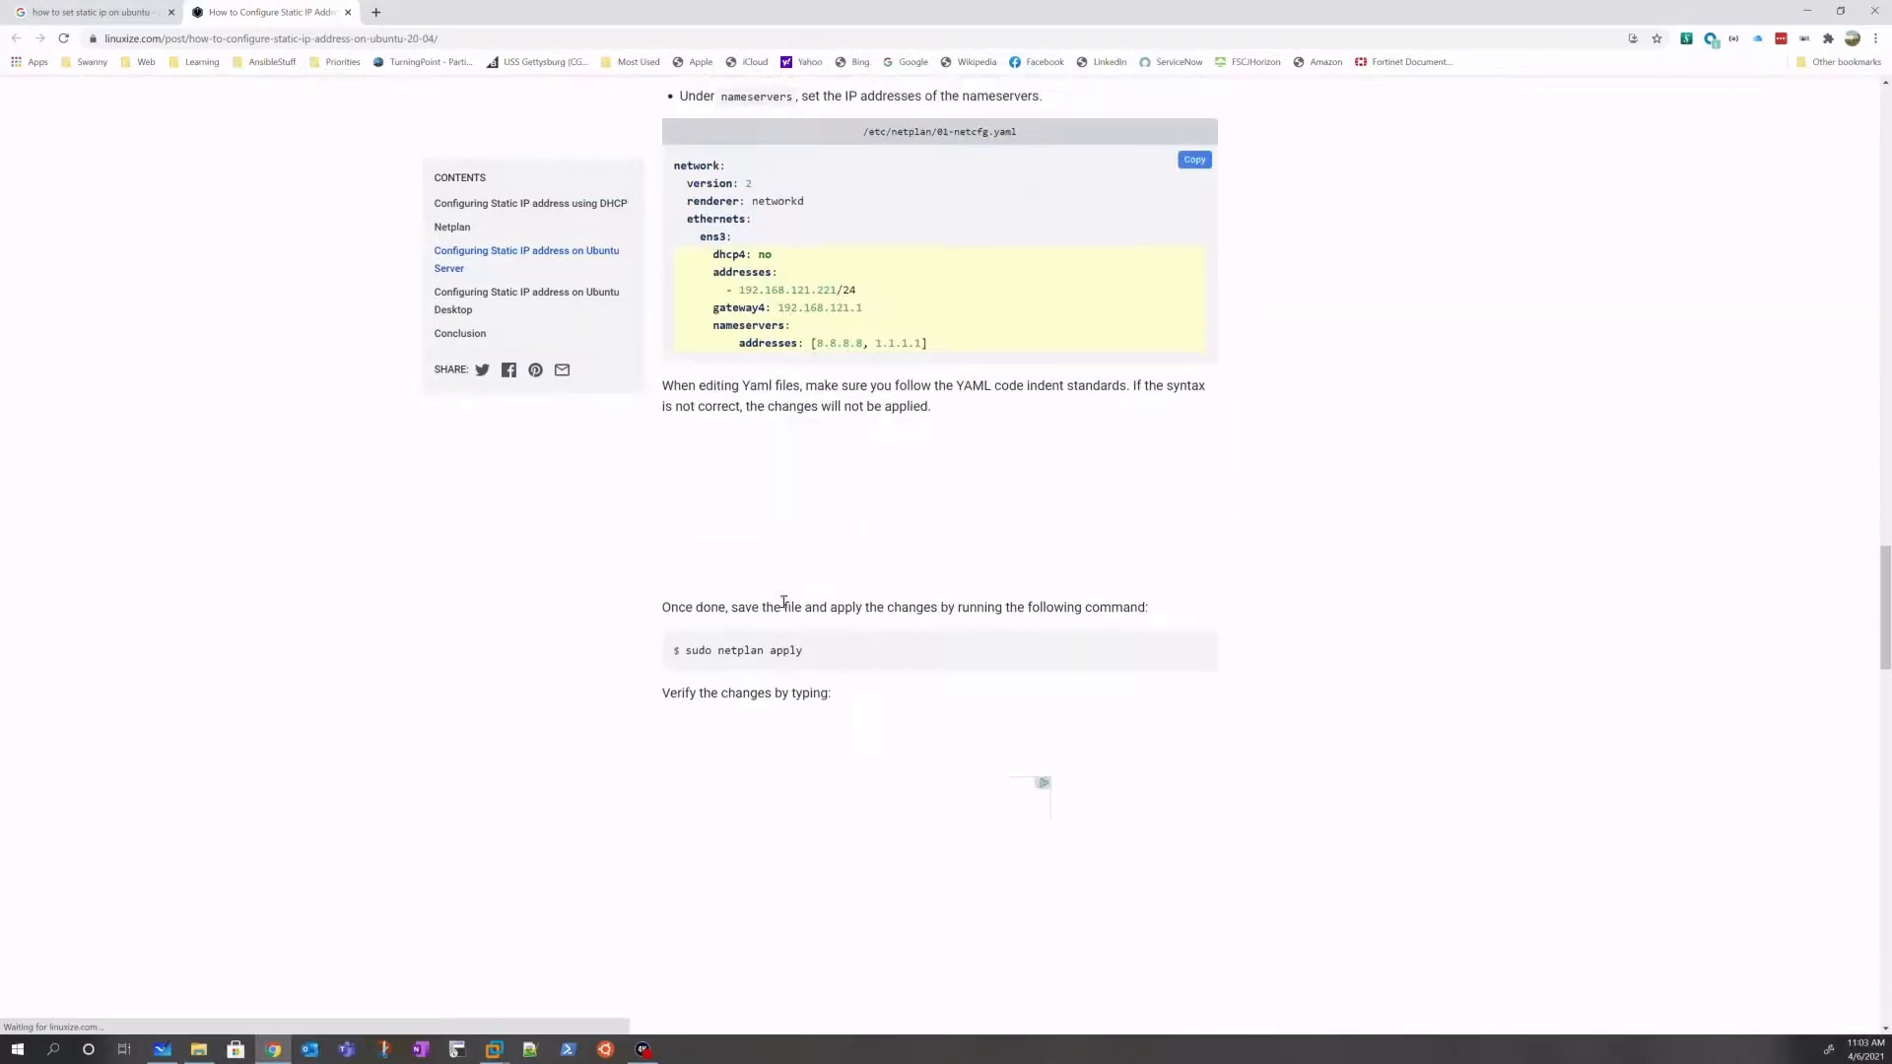
{"action": "scroll", "coordinate": [776, 687], "scroll_direction": "down", "scroll_amount": 4}
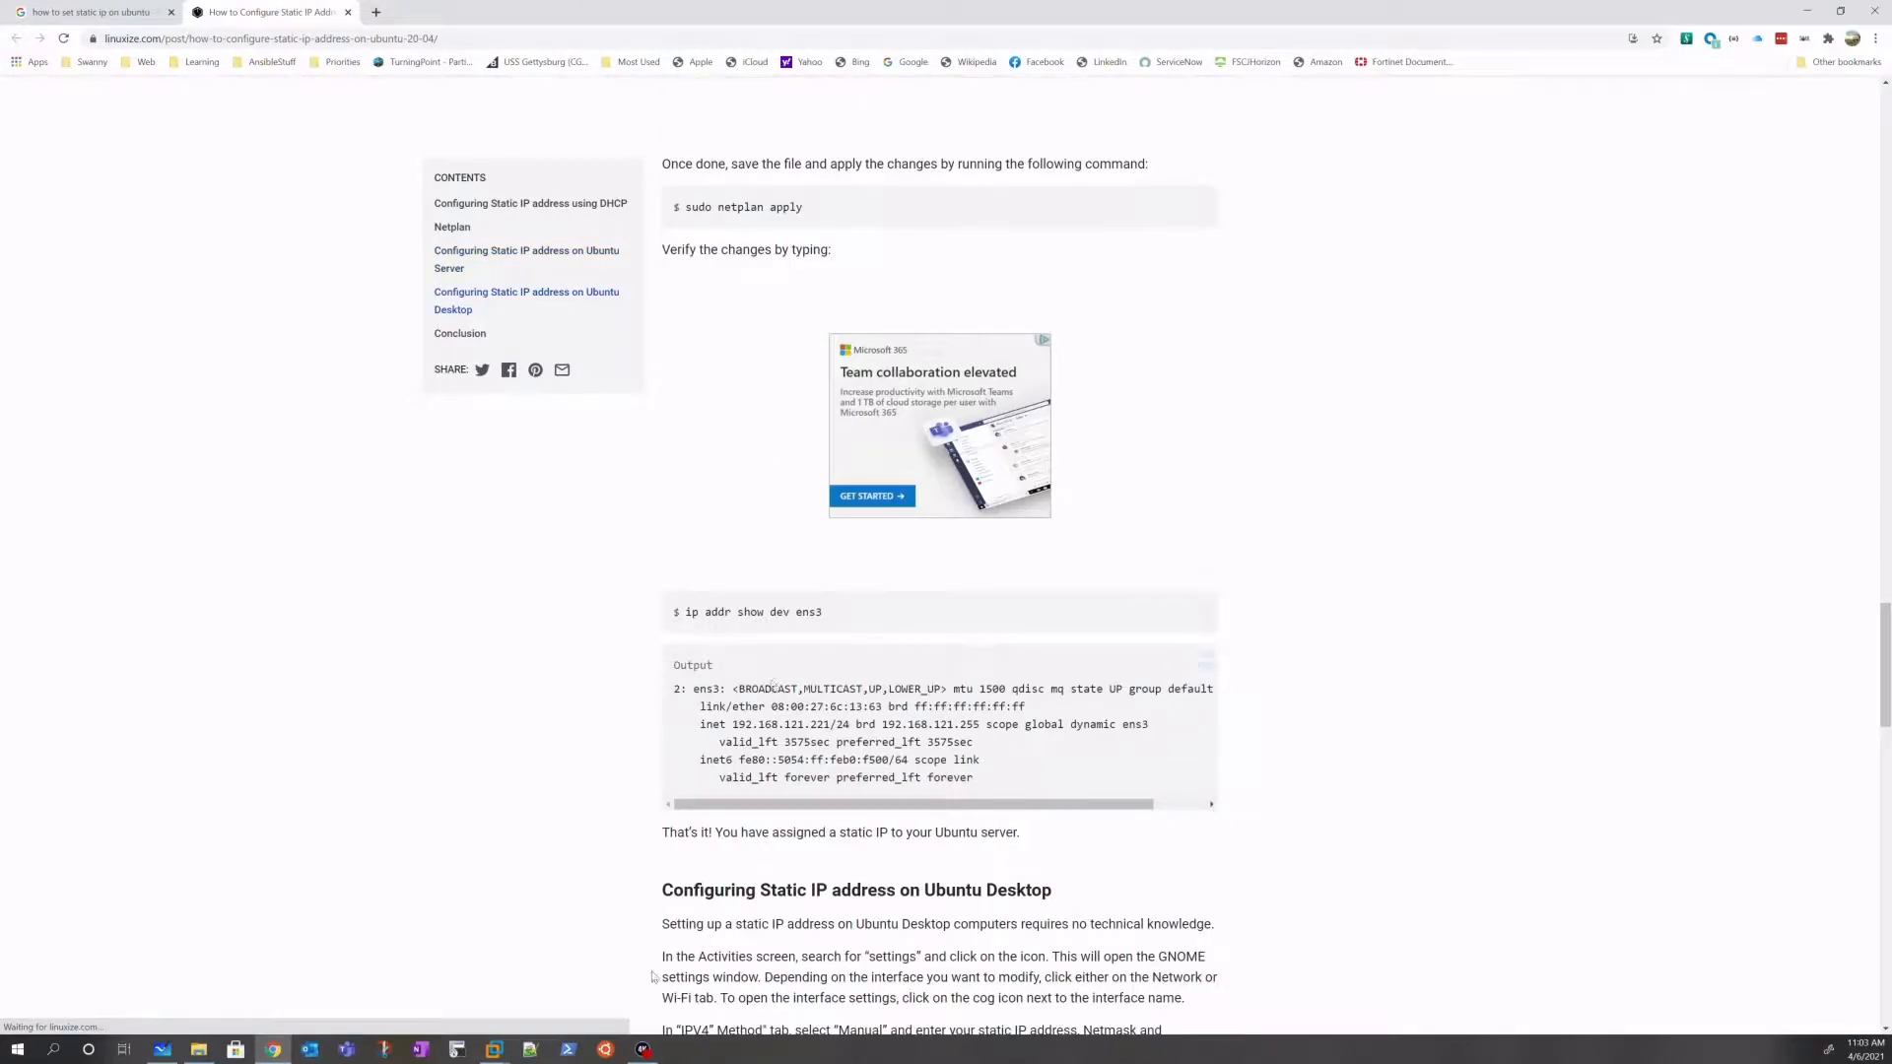
Step: Return to the SDN_VM window and close the terminal running nano
{"action": "left_click", "coordinate": [492, 1050]}
{"action": "left_click", "coordinate": [699, 963]}
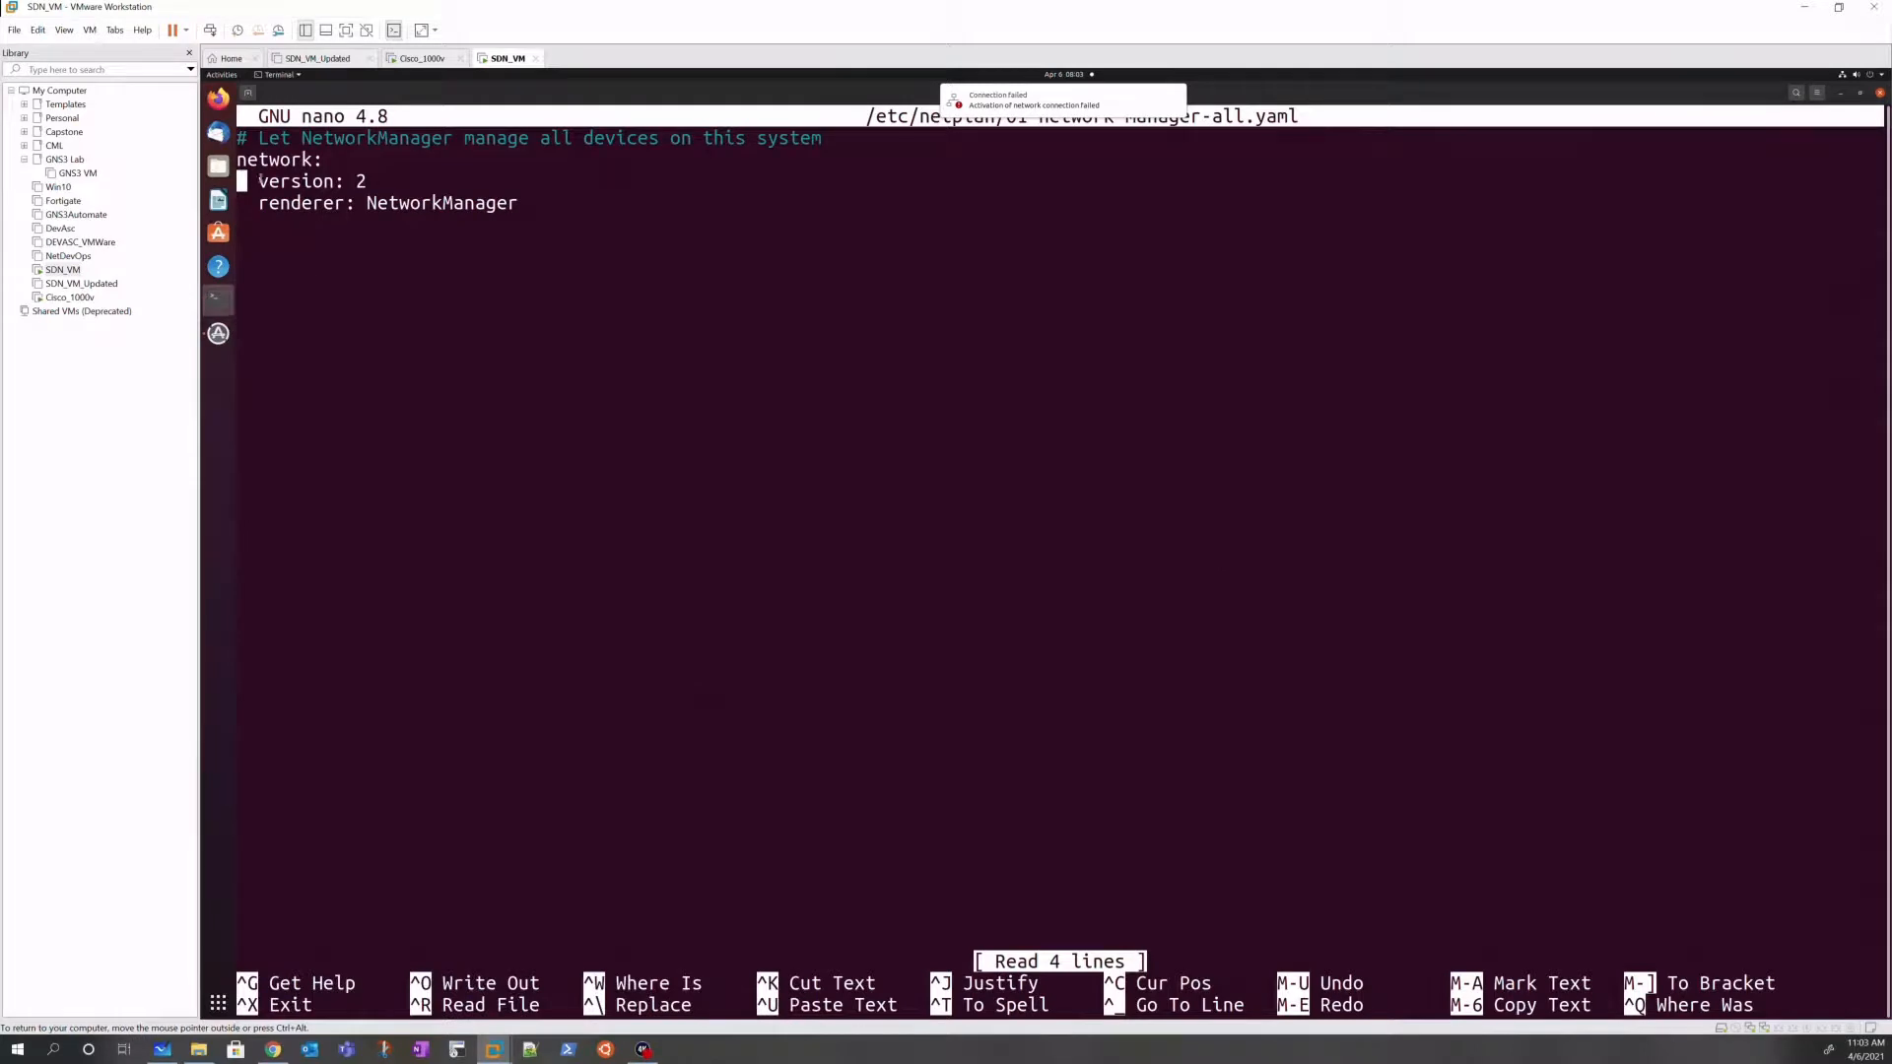
{"action": "left_click", "coordinate": [1880, 93]}
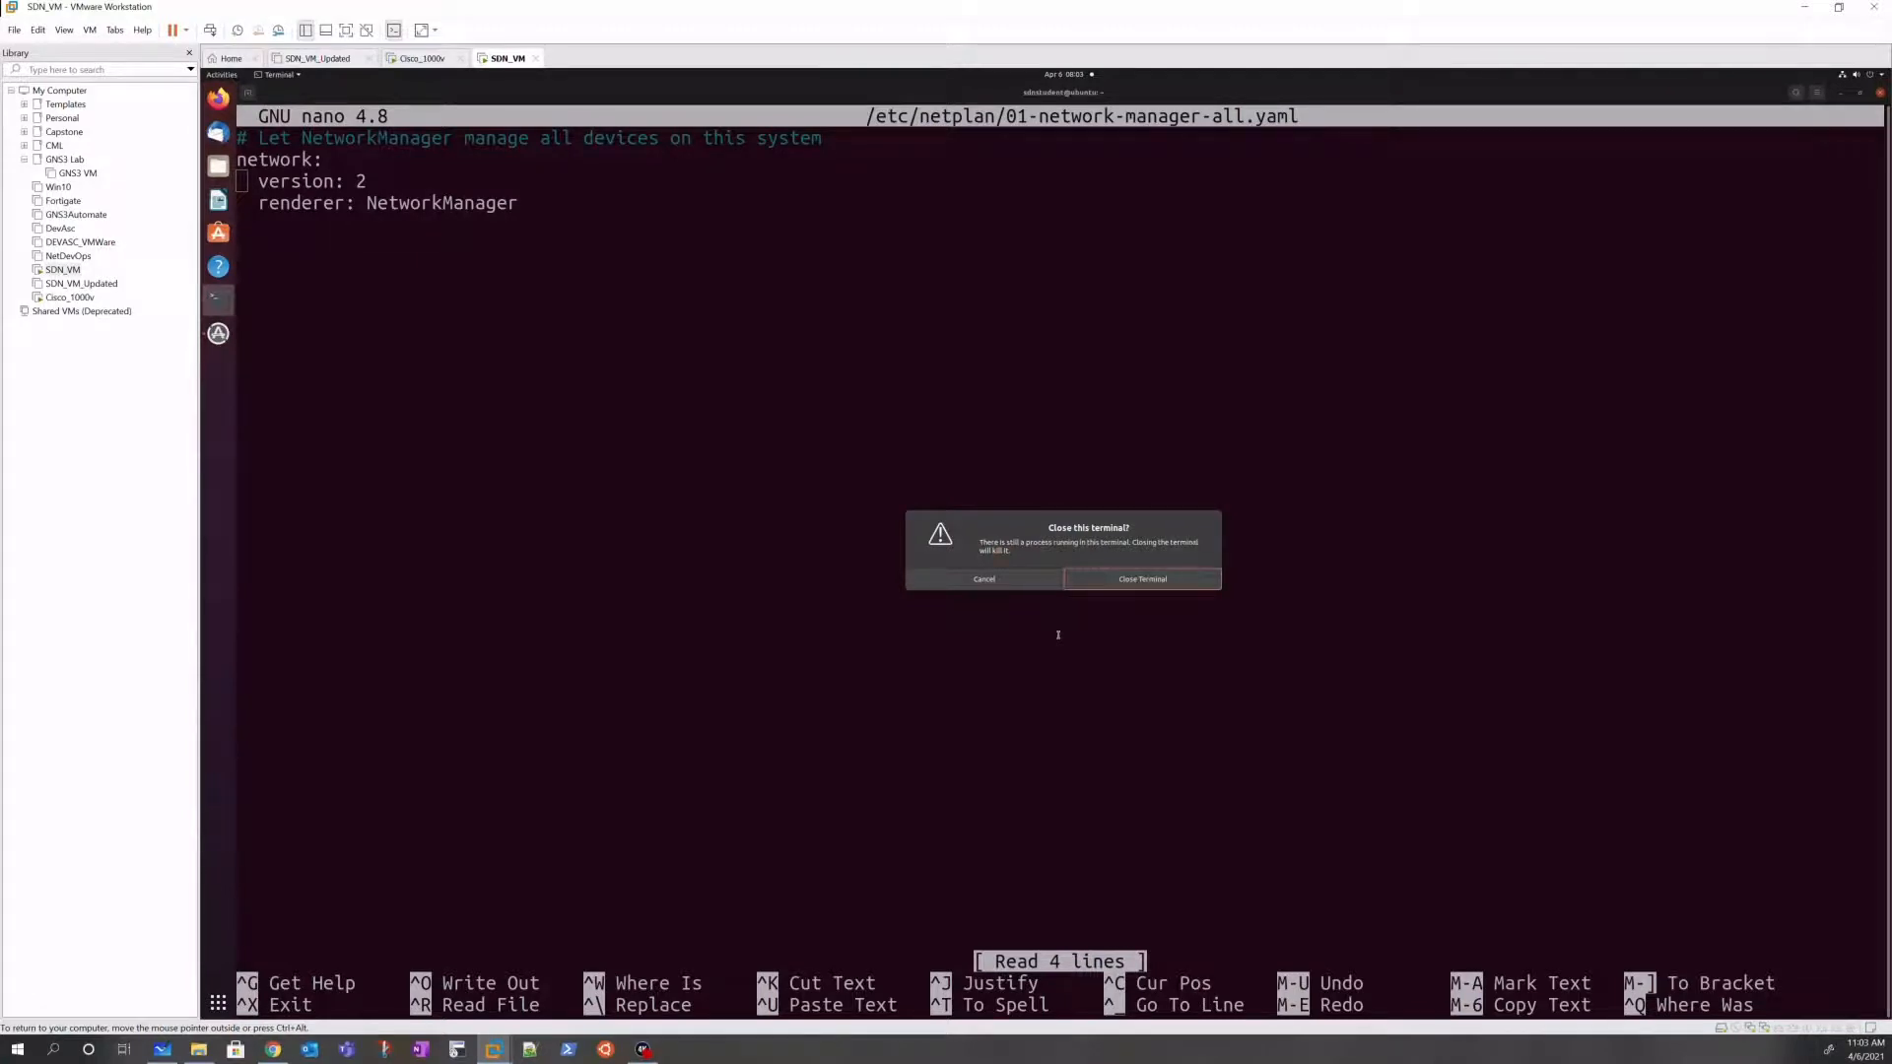
{"action": "left_click", "coordinate": [1100, 584]}
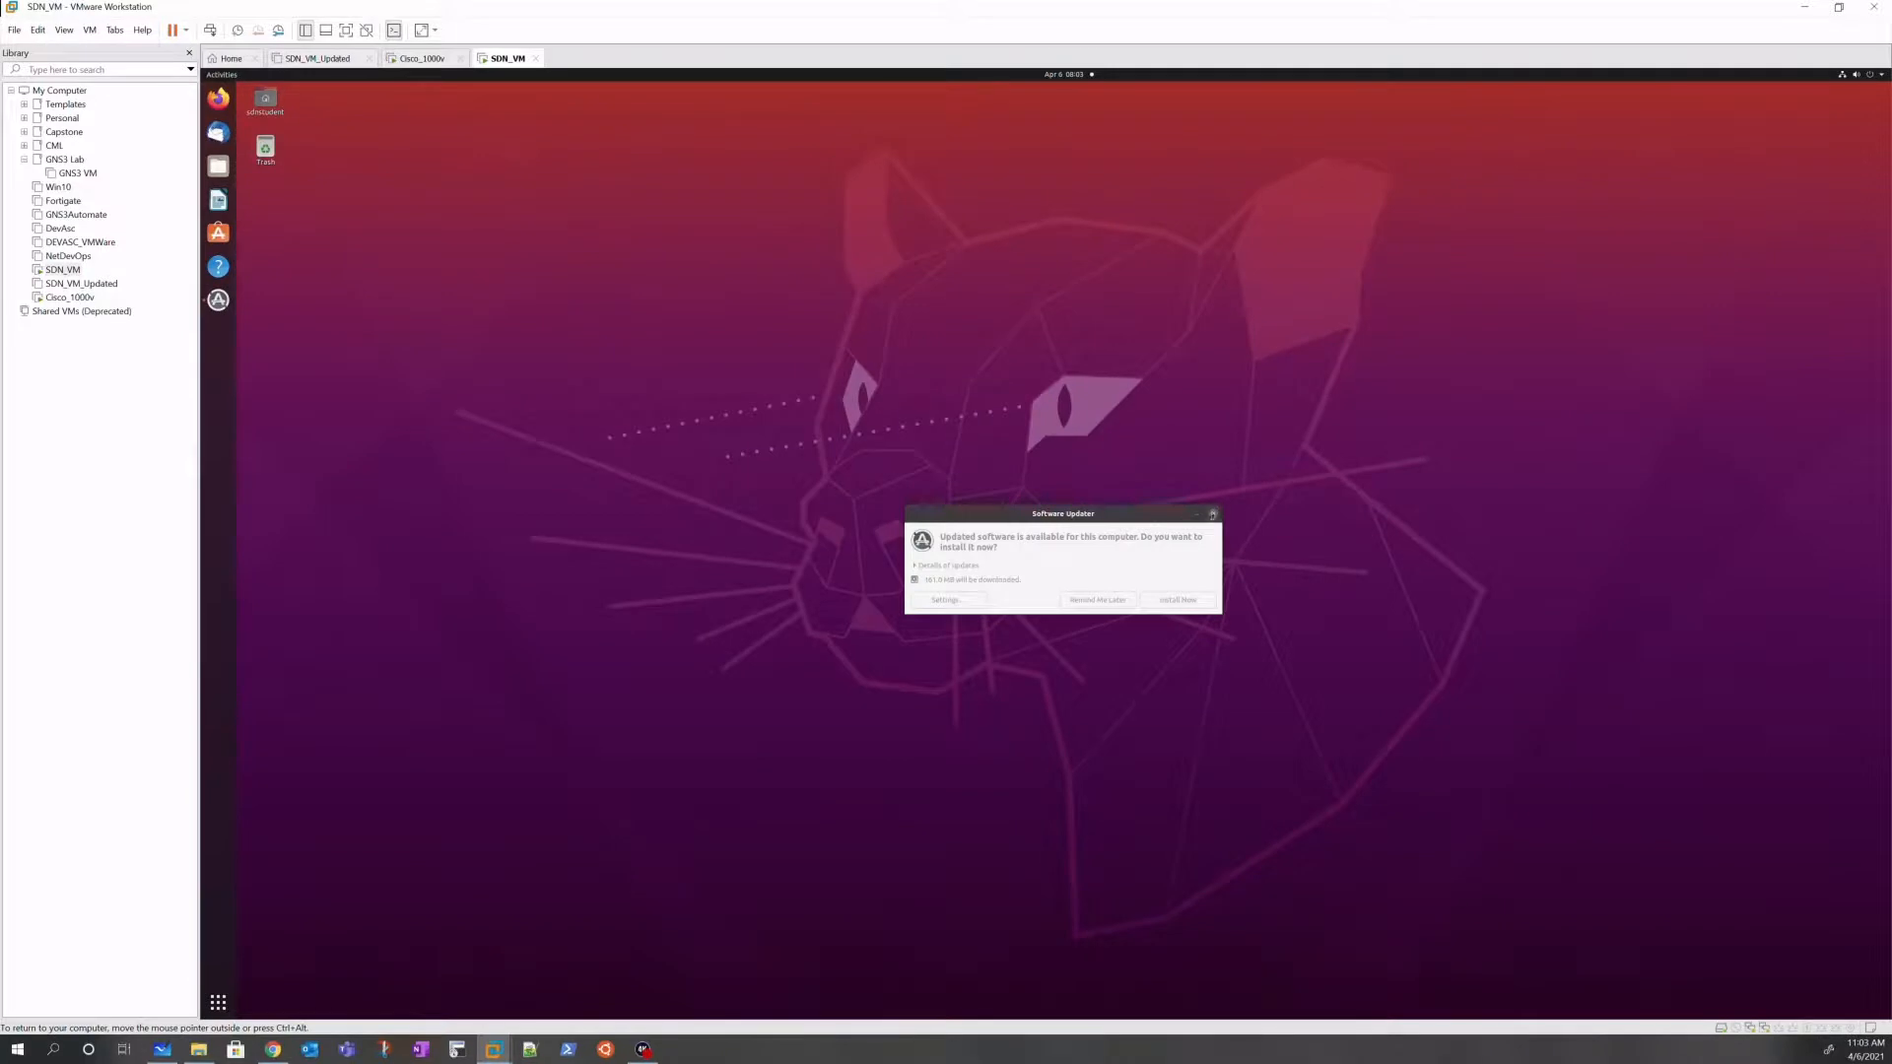
Step: Dismiss the Software Updater prompt, check the network status menu, and open the applications list
{"action": "left_click", "coordinate": [1213, 515]}
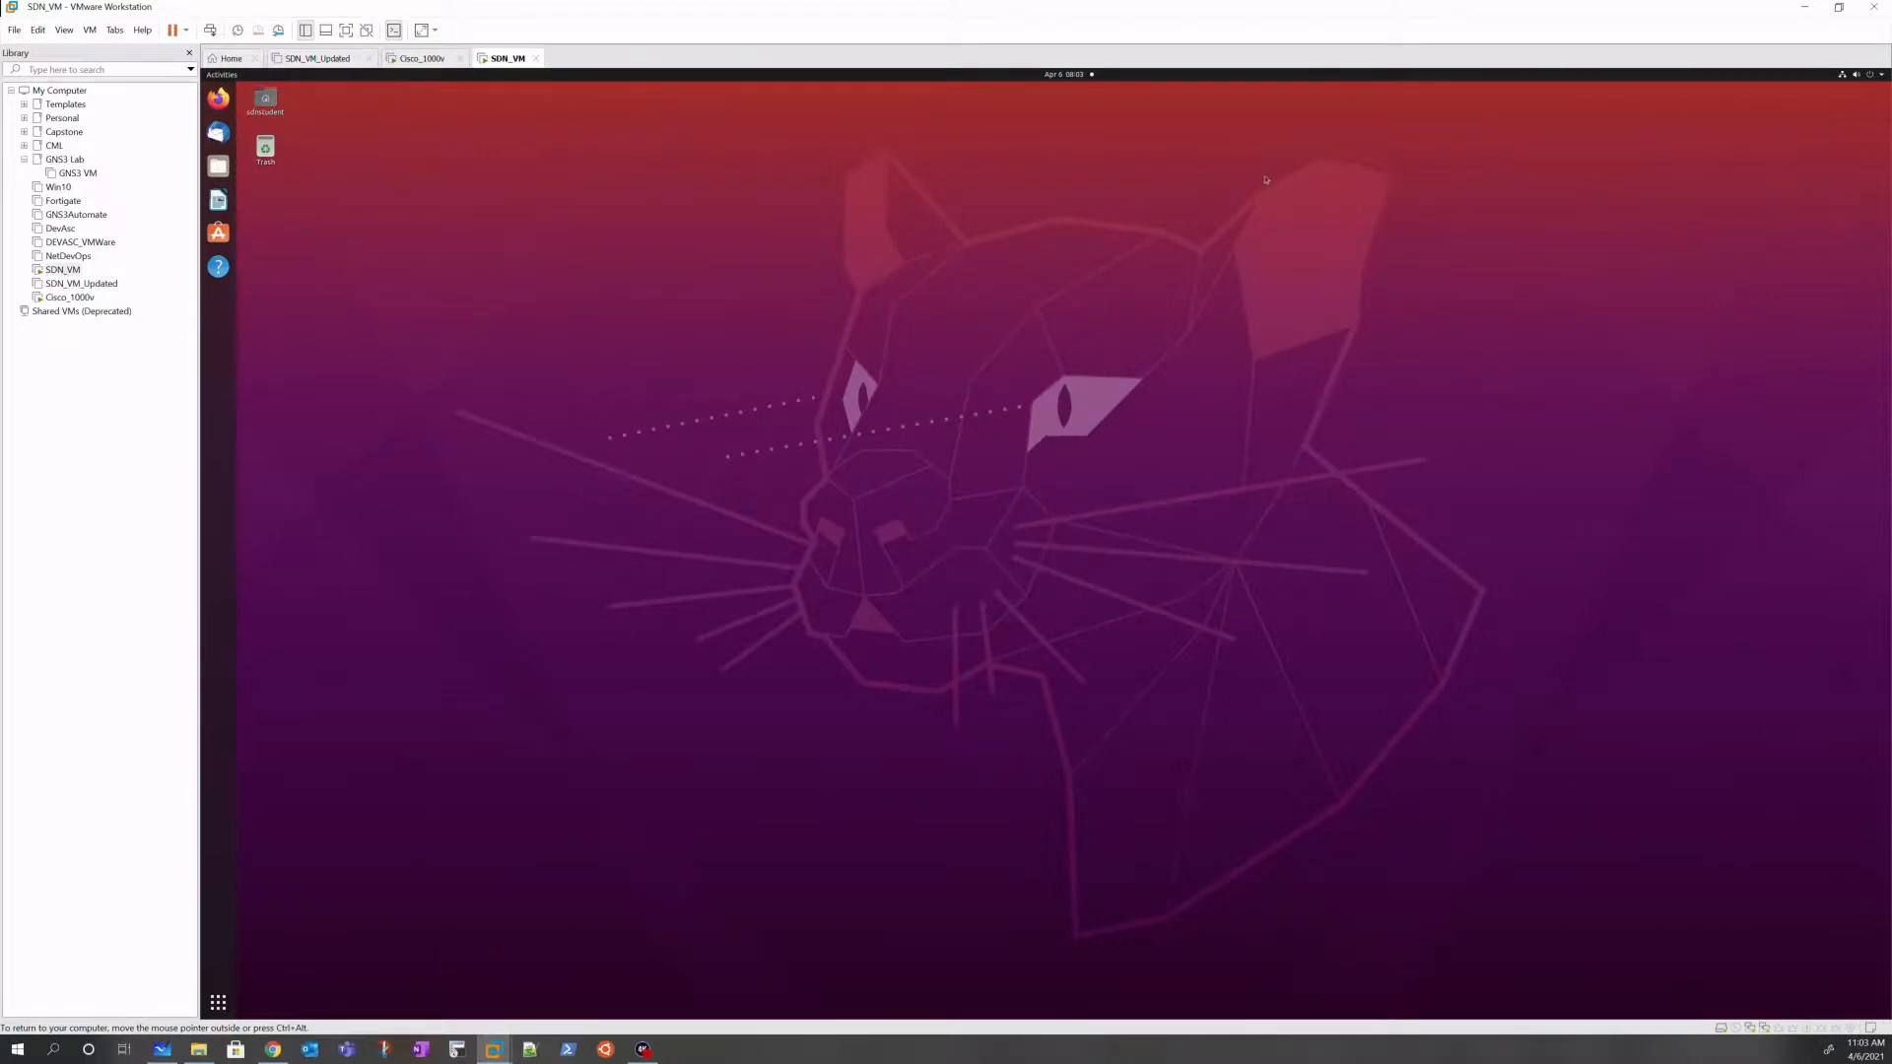
{"action": "left_click", "coordinate": [1842, 76]}
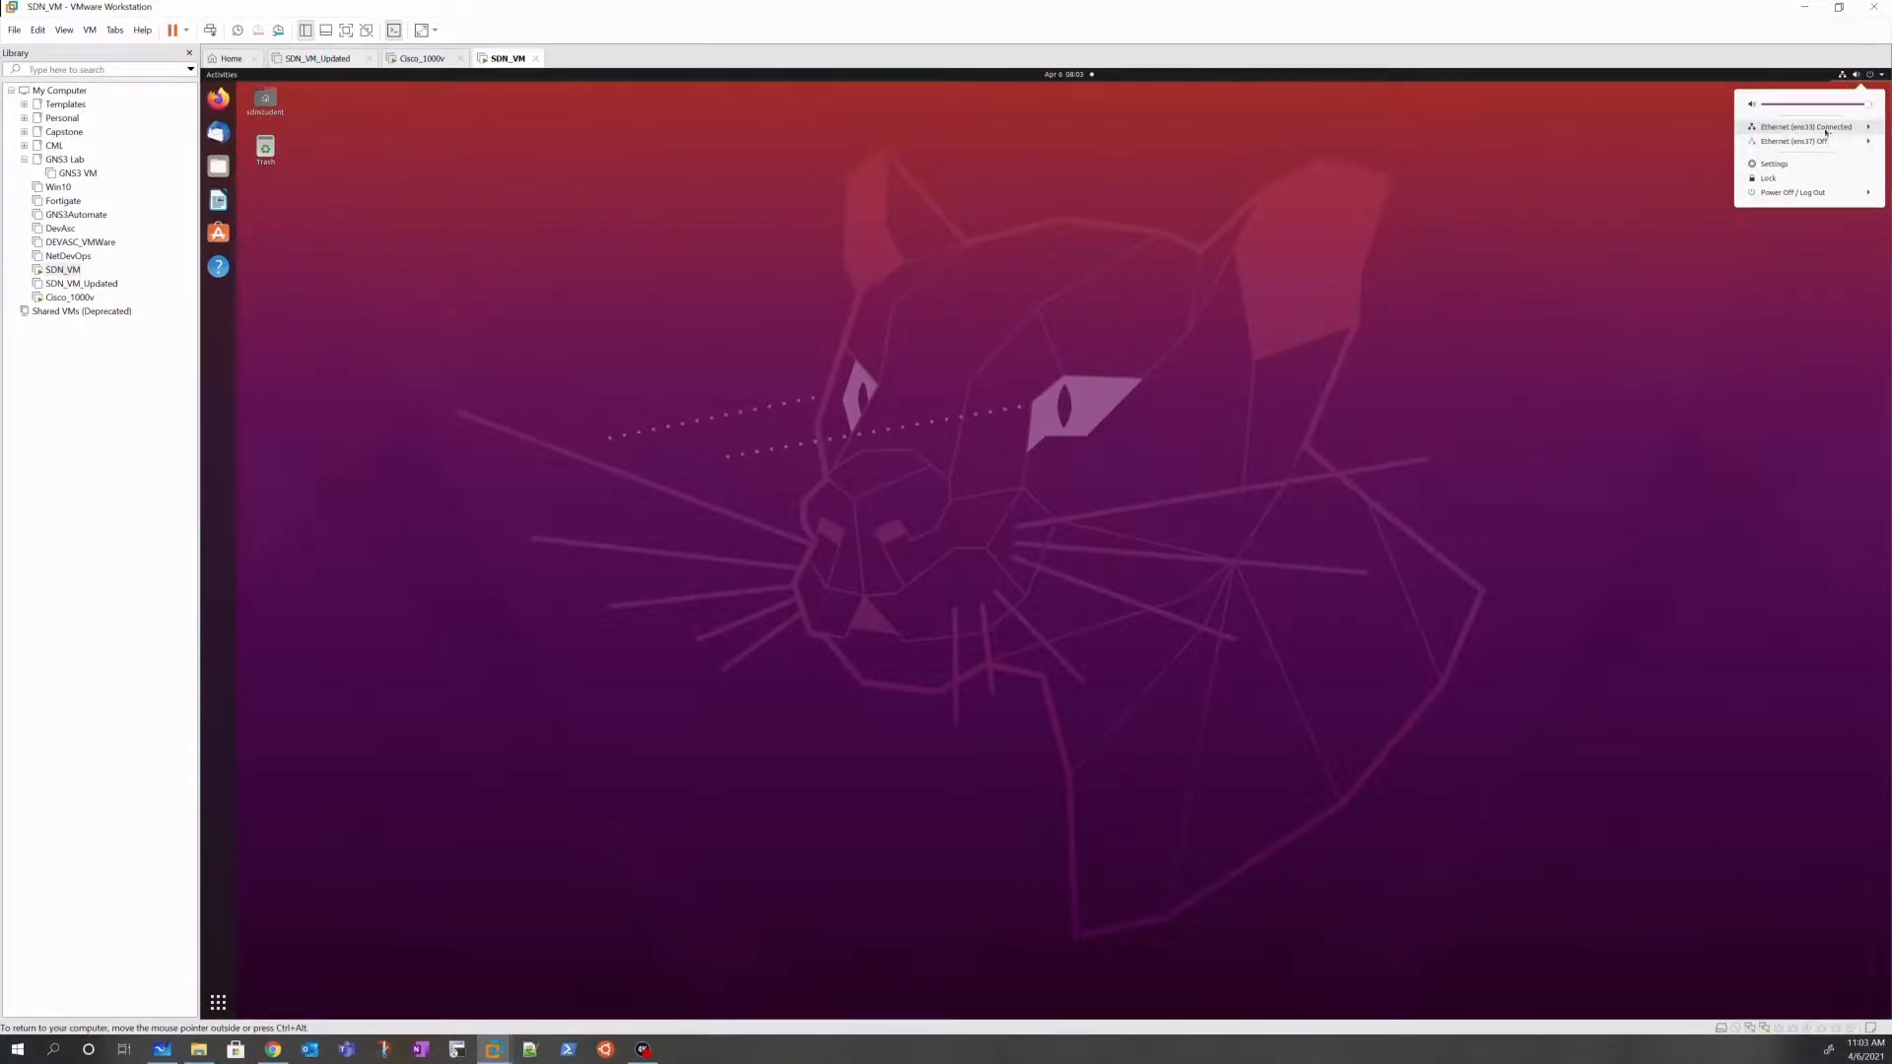
{"action": "left_click", "coordinate": [443, 396]}
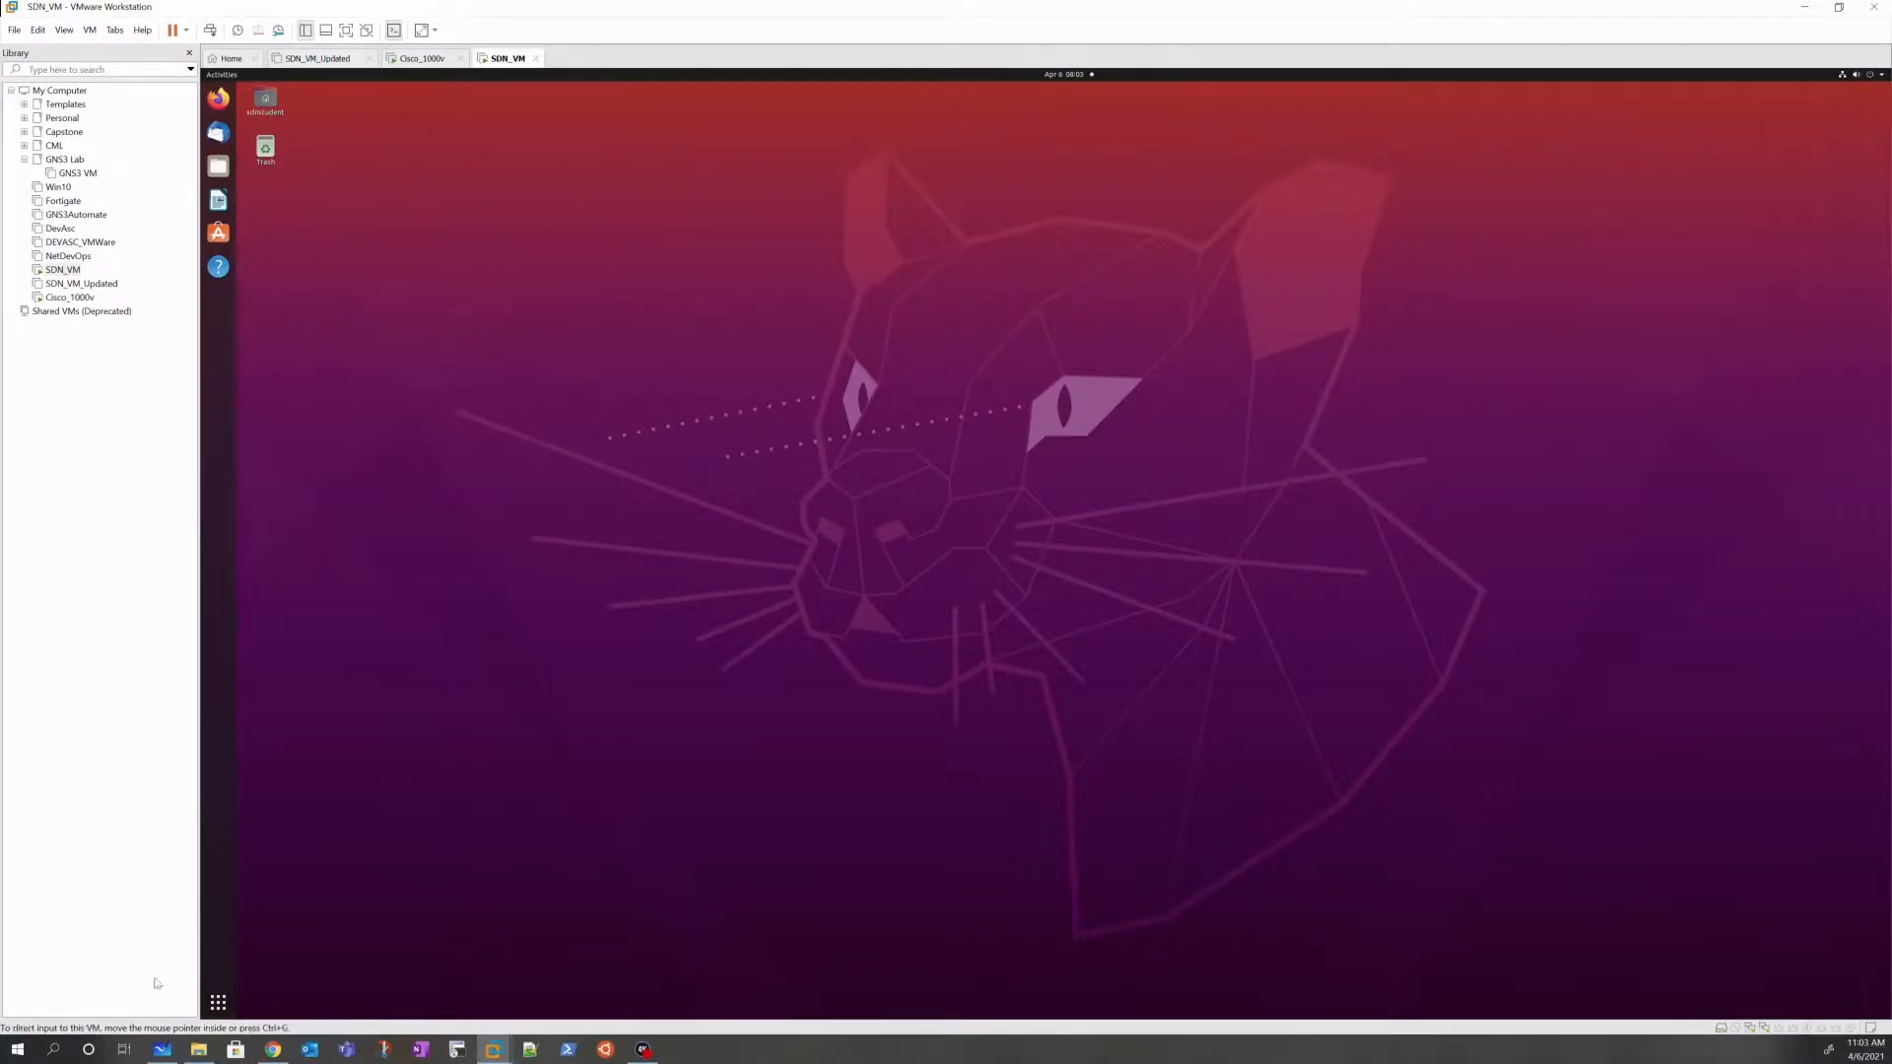
{"action": "left_click", "coordinate": [219, 1003]}
Step: Launch a Terminal, enlarge its text and maximize it to fill the VM screen
{"action": "type", "text": "terminal"}
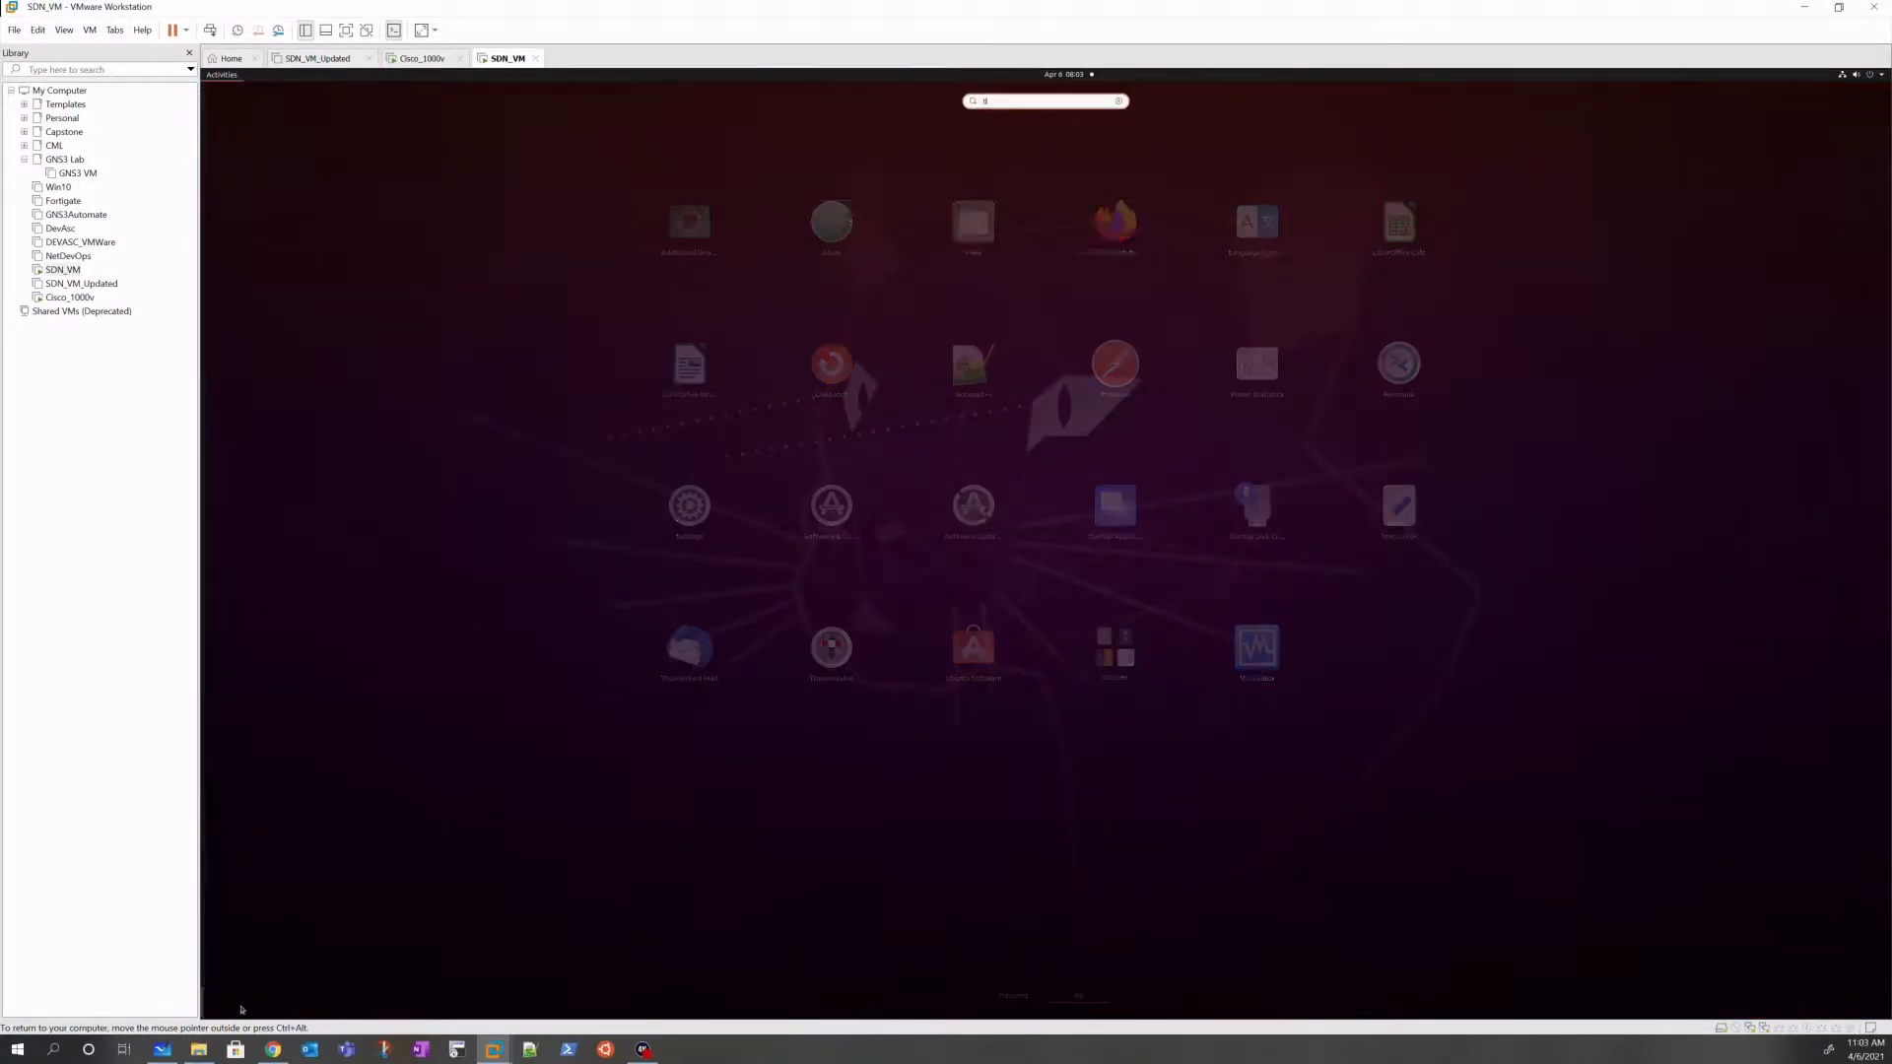
{"action": "key", "text": "Return"}
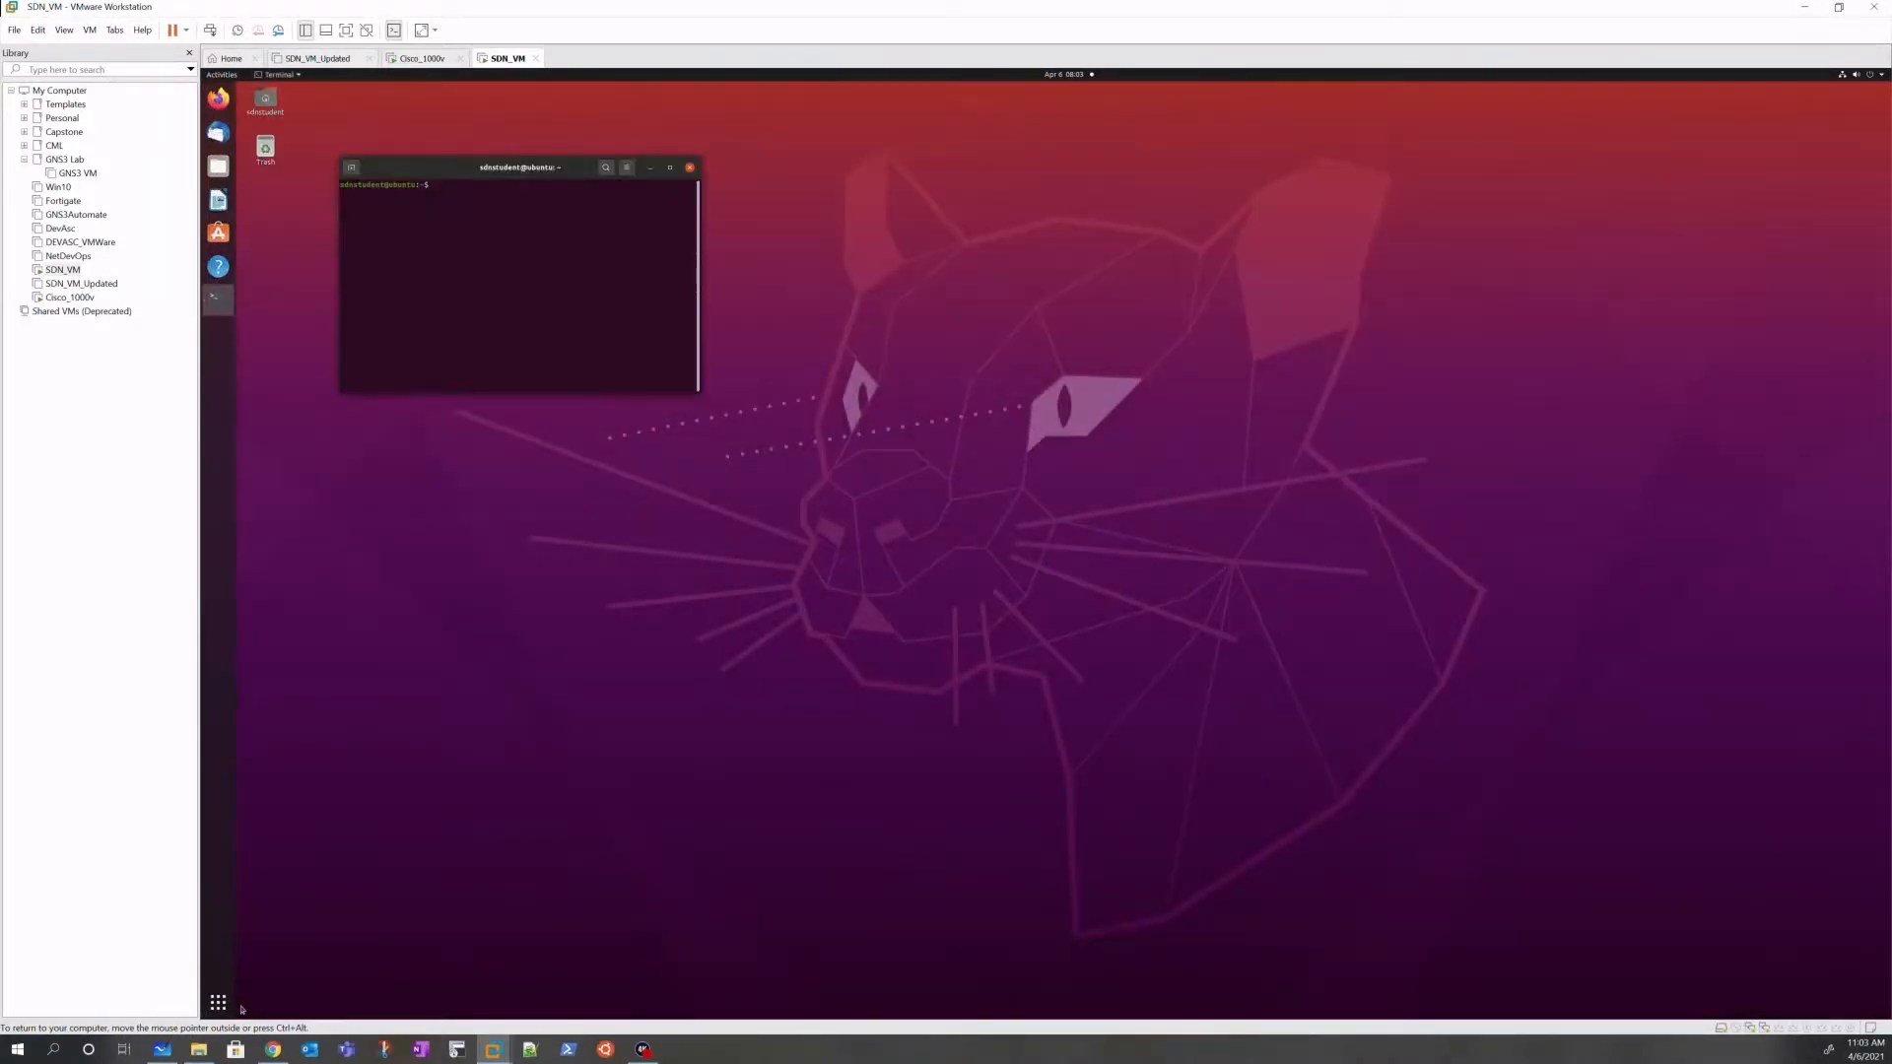
{"action": "key", "text": "ctrl+plus"}
{"action": "key", "text": "ctrl+plus"}
{"action": "key", "text": "ctrl+plus"}
{"action": "key", "text": "ctrl+plus"}
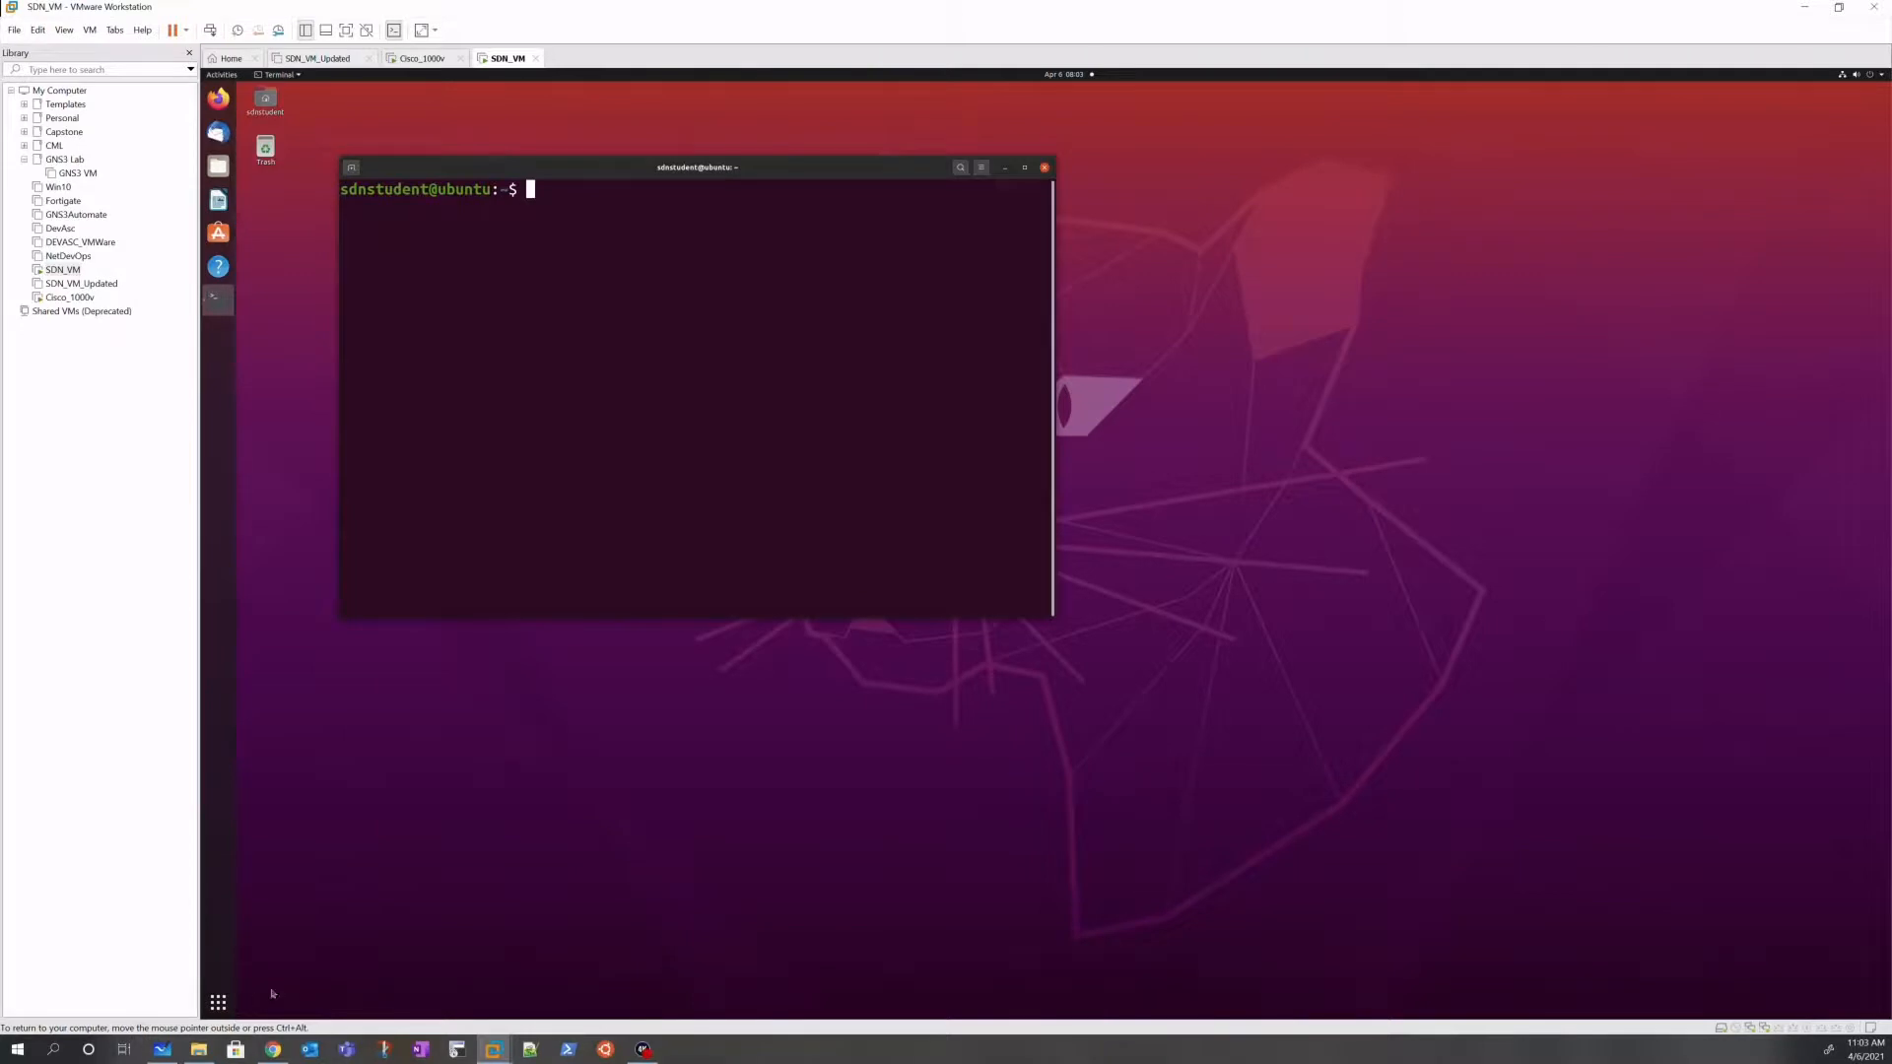
{"action": "left_click", "coordinate": [1025, 168]}
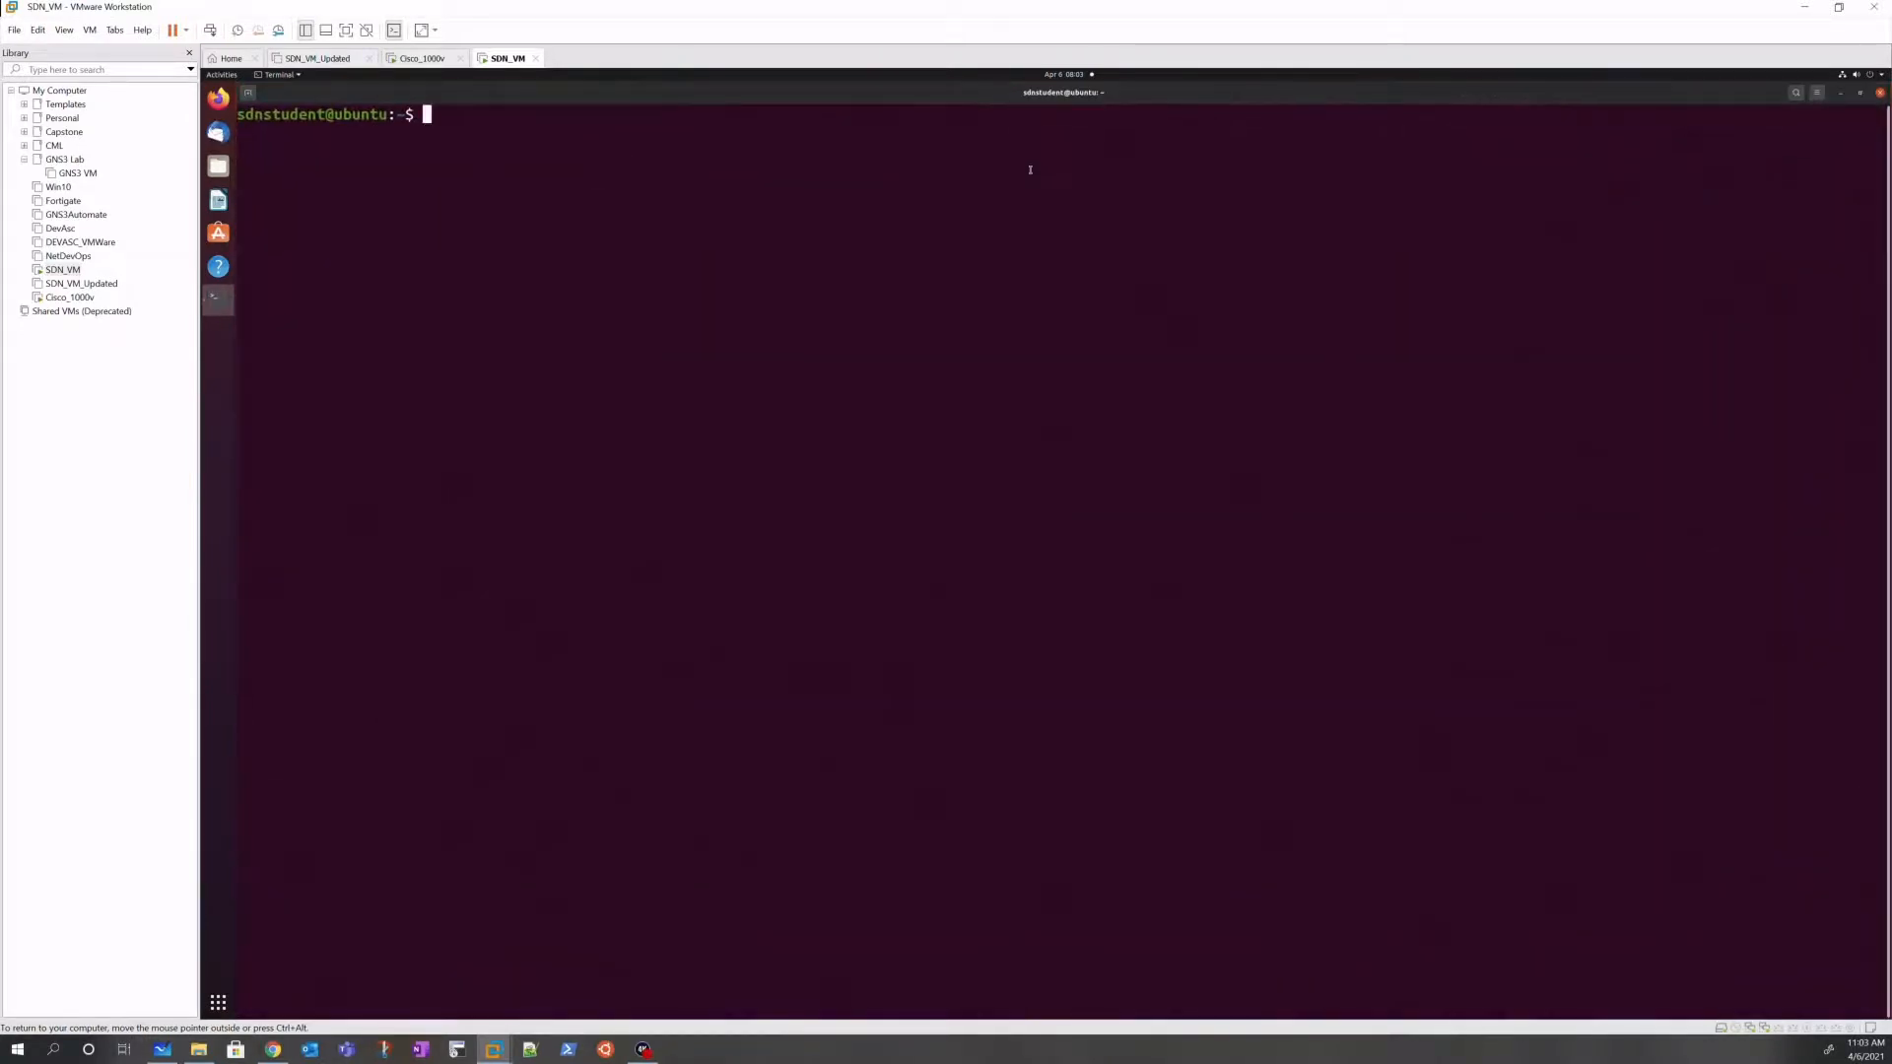
Step: Run ip addr and highlight ens33 at 192.168.1.19 and the unaddressed ens37
{"action": "type", "text": "ip addr"}
{"action": "key", "text": "Return"}
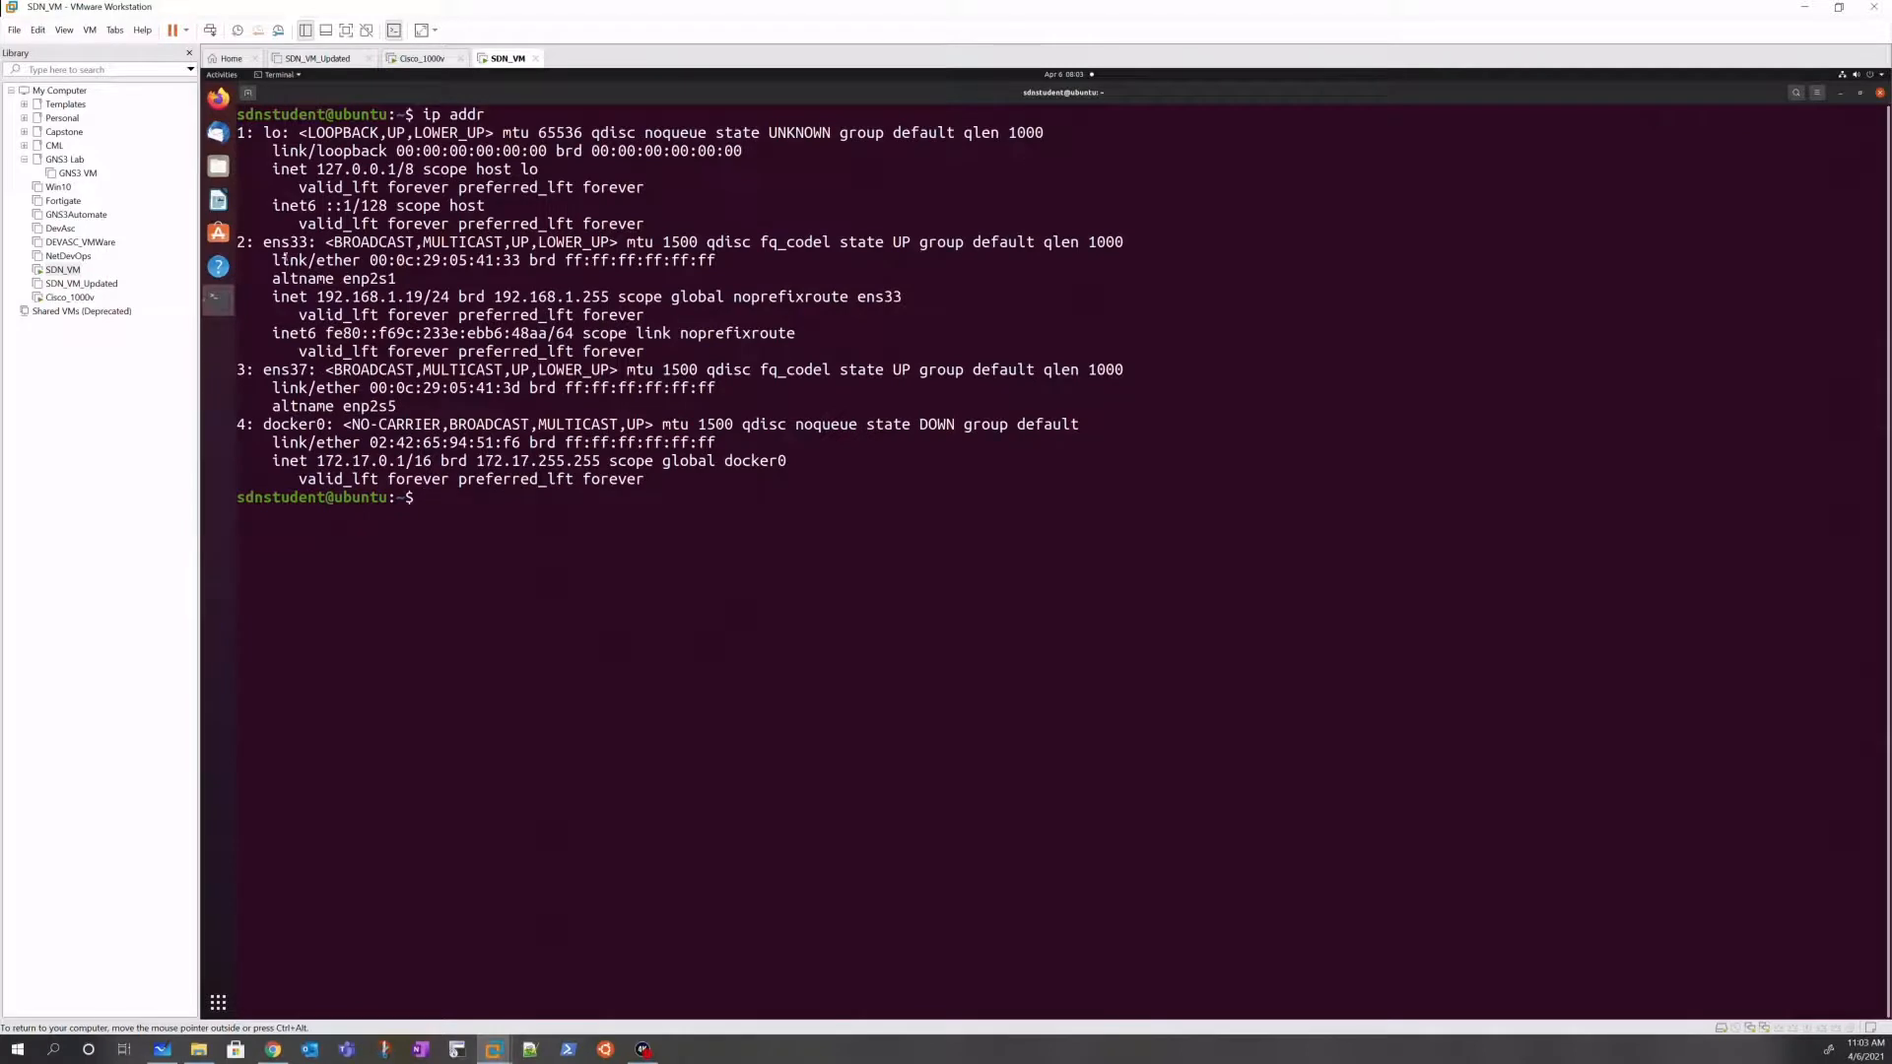
{"action": "left_click_drag", "start_coordinate": [264, 241], "coordinate": [308, 242]}
{"action": "left_click_drag", "start_coordinate": [317, 296], "coordinate": [423, 297]}
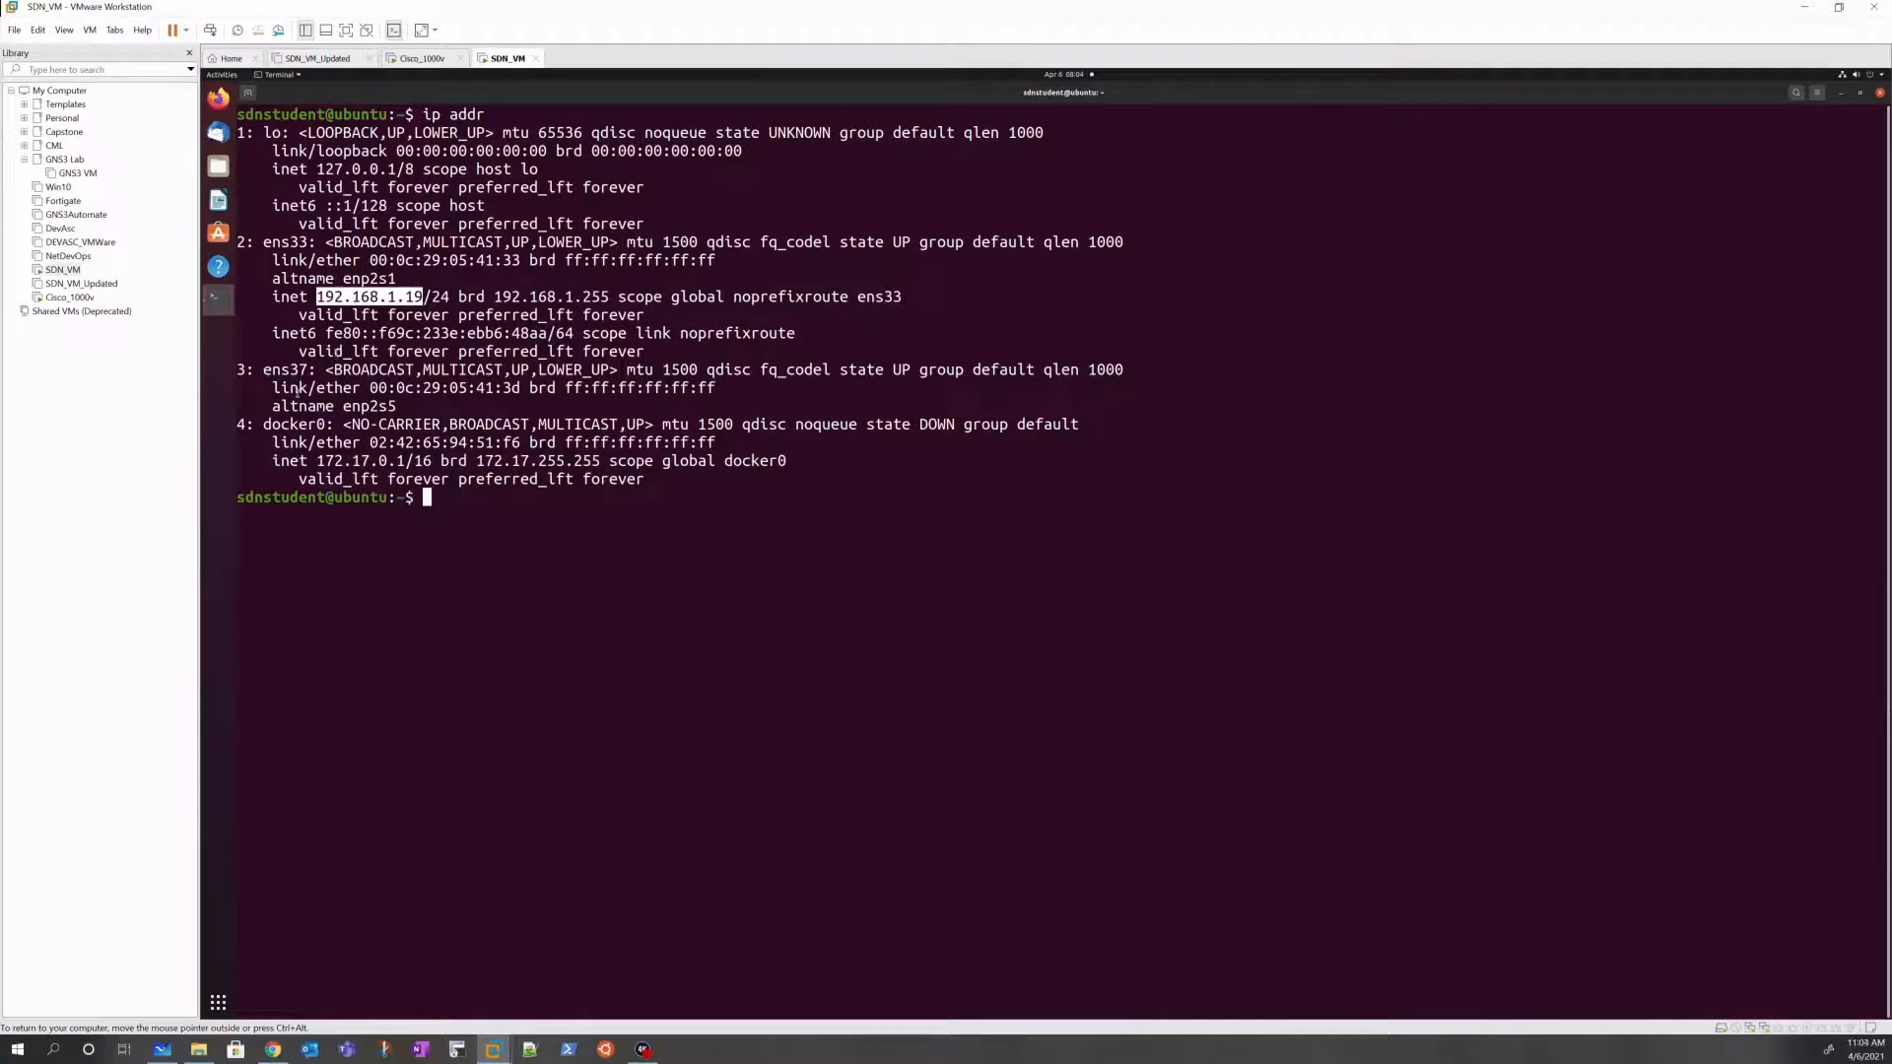
{"action": "left_click_drag", "start_coordinate": [263, 371], "coordinate": [333, 372]}
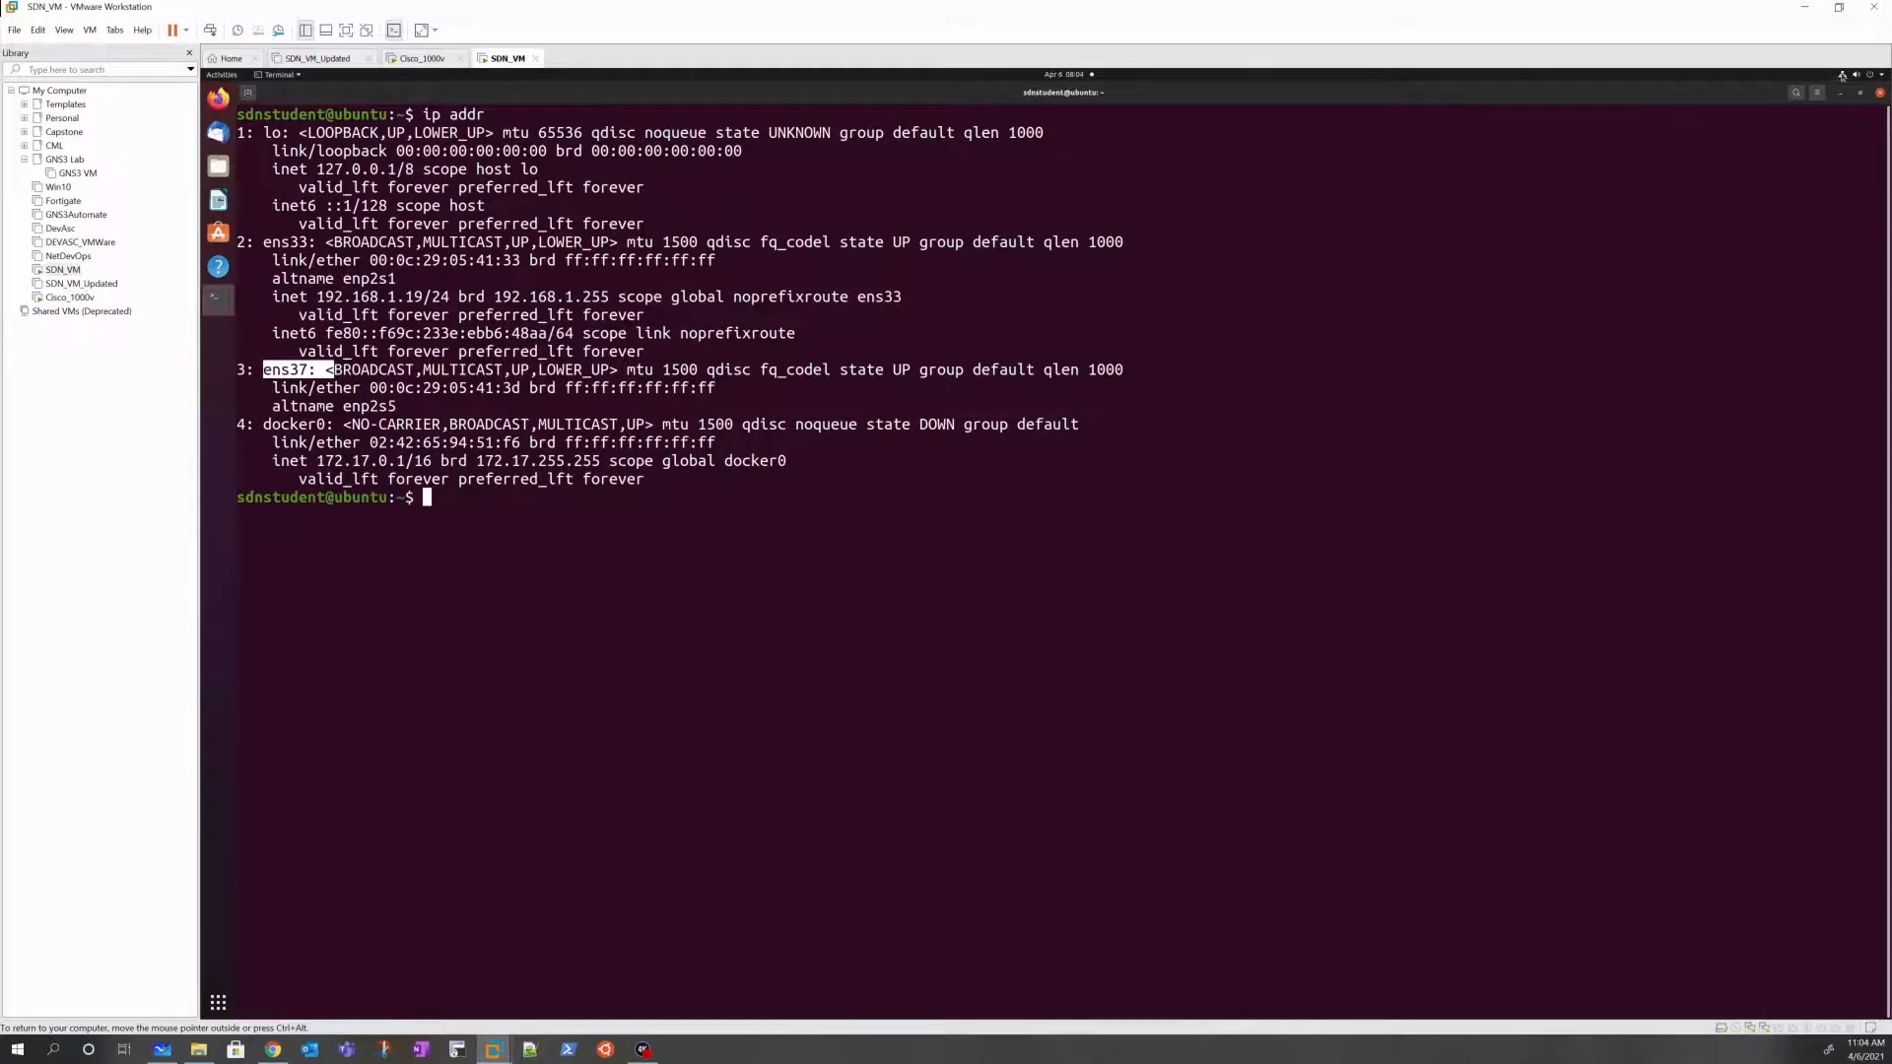
Step: Bring the ens37 wired connection up from the top-bar network menu
{"action": "left_click", "coordinate": [1839, 75]}
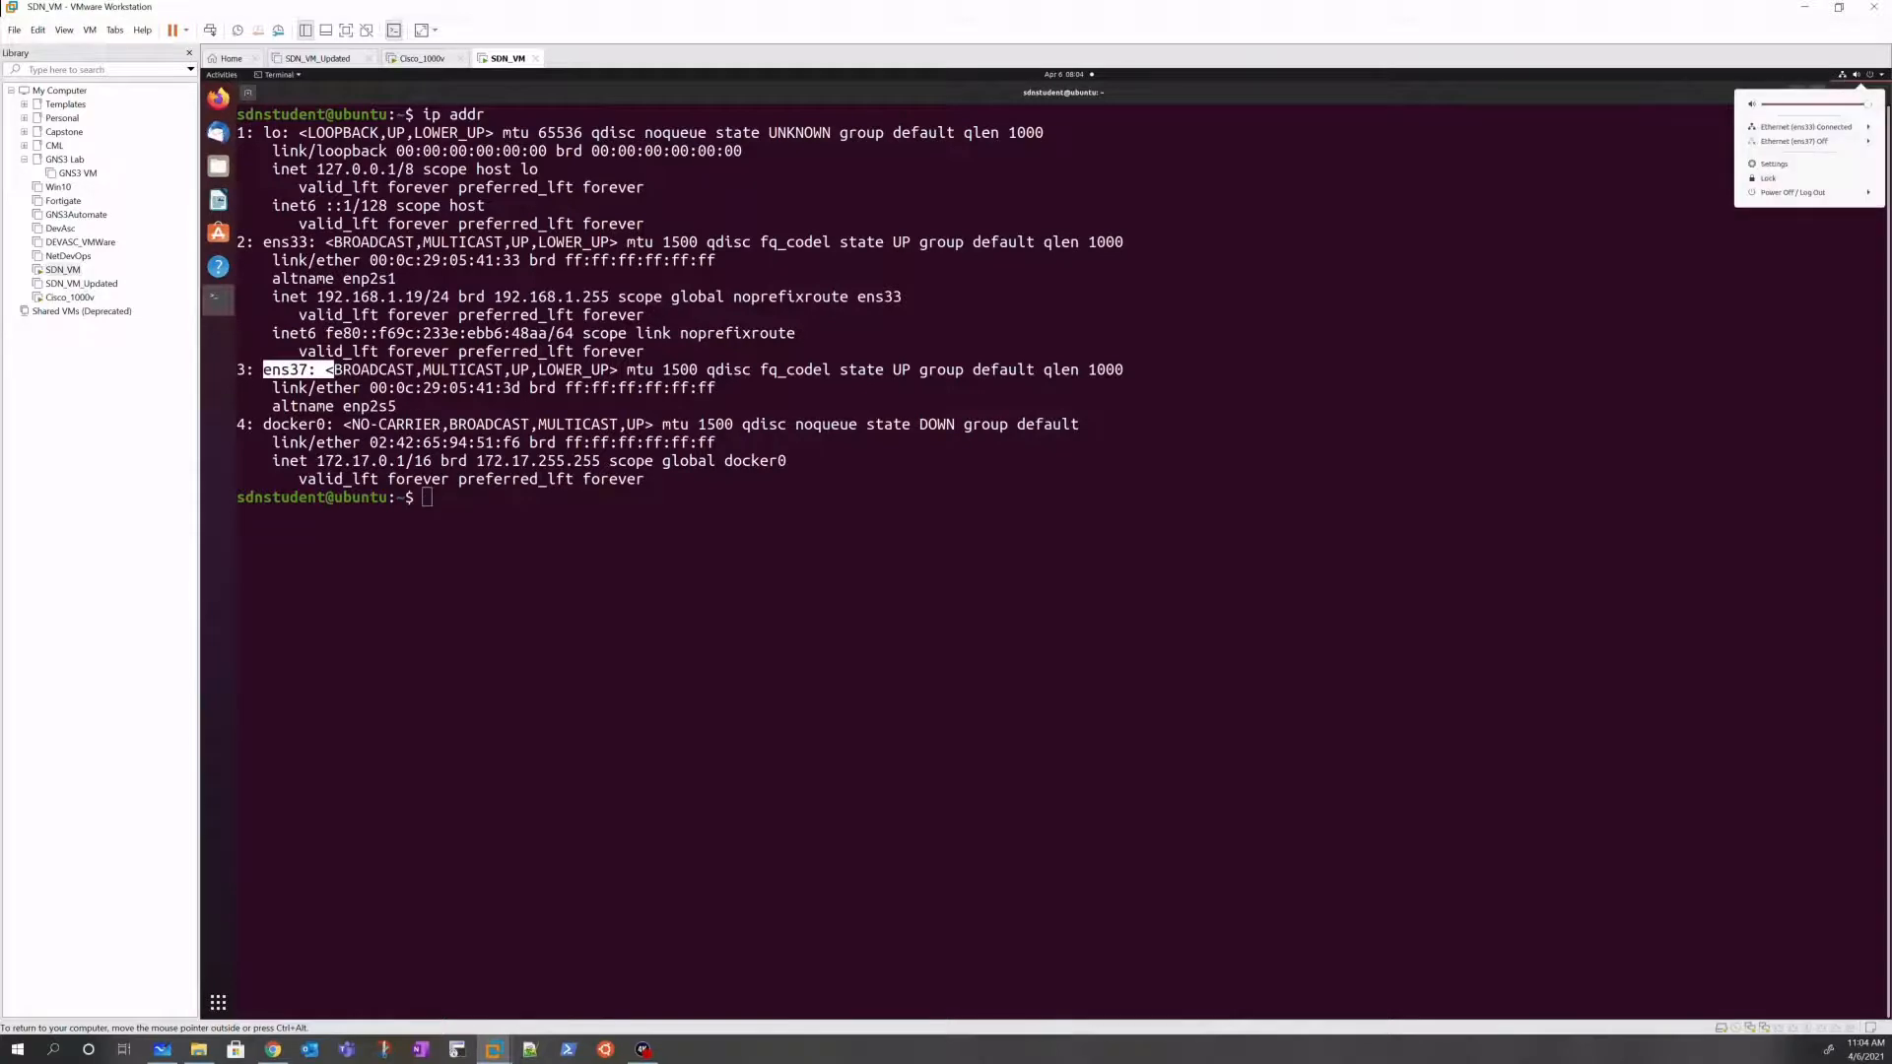
{"action": "left_click", "coordinate": [1822, 144]}
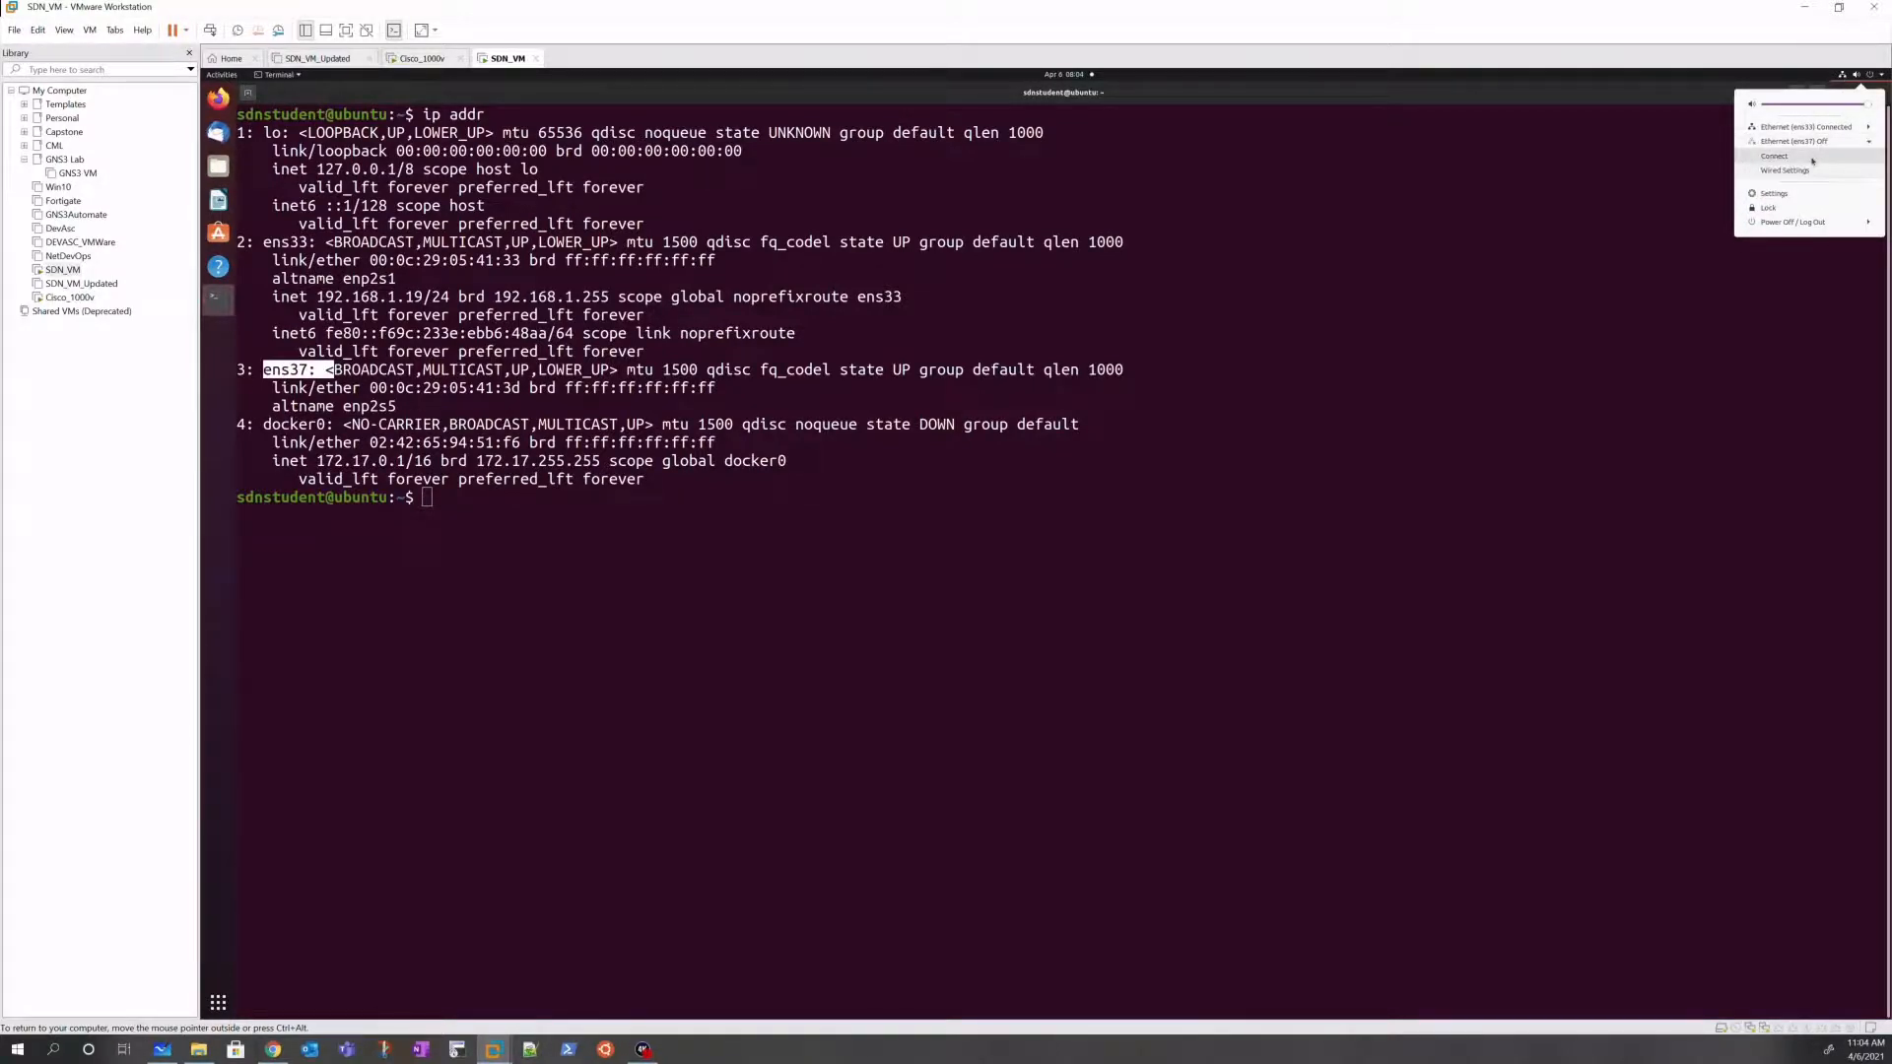
{"action": "left_click", "coordinate": [1812, 158]}
{"action": "left_click", "coordinate": [1839, 75]}
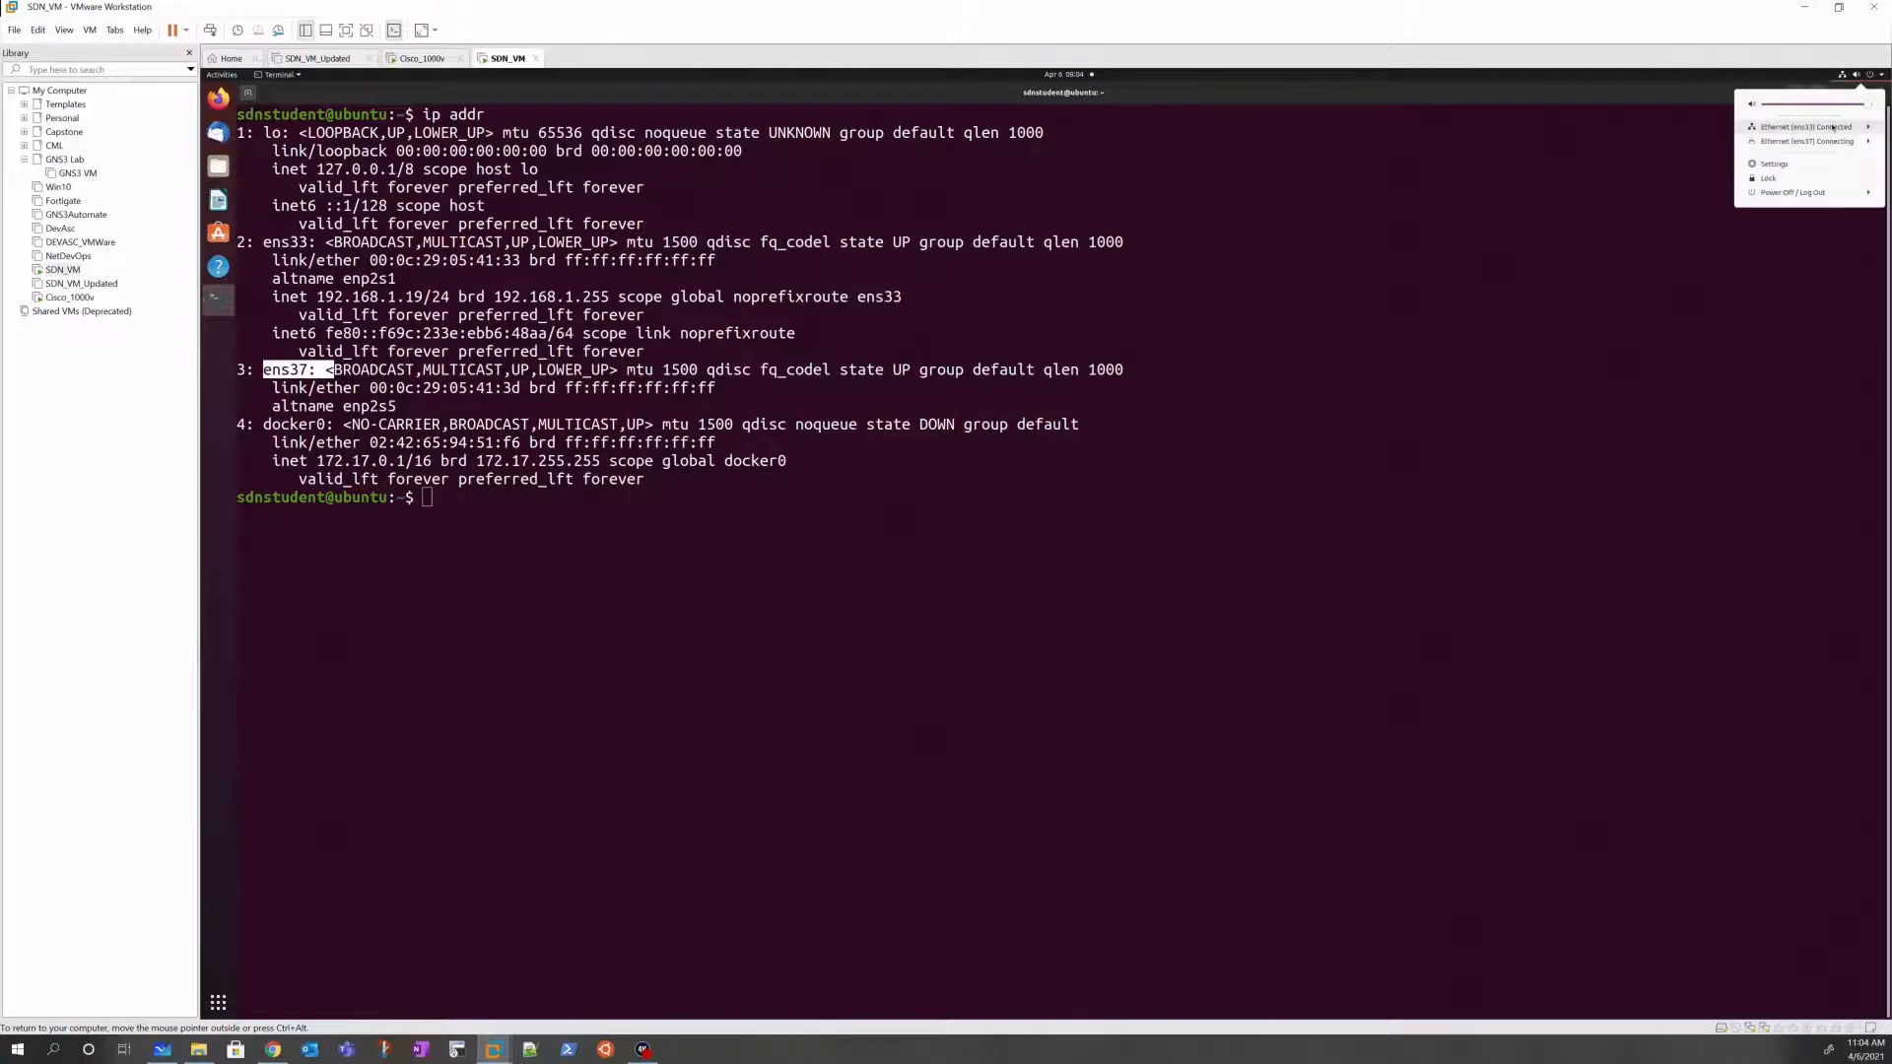
Step: Set ens37's IPv4 method to Manual, then view the whiteboard's VMnet1 192.168.11.0 subnet picture
{"action": "left_click", "coordinate": [1829, 142]}
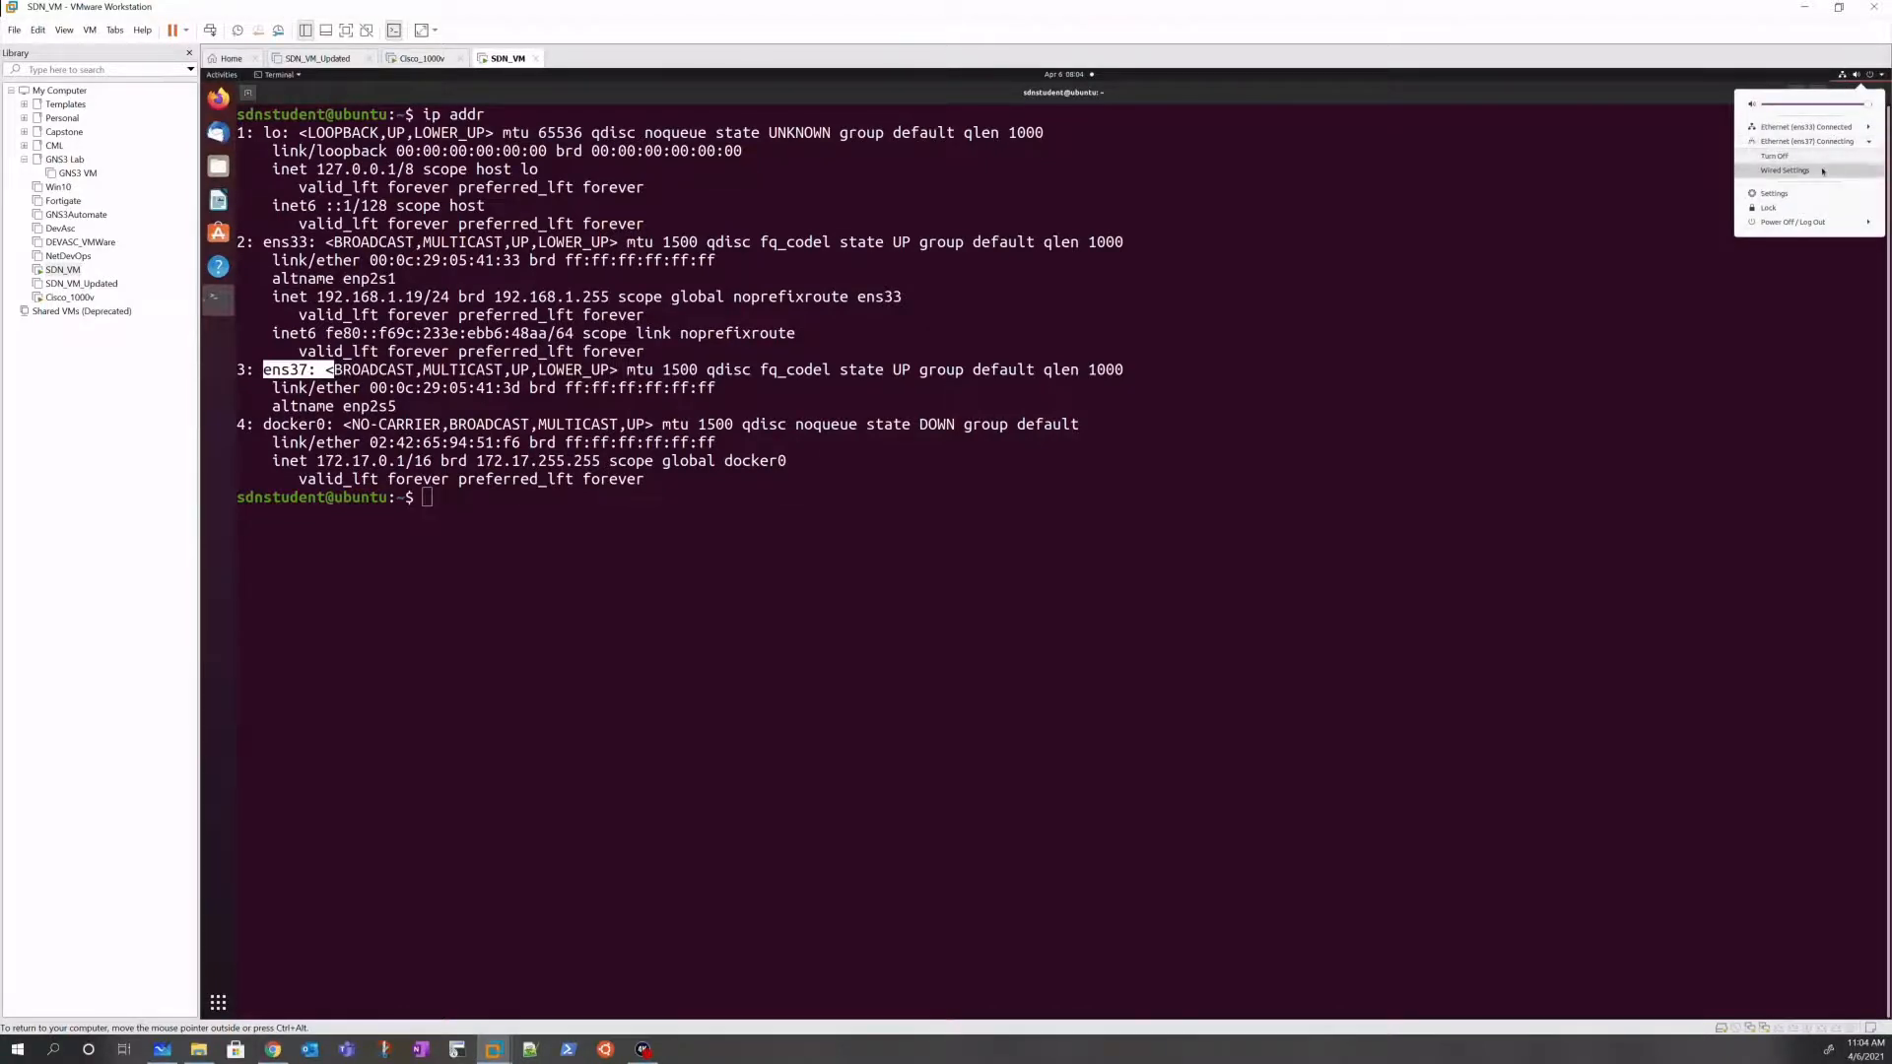
{"action": "left_click", "coordinate": [1822, 172]}
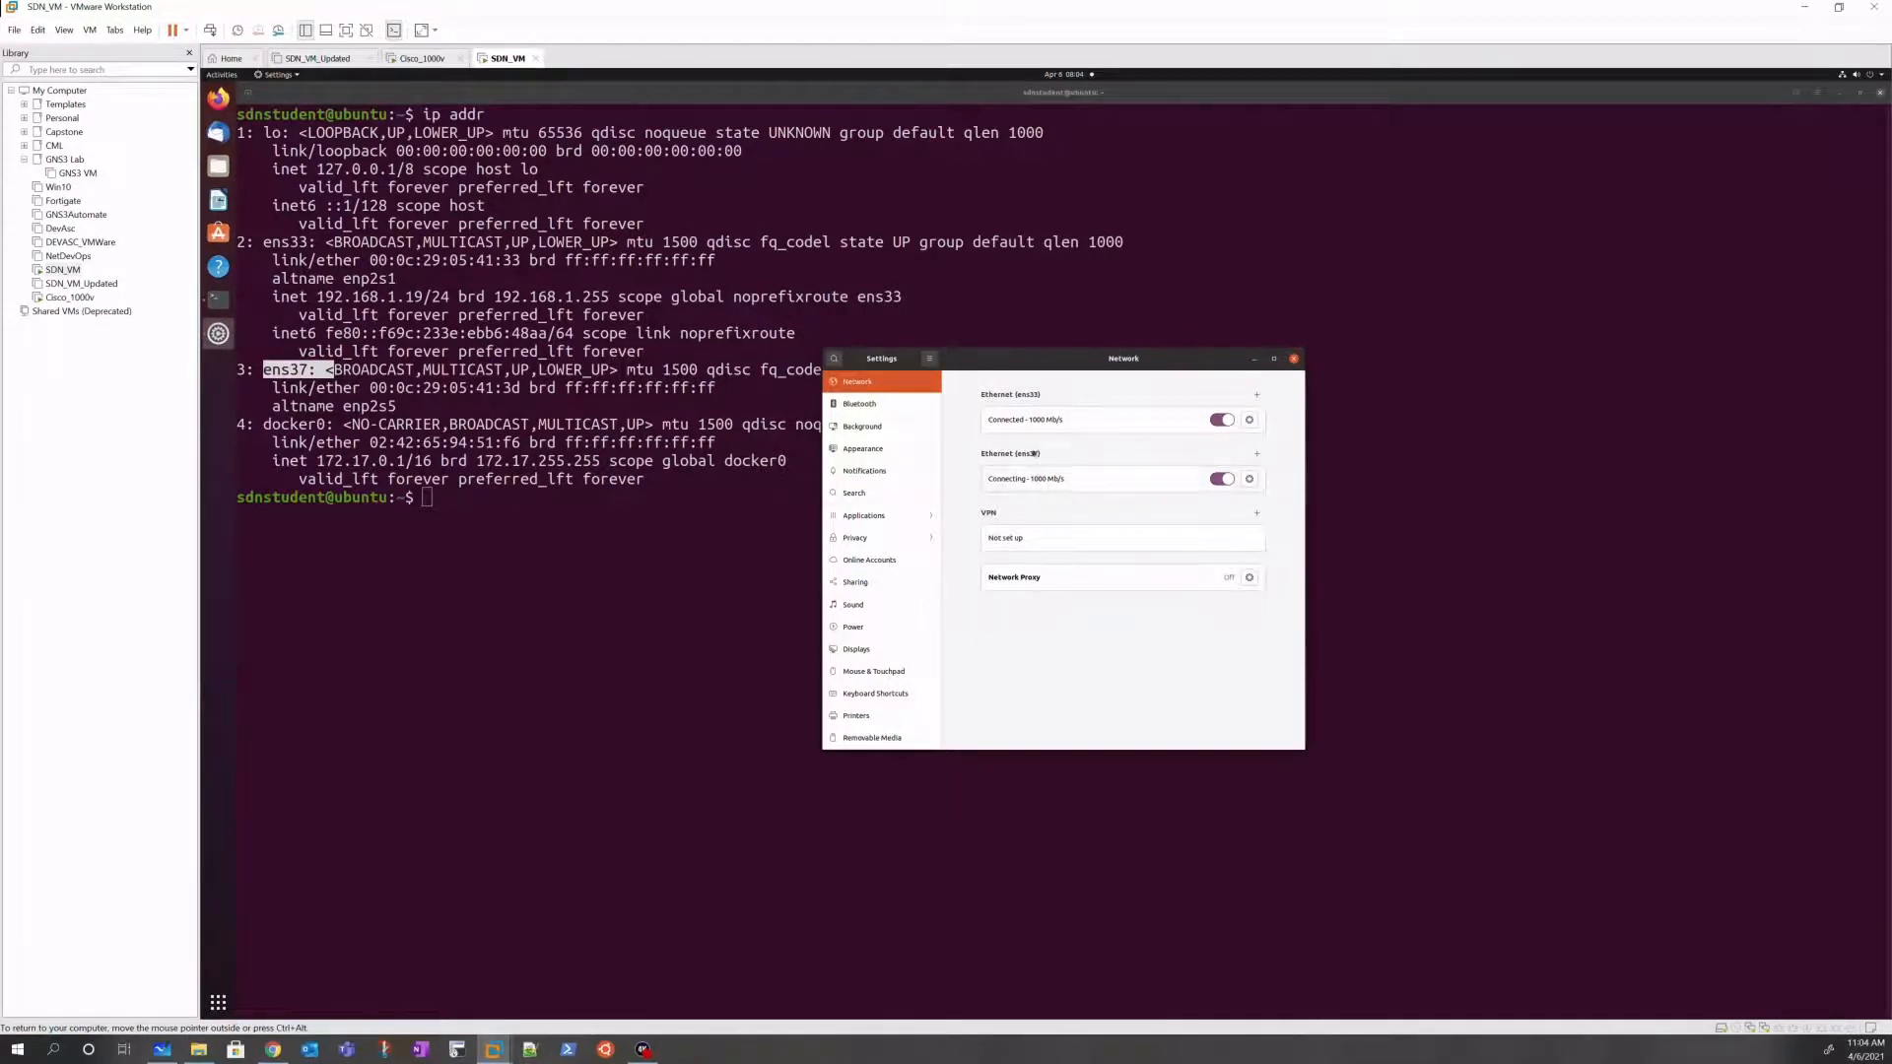
{"action": "left_click", "coordinate": [1249, 479]}
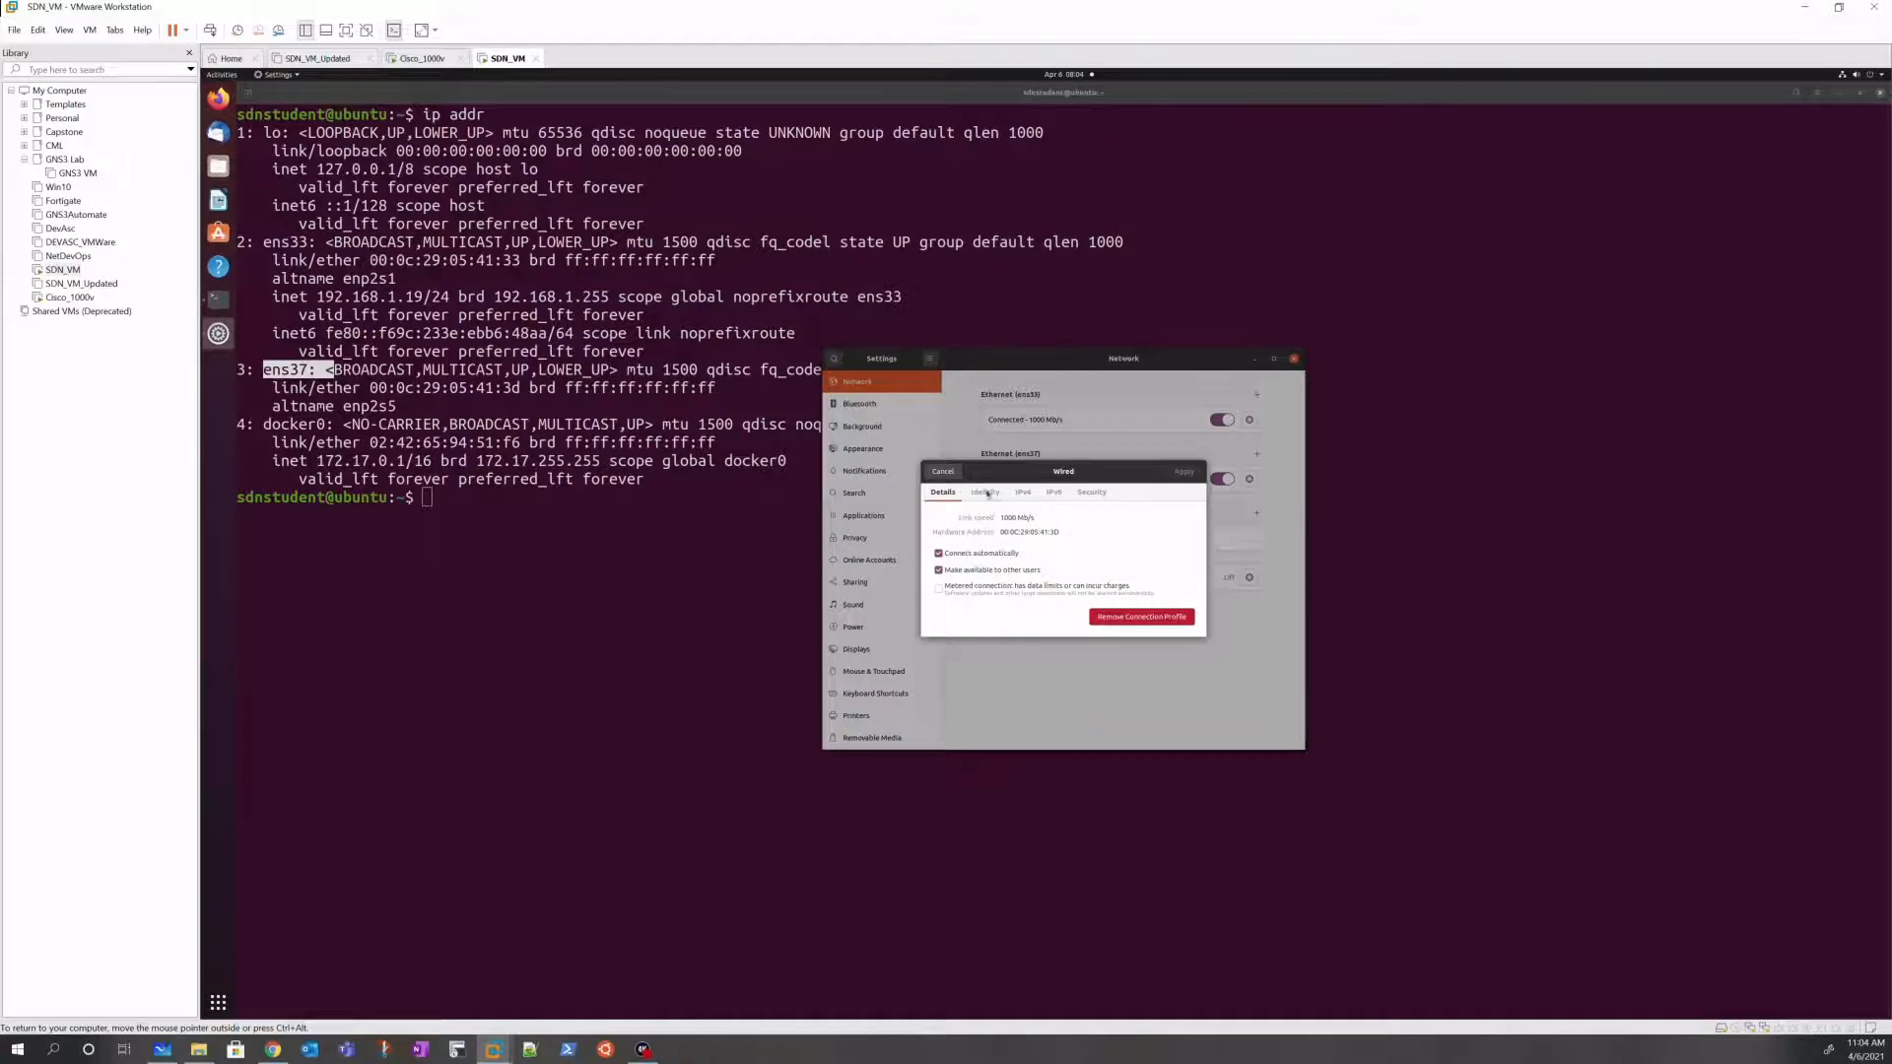
{"action": "left_click", "coordinate": [985, 492]}
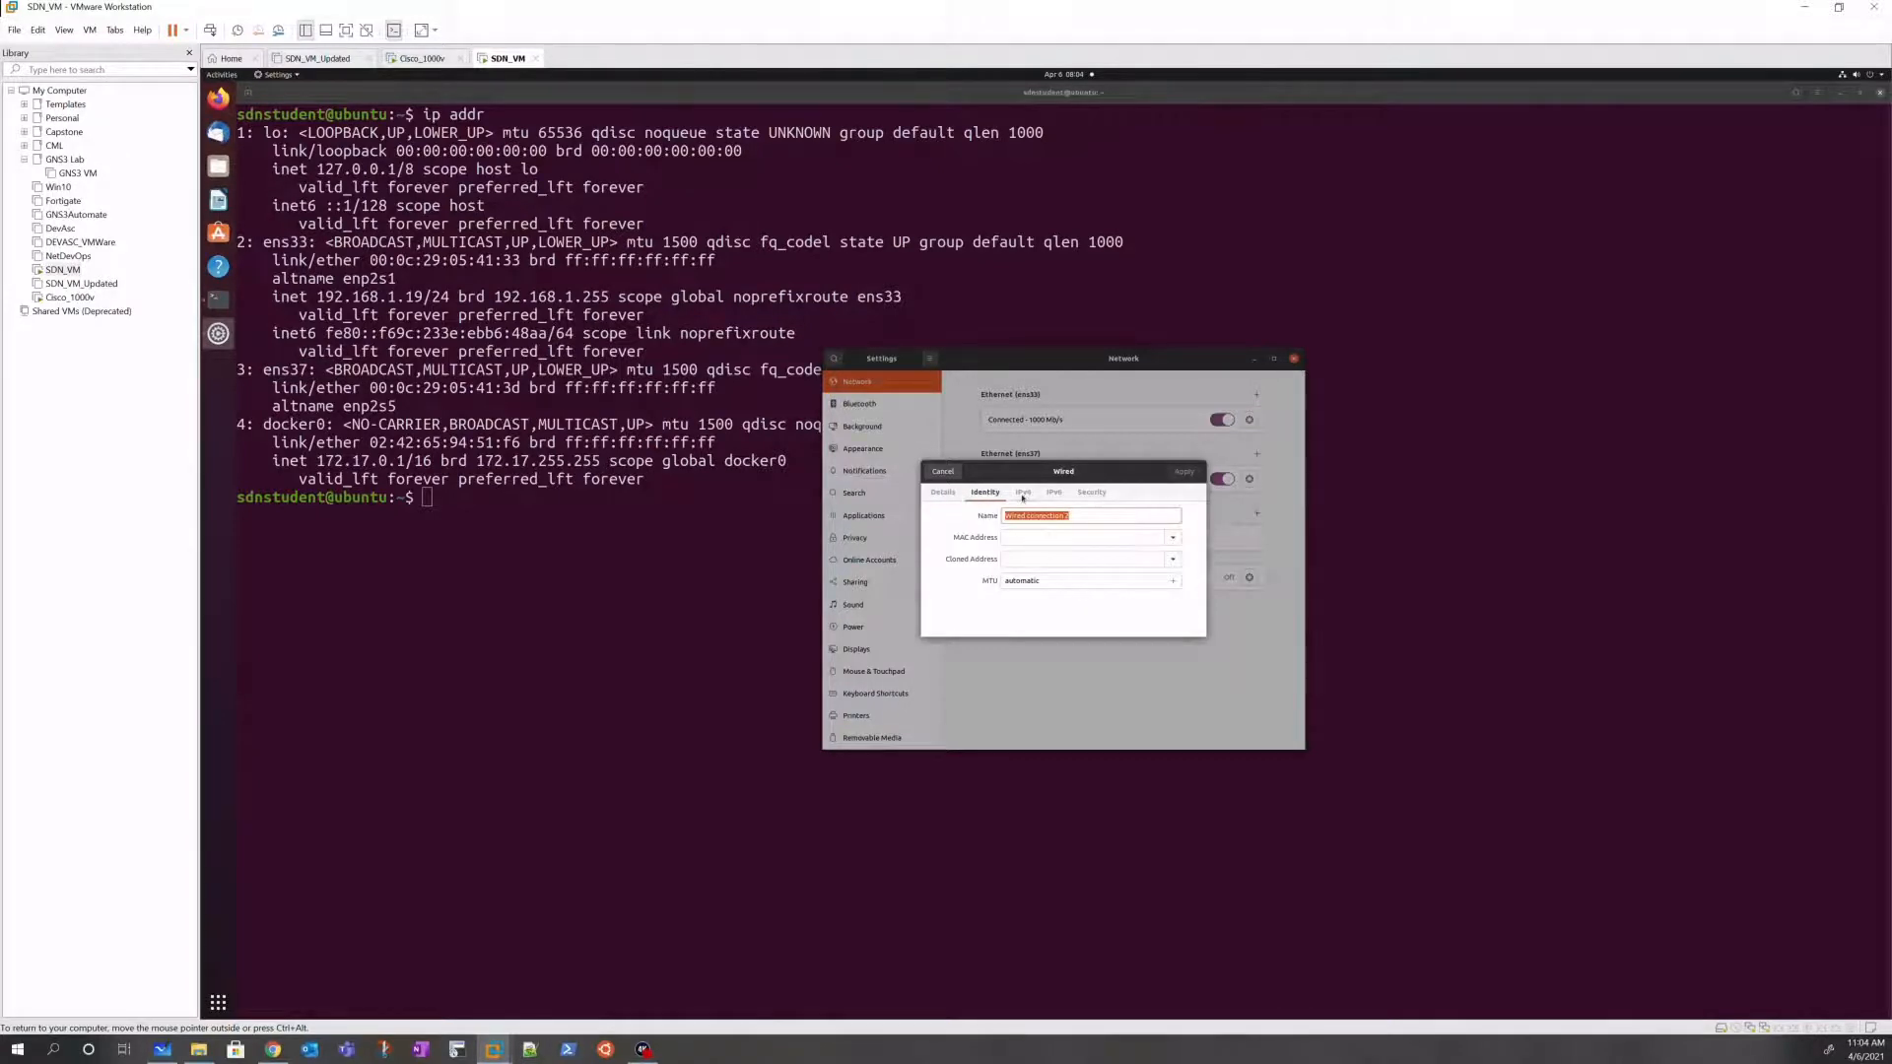
{"action": "left_click", "coordinate": [1024, 493]}
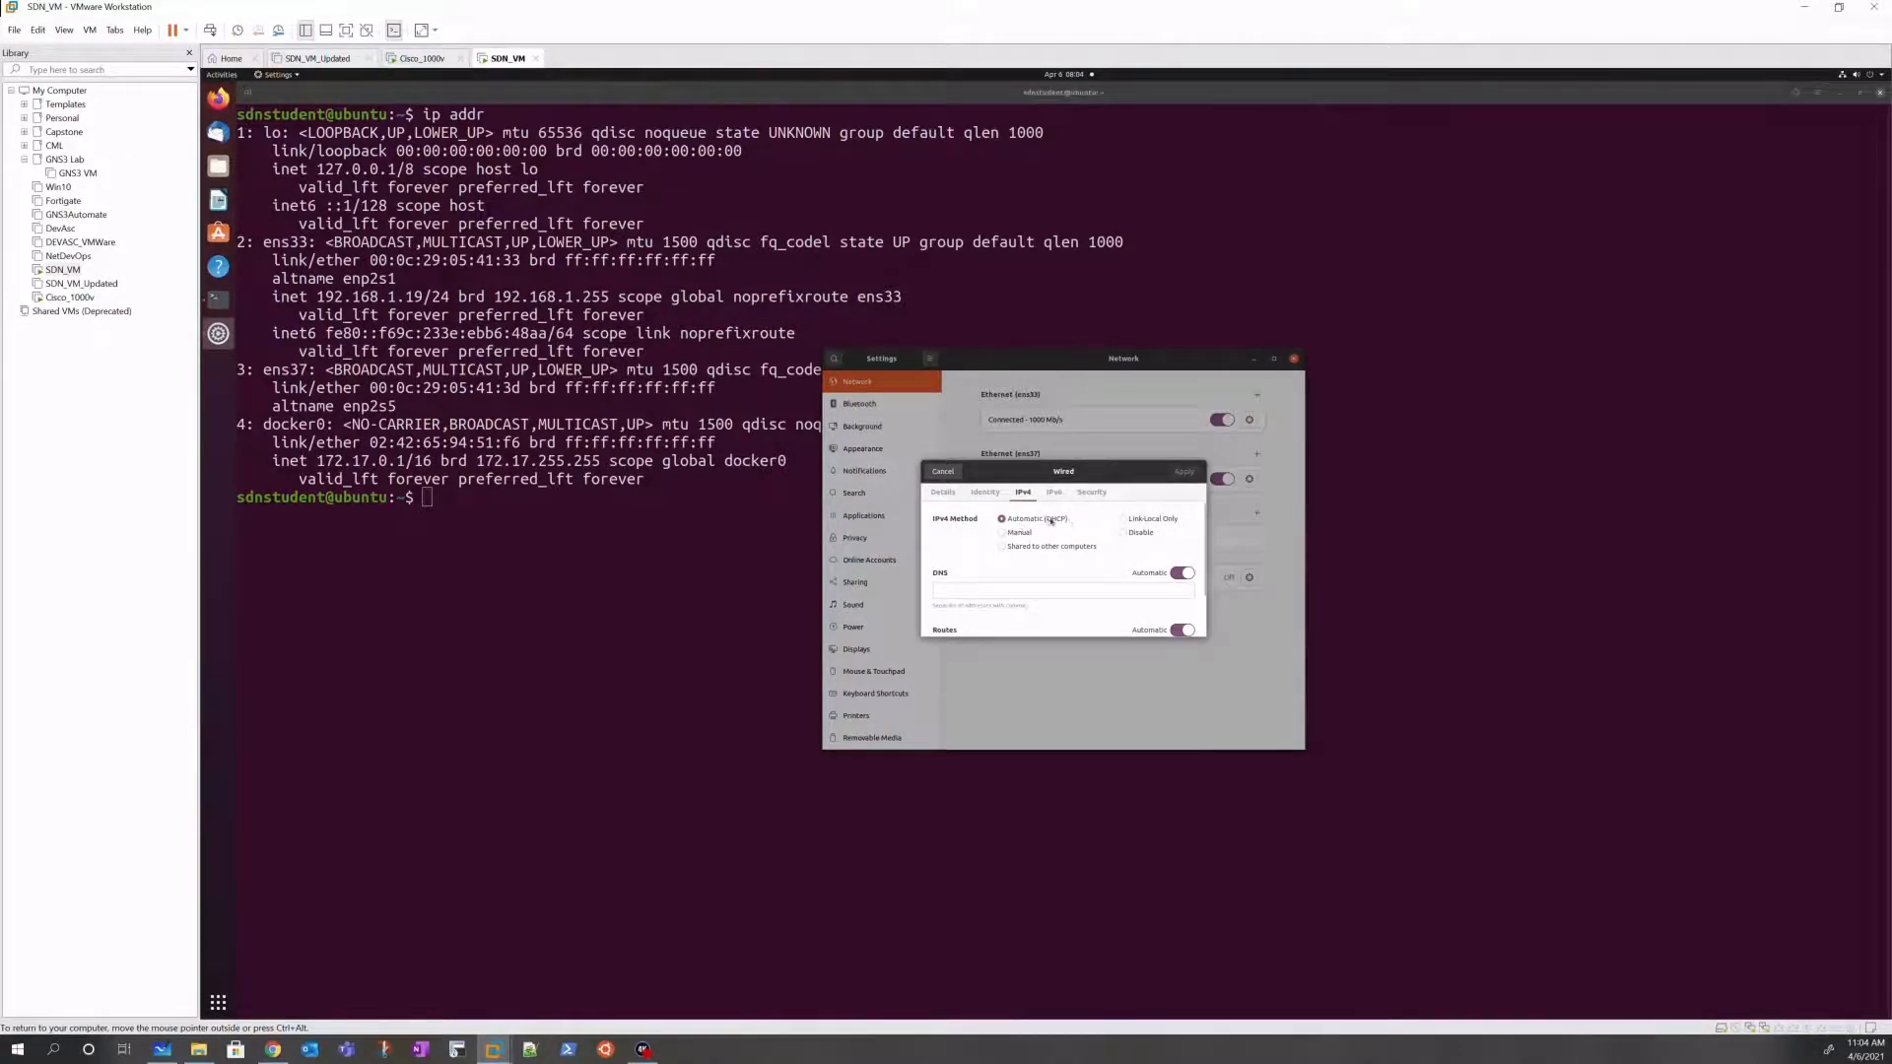
{"action": "scroll", "coordinate": [964, 555], "scroll_direction": "down", "scroll_amount": 1}
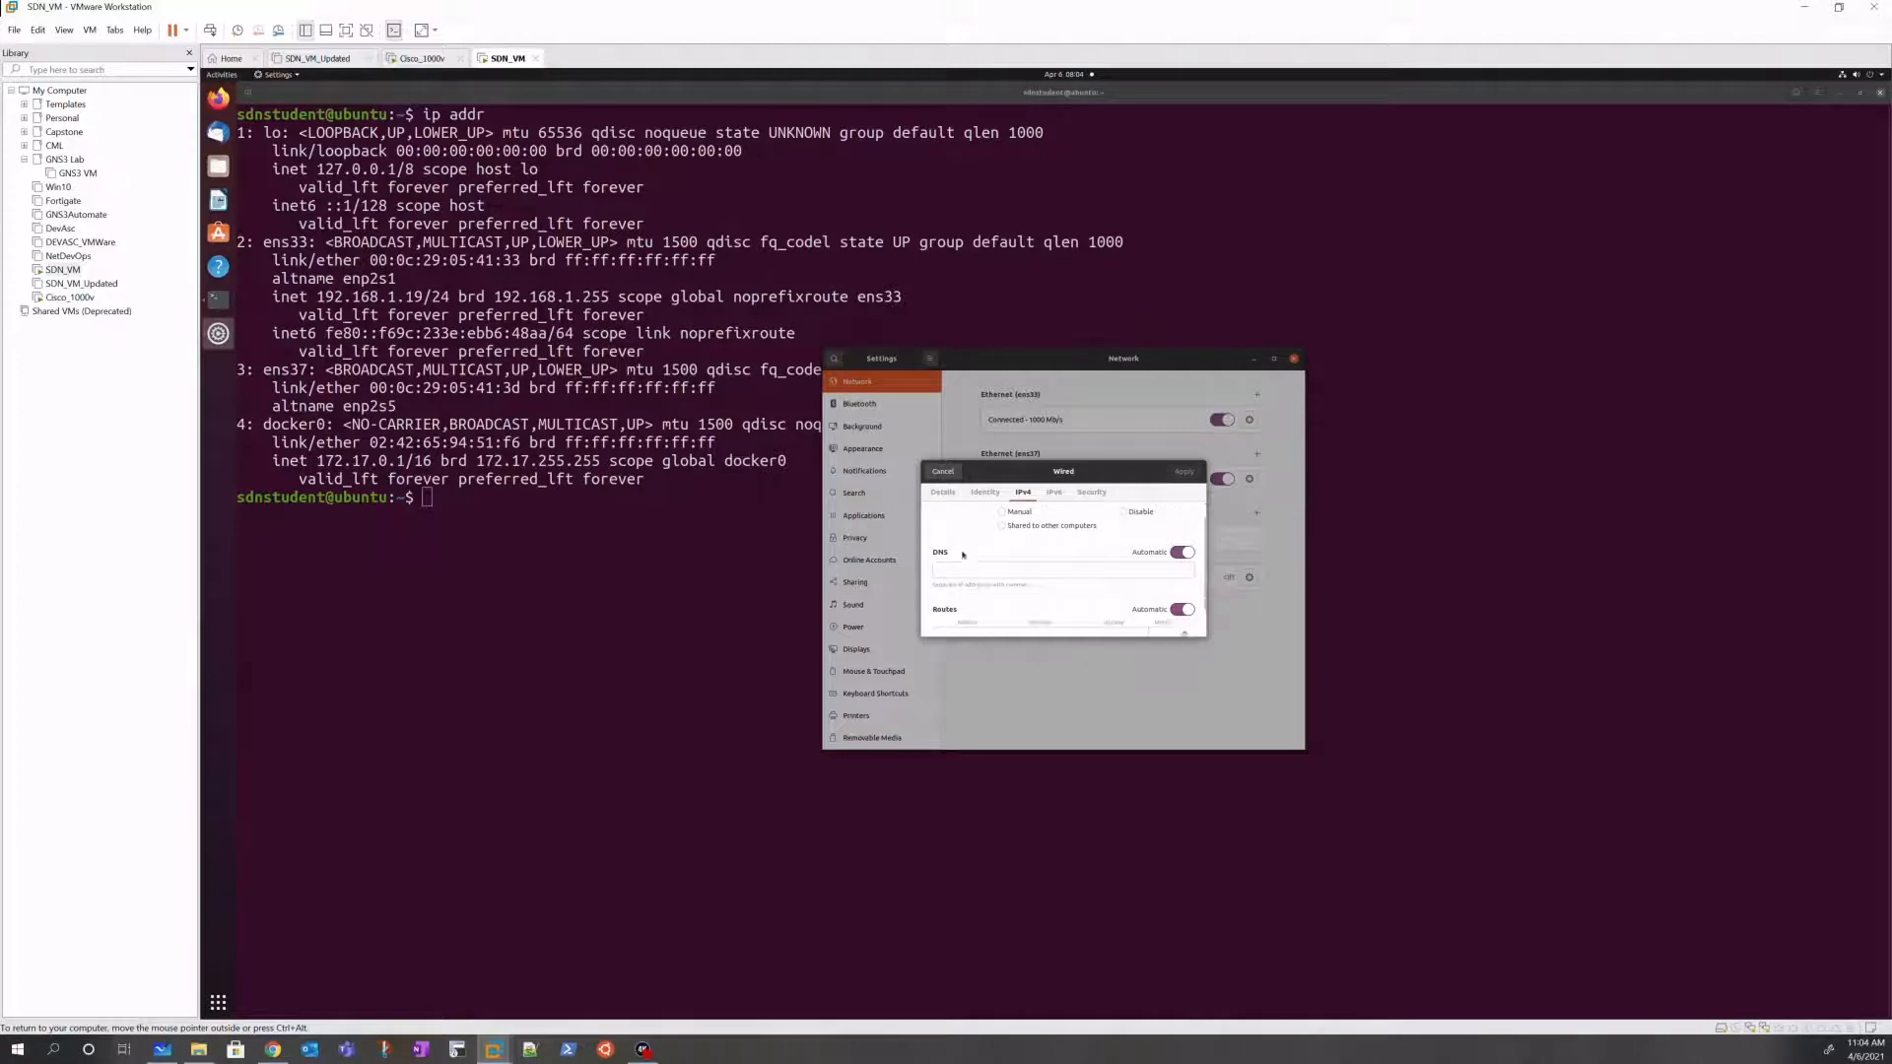
{"action": "left_click", "coordinate": [1003, 513]}
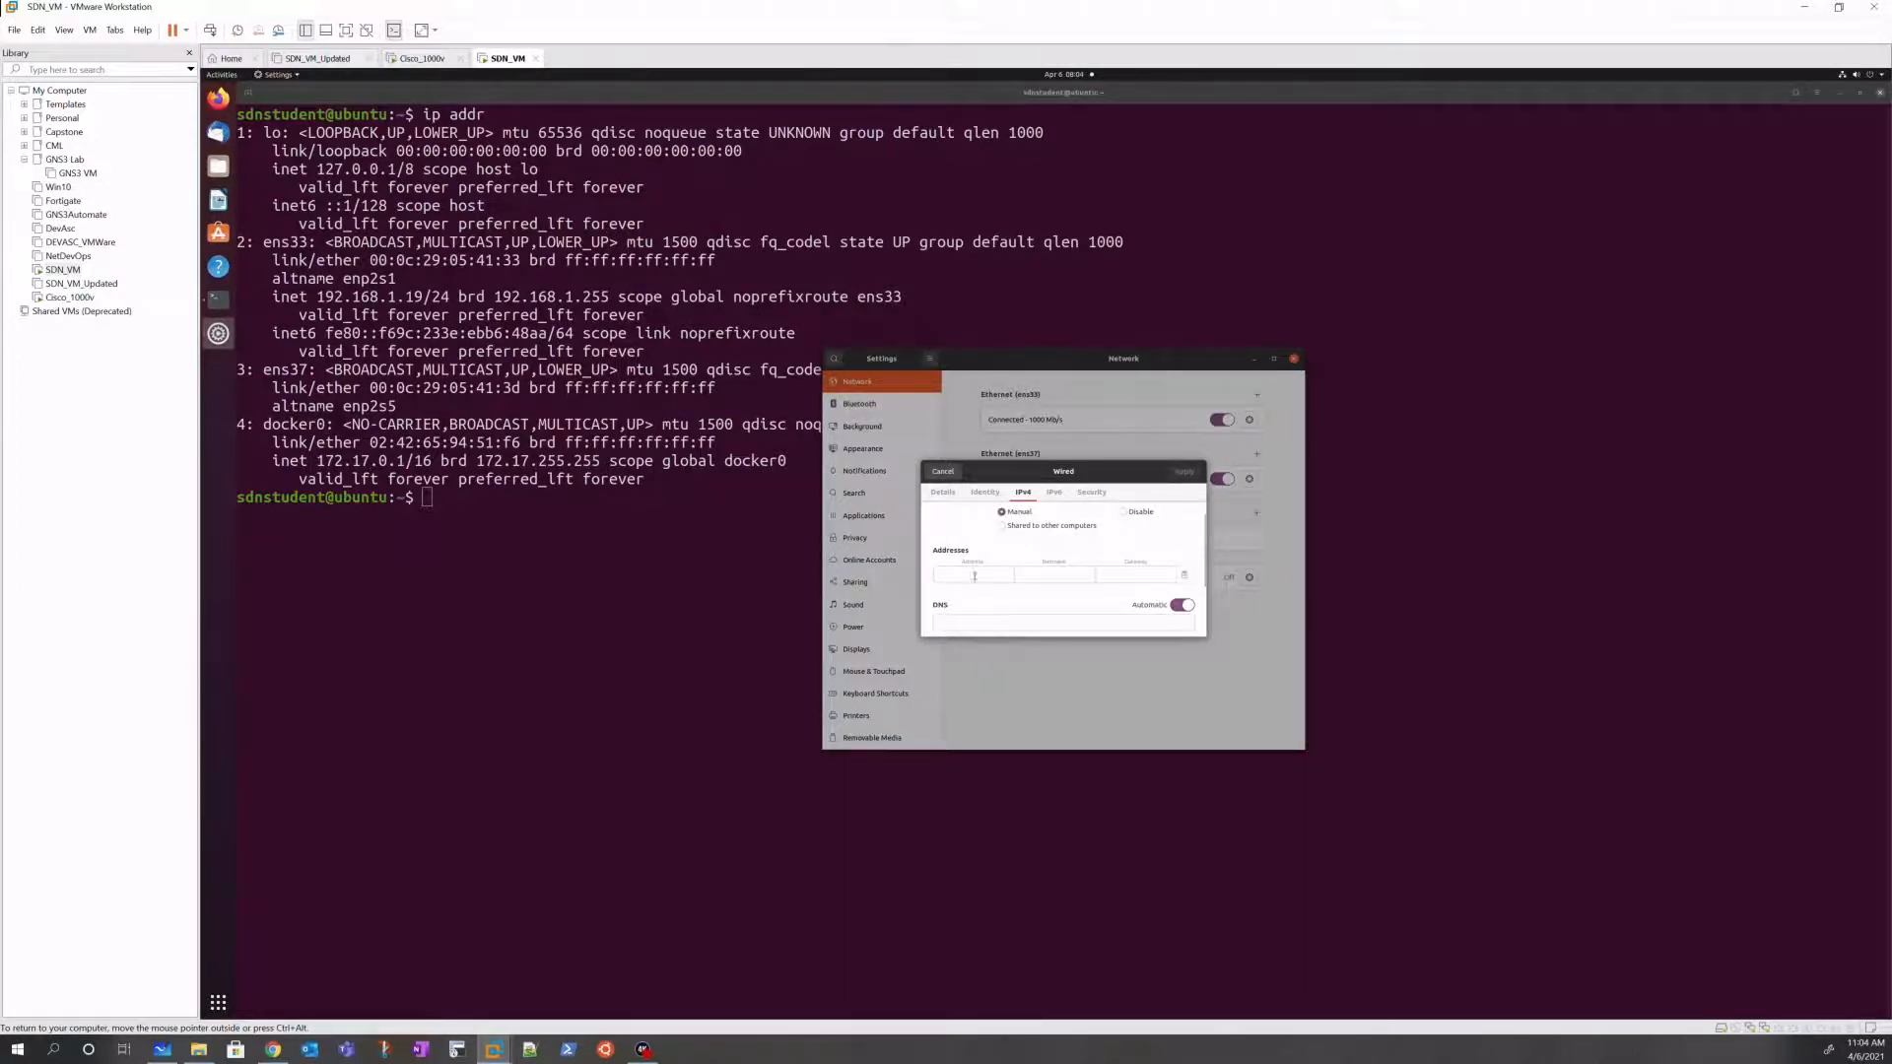
{"action": "left_click", "coordinate": [973, 576]}
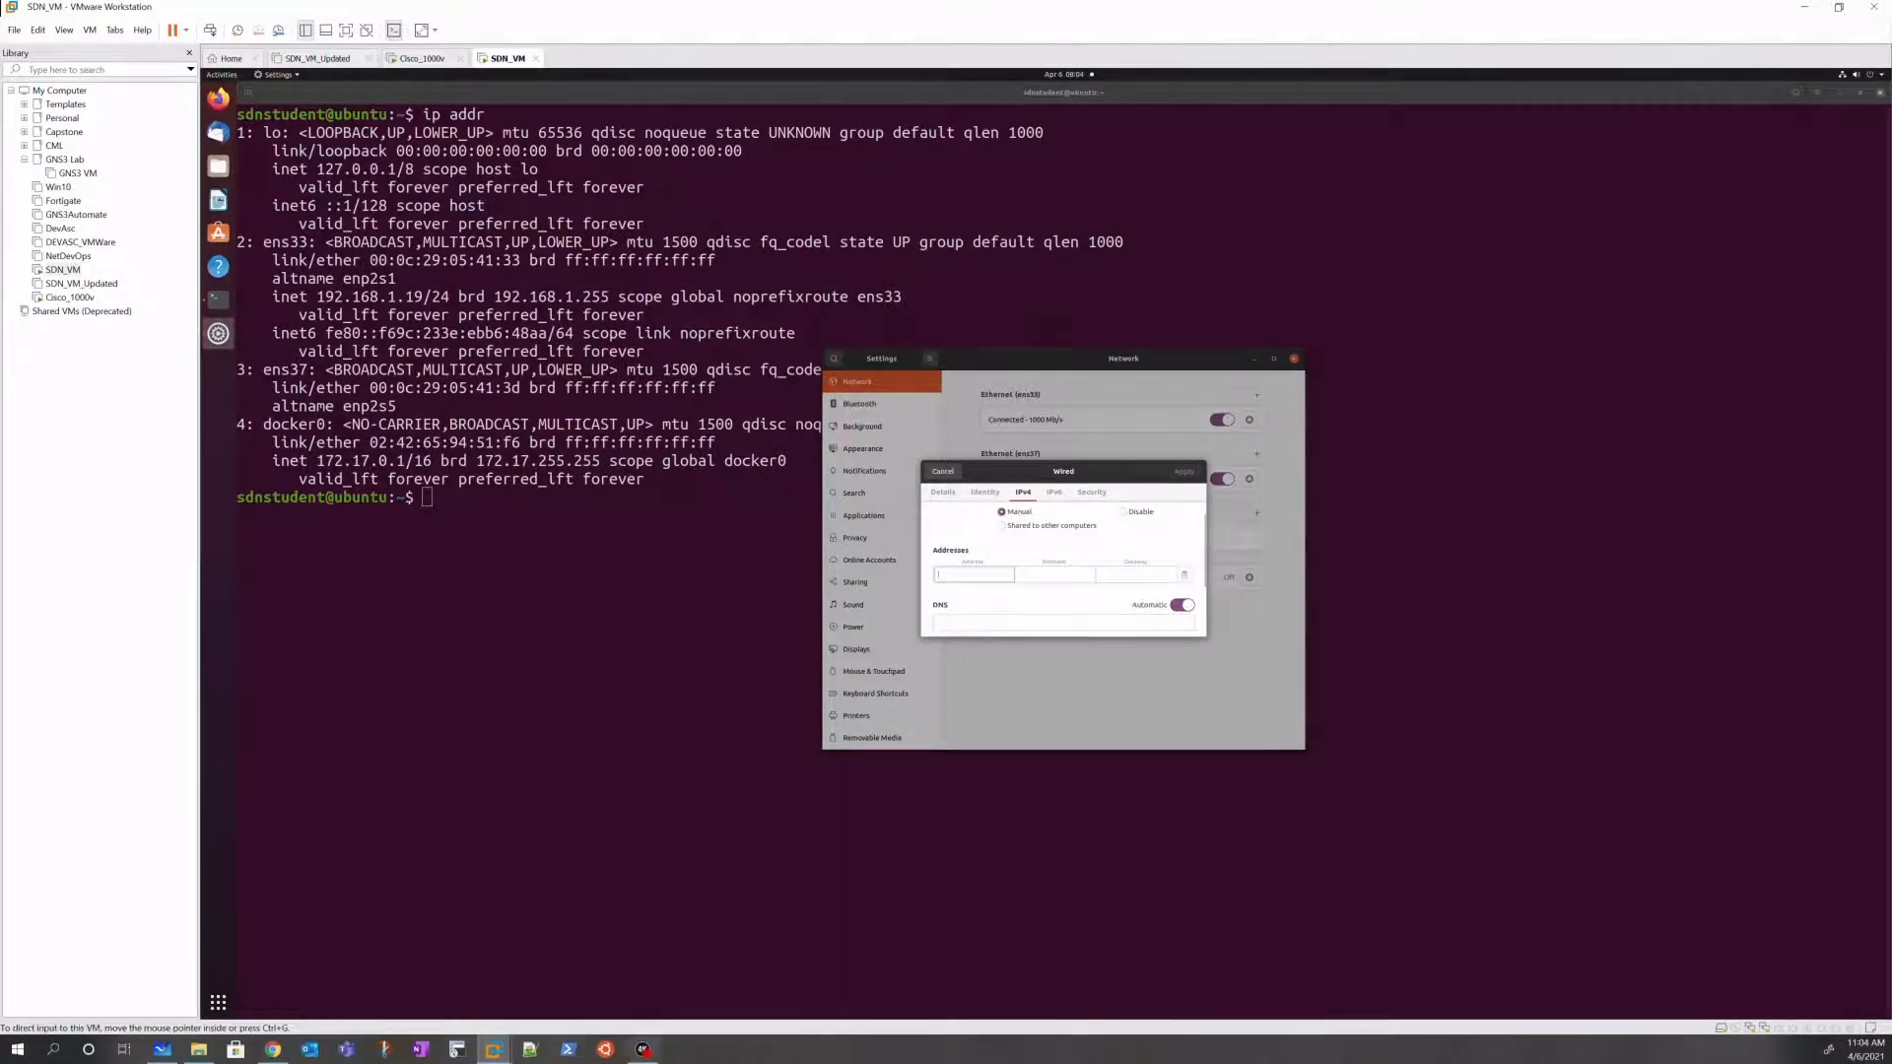
{"action": "left_click", "coordinate": [164, 1051]}
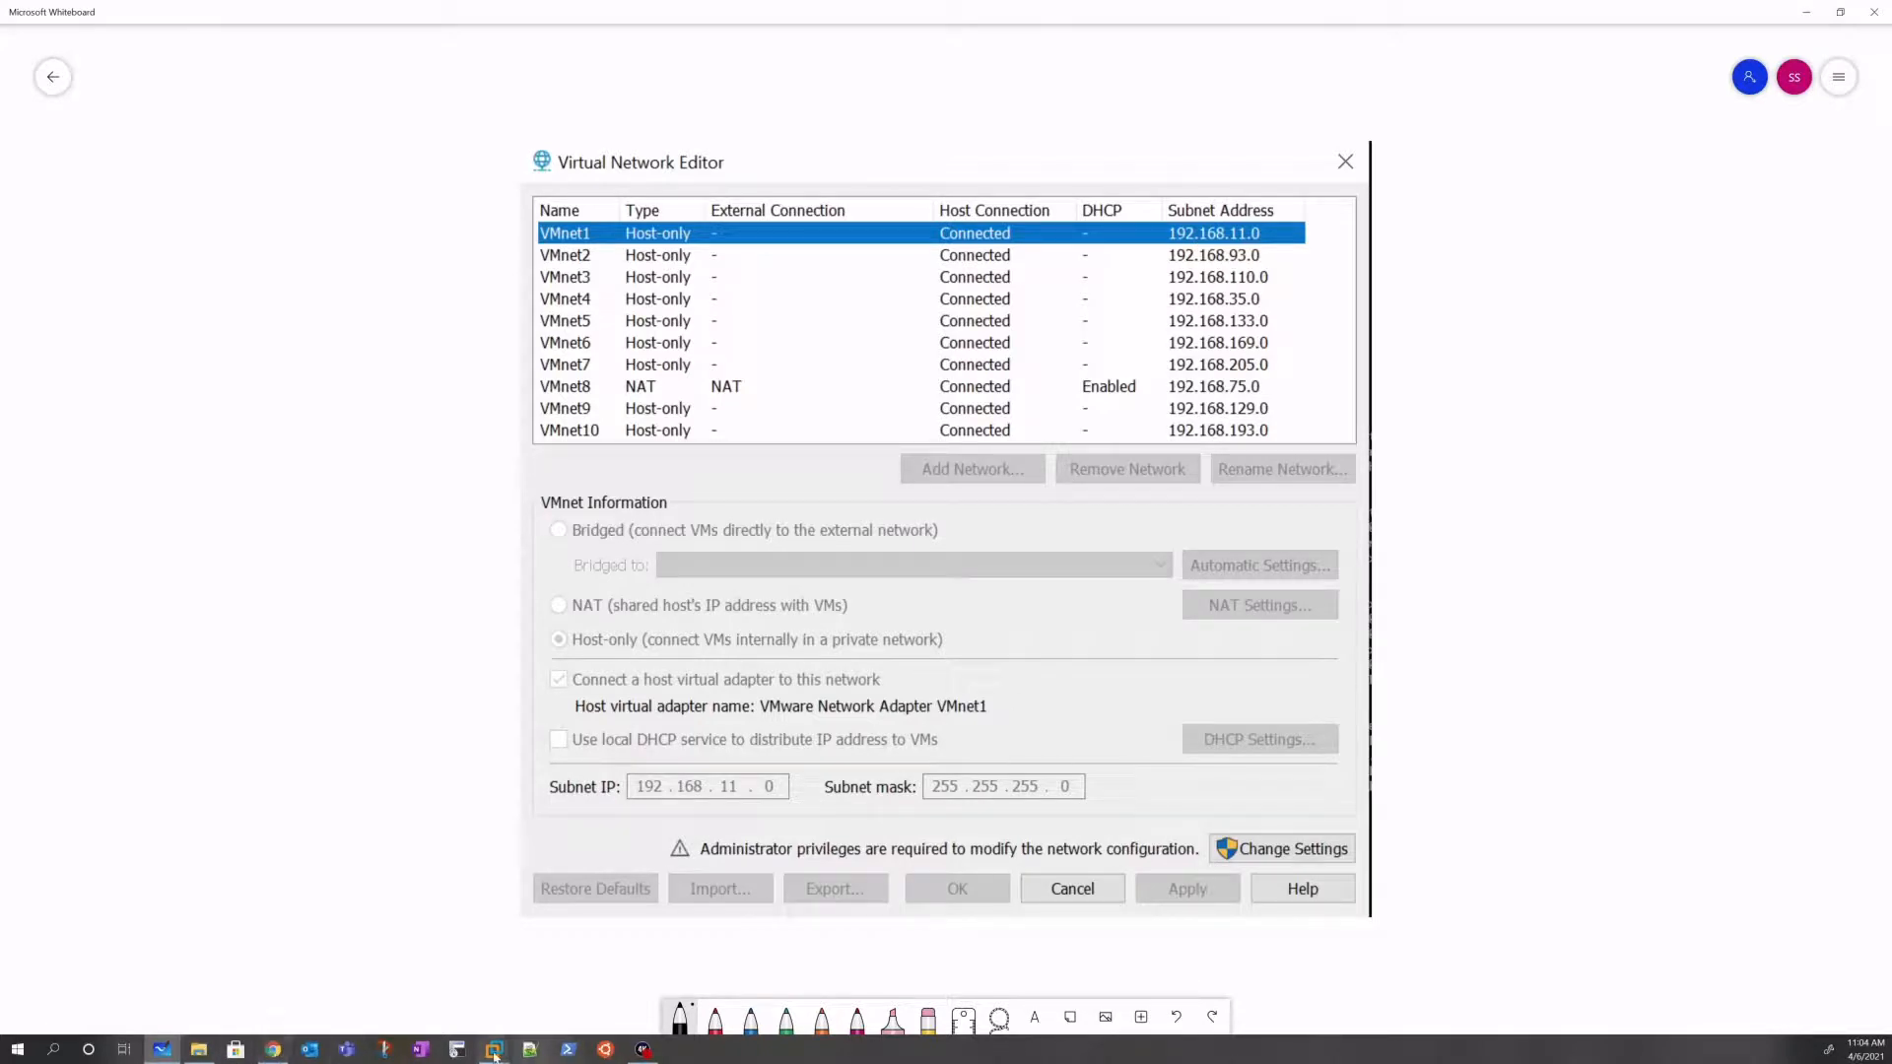
Step: Return to the SDN_VM window showing ens37's Manual IPv4 settings
{"action": "mouse_move", "coordinate": [494, 1050]}
{"action": "left_click", "coordinate": [718, 956]}
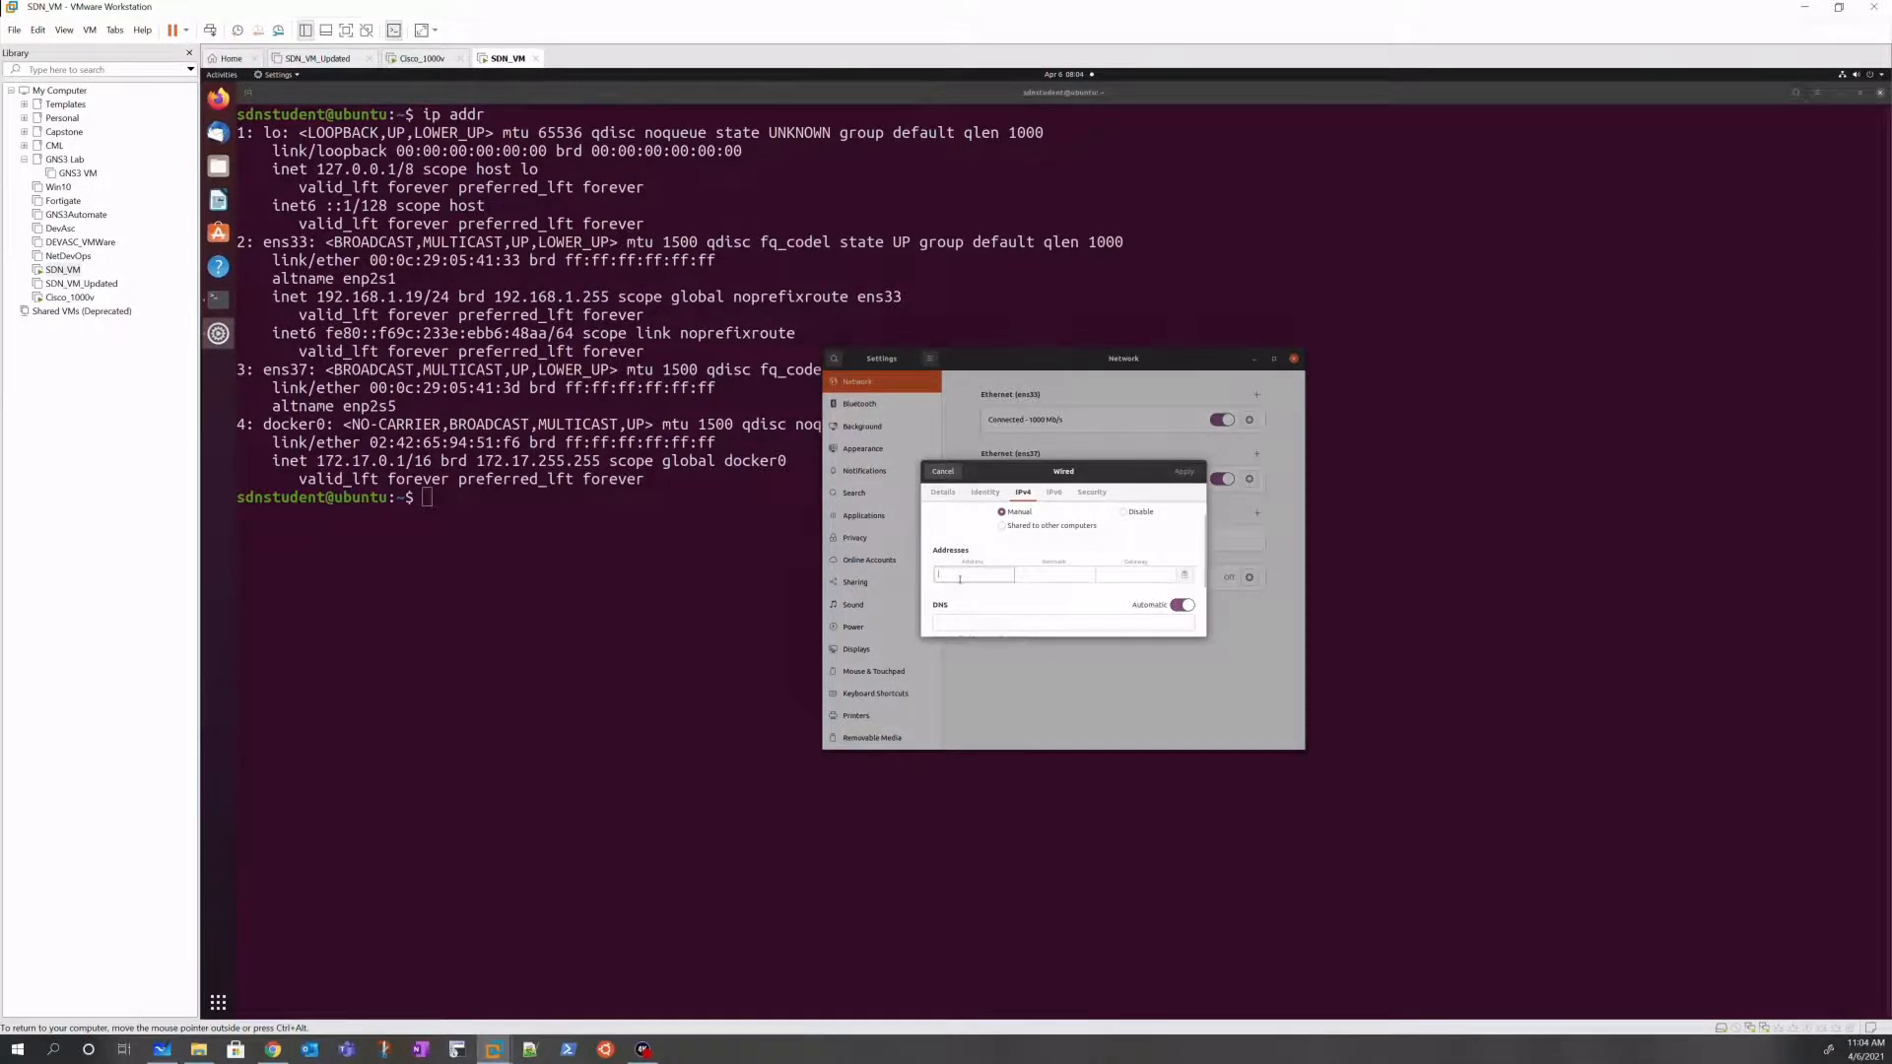
Step: Give ens37 address 192.168.11.10, netmask 255.255.255.0, gateway 192.168.11.1, and apply it
{"action": "type", "text": "192.168.11.10"}
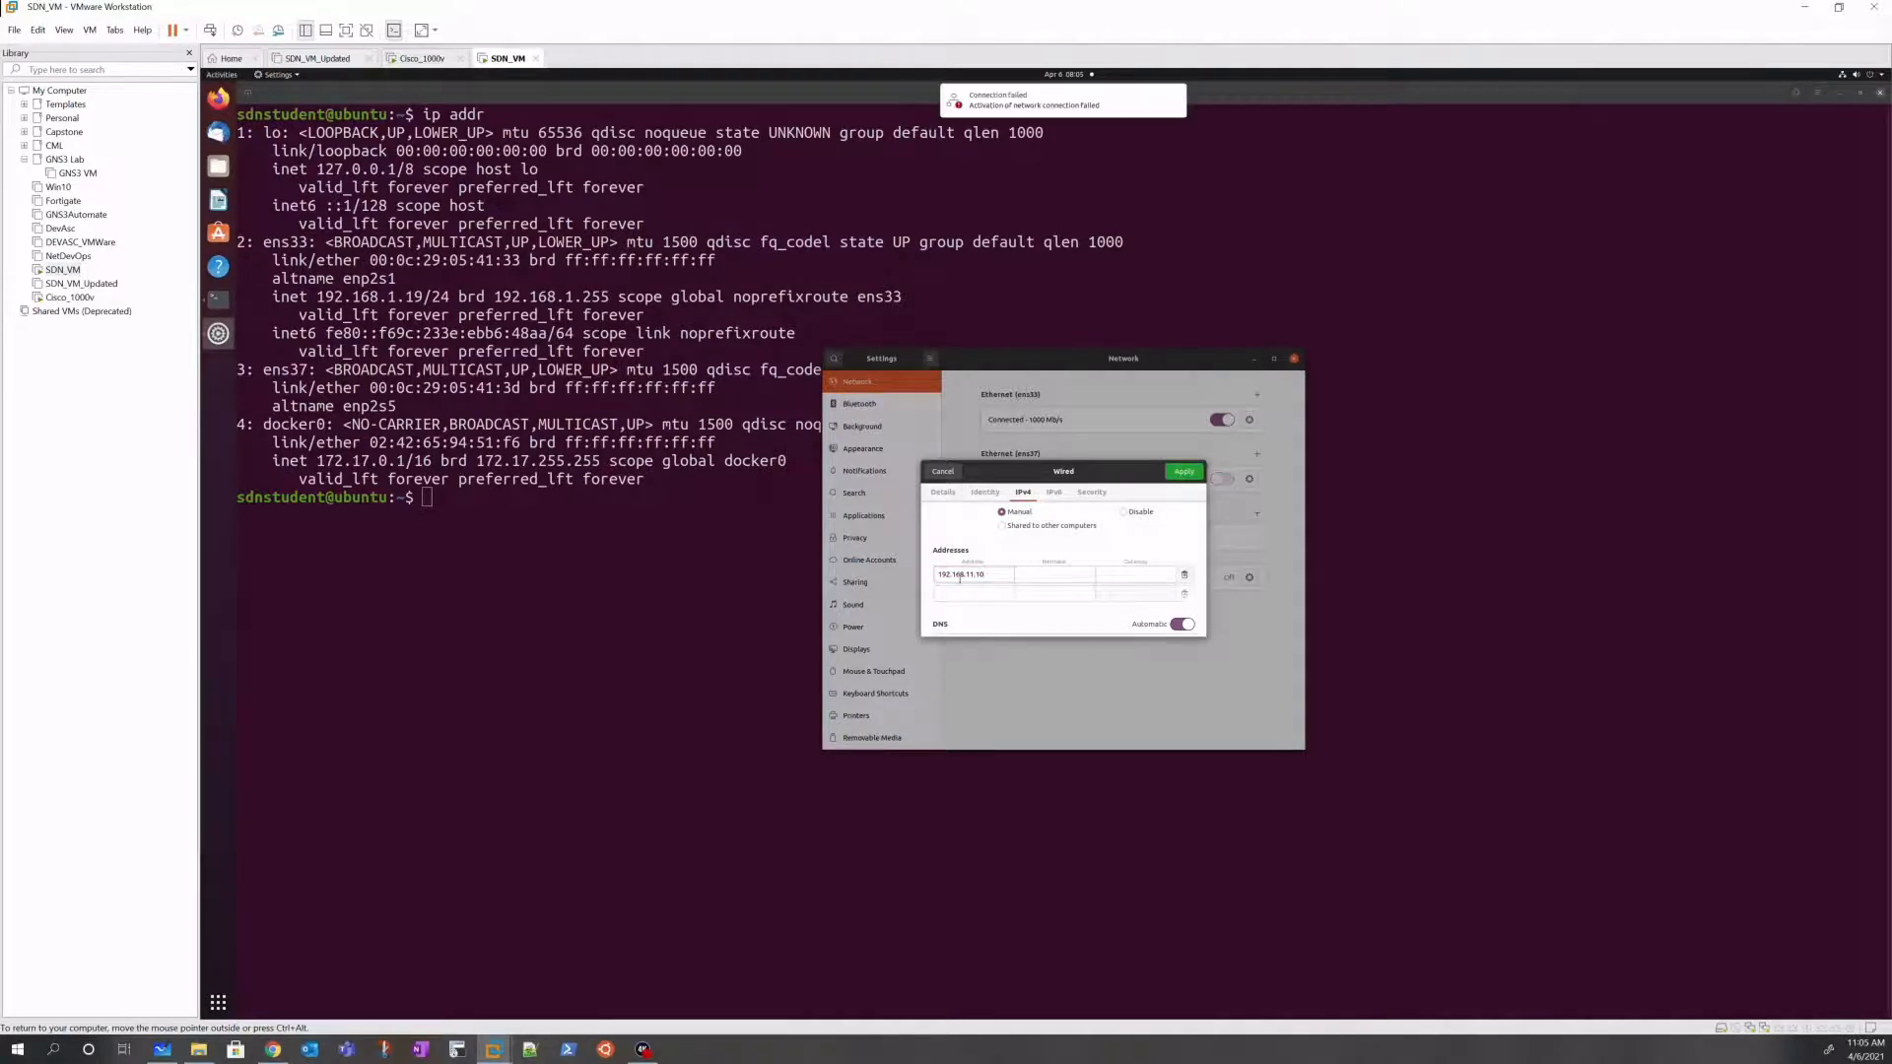
{"action": "left_click", "coordinate": [1037, 579]}
{"action": "type", "text": "255.255.255"}
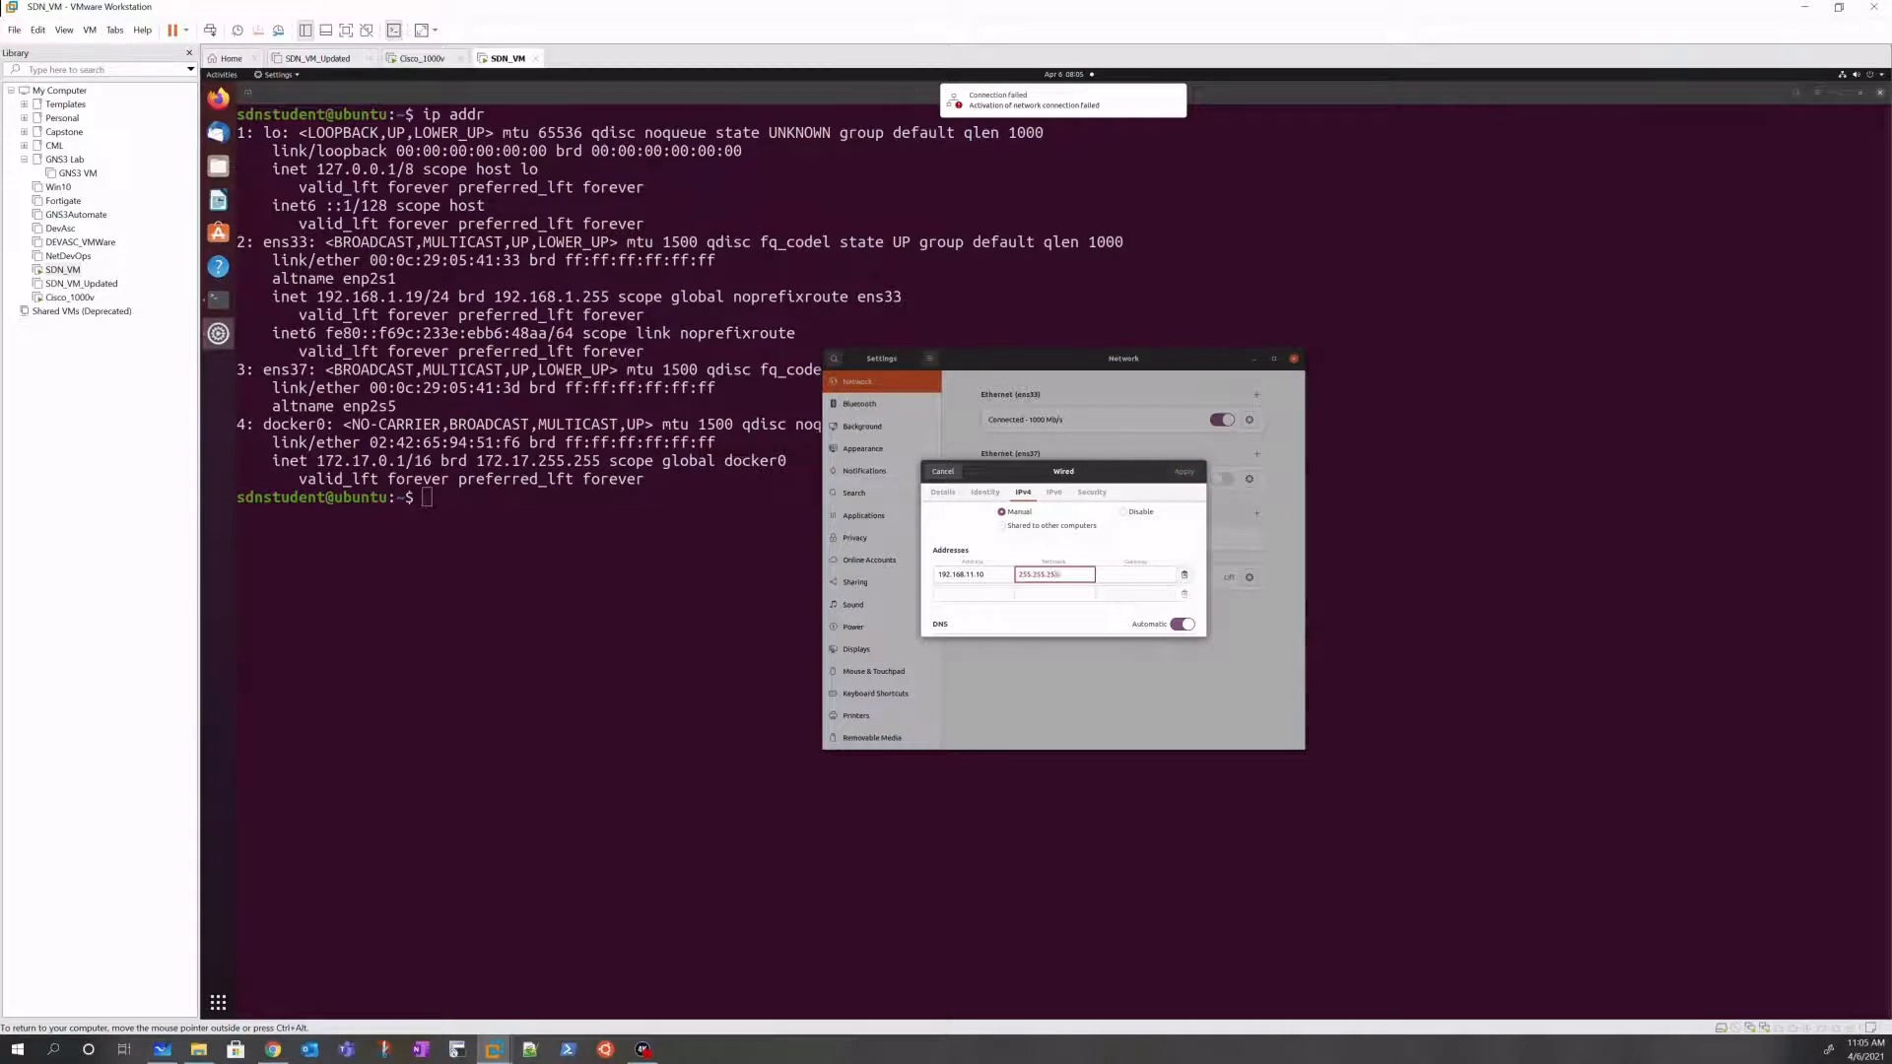
{"action": "type", "text": ".0"}
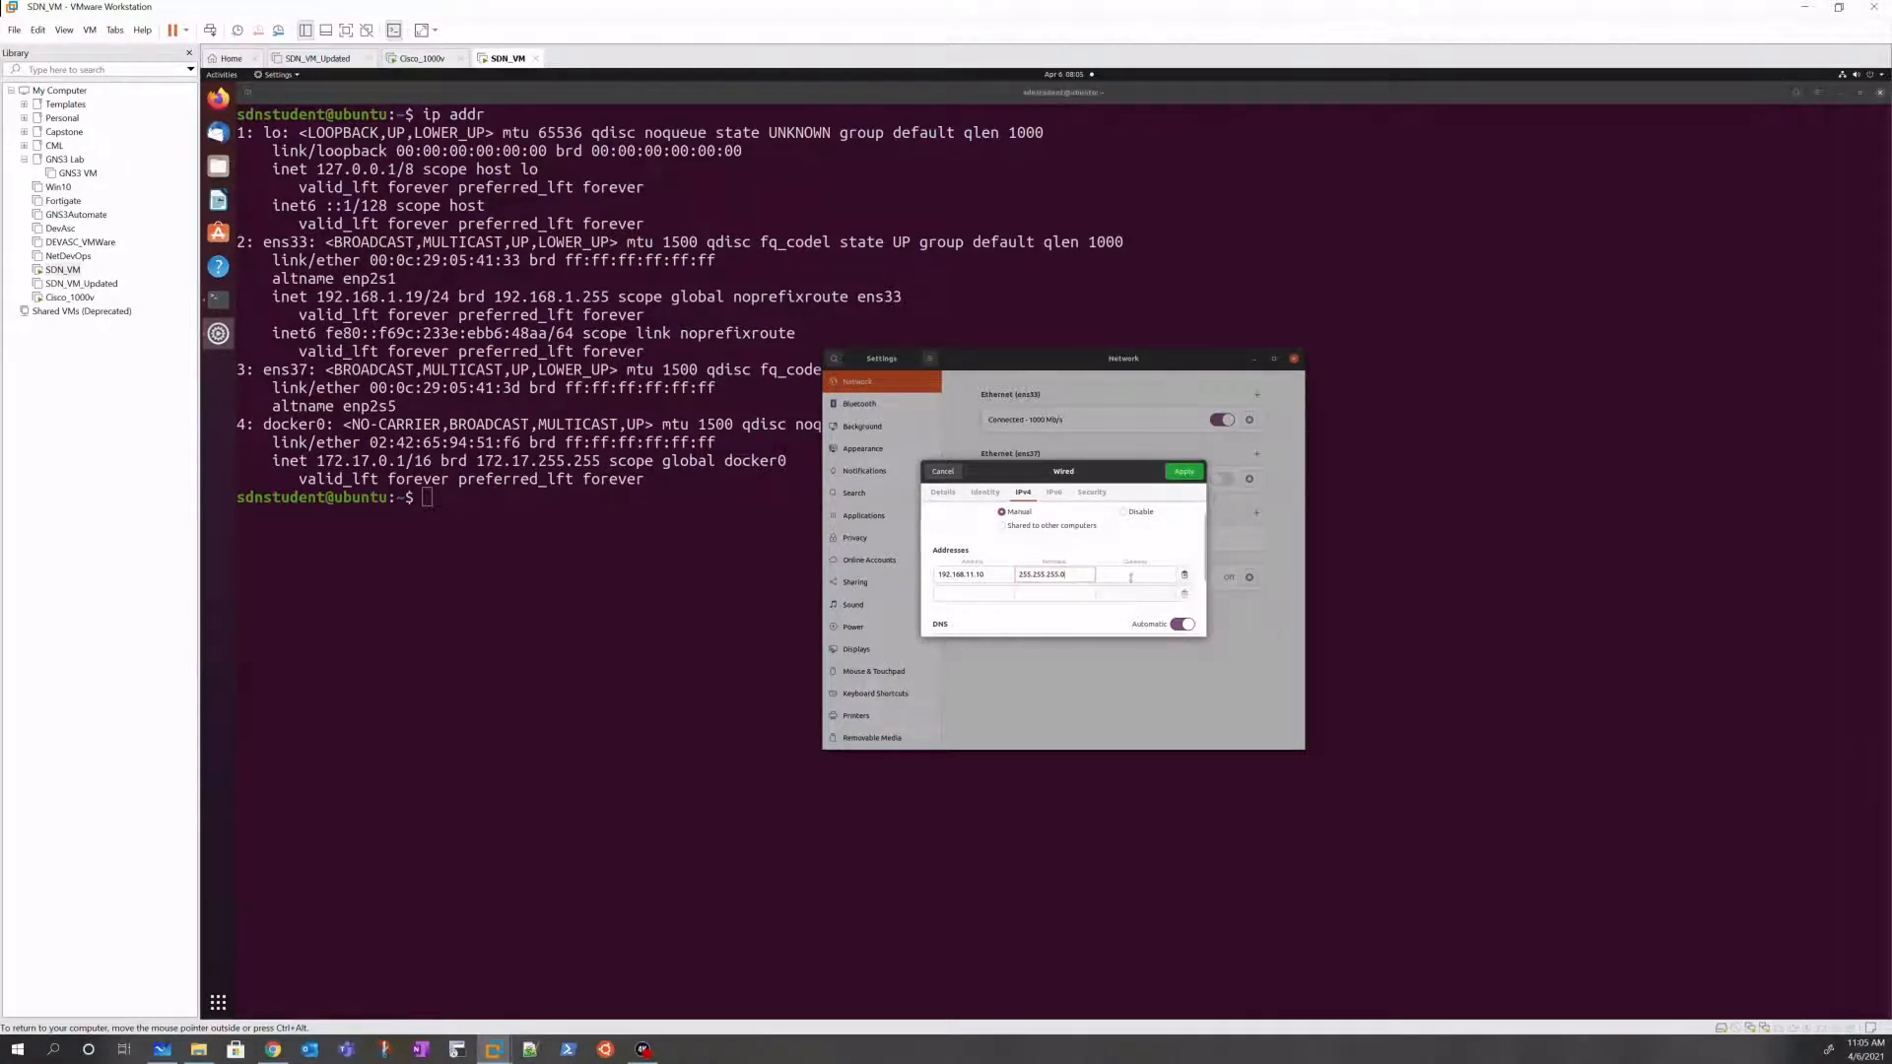
{"action": "type", "text": "192"}
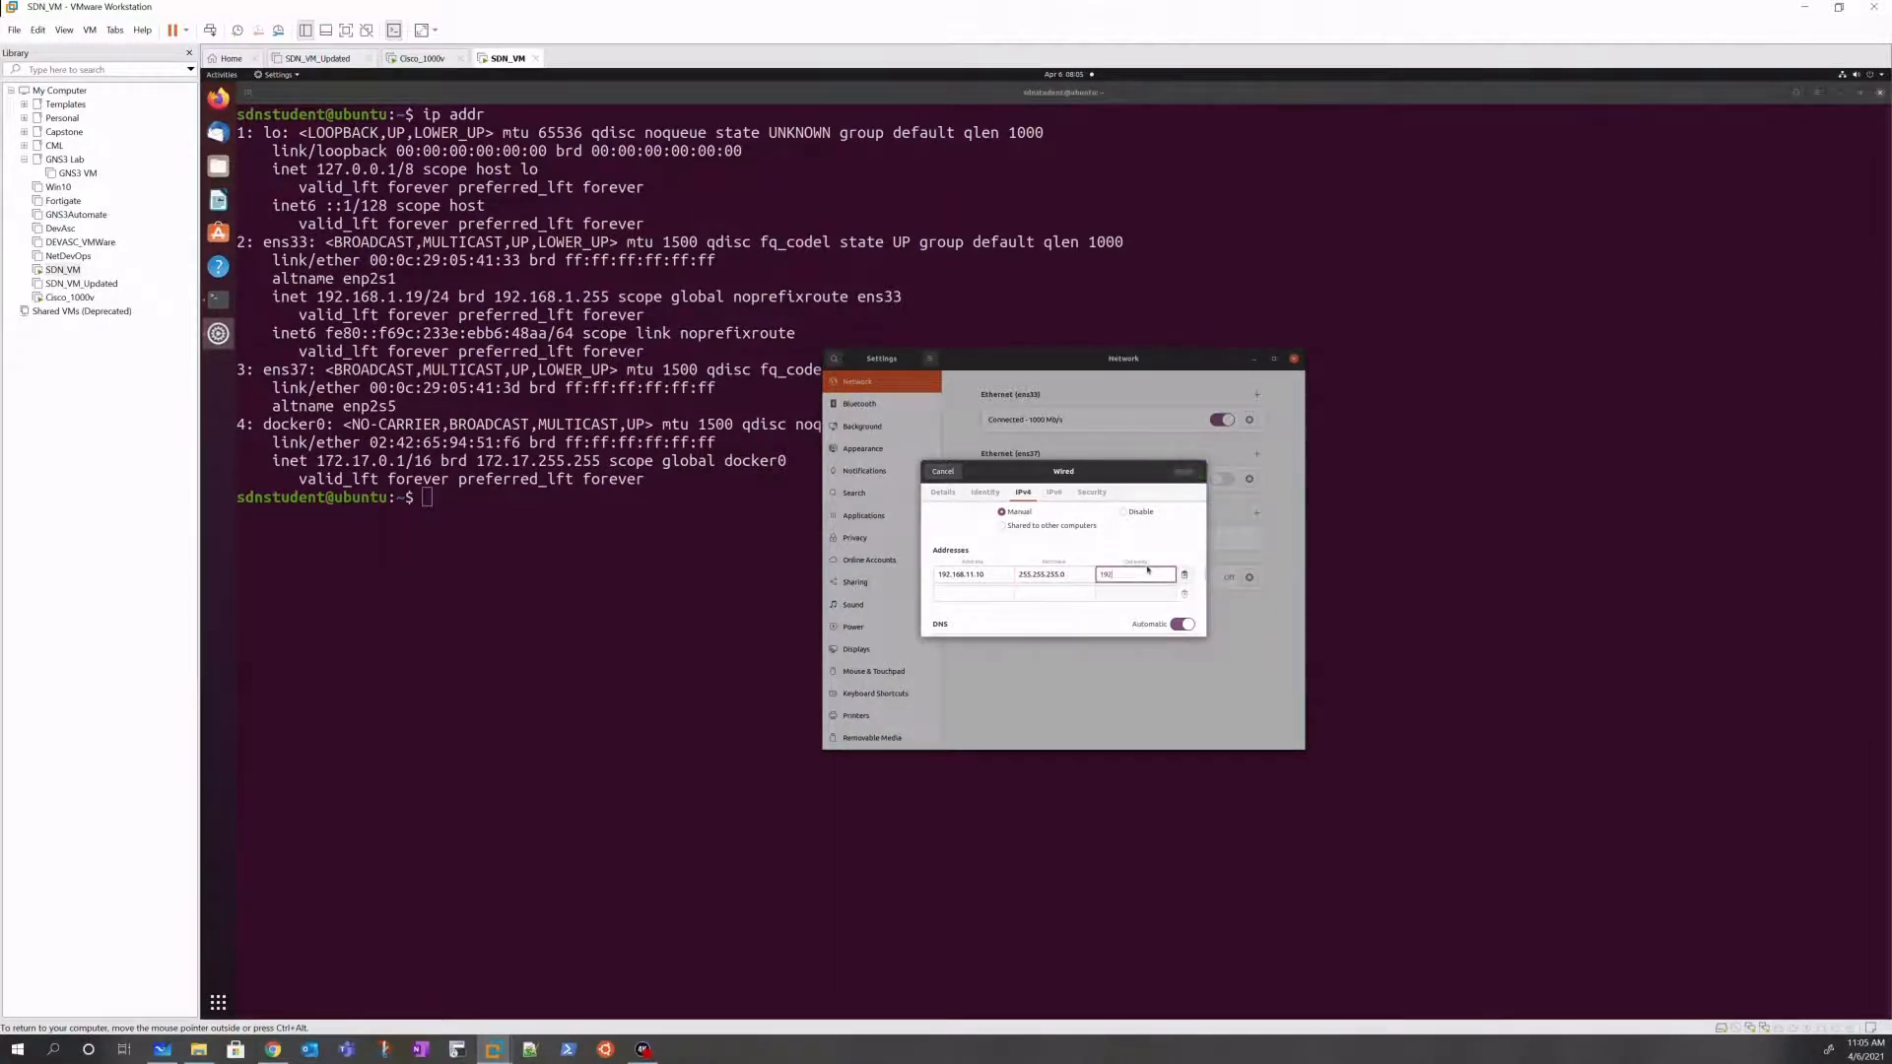
{"action": "type", "text": ".168.11.1"}
{"action": "scroll", "coordinate": [1077, 580], "scroll_direction": "down", "scroll_amount": 4}
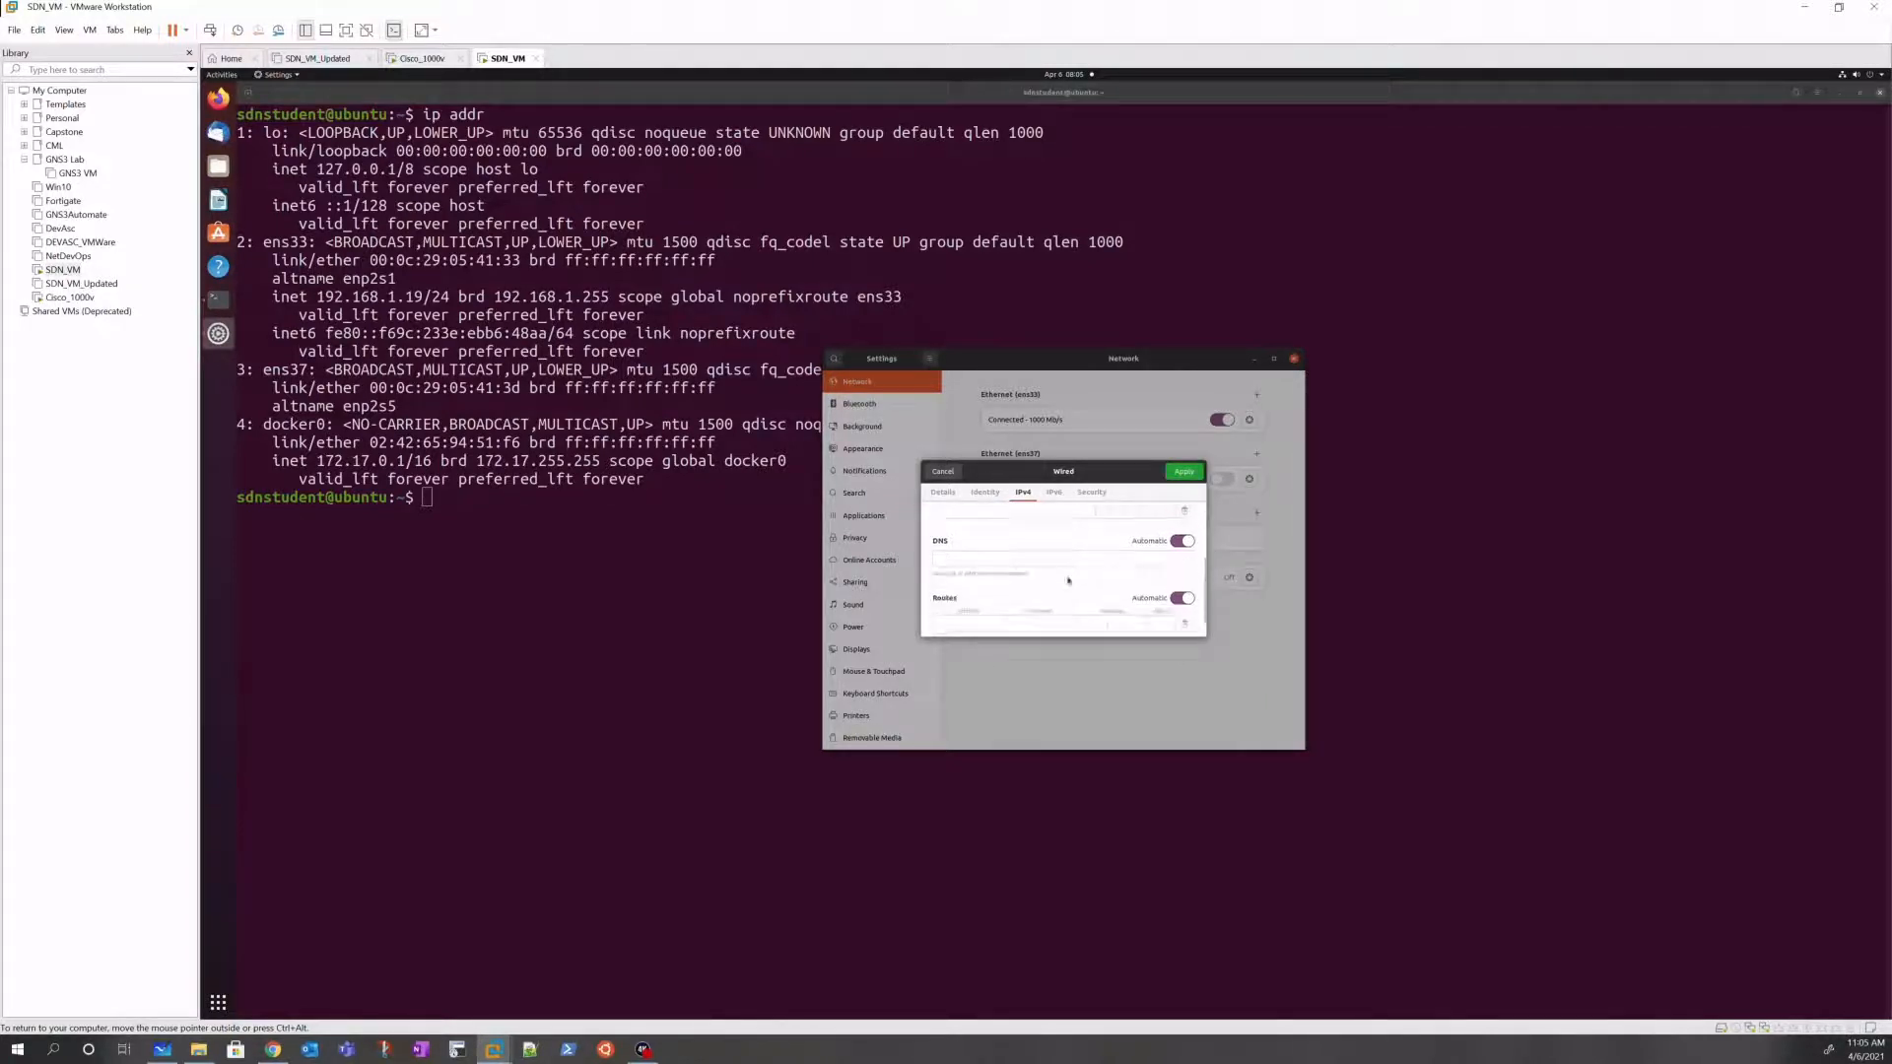
{"action": "scroll", "coordinate": [1090, 596], "scroll_direction": "down", "scroll_amount": 1}
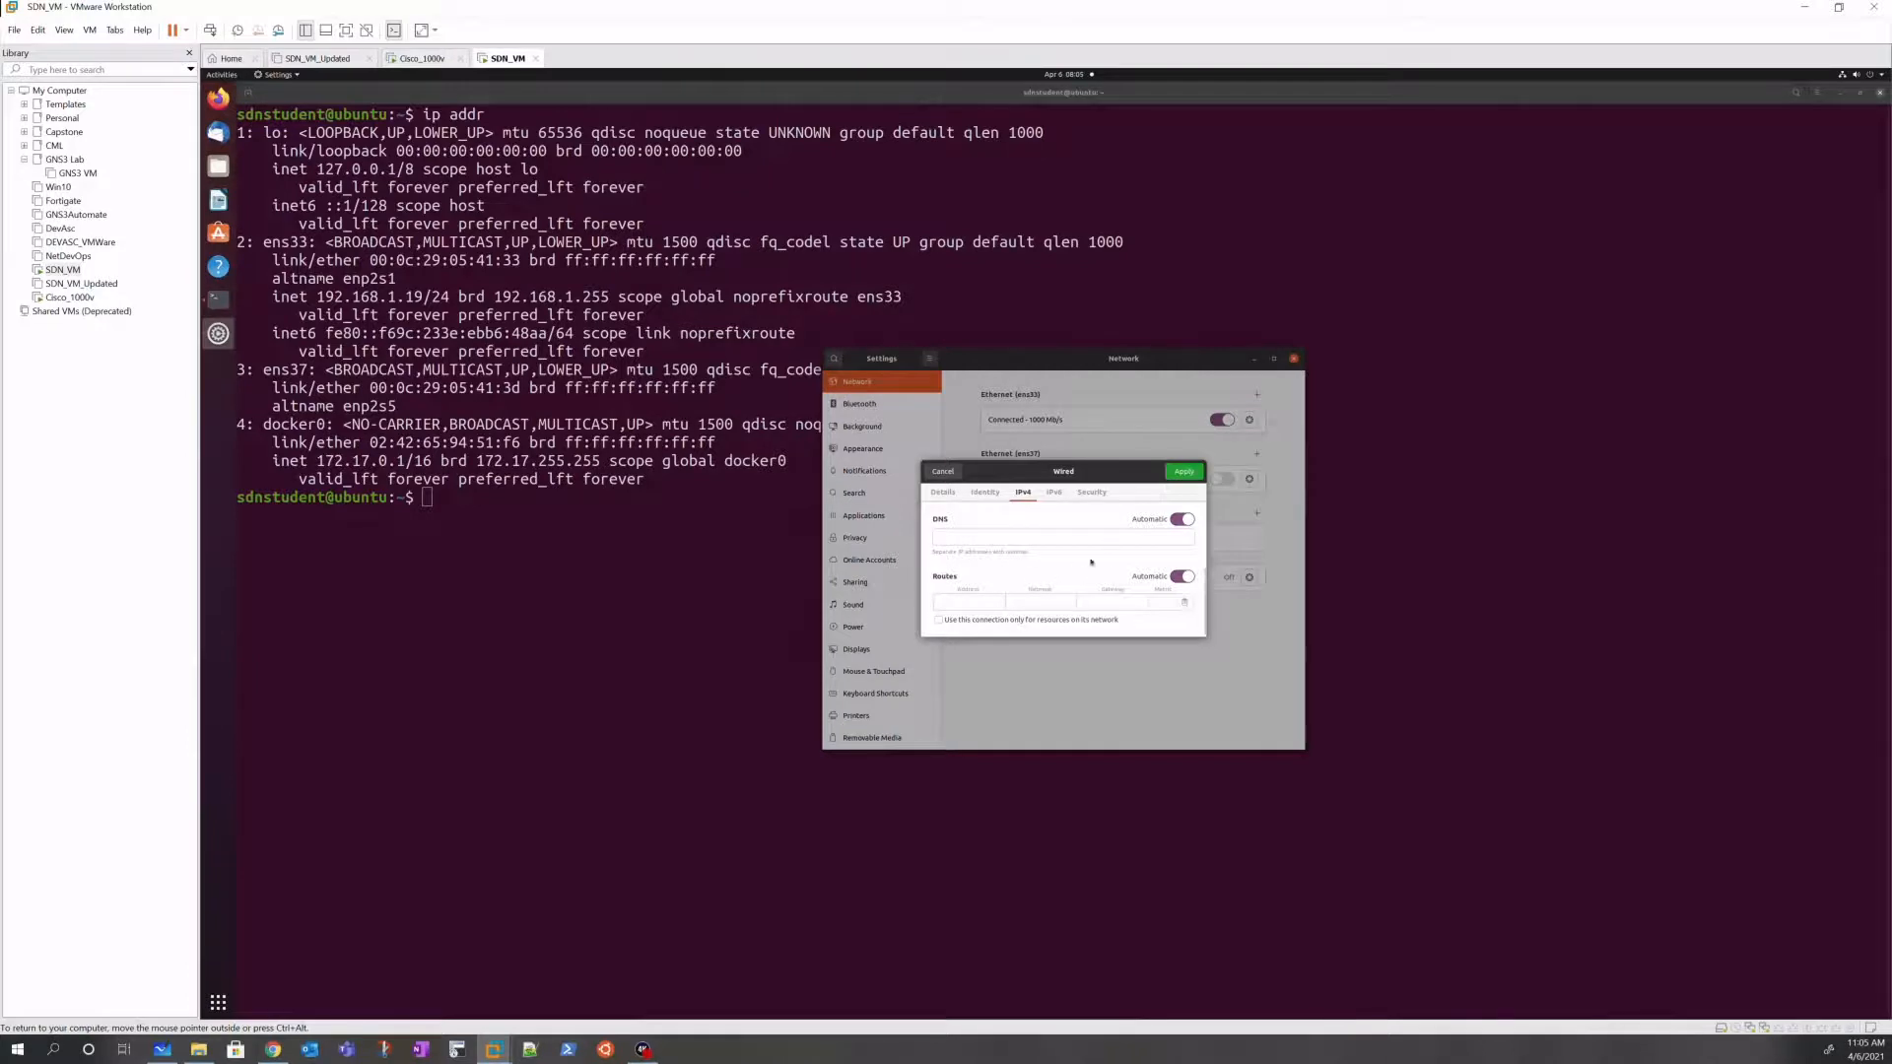
{"action": "scroll", "coordinate": [1030, 543], "scroll_direction": "up", "scroll_amount": 1}
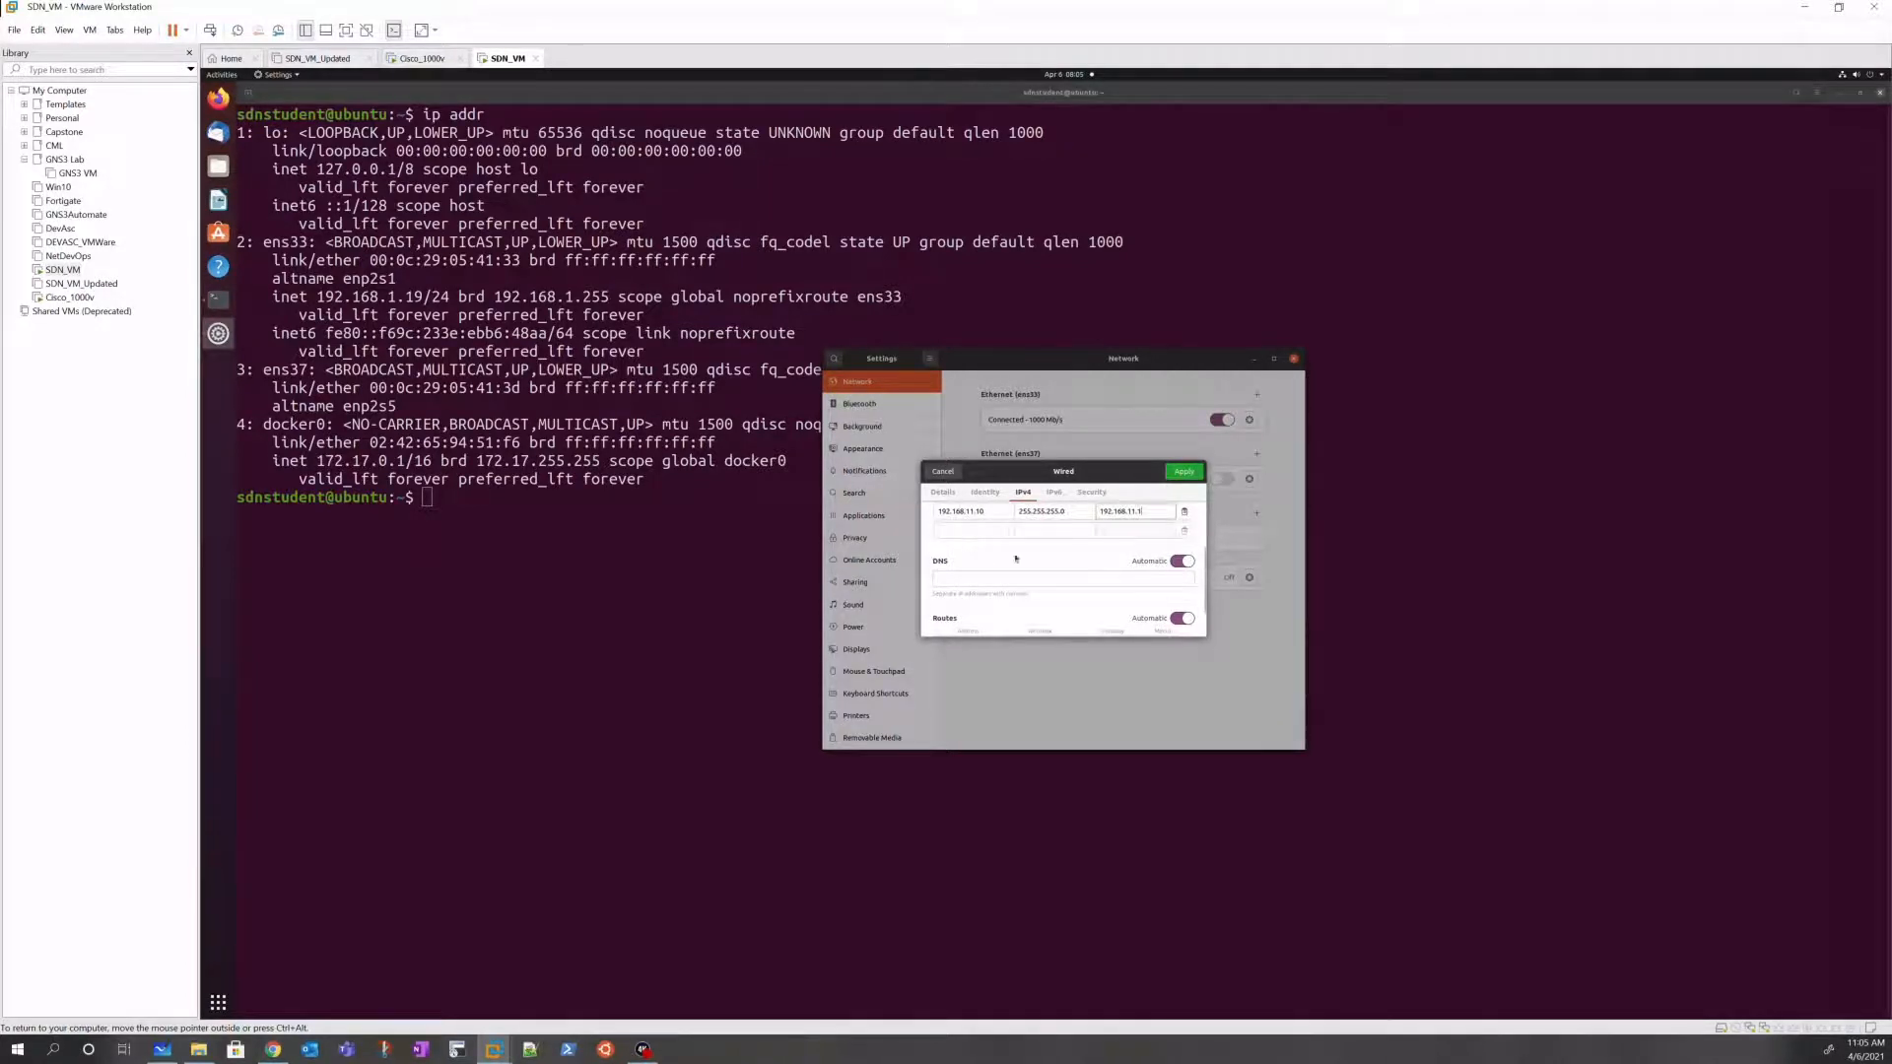
{"action": "scroll", "coordinate": [1015, 613], "scroll_direction": "down", "scroll_amount": 1}
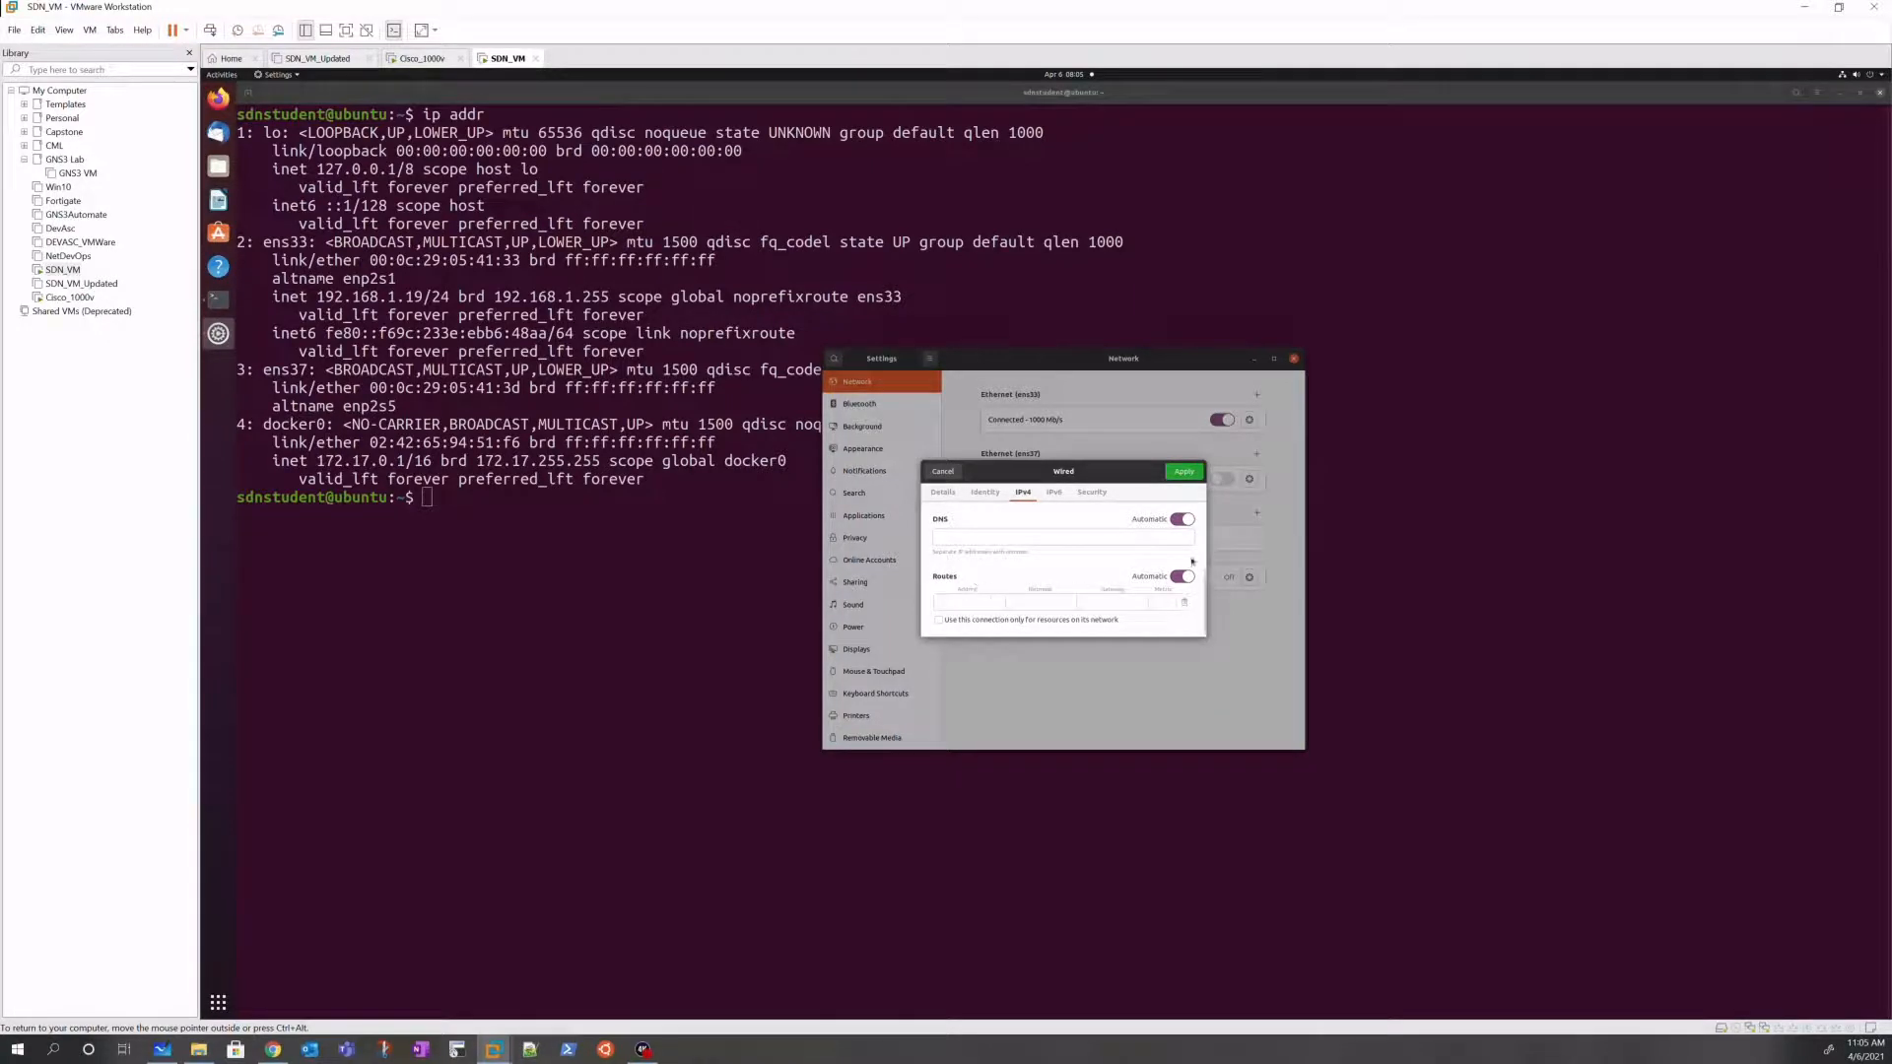
{"action": "left_click", "coordinate": [1187, 476]}
Step: Rerun ip addr to confirm ens37 has 192.168.11.10/24, then switch to the Cisco_1000v console
{"action": "left_click", "coordinate": [693, 684]}
{"action": "key", "text": "Up"}
{"action": "key", "text": "Return"}
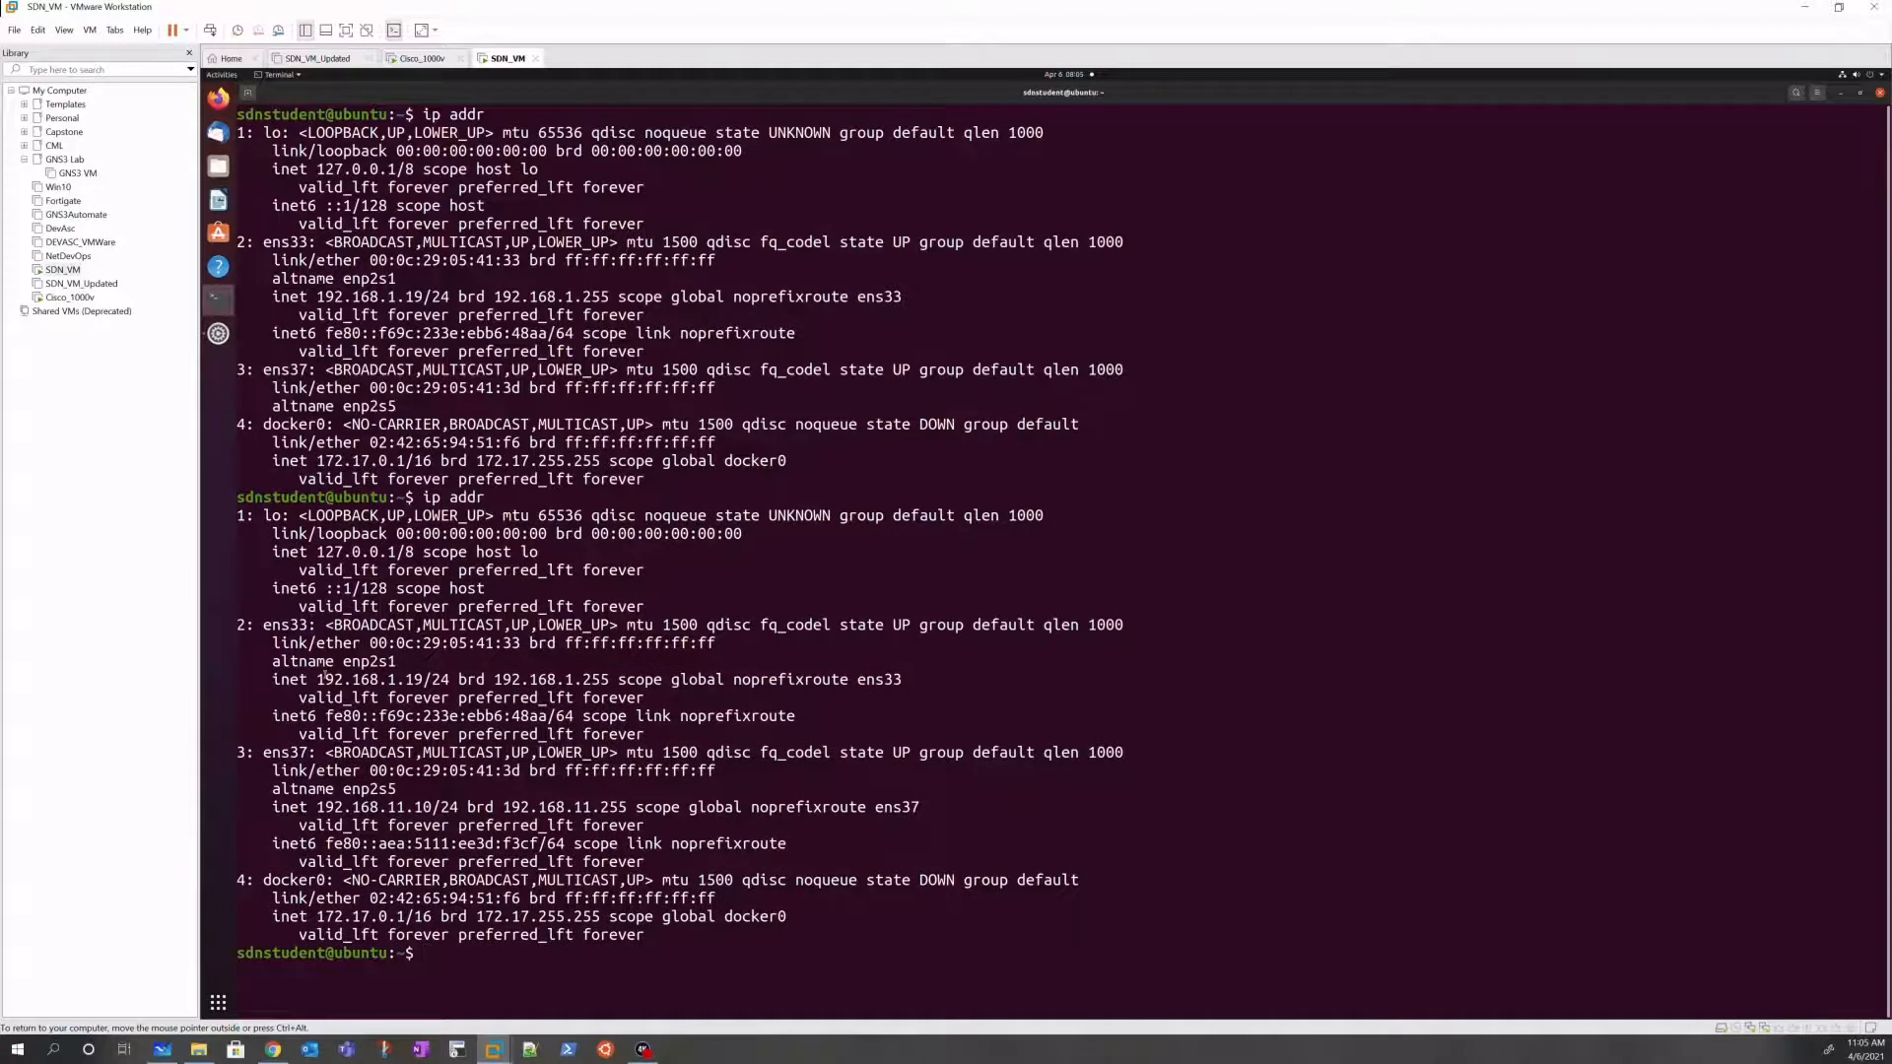
{"action": "left_click_drag", "start_coordinate": [321, 807], "coordinate": [423, 807]}
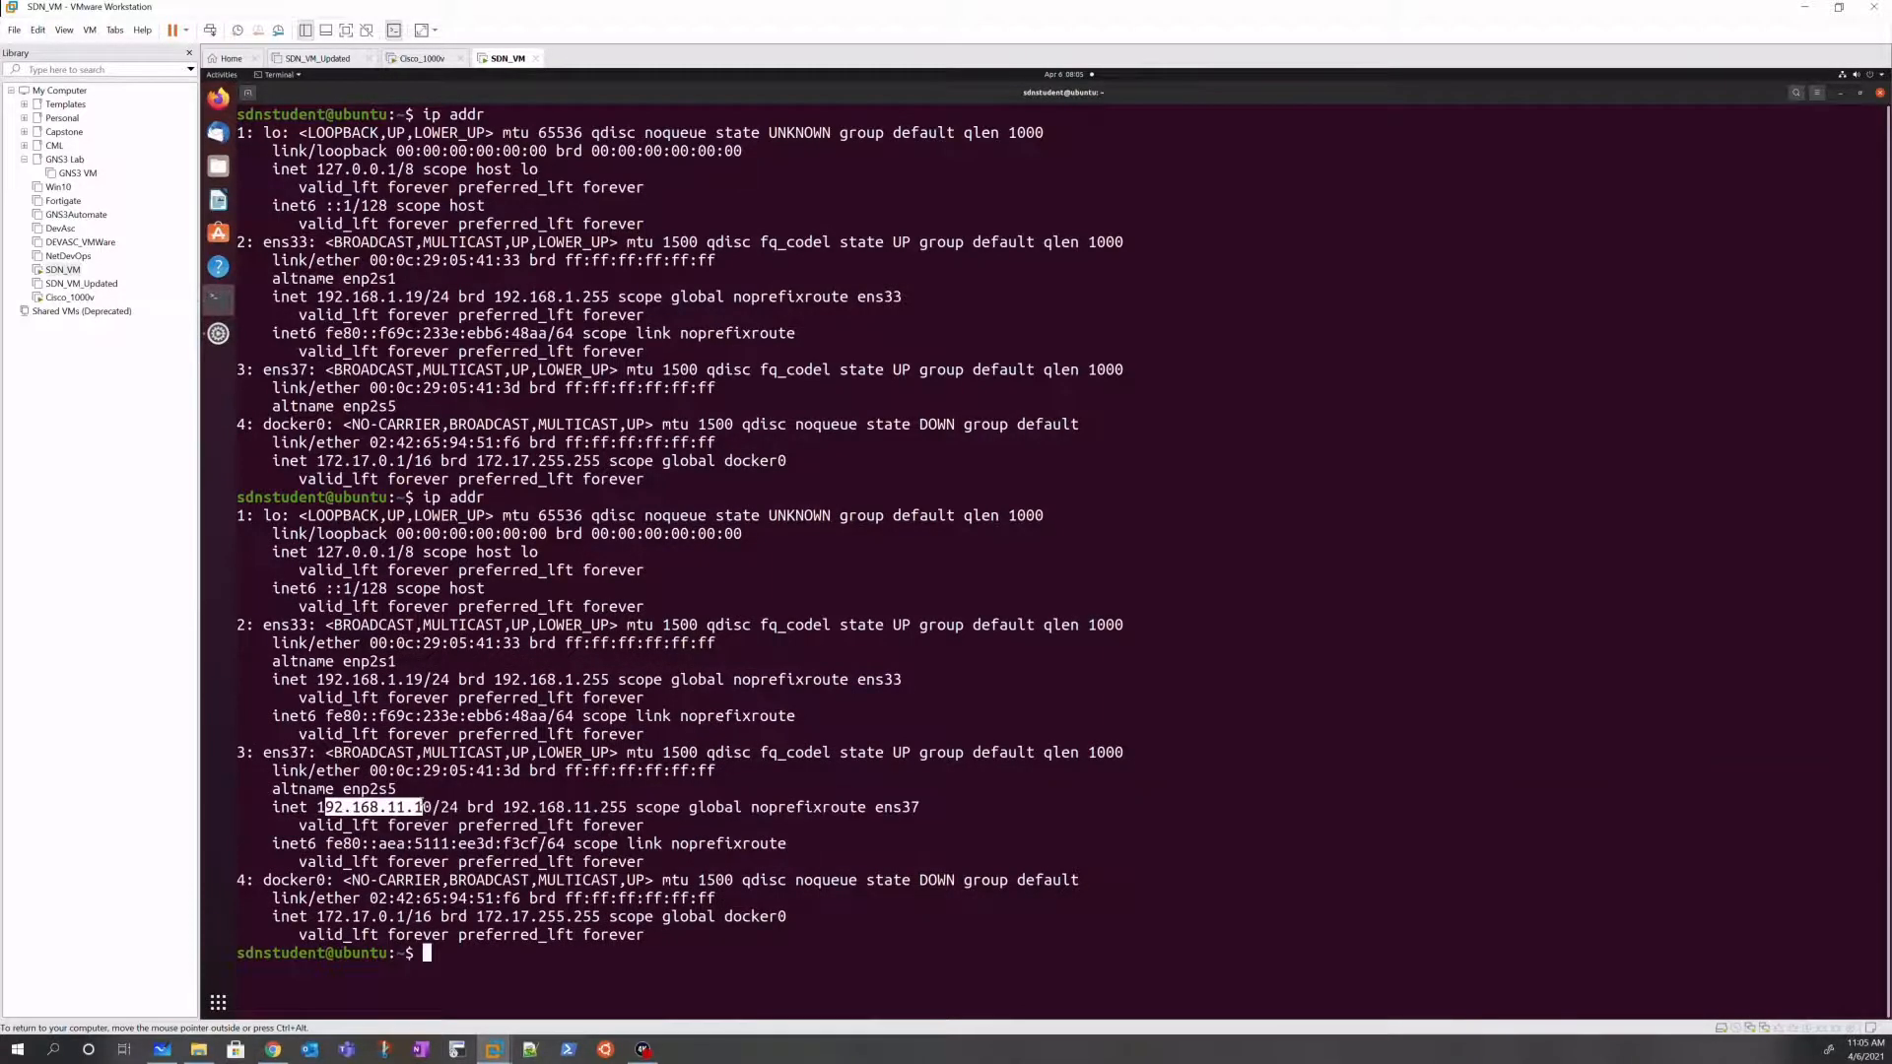
{"action": "left_click", "coordinate": [61, 296]}
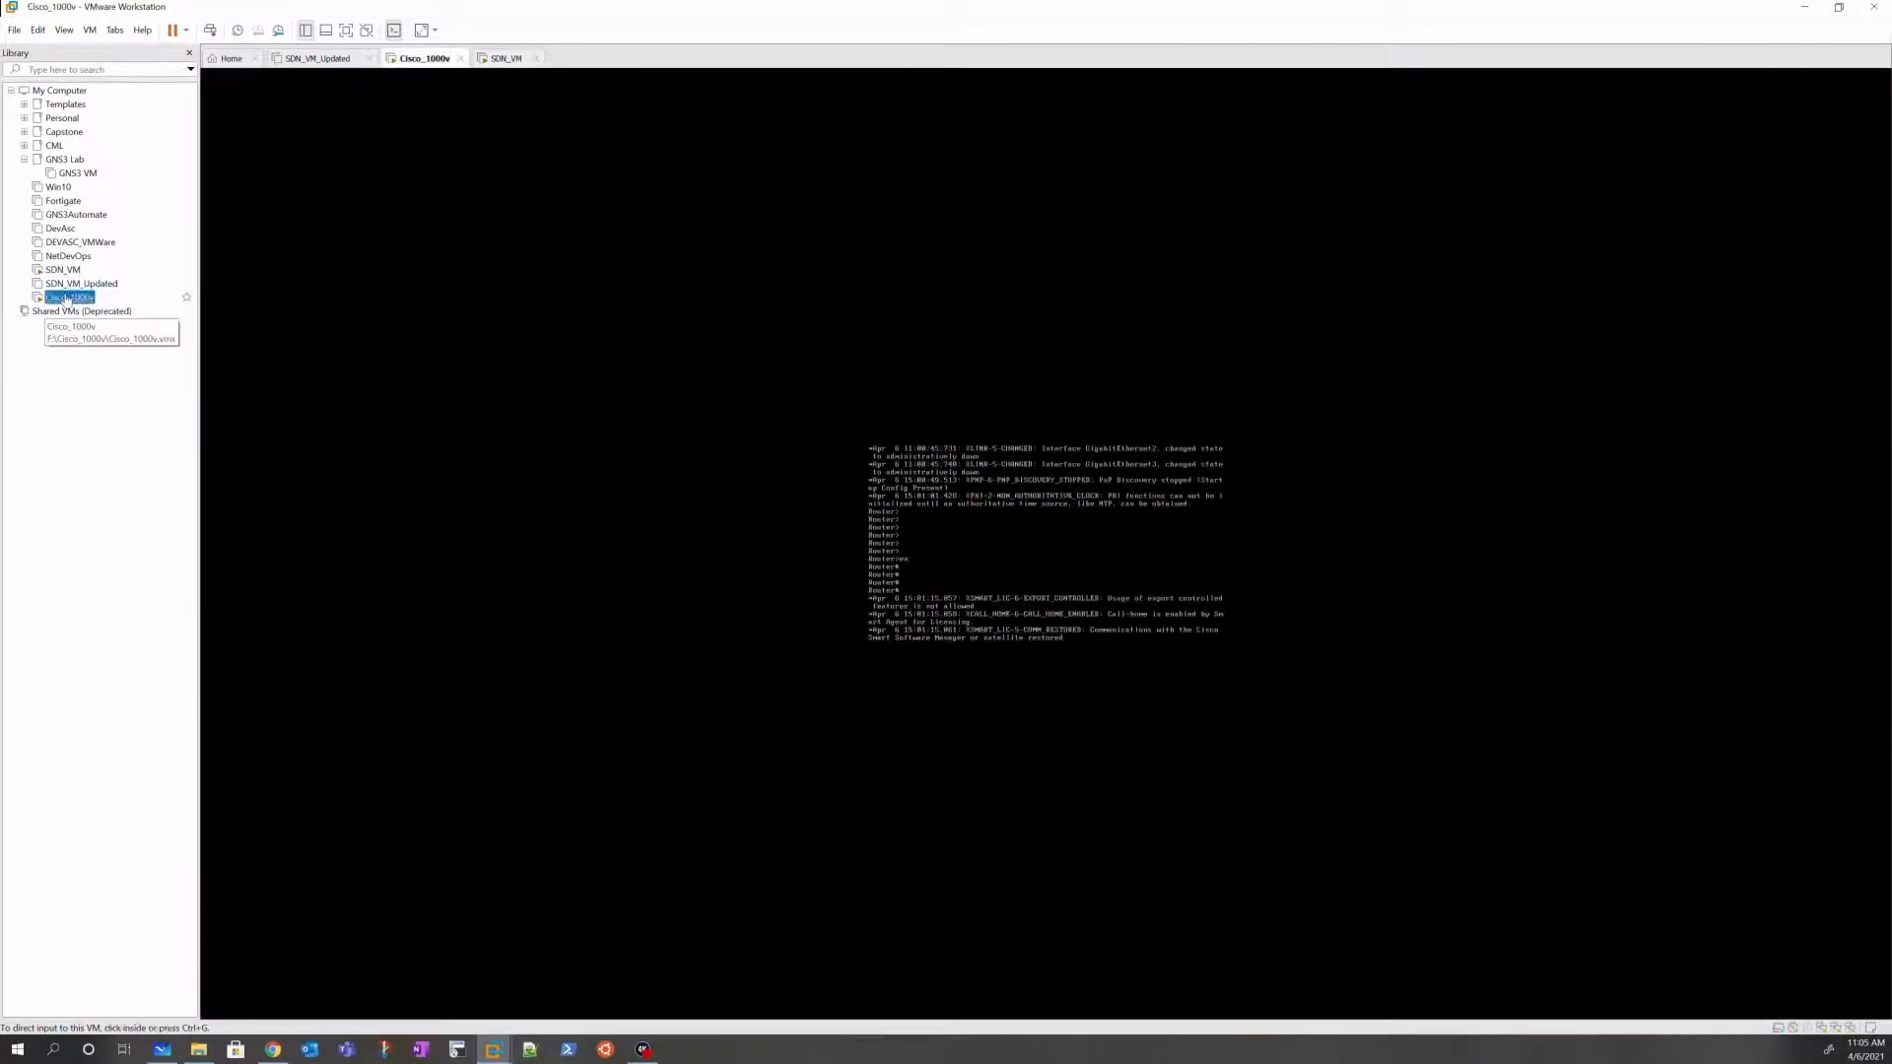
Step: Show the router's brief interface status: GigabitEthernet1–3 unassigned and down
{"action": "left_click", "coordinate": [1108, 580]}
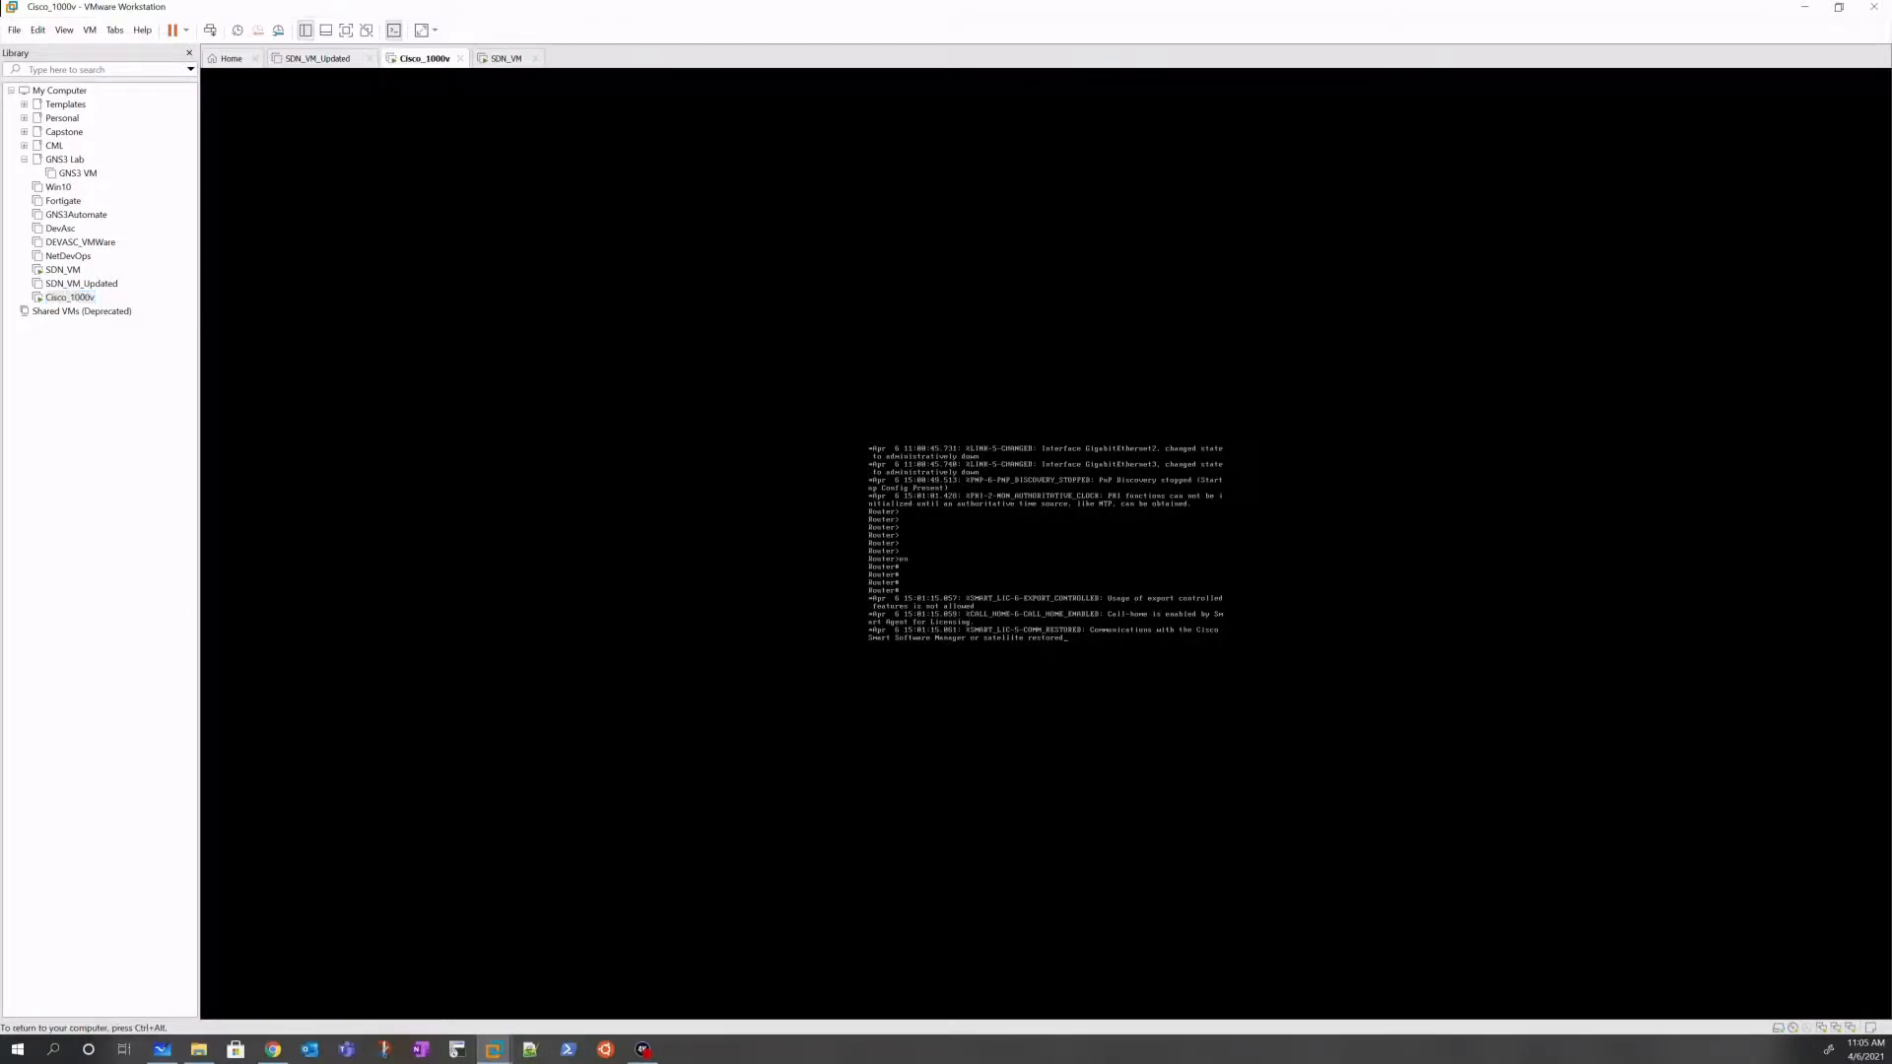
{"action": "key", "text": "Return"}
{"action": "key", "text": "Return"}
{"action": "key", "text": "Return"}
{"action": "key", "text": "Return"}
{"action": "key", "text": "Return"}
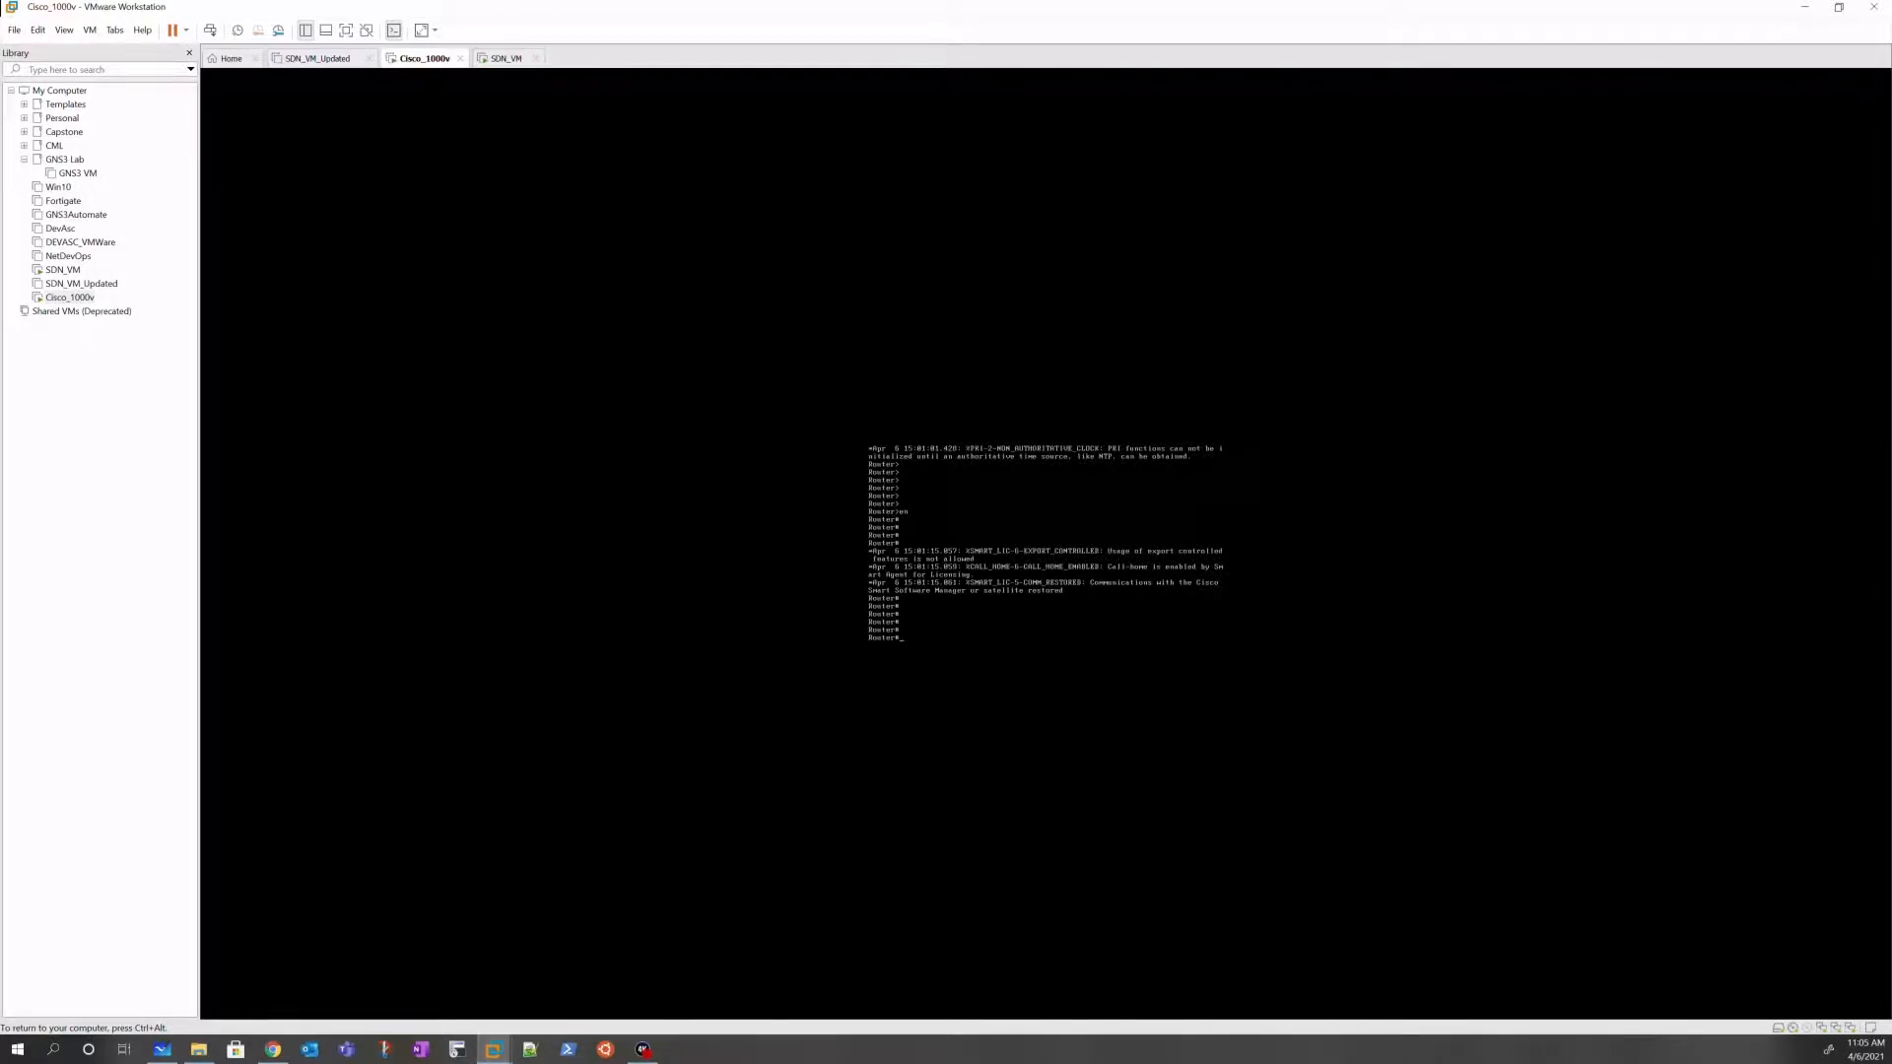
{"action": "key", "text": "ctrl+alt"}
{"action": "left_click", "coordinate": [814, 456]}
{"action": "type", "text": "show ip int brief"}
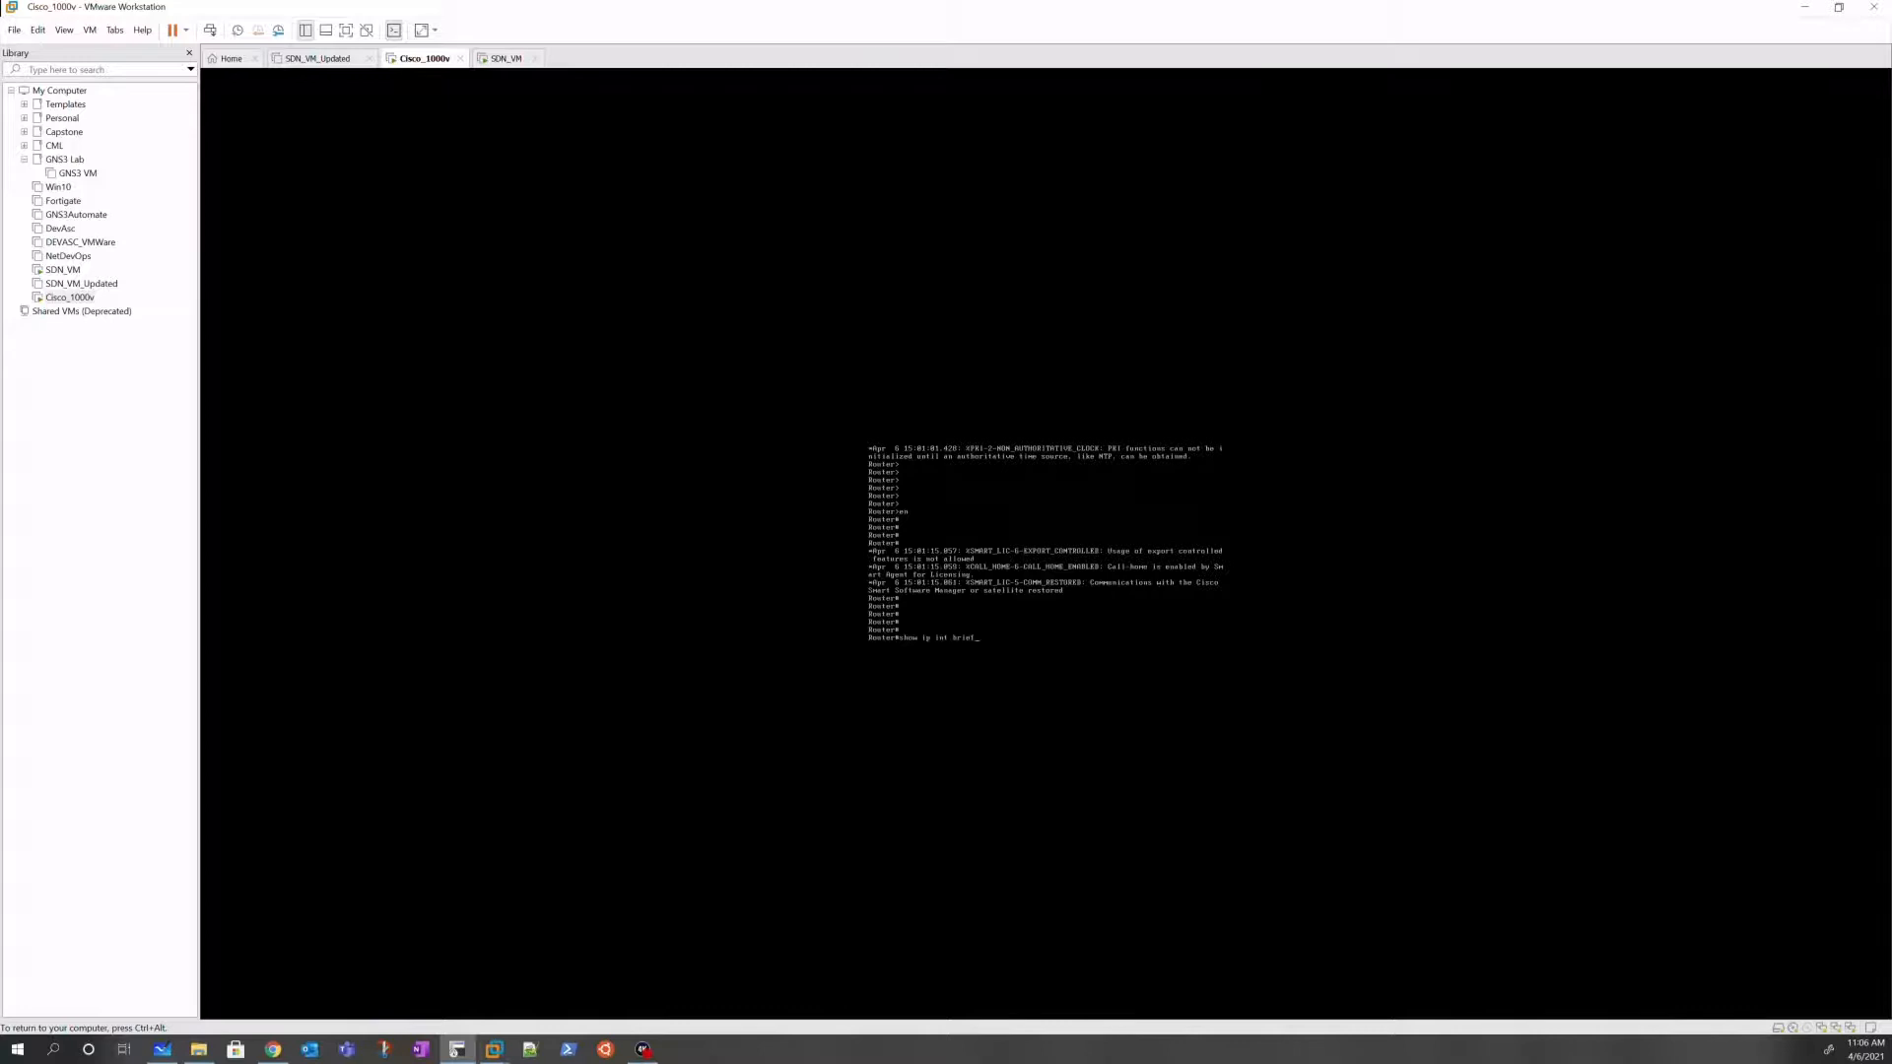
{"action": "key", "text": "Return"}
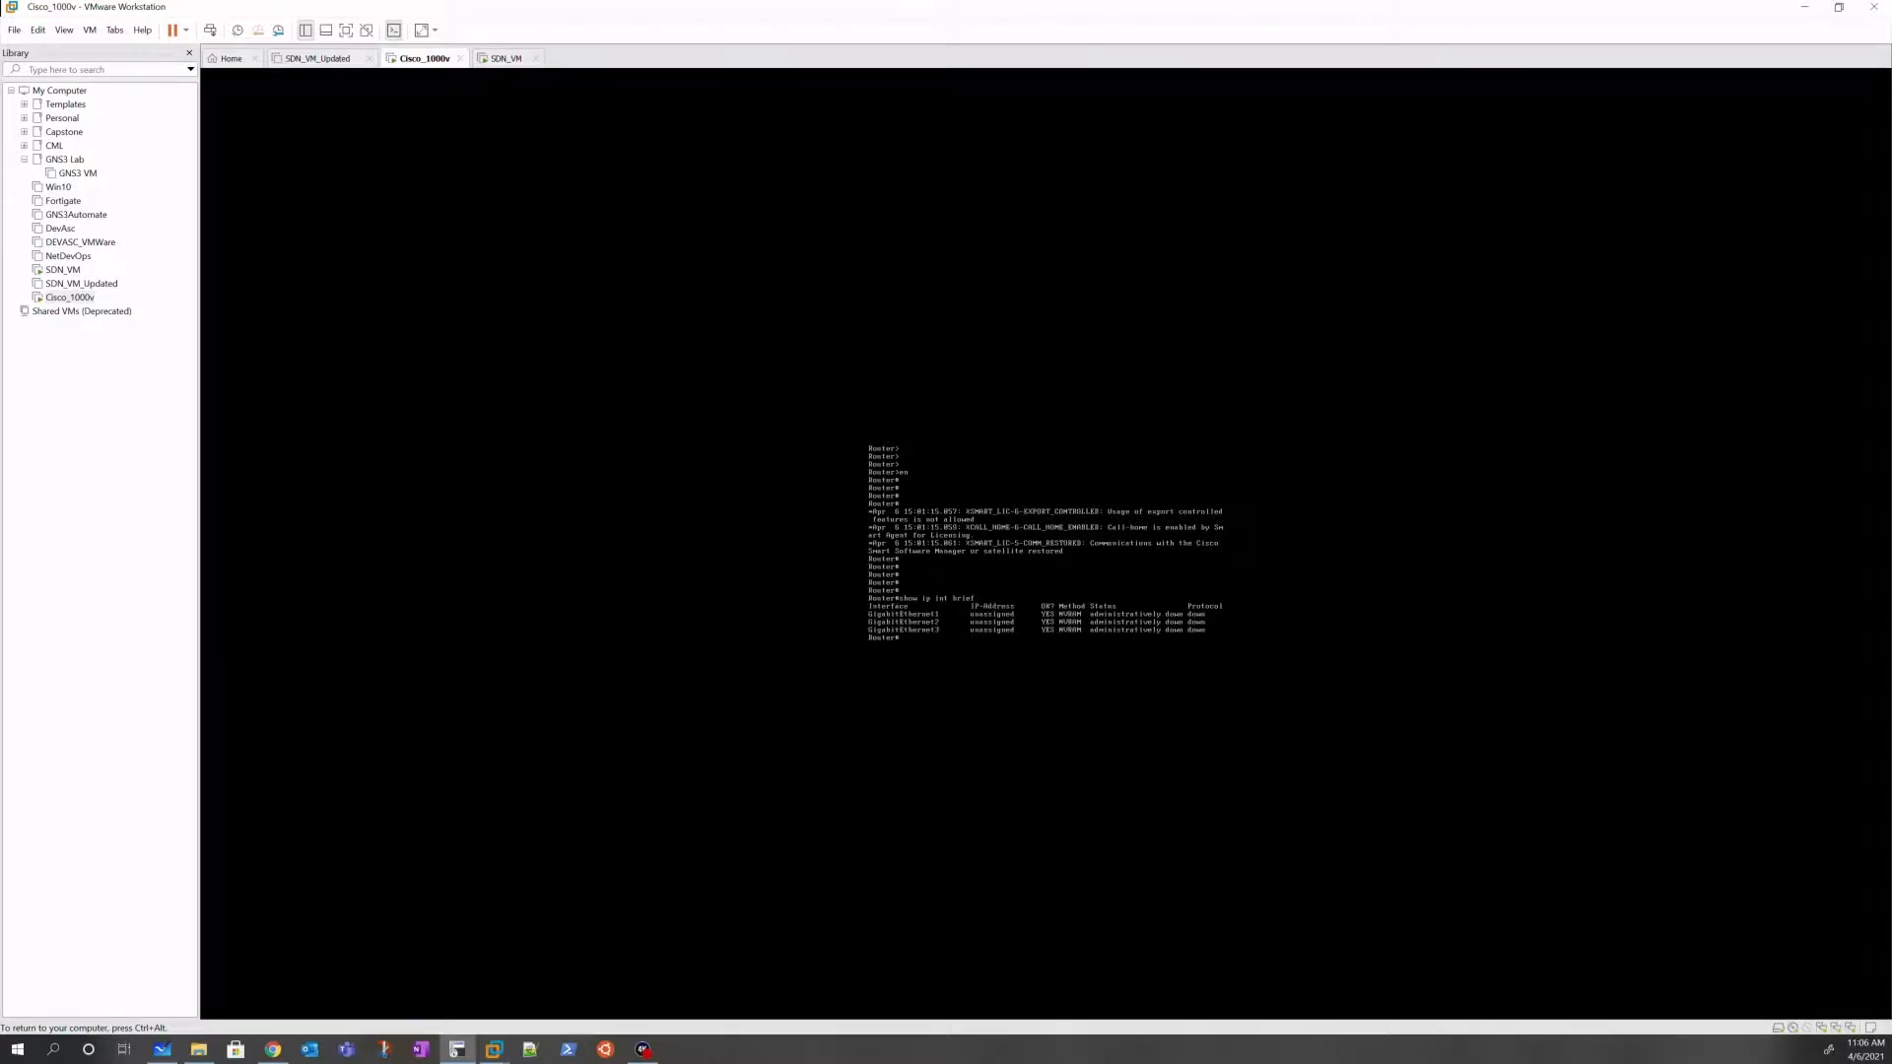
Step: Enter global configuration mode with conf t, then open the console's stretch options
{"action": "type", "text": "conf t"}
{"action": "key", "text": "Return"}
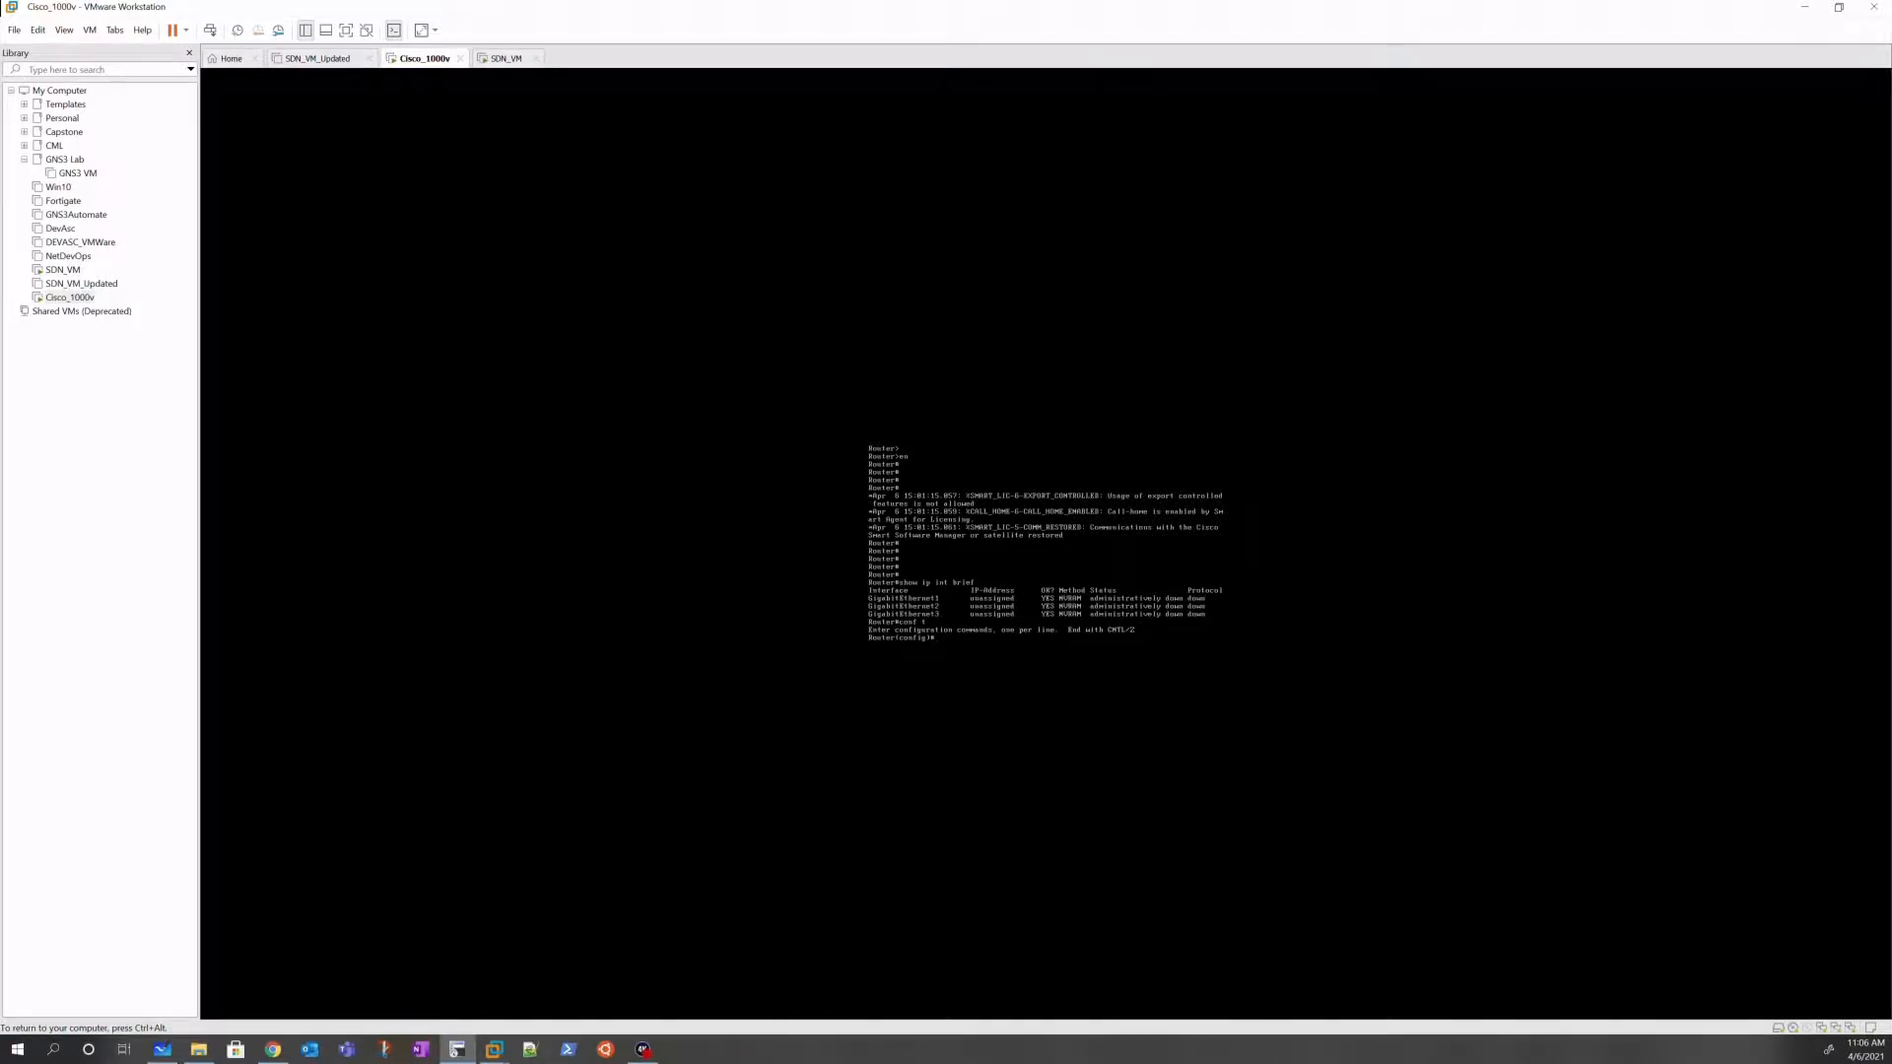
{"action": "key", "text": "ctrl+alt"}
{"action": "left_click", "coordinate": [434, 31]}
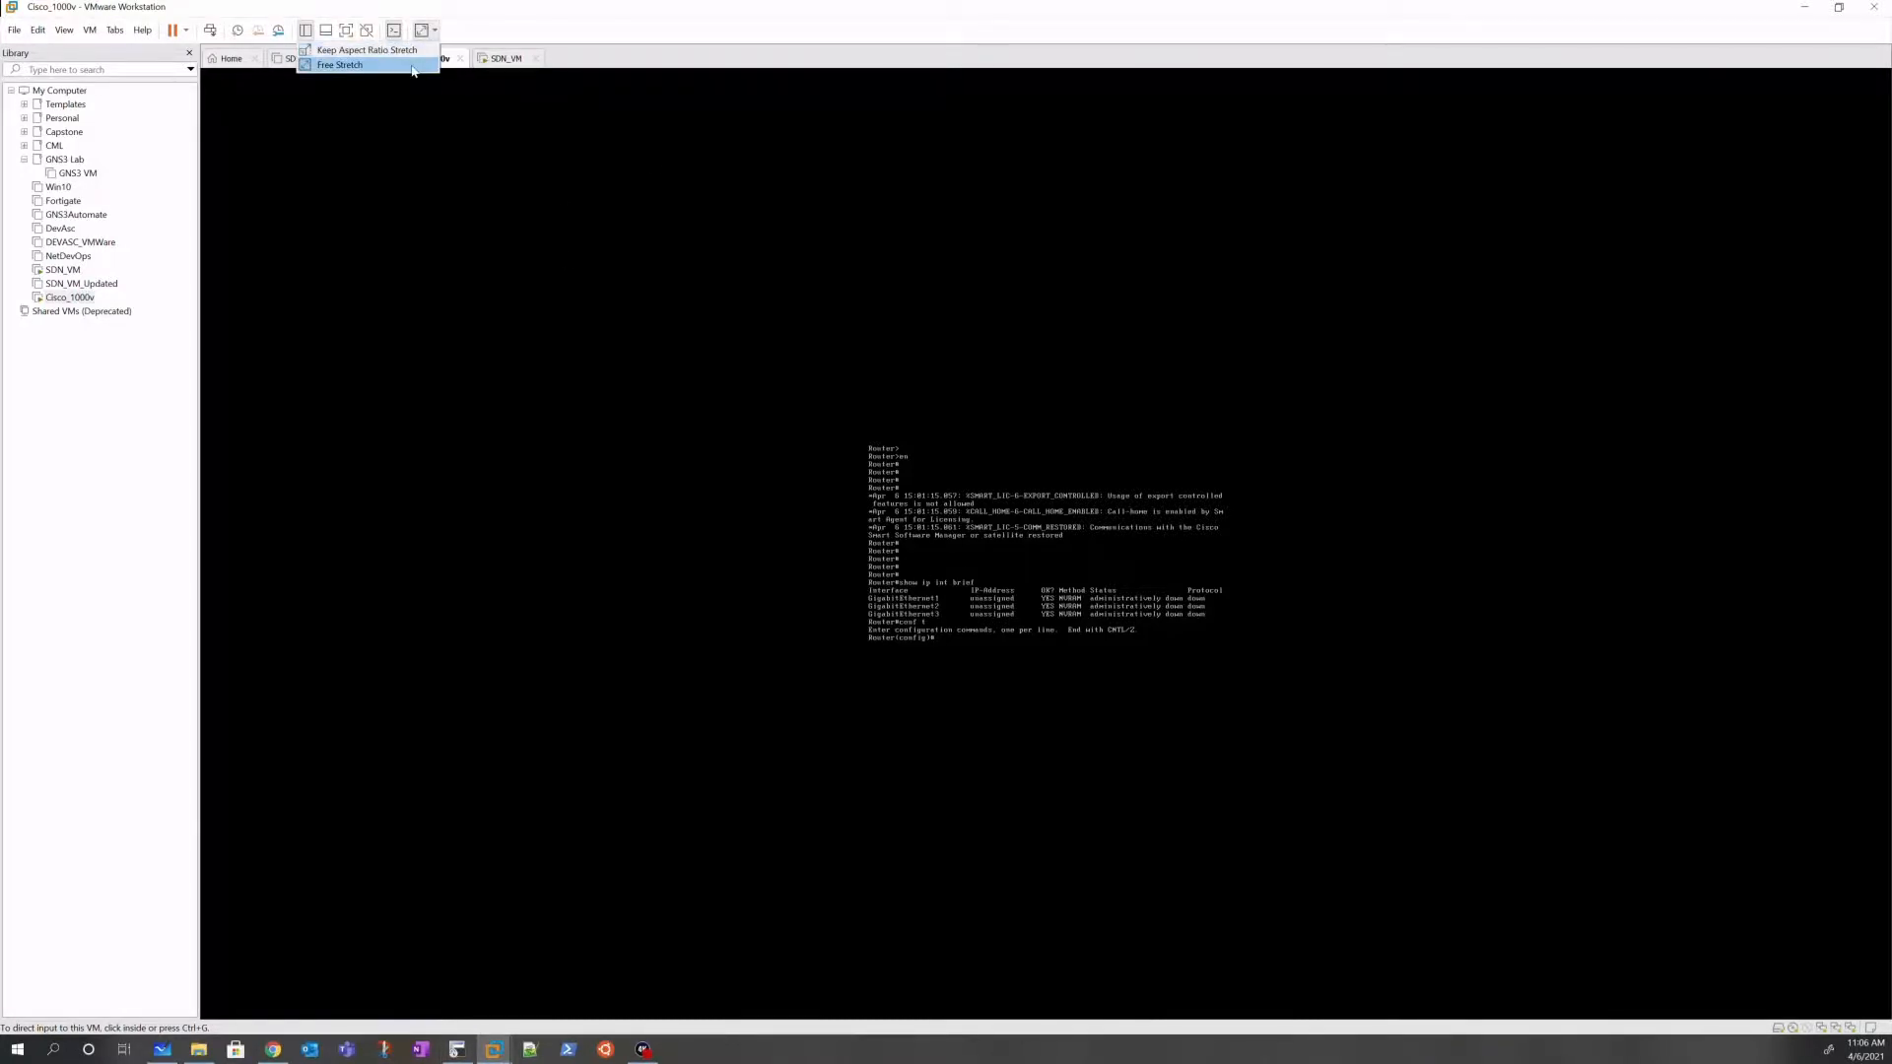
Step: Free-stretch the router console and exit global configuration mode
{"action": "left_click", "coordinate": [413, 69]}
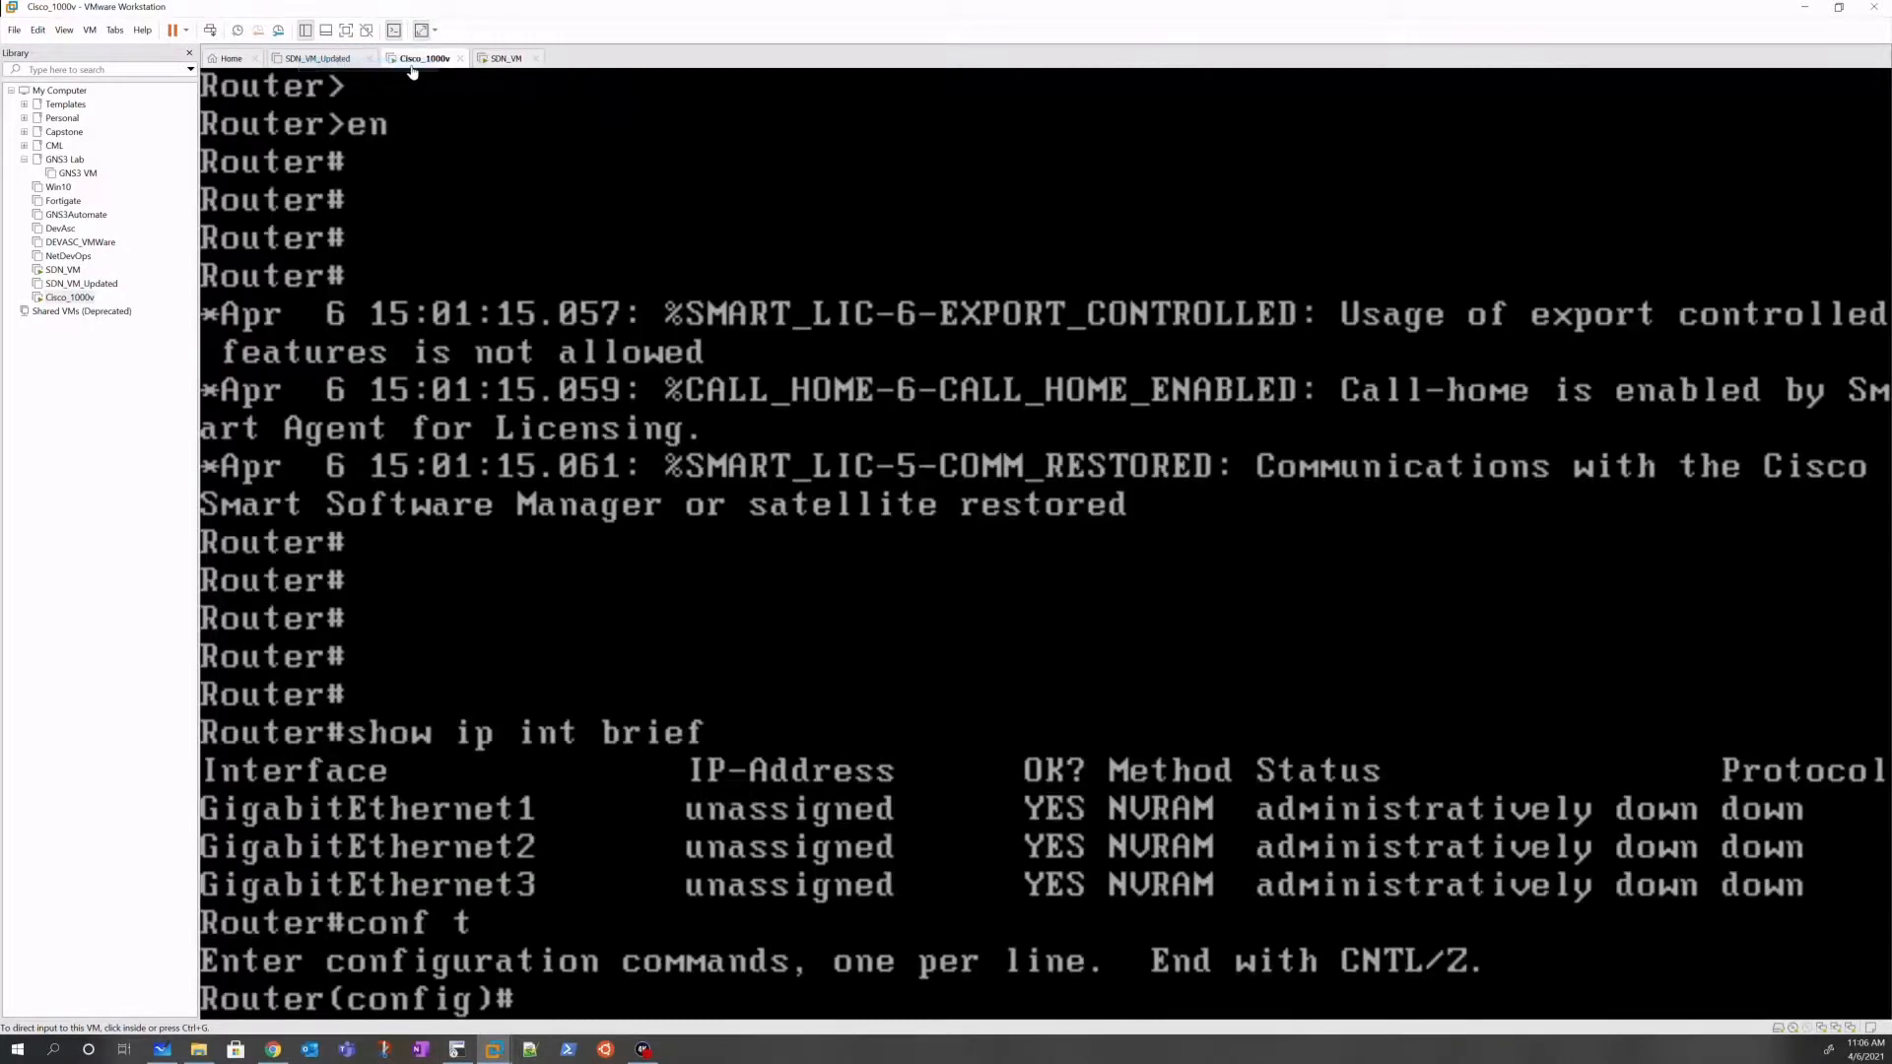
{"action": "left_click", "coordinate": [611, 503]}
{"action": "key", "text": "Return"}
{"action": "key", "text": "Return"}
{"action": "key", "text": "Return"}
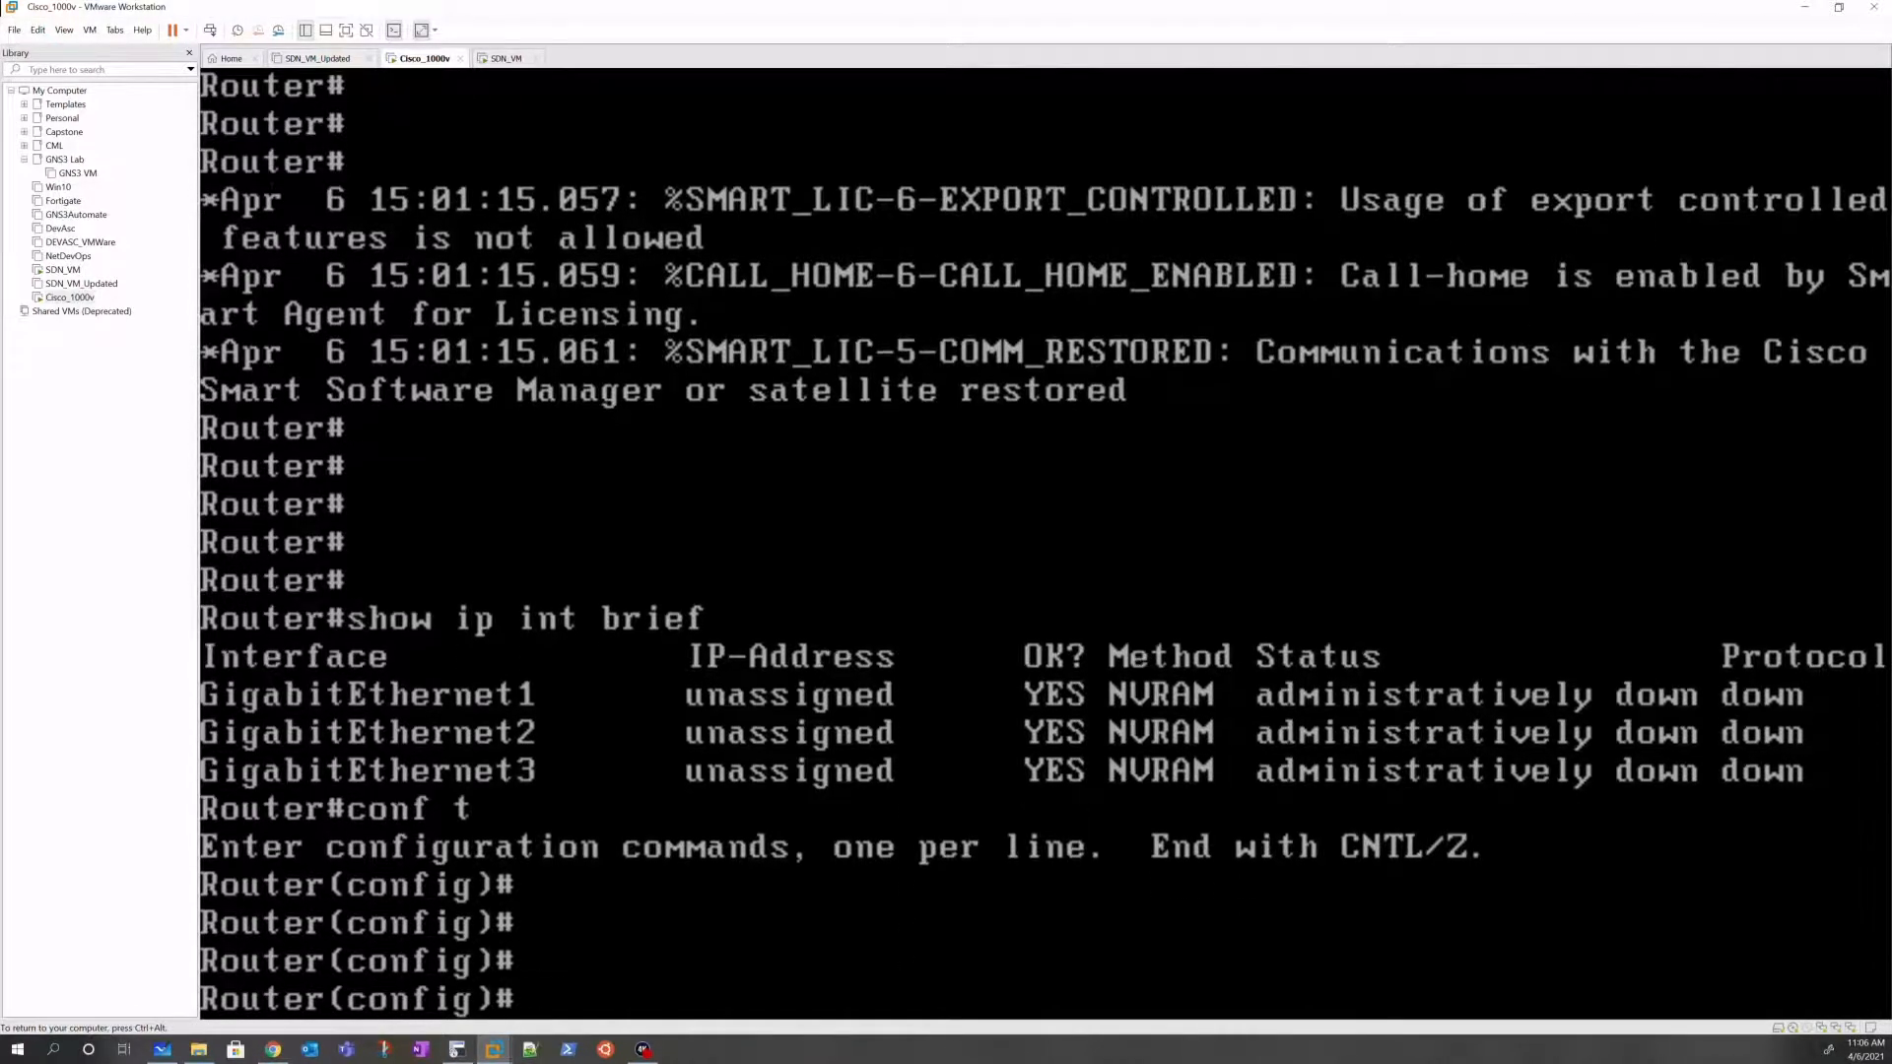
{"action": "type", "text": "exit"}
{"action": "key", "text": "Return"}
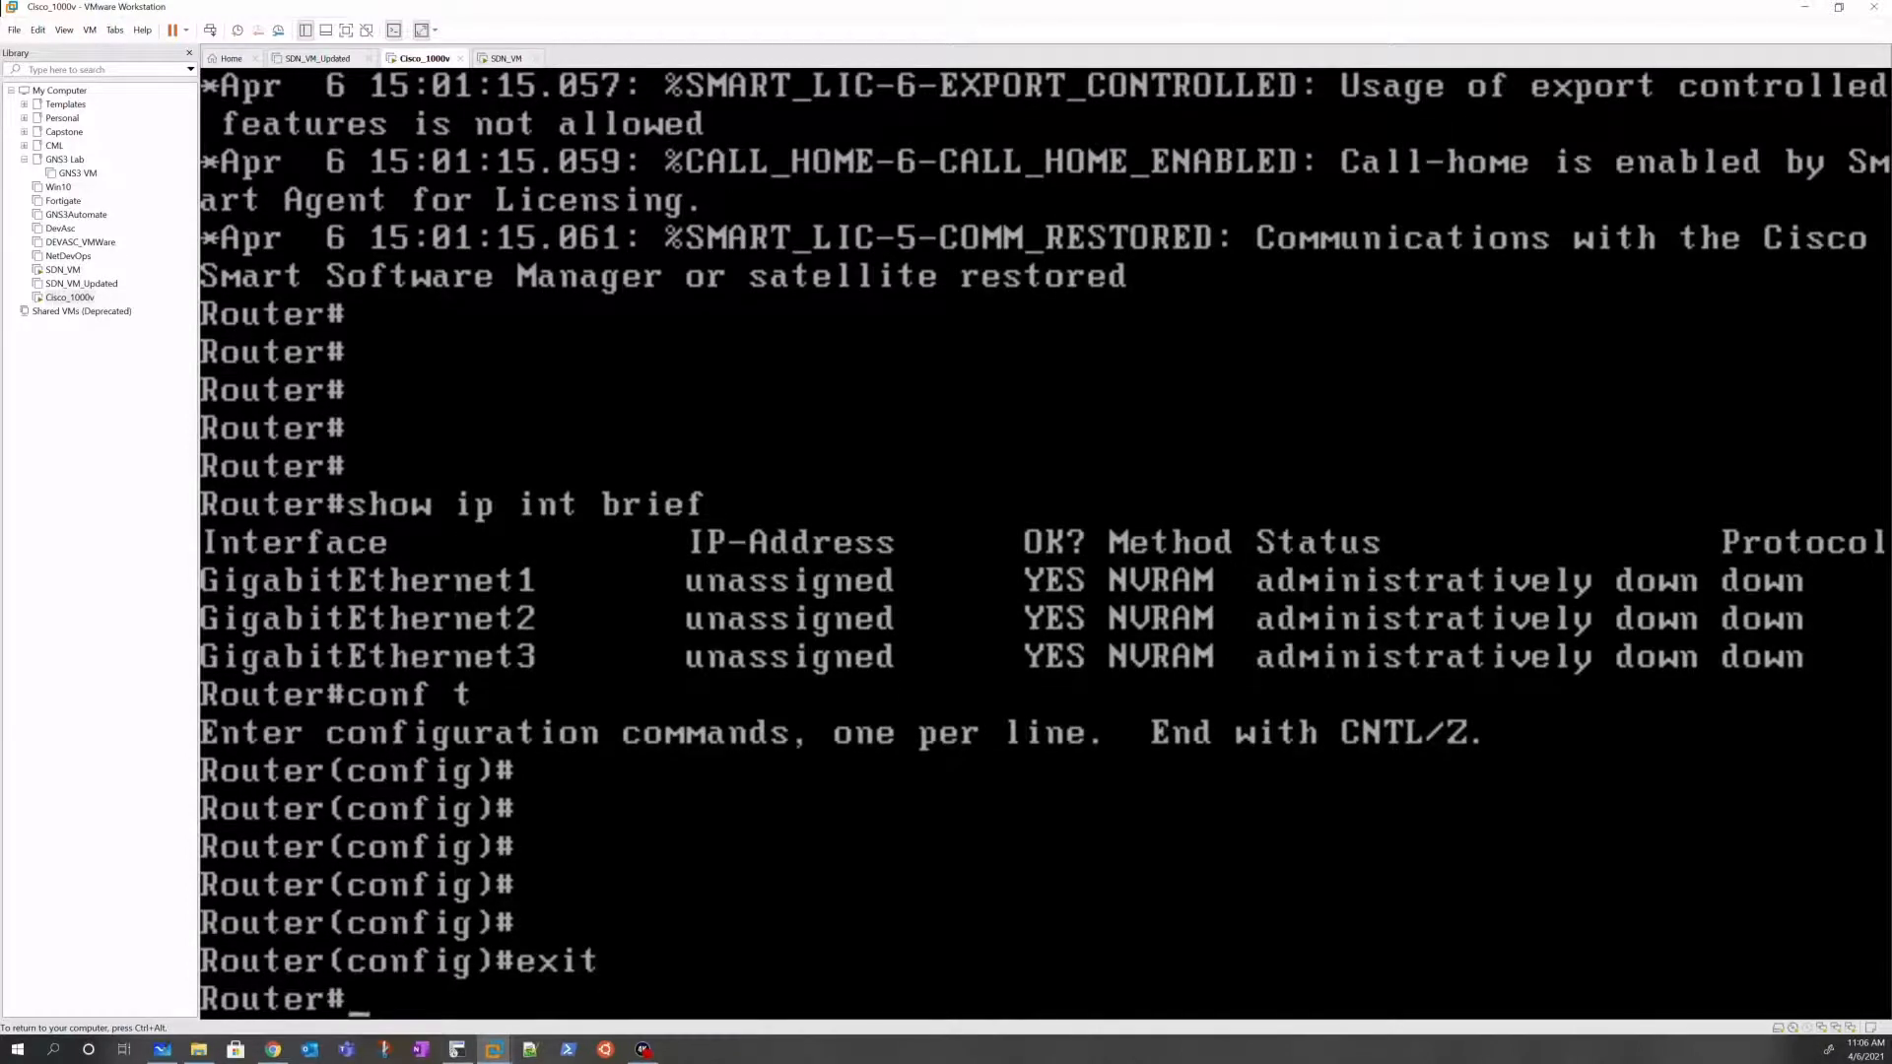
Step: Refocus the router console and get fresh Router# prompts
{"action": "key", "text": "ctrl+alt"}
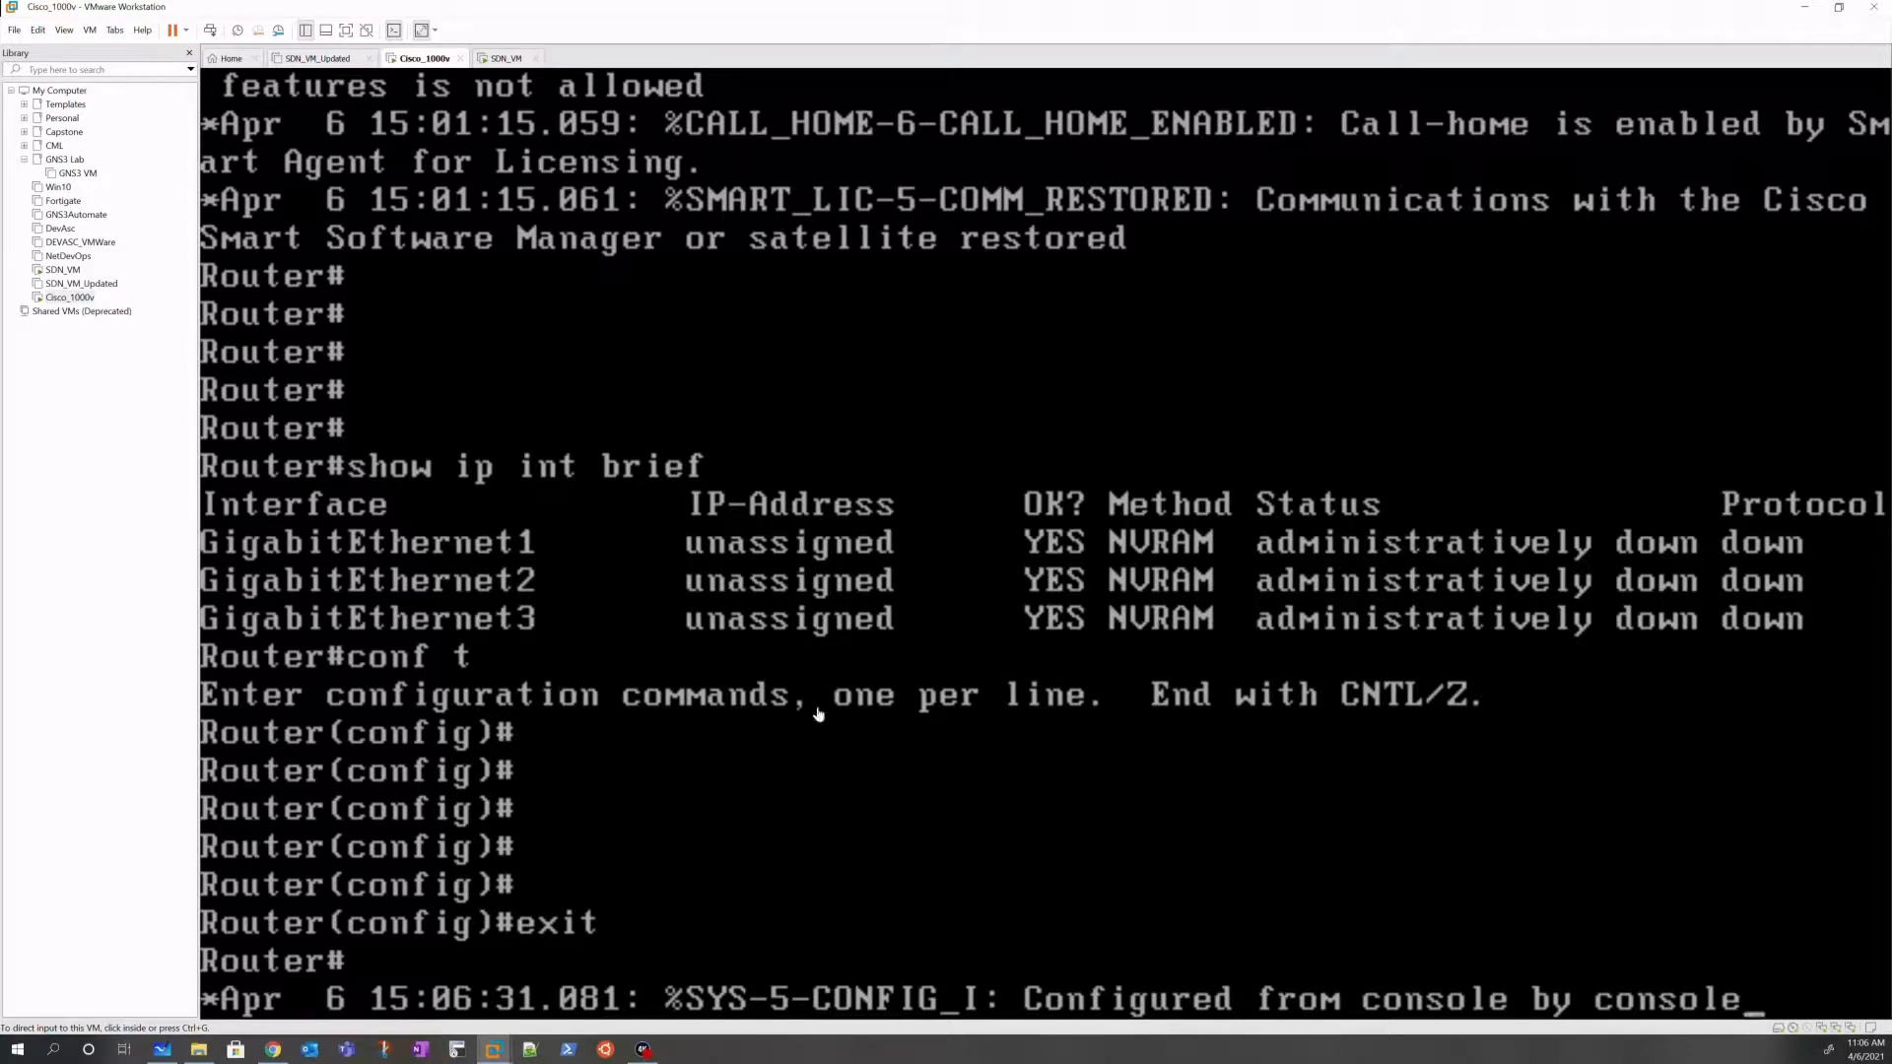
{"action": "left_click", "coordinate": [864, 685]}
{"action": "key", "text": "Return"}
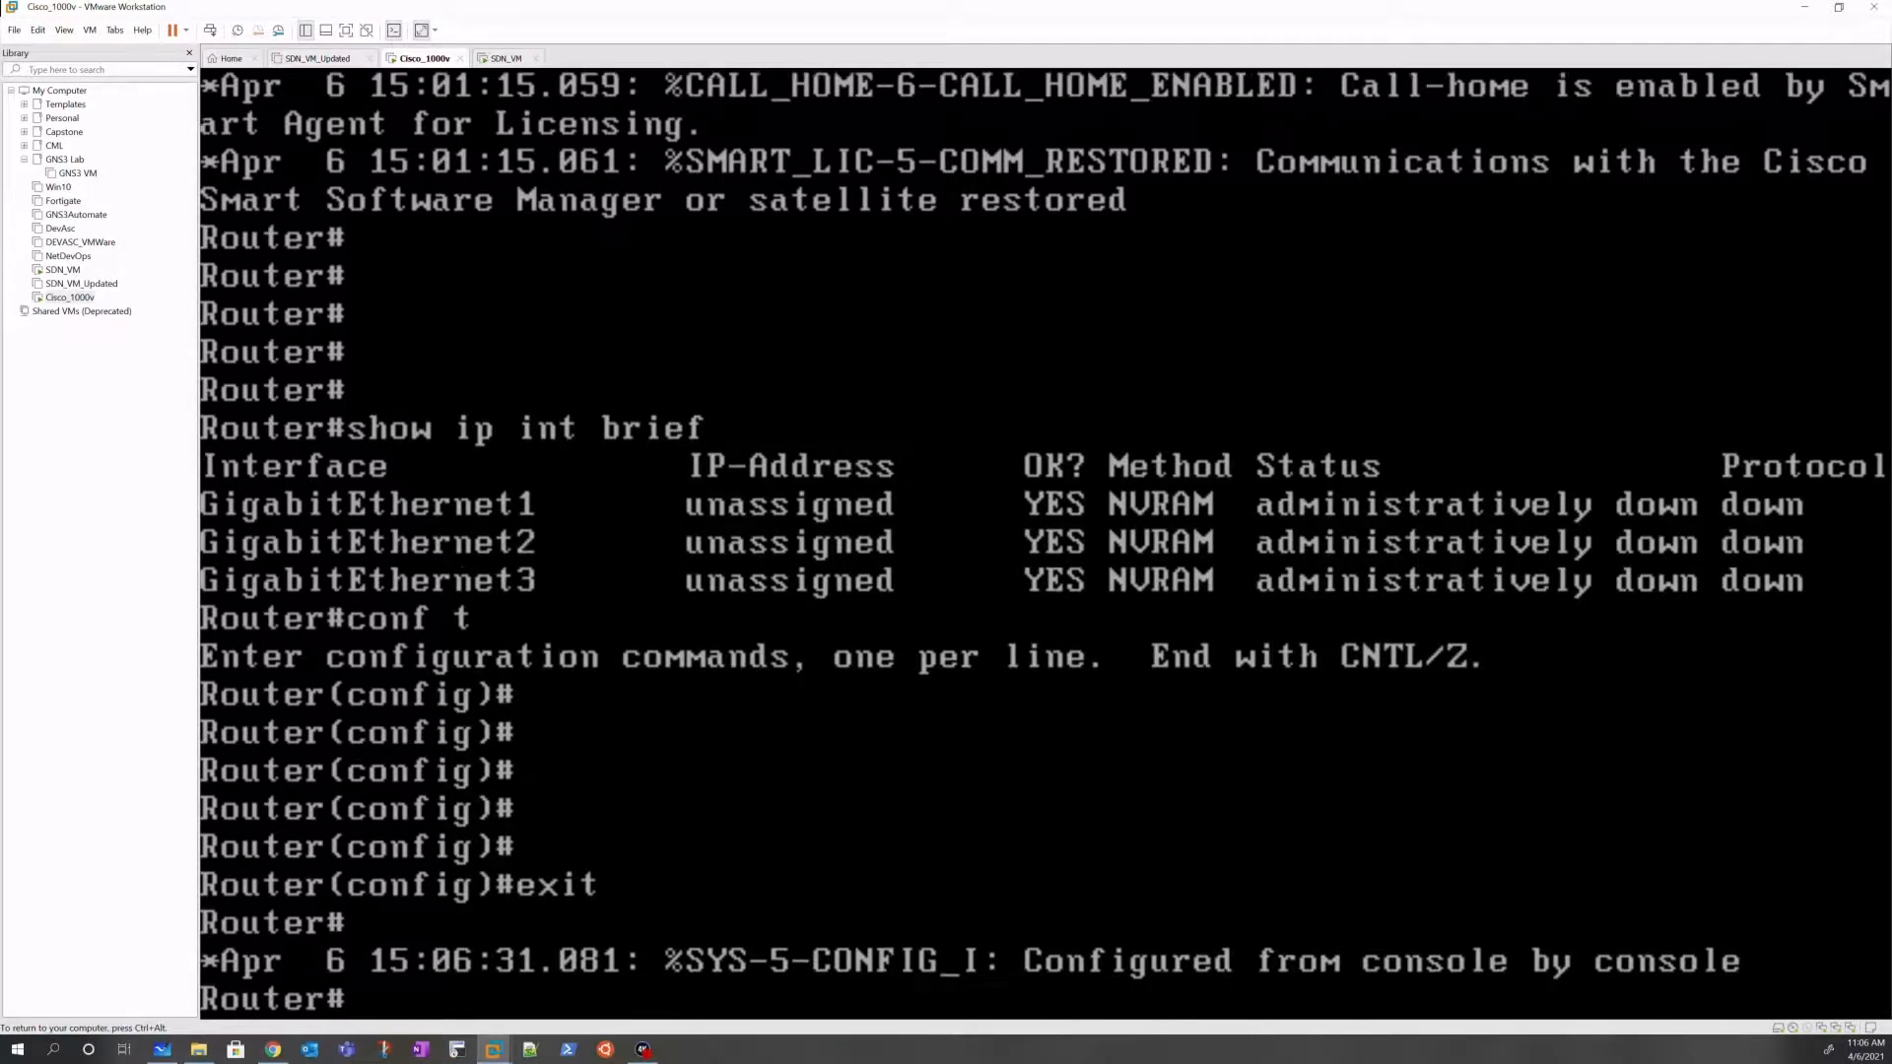
{"action": "key", "text": "Return"}
{"action": "key", "text": "Return"}
{"action": "key", "text": "Return"}
{"action": "key", "text": "Return"}
{"action": "key", "text": "Return"}
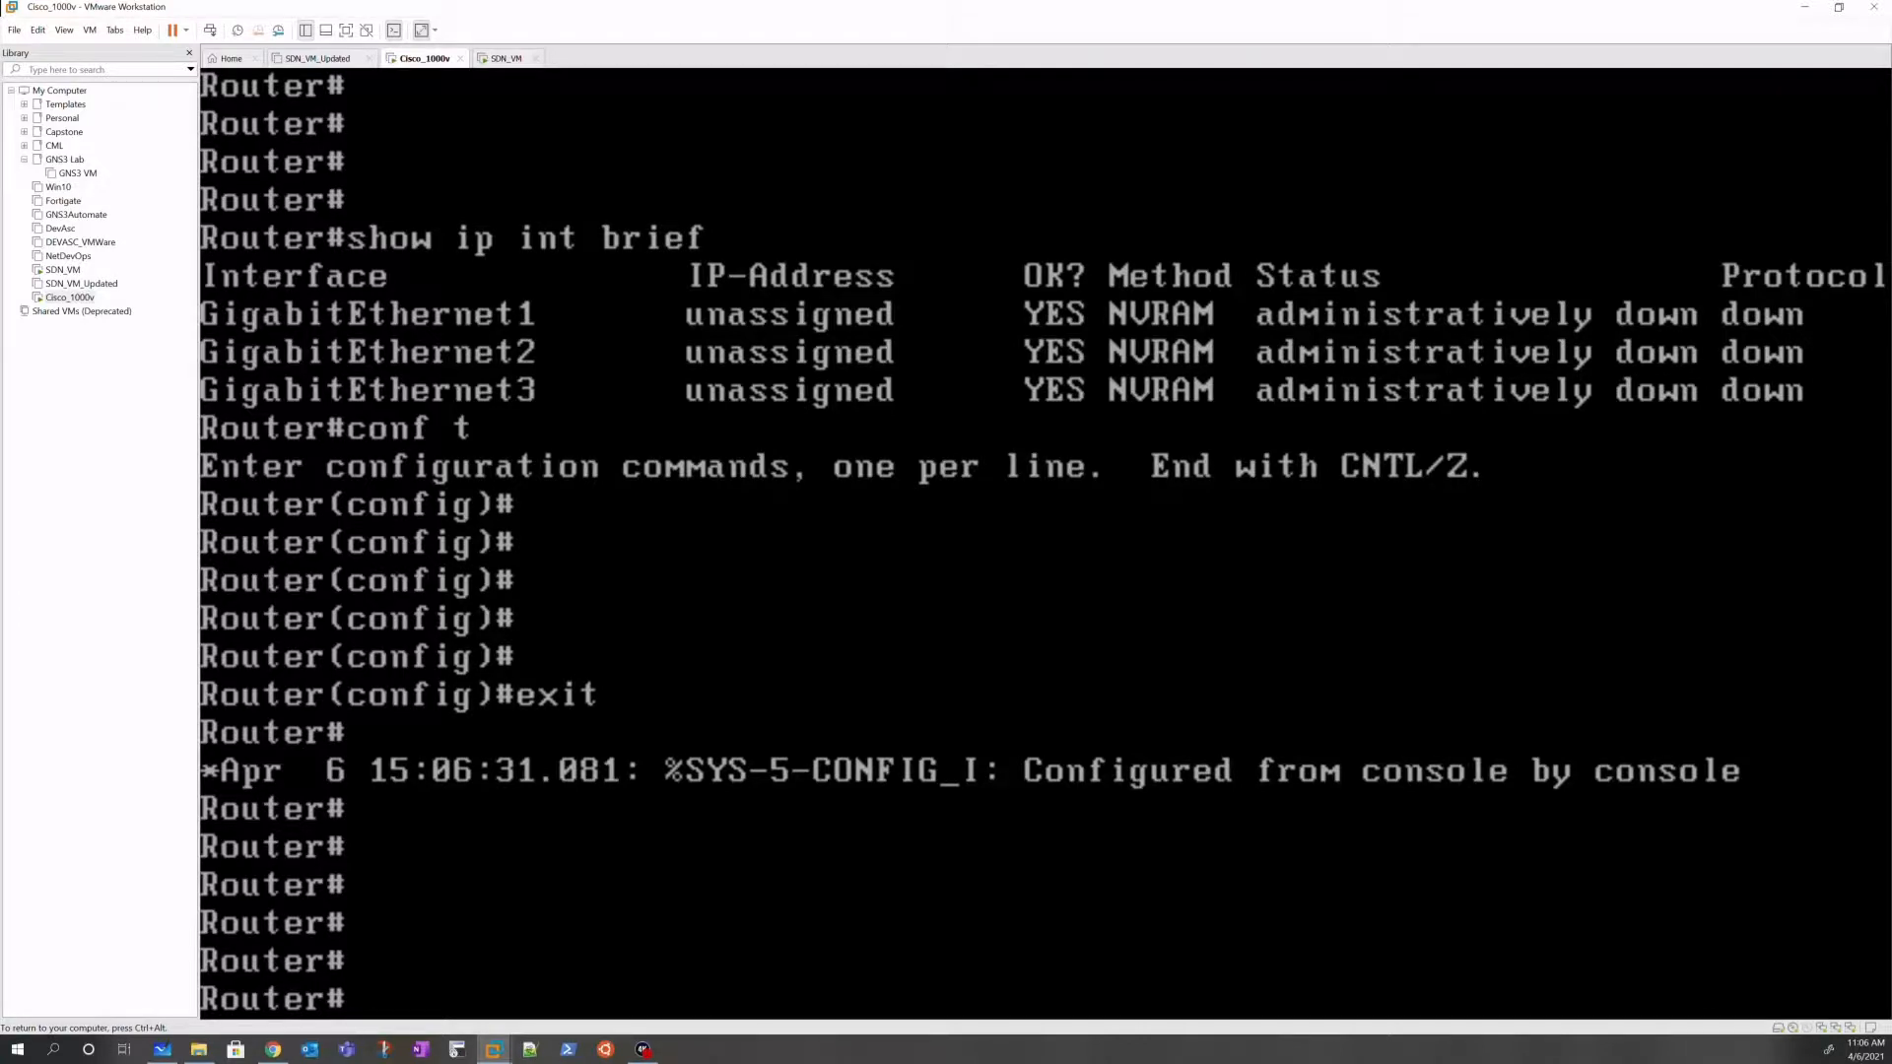
Step: Enter global configuration mode and select interface GigabitEthernet1 on the router
{"action": "type", "text": "conf t"}
{"action": "key", "text": "Return"}
{"action": "type", "text": "int G"}
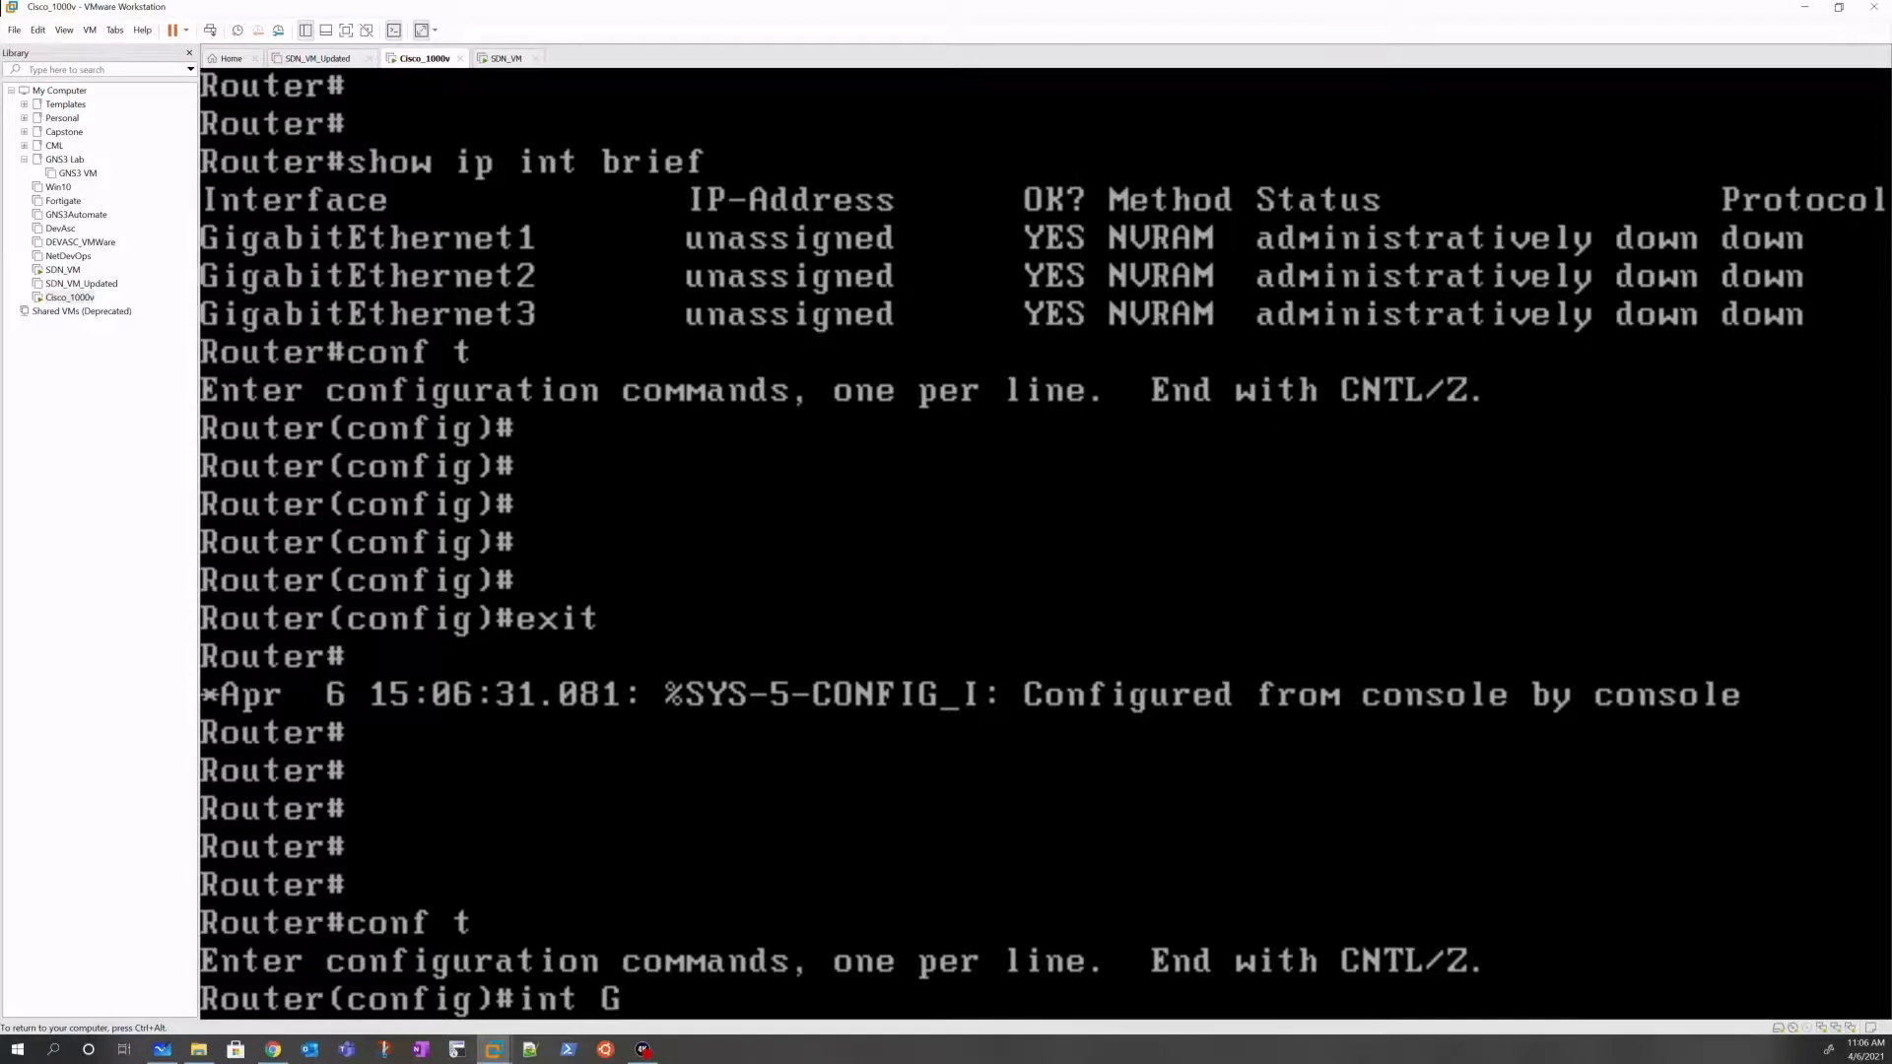
{"action": "key", "text": "Tab"}
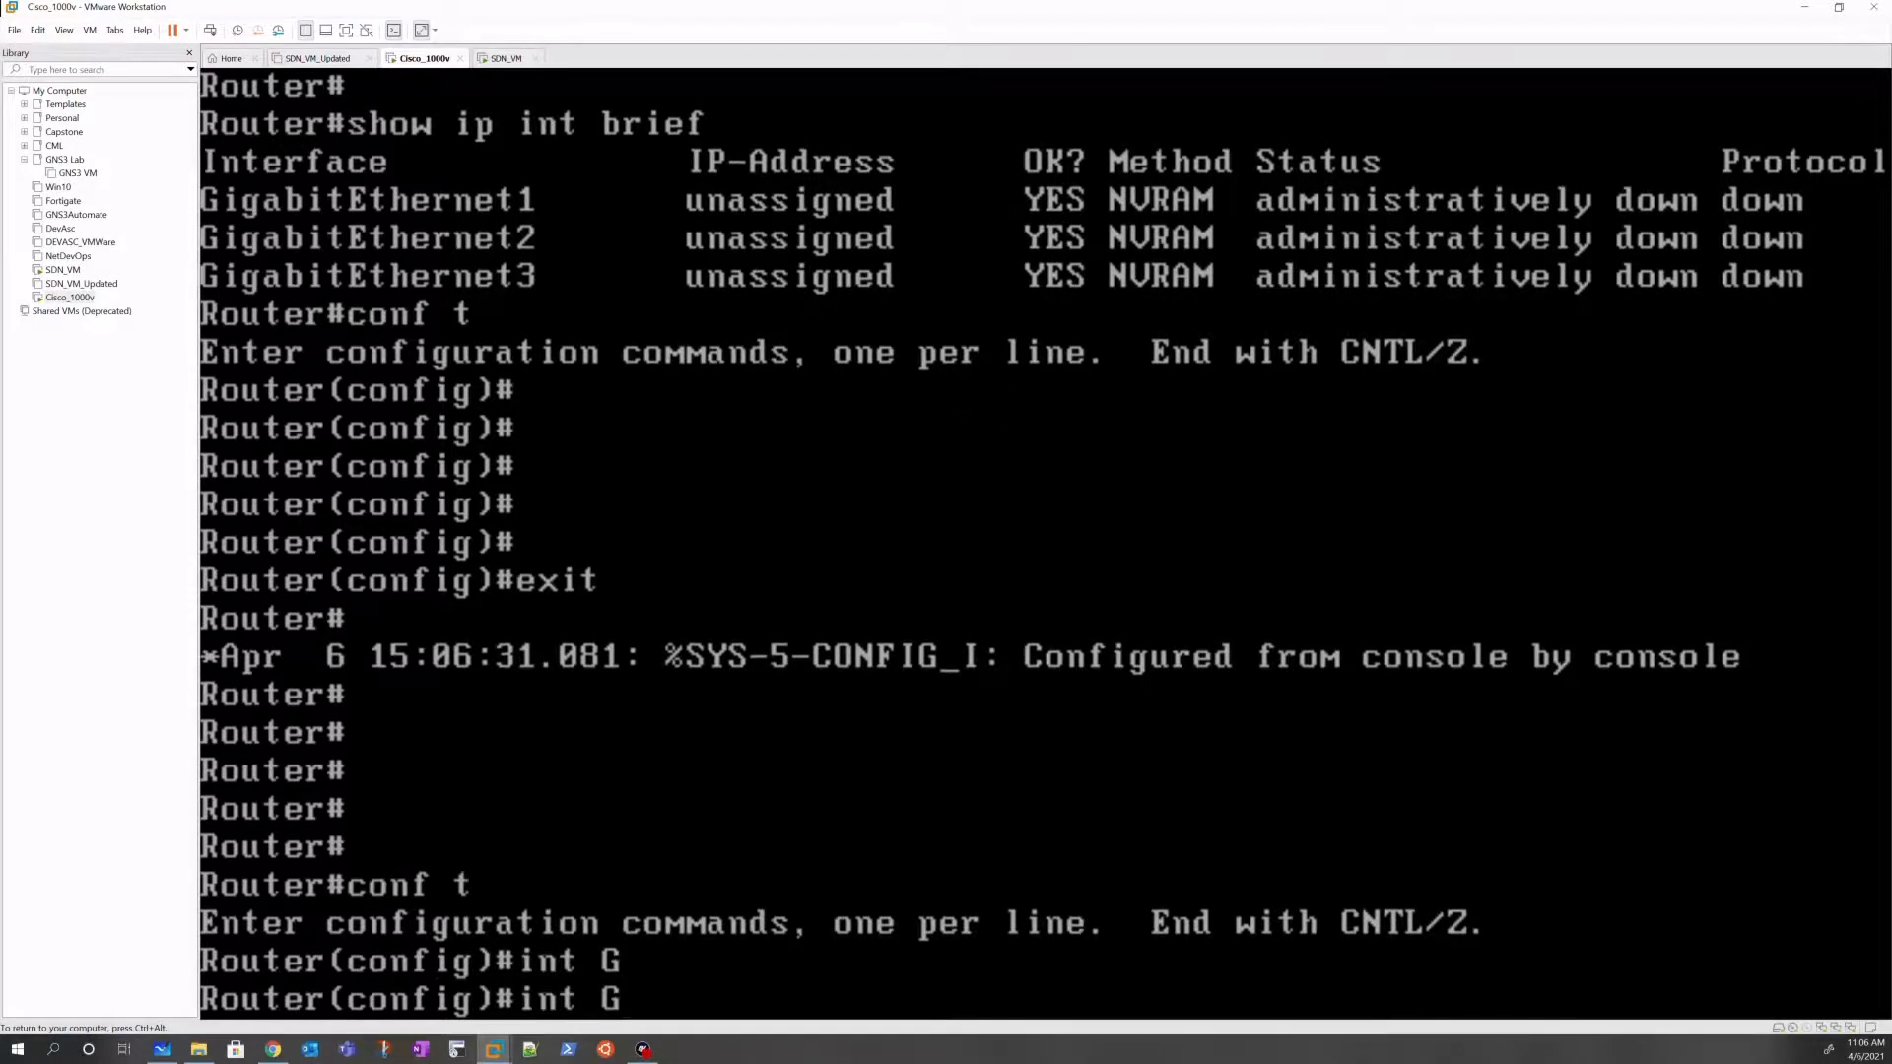
{"action": "type", "text": "i"}
{"action": "key", "text": "Tab"}
{"action": "type", "text": "1"}
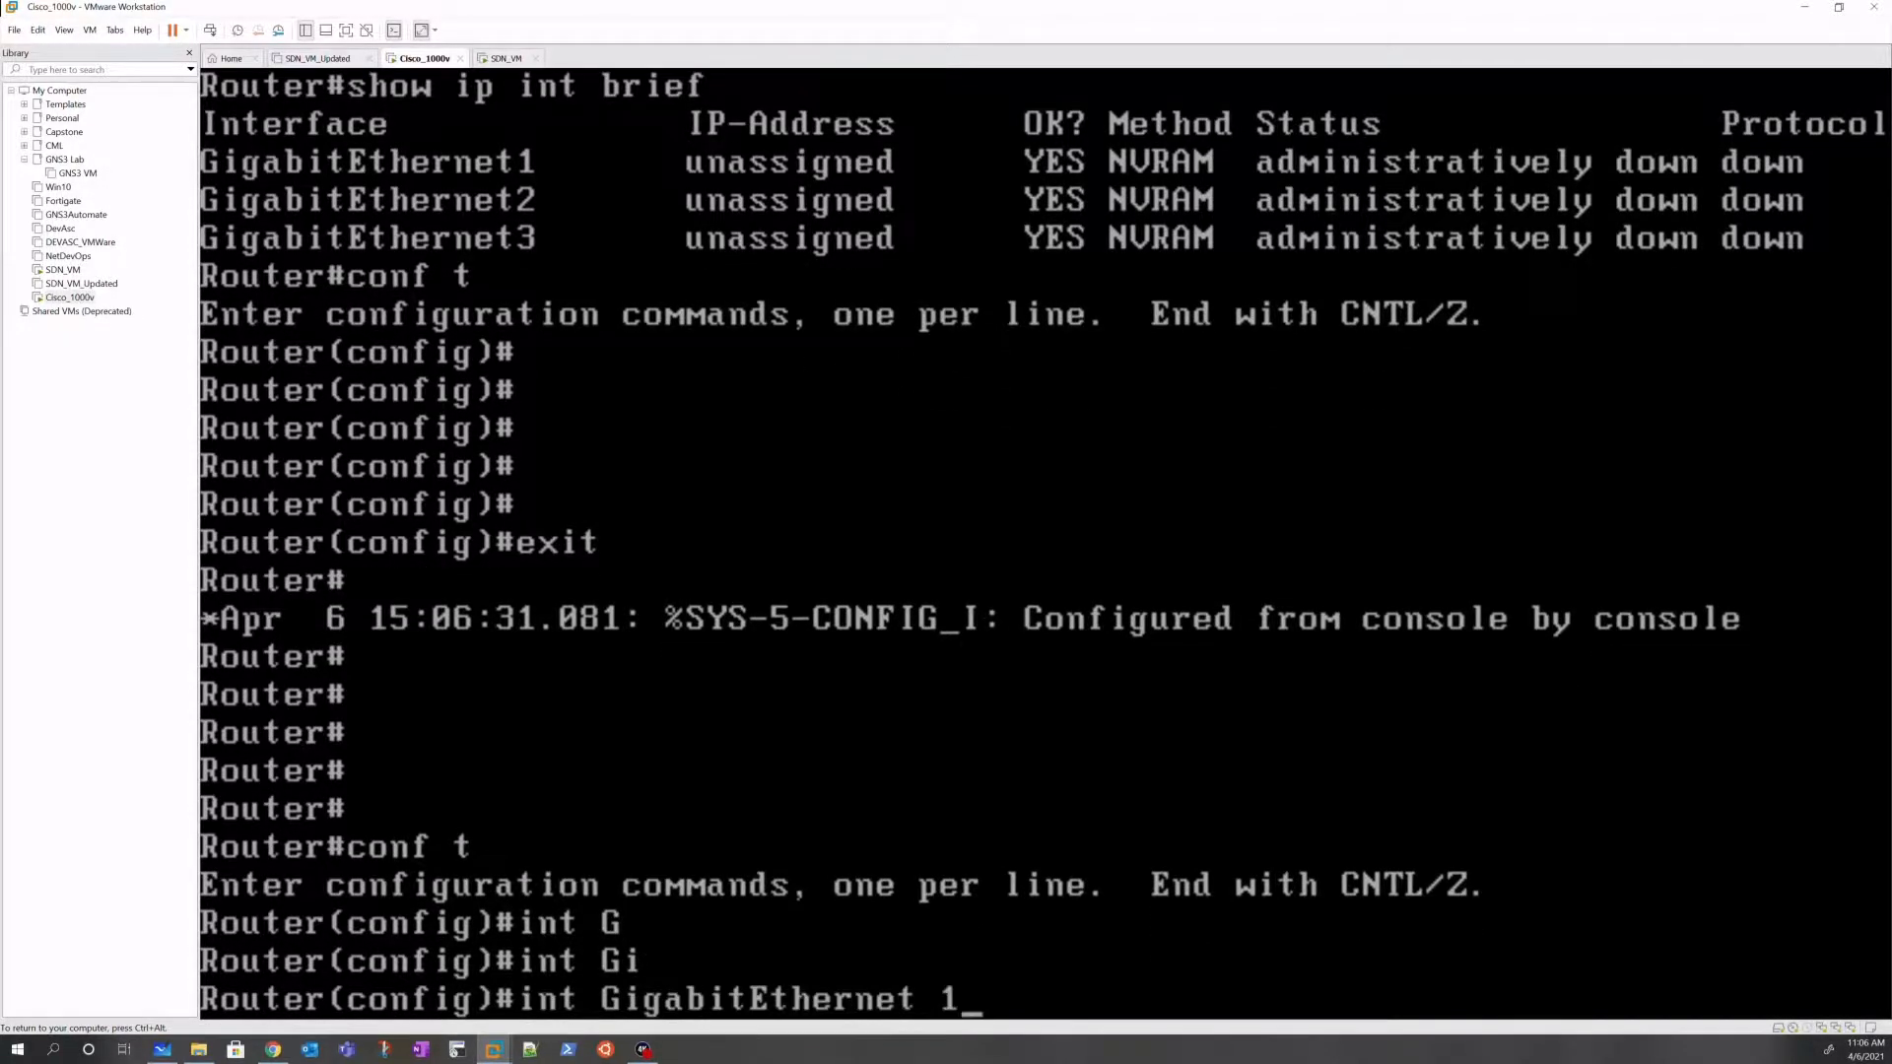
{"action": "key", "text": "Return"}
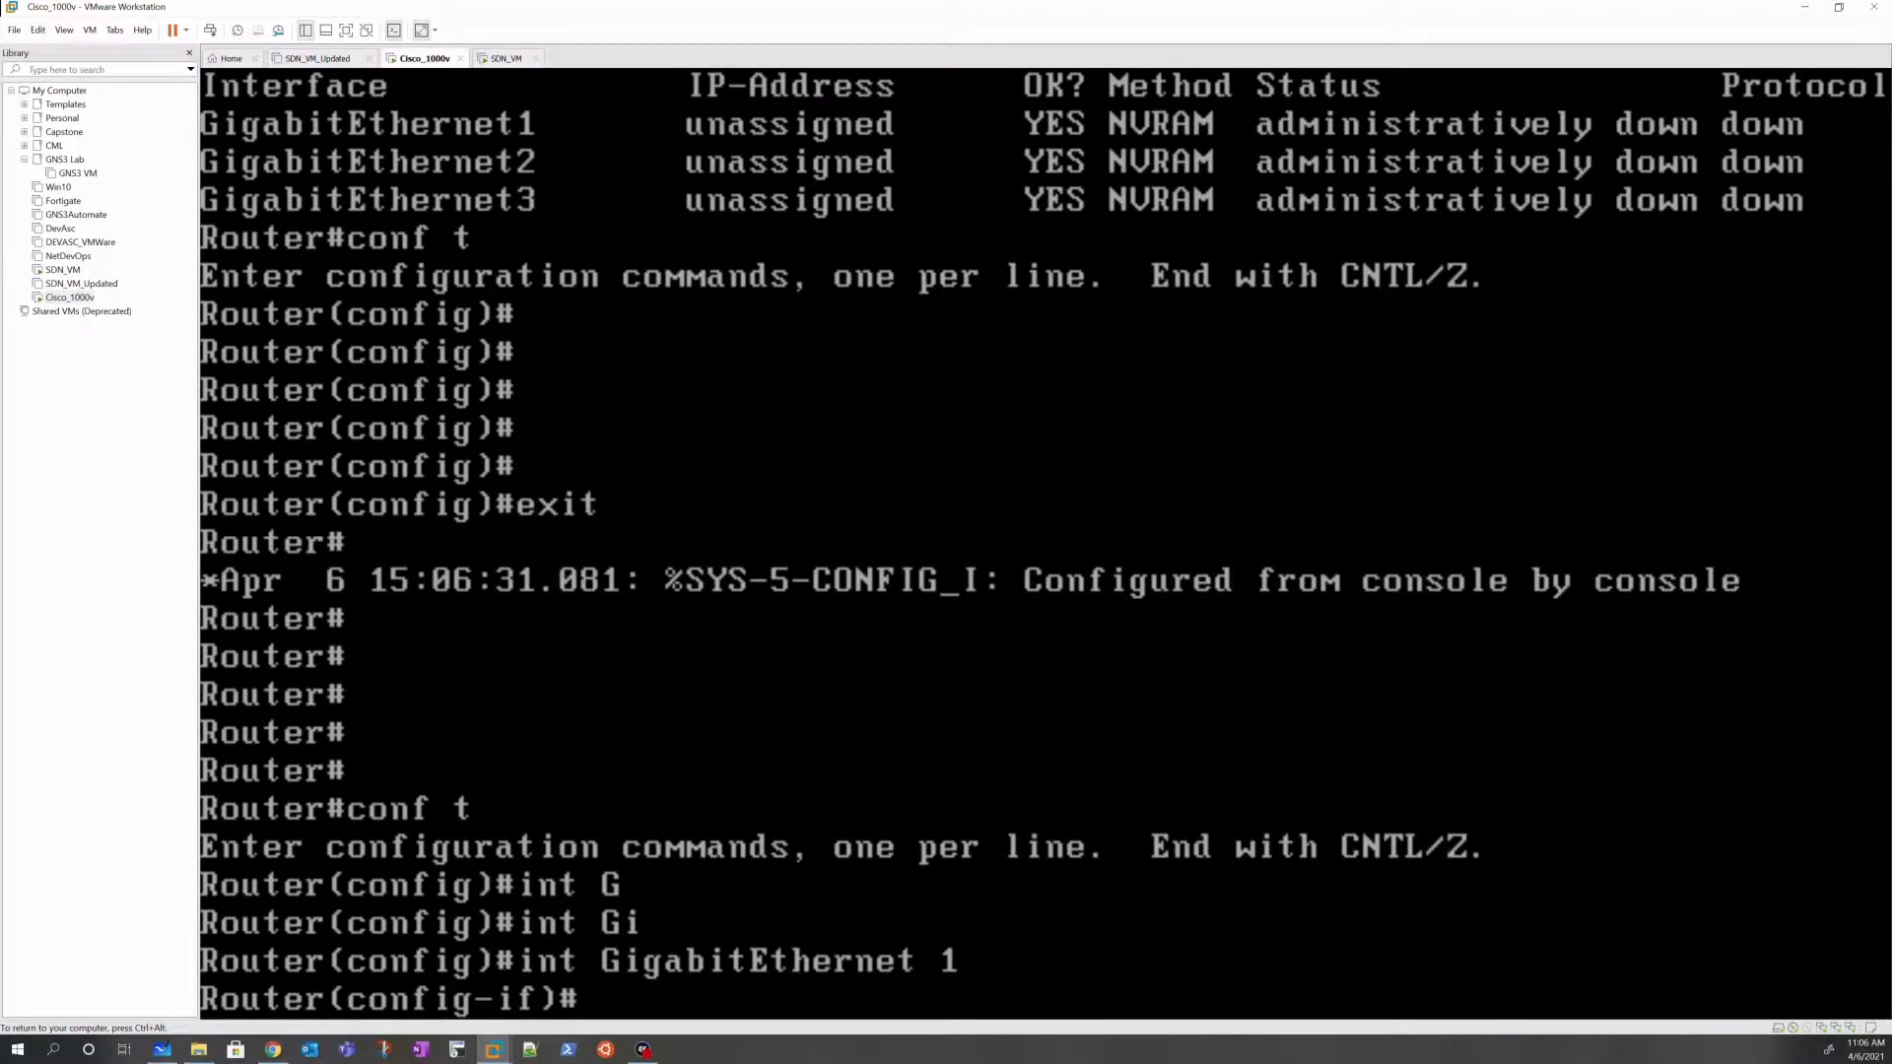
Step: Assign GigabitEthernet1 the address 192.168.11.11 with mask 255.255.255.0
{"action": "type", "text": "ip addr"}
{"action": "key", "text": "Tab"}
{"action": "type", "text": "10."}
{"action": "key", "text": "BackSpace"}
{"action": "key", "text": "BackSpace"}
{"action": "key", "text": "BackSpace"}
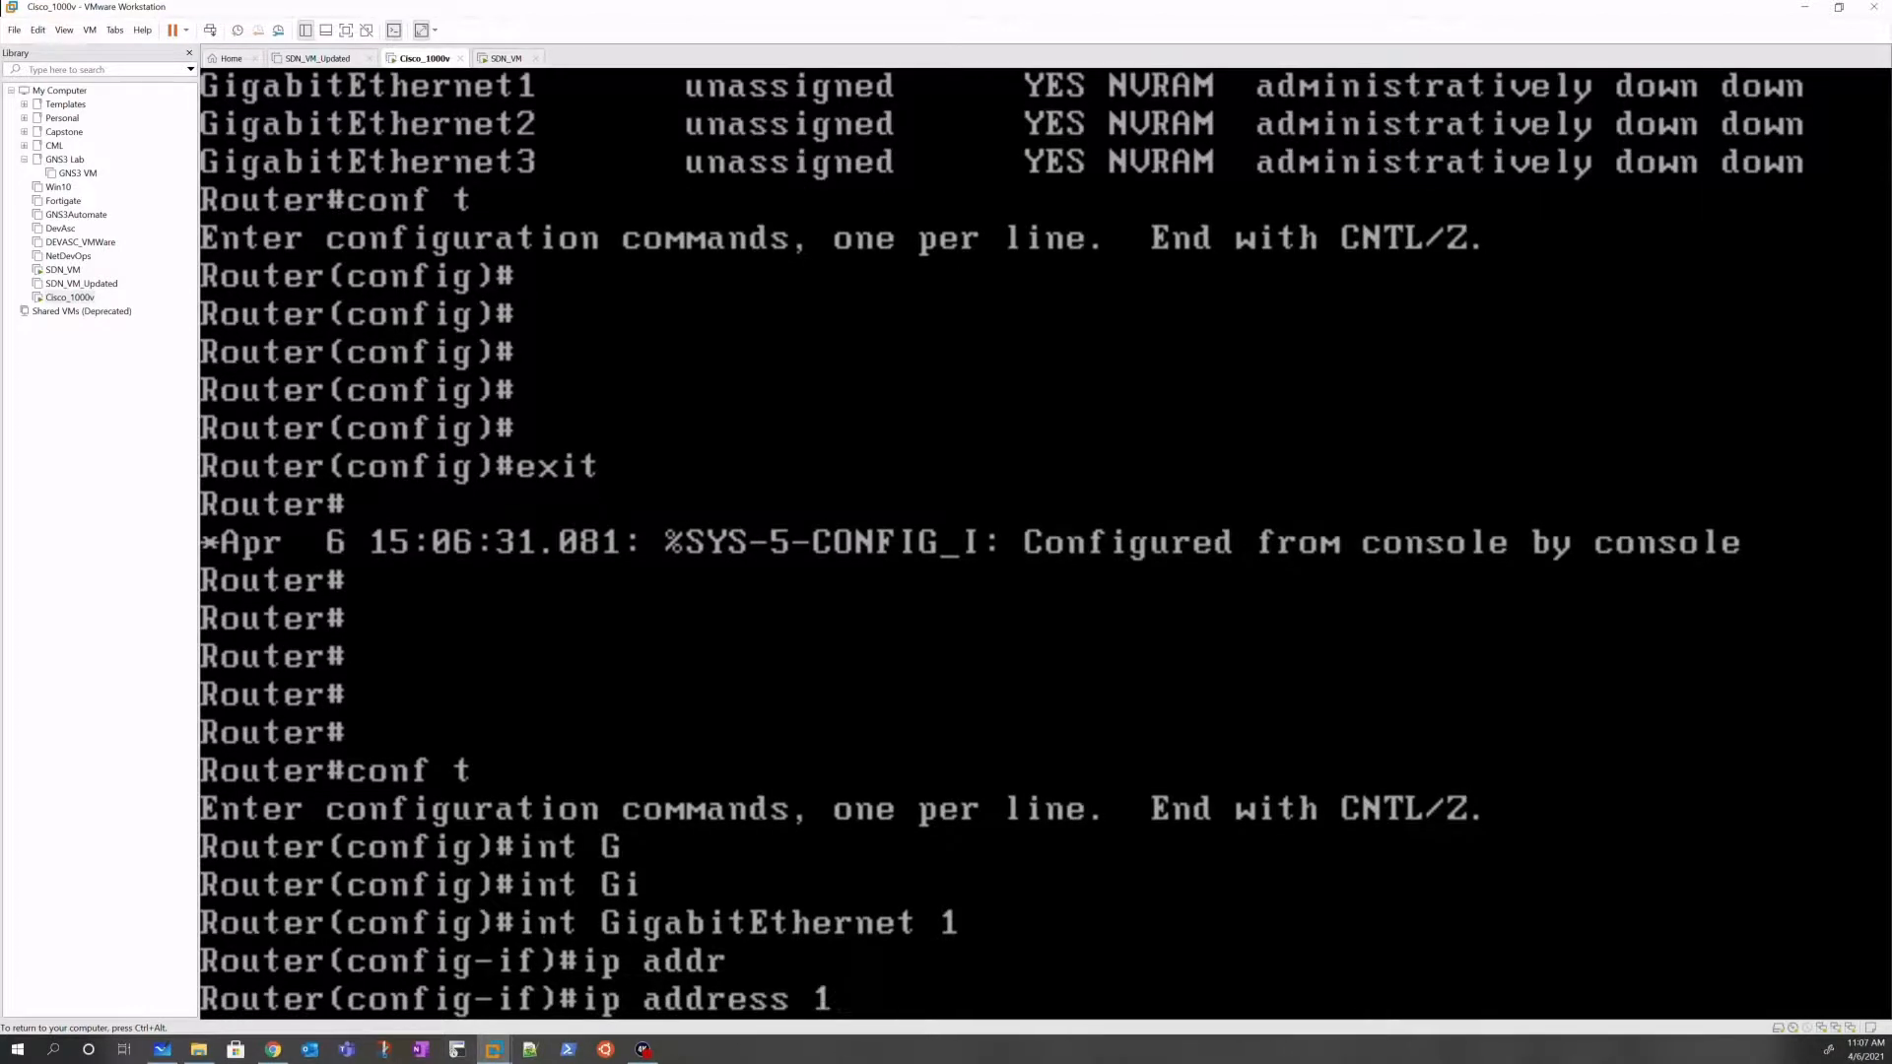
{"action": "type", "text": "192.168."}
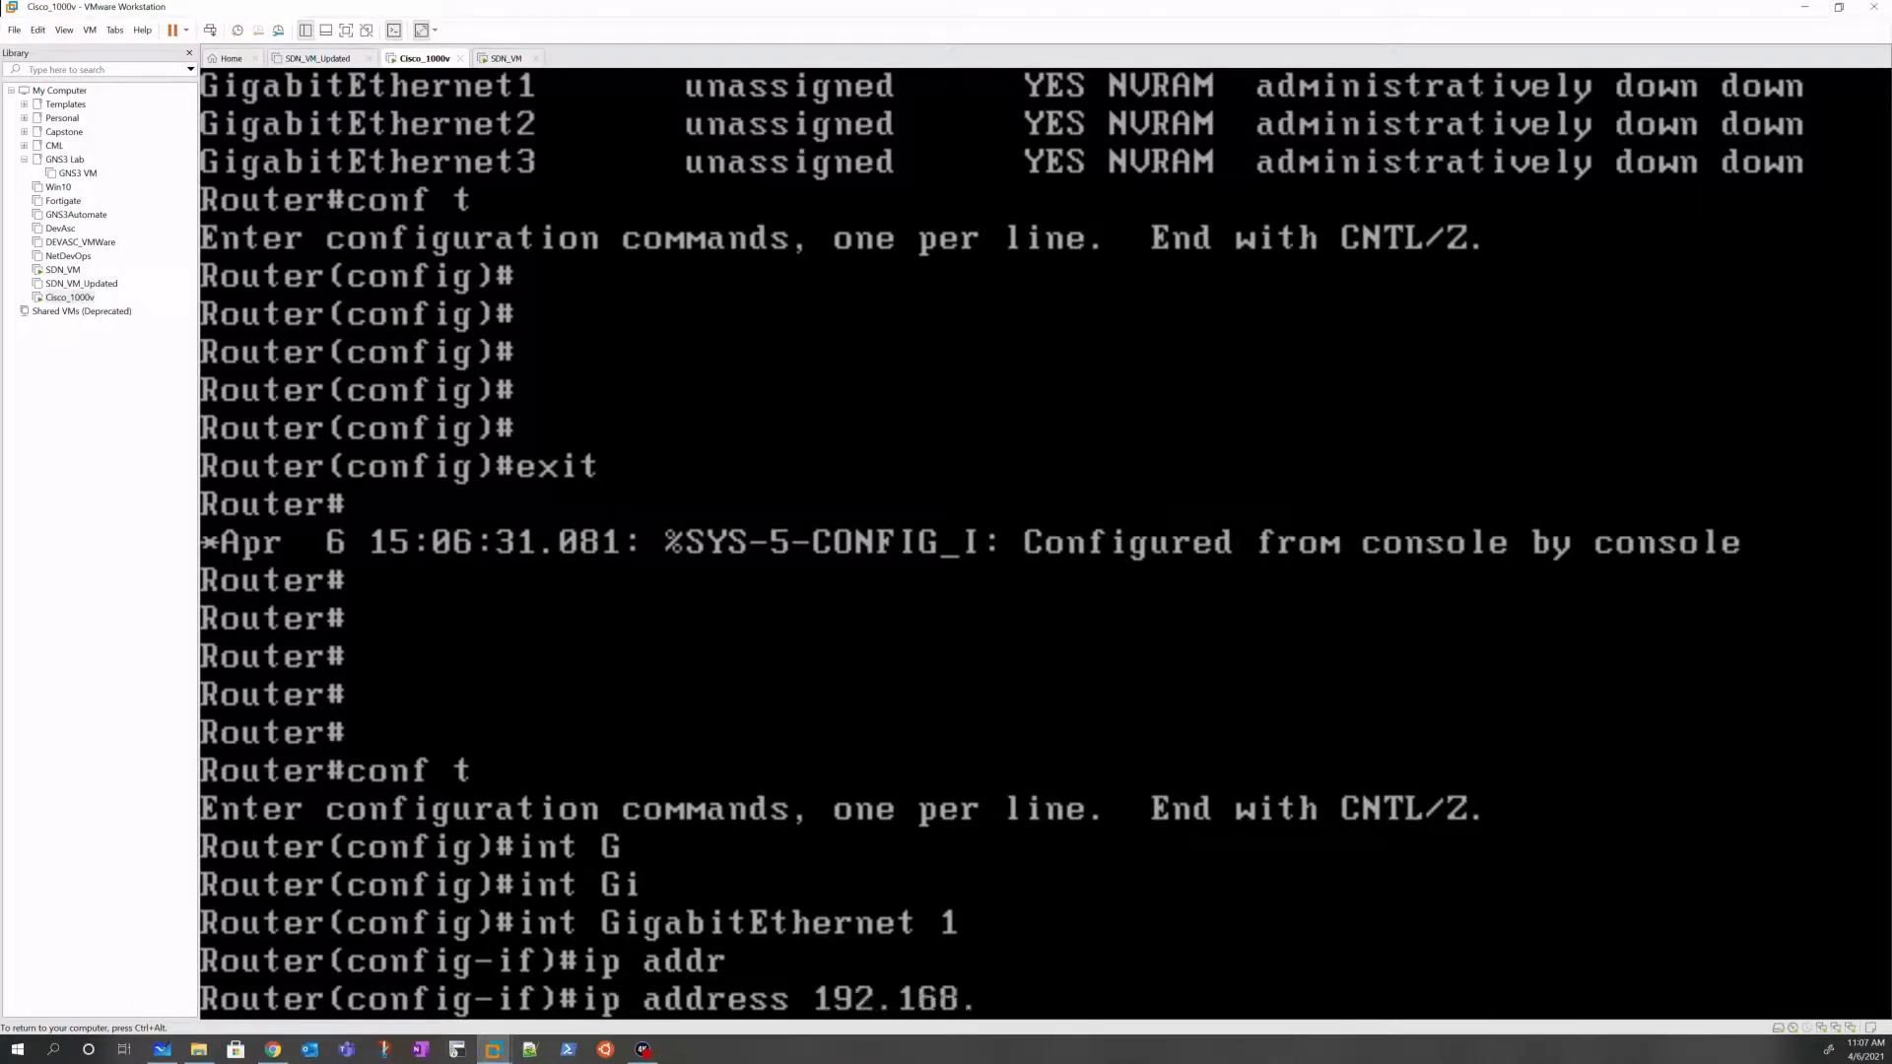
{"action": "type", "text": "11.11 255.255.25"}
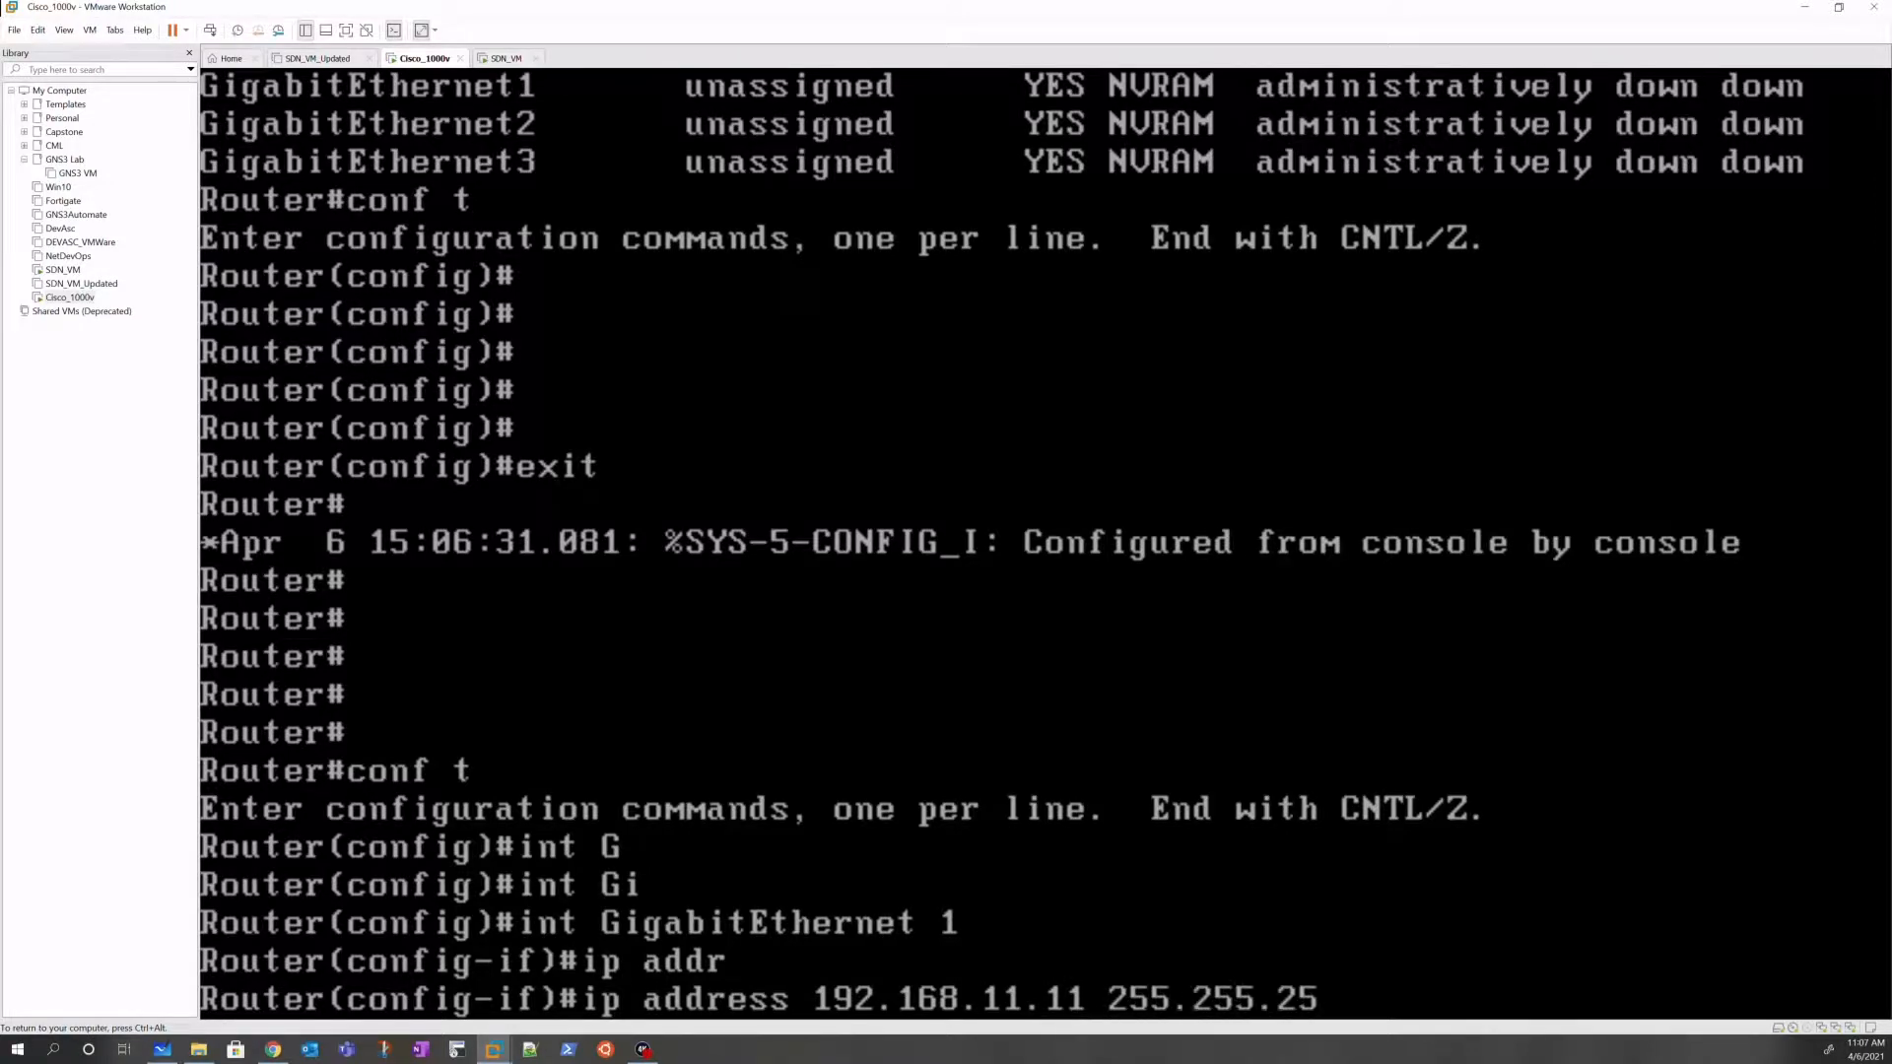
{"action": "type", "text": "5.0"}
{"action": "key", "text": "Return"}
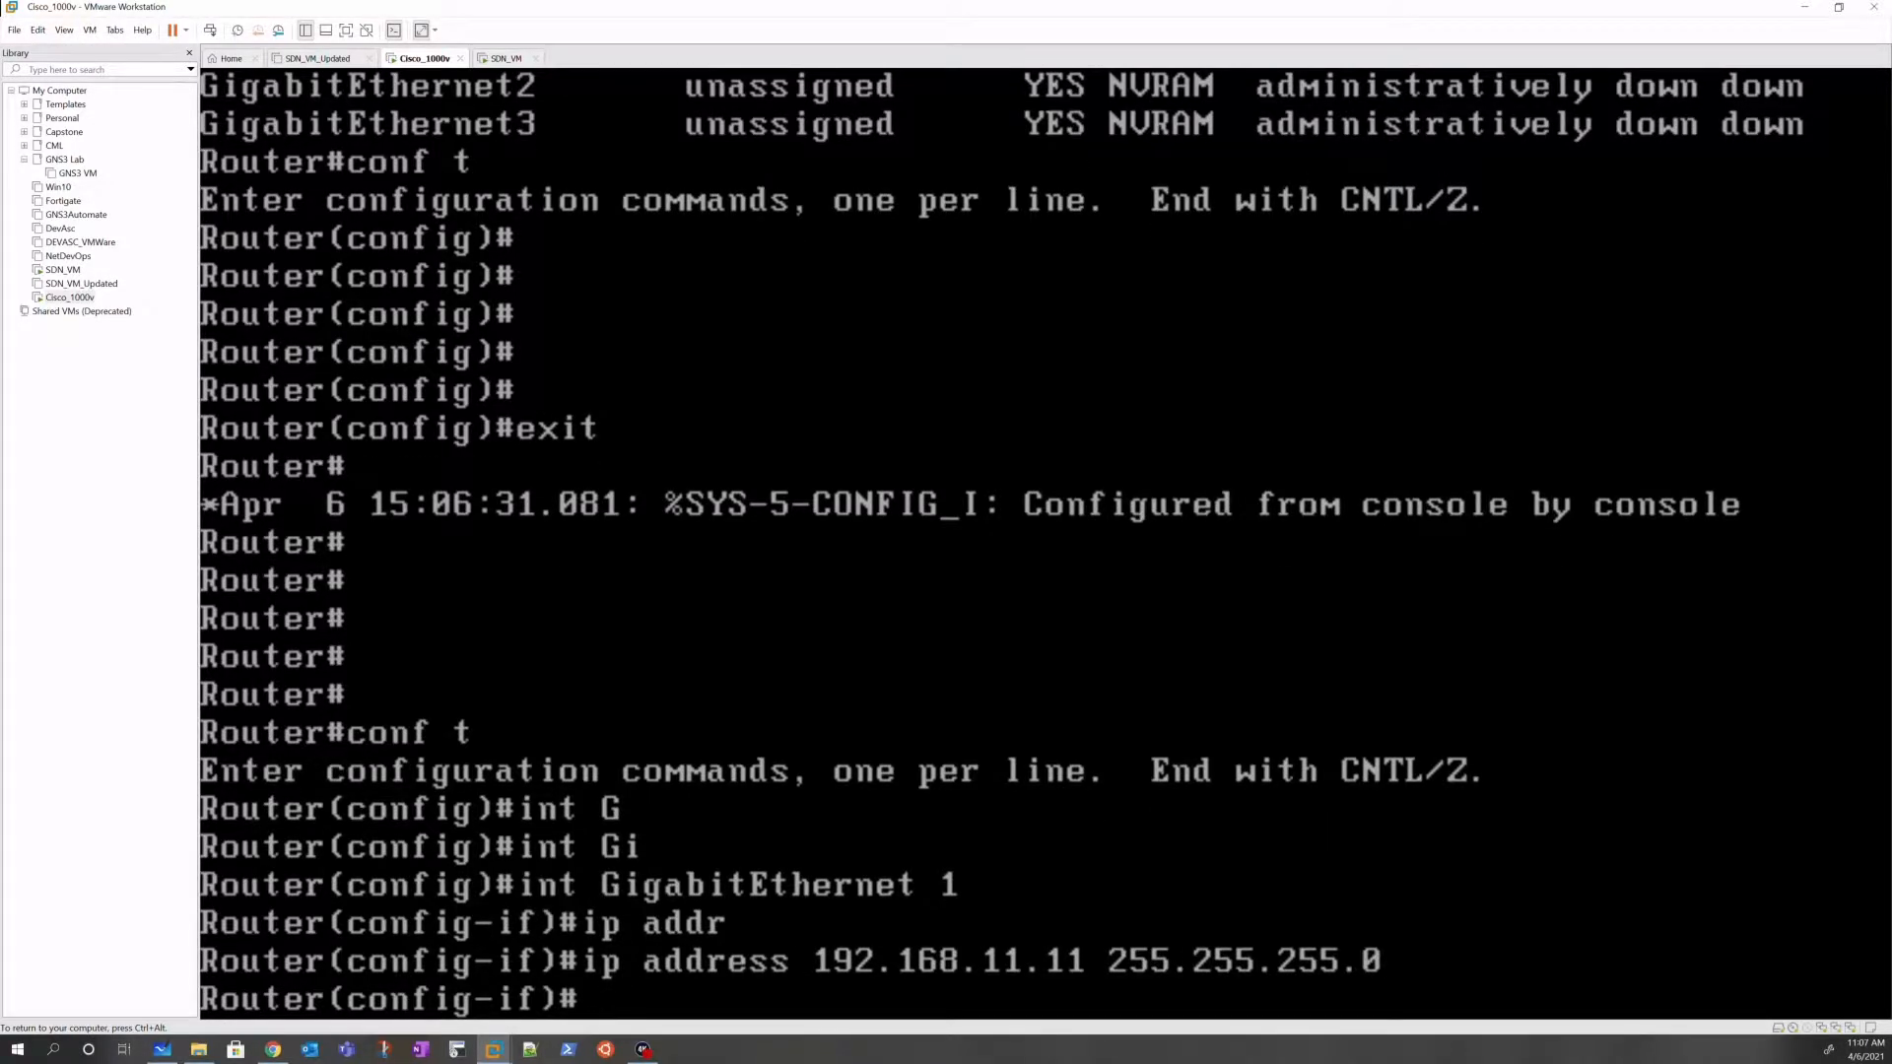
Step: Describe the interface as LINK_TO_SDN_VM, enable it with no shut, and end configuration
{"action": "type", "text": "des"}
{"action": "key", "text": "Tab"}
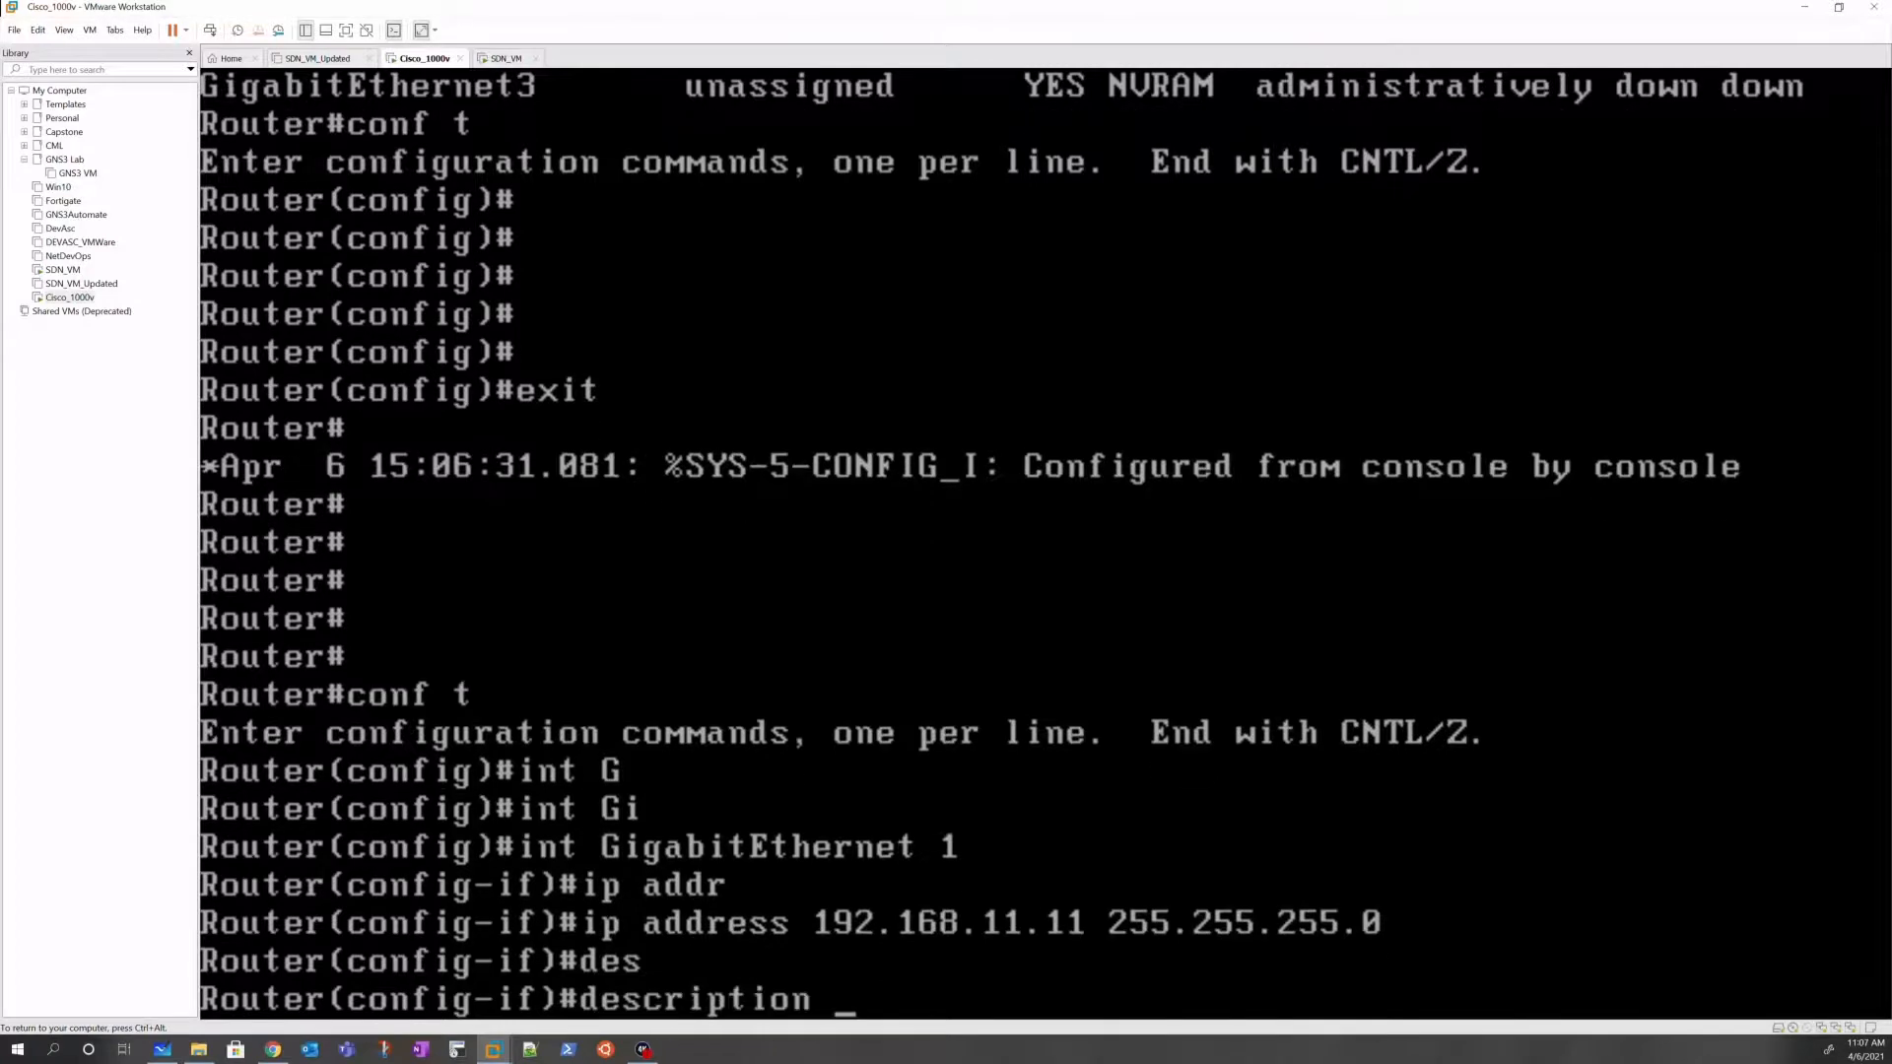
{"action": "type", "text": "LINK_TO_SDN_V"}
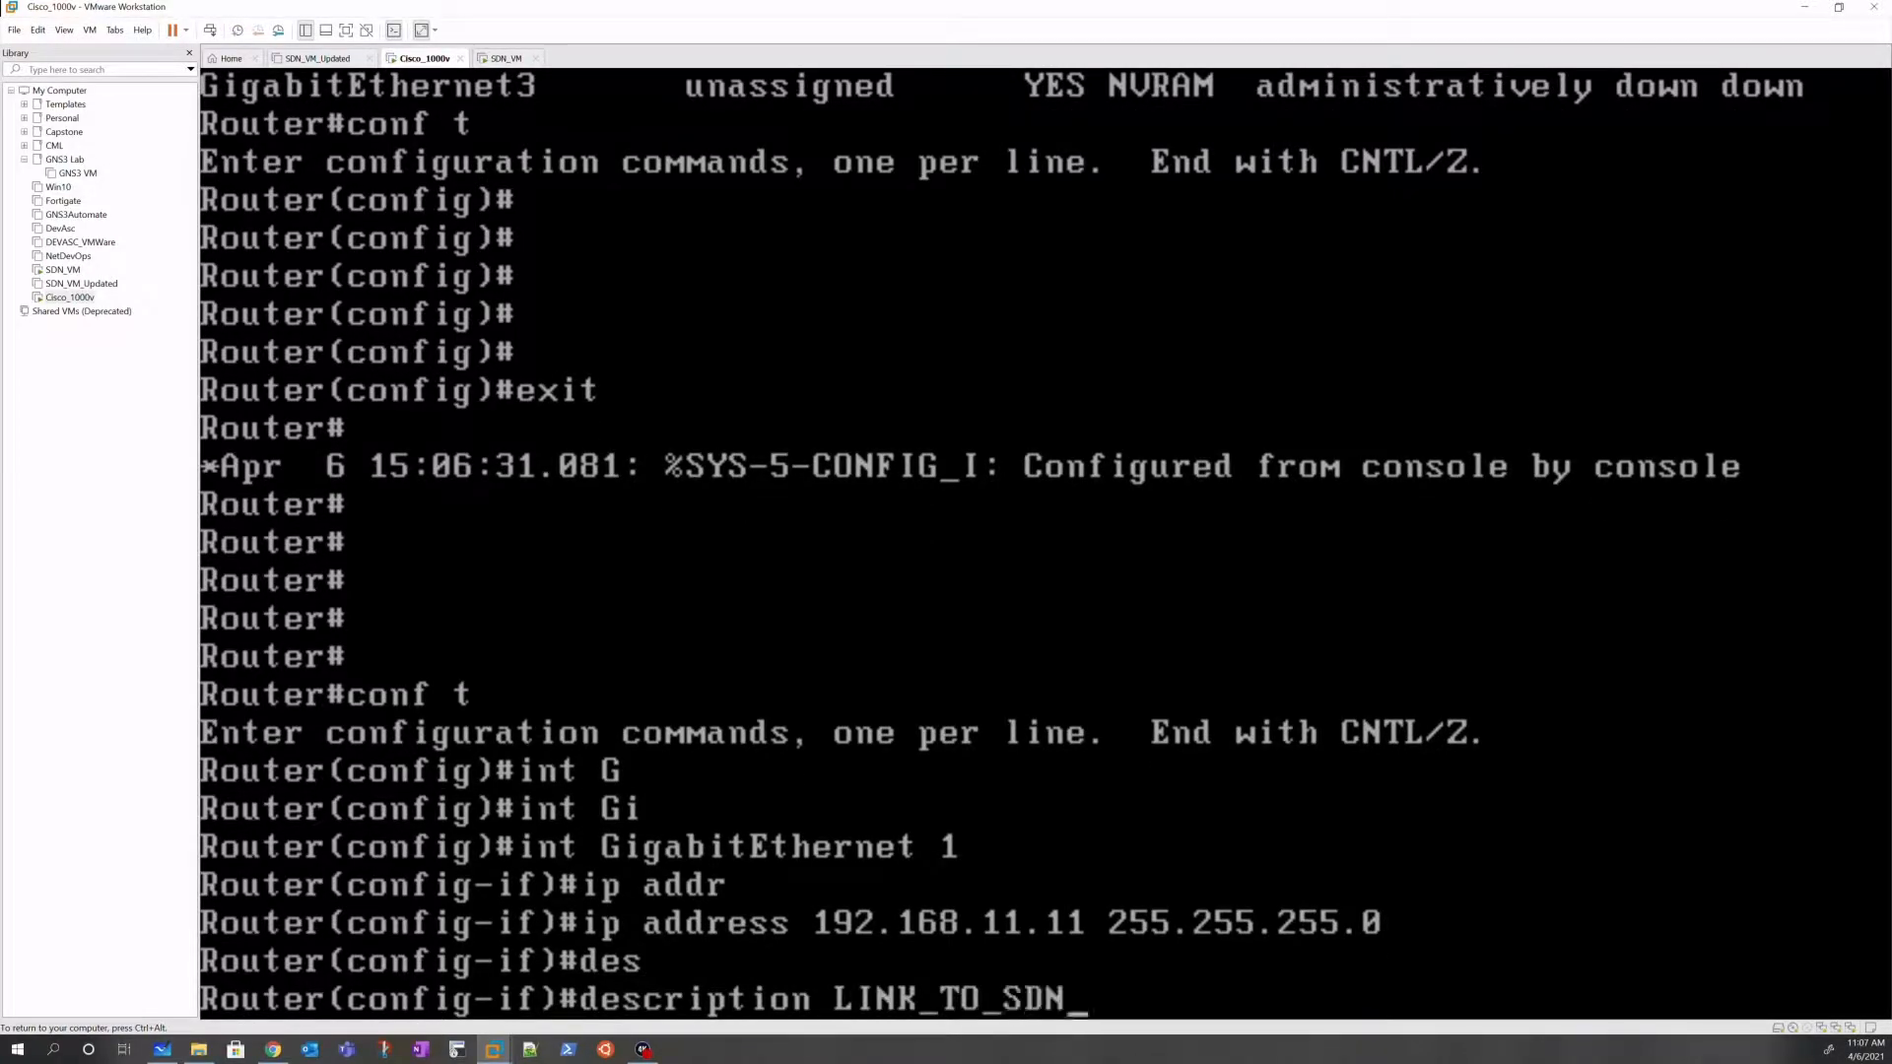
{"action": "type", "text": "M"}
{"action": "key", "text": "Return"}
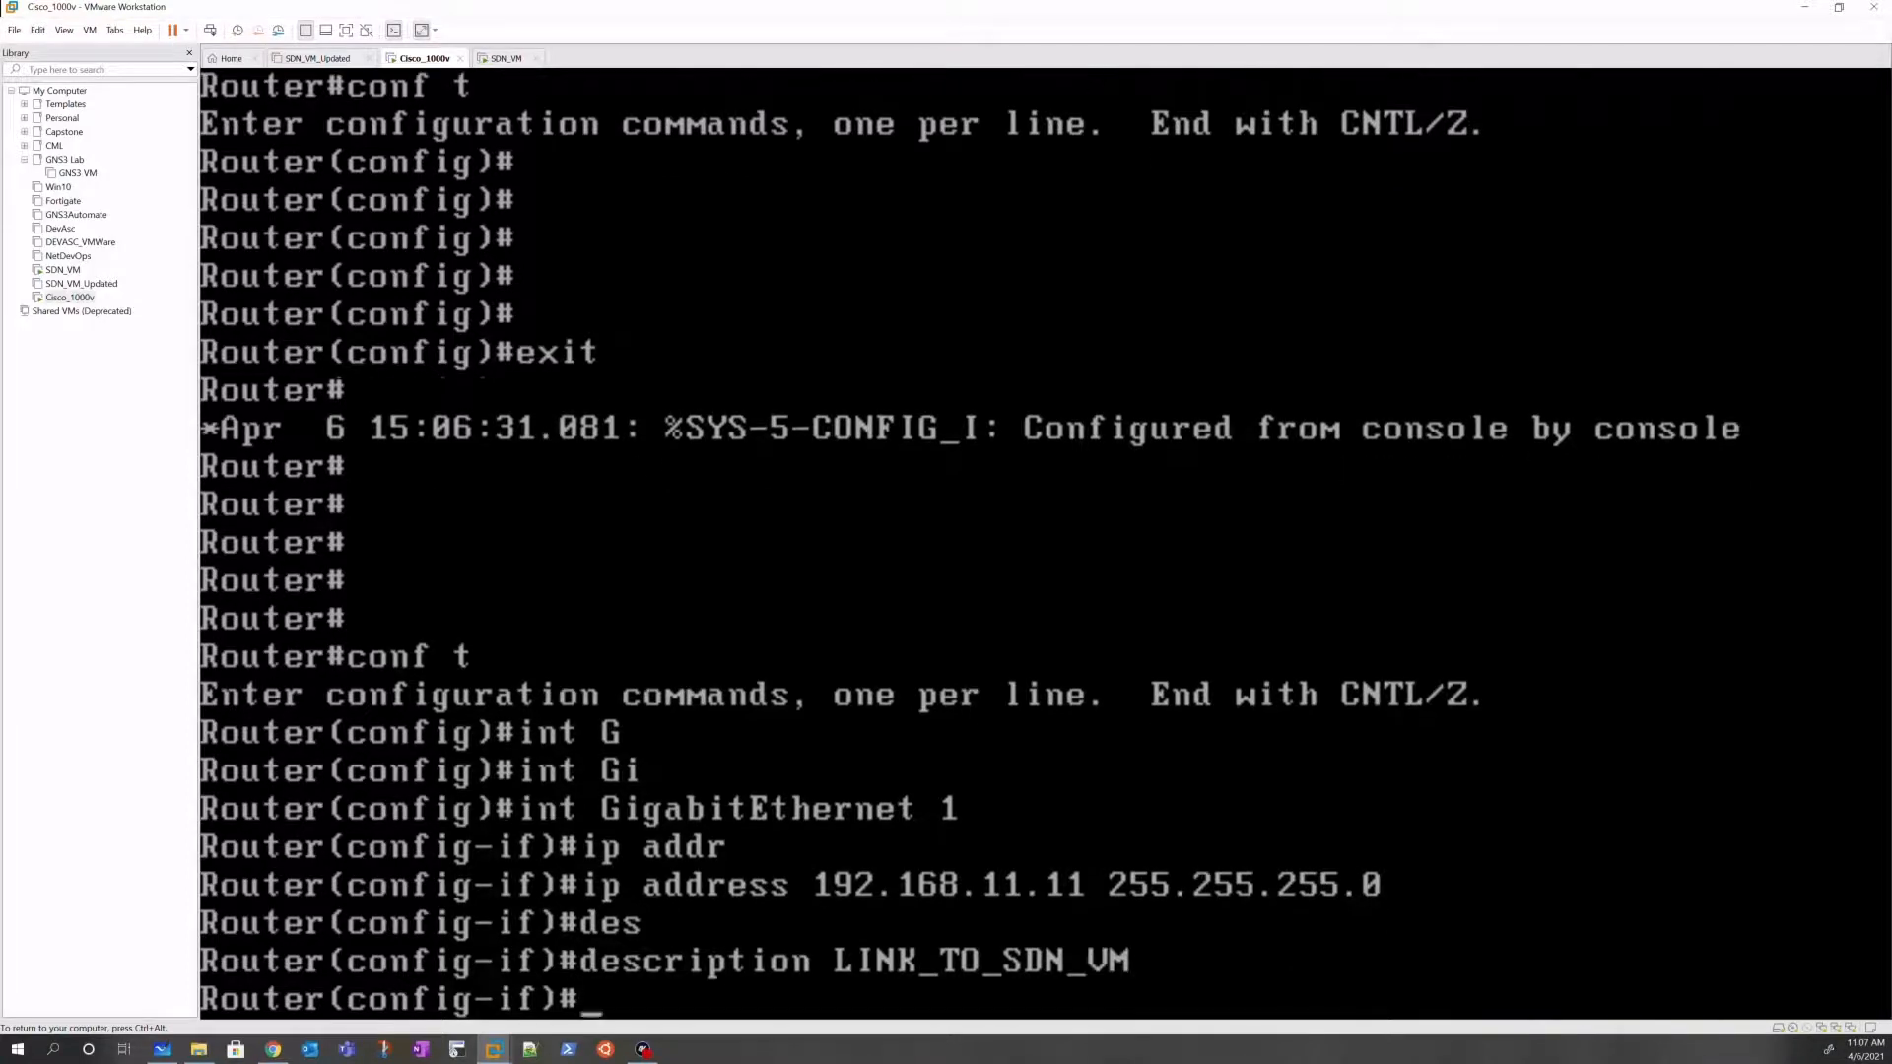
{"action": "type", "text": "no shut"}
{"action": "key", "text": "Return"}
{"action": "type", "text": "end"}
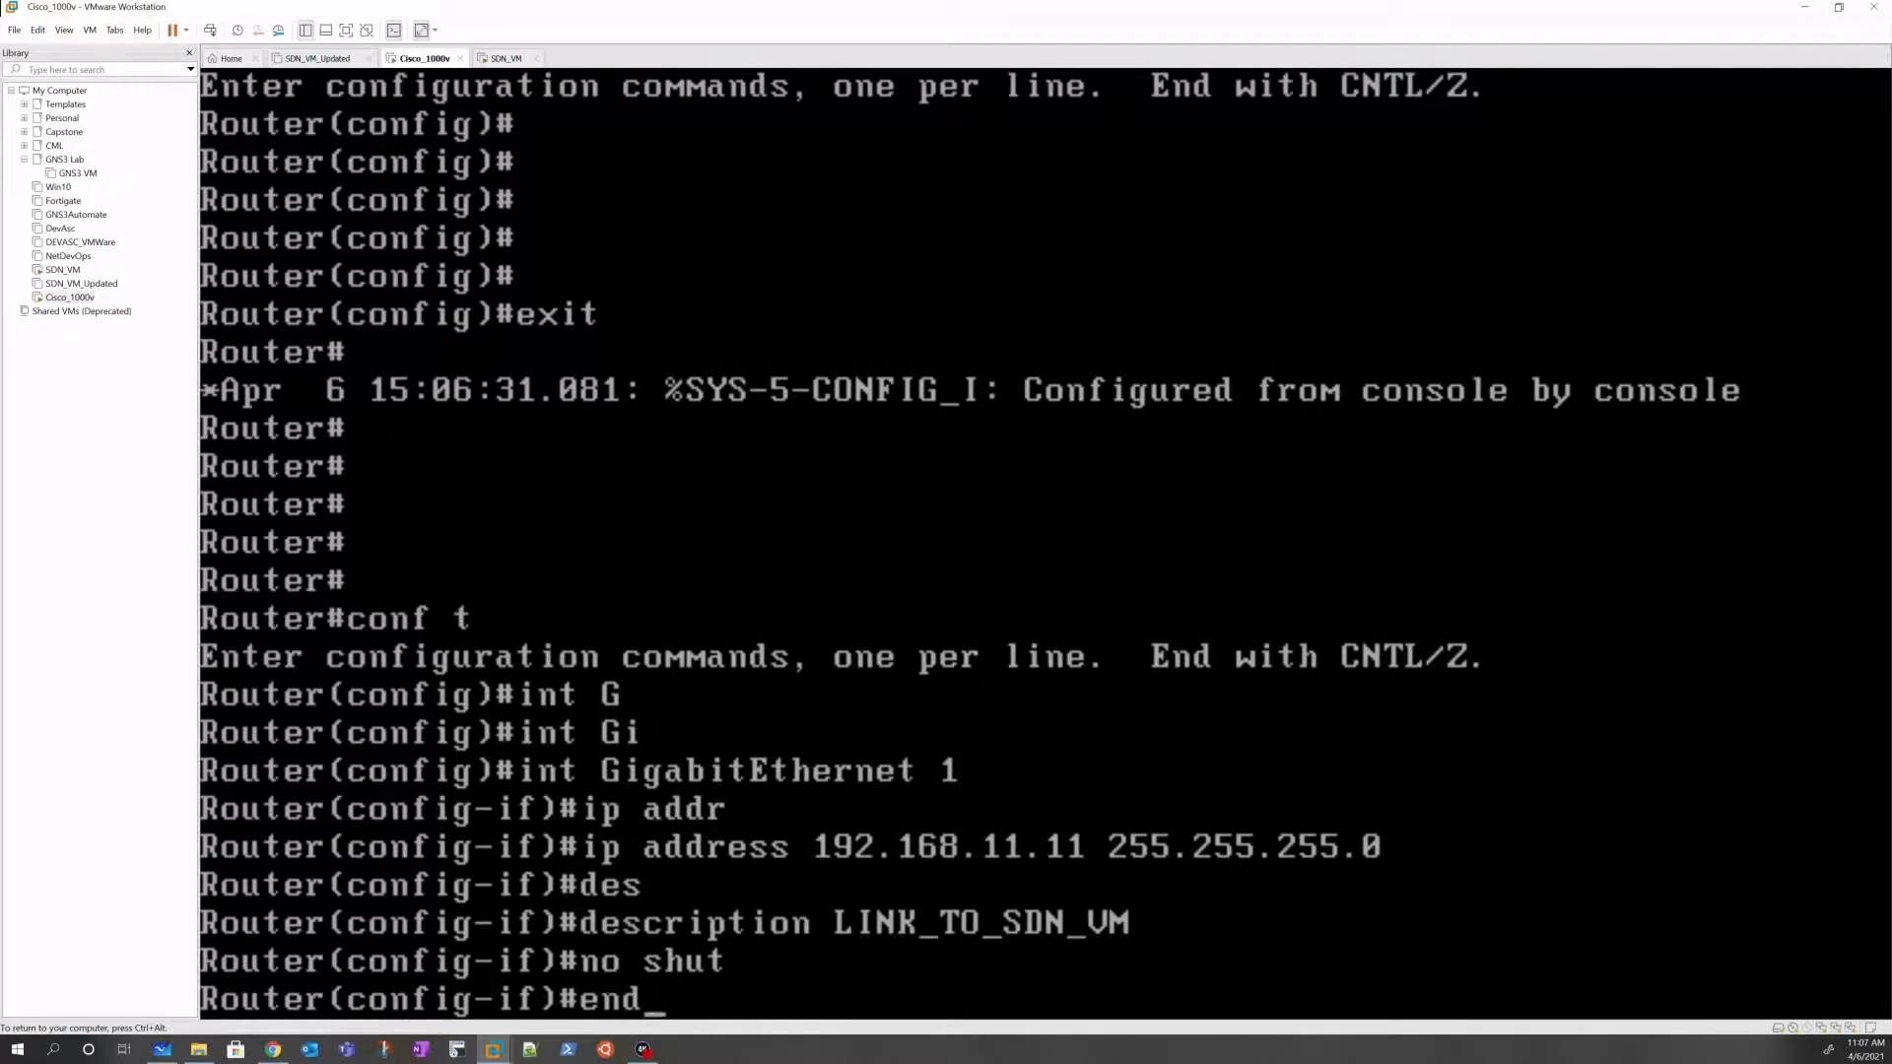
{"action": "key", "text": "Return"}
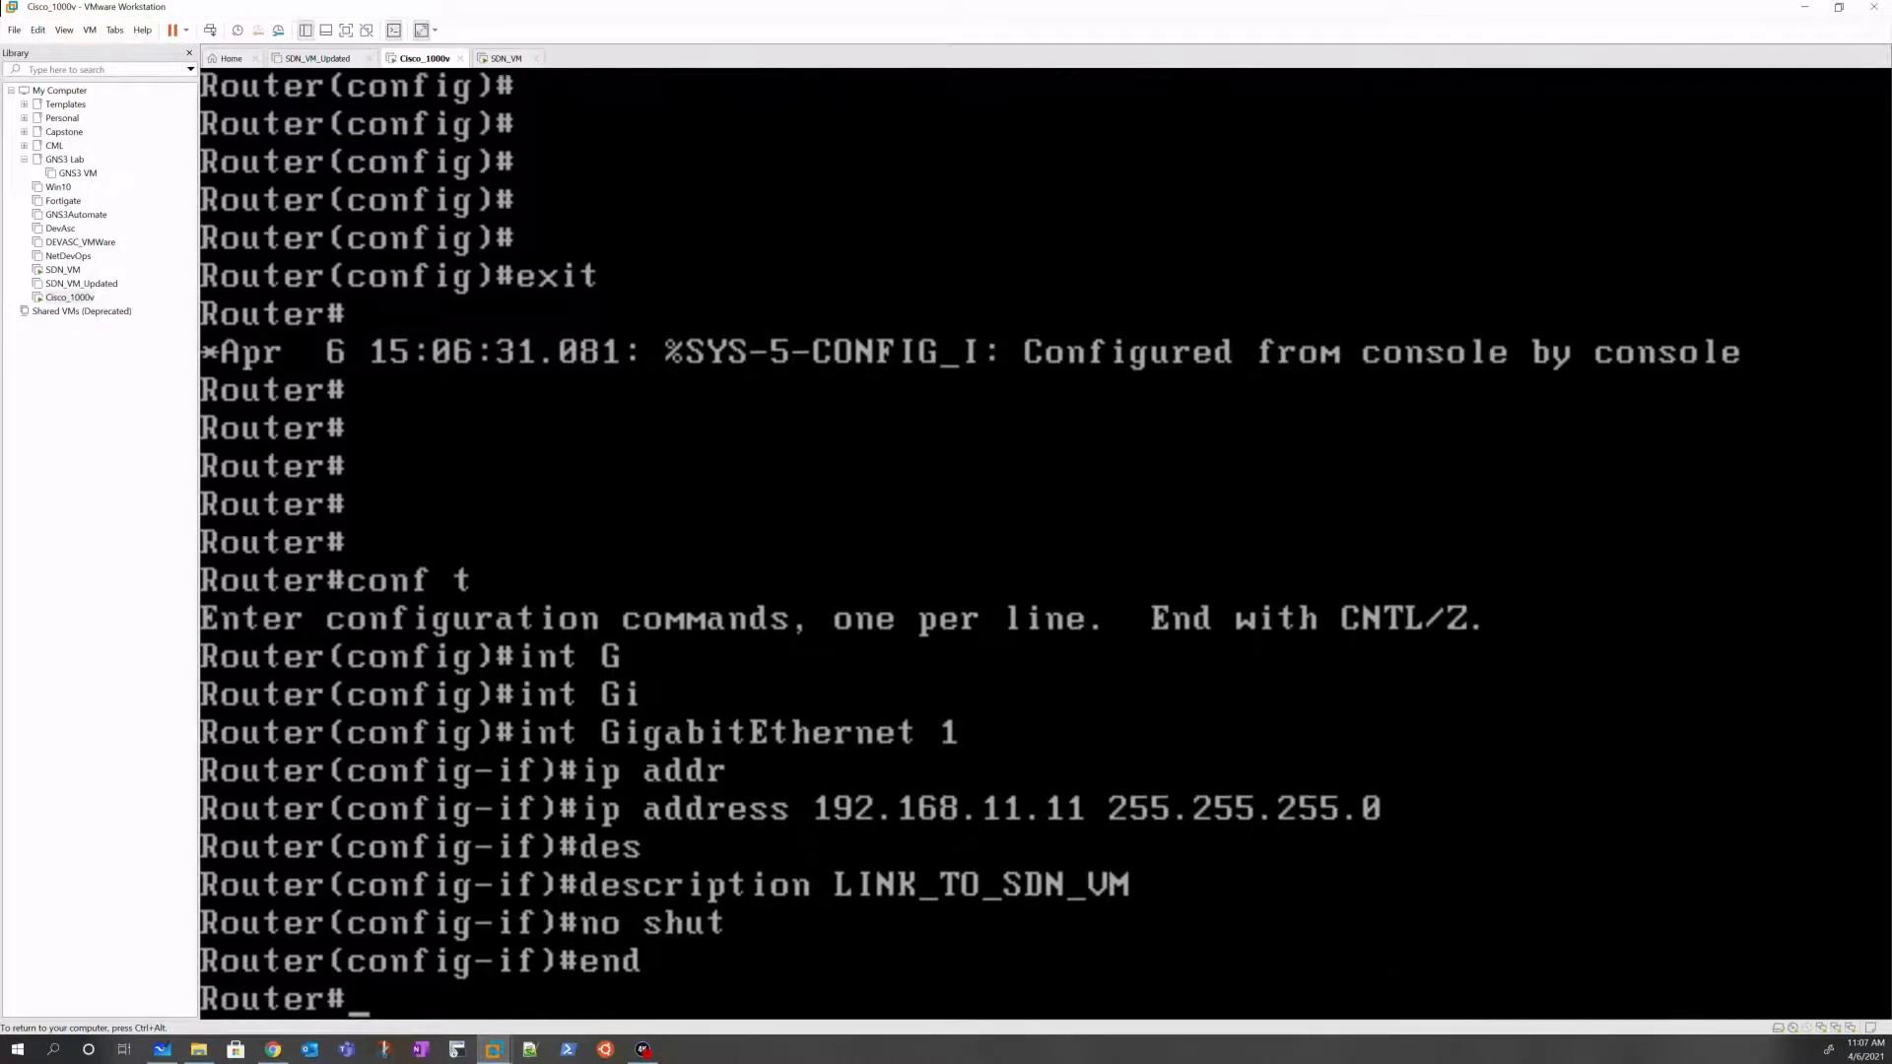
Step: Run show ip int brief repeatedly until GigabitEthernet1 at 192.168.11.11 reports up/up
{"action": "type", "text": "show ip int brief"}
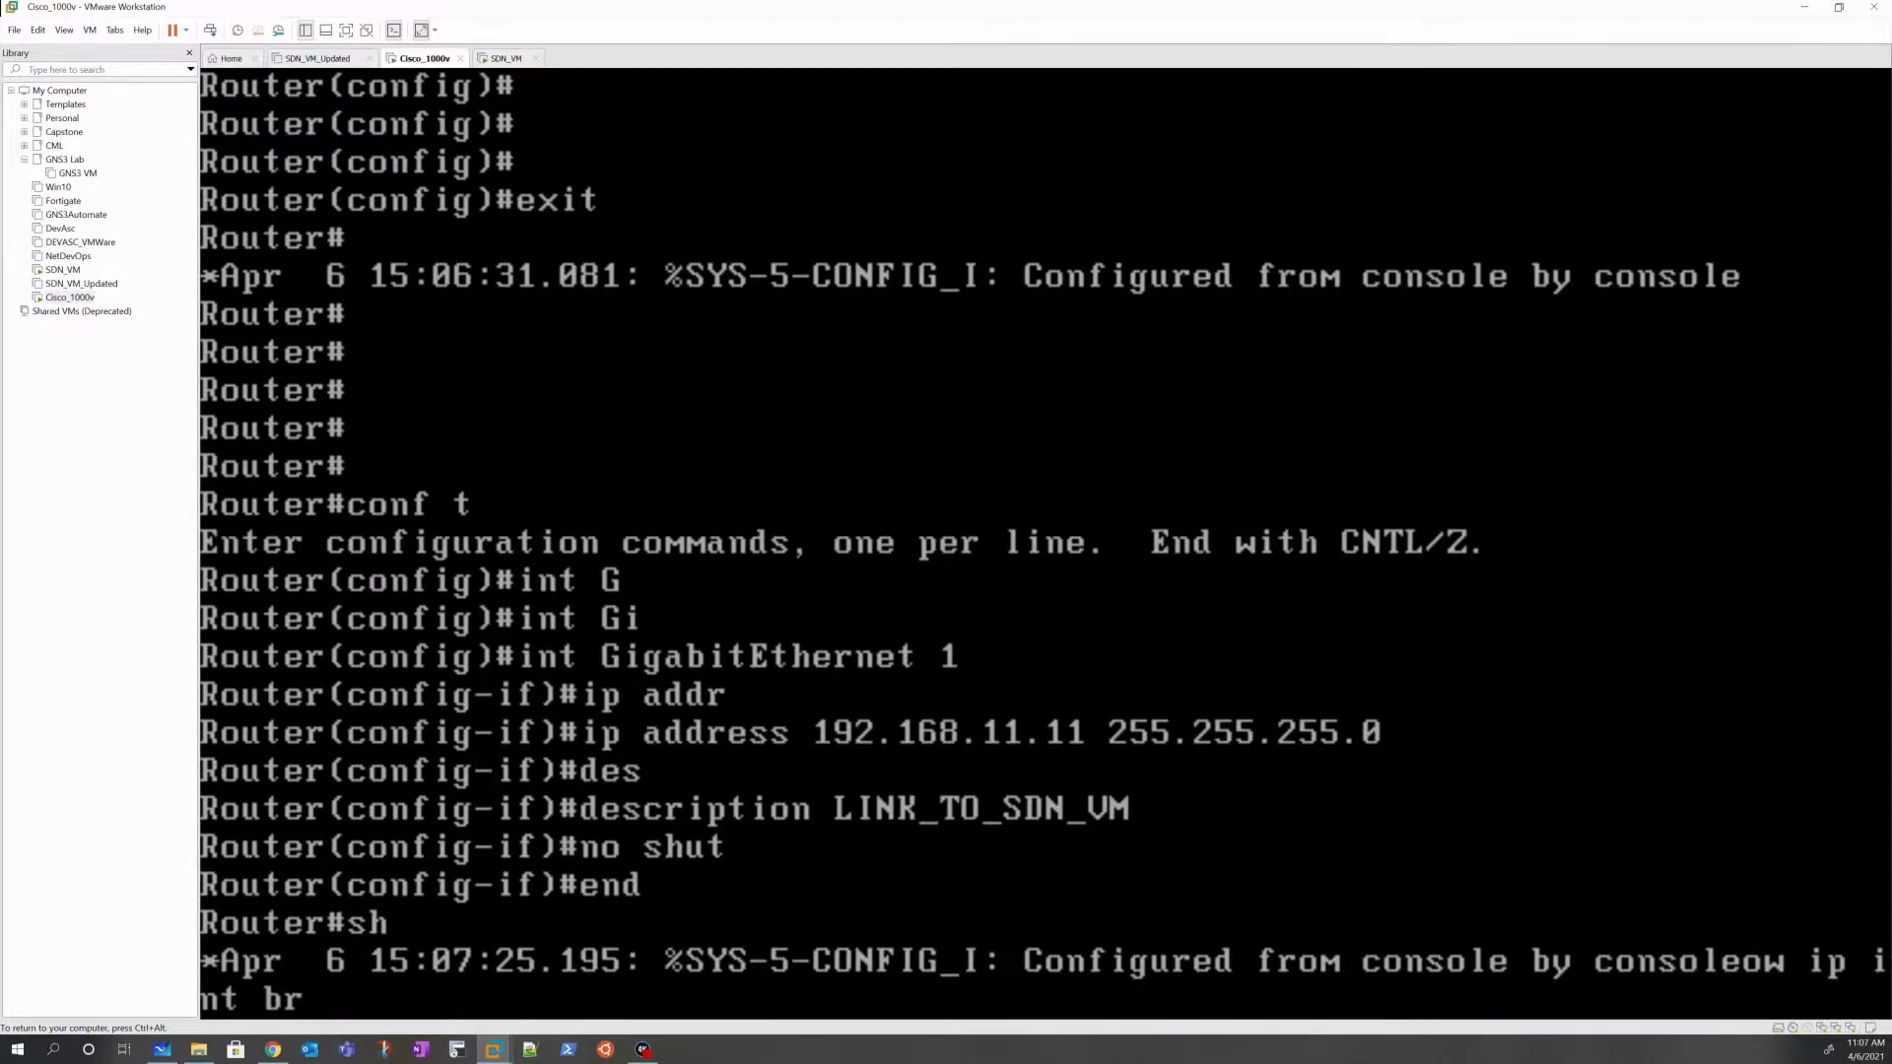
{"action": "key", "text": "Return"}
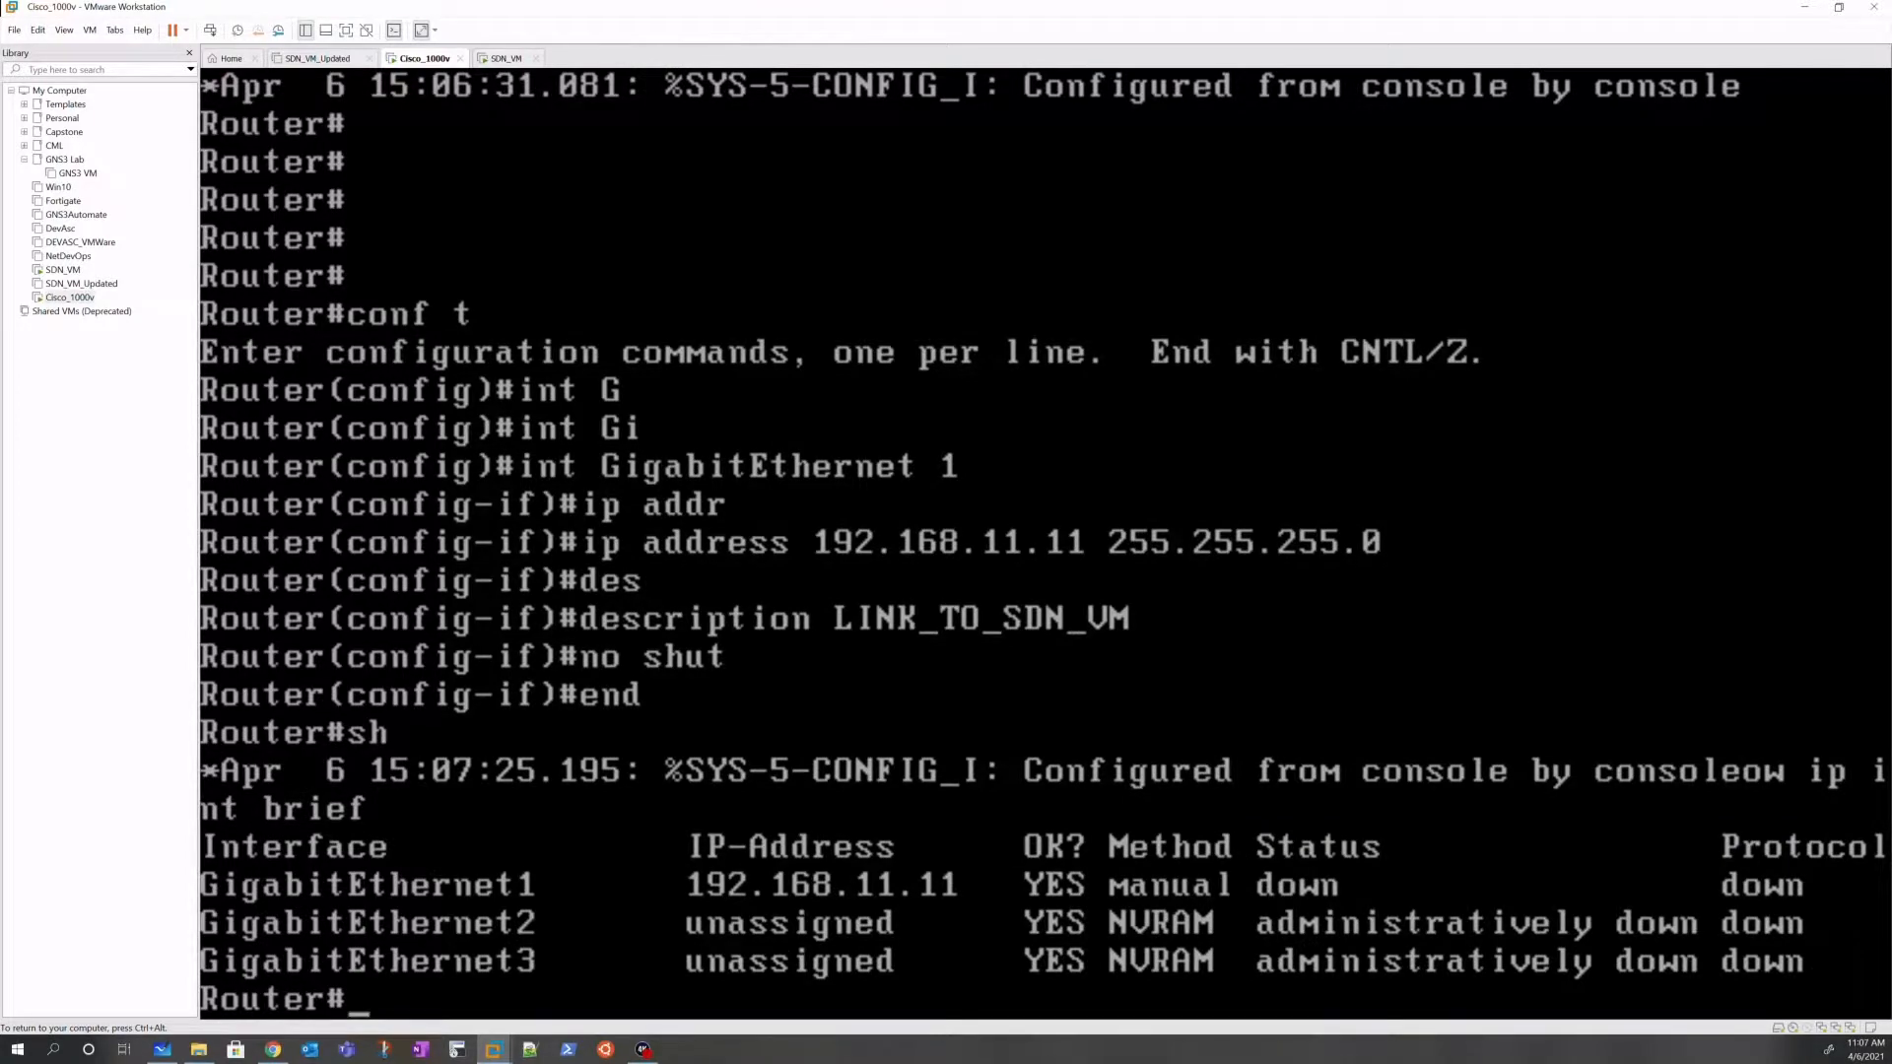
{"action": "key", "text": "Up"}
{"action": "key", "text": "Return"}
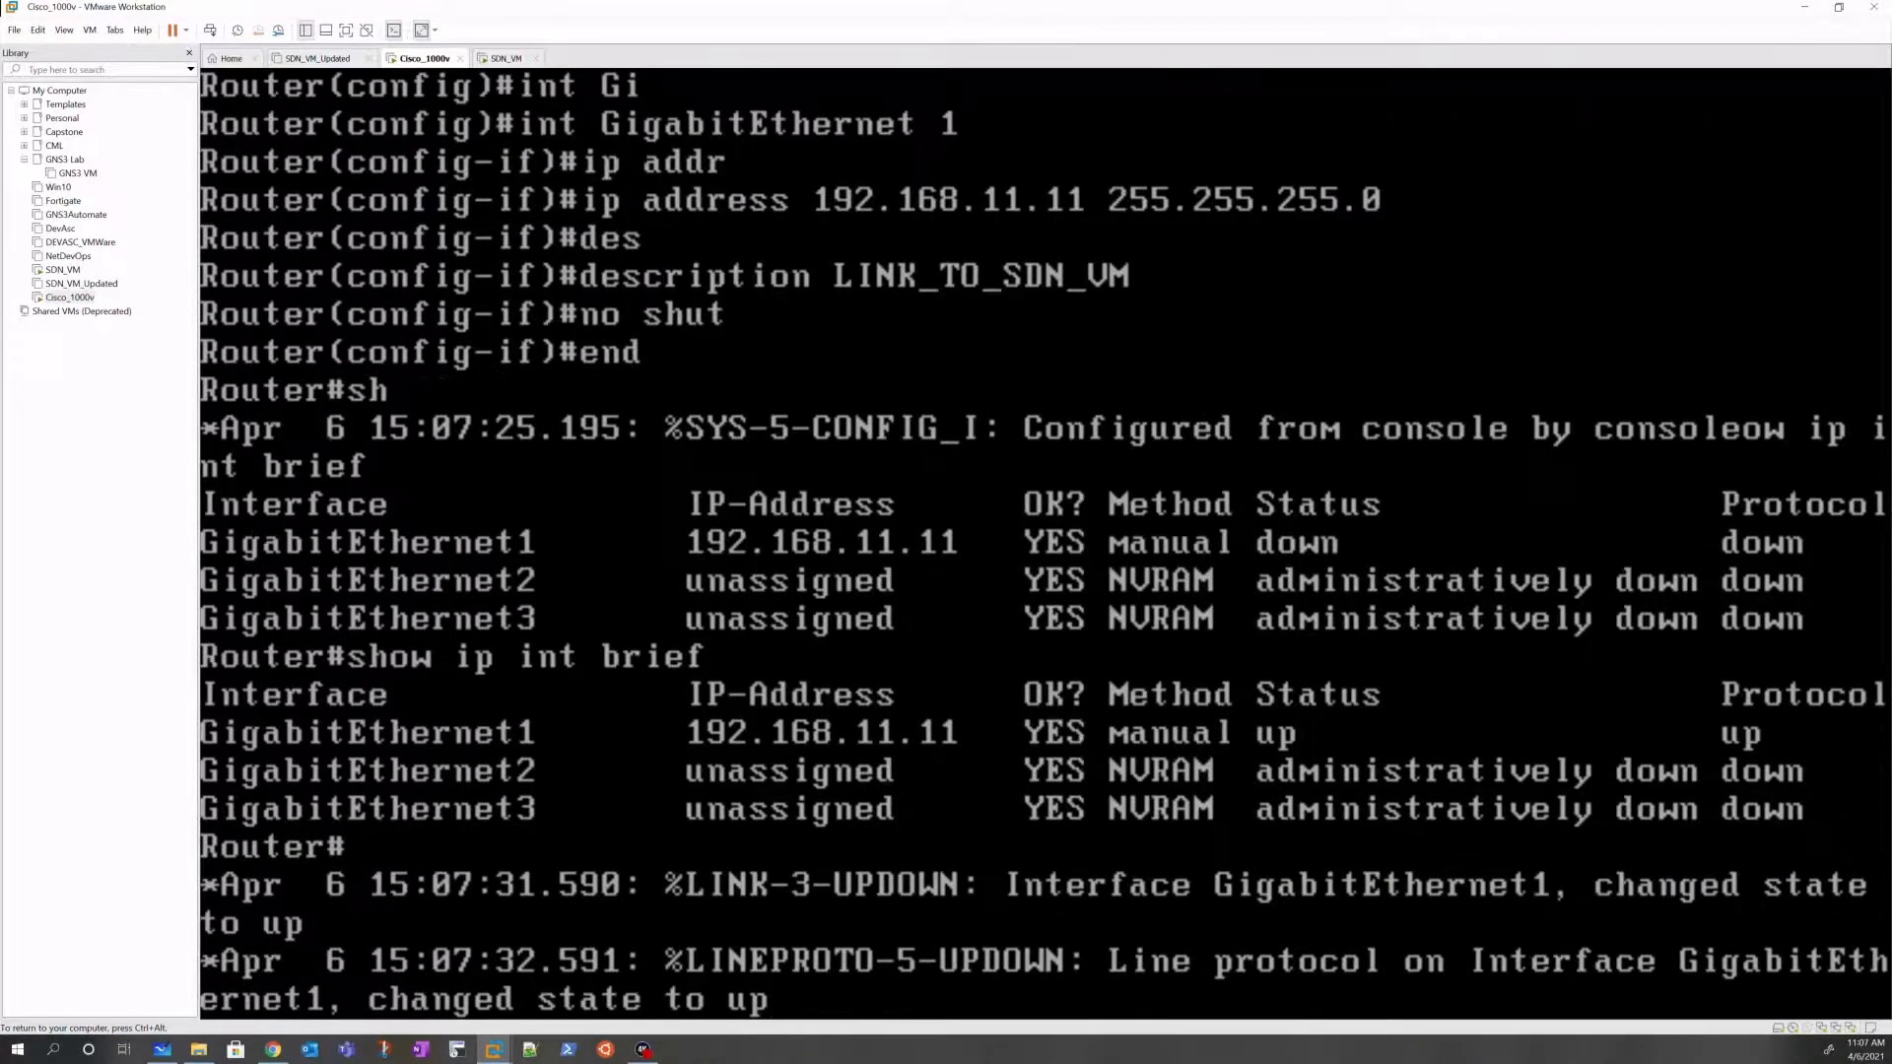
{"action": "key", "text": "Return"}
{"action": "key", "text": "Up"}
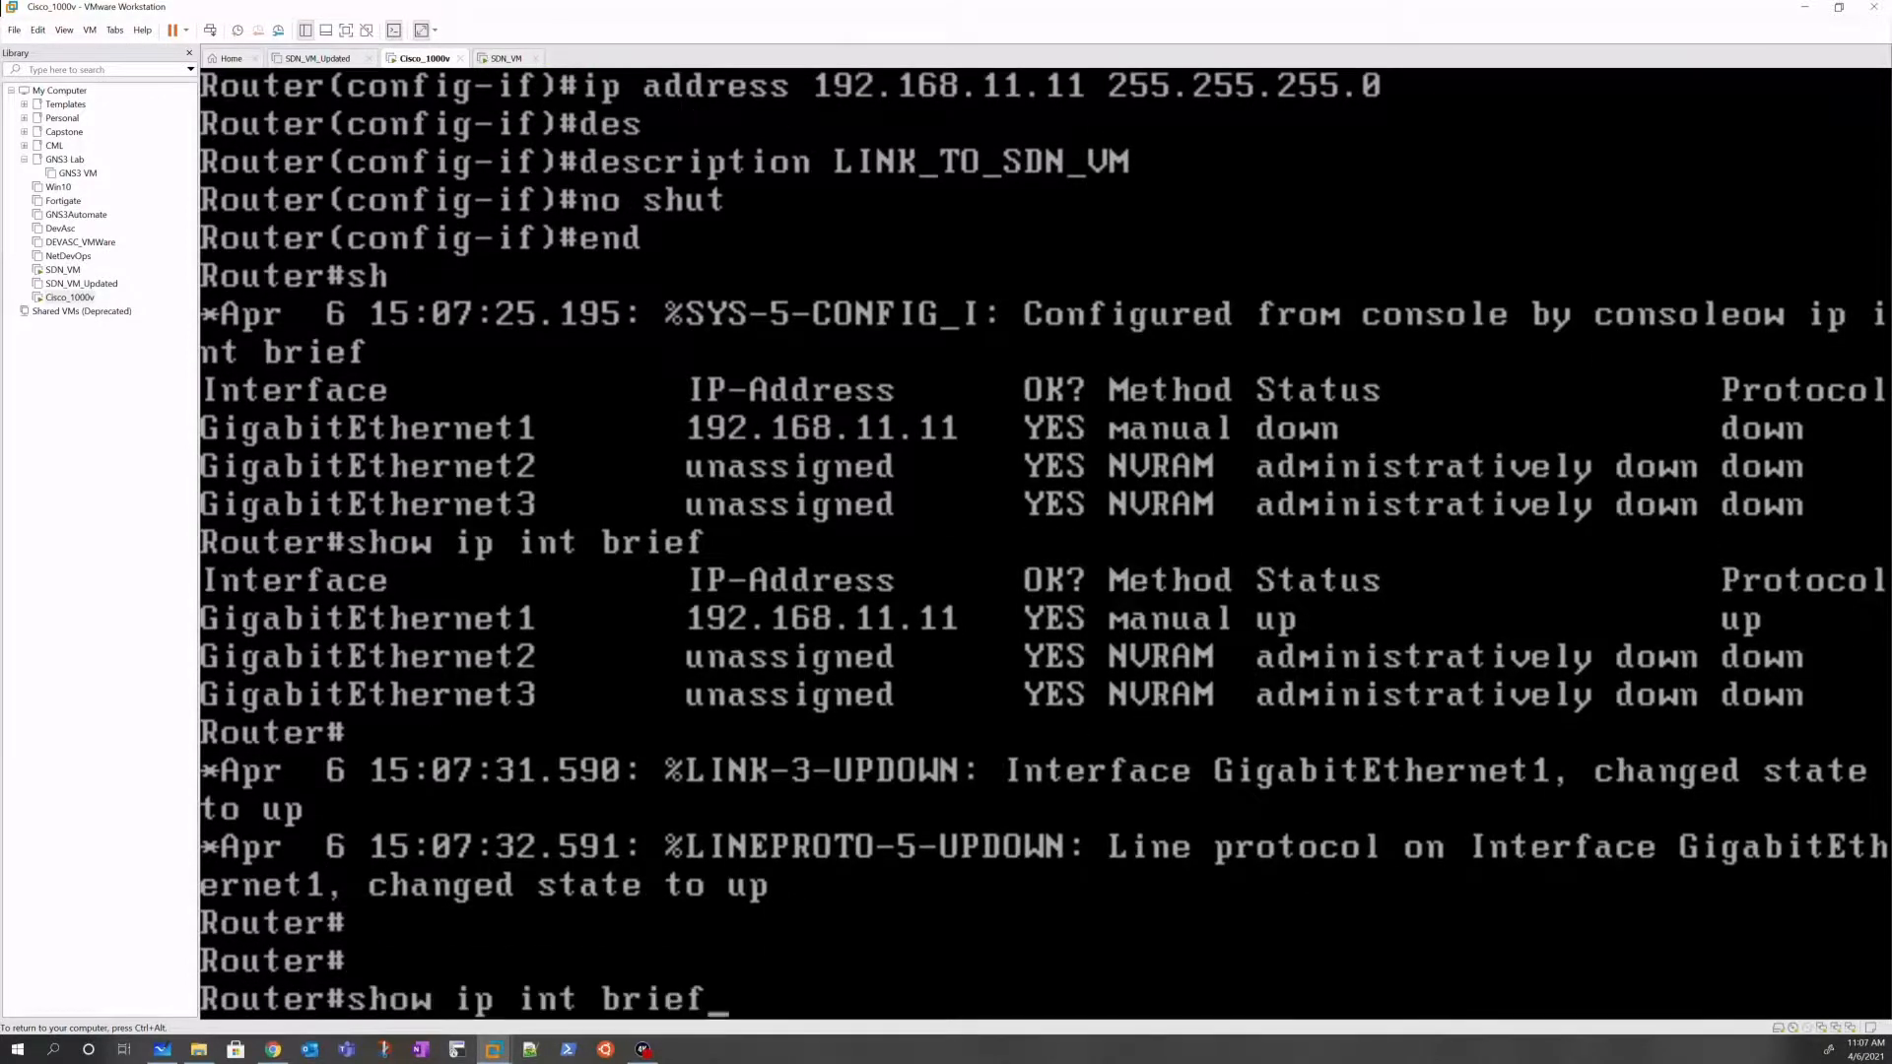
{"action": "key", "text": "Return"}
{"action": "key", "text": "Return"}
{"action": "key", "text": "Return"}
{"action": "key", "text": "Return"}
{"action": "key", "text": "Return"}
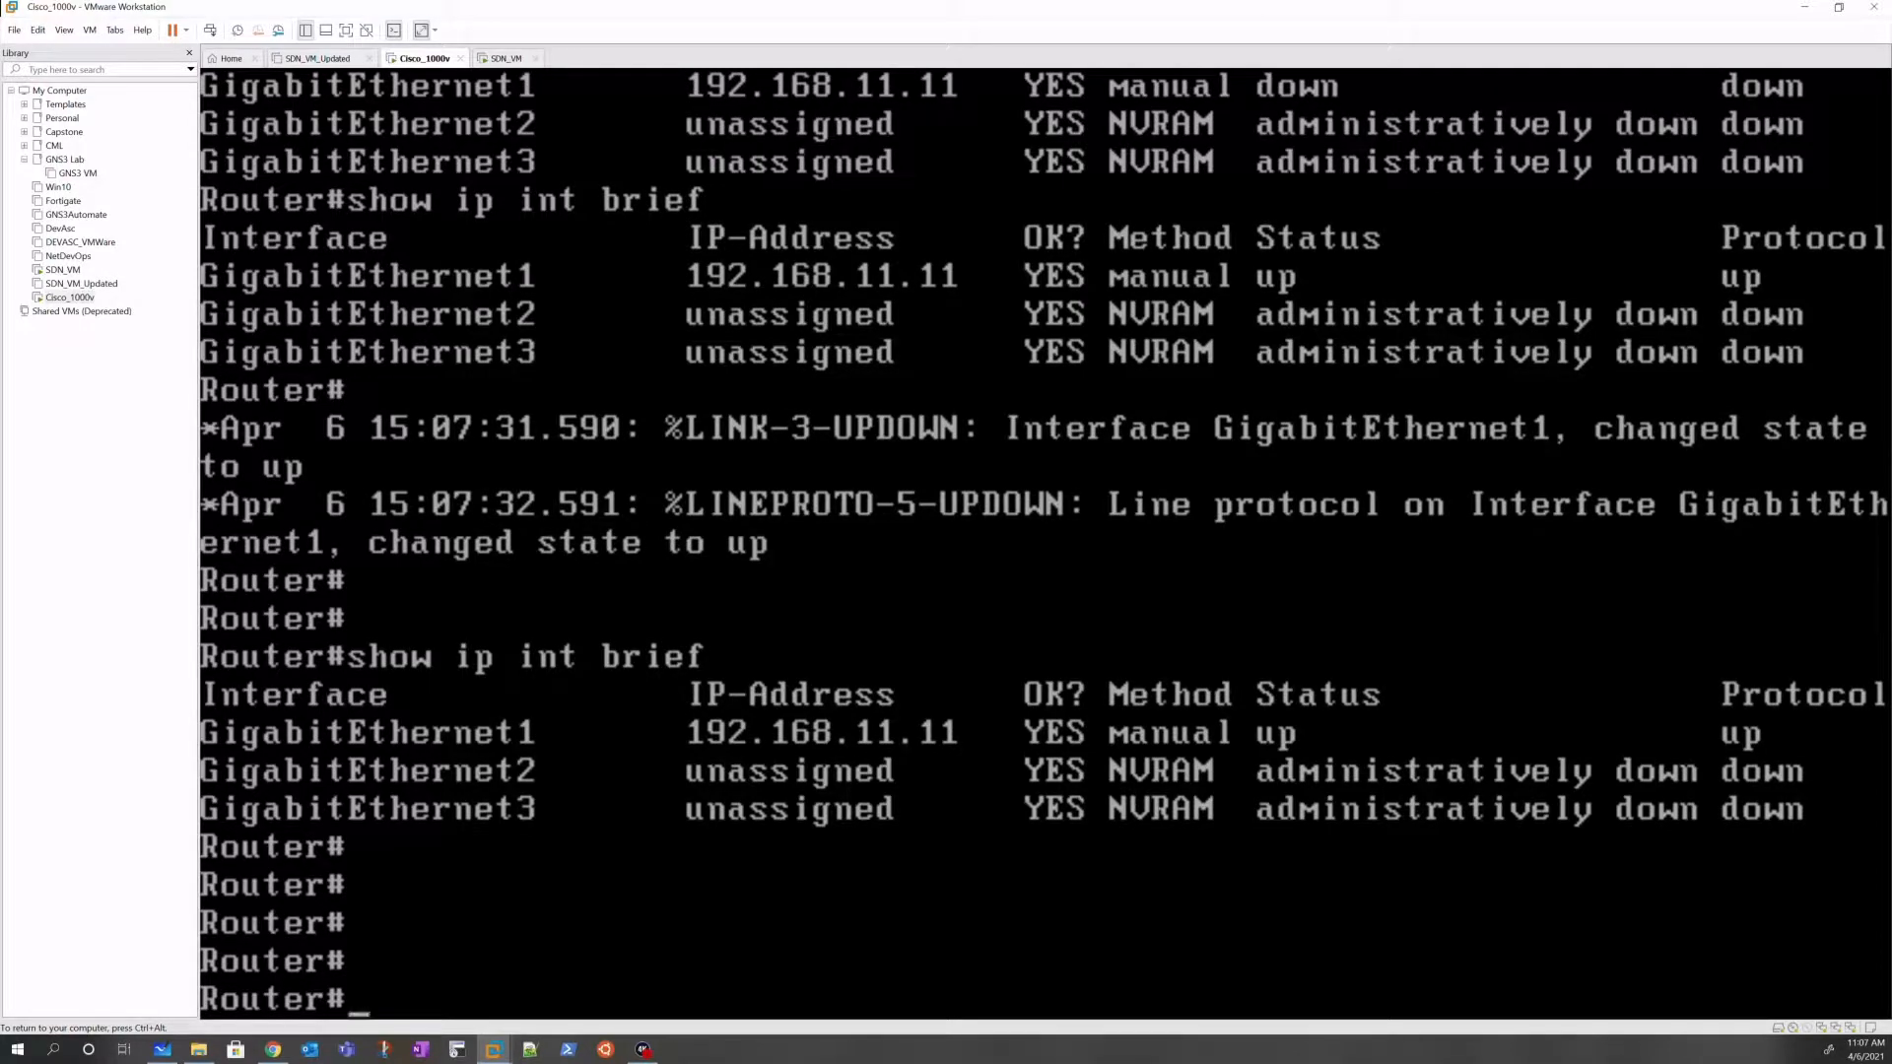
{"action": "key", "text": "ctrl+alt"}
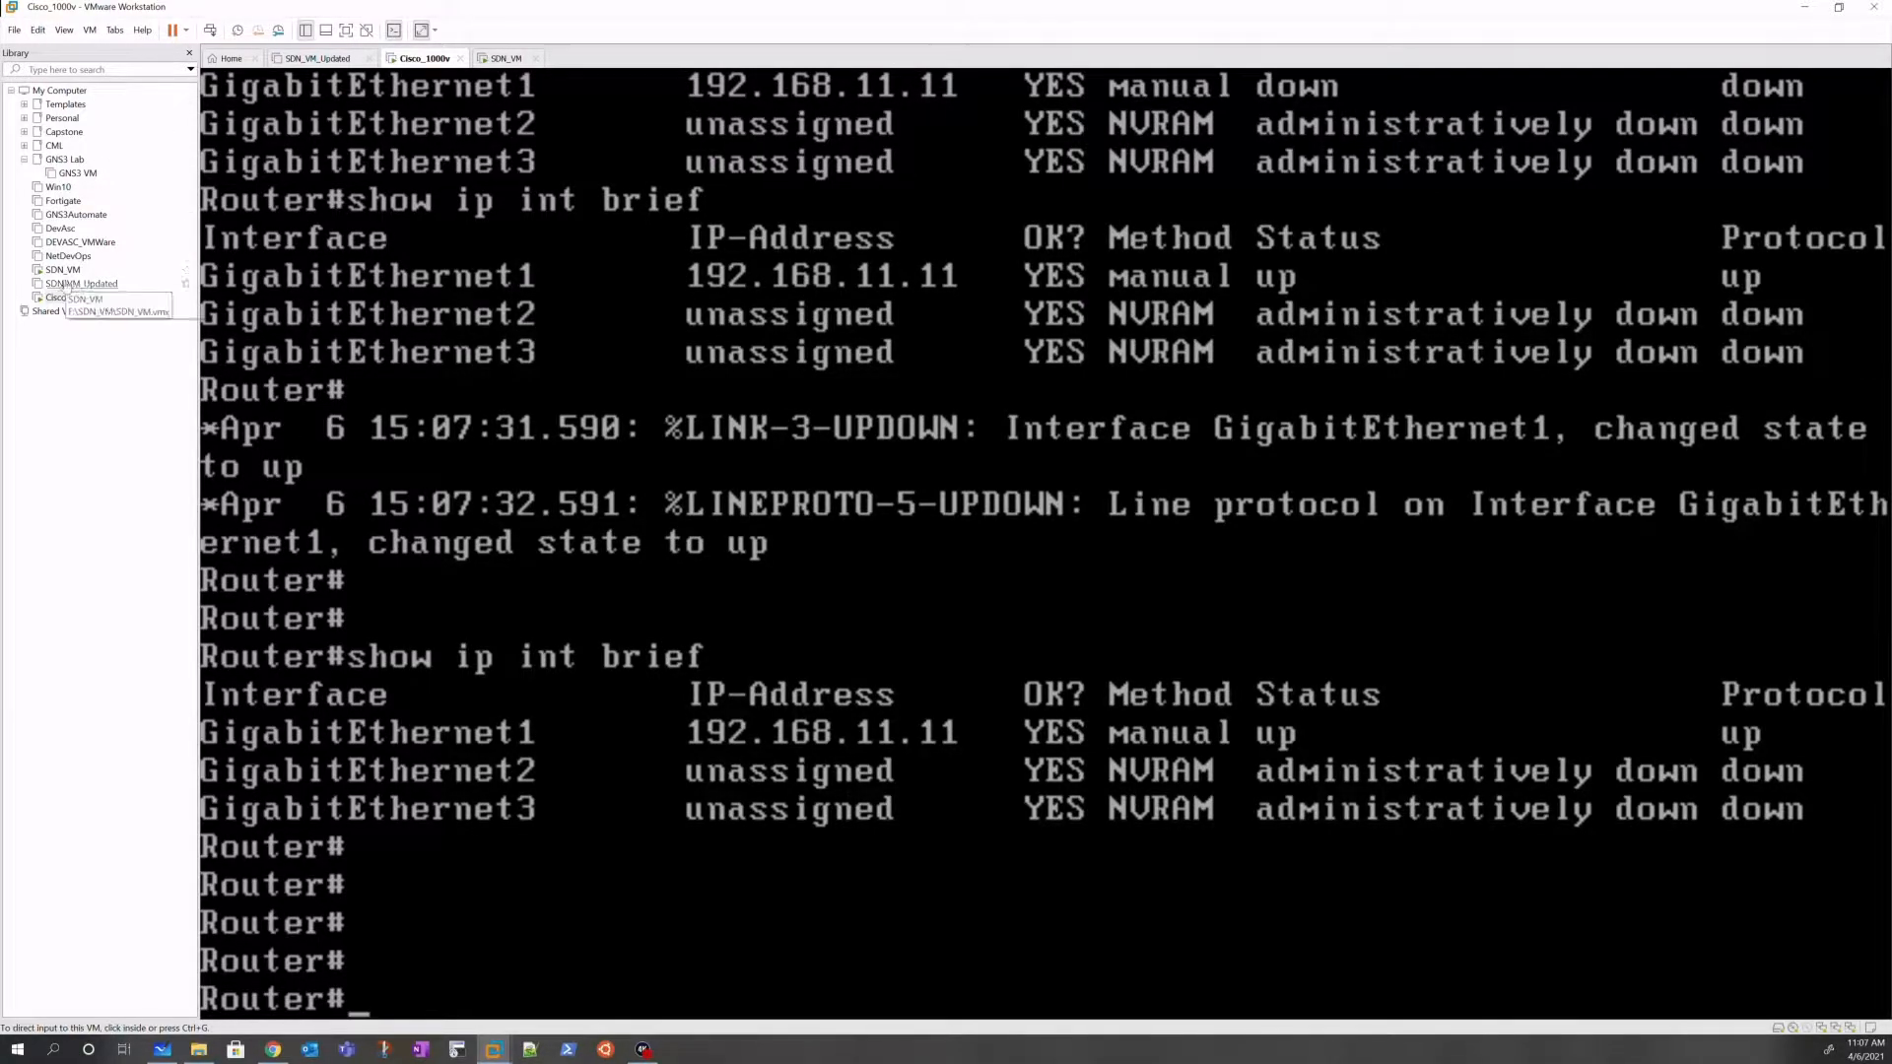
Step: From the SDN_VM terminal, ping 192.168.11.11 for 3 replies with 0% loss, then return to the router
{"action": "left_click", "coordinate": [62, 269]}
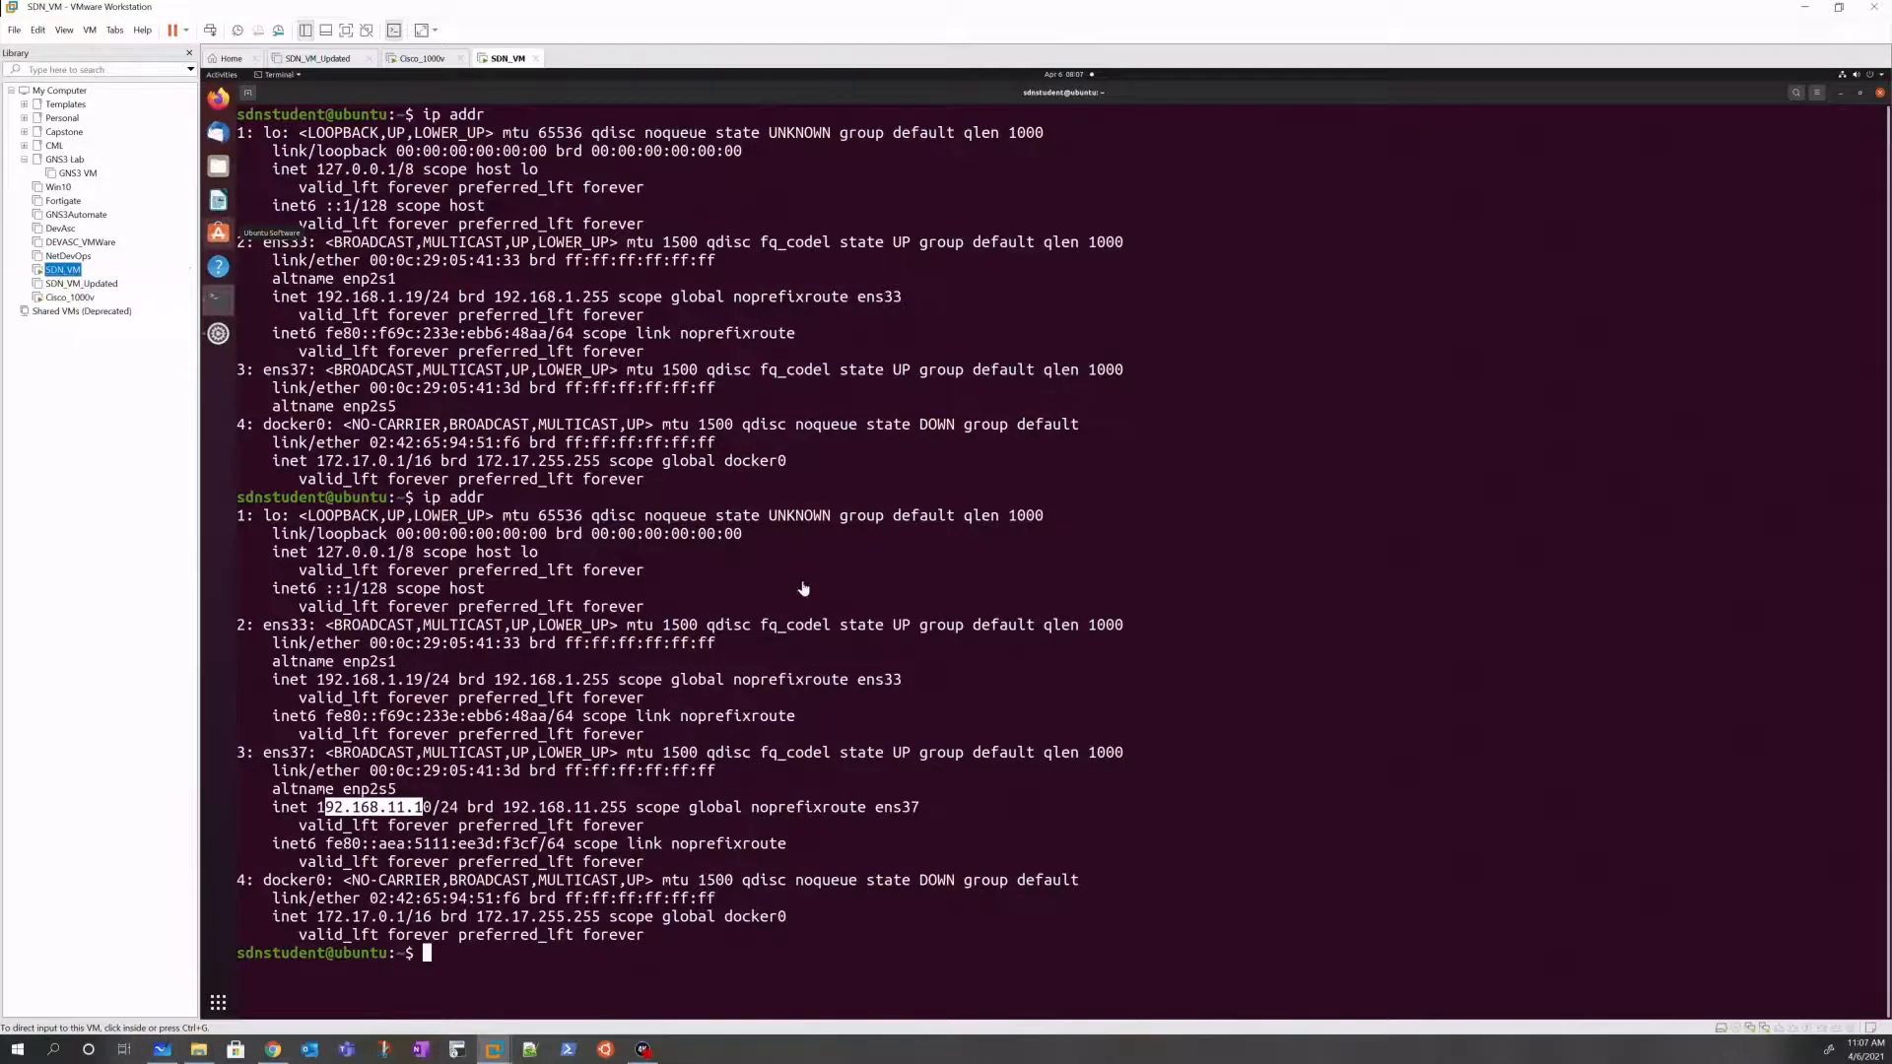
{"action": "key", "text": "p"}
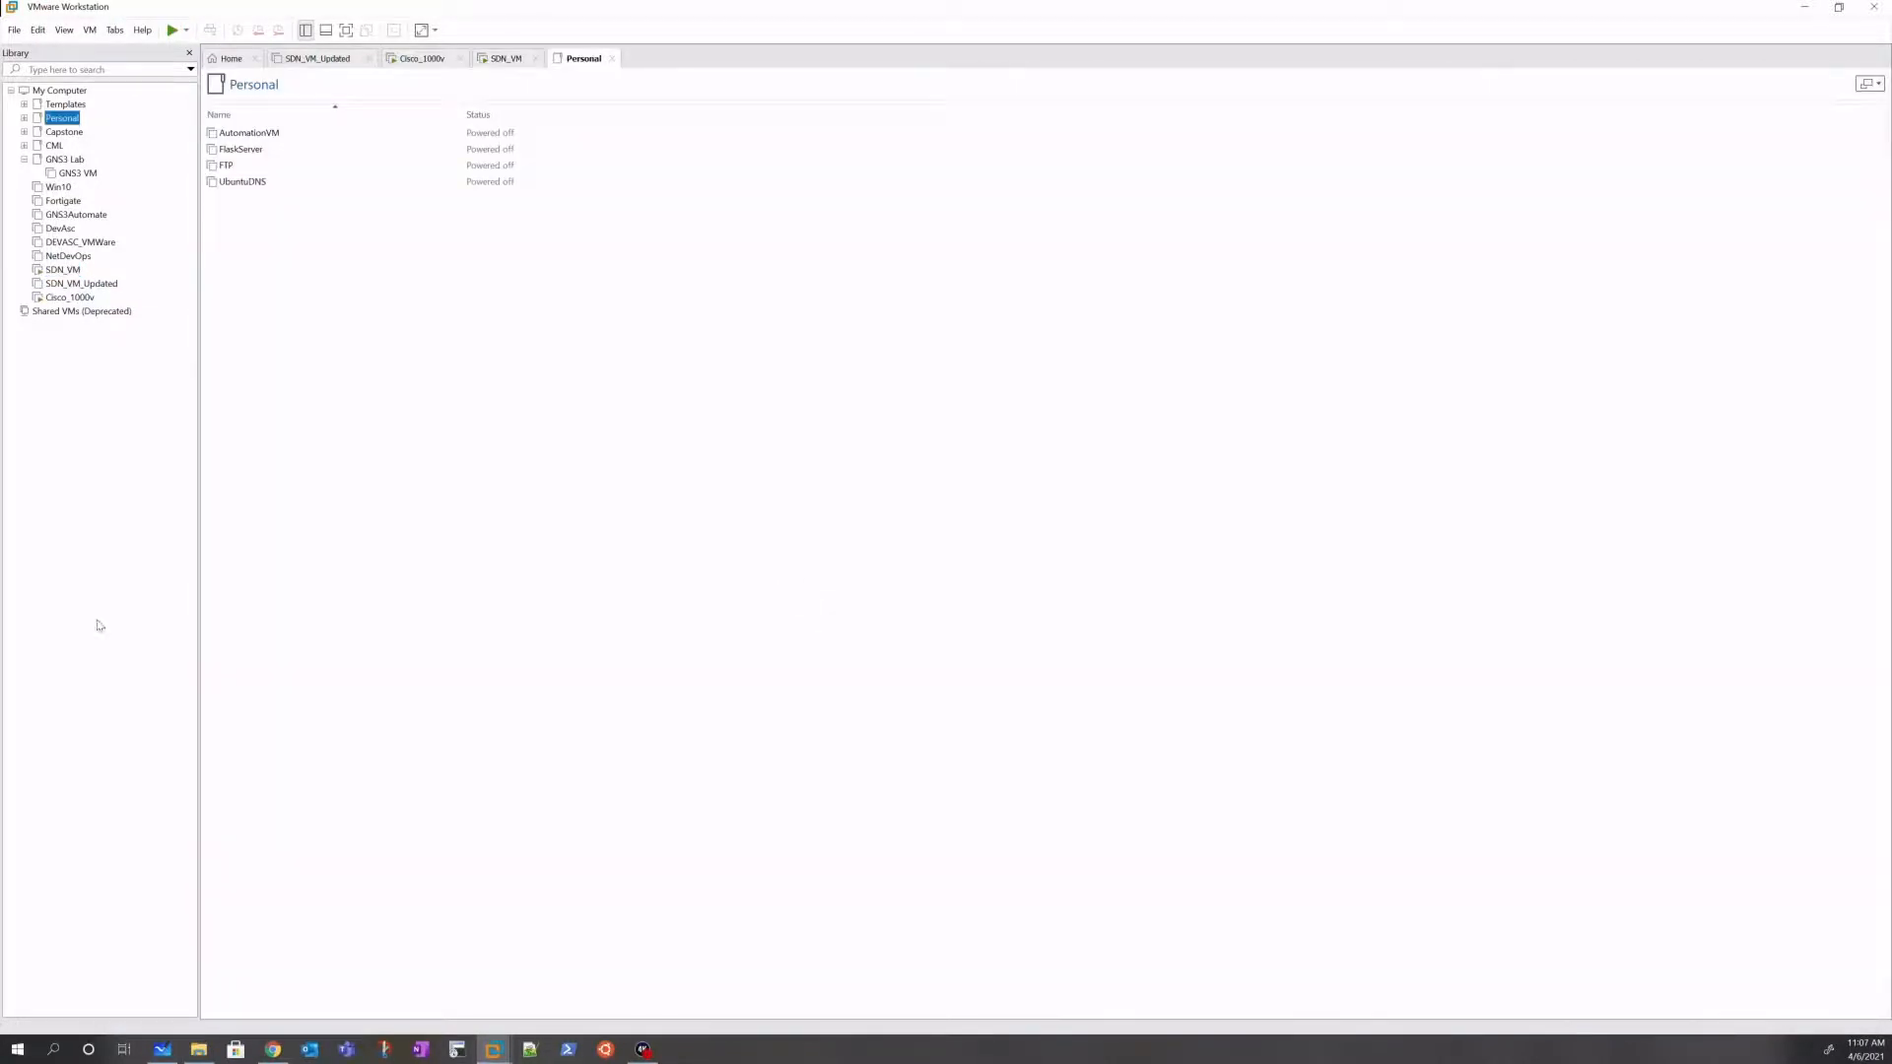
{"action": "left_click", "coordinate": [406, 60]}
{"action": "left_click", "coordinate": [506, 58]}
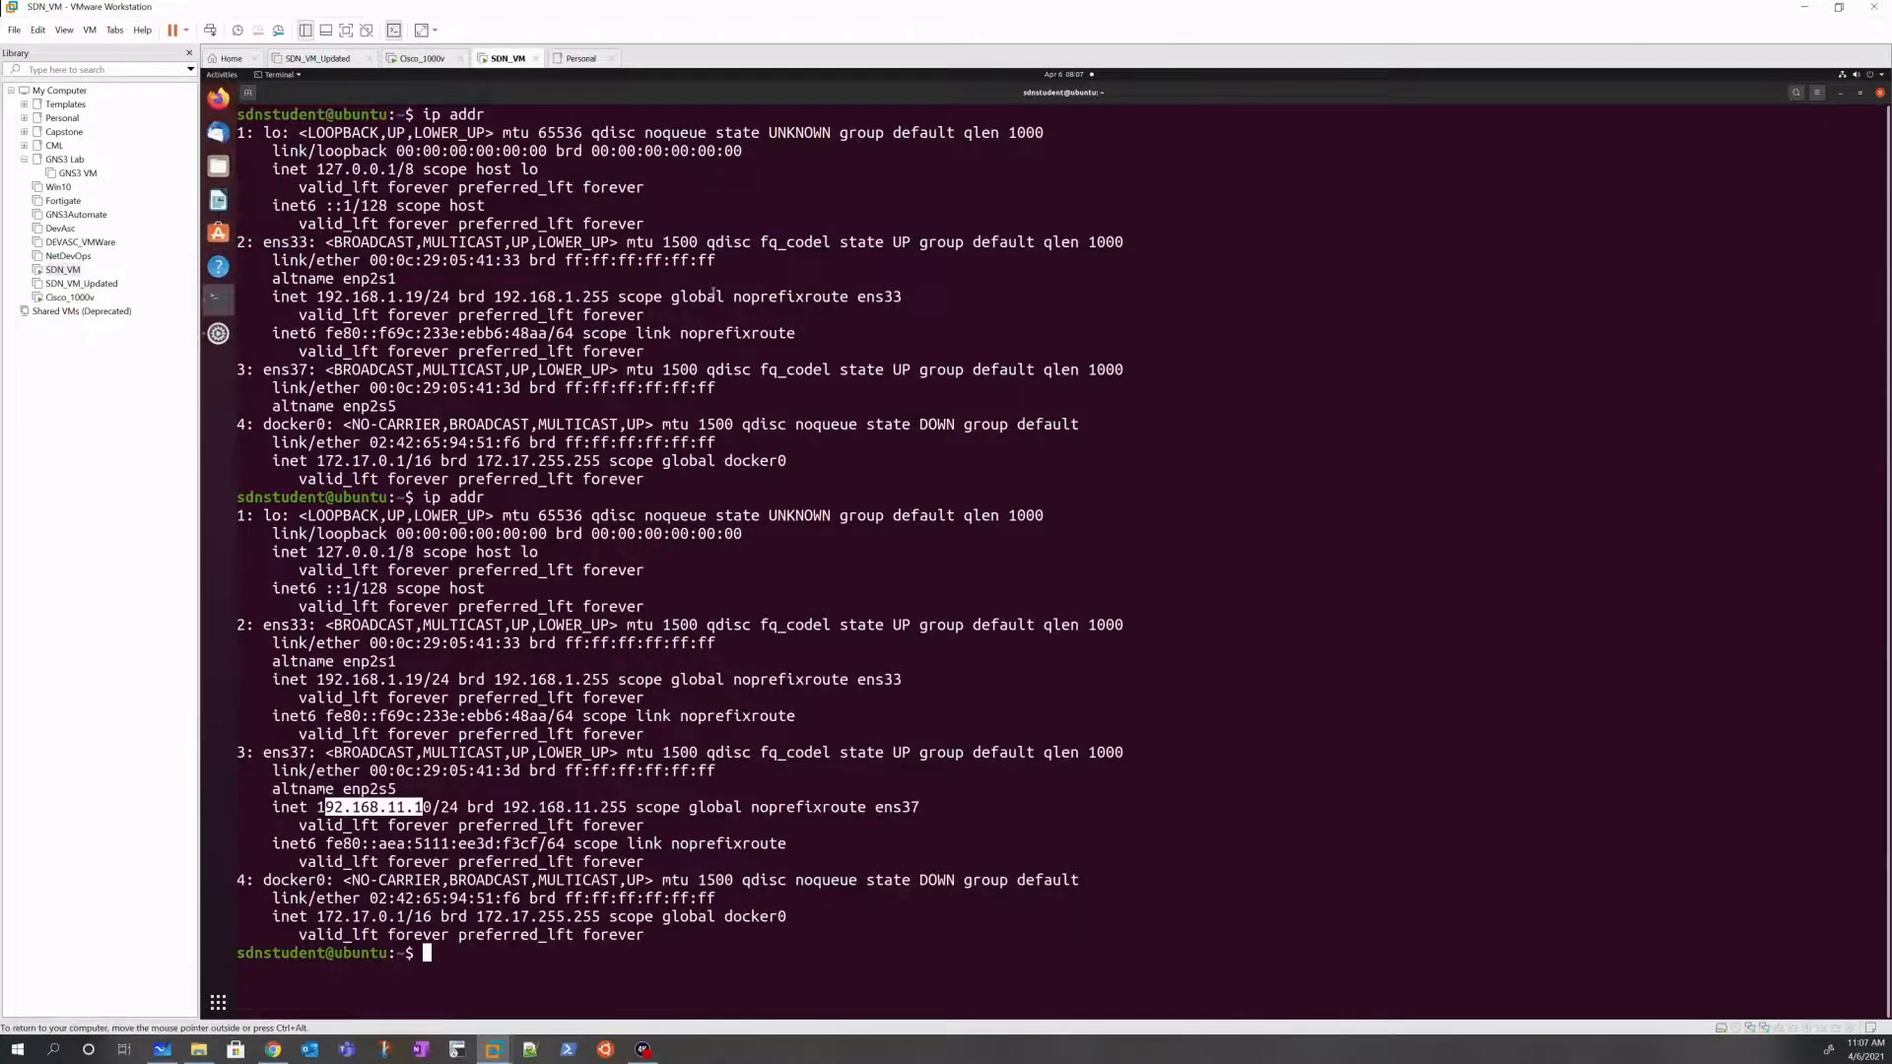
{"action": "key", "text": "Return"}
{"action": "key", "text": "Return"}
{"action": "key", "text": "Return"}
{"action": "key", "text": "Return"}
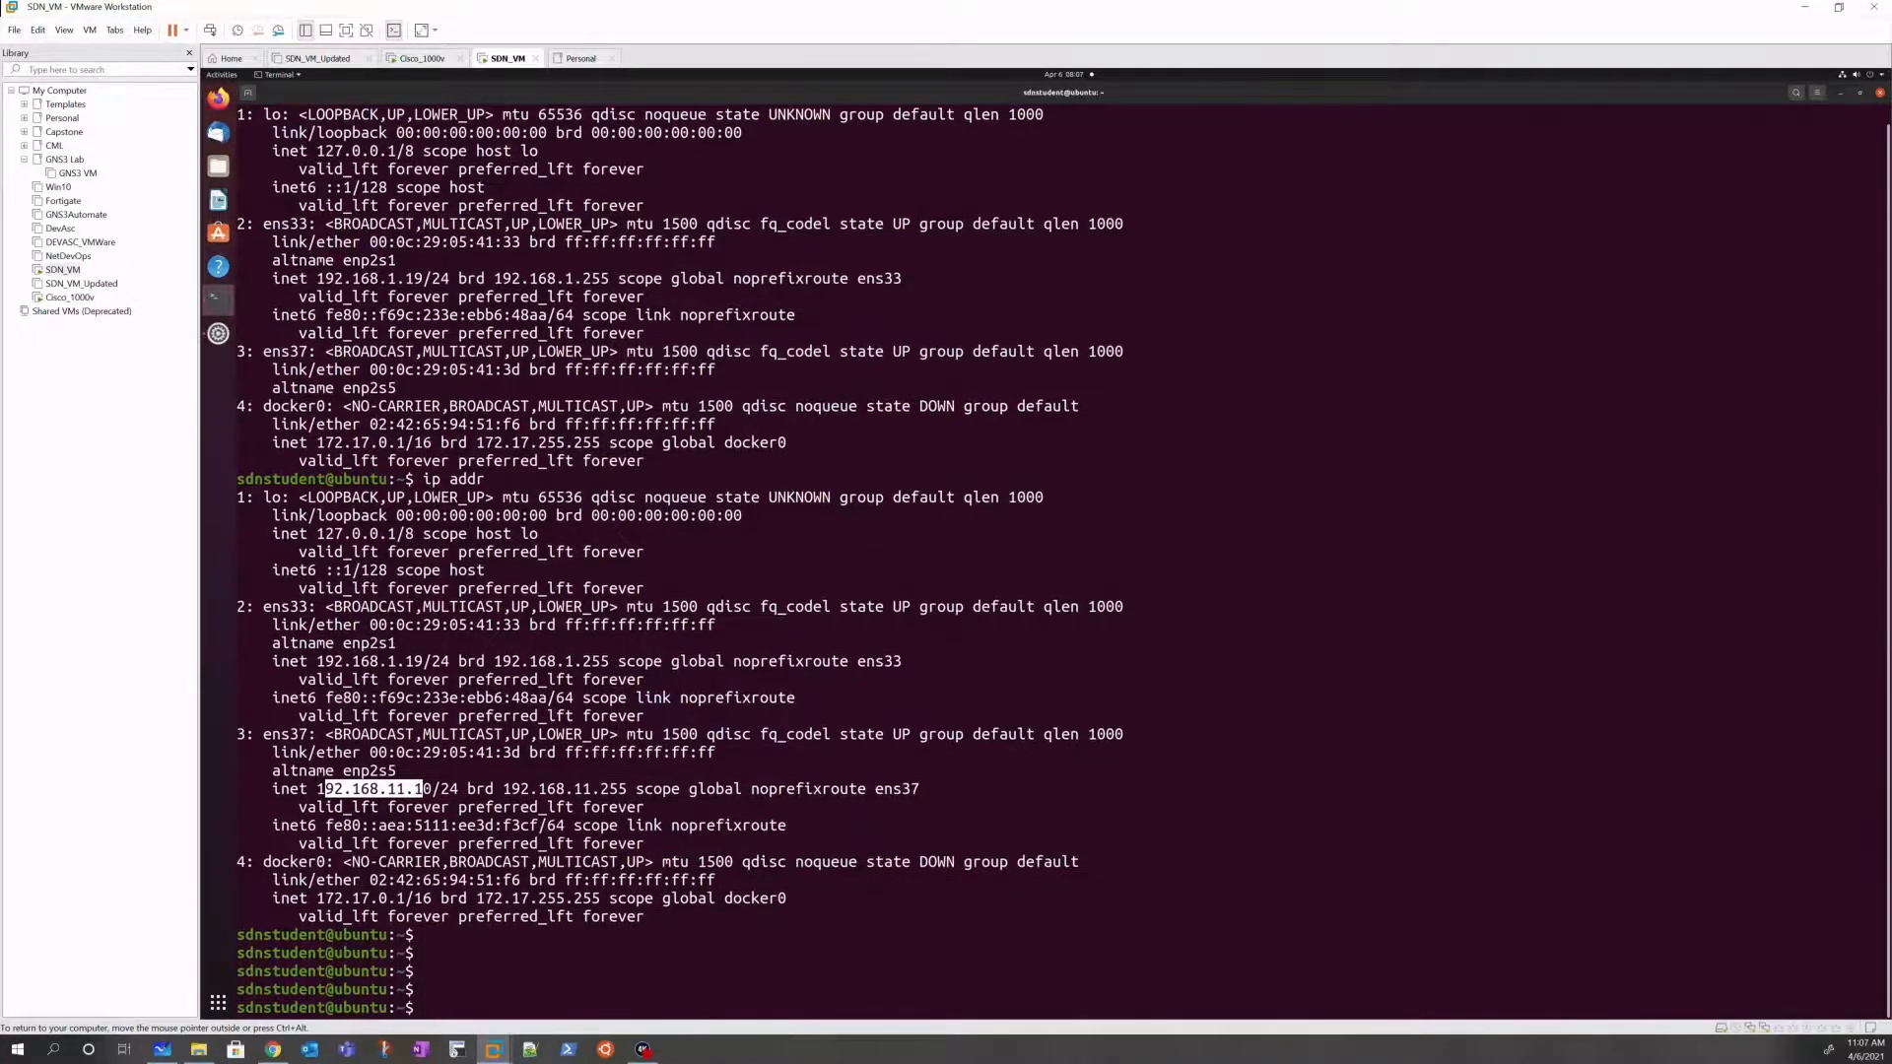
{"action": "type", "text": "ping 192.168.11.11"}
{"action": "key", "text": "Return"}
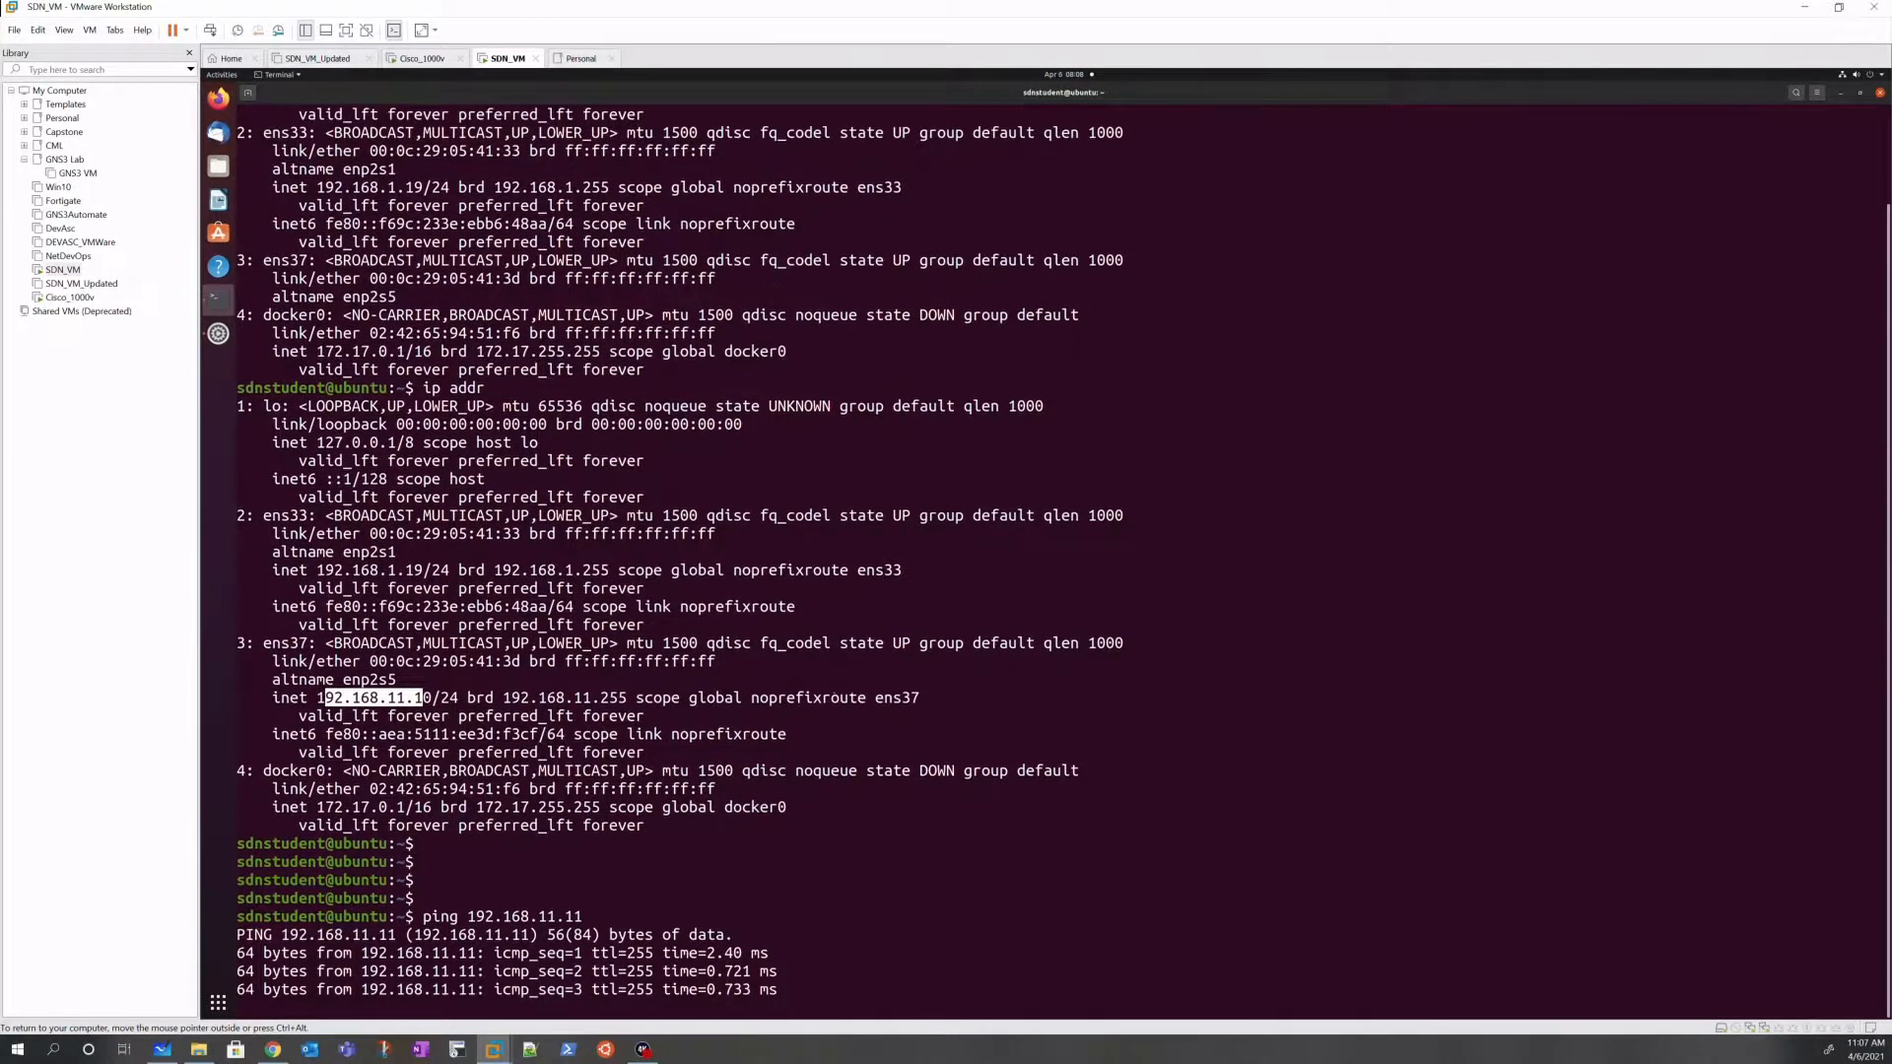
{"action": "key", "text": "ctrl+c"}
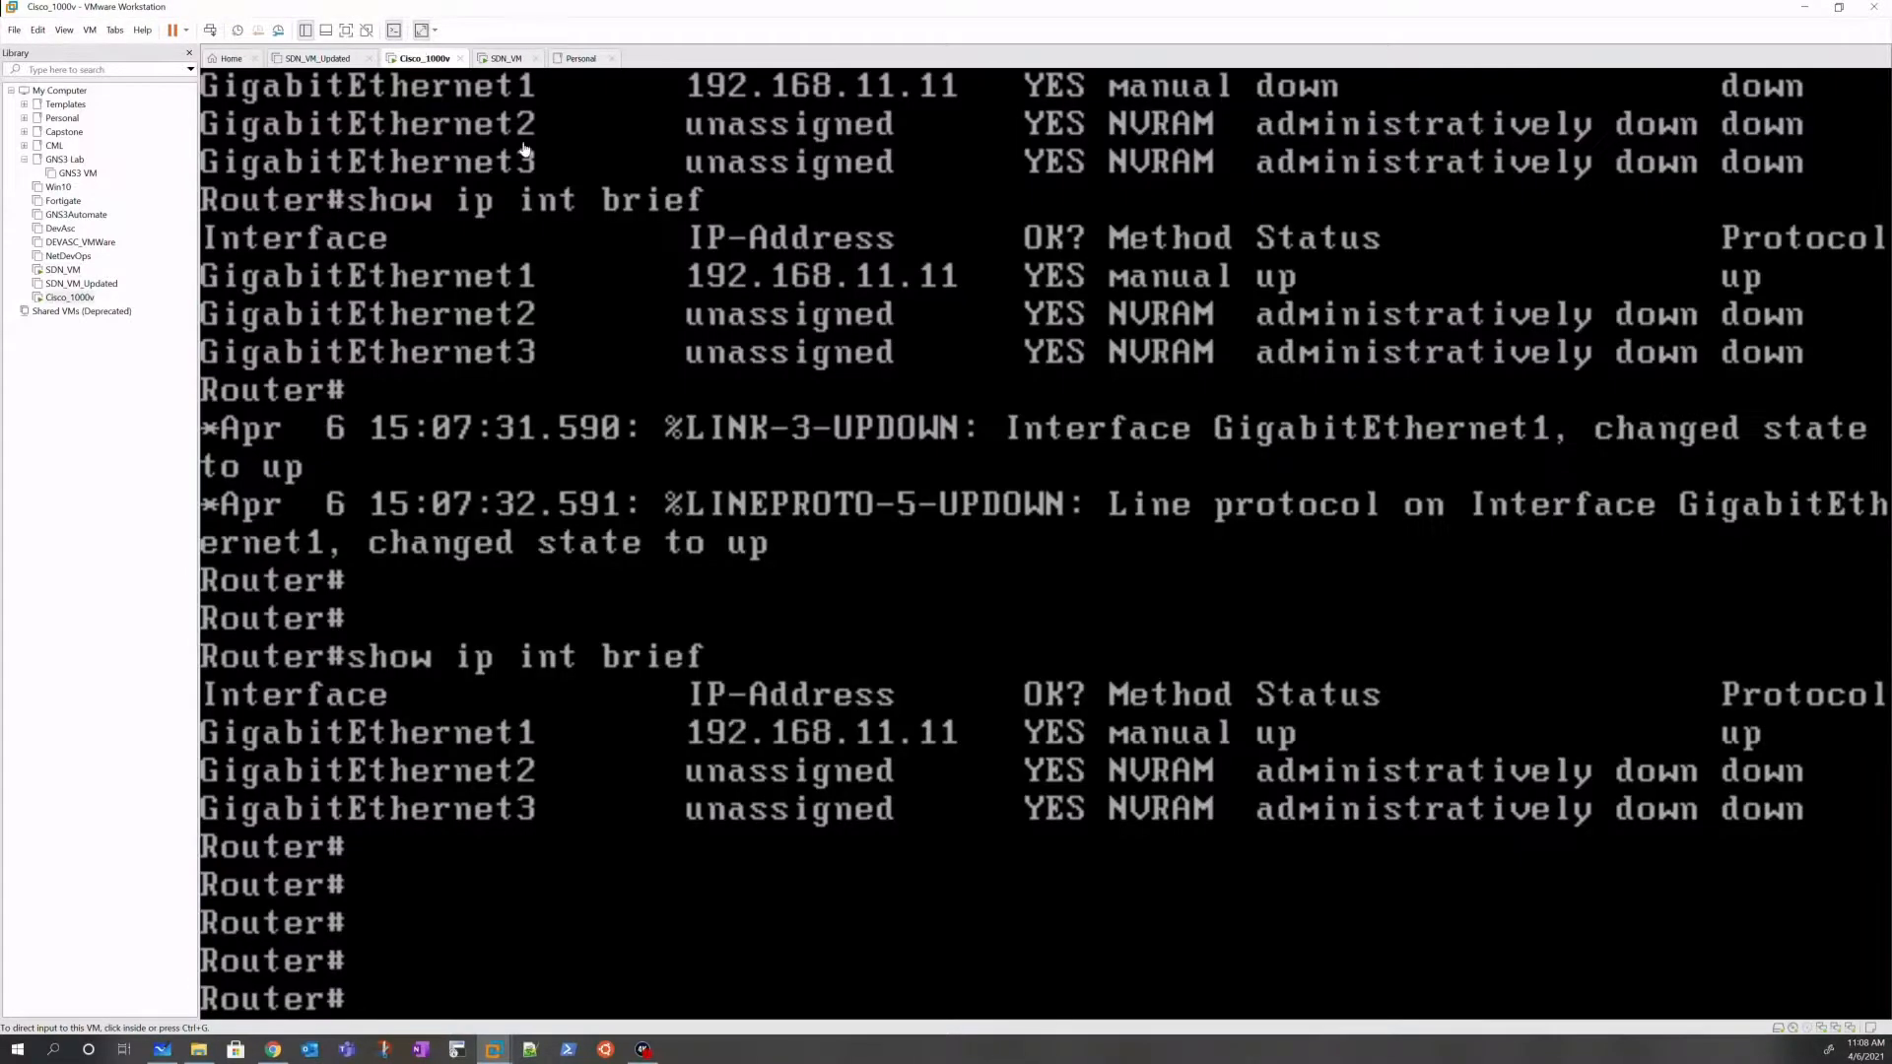
{"action": "left_click", "coordinate": [424, 58]}
Step: From the router console, ping 192.168.11.10 and get 5/5 replies
{"action": "left_click", "coordinate": [779, 424]}
{"action": "type", "text": "ping 192.16"}
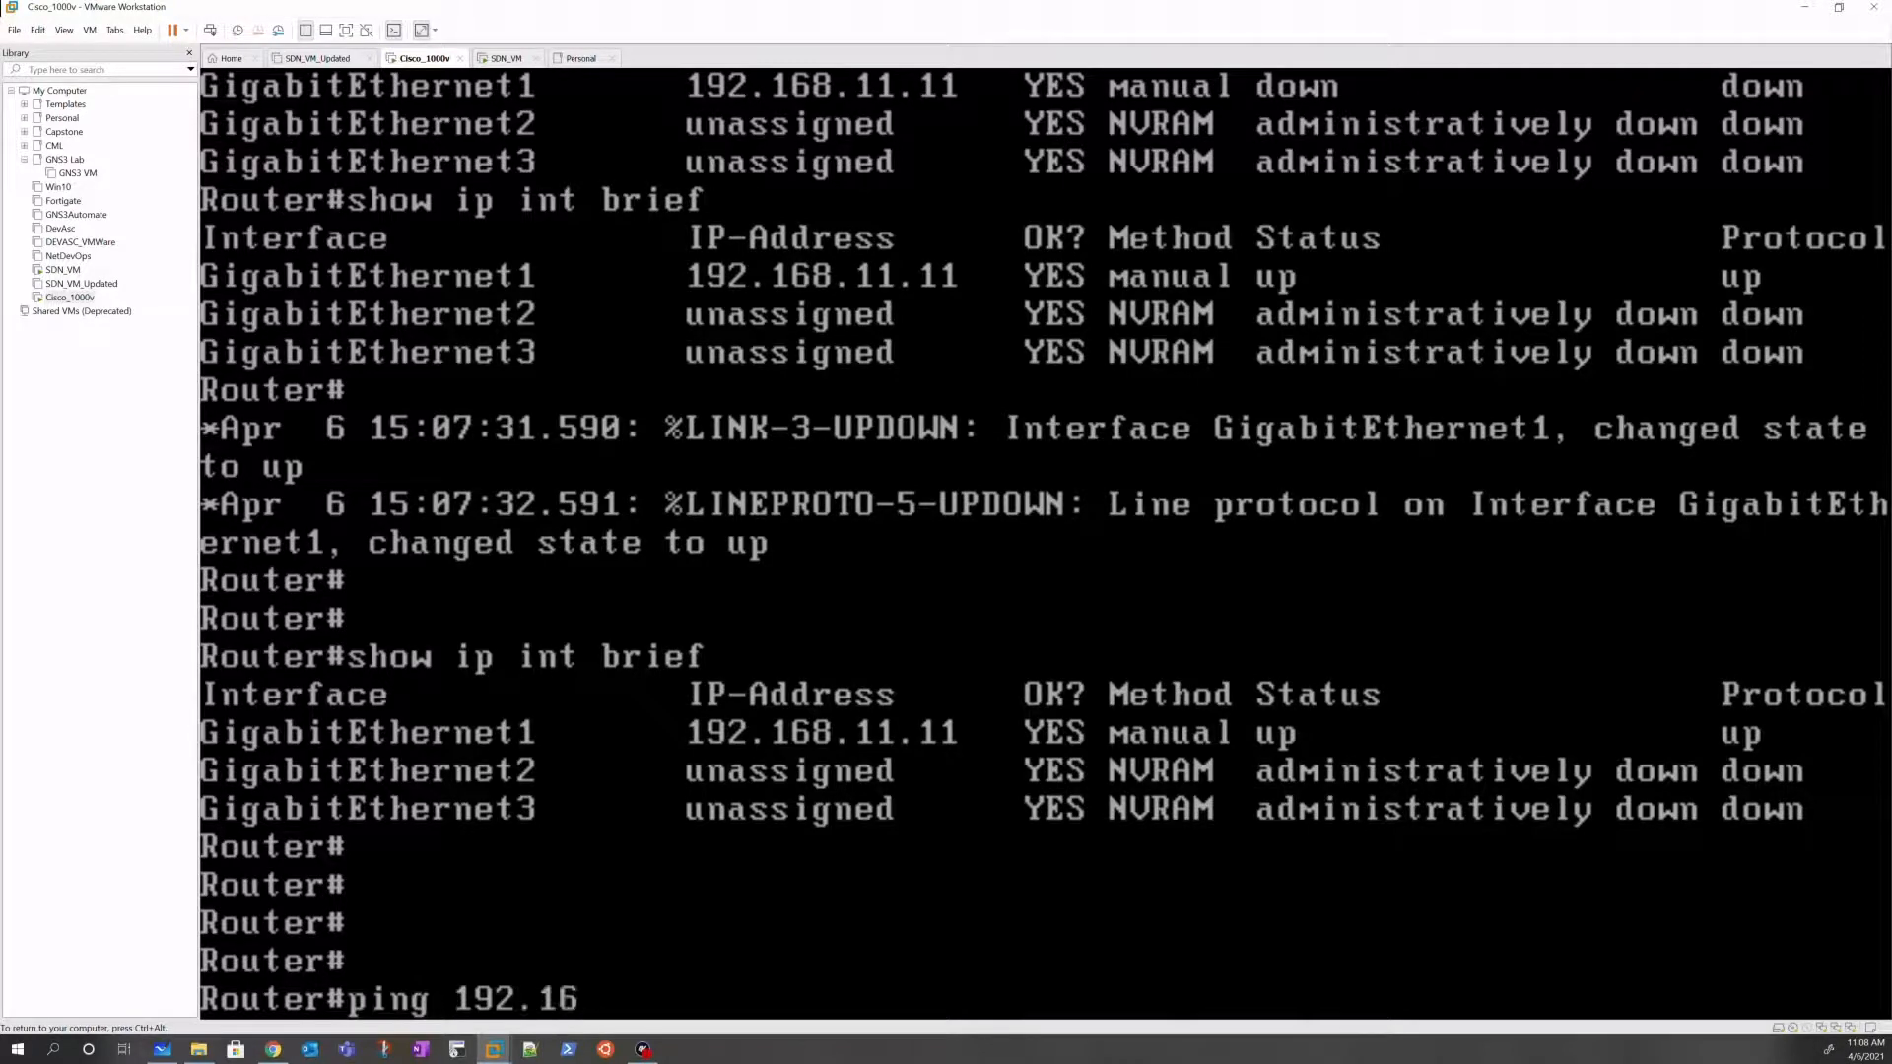
{"action": "type", "text": "8.11.10"}
{"action": "key", "text": "Return"}
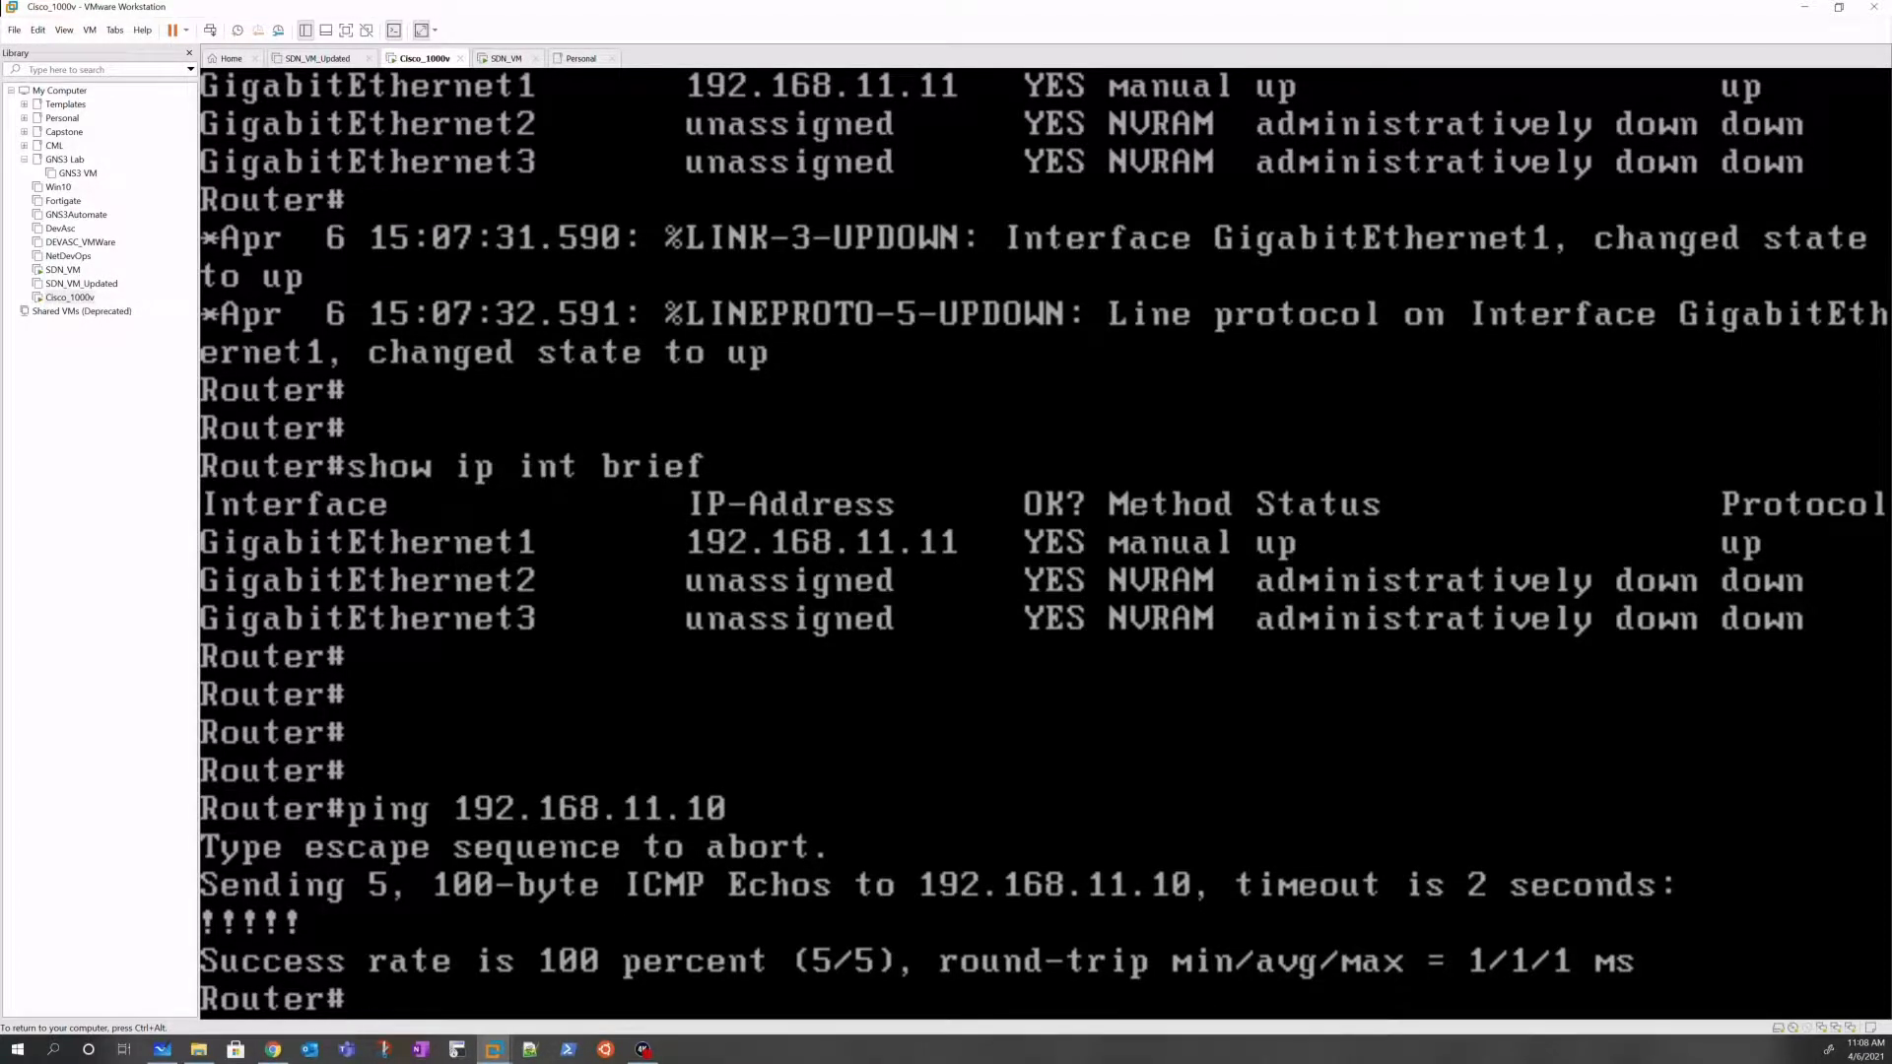
Step: Enter global configuration mode on the router with conf t
{"action": "type", "text": "conf t"}
{"action": "key", "text": "Return"}
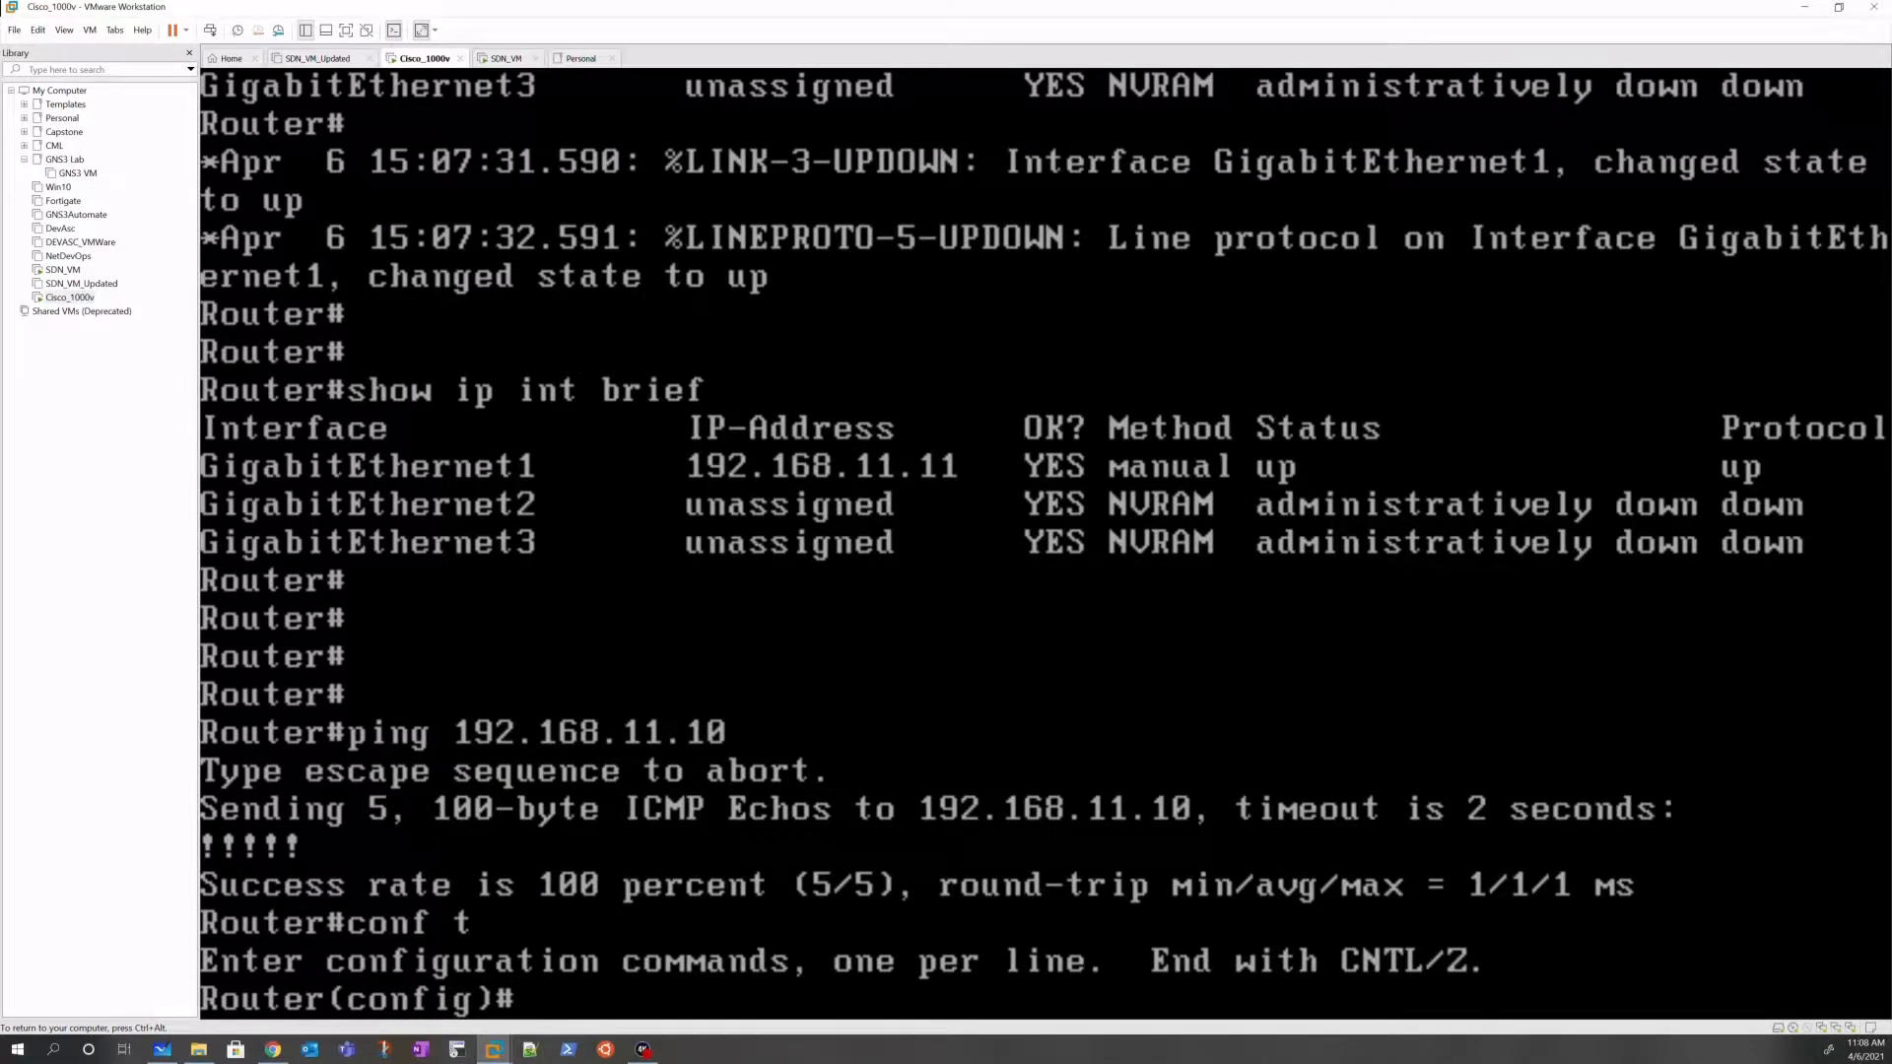
Step: Create a local user with privilege 15 and a secret password
{"action": "type", "text": "user?"}
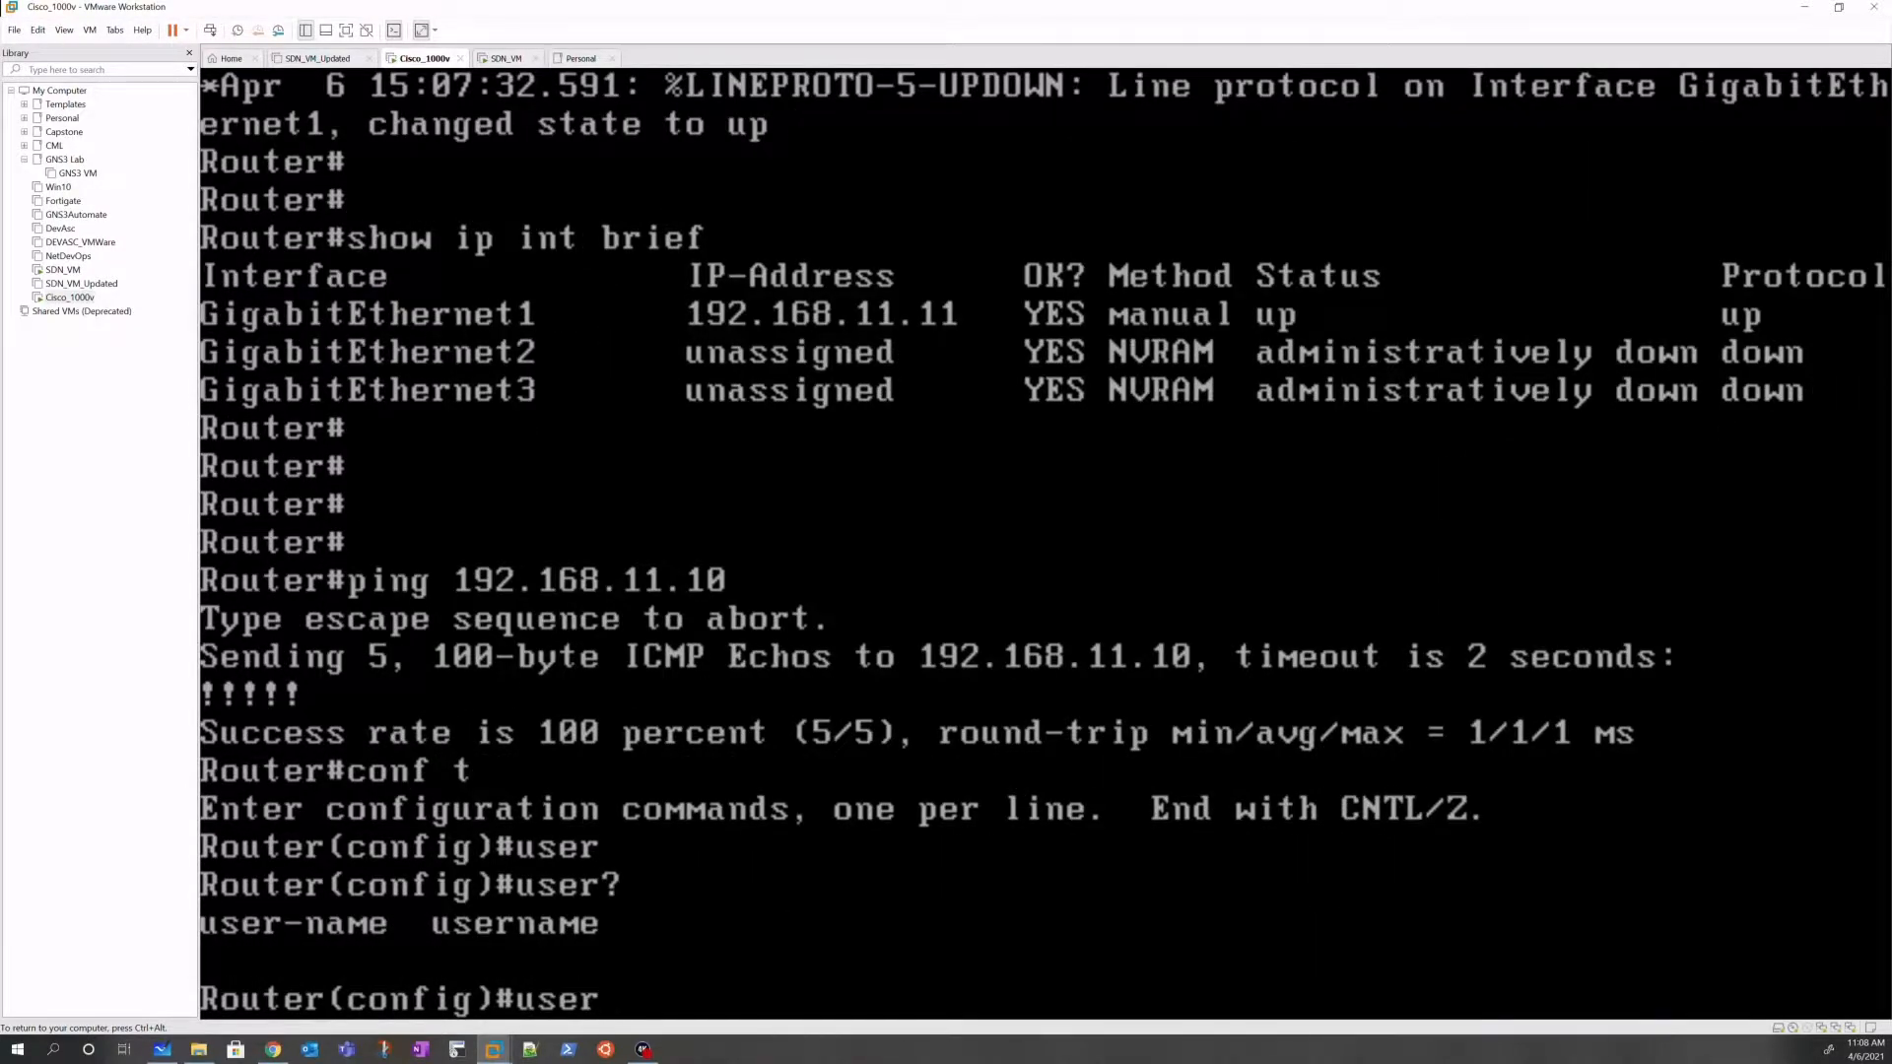
{"action": "type", "text": "n"}
{"action": "key", "text": "Tab"}
{"action": "type", "text": "?"}
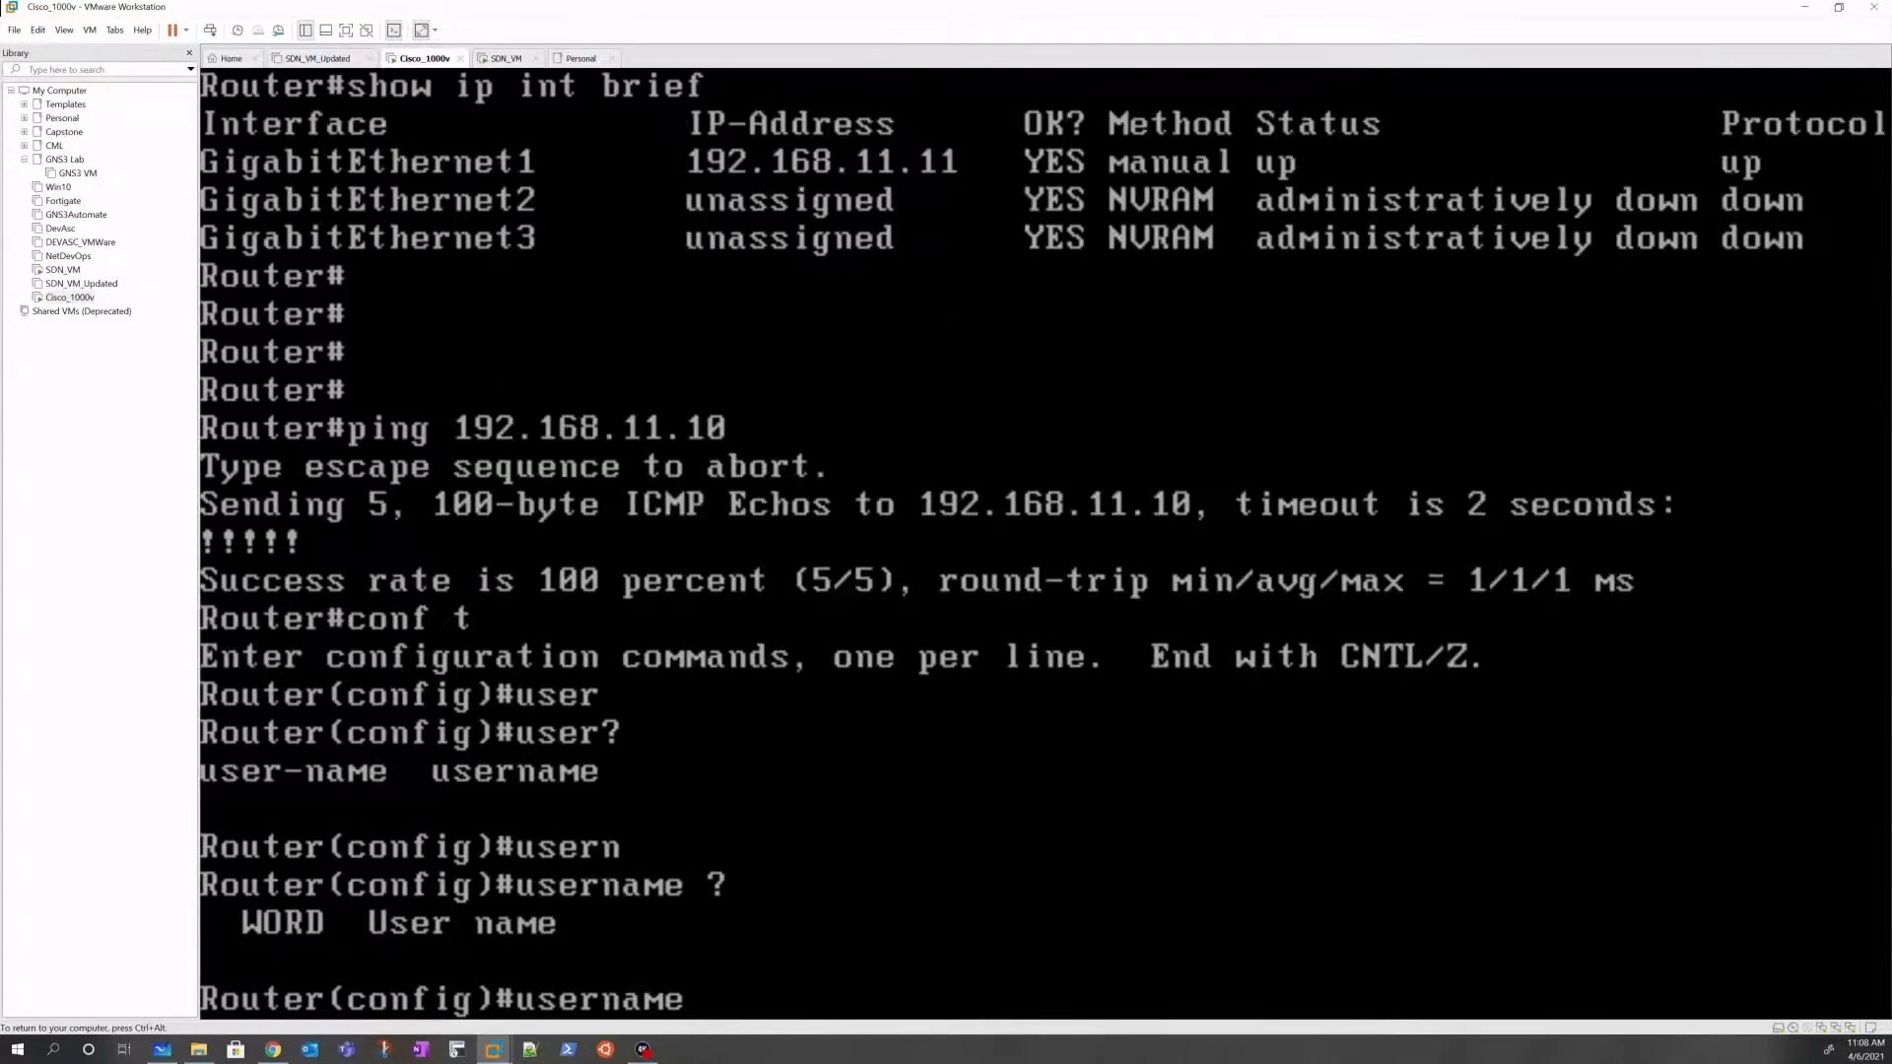
{"action": "type", "text": "sdnstud"}
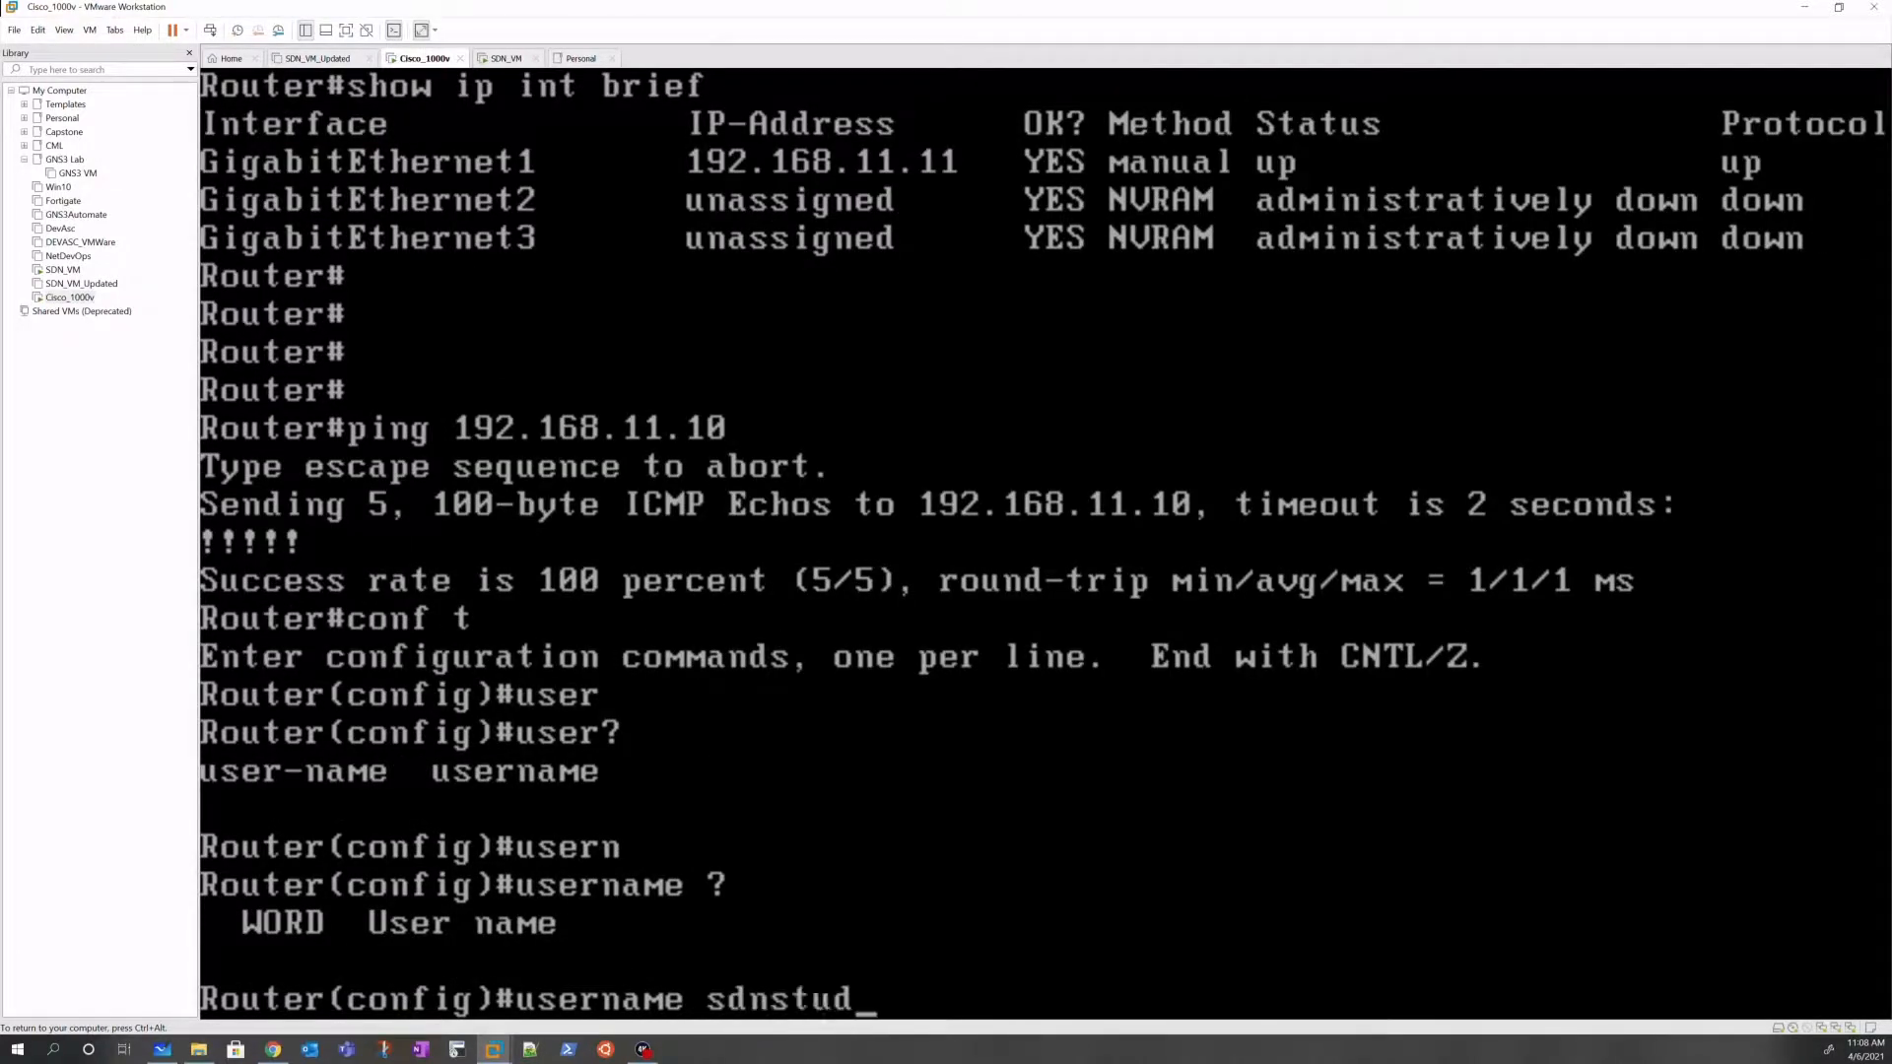
{"action": "type", "text": "ent ?"}
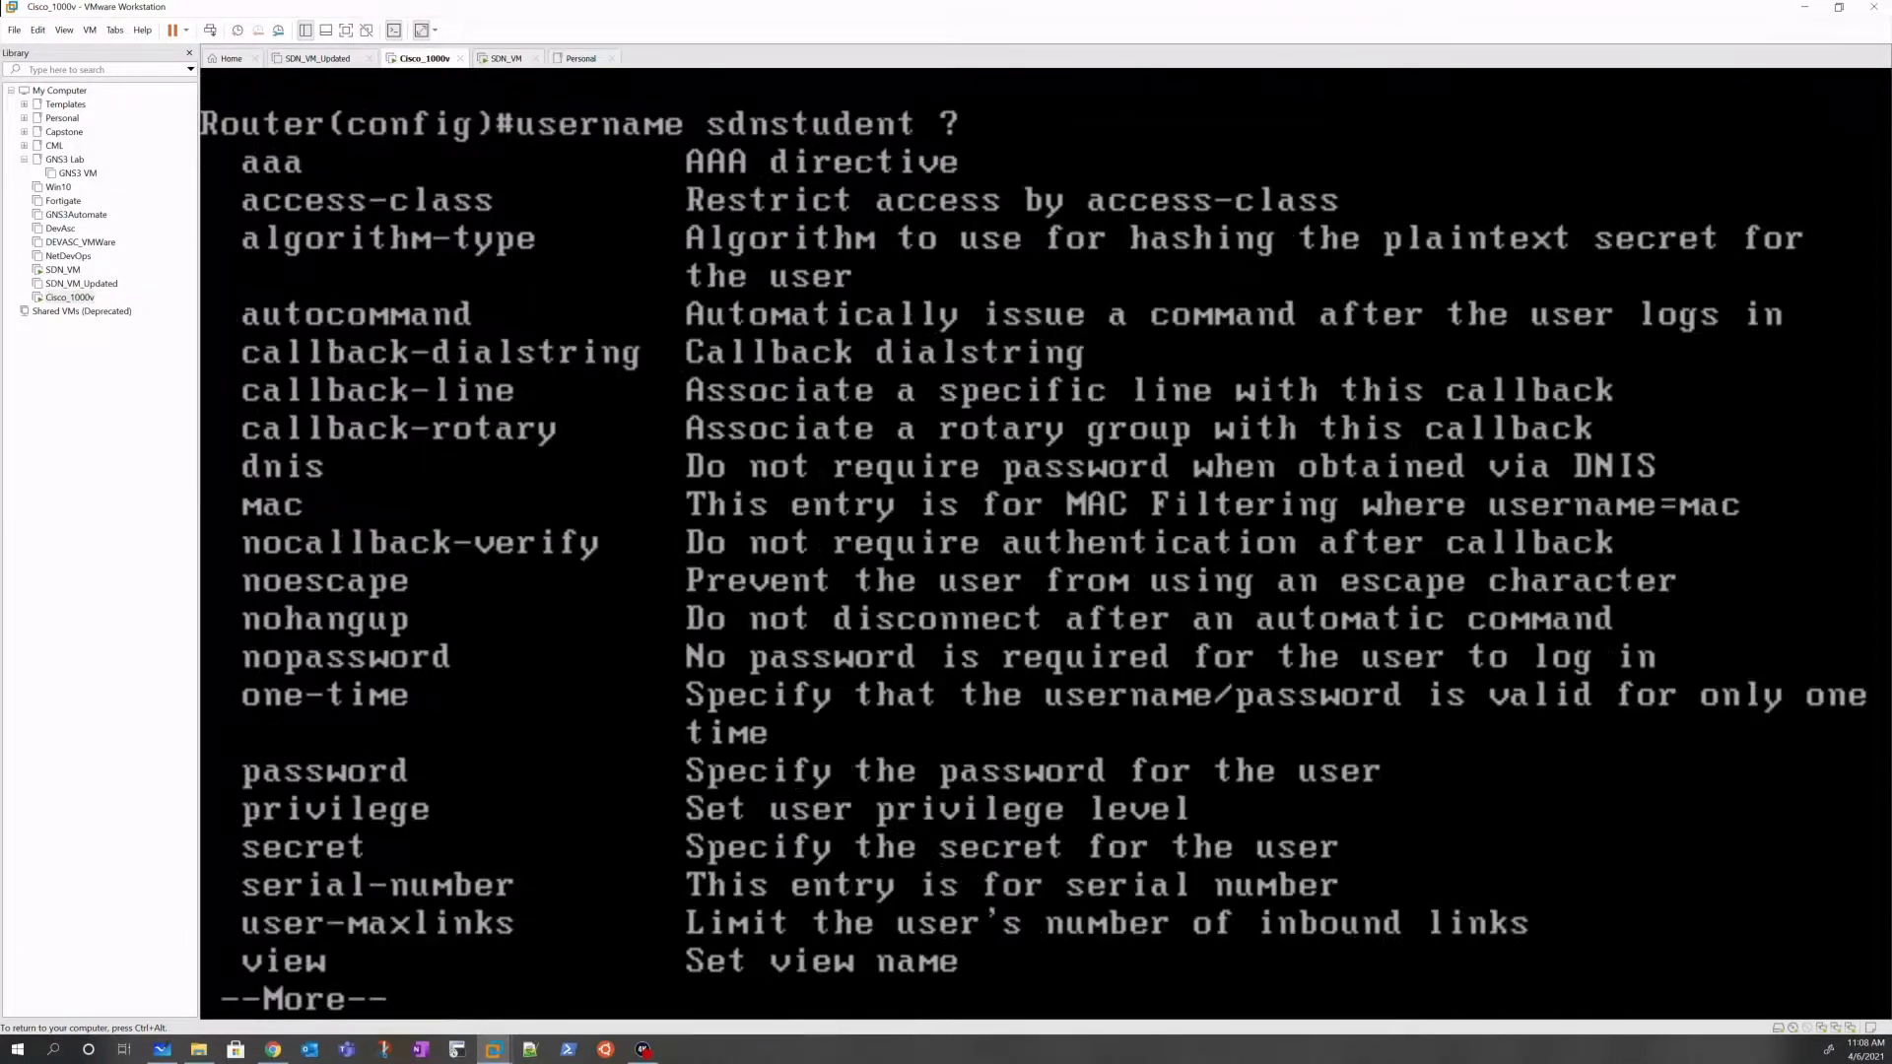
{"action": "key", "text": "space"}
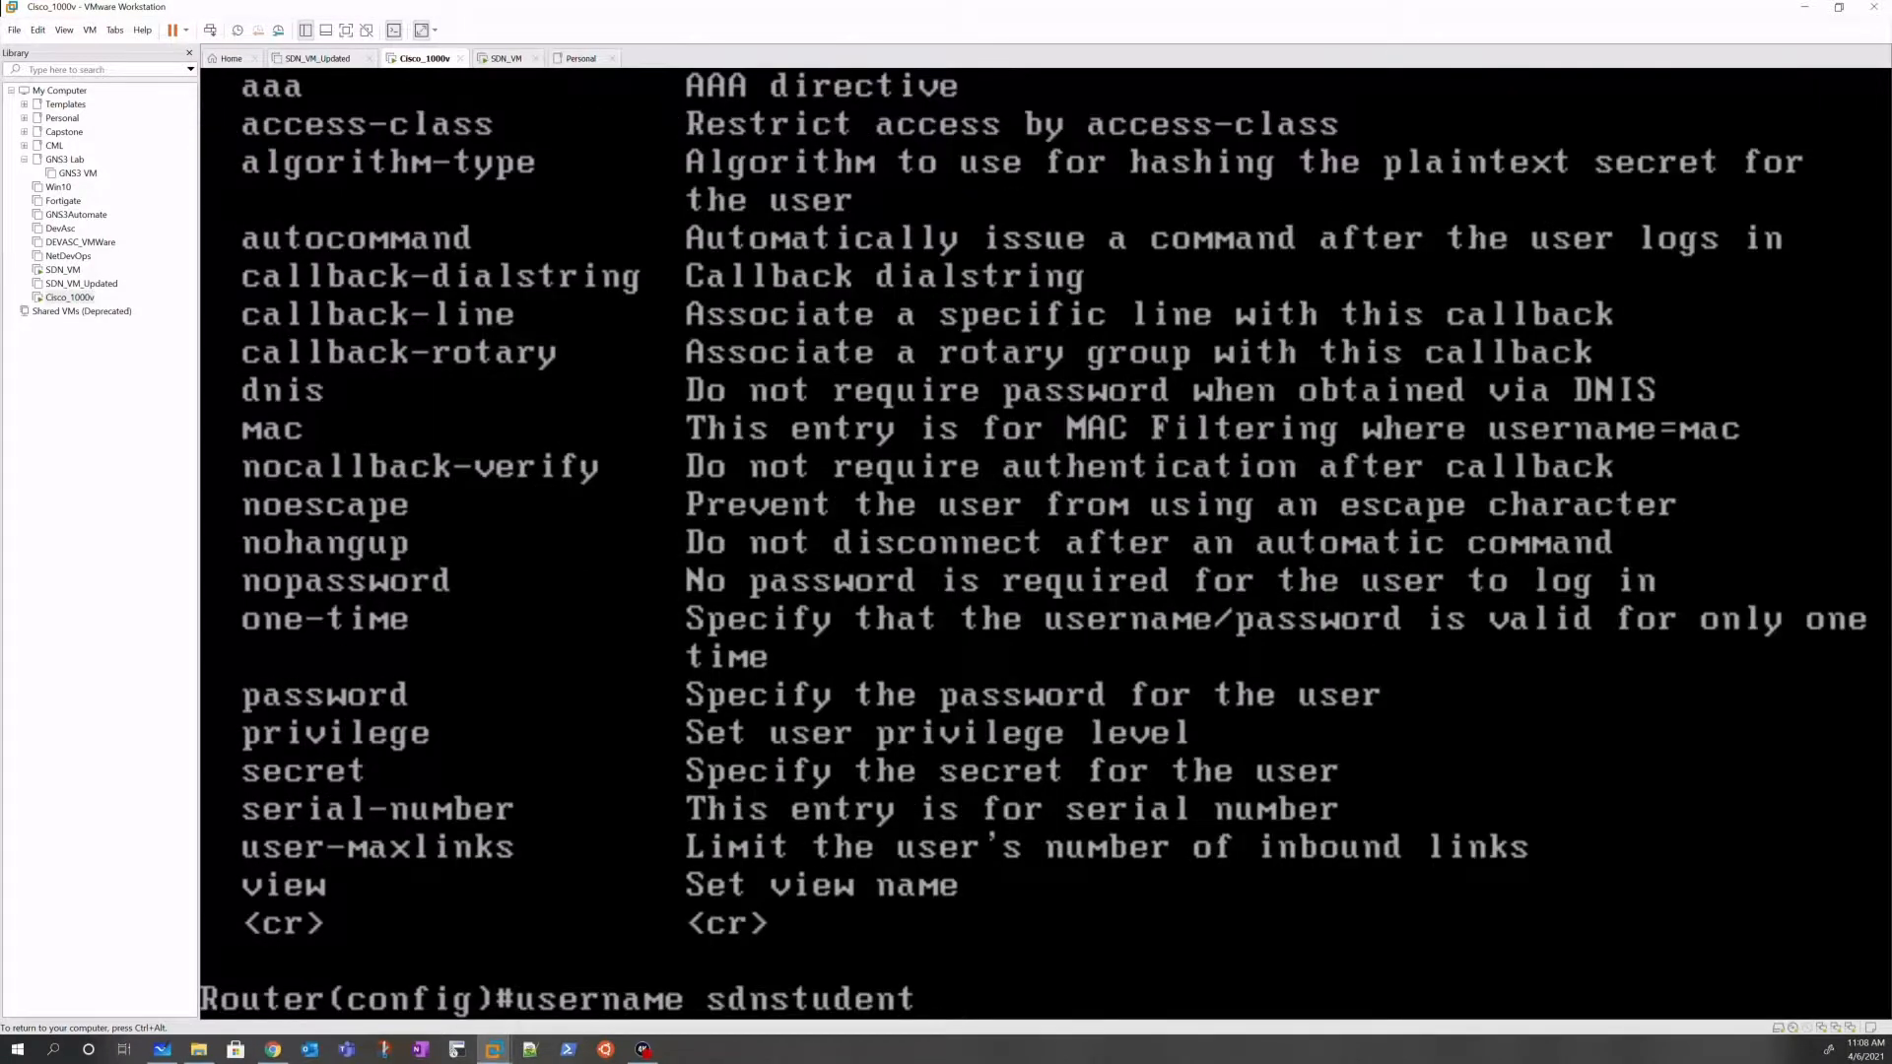
{"action": "type", "text": "pri"}
{"action": "key", "text": "Tab"}
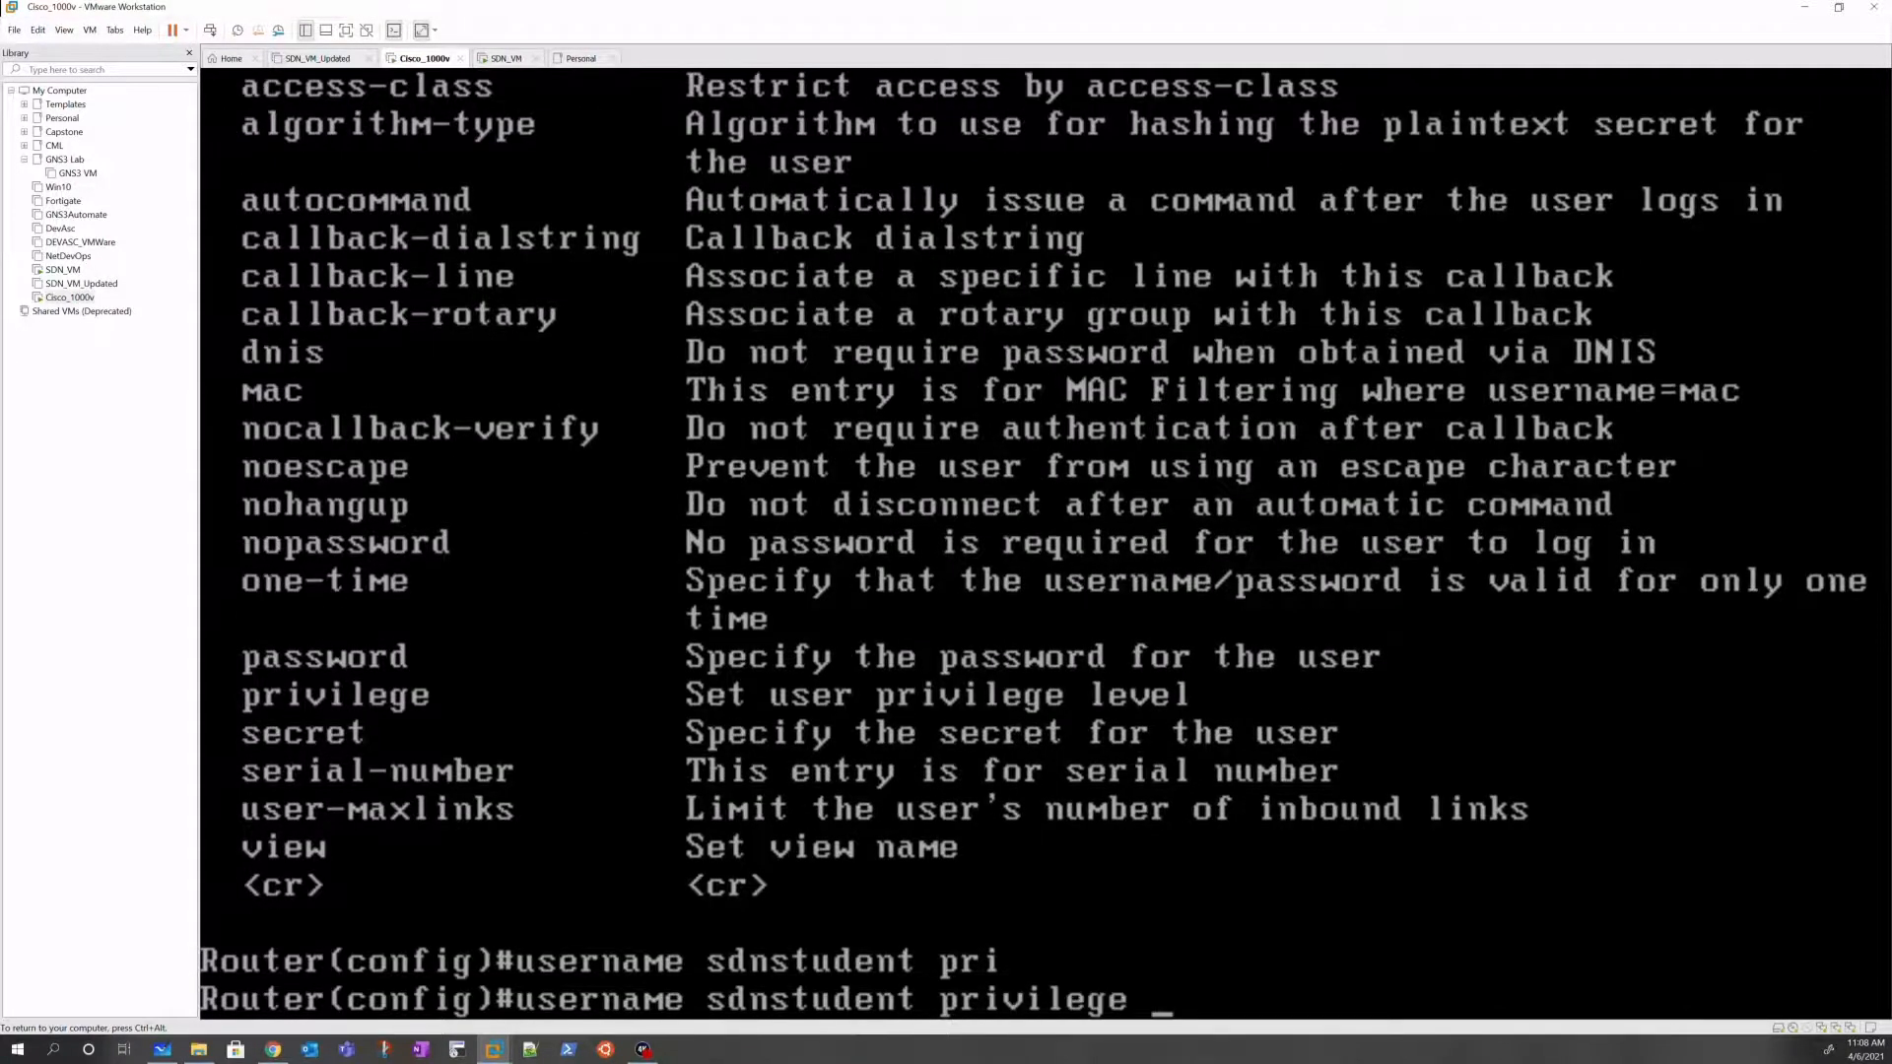
{"action": "type", "text": "15"}
{"action": "type", "text": "se"}
{"action": "key", "text": "Tab"}
{"action": "type", "text": "c"}
{"action": "key", "text": "Tab"}
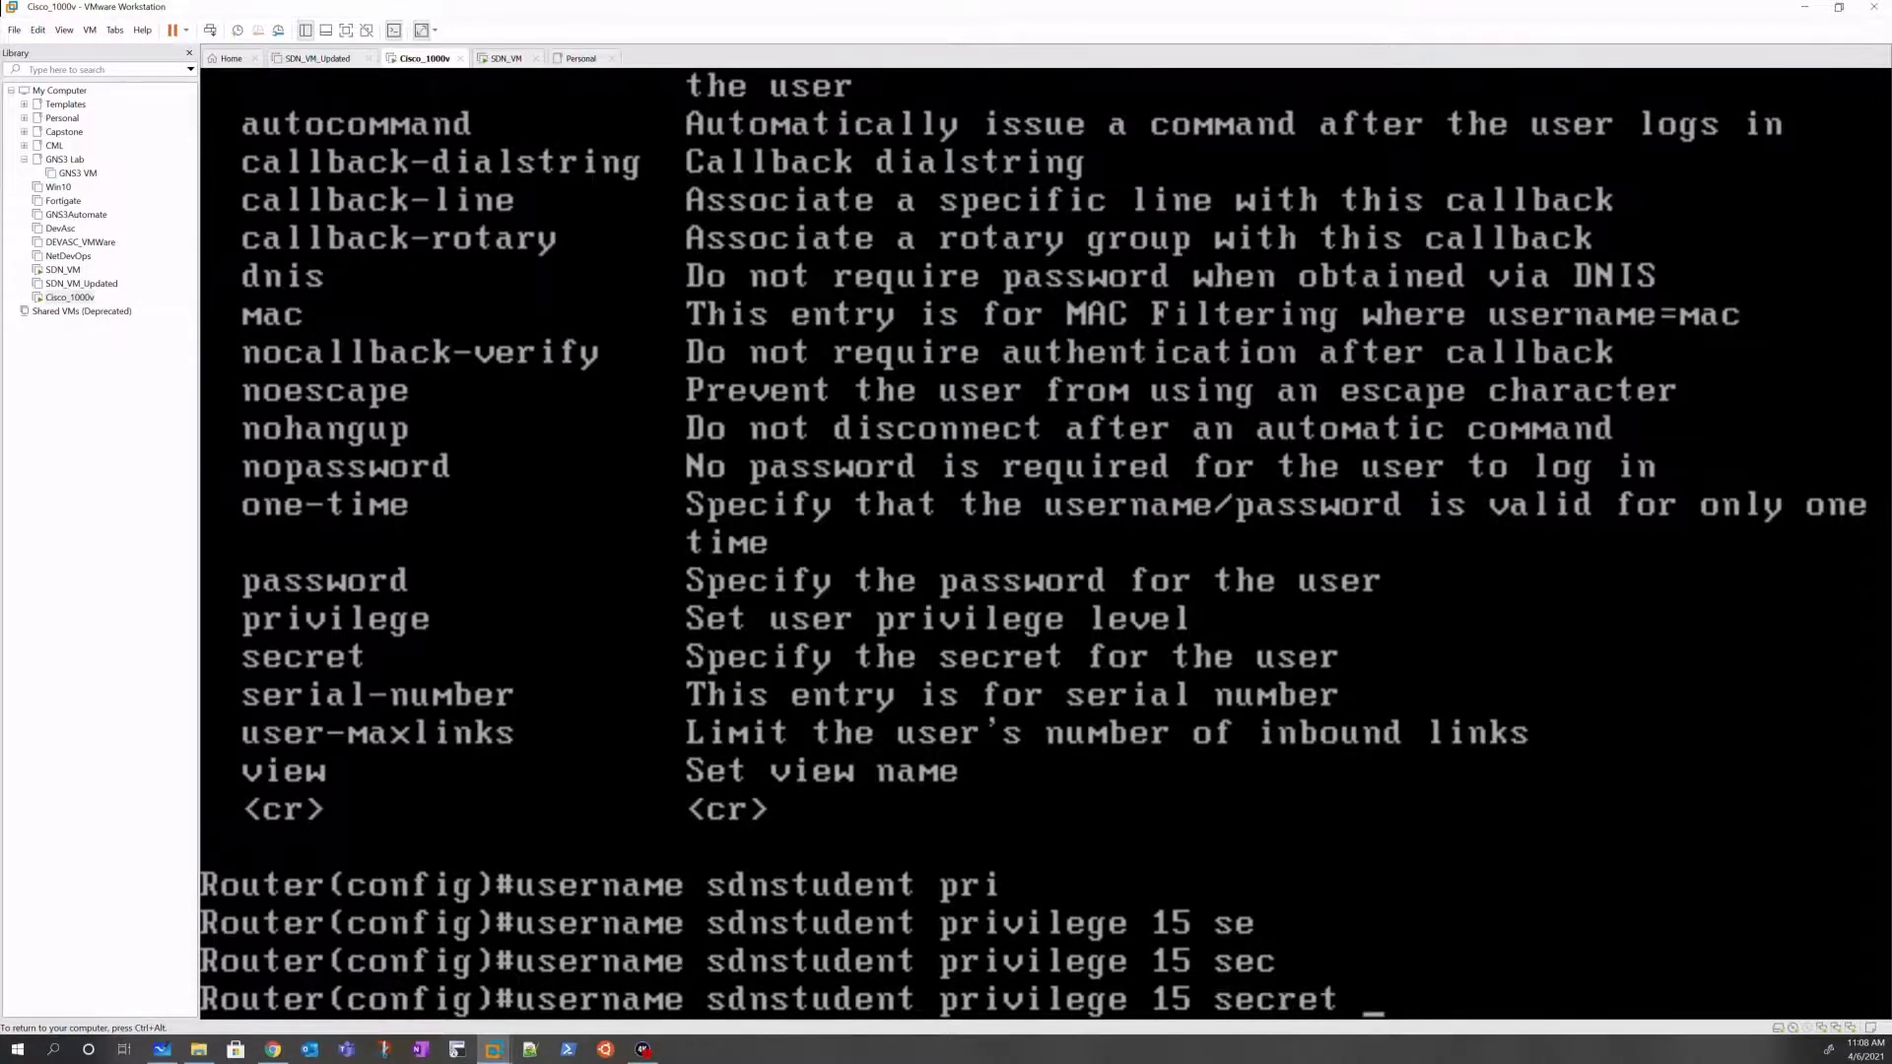
{"action": "type", "text": "Python"}
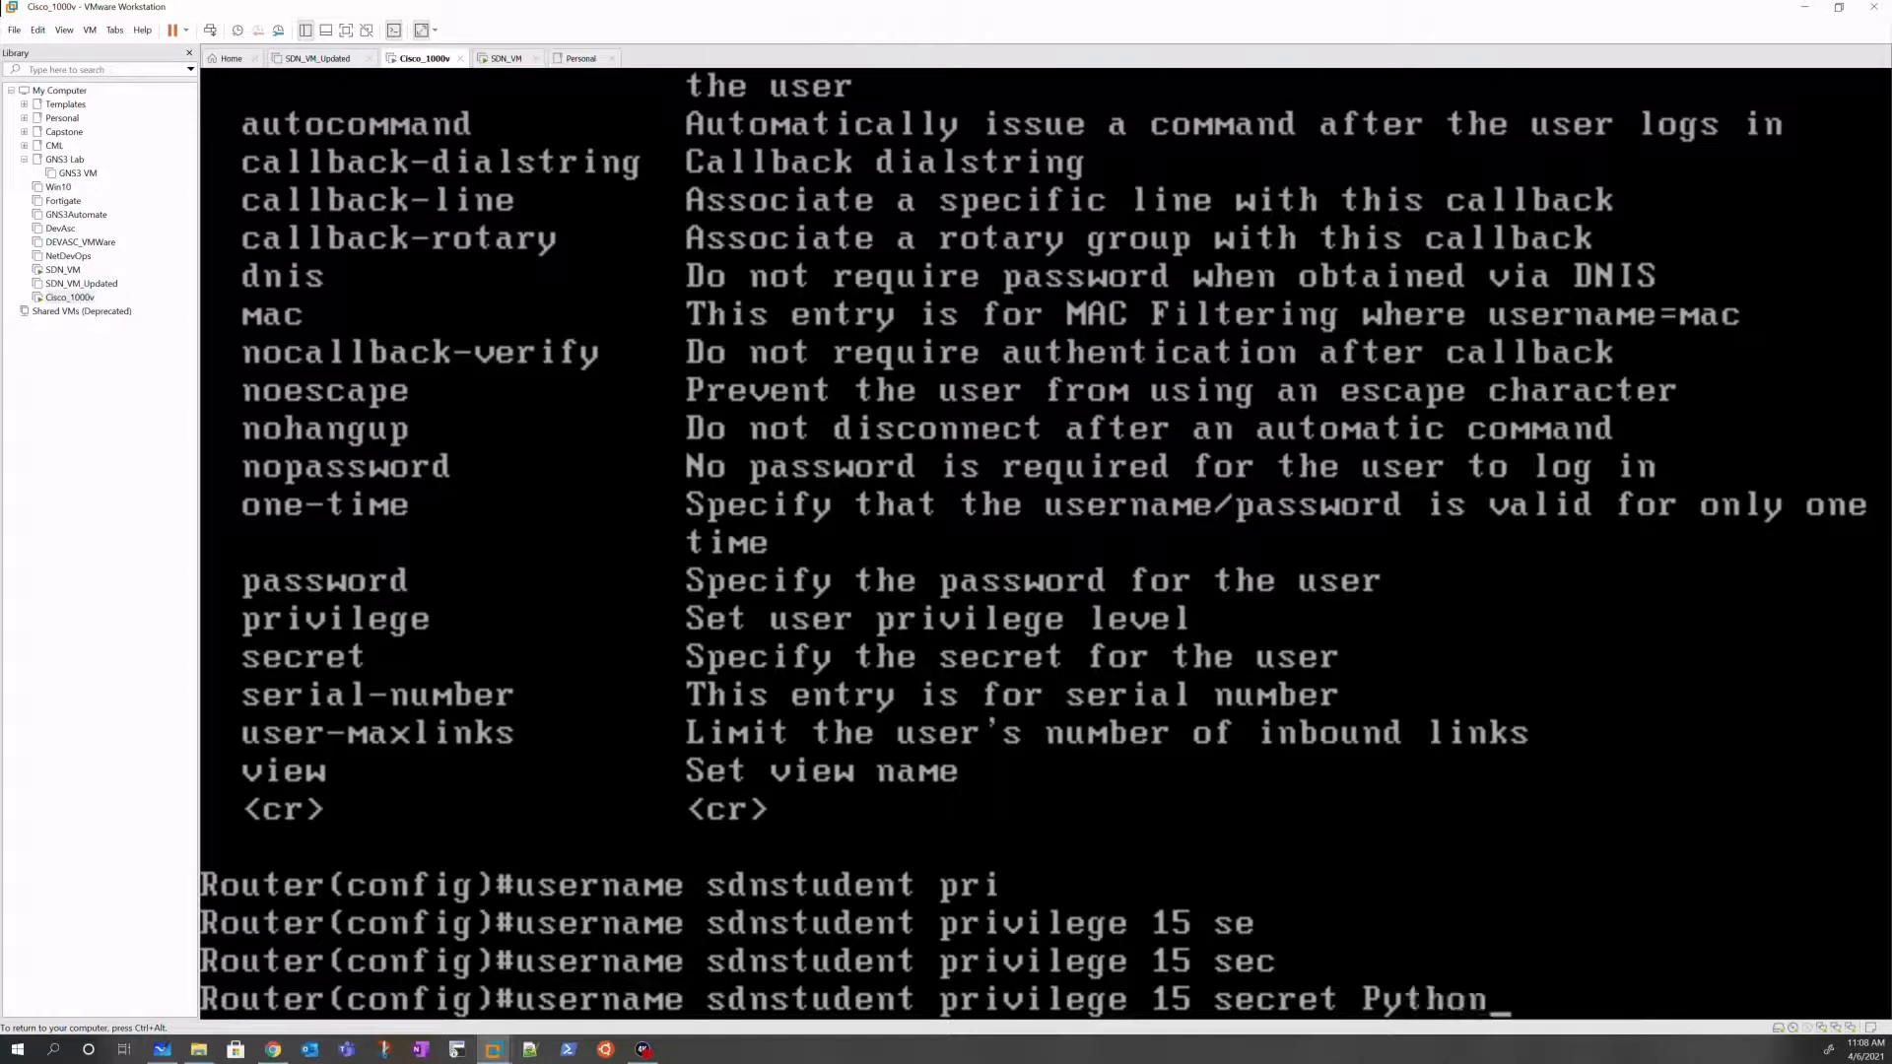
{"action": "type", "text": "123"}
{"action": "key", "text": "Return"}
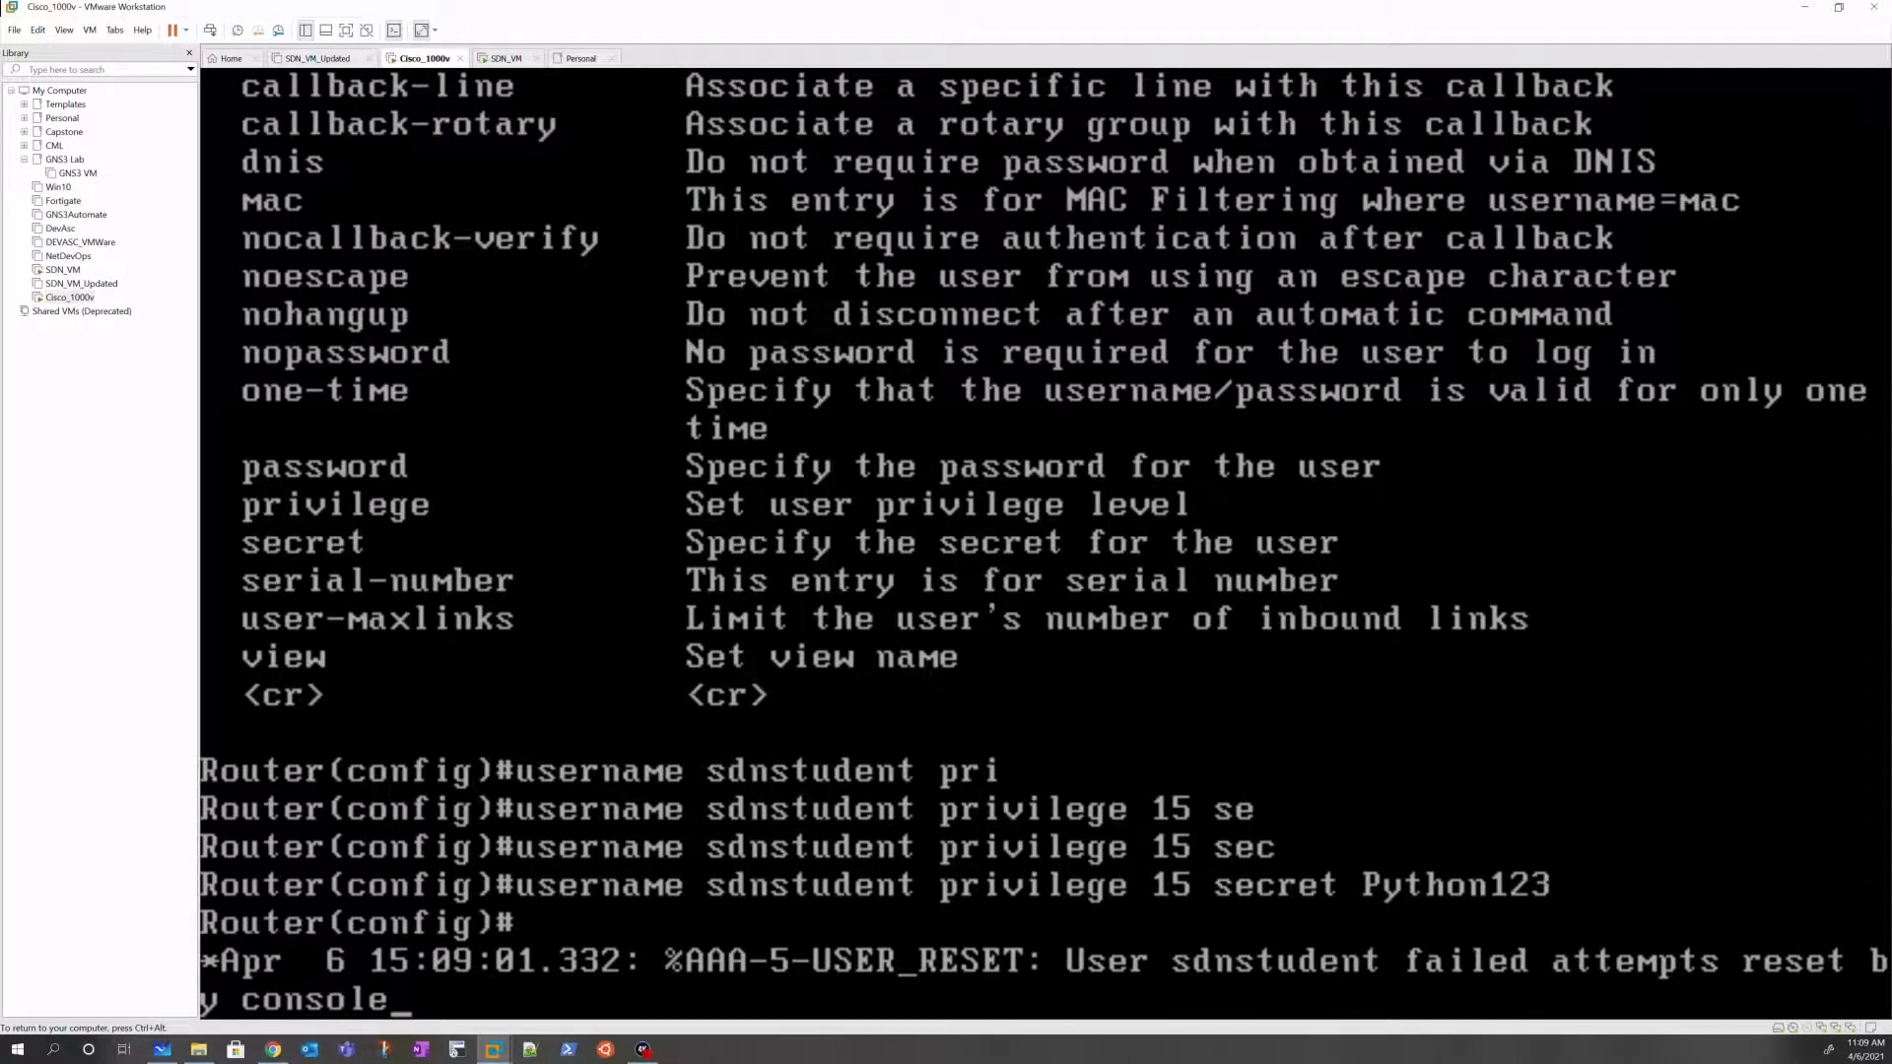
Step: Verify the user entry with do show run | sec username
{"action": "key", "text": "Return"}
{"action": "key", "text": "Return"}
{"action": "key", "text": "Return"}
{"action": "key", "text": "Return"}
{"action": "key", "text": "Return"}
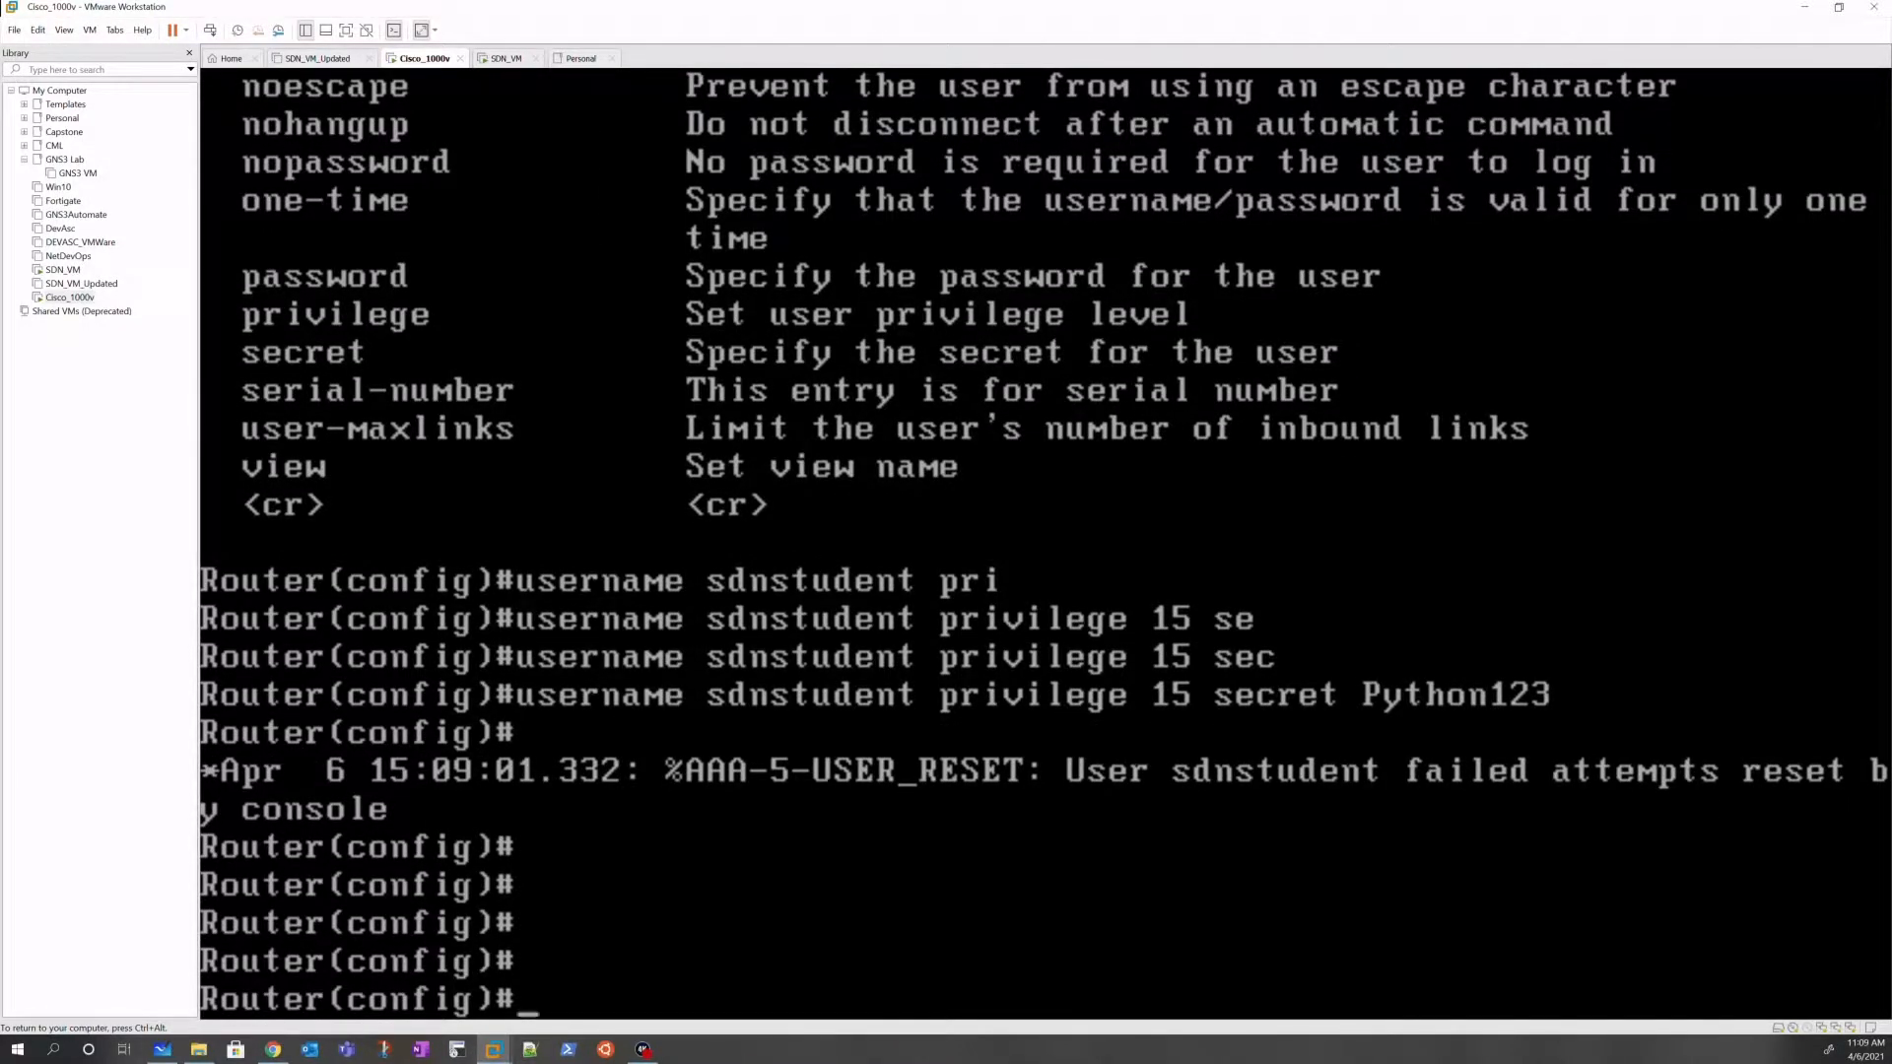
{"action": "type", "text": "do show run "}
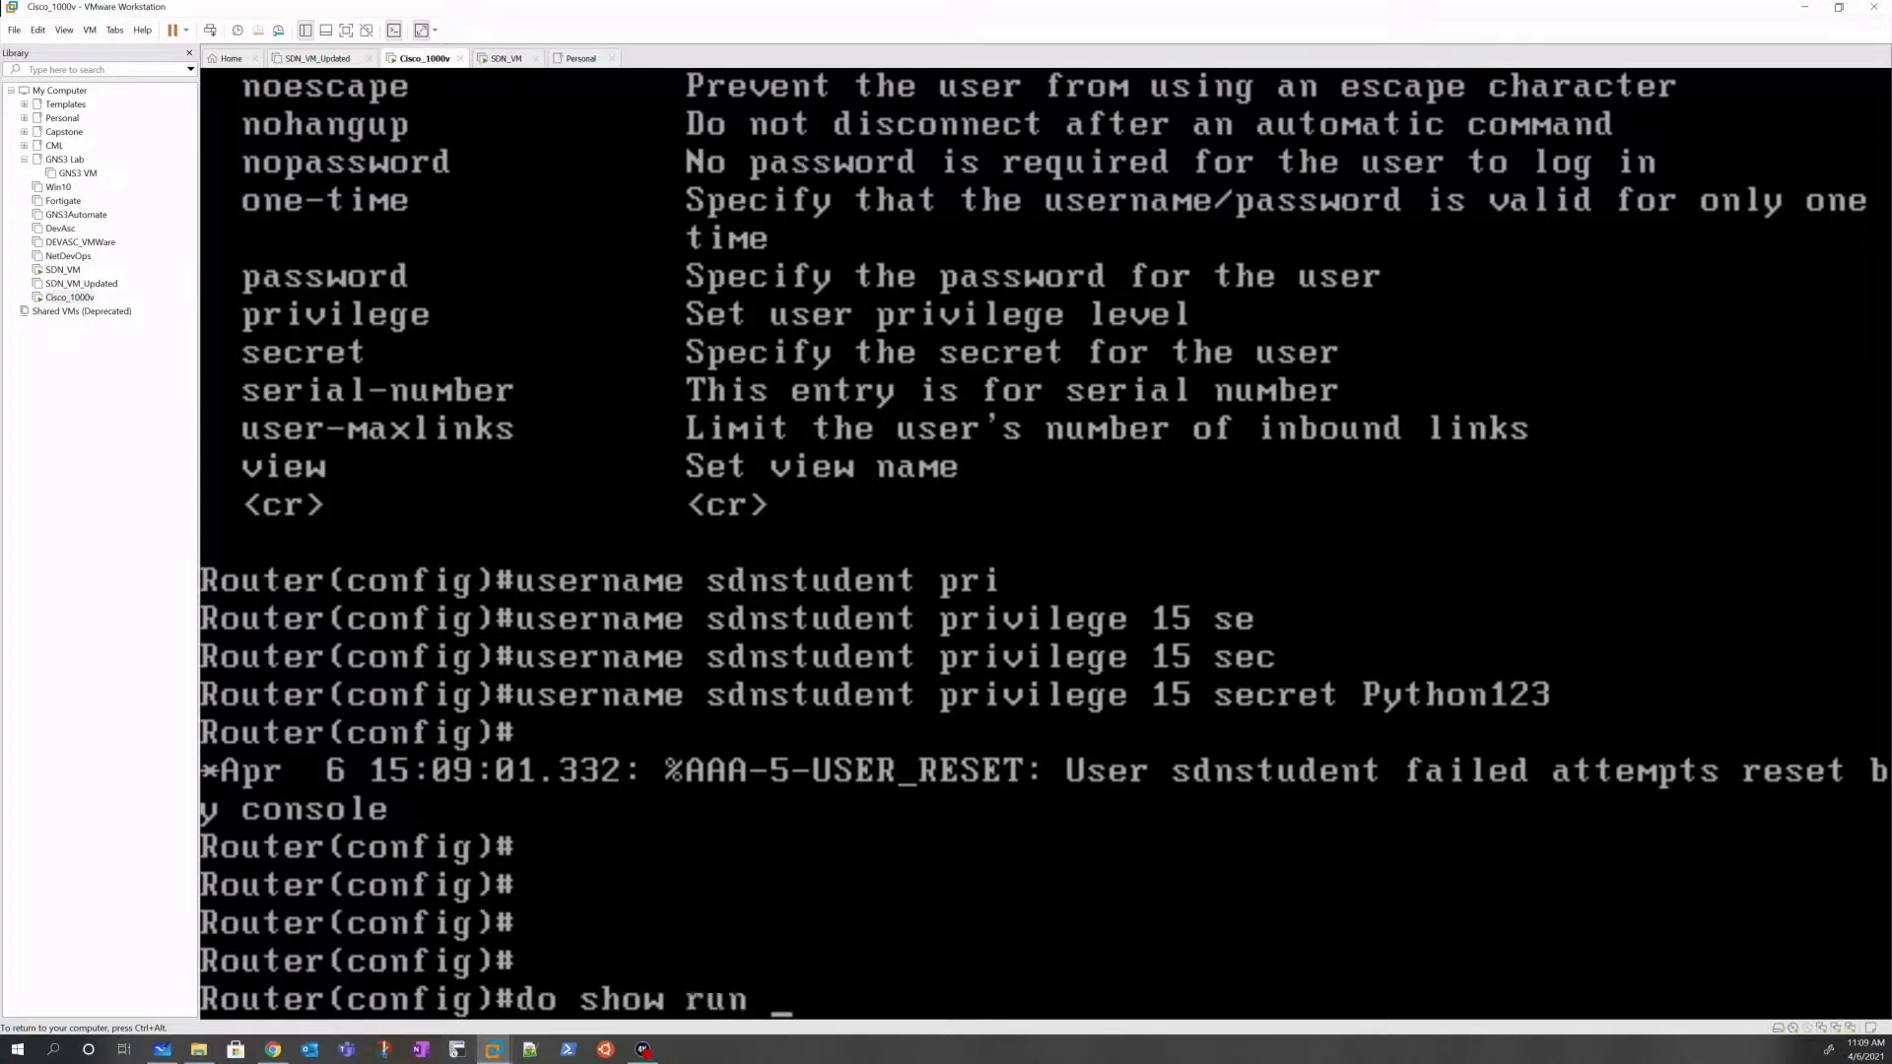
{"action": "type", "text": "| sec username"}
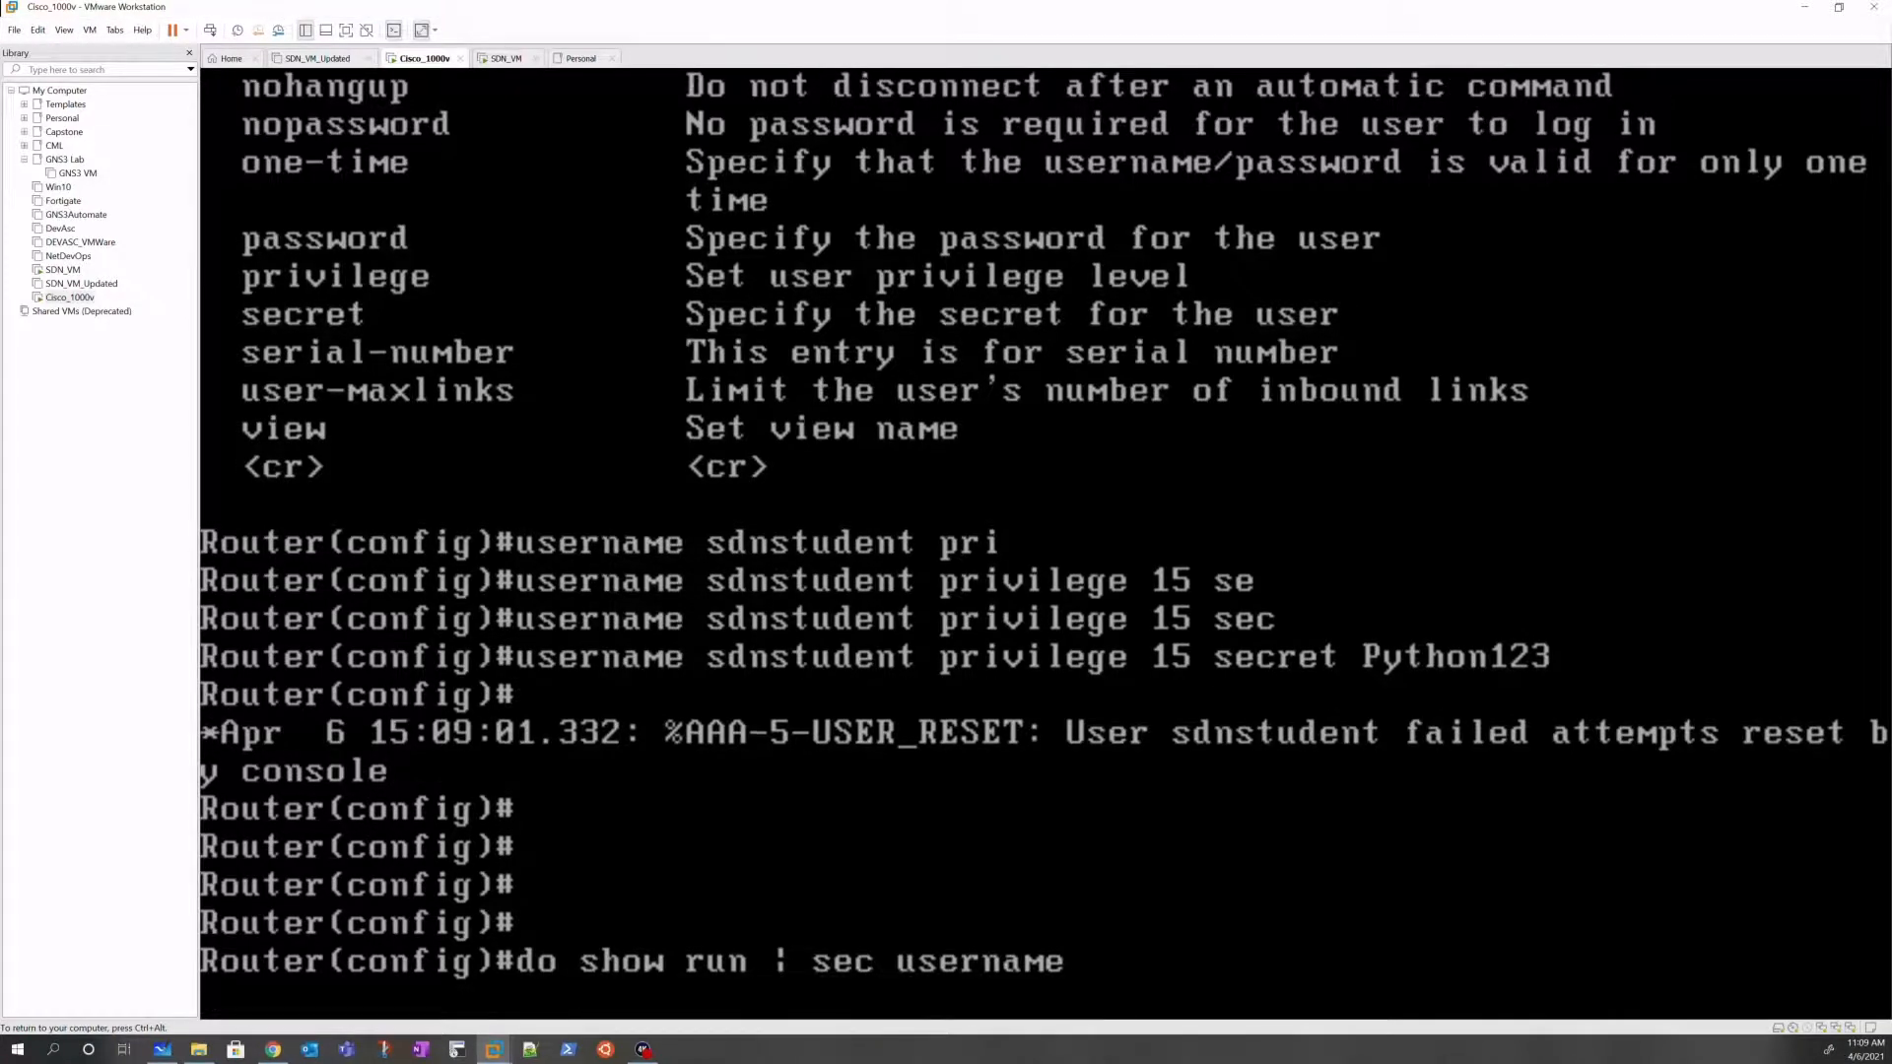
{"action": "key", "text": "Return"}
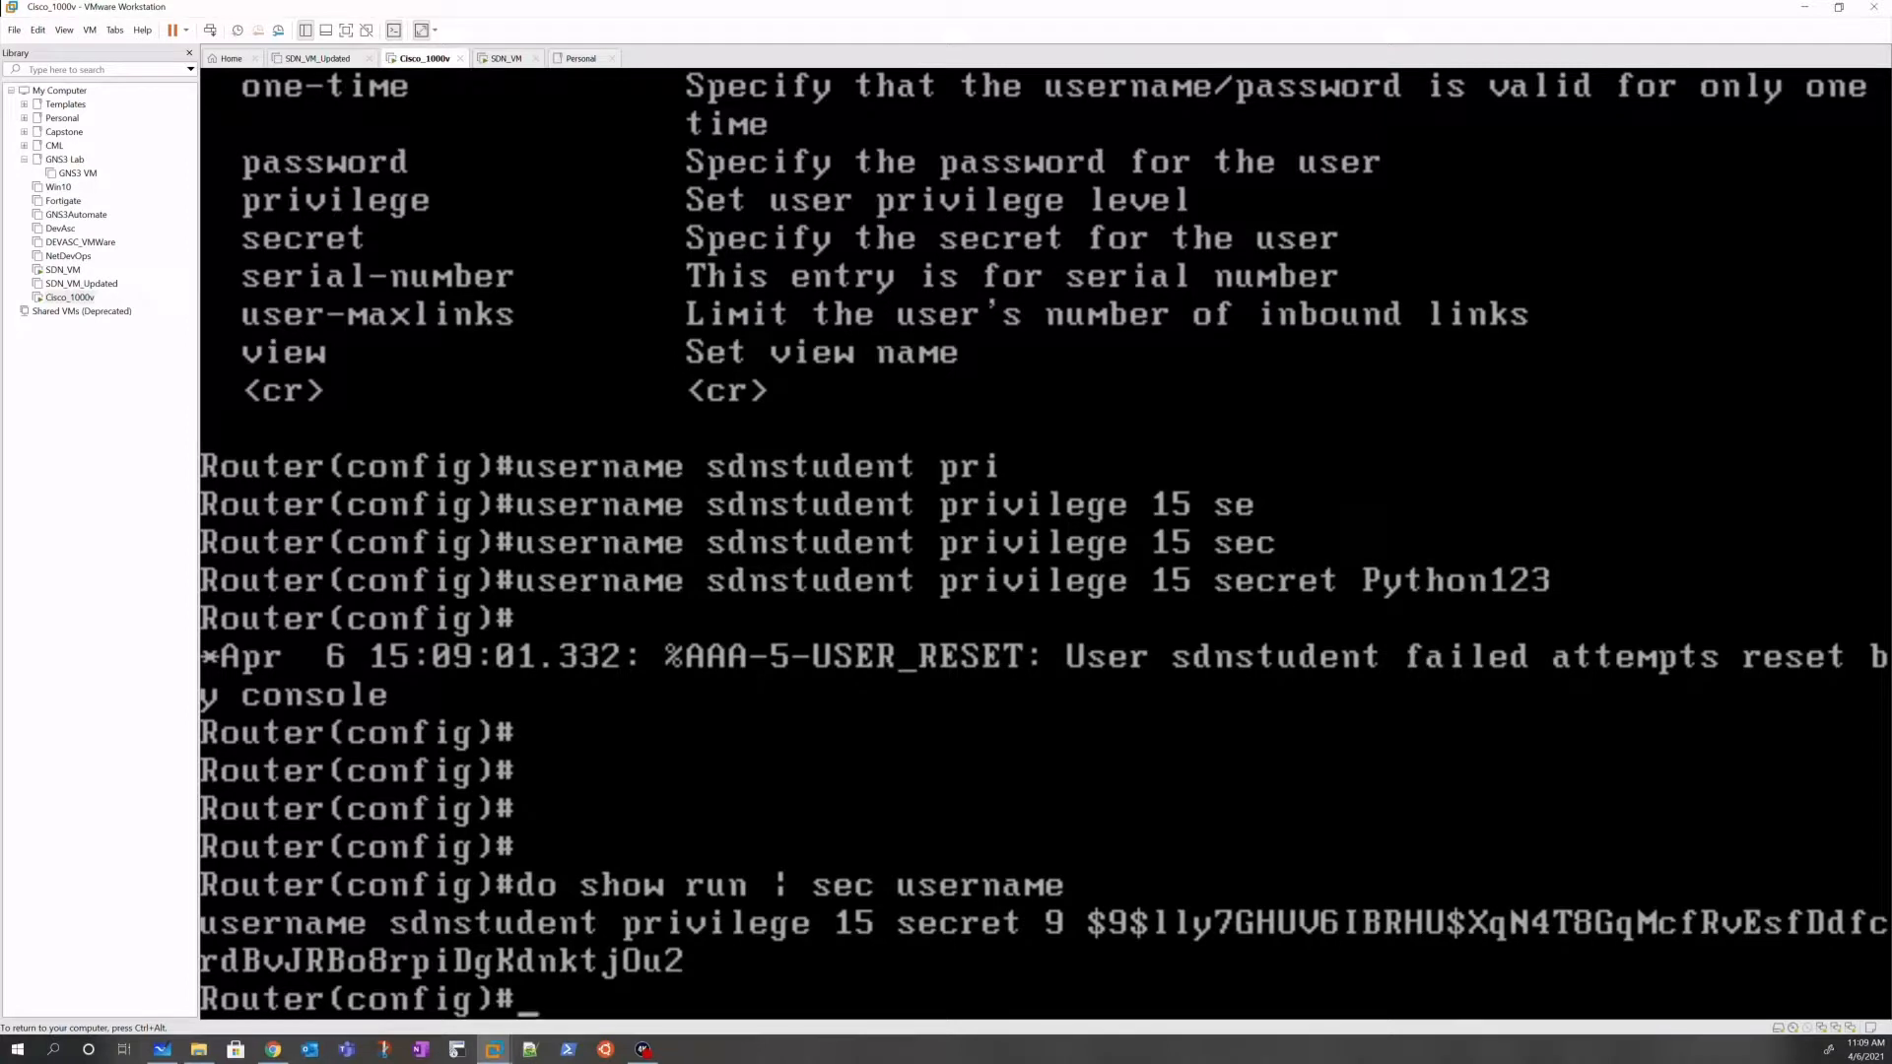
Step: Attempt crypto key generate rsa modulus 2048, which is refused without a hostname
{"action": "type", "text": "cry"}
{"action": "key", "text": "Tab"}
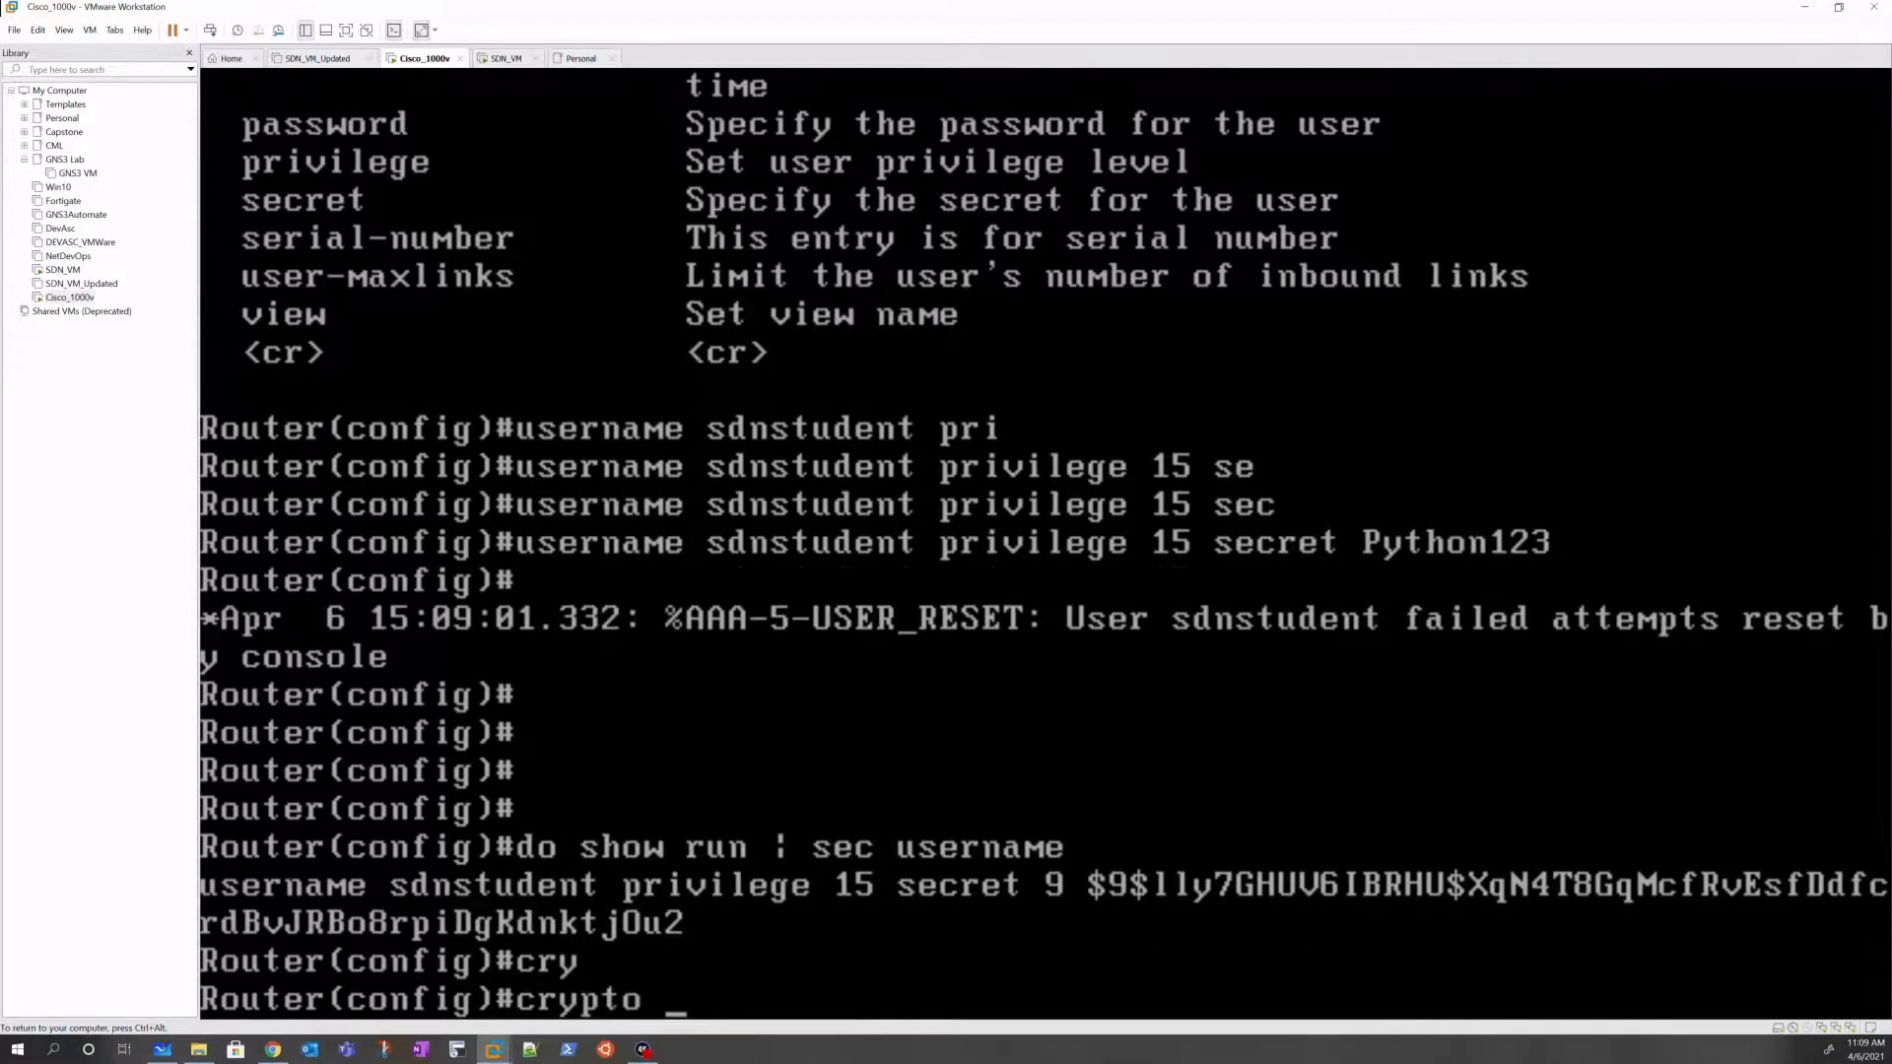
{"action": "type", "text": "ke"}
{"action": "key", "text": "Tab"}
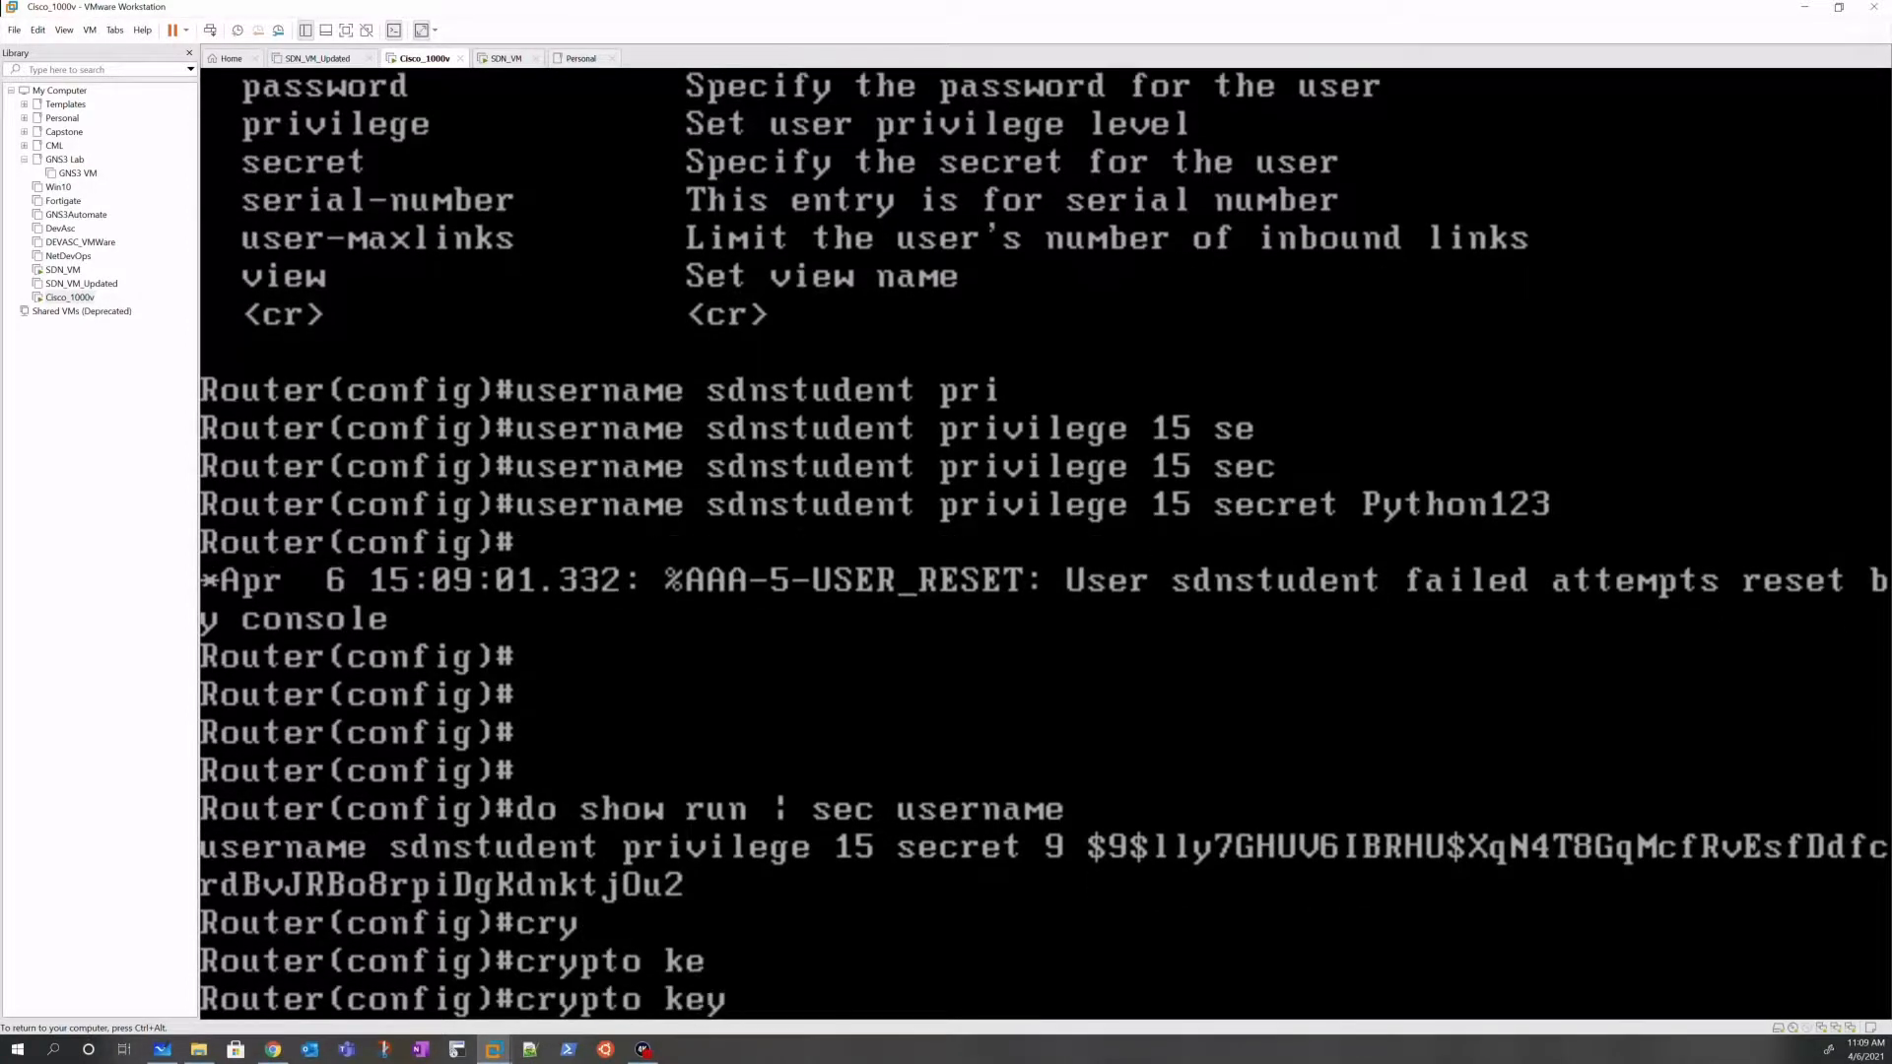
{"action": "type", "text": "ge"}
{"action": "key", "text": "Tab"}
{"action": "type", "text": "r"}
{"action": "key", "text": "Tab"}
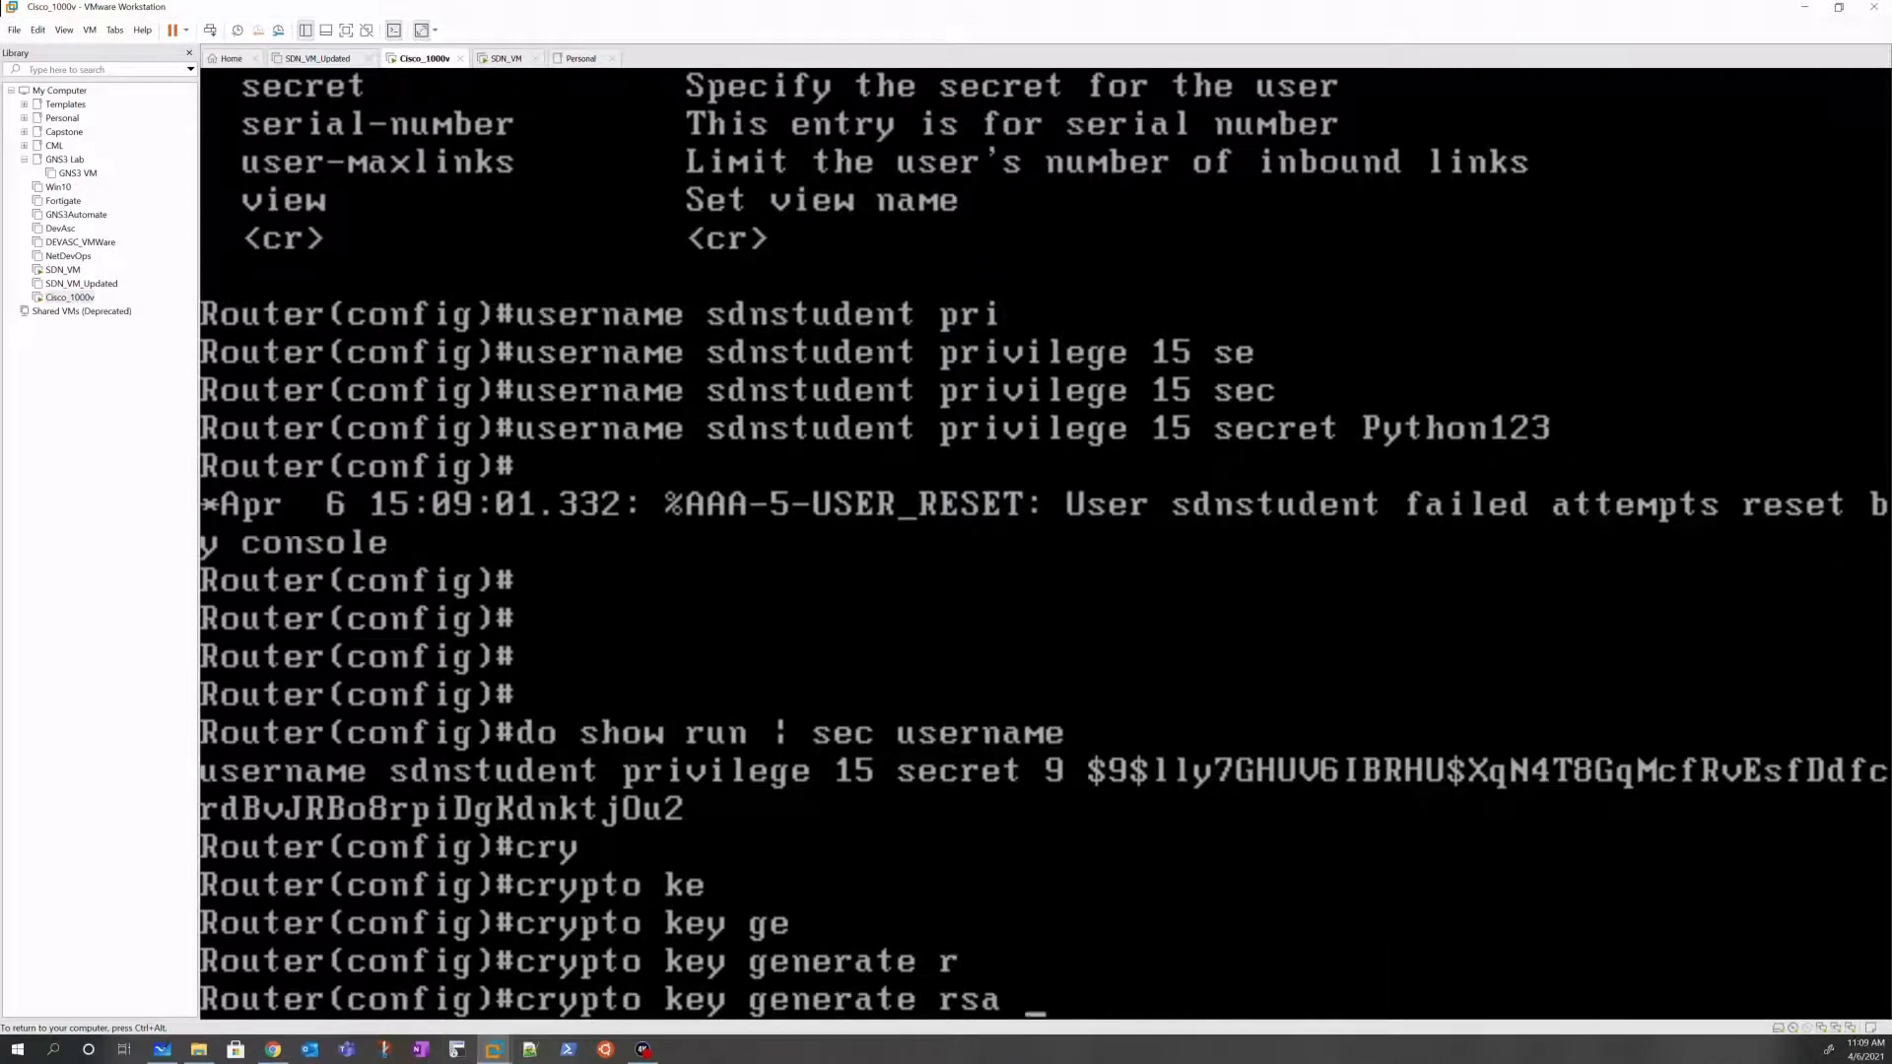
{"action": "type", "text": "mo"}
{"action": "key", "text": "Tab"}
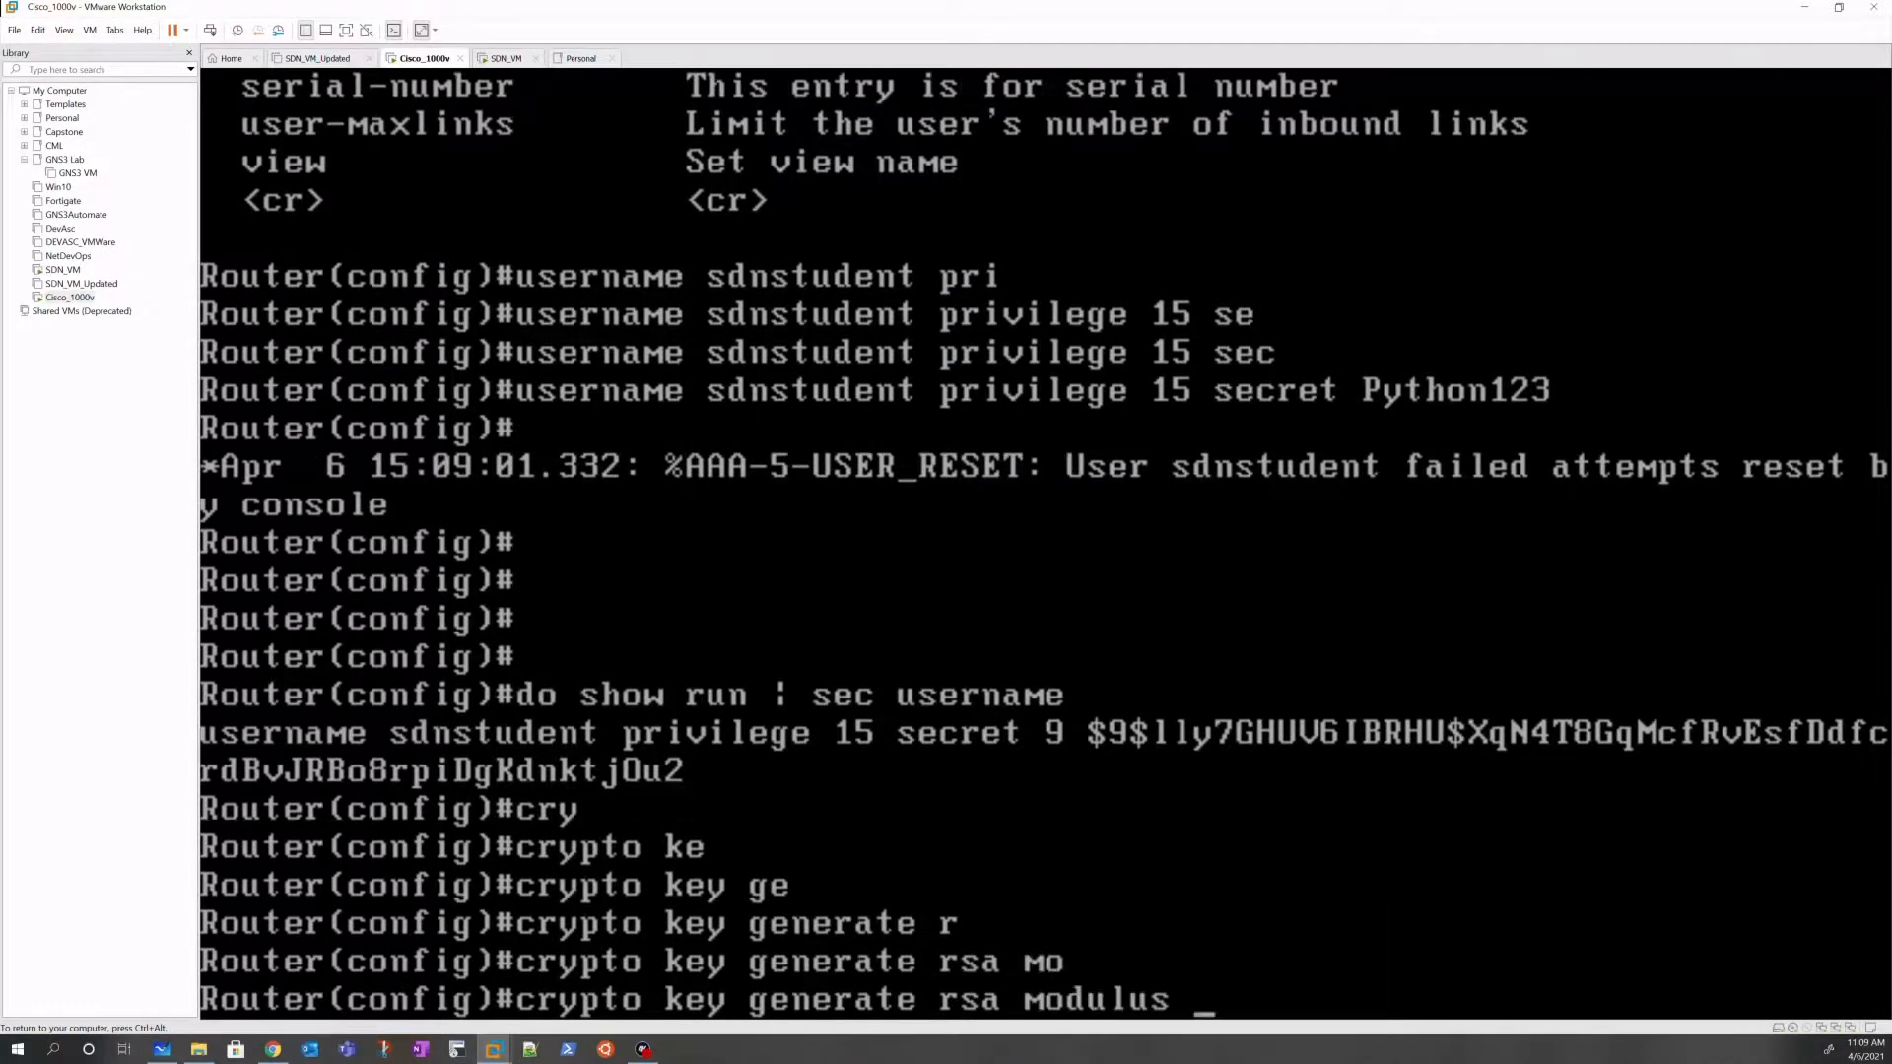
{"action": "type", "text": "?"}
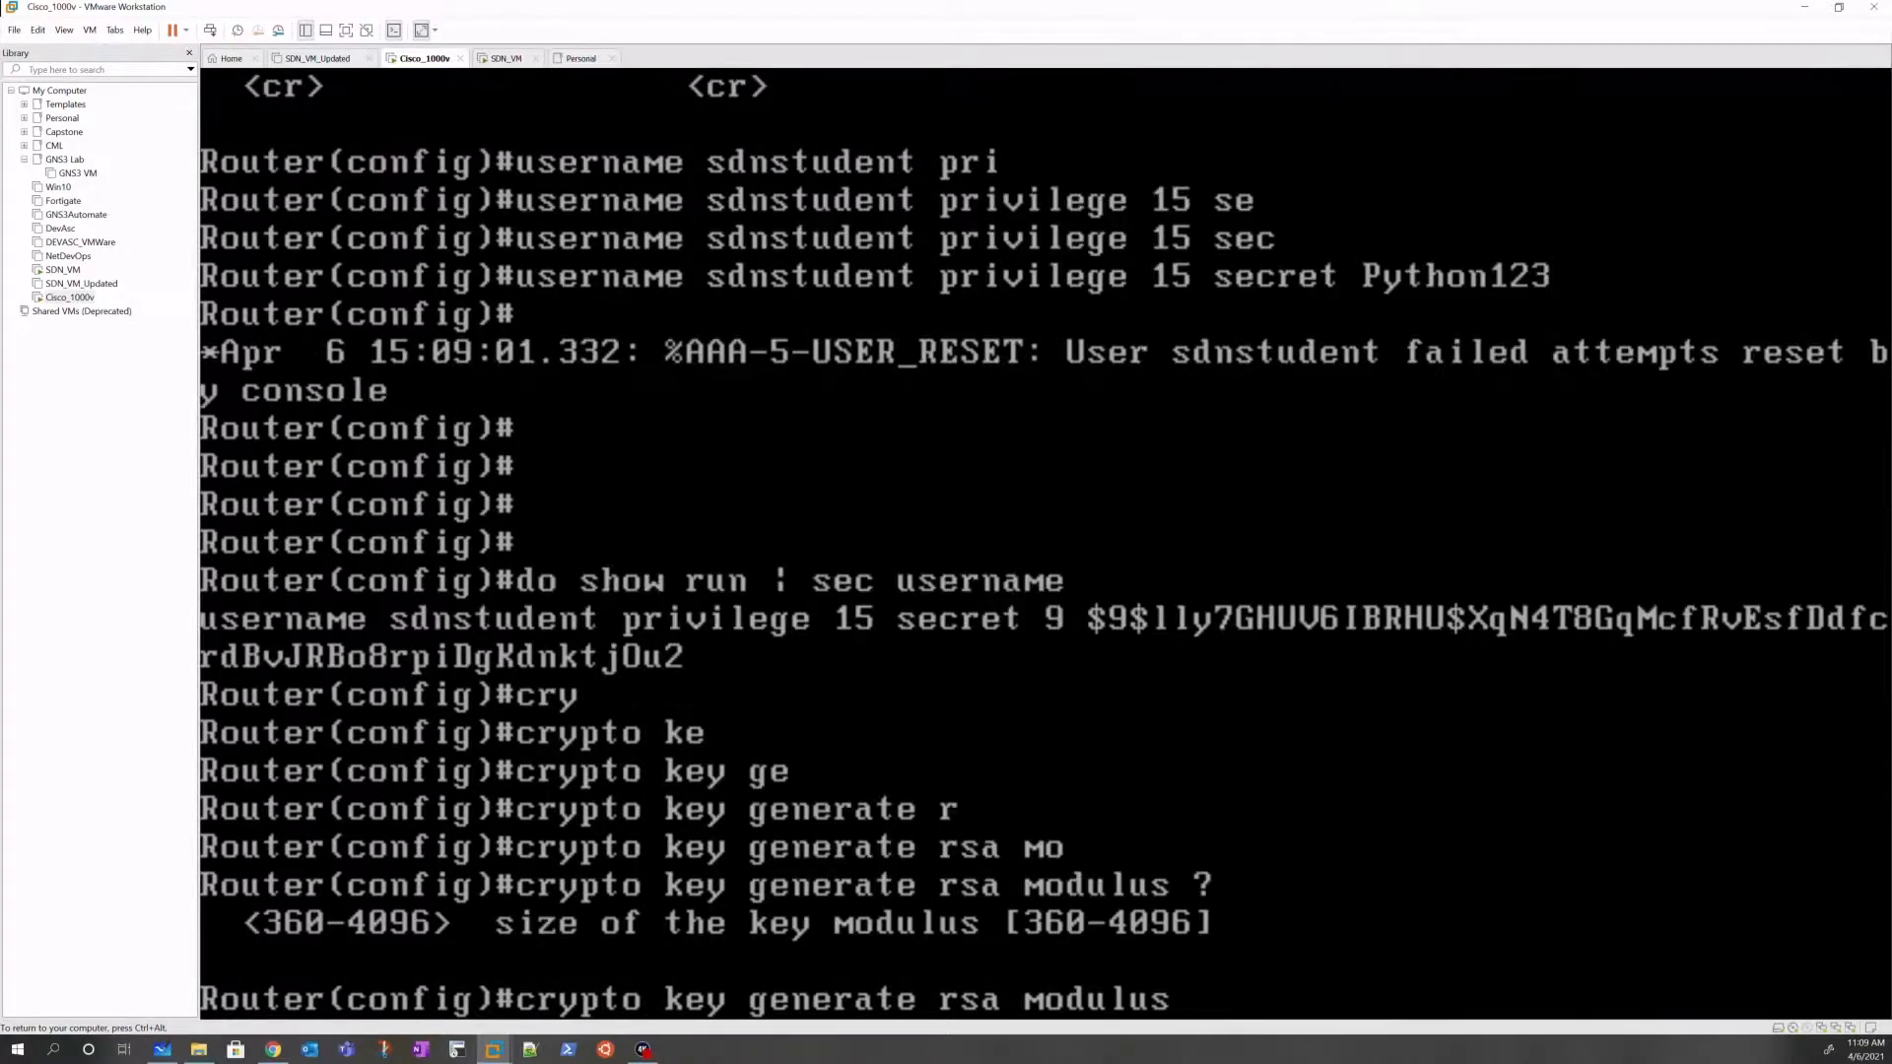
{"action": "type", "text": "2048 ?"}
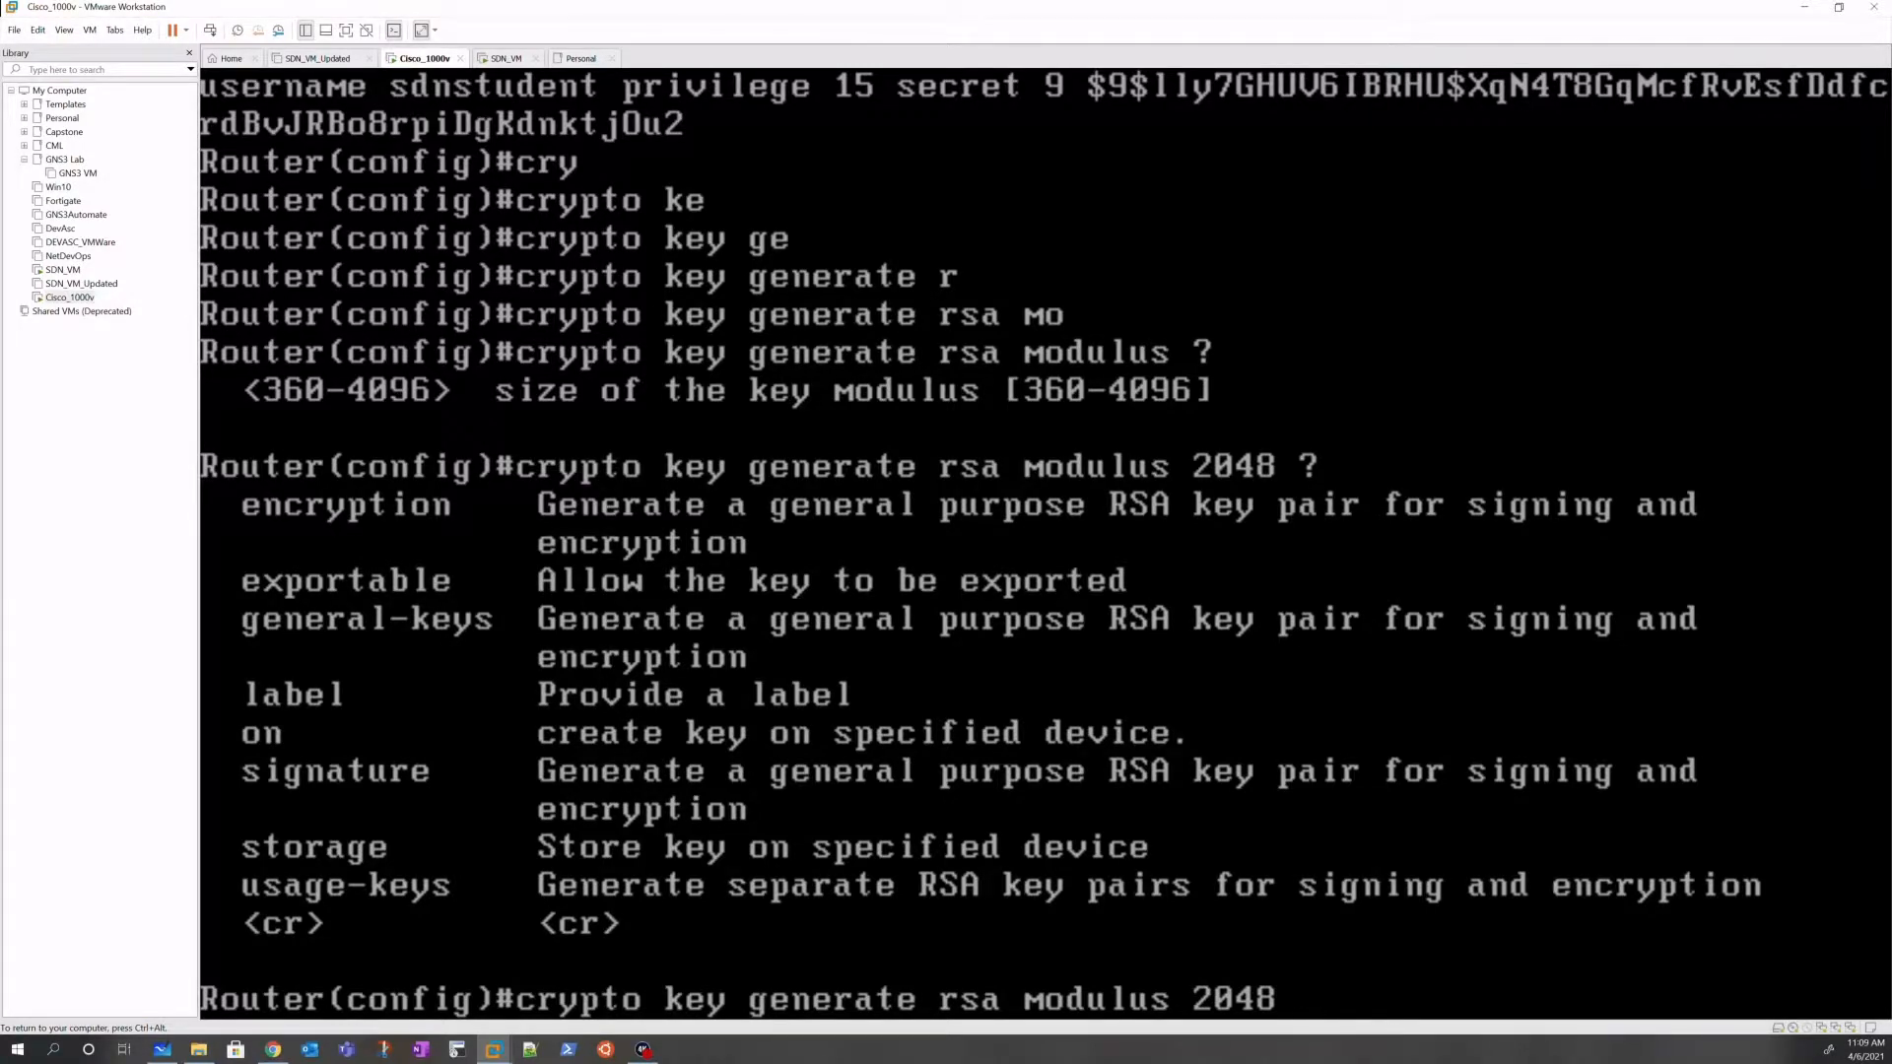
{"action": "type", "text": "\\"}
{"action": "key", "text": "Return"}
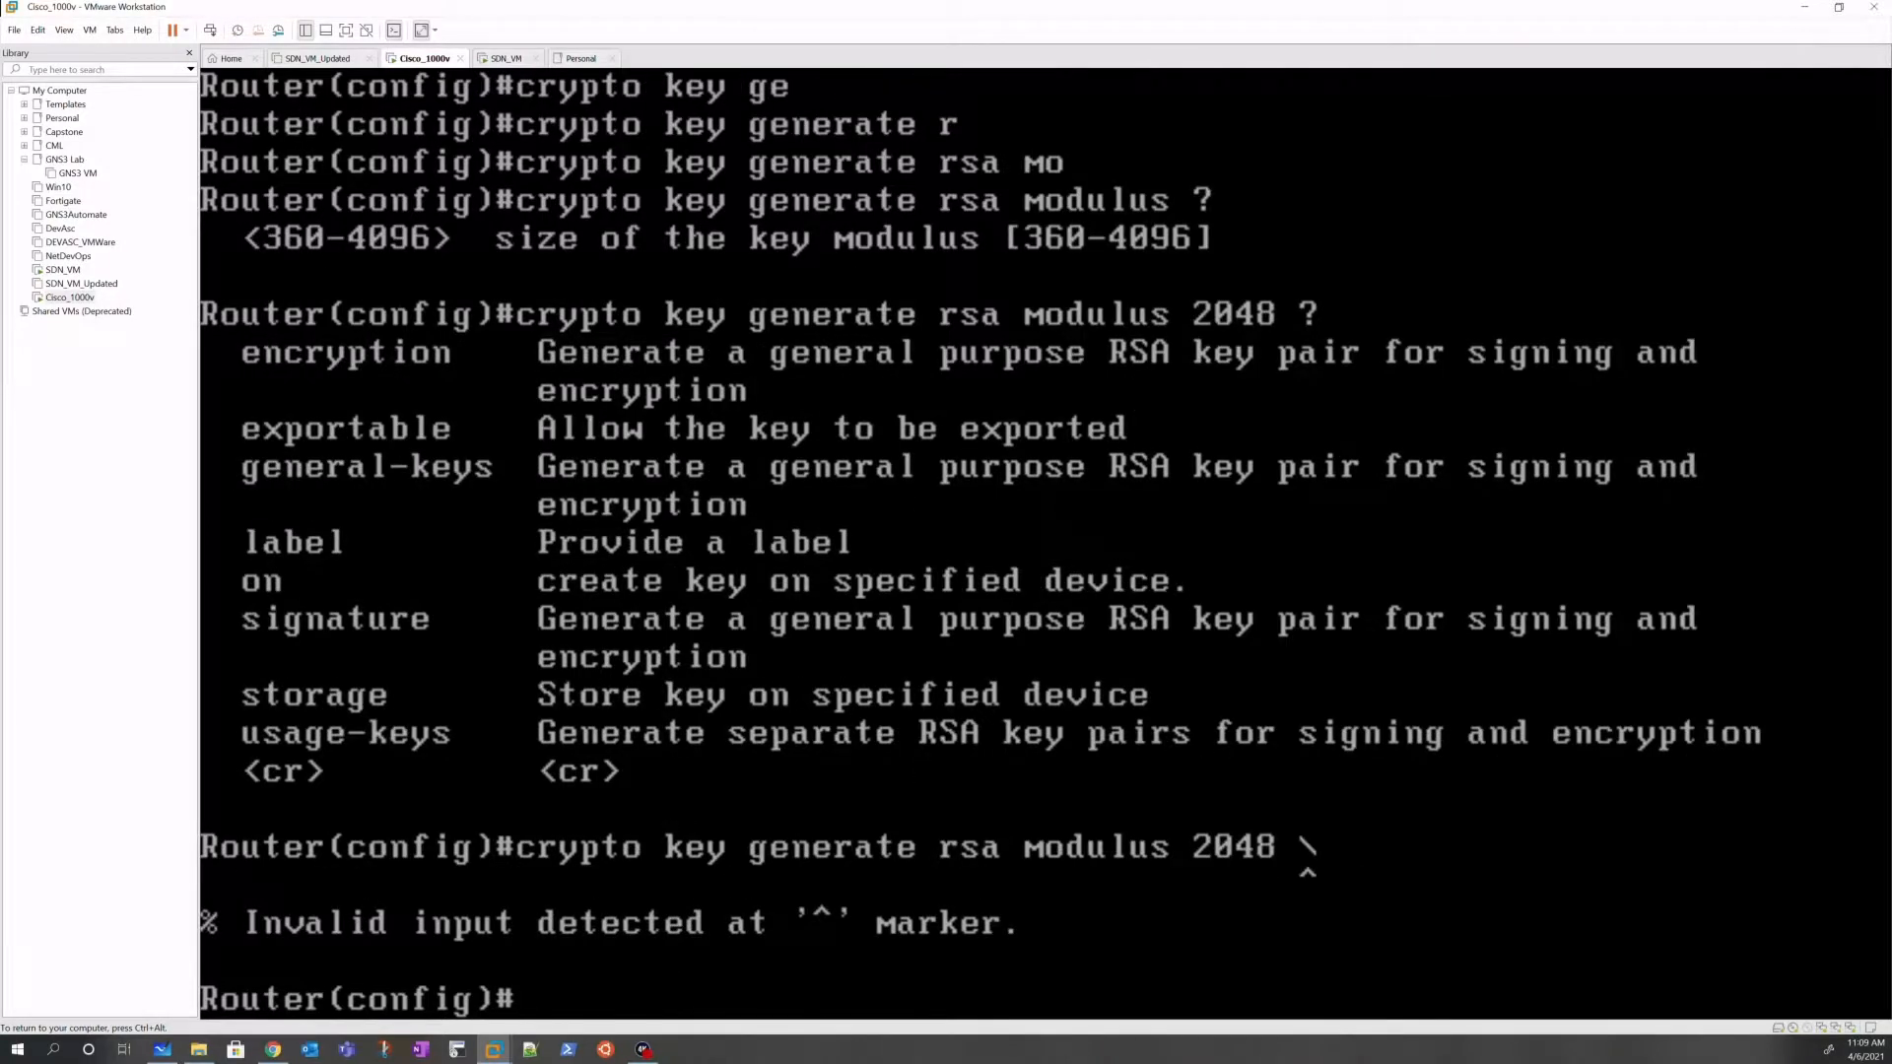
{"action": "key", "text": "Up"}
{"action": "key", "text": "BackSpace"}
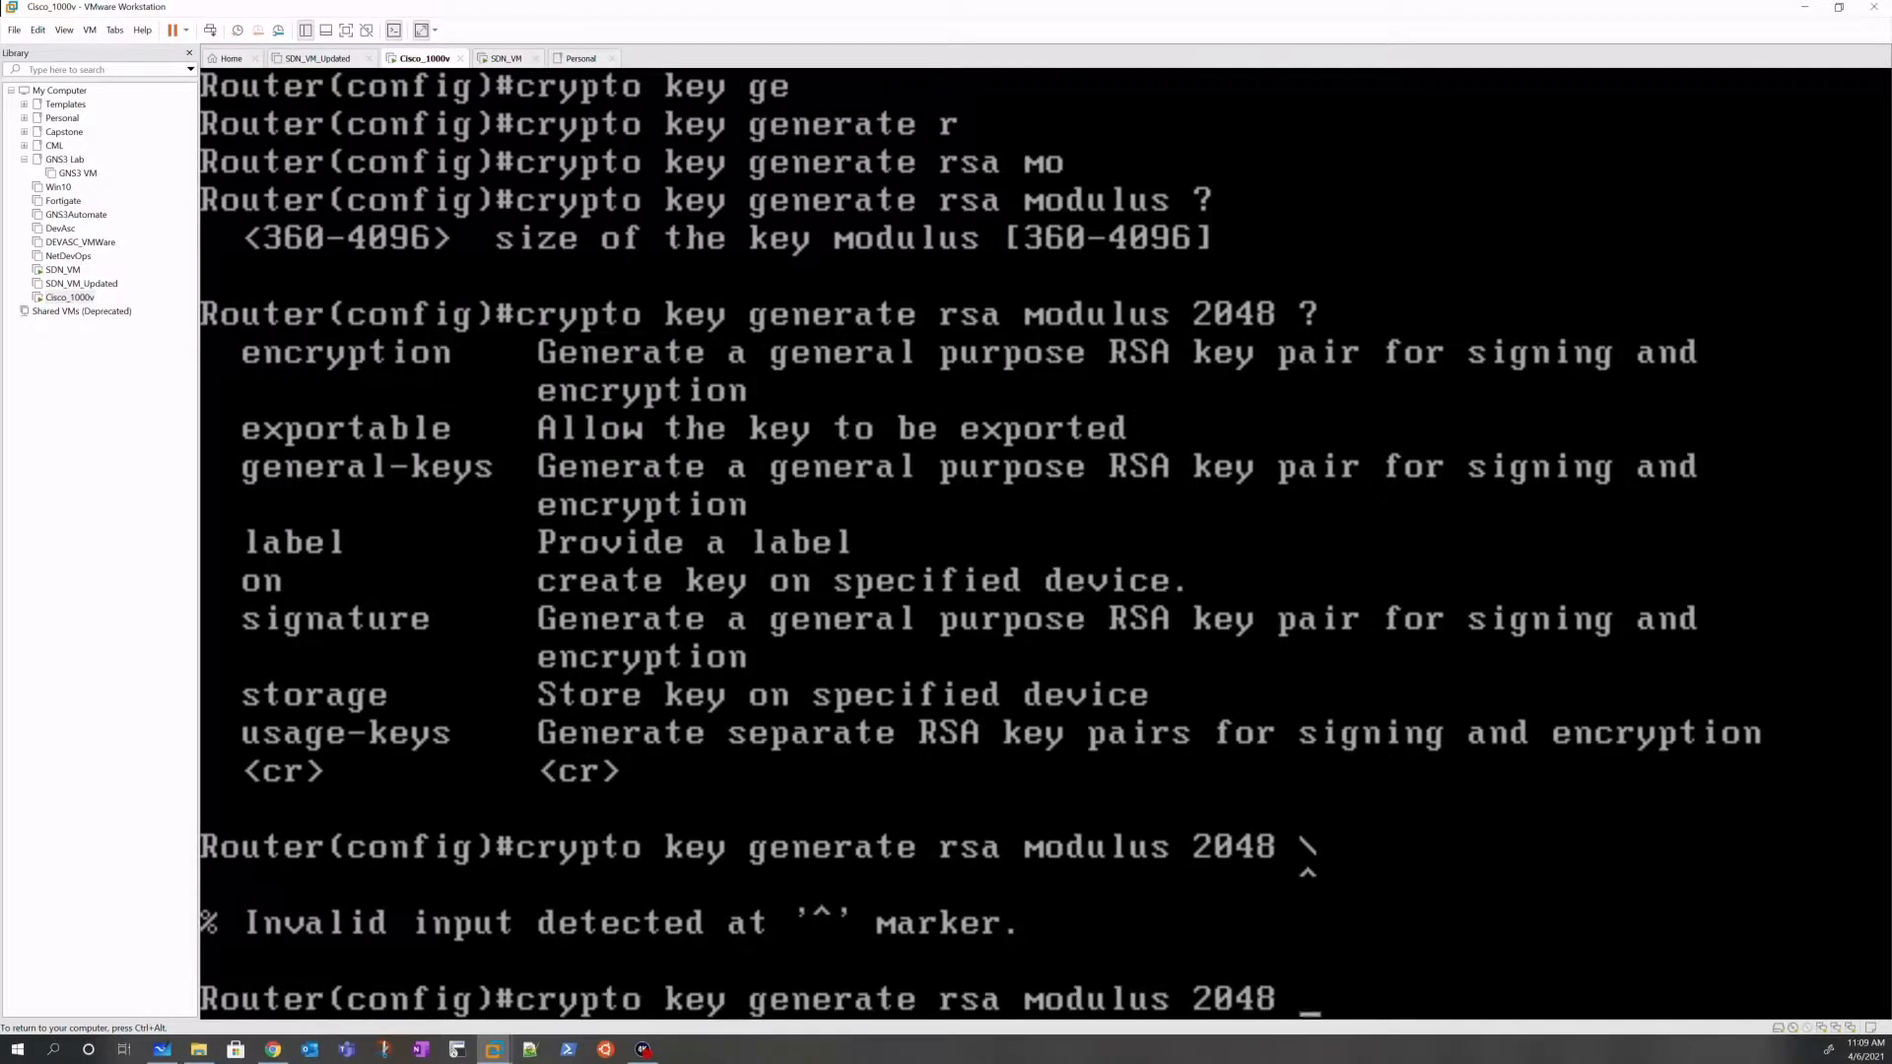
{"action": "key", "text": "Return"}
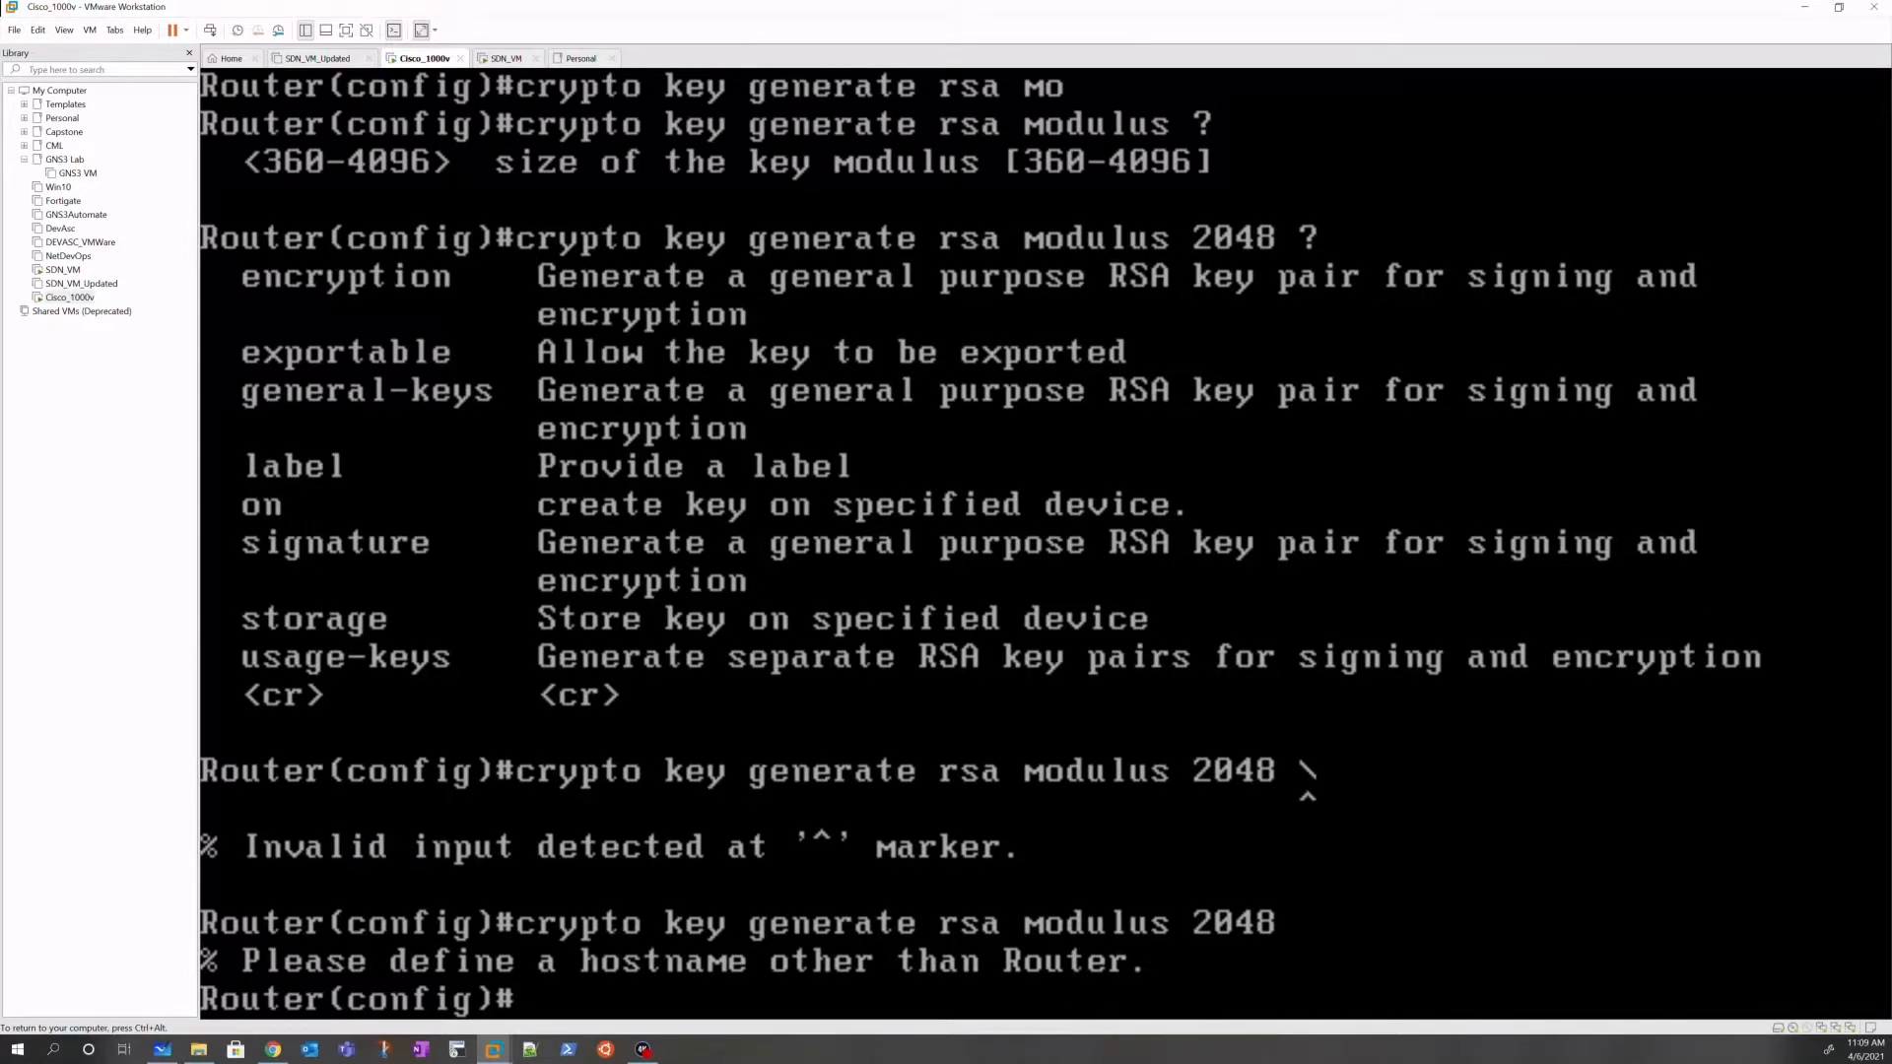
Step: Set the hostname to SDN_RTR and retry the RSA key generation
{"action": "type", "text": "hostname"}
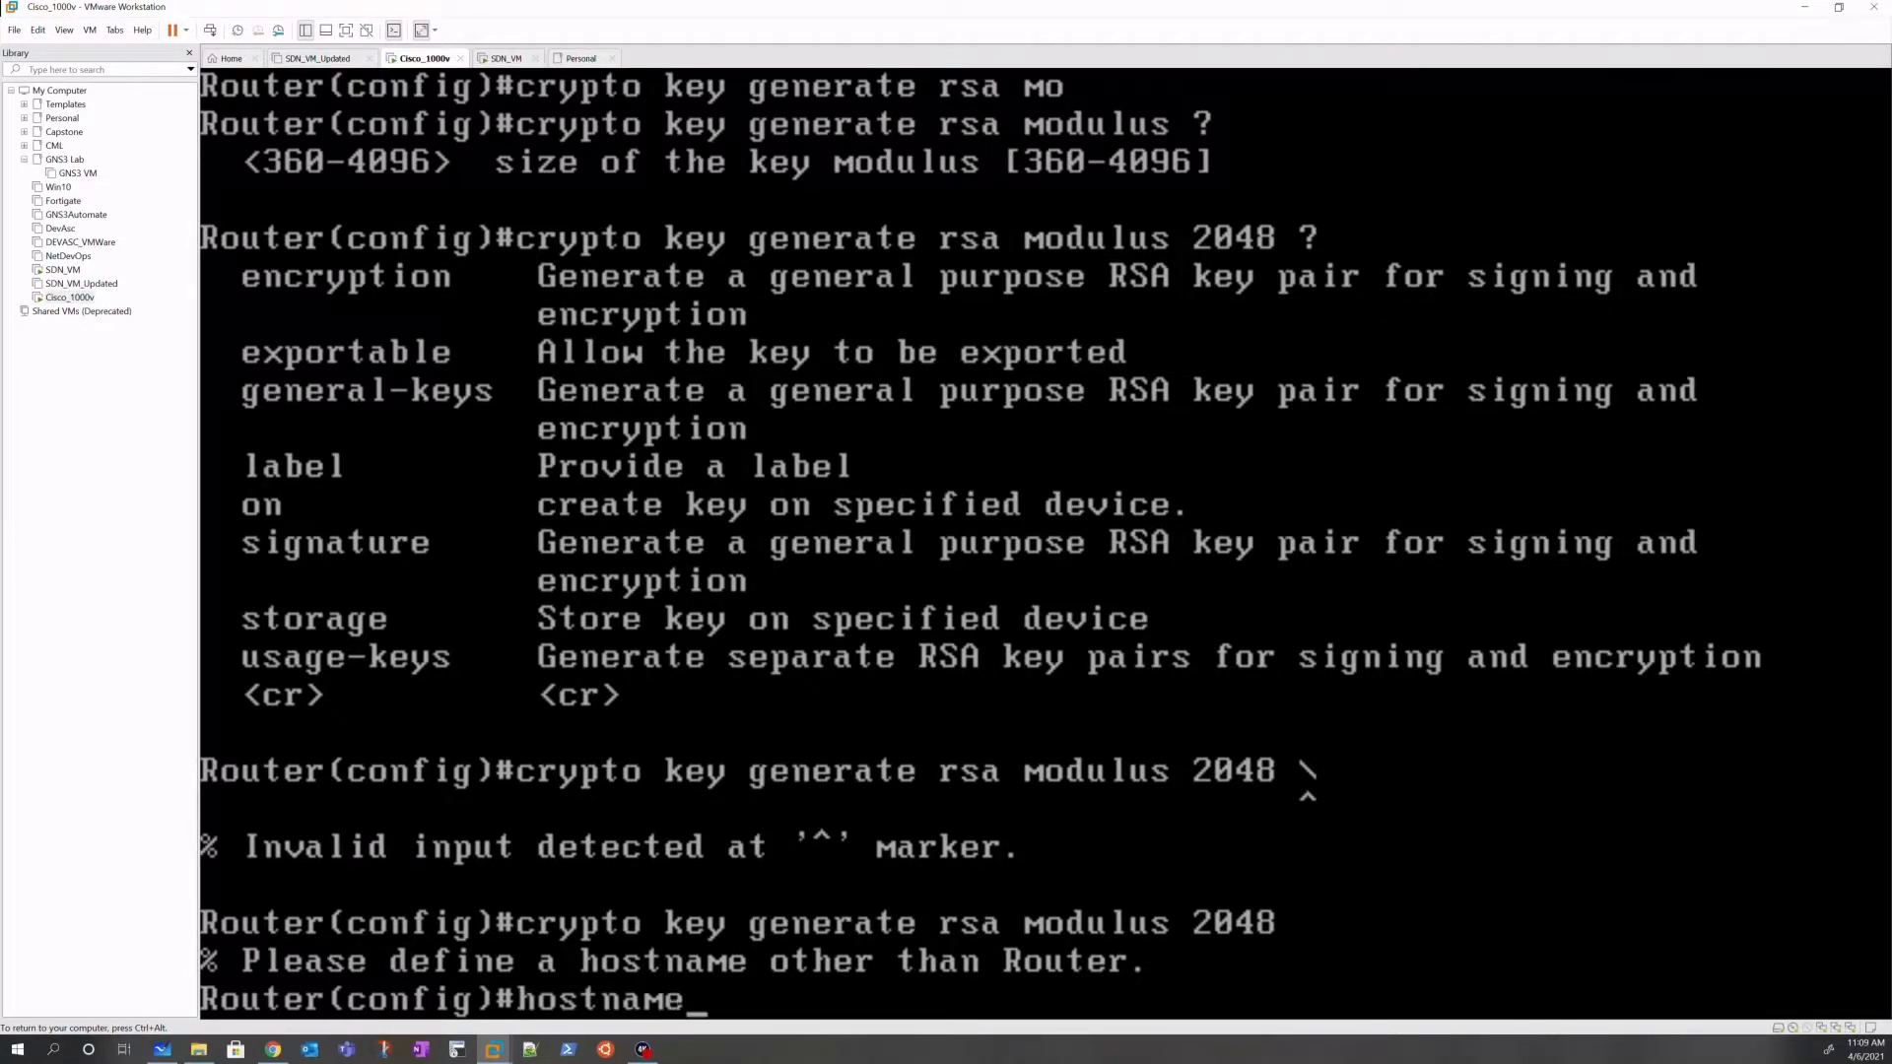
{"action": "type", "text": " SDNRtr"}
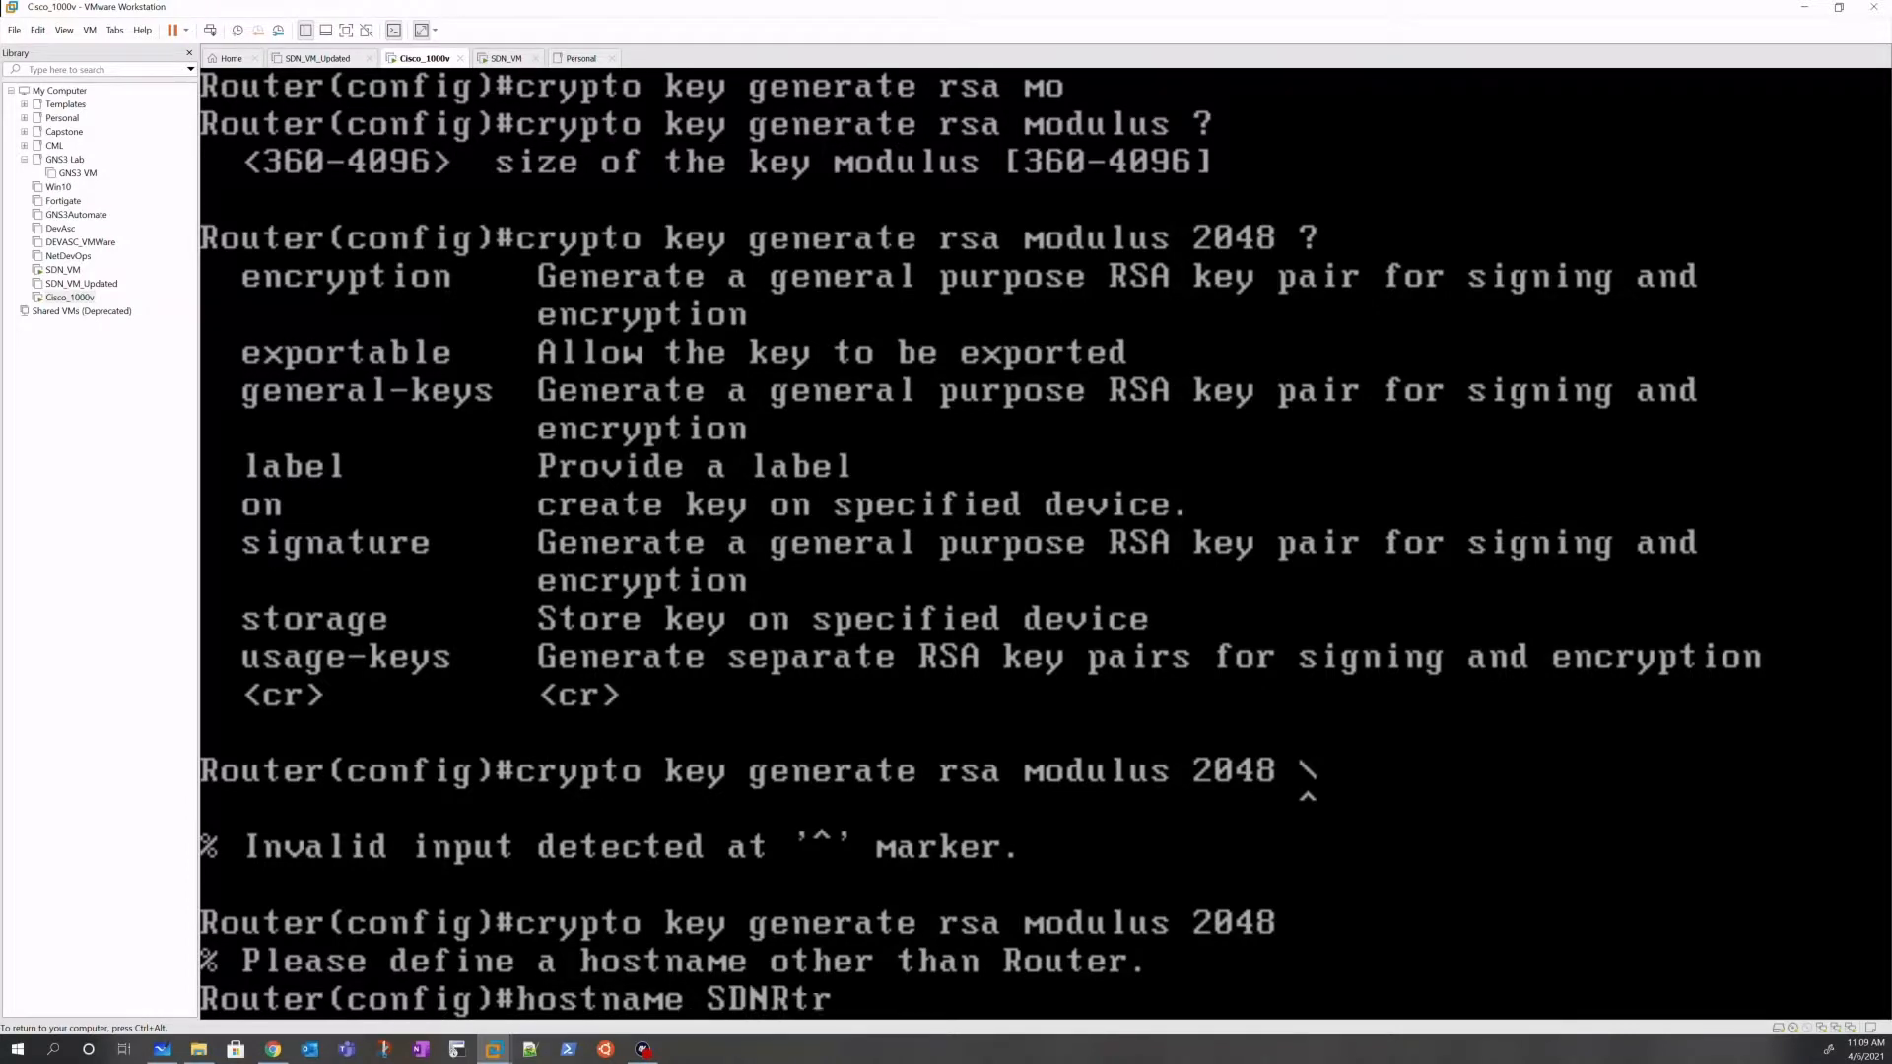
{"action": "key", "text": "BackSpace"}
{"action": "key", "text": "BackSpace"}
{"action": "key", "text": "BackSpace"}
{"action": "type", "text": "_RTR"}
{"action": "key", "text": "Return"}
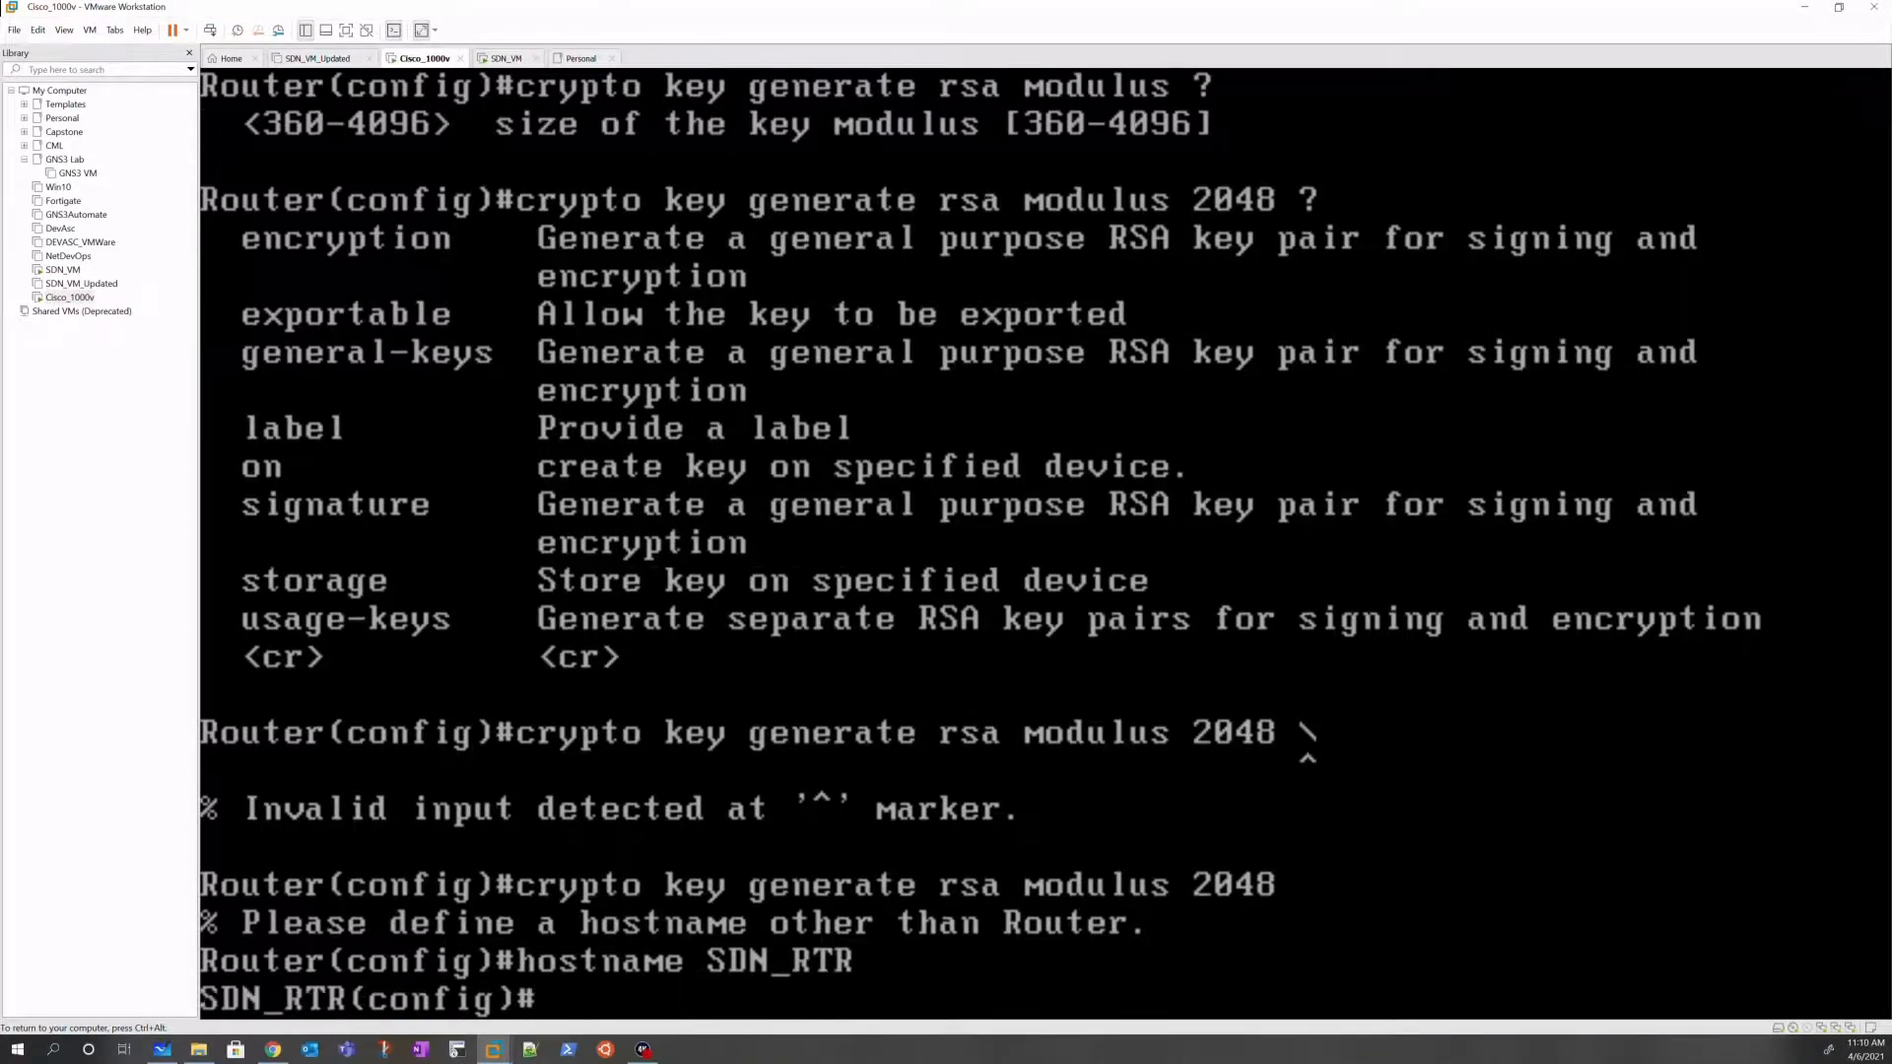
{"action": "key", "text": "Up"}
{"action": "key", "text": "Up"}
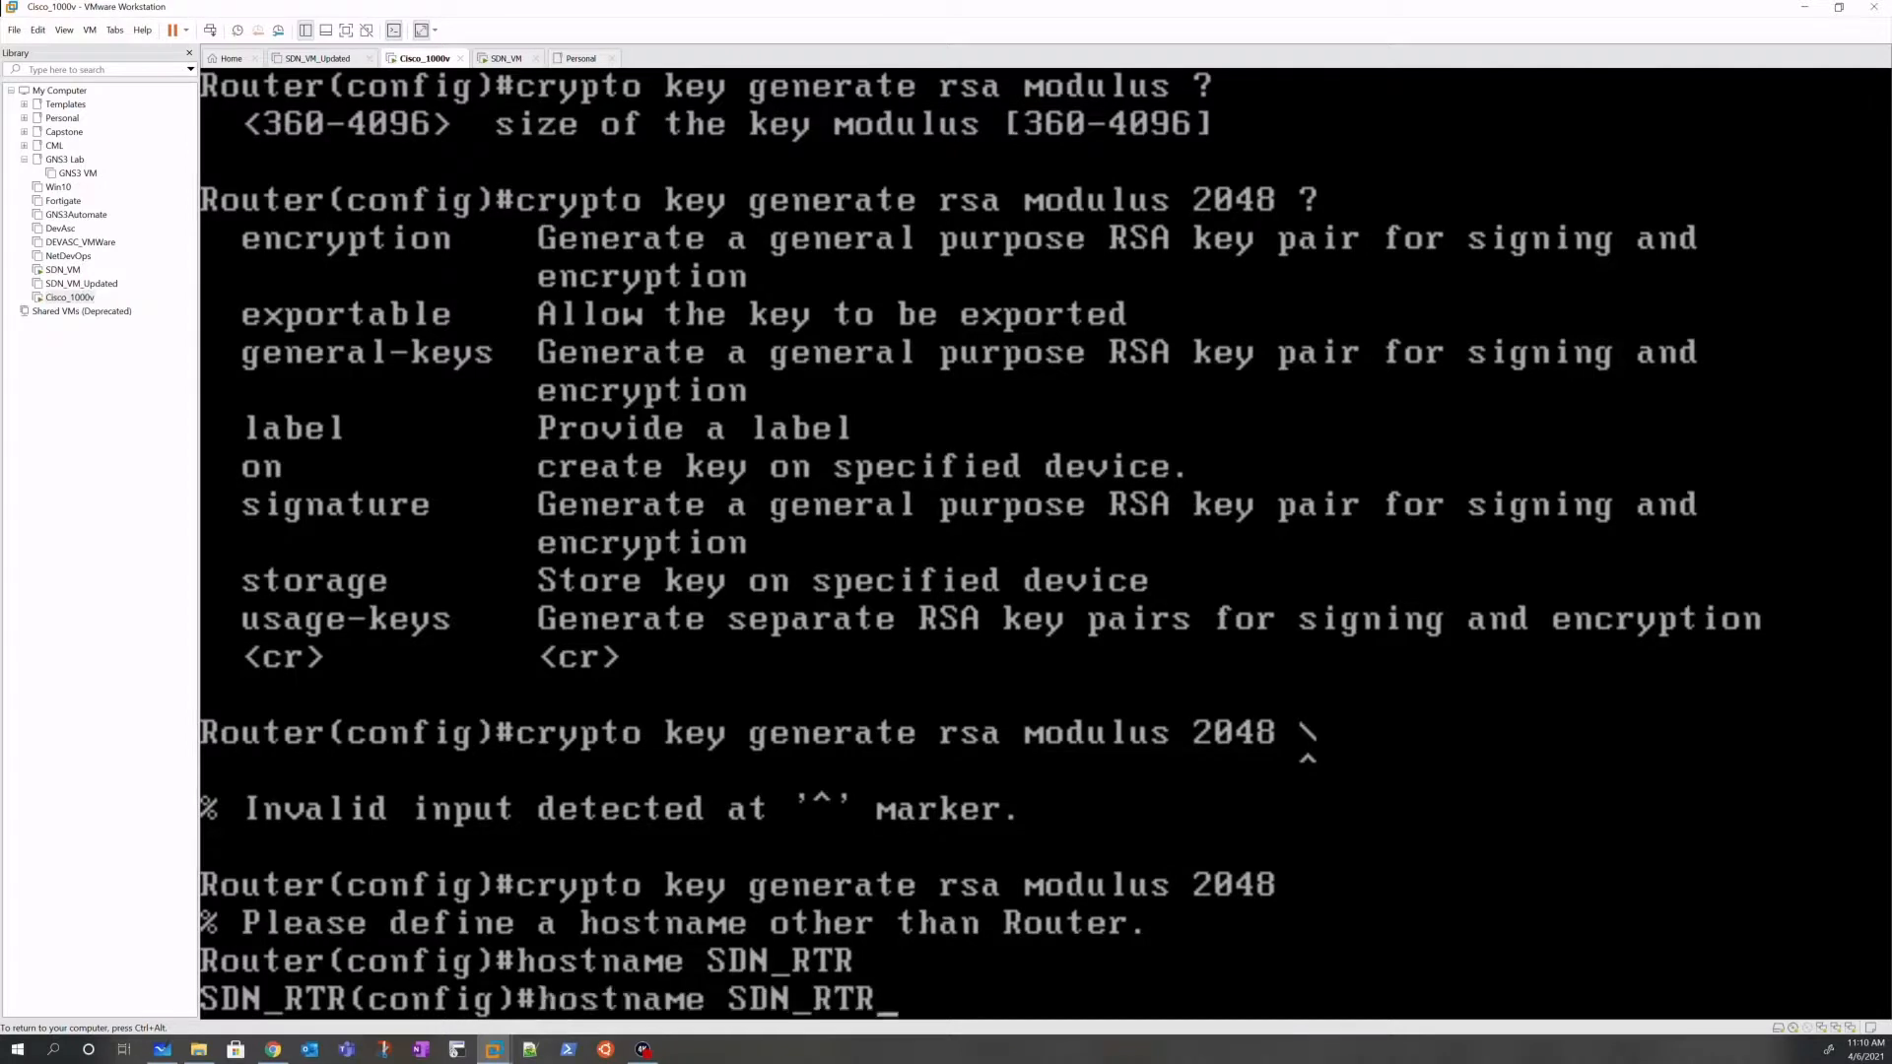
{"action": "key", "text": "Return"}
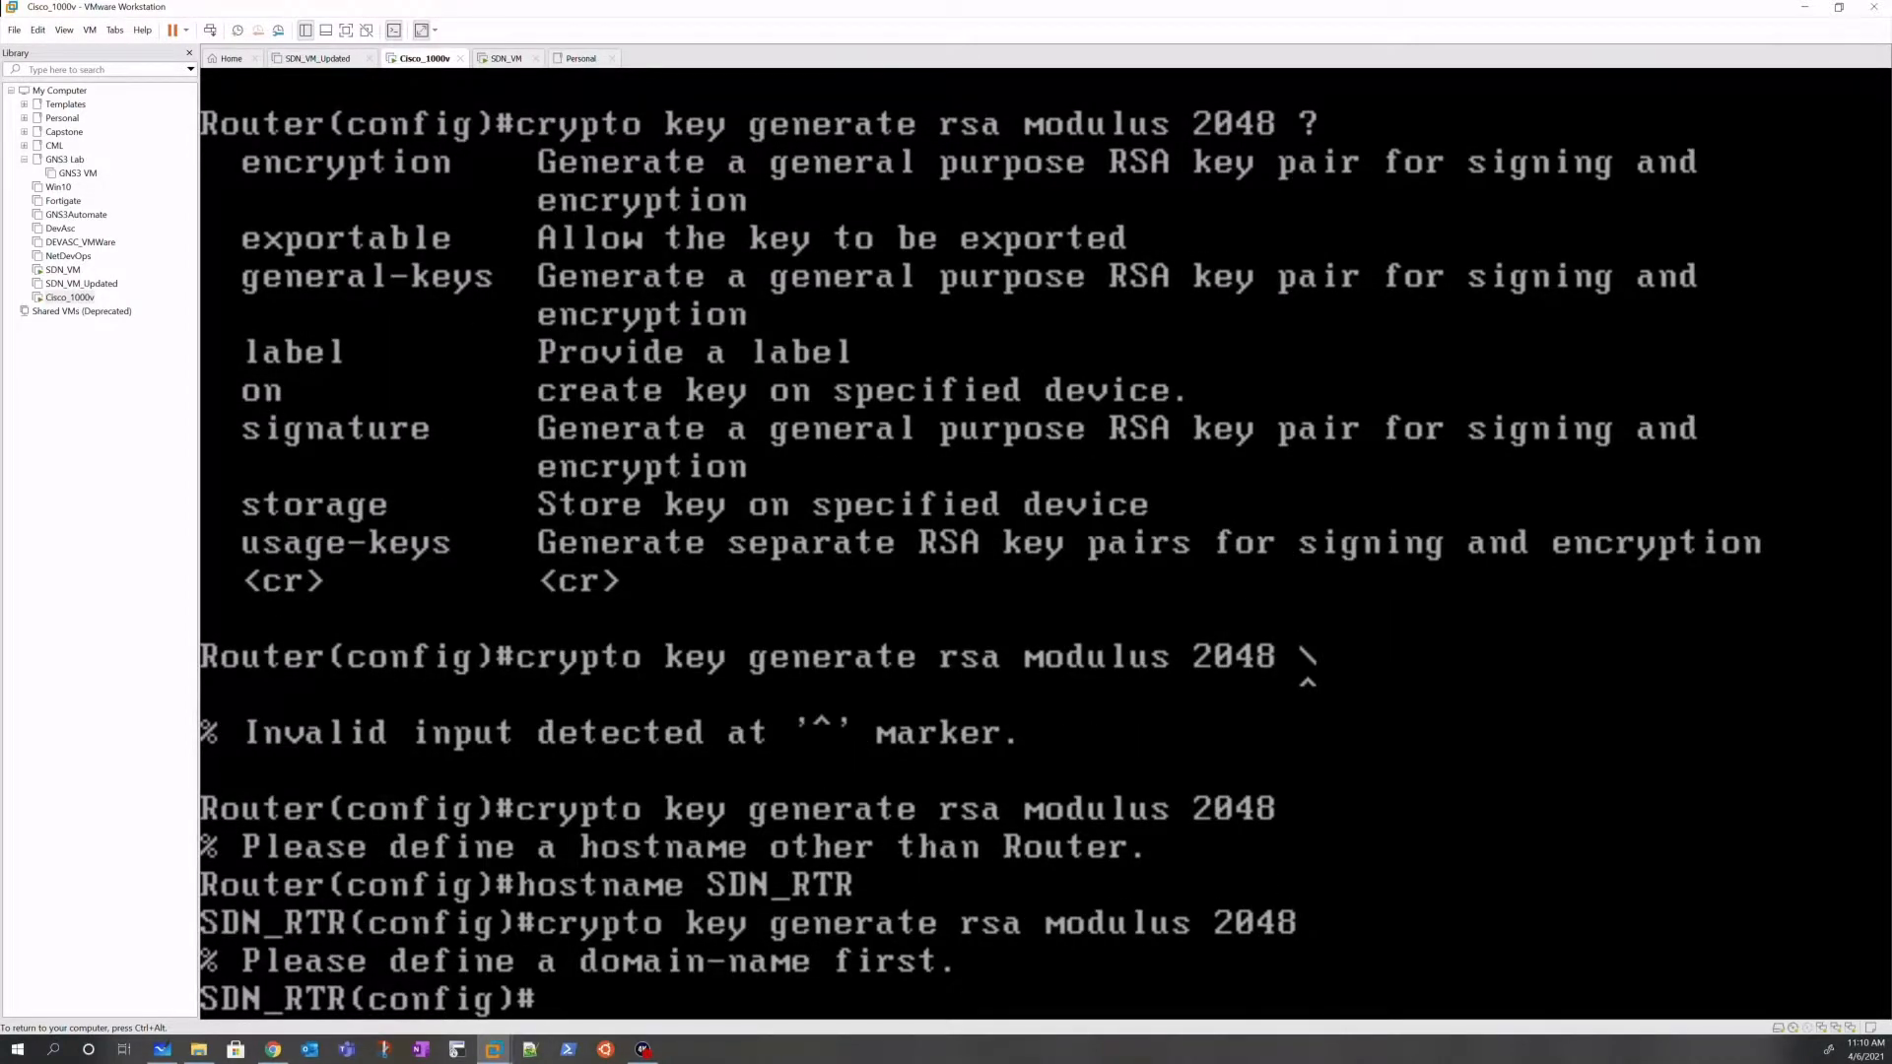
Step: Try a domain sdnlab.local setting, exit, and retry RSA key generation
{"action": "type", "text": "dom?"}
{"action": "key", "text": "Tab"}
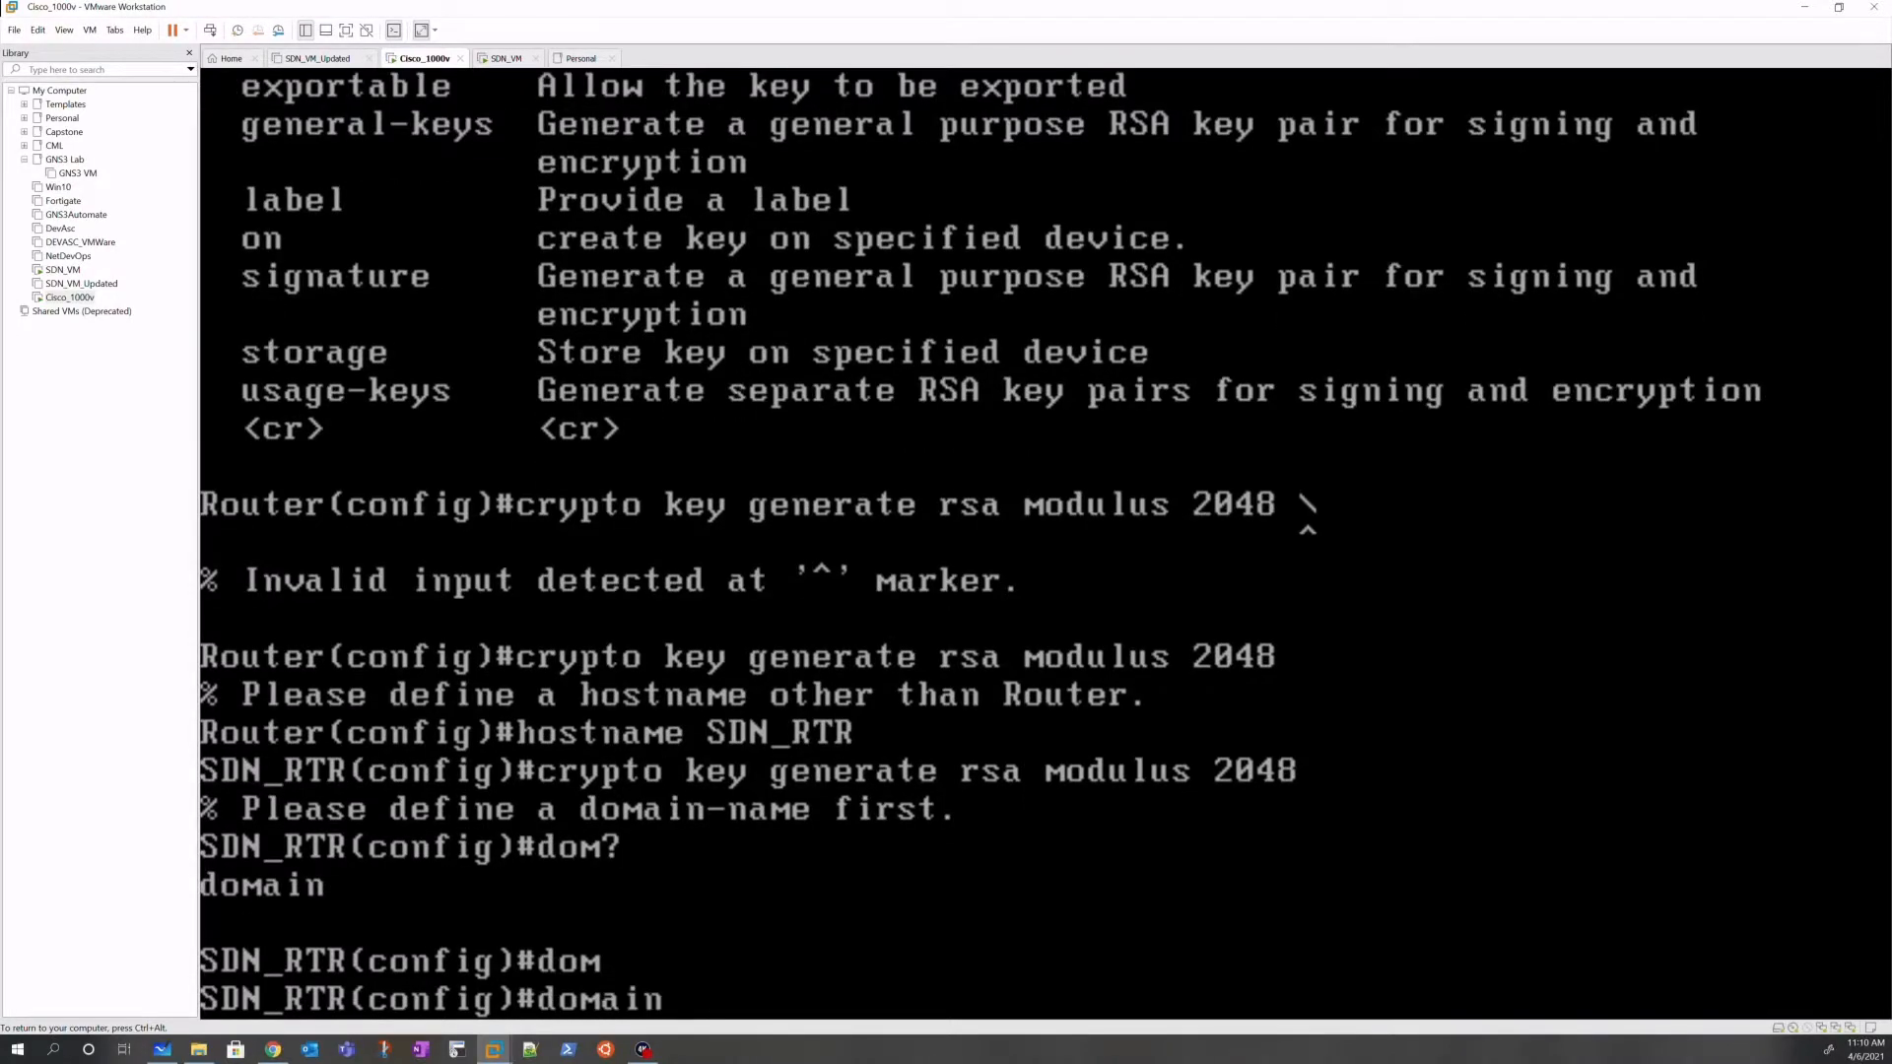
{"action": "type", "text": "?"}
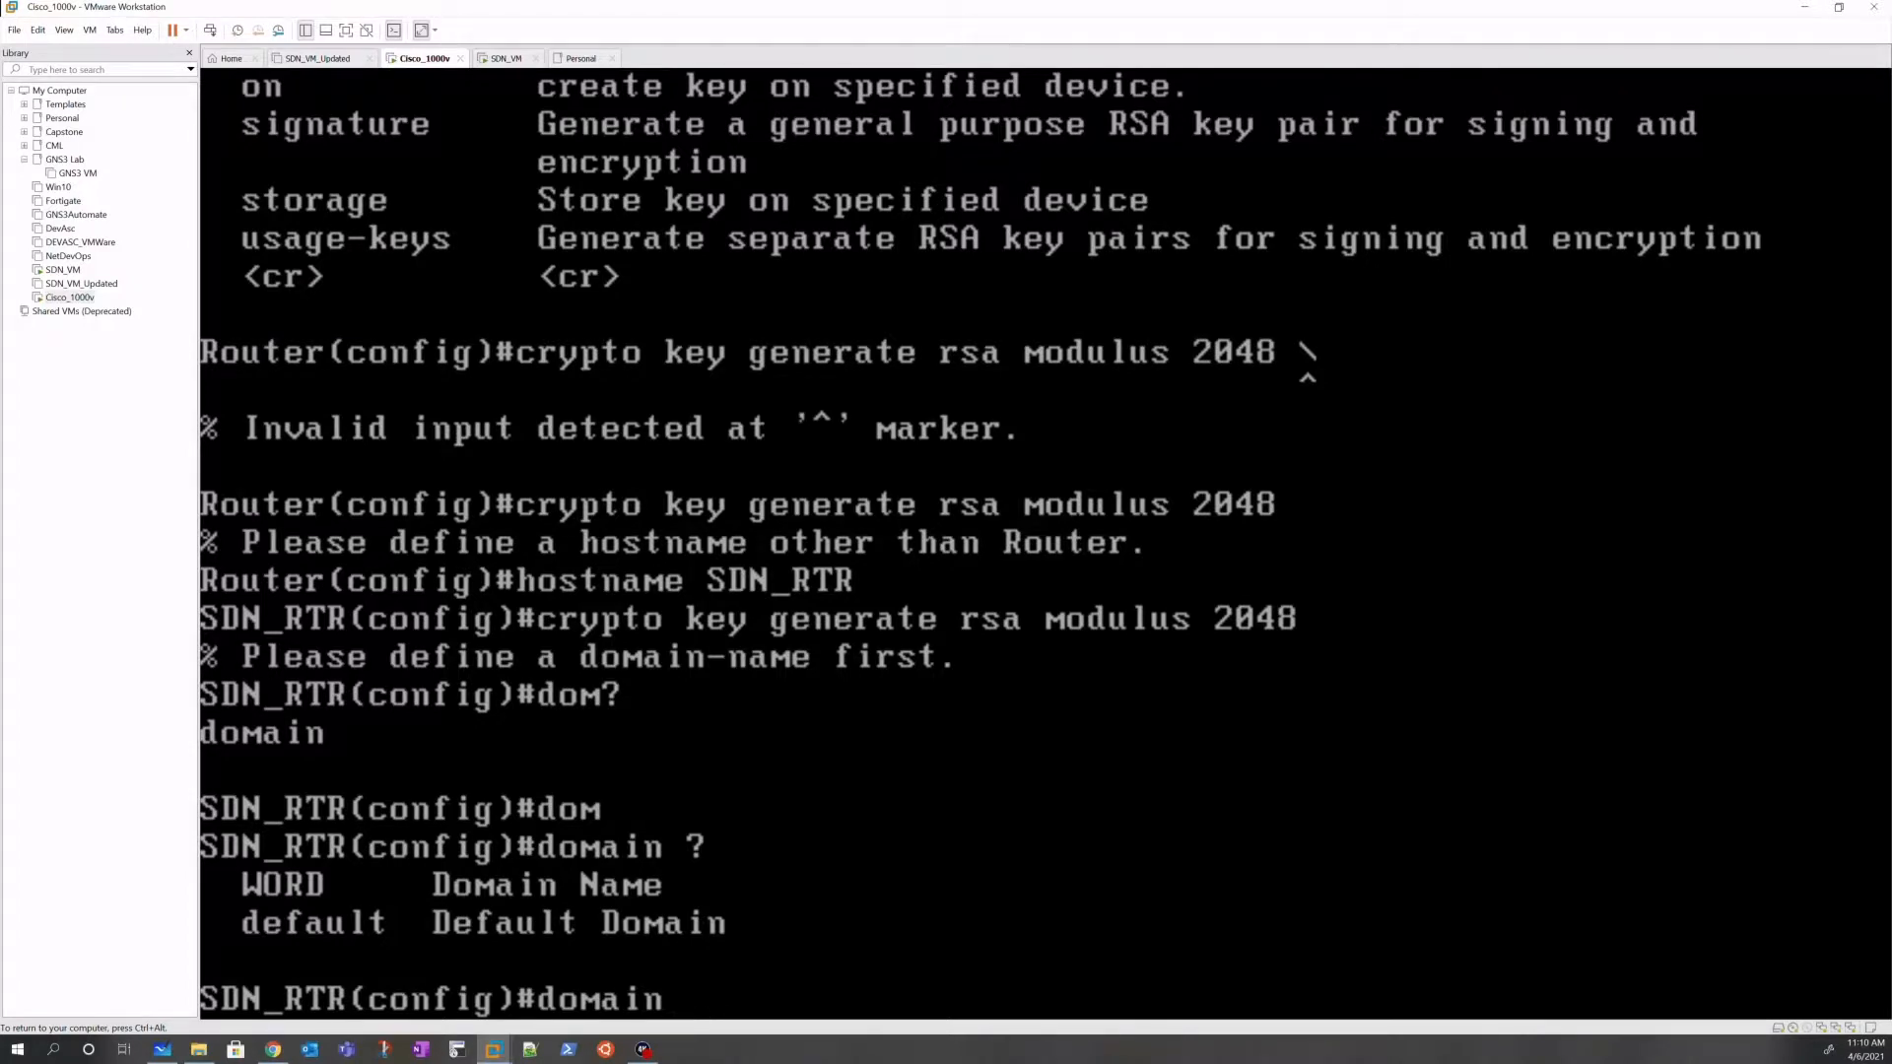
{"action": "type", "text": "sdn.local"}
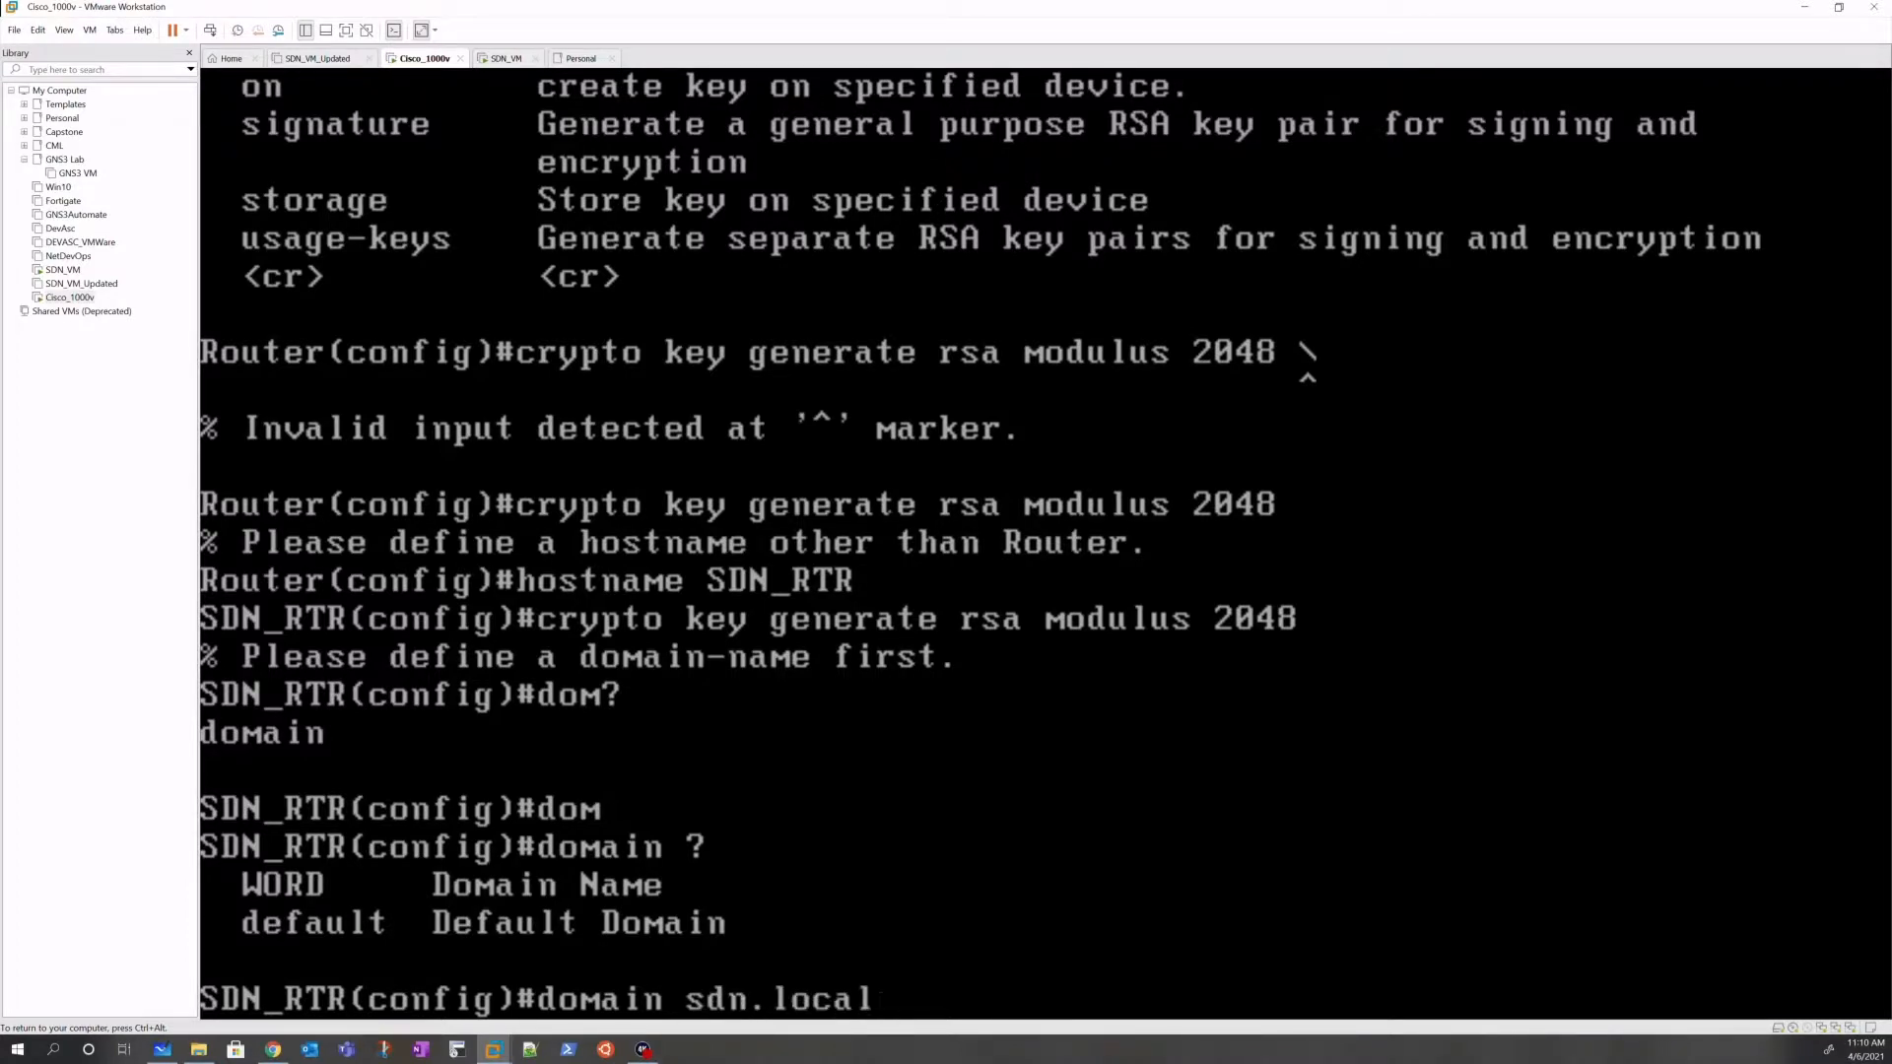
{"action": "key", "text": "BackSpace"}
{"action": "key", "text": "BackSpace"}
{"action": "key", "text": "BackSpace"}
{"action": "key", "text": "BackSpace"}
{"action": "key", "text": "BackSpace"}
{"action": "key", "text": "BackSpace"}
{"action": "type", "text": "lab.local"}
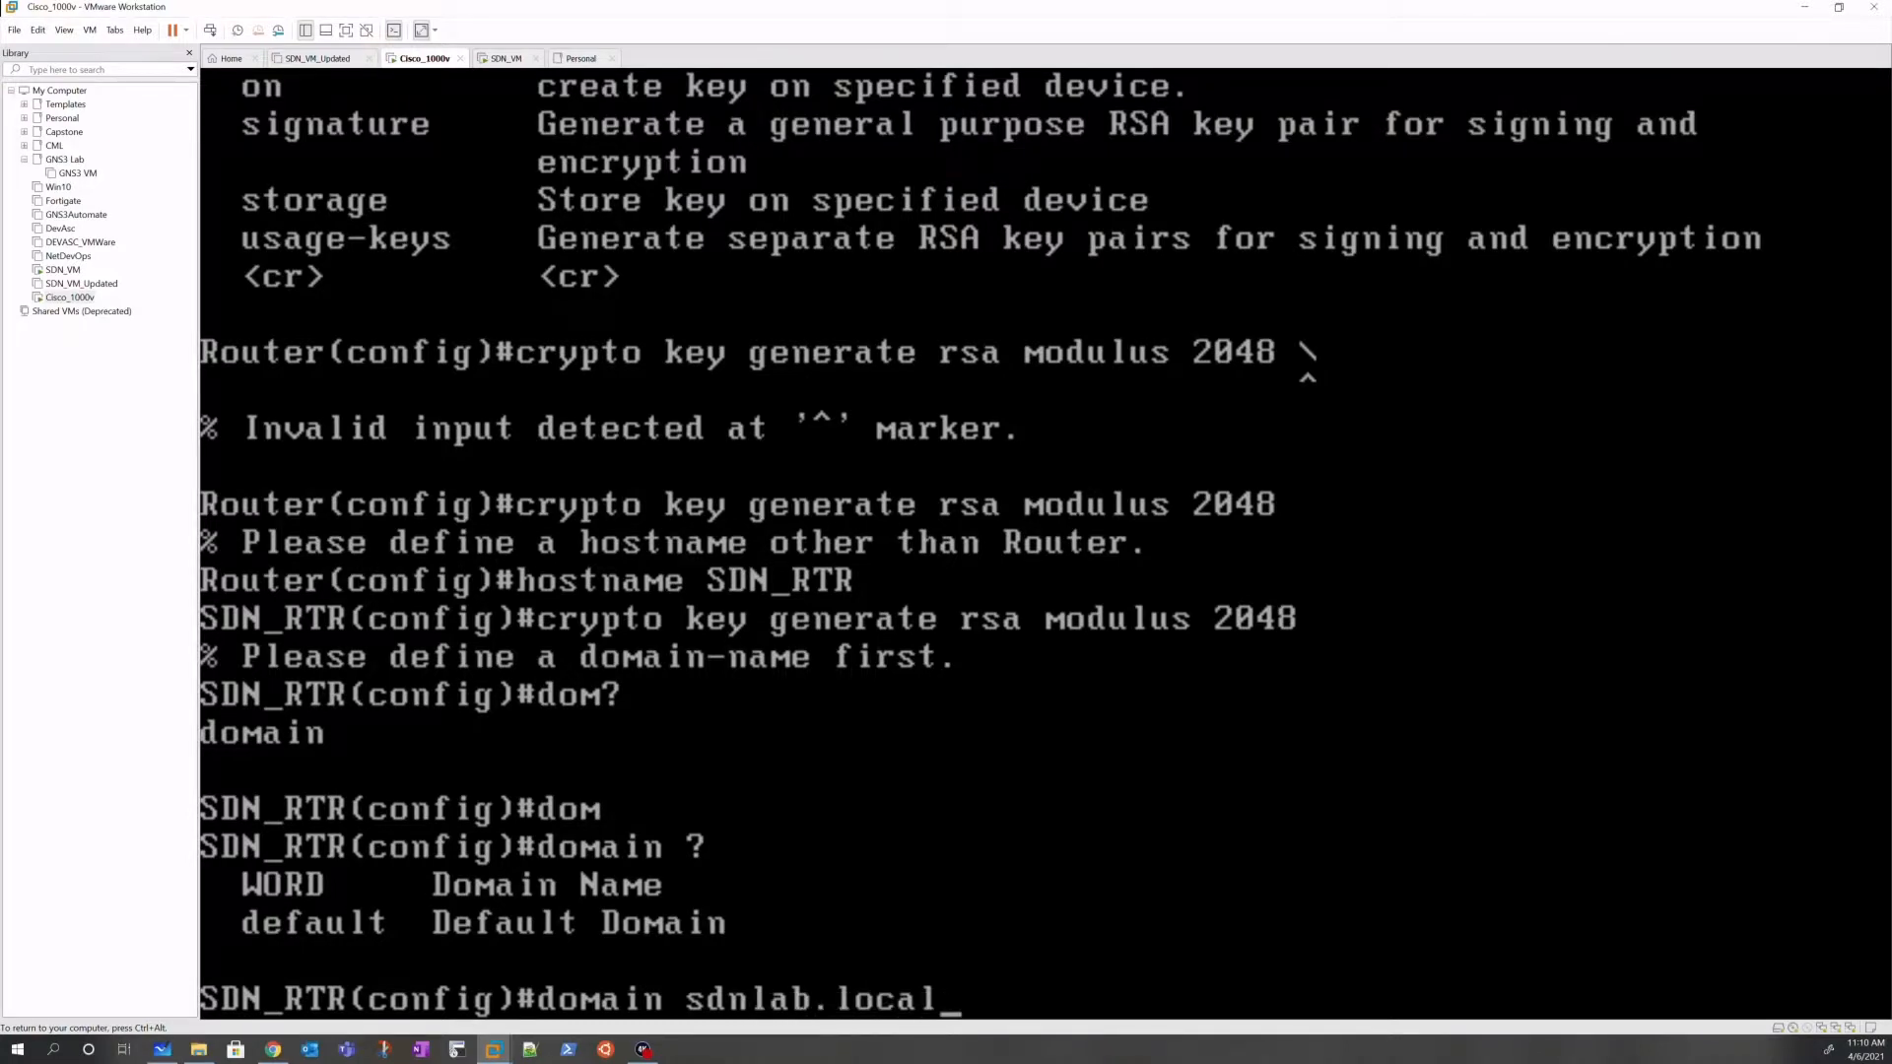
{"action": "key", "text": "Return"}
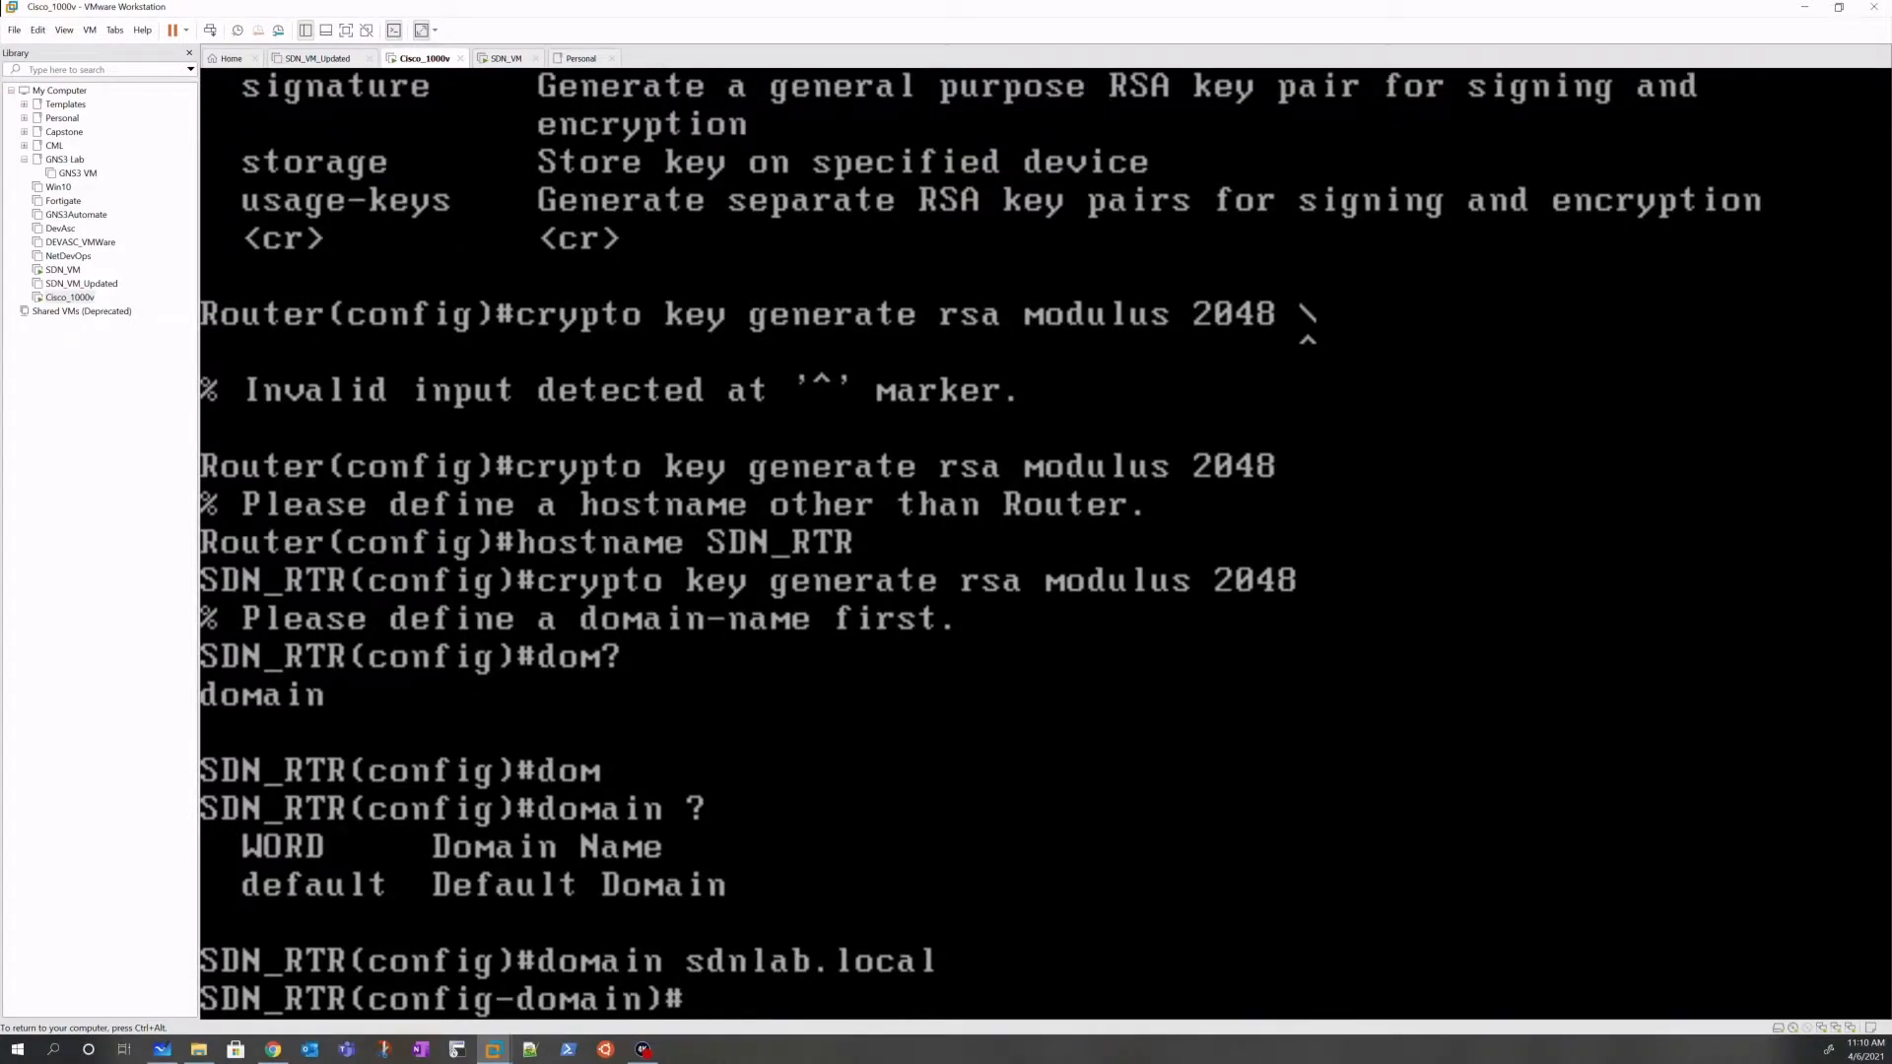
{"action": "type", "text": "exit"}
{"action": "key", "text": "Return"}
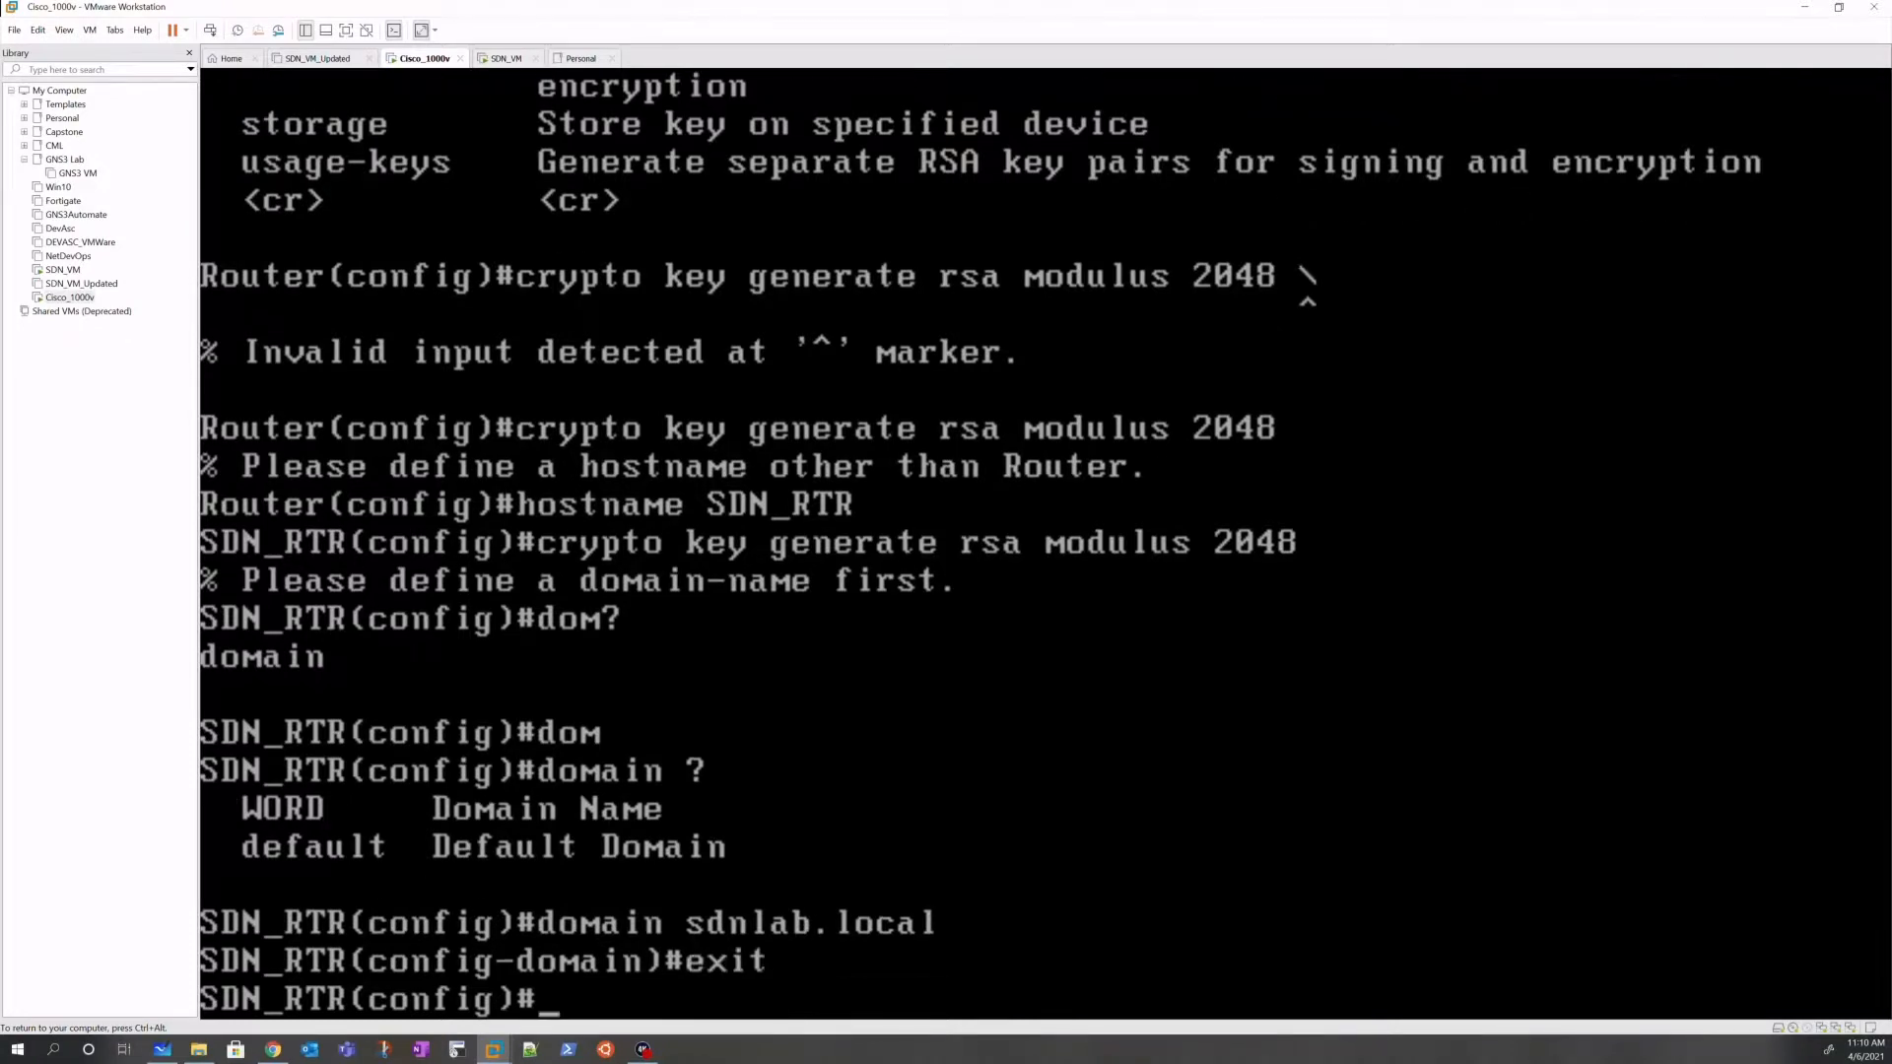
{"action": "key", "text": "Up"}
{"action": "key", "text": "Up"}
{"action": "key", "text": "Up"}
{"action": "key", "text": "Up"}
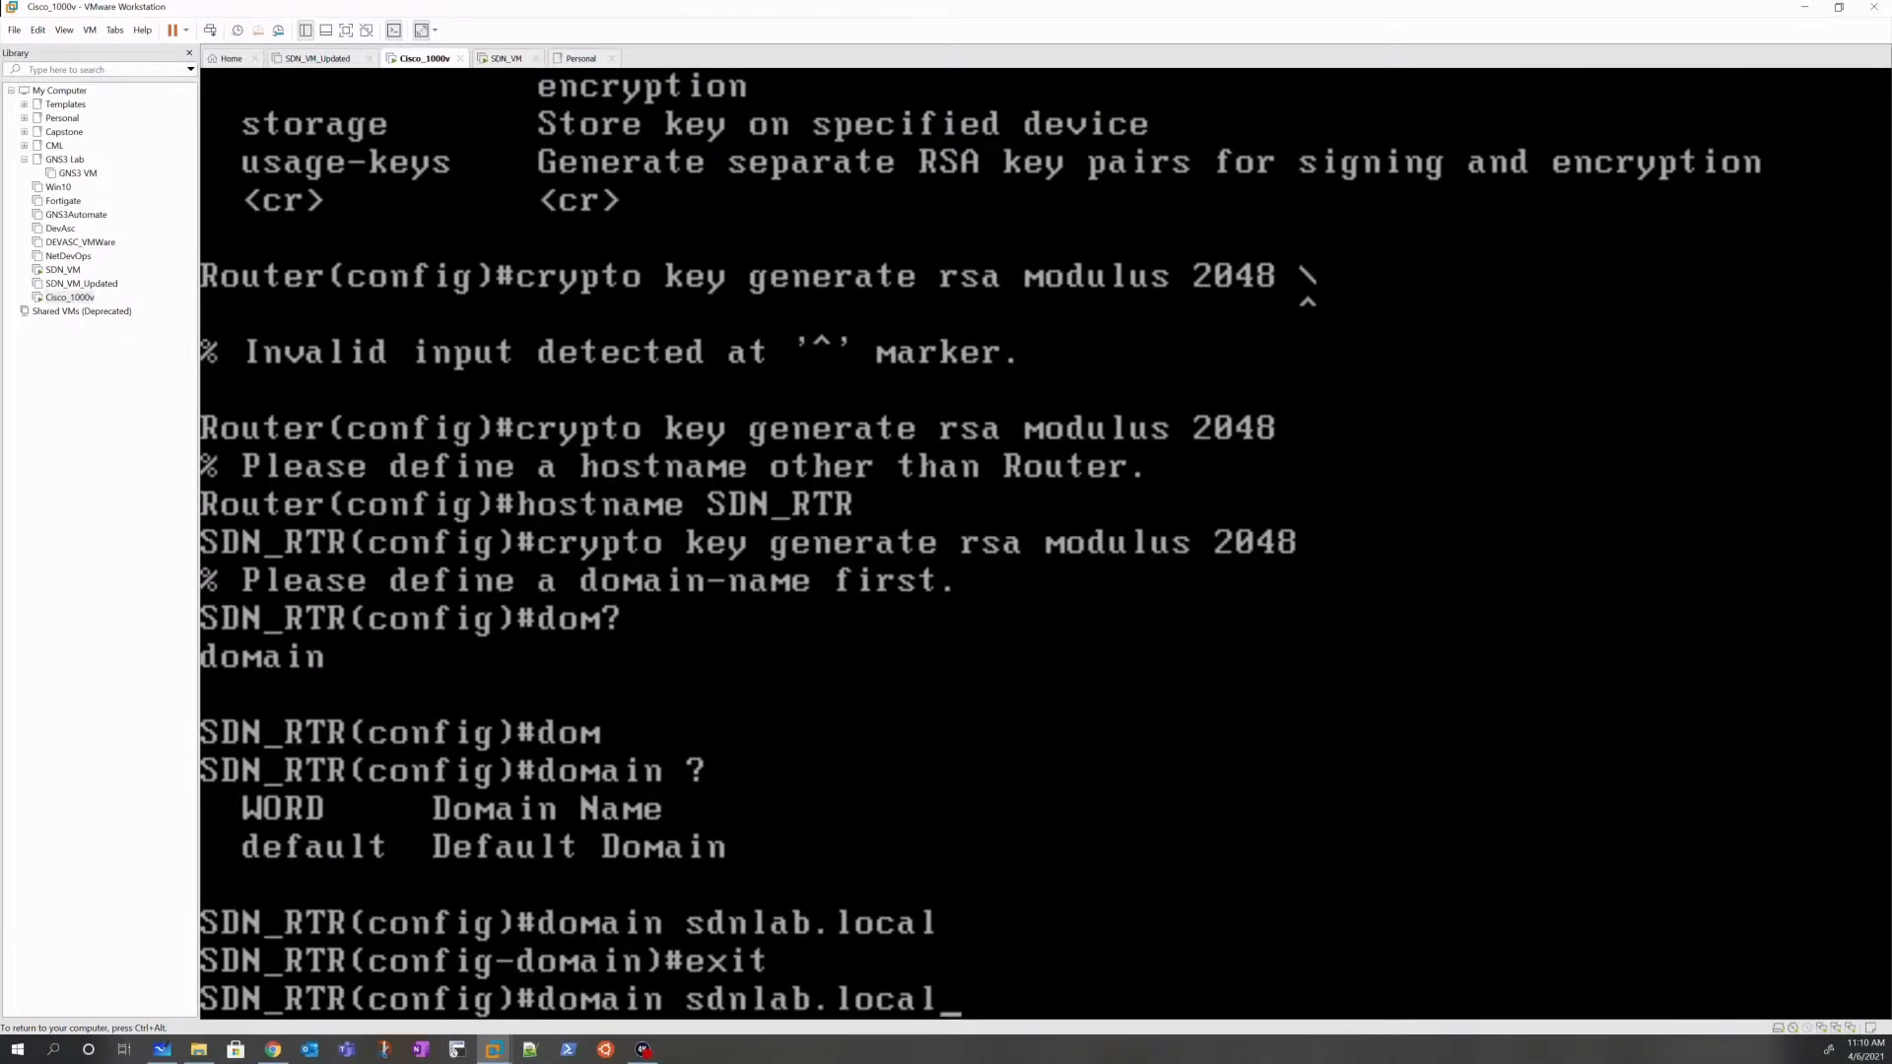
{"action": "key", "text": "Return"}
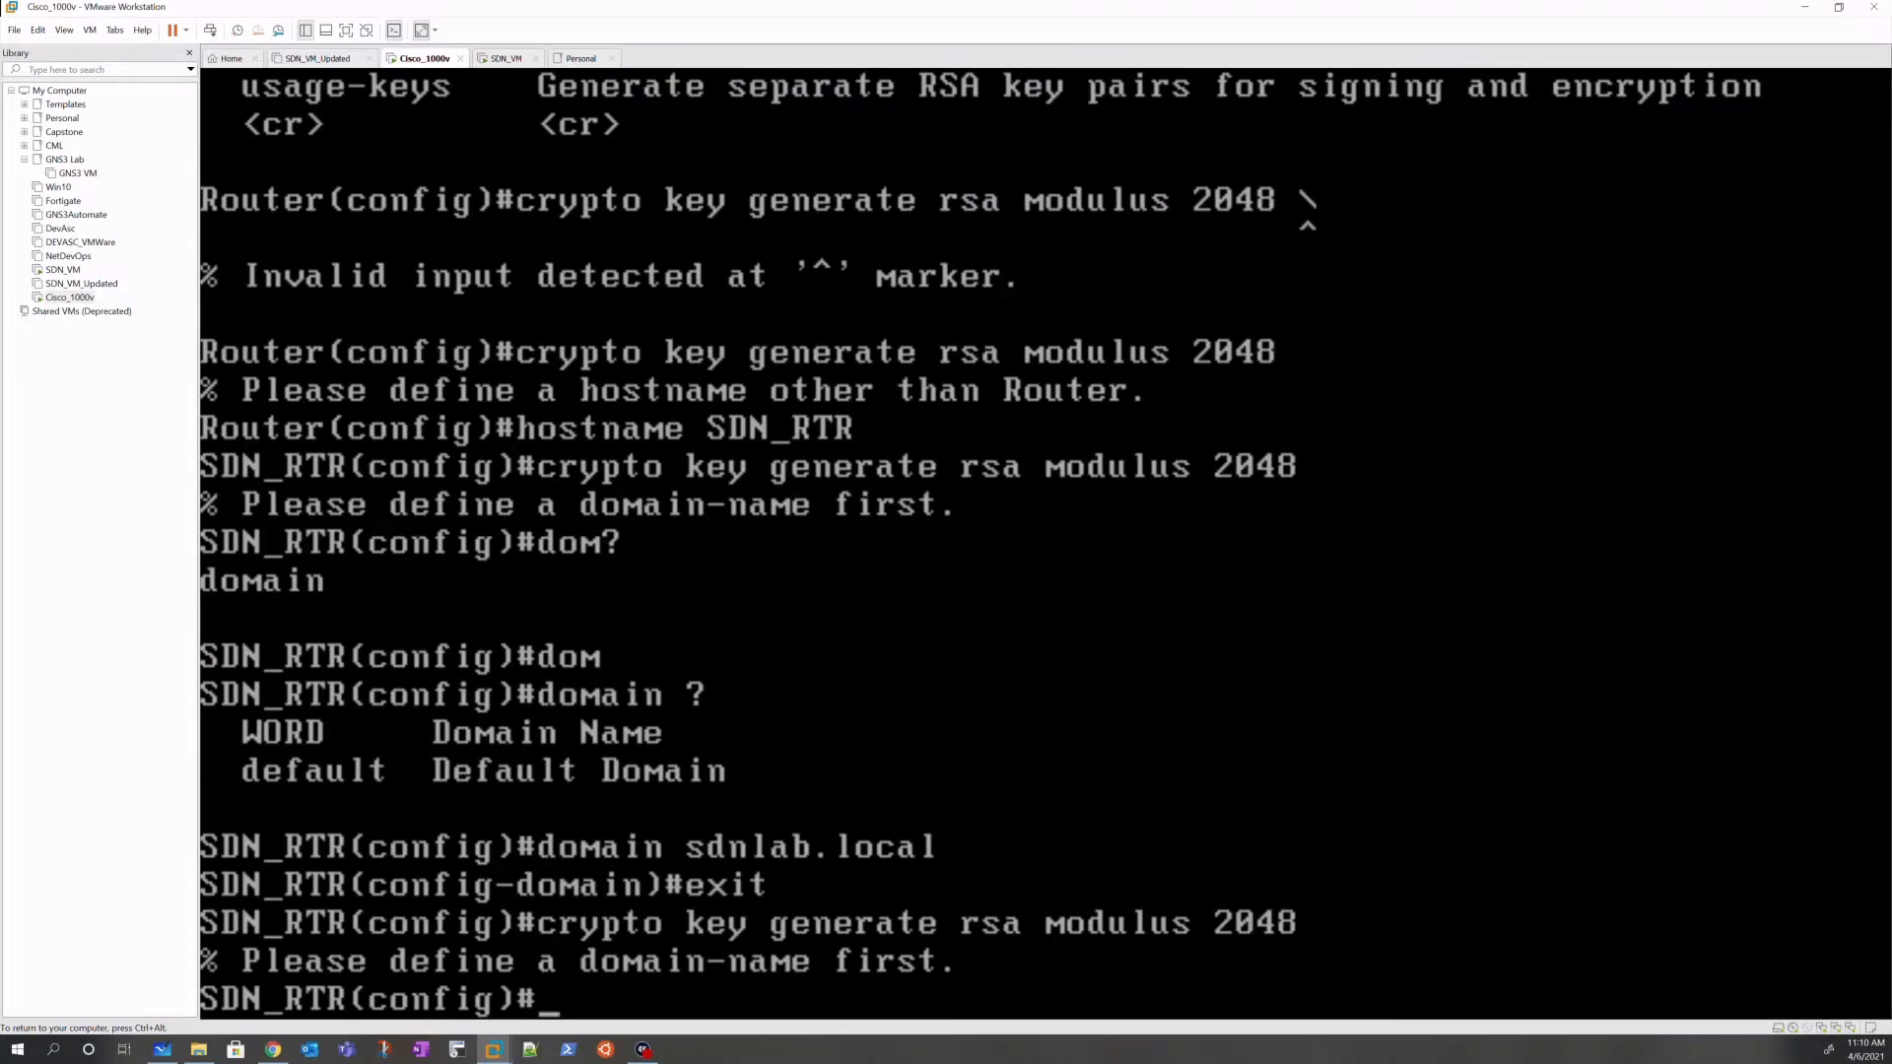
Step: Set ip domain name sdnlab.local and generate the 2048-bit RSA keys
{"action": "type", "text": "d"}
{"action": "key", "text": "BackSpace"}
{"action": "type", "text": "ip dom"}
{"action": "key", "text": "Tab"}
{"action": "type", "text": "?"}
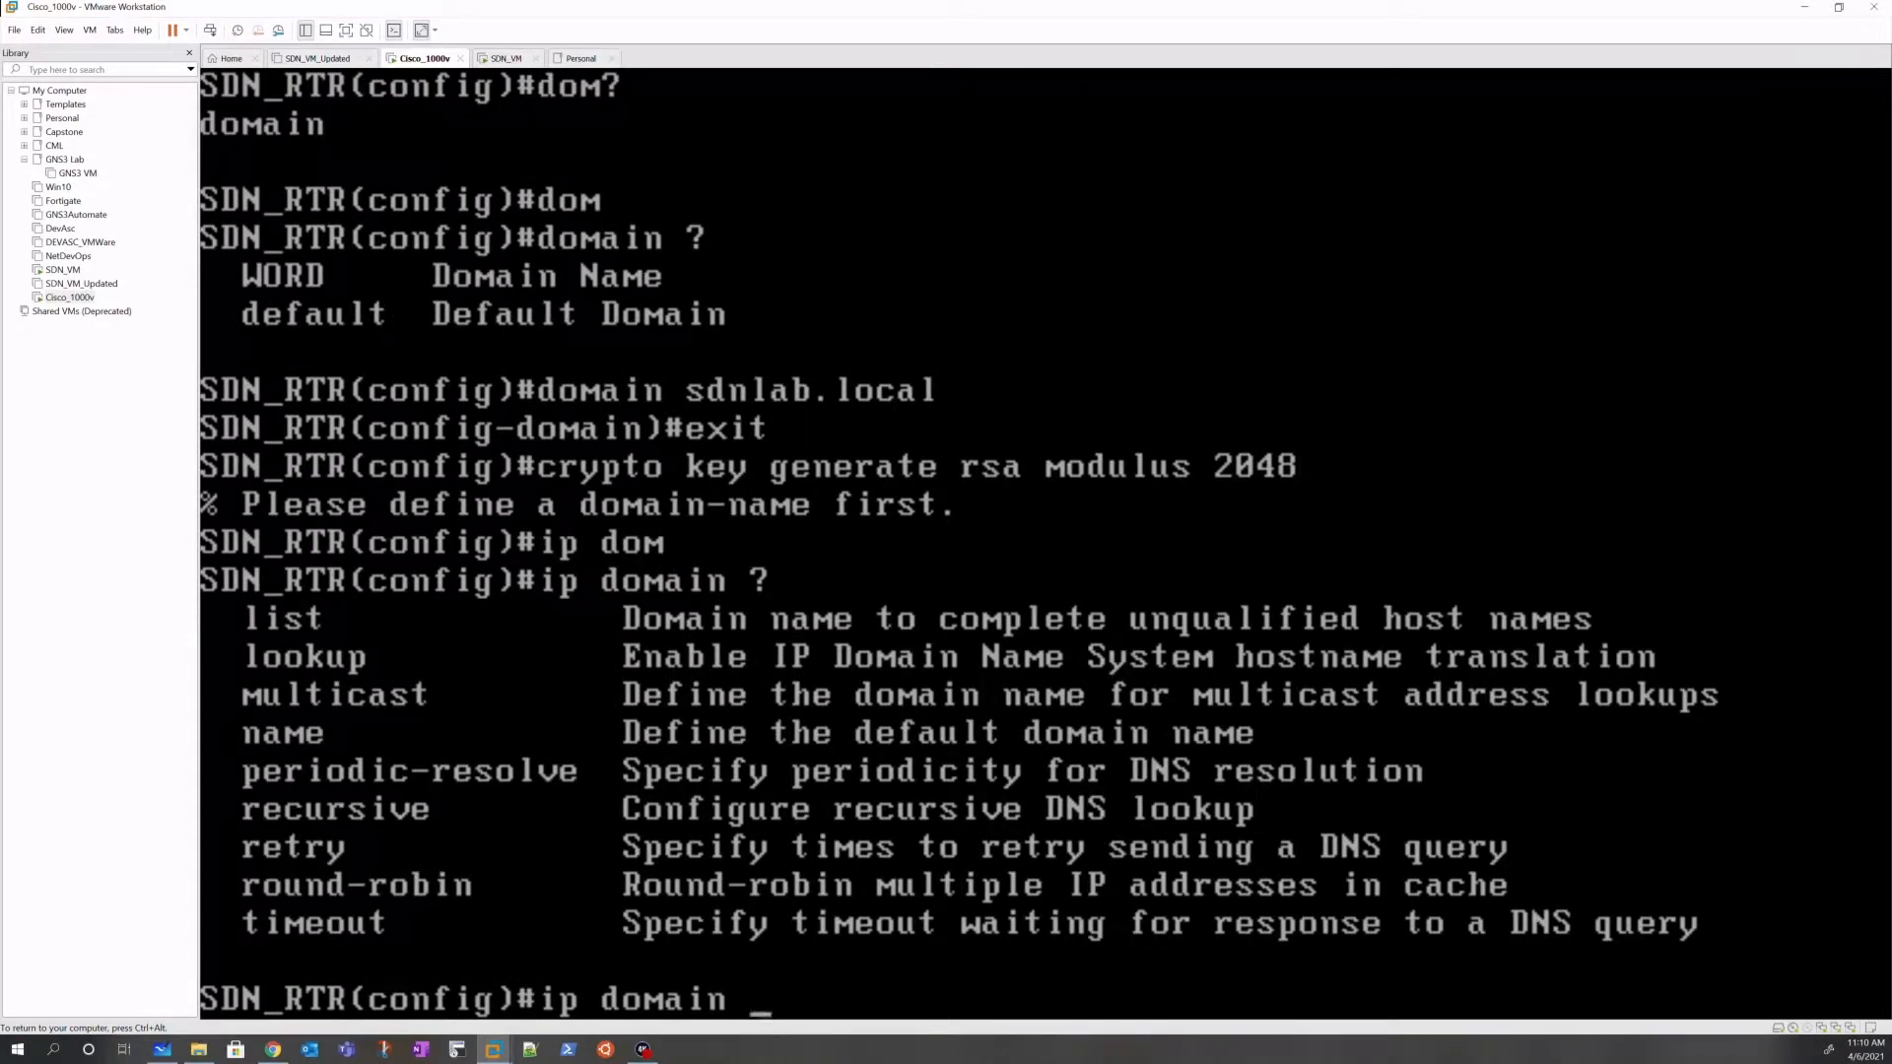
{"action": "type", "text": "n"}
{"action": "key", "text": "Tab"}
{"action": "type", "text": "?"}
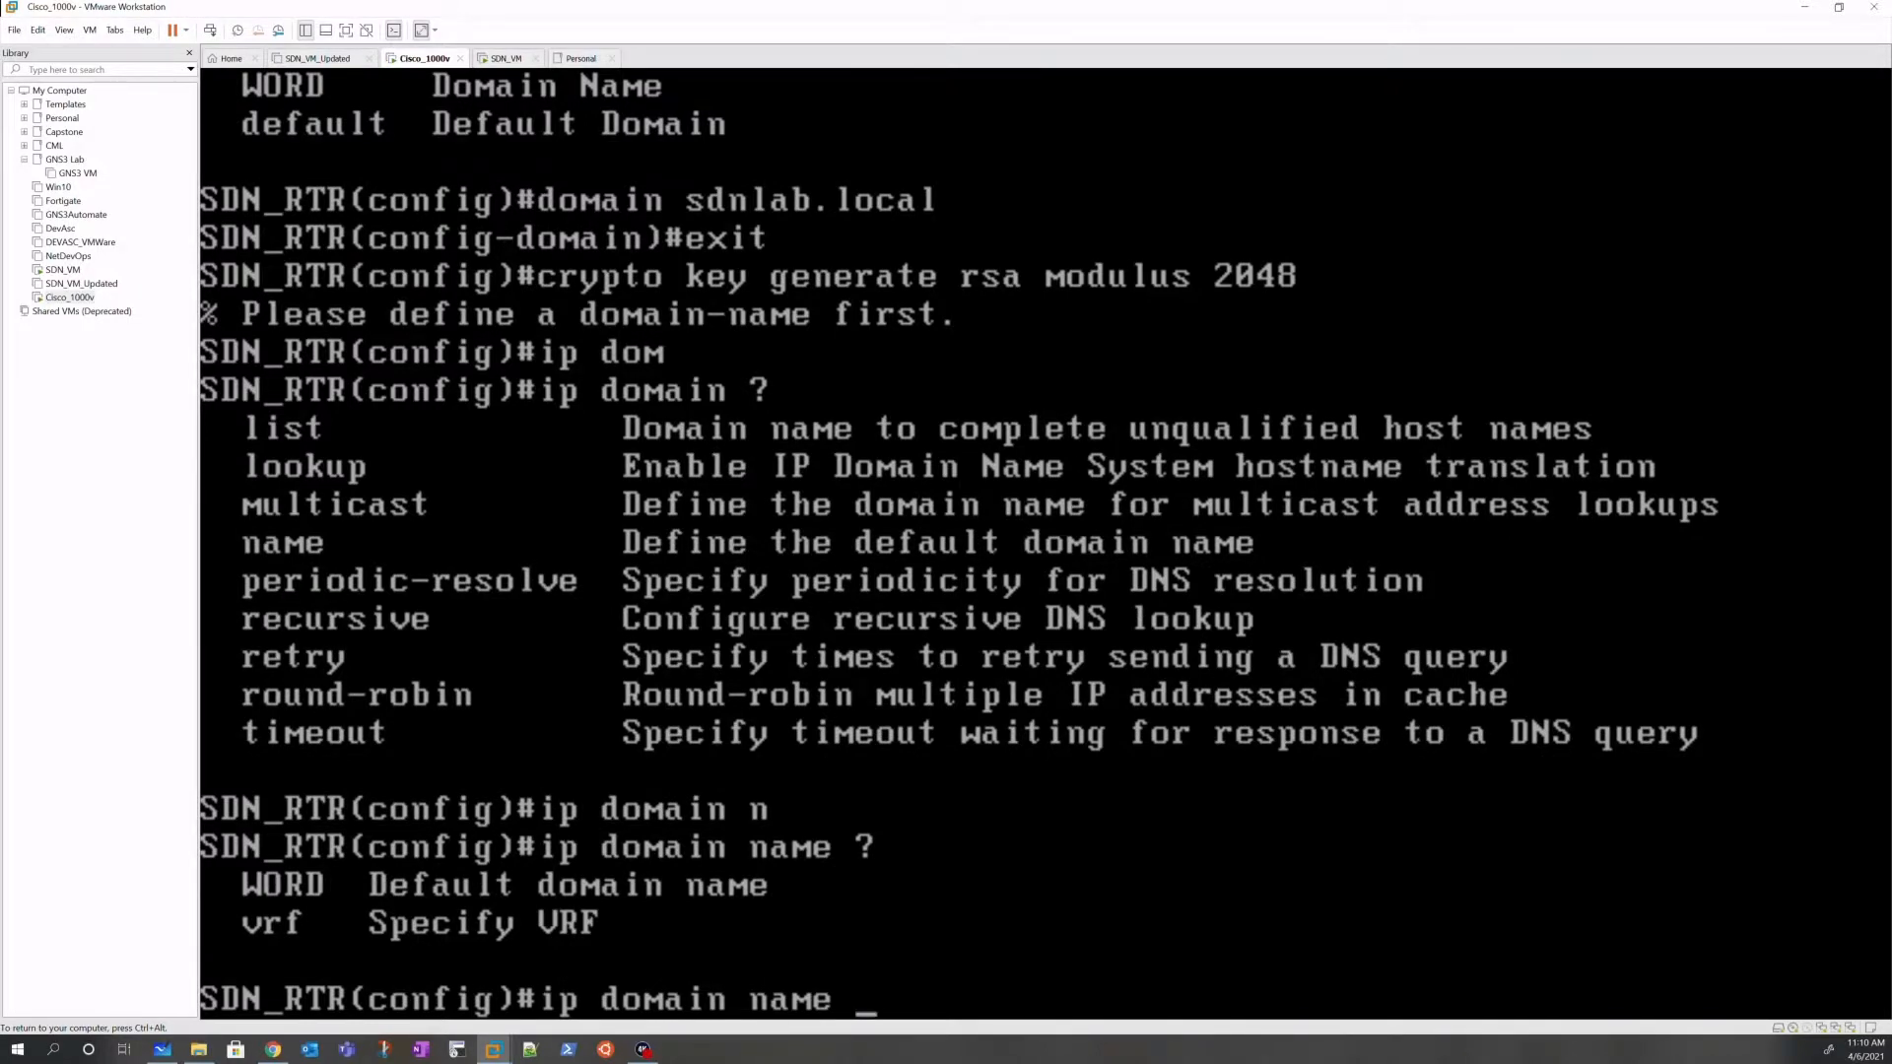
{"action": "type", "text": "sdnlab.local"}
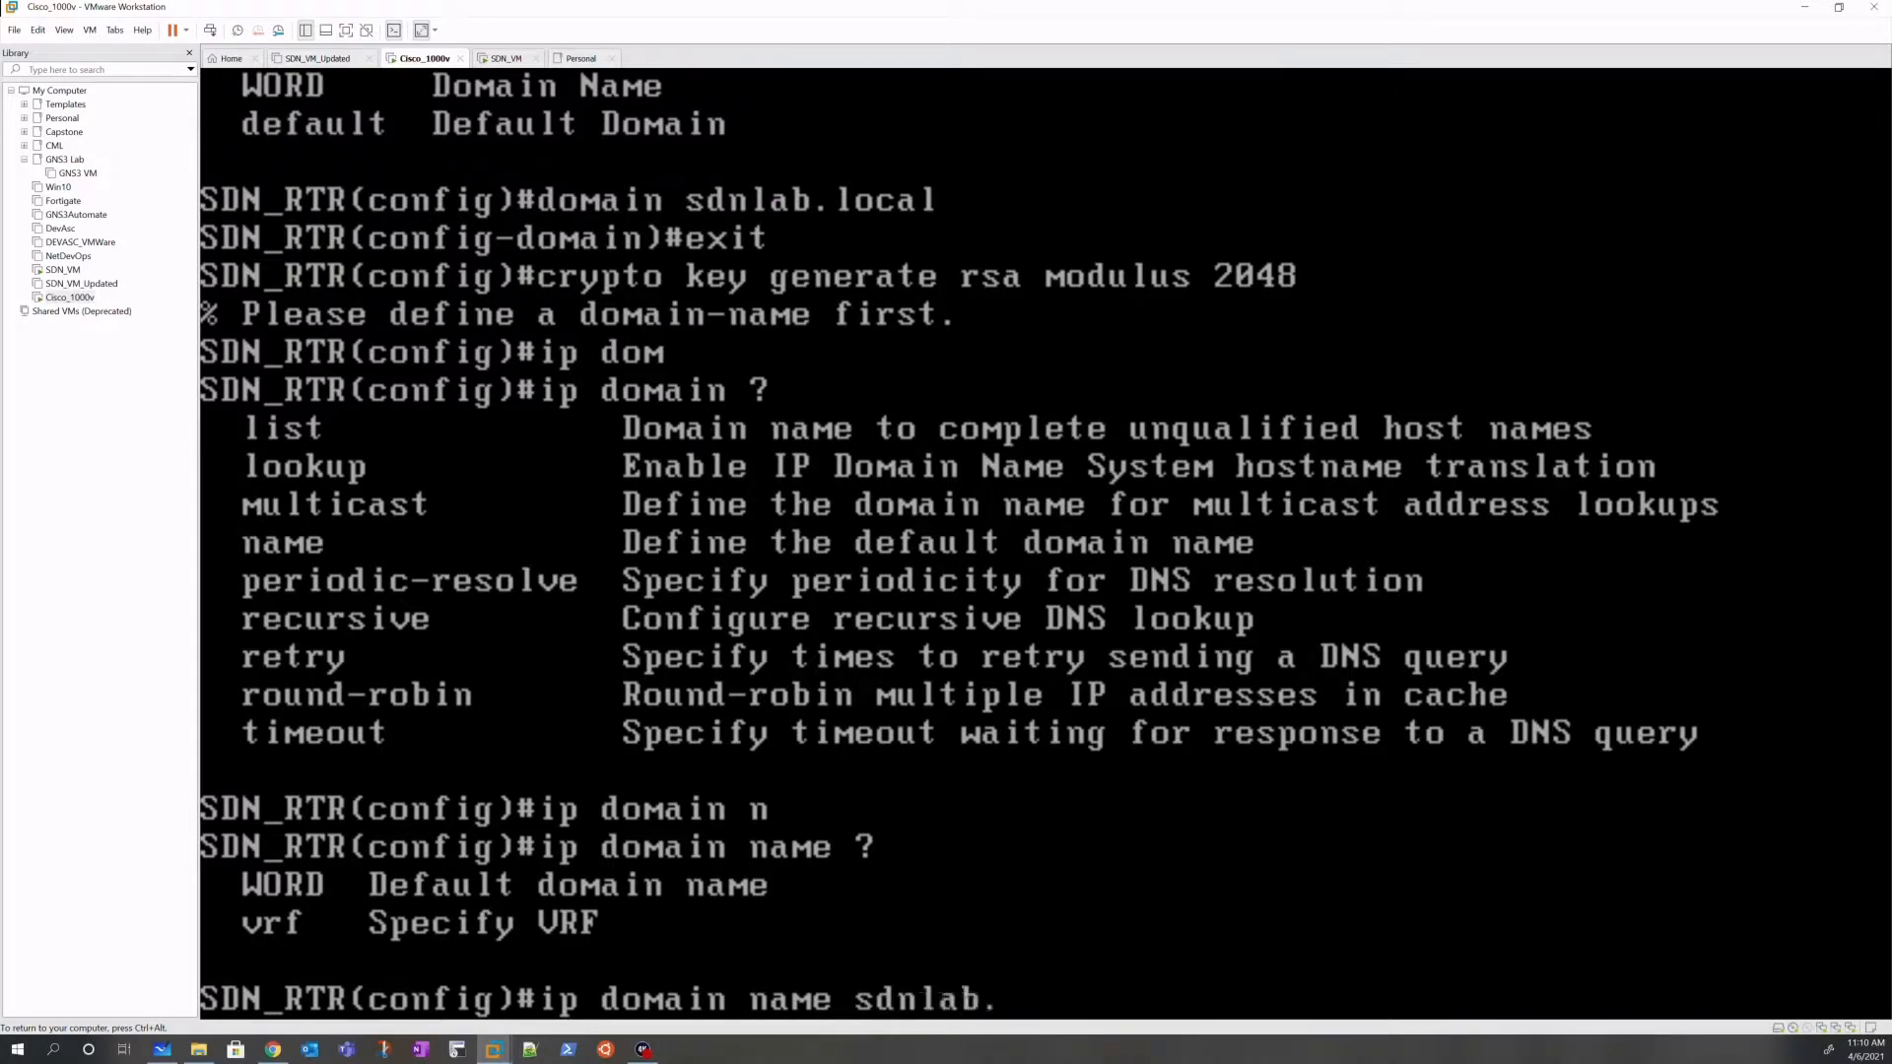
{"action": "key", "text": "Return"}
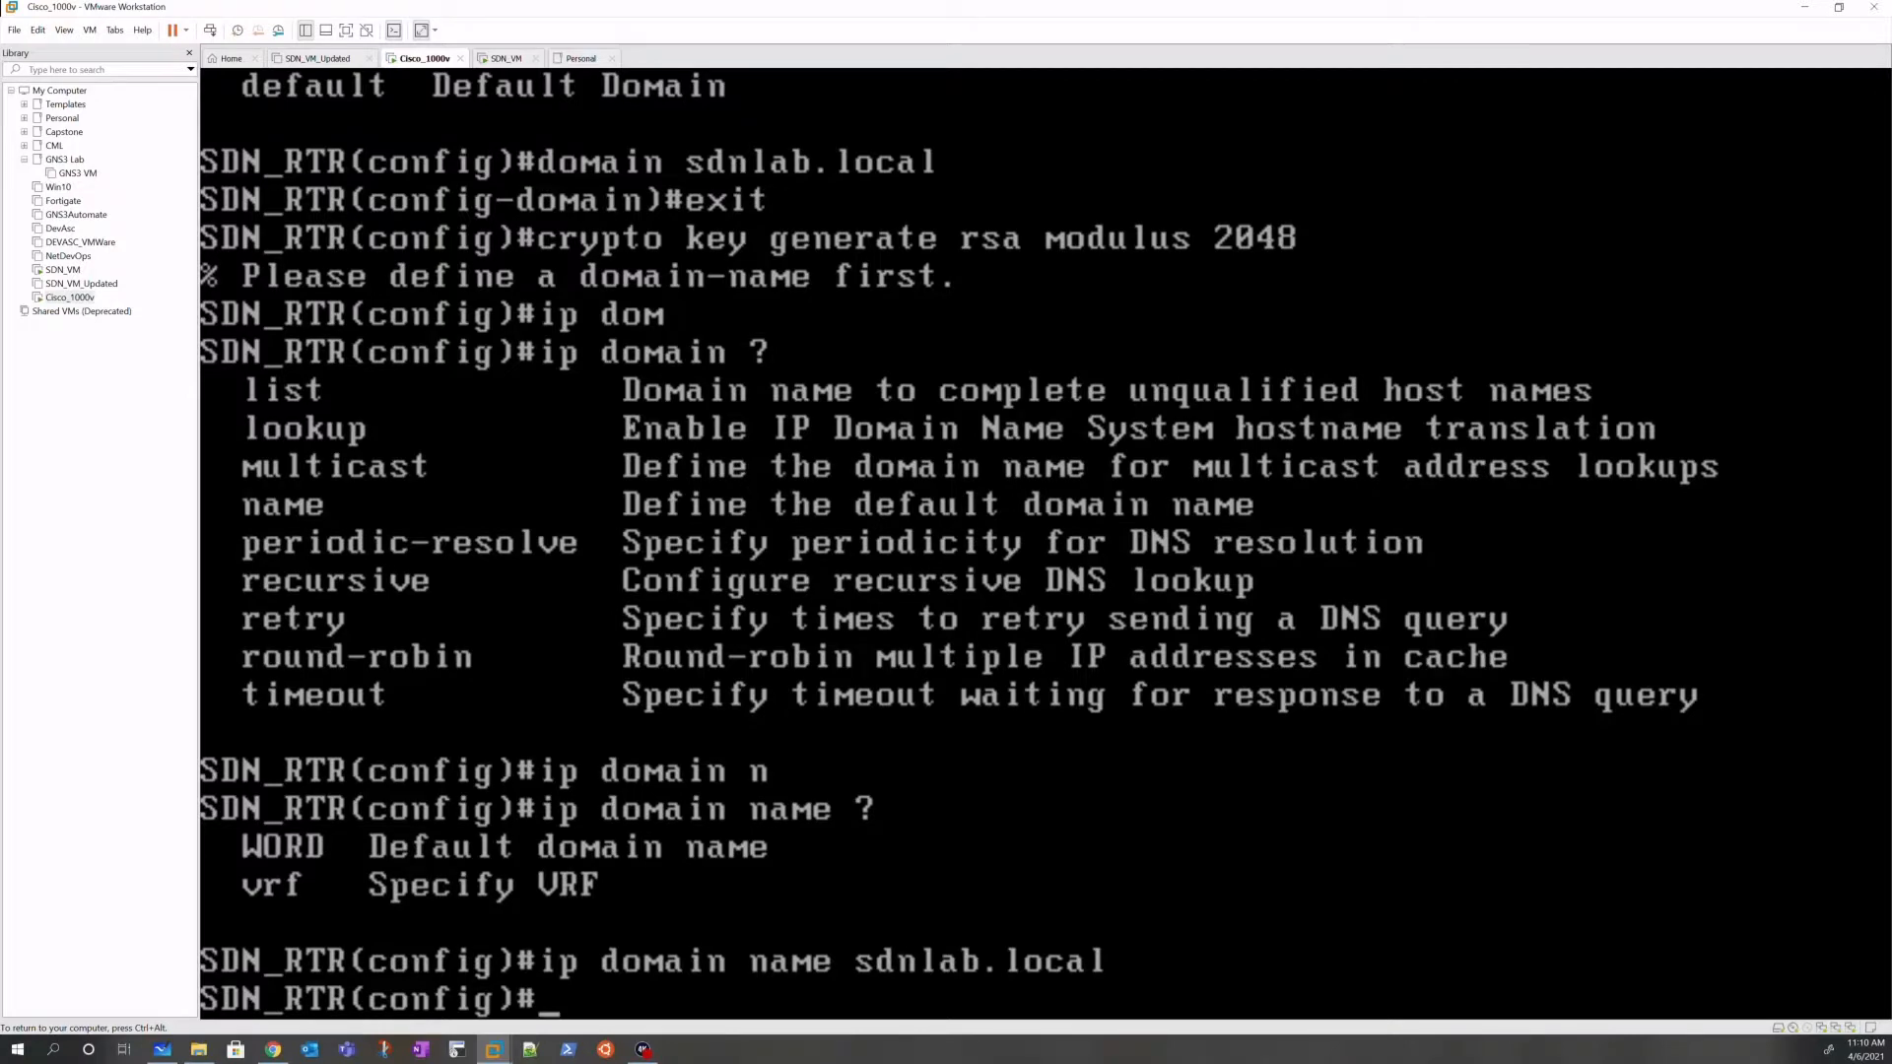
{"action": "key", "text": "Up"}
{"action": "key", "text": "Up"}
{"action": "key", "text": "Return"}
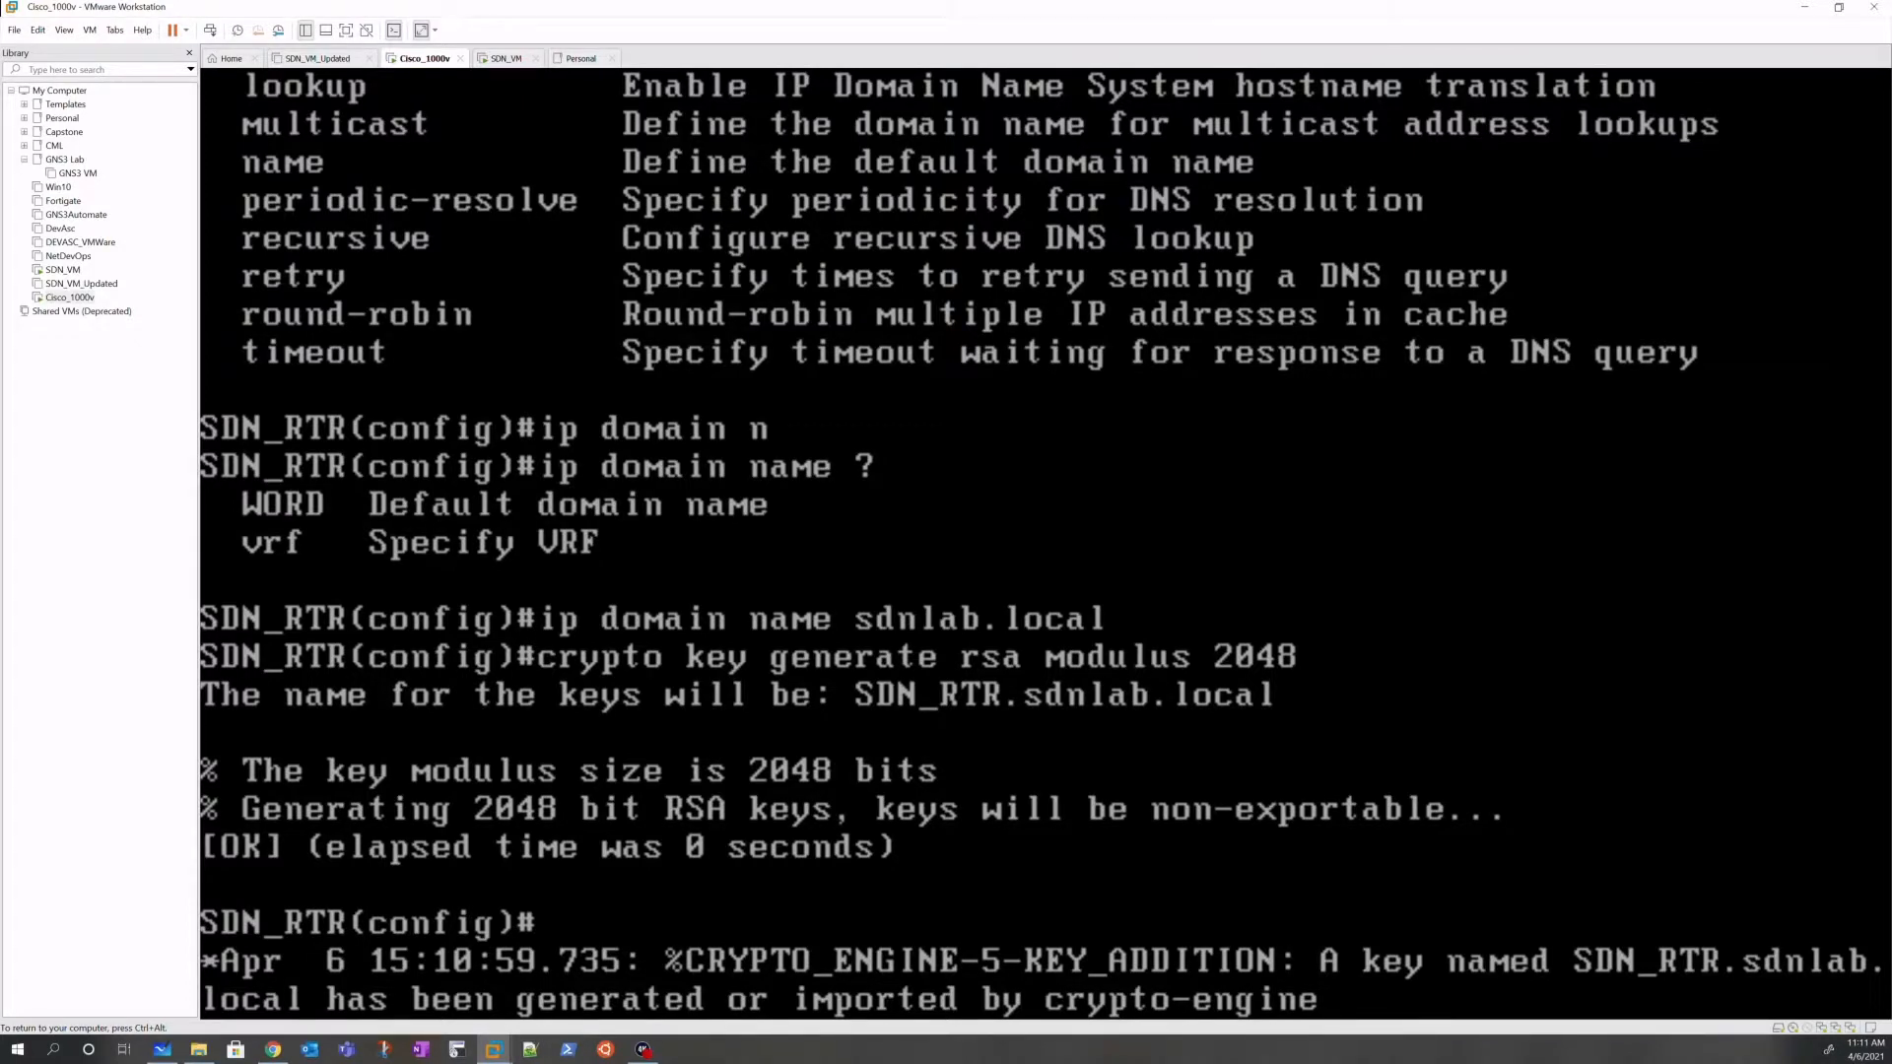
{"action": "key", "text": "Return"}
{"action": "key", "text": "Return"}
{"action": "key", "text": "Return"}
{"action": "key", "text": "Return"}
{"action": "key", "text": "Return"}
{"action": "key", "text": "Return"}
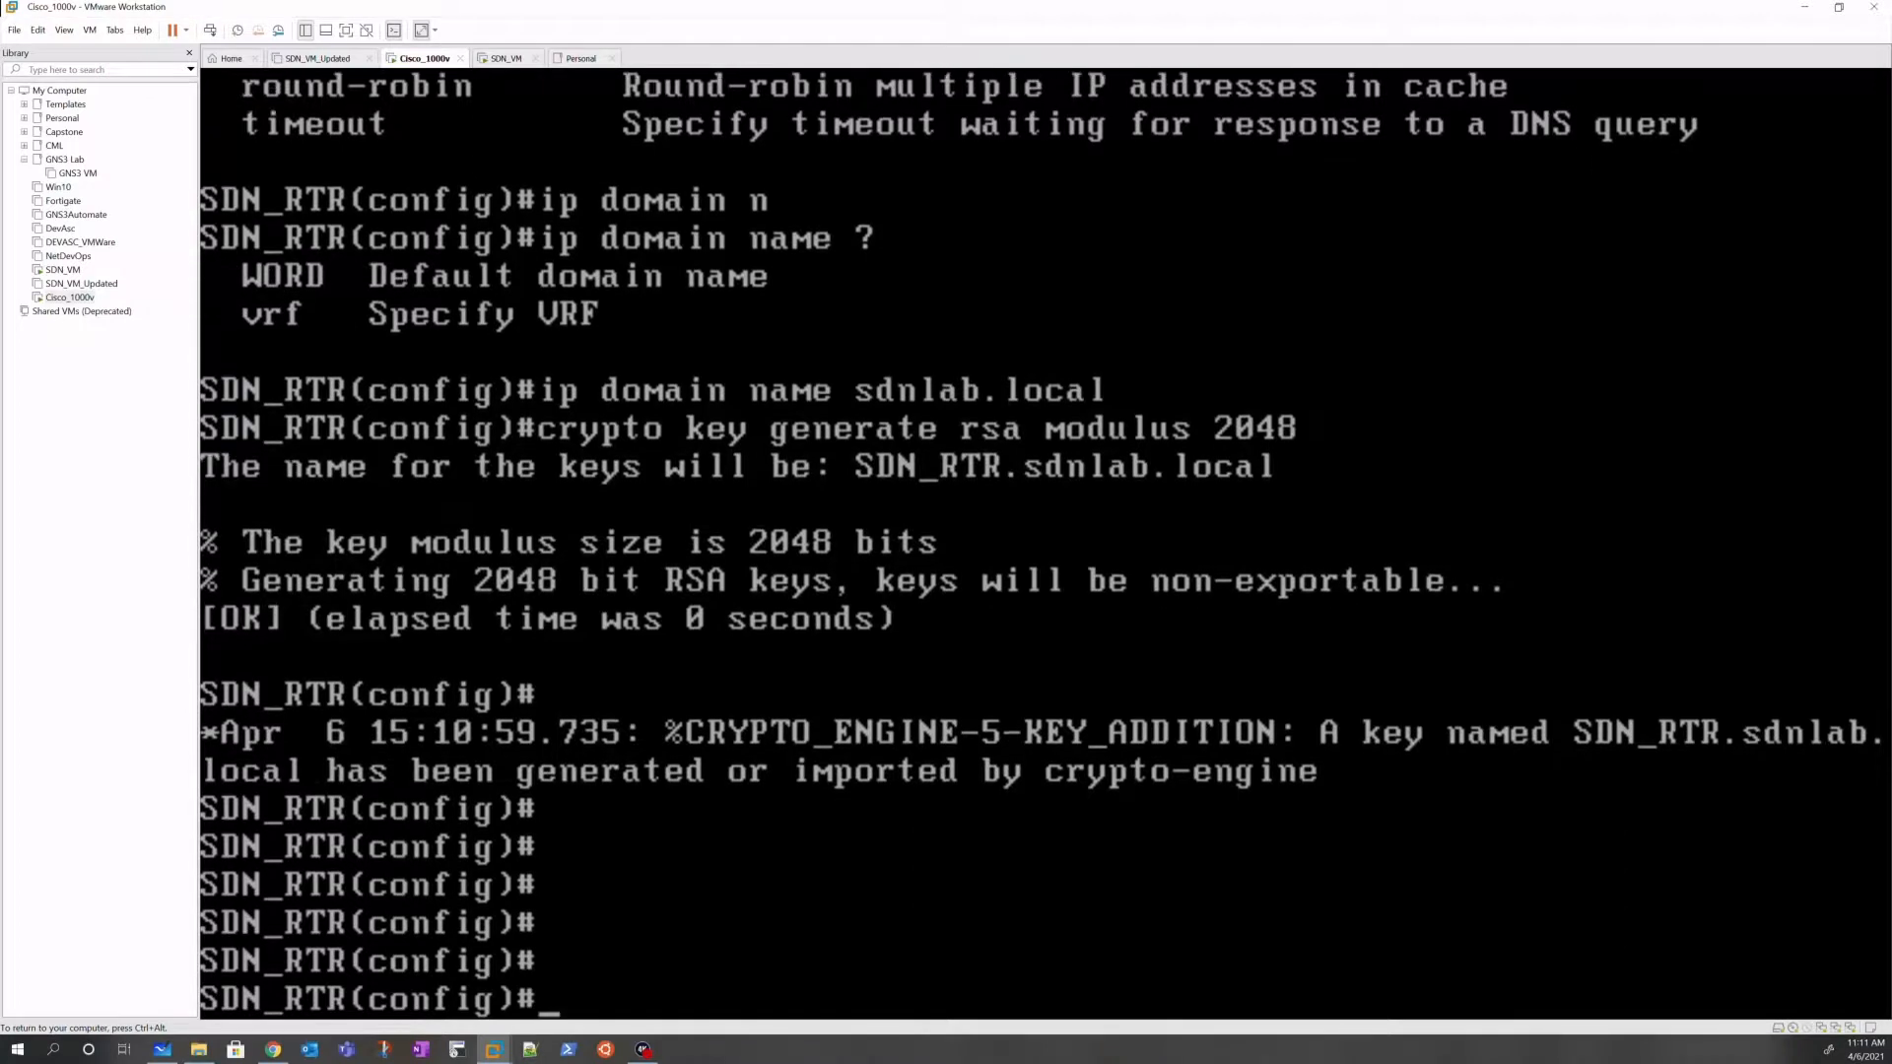
Step: Configure line vty 0 5 with transport input ssh and login local
{"action": "type", "text": "LINE V"}
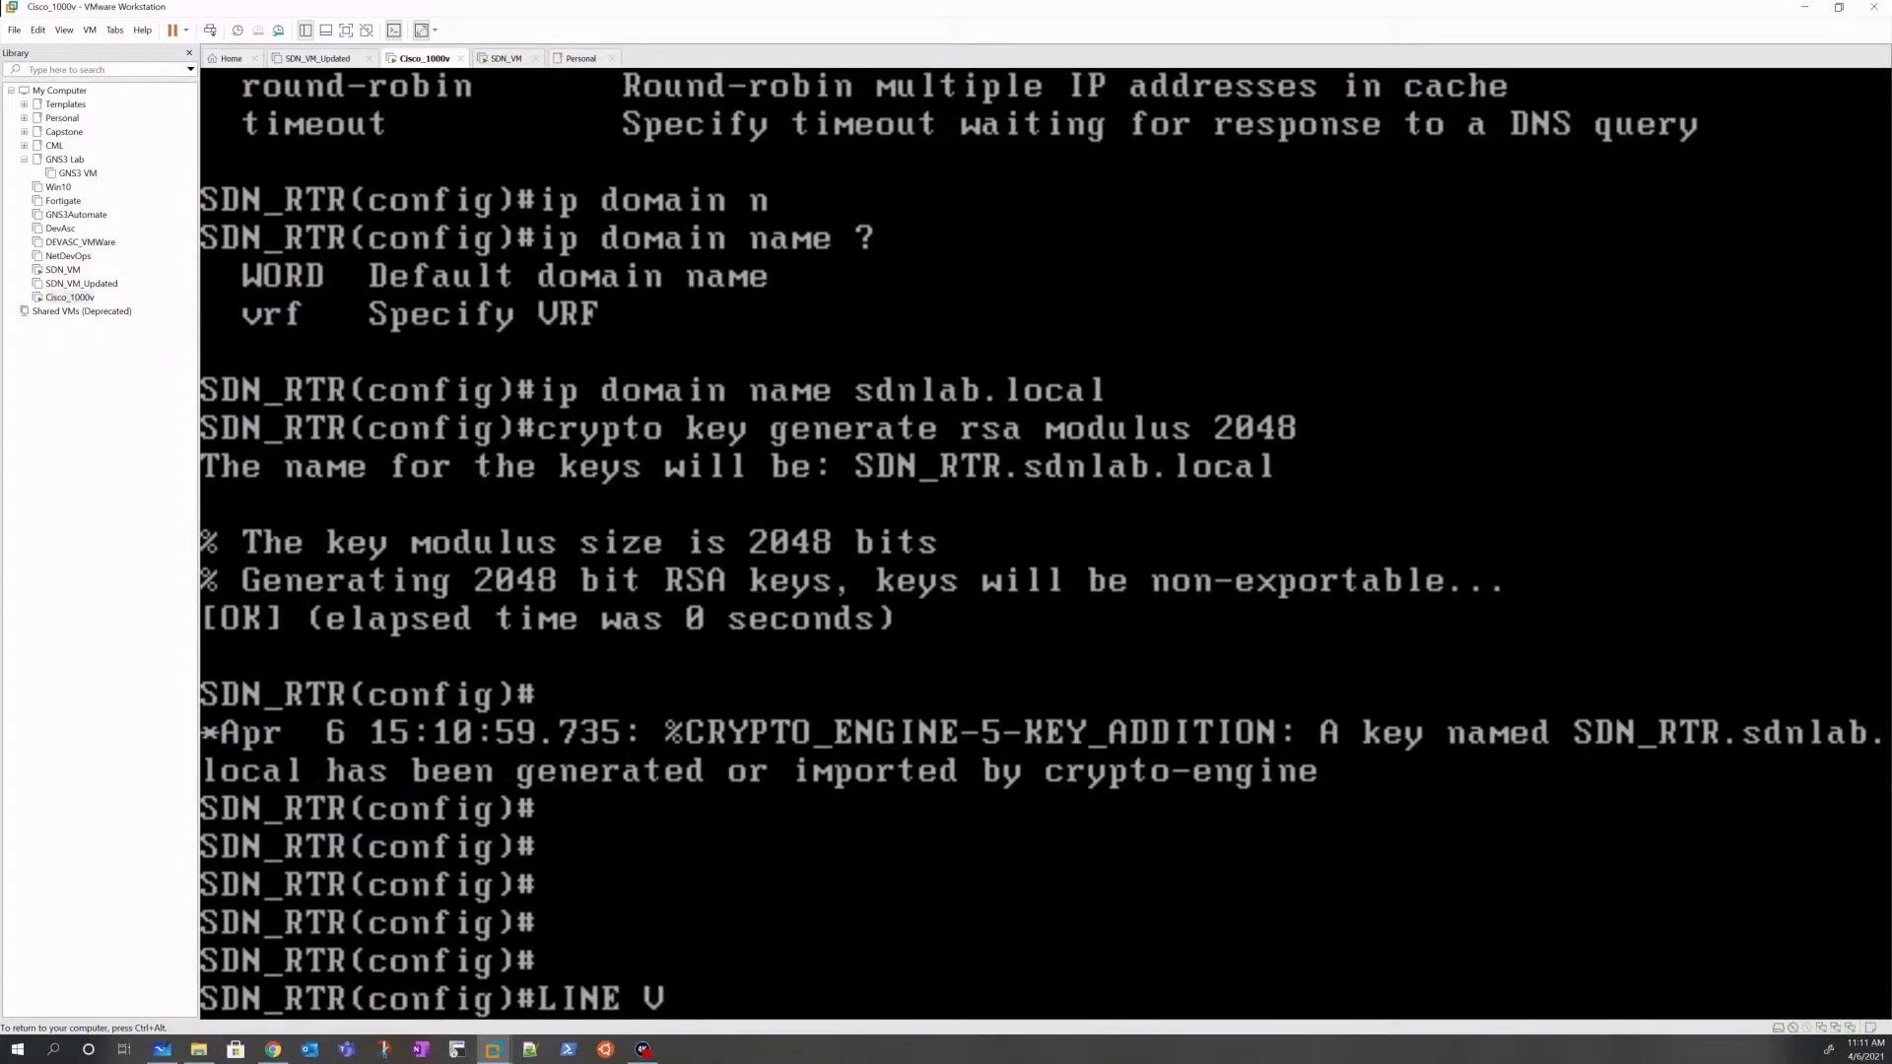
{"action": "key", "text": "BackSpace"}
{"action": "key", "text": "BackSpace"}
{"action": "key", "text": "BackSpace"}
{"action": "key", "text": "BackSpace"}
{"action": "key", "text": "BackSpace"}
{"action": "key", "text": "BackSpace"}
{"action": "type", "text": "lin"}
{"action": "key", "text": "Tab"}
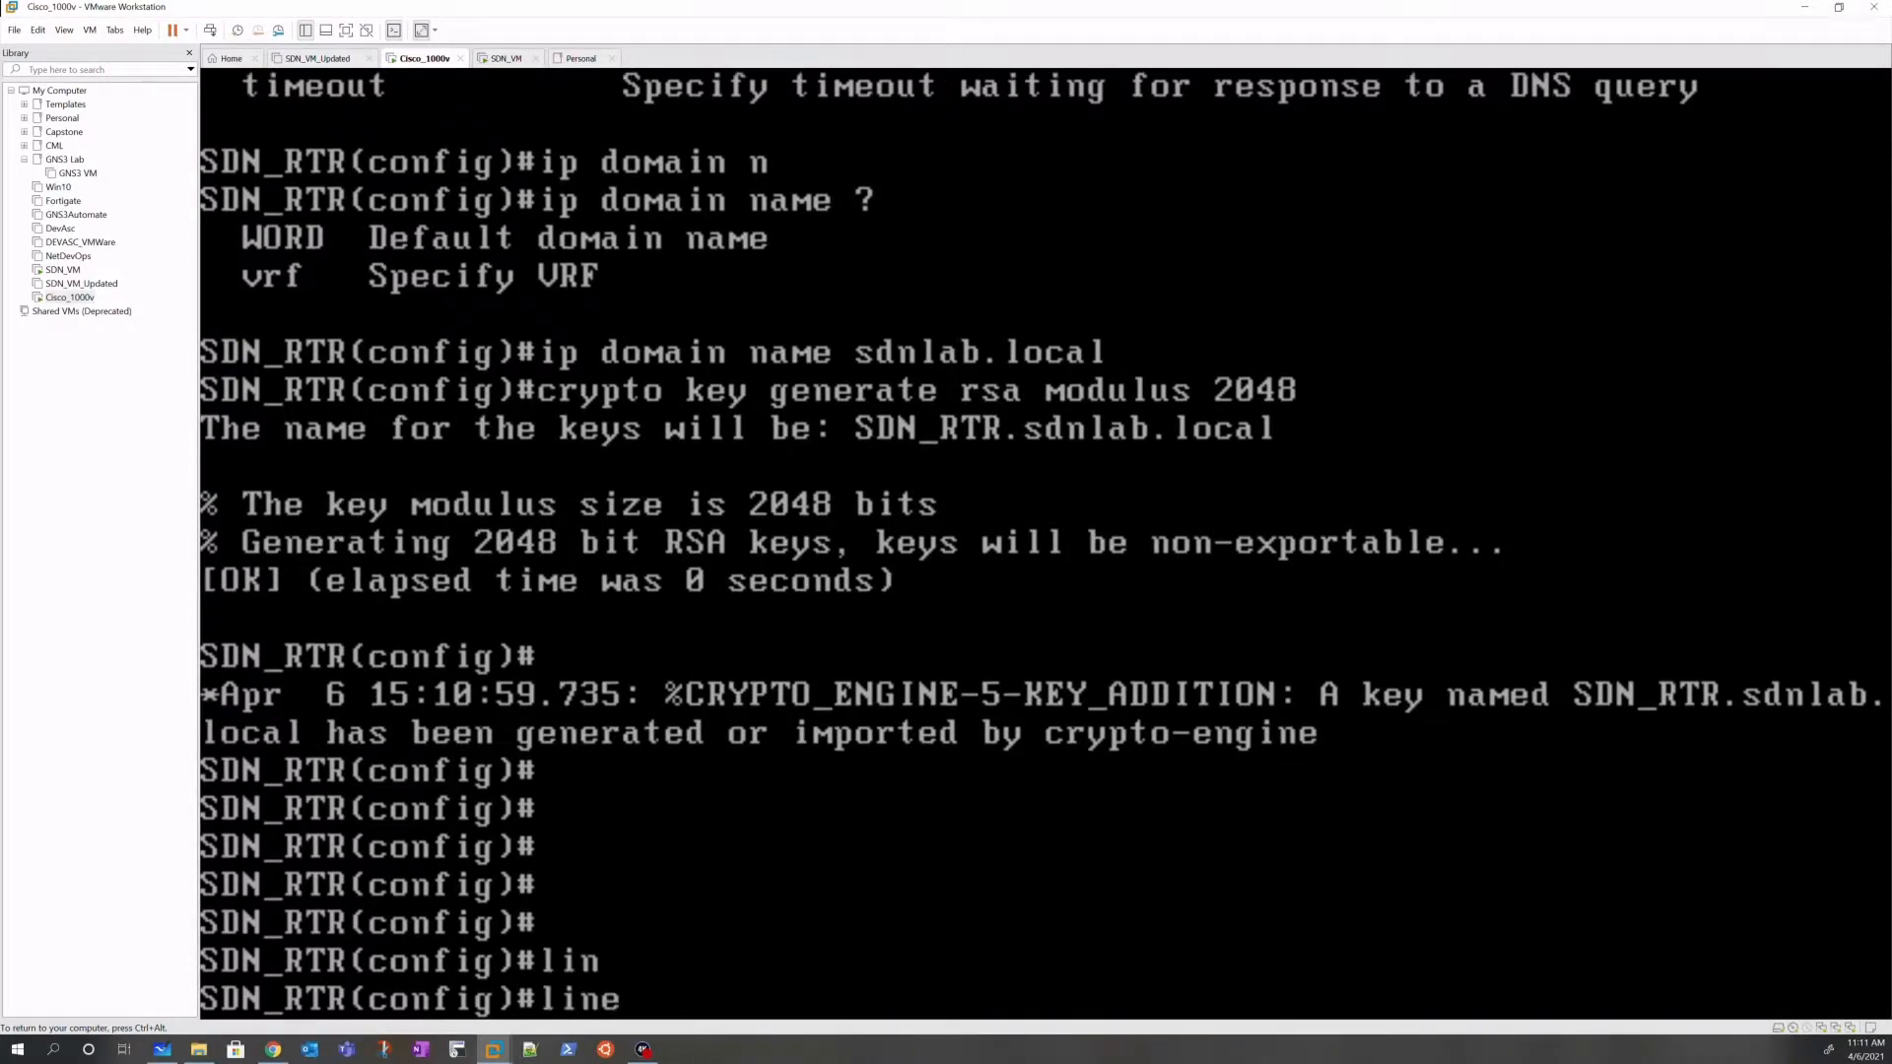
{"action": "type", "text": "vt"}
{"action": "key", "text": "Tab"}
{"action": "type", "text": "0"}
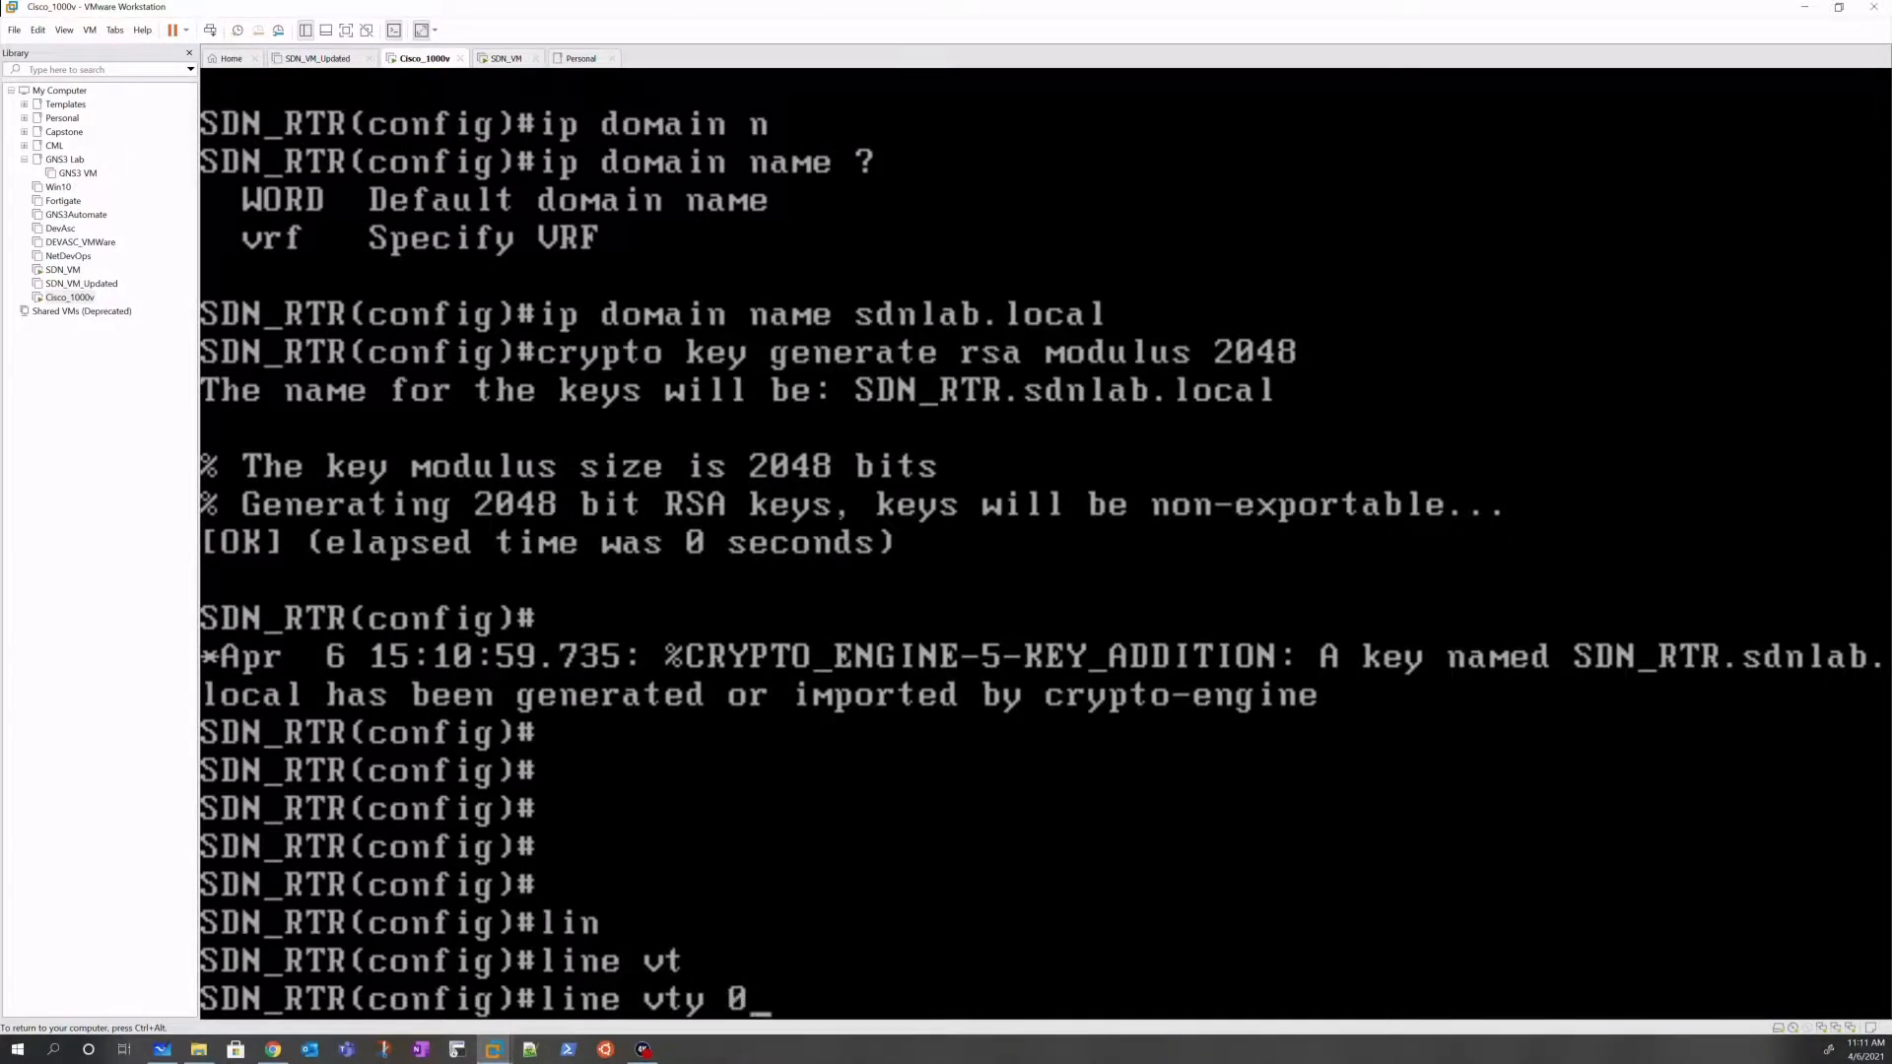
{"action": "type", "text": " 5"}
{"action": "key", "text": "Return"}
{"action": "type", "text": "tran"}
{"action": "key", "text": "Tab"}
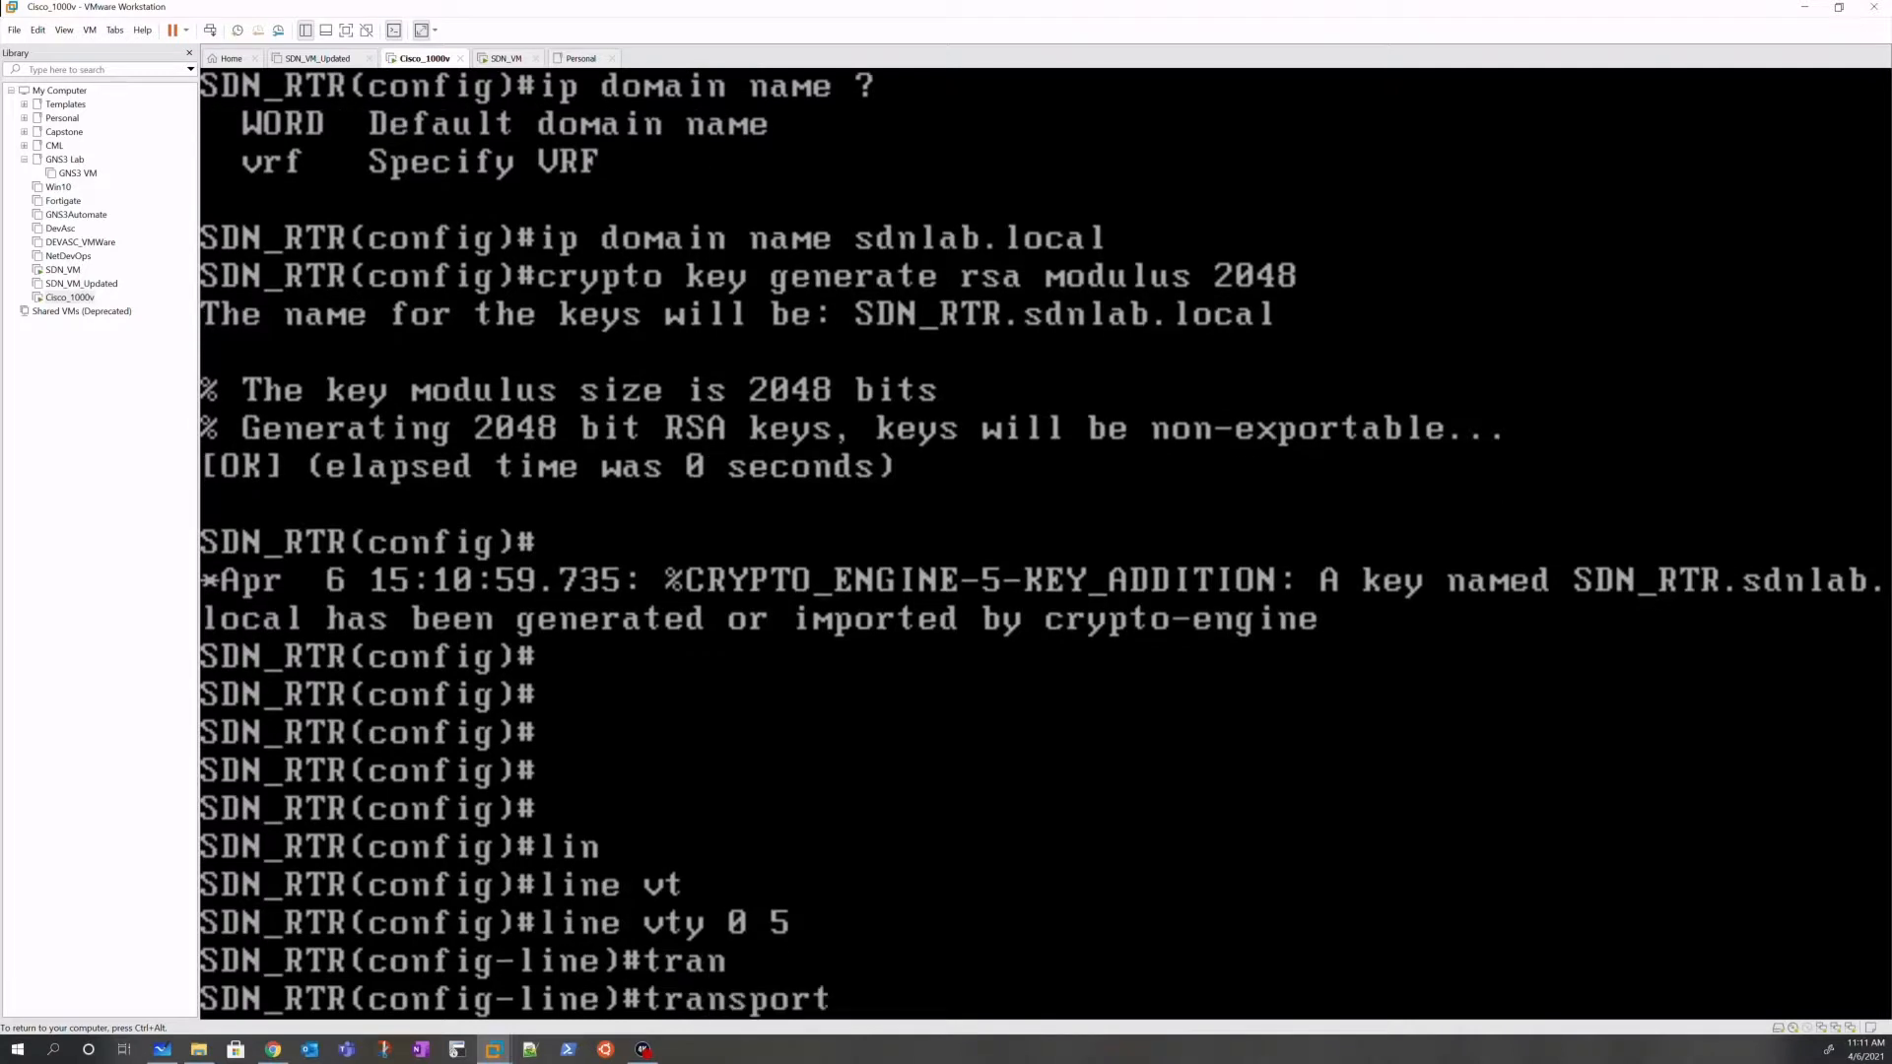
{"action": "type", "text": "p"}
{"action": "type", "text": "n"}
{"action": "key", "text": "Tab"}
{"action": "type", "text": "ssh"}
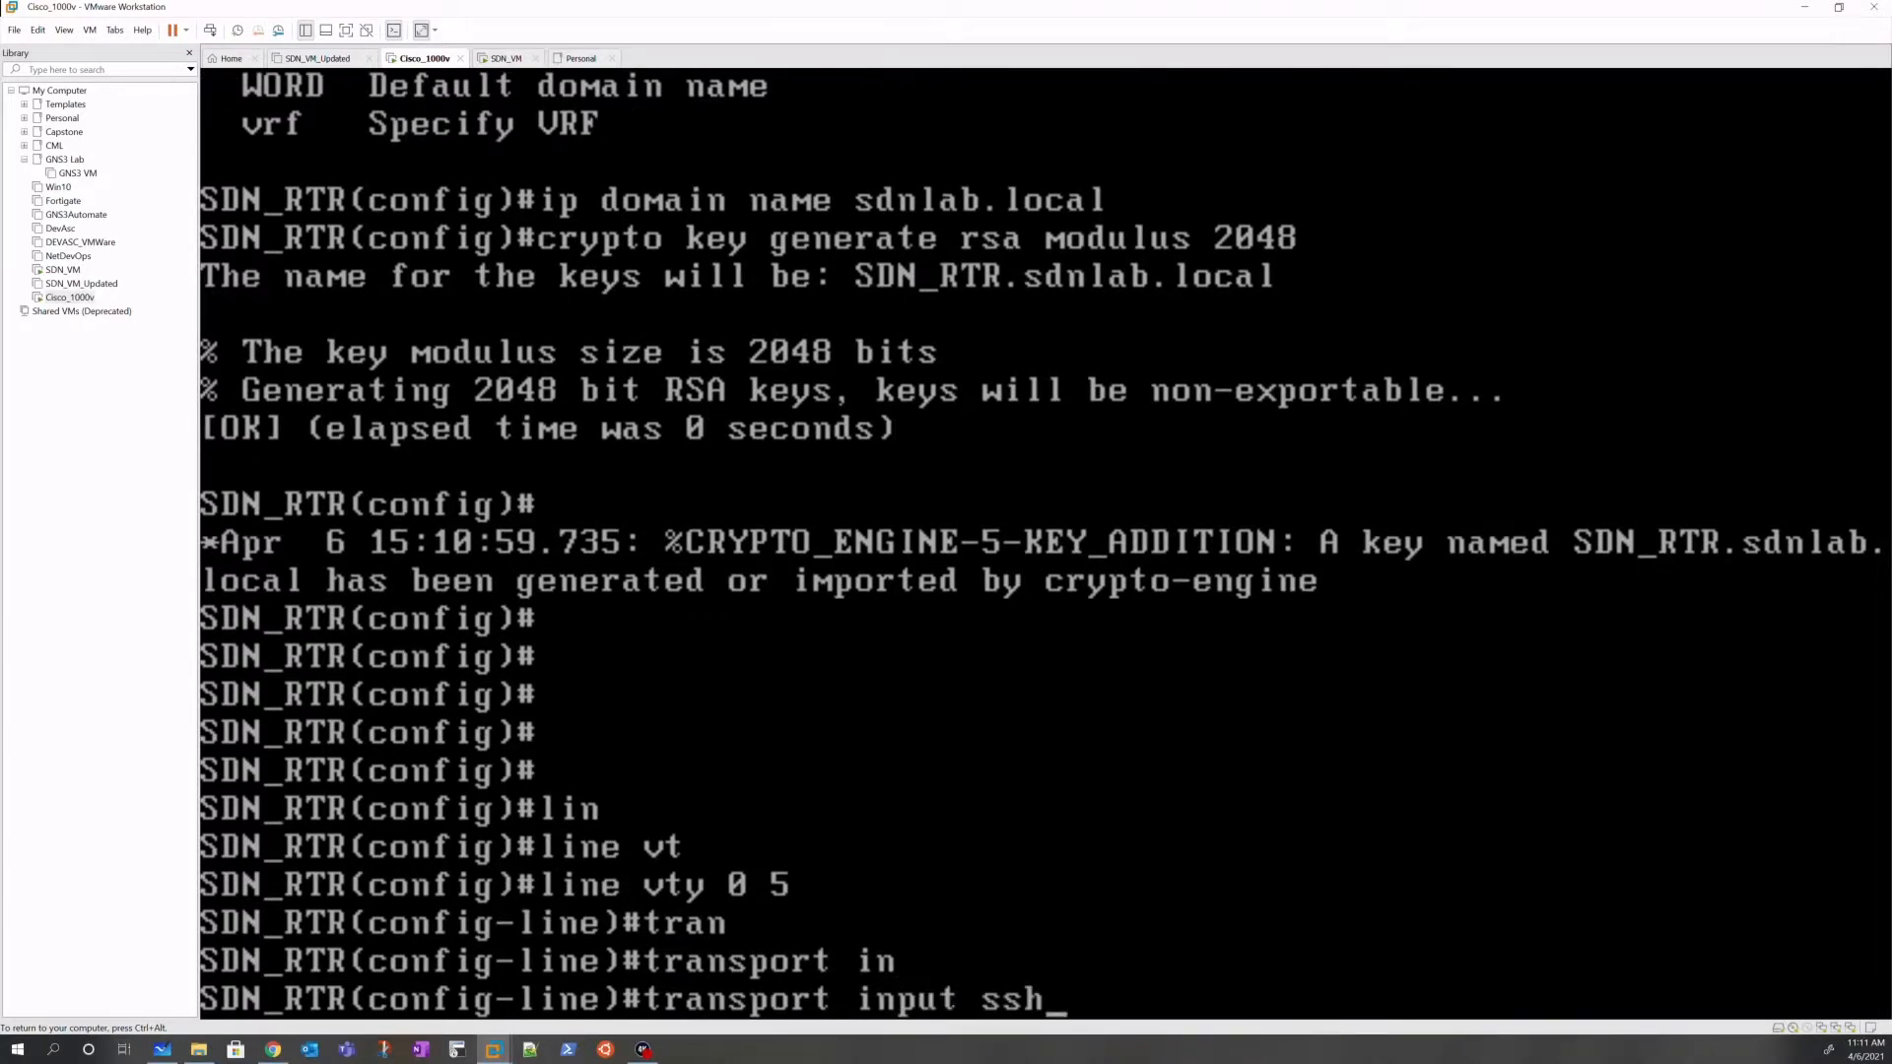
{"action": "key", "text": "Return"}
{"action": "type", "text": "log"}
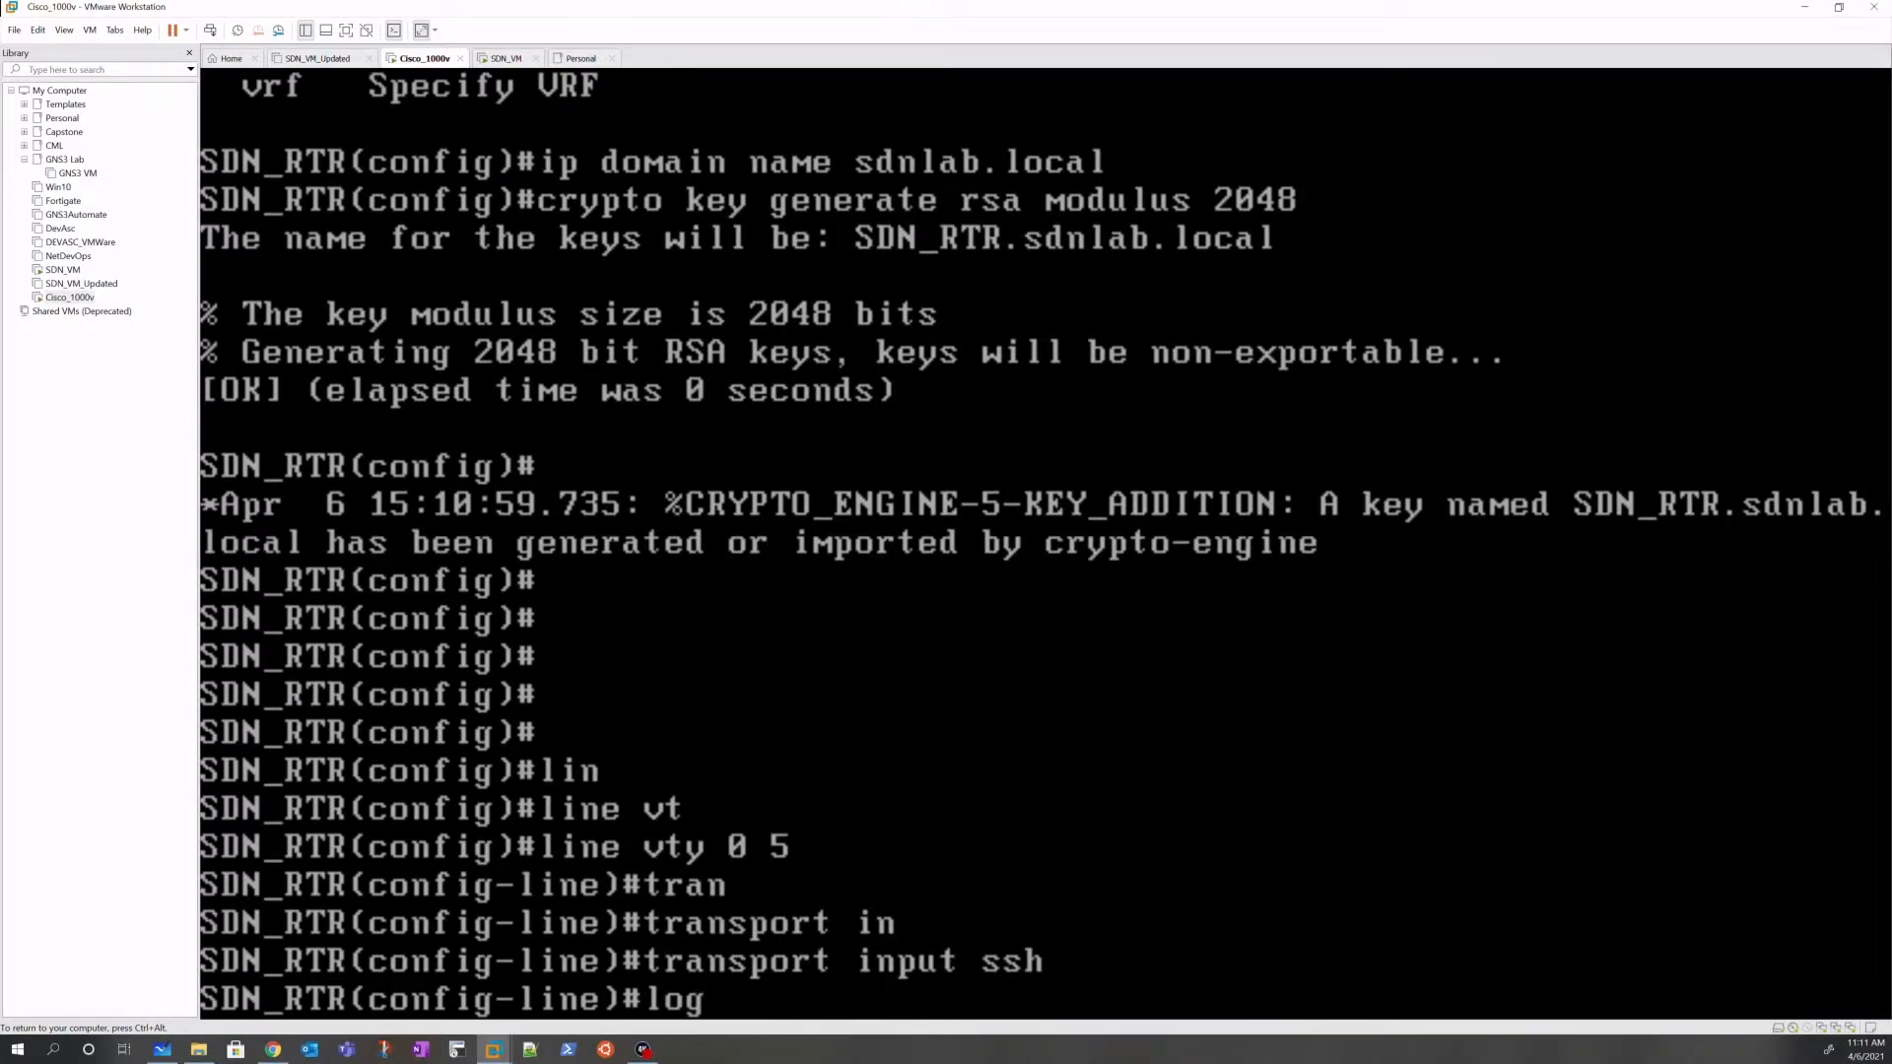
{"action": "key", "text": "Tab"}
{"action": "type", "text": "in lo"}
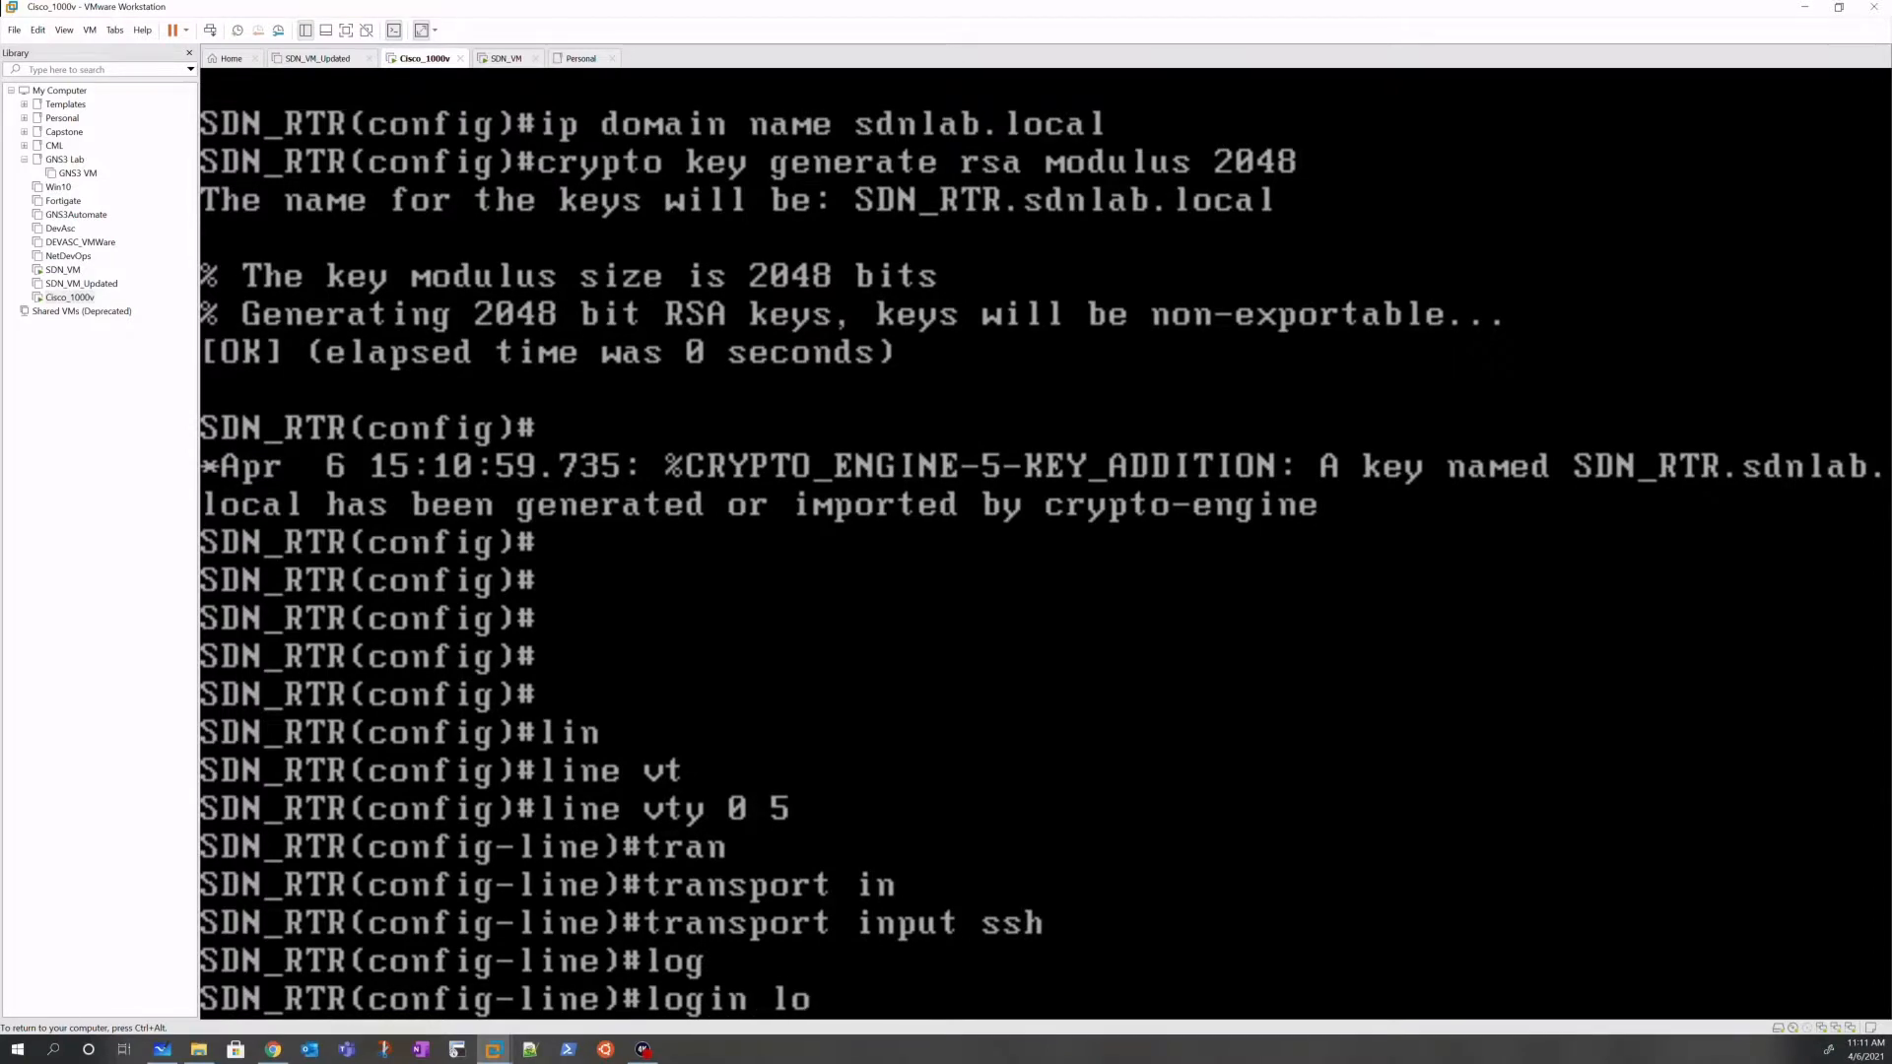
{"action": "key", "text": "Tab"}
{"action": "type", "text": "?"}
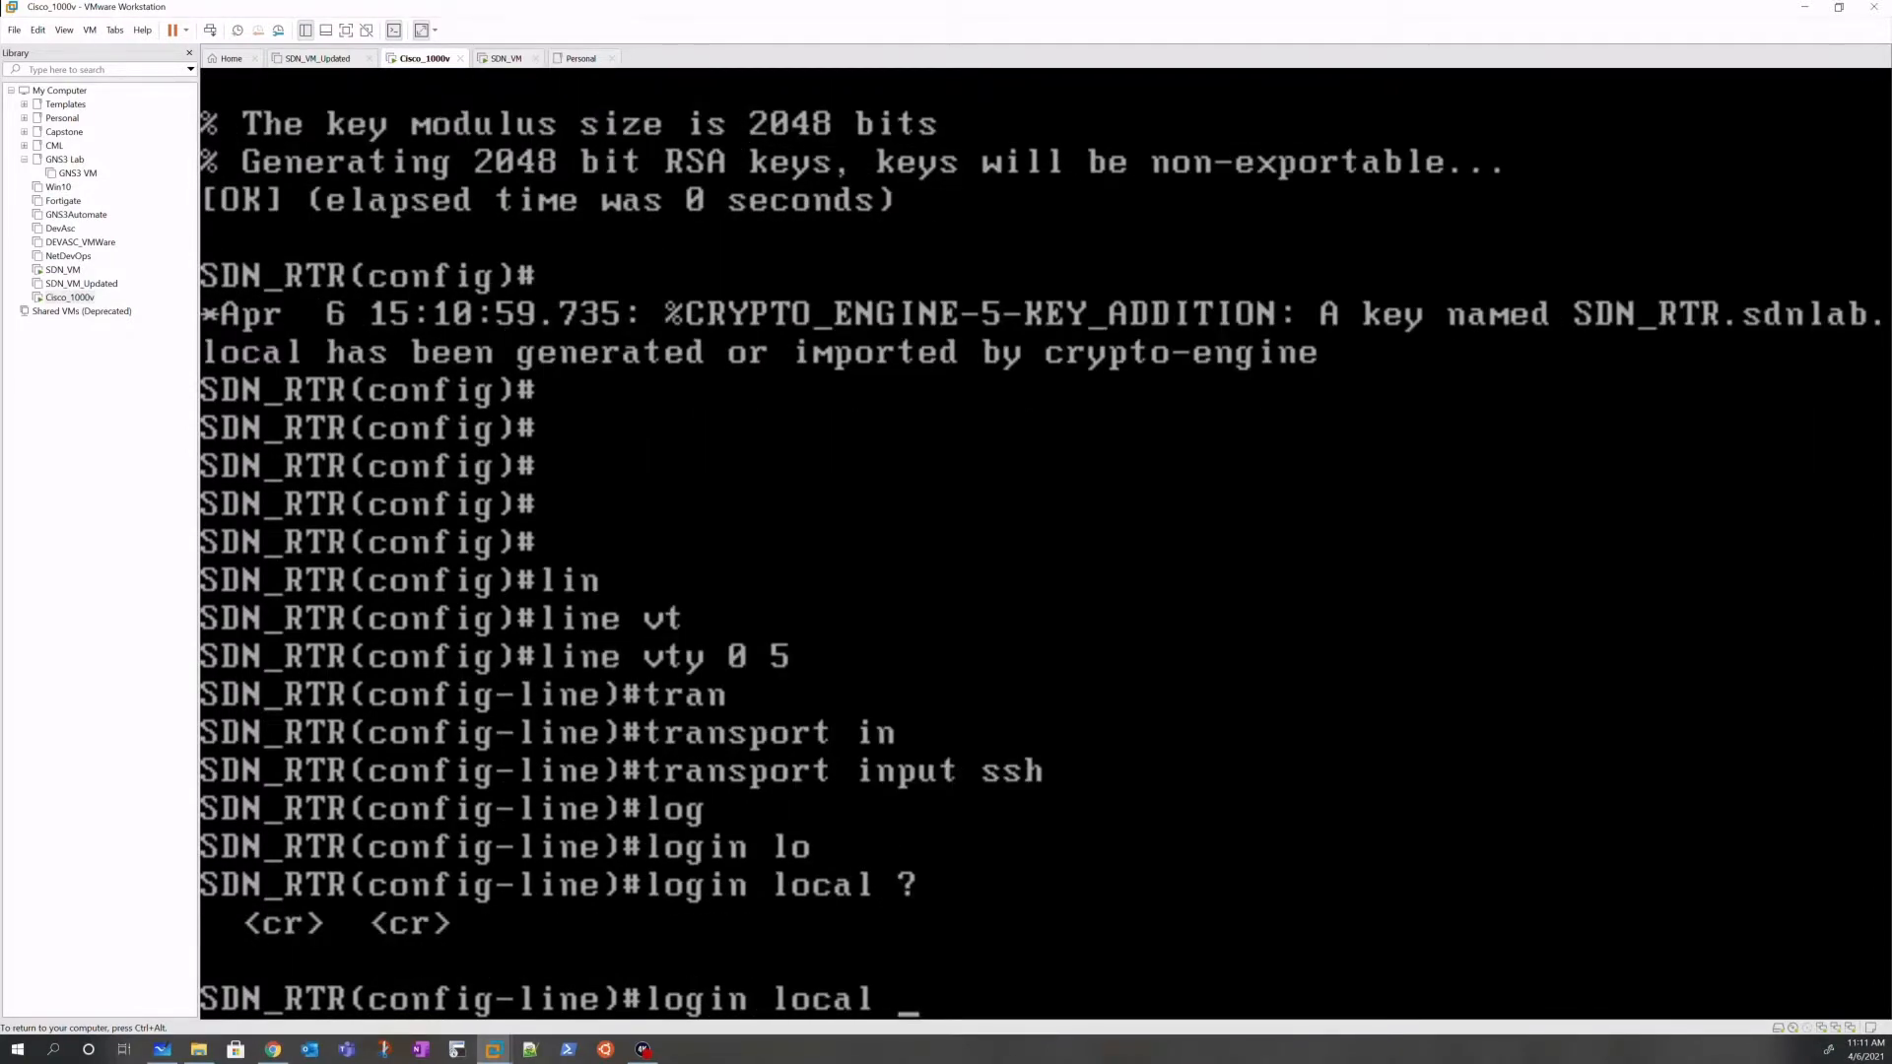
{"action": "key", "text": "Return"}
Step: Leave configuration mode and save the router configuration with wr
{"action": "type", "text": "end"}
{"action": "key", "text": "Return"}
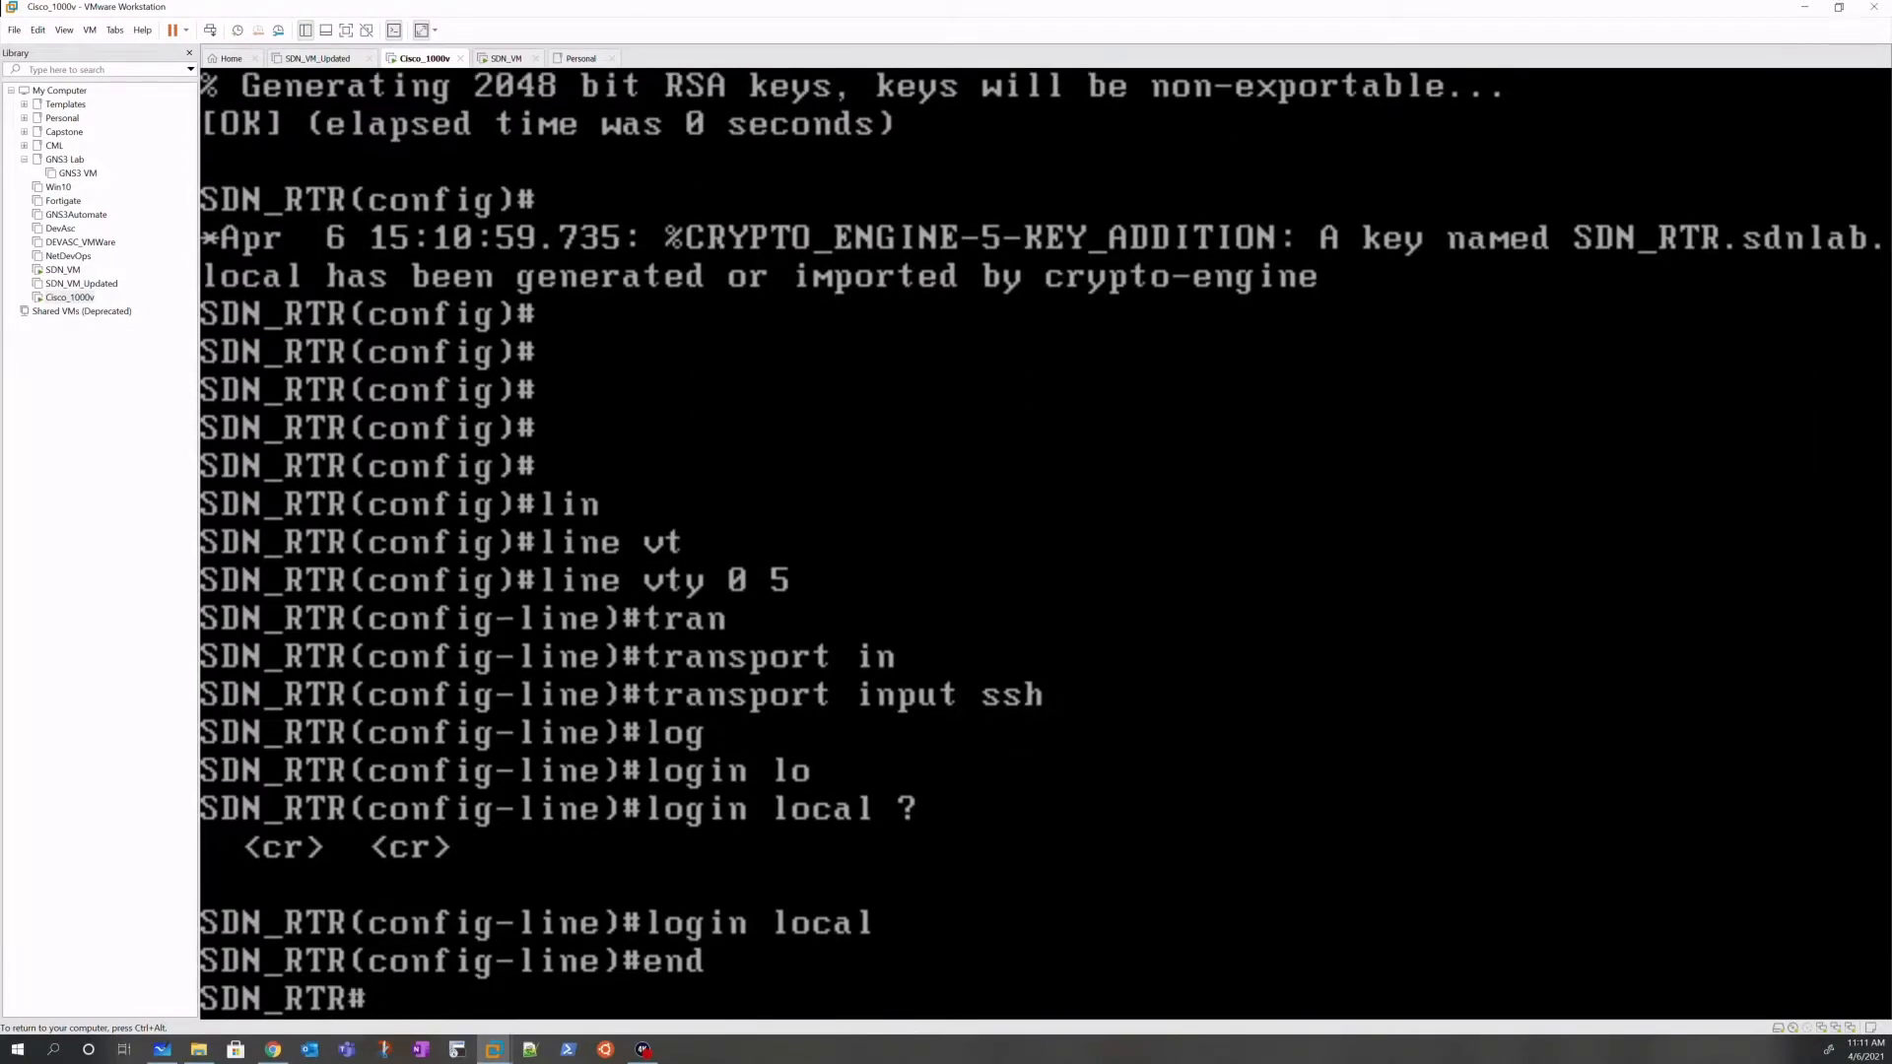
{"action": "type", "text": "wr"}
{"action": "key", "text": "Return"}
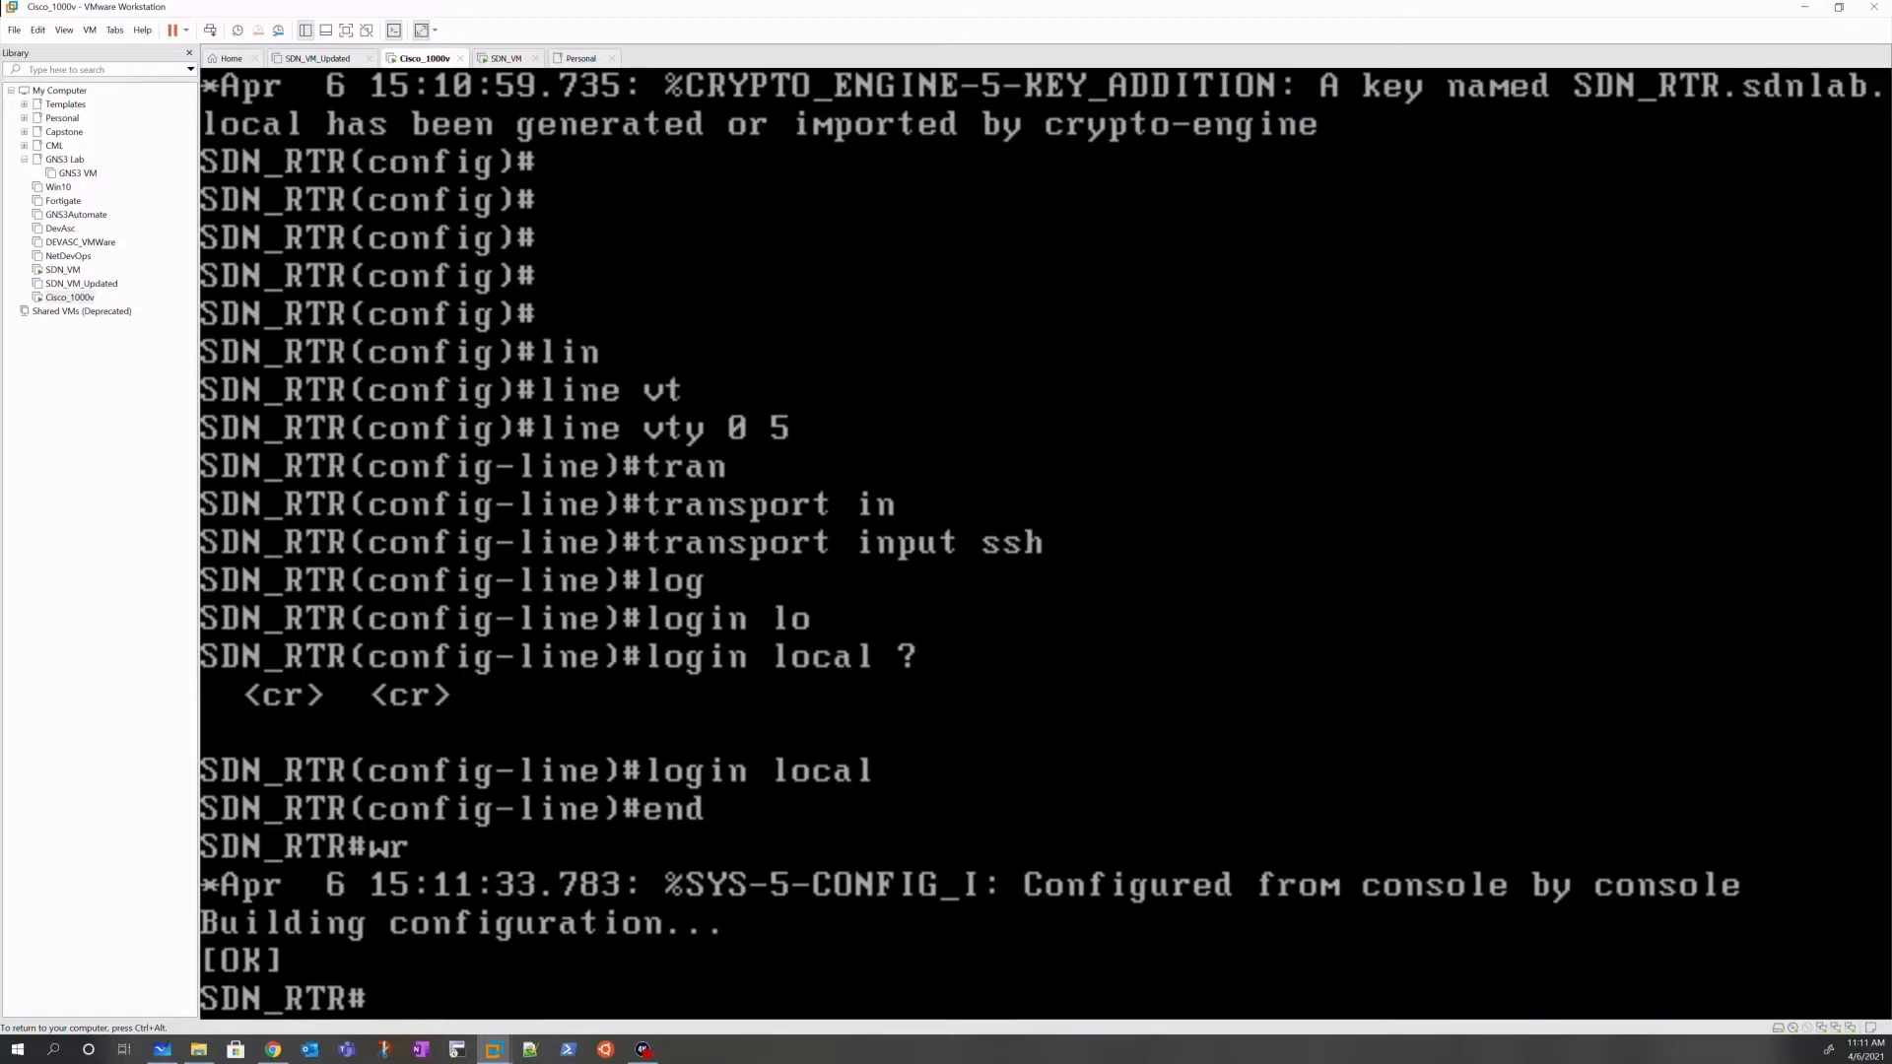
{"action": "key", "text": "ctrl+alt"}
Step: From the SDN_VM terminal, ping 192.168.11.11 again and stop it after successful replies
{"action": "left_click", "coordinate": [503, 61]}
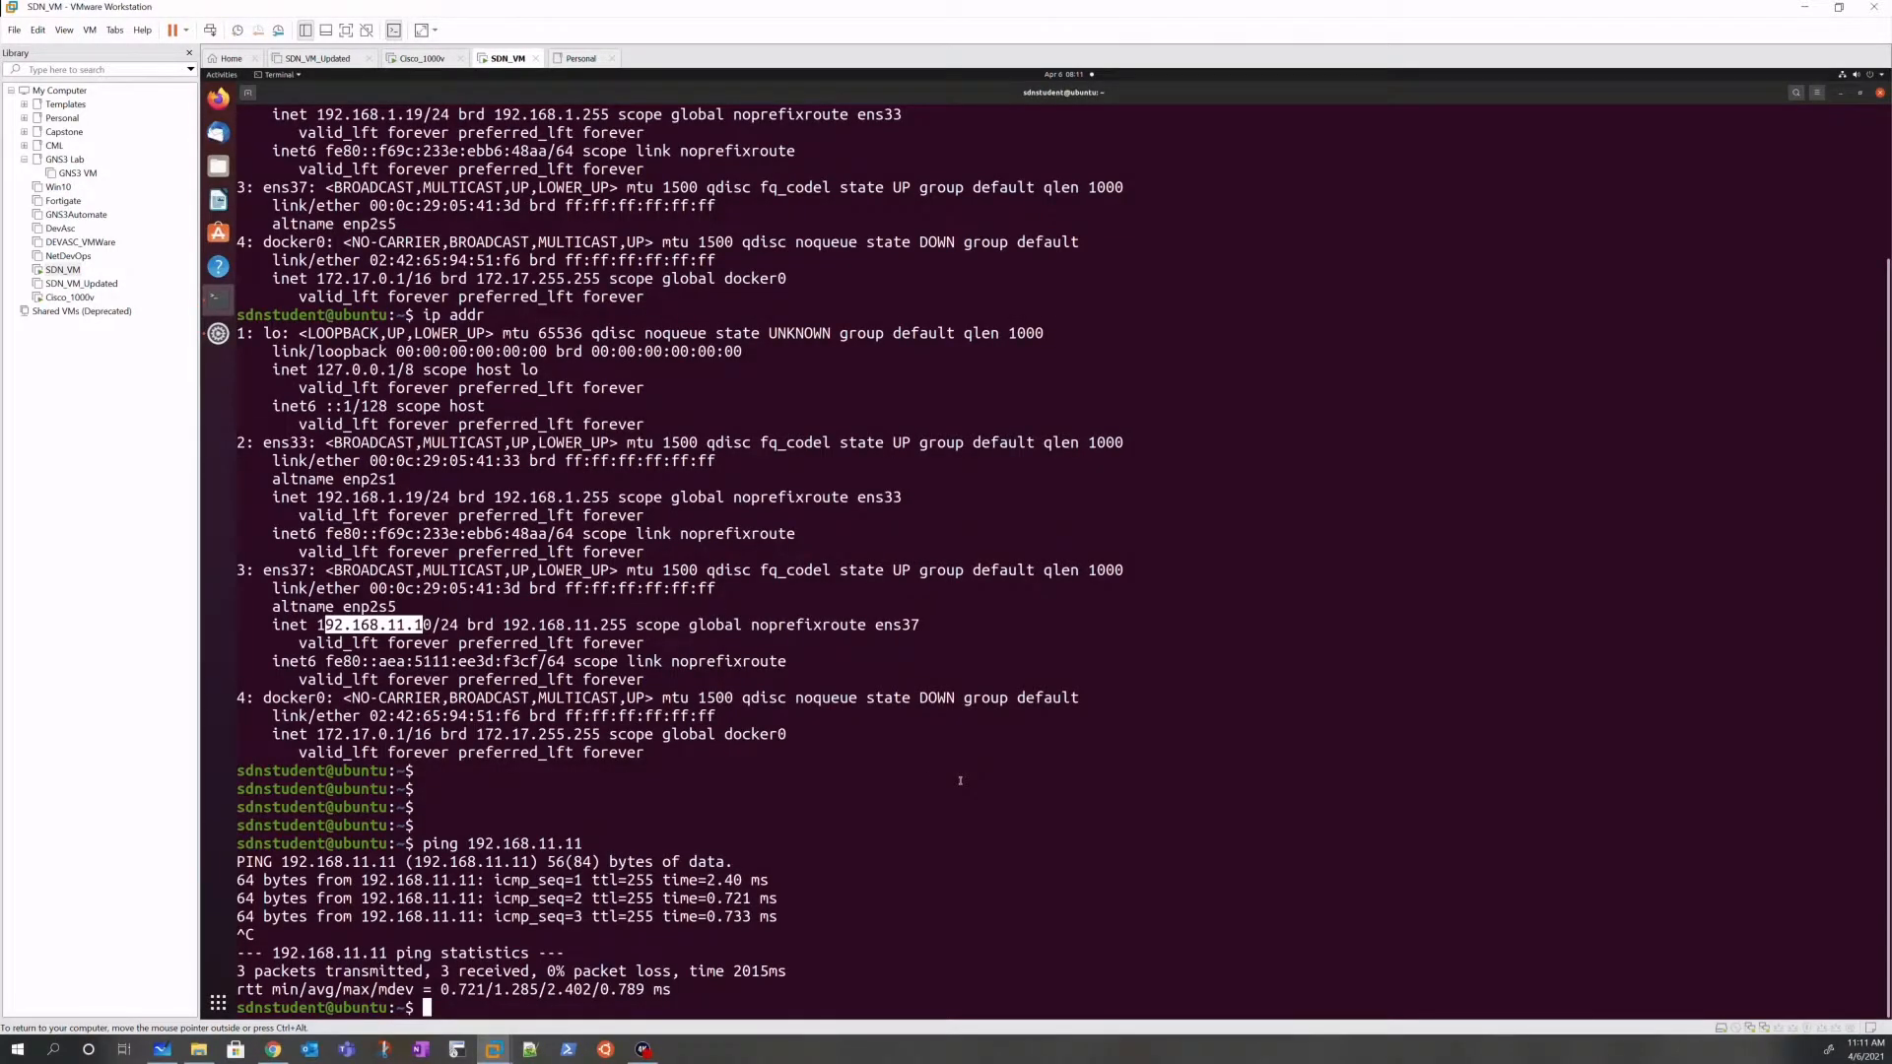
{"action": "key", "text": "Up"}
{"action": "key", "text": "Return"}
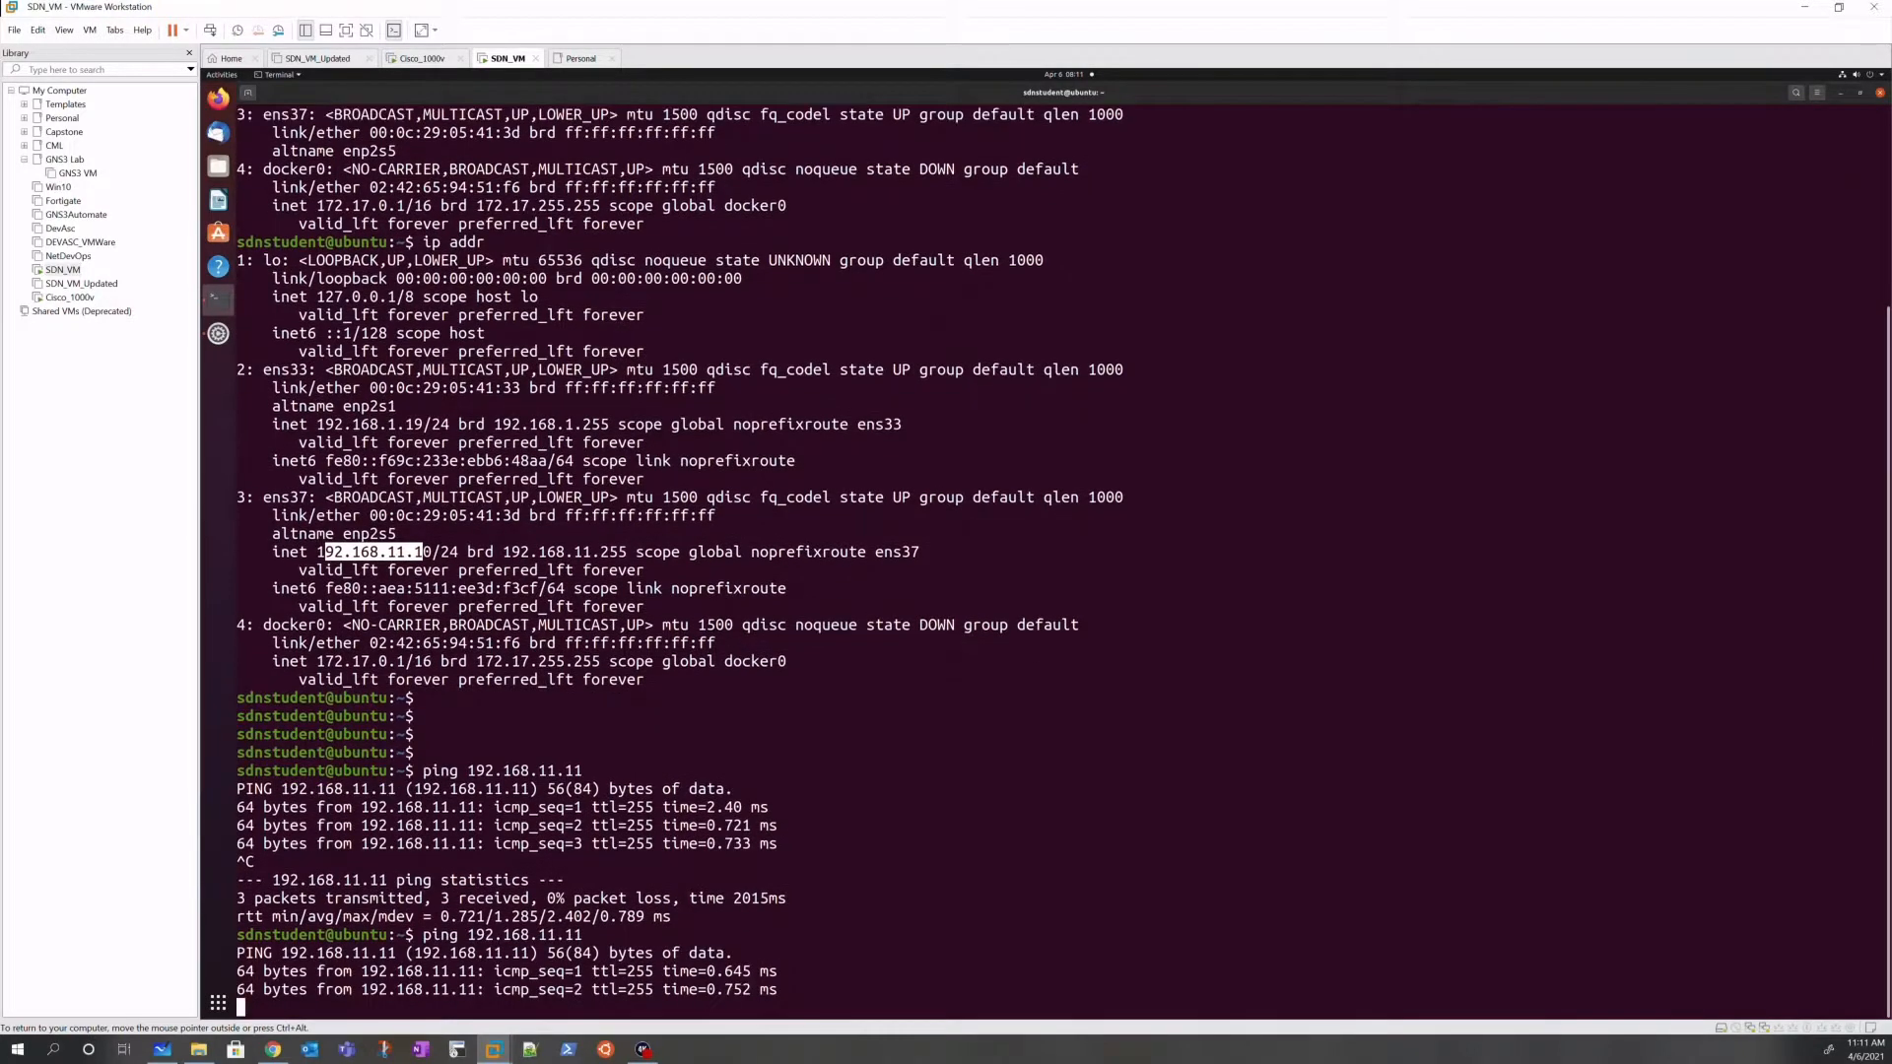
{"action": "key", "text": "ctrl+c"}
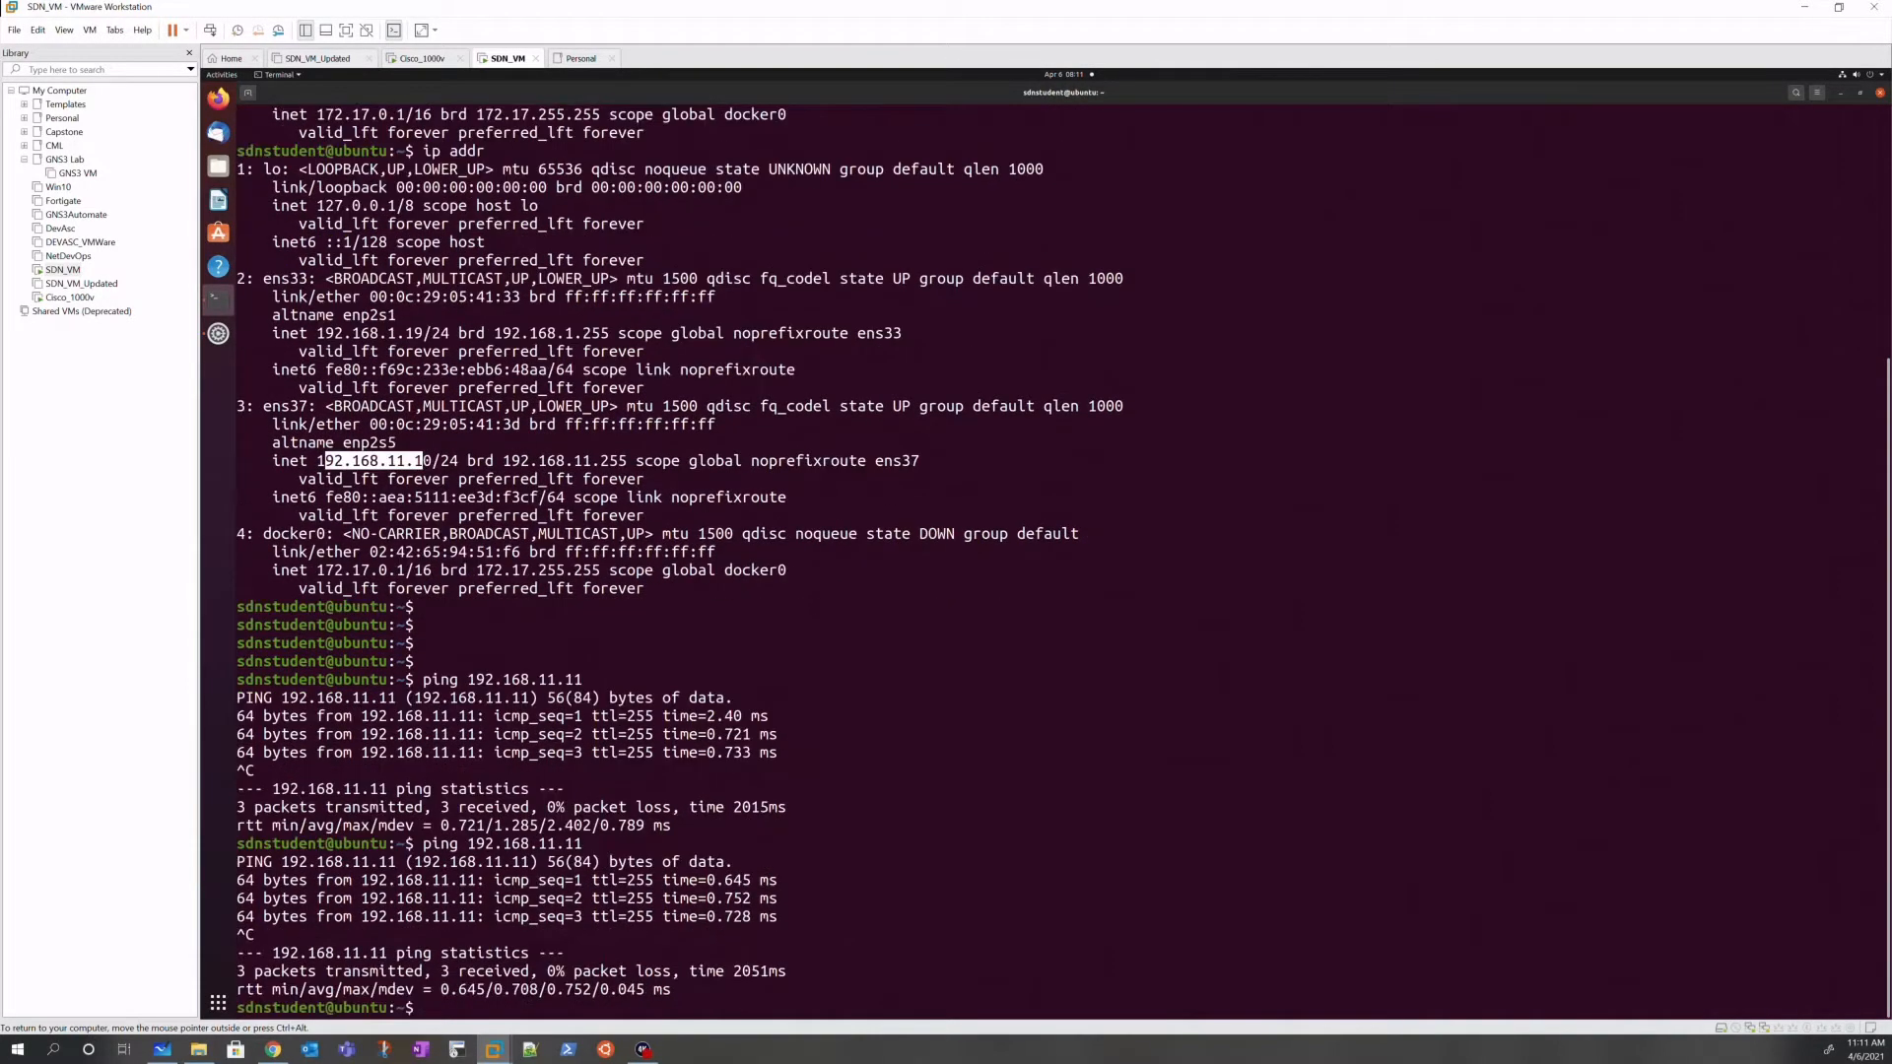
Step: SSH to the router at 192.168.11.11 as the local router user
{"action": "type", "text": "ssh sdn"}
{"action": "key", "text": "BackSpace"}
{"action": "key", "text": "BackSpace"}
{"action": "type", "text": "dnstdu"}
{"action": "key", "text": "BackSpace"}
{"action": "key", "text": "BackSpace"}
{"action": "type", "text": "udent@192.168.11.11"}
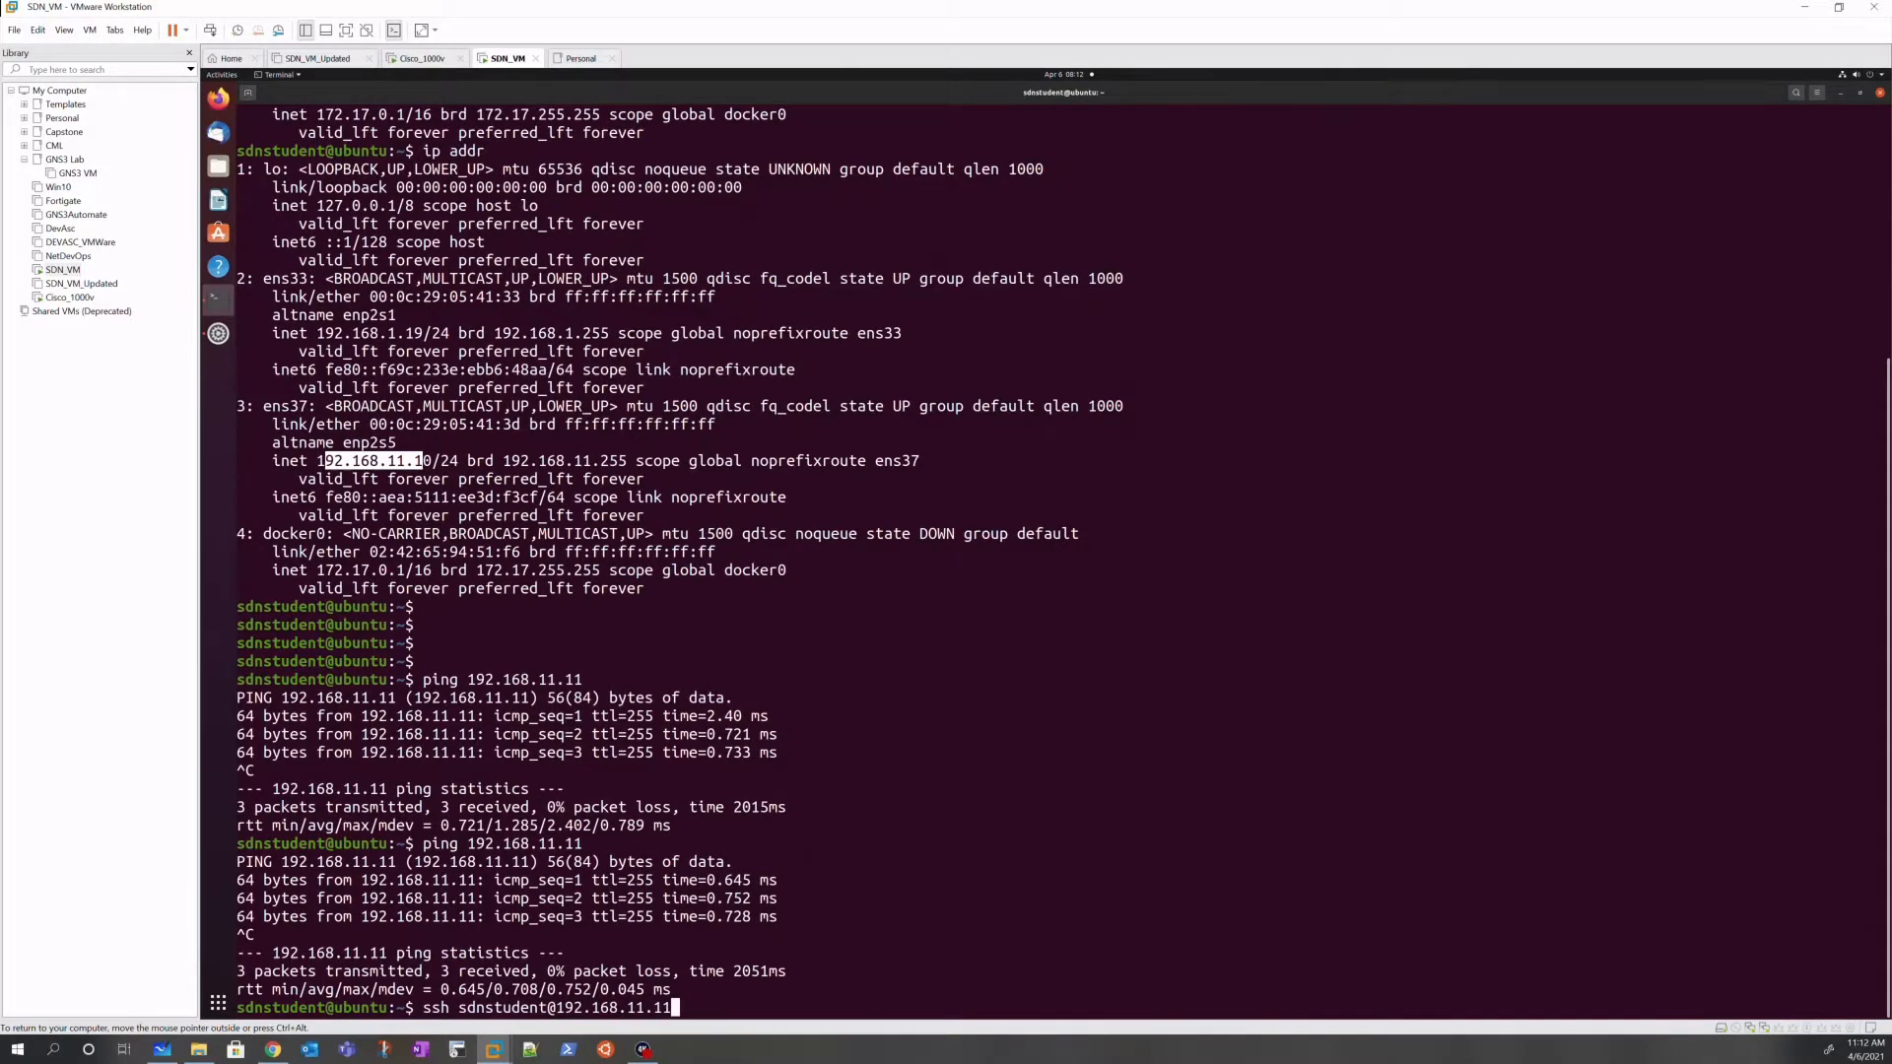
{"action": "key", "text": "Return"}
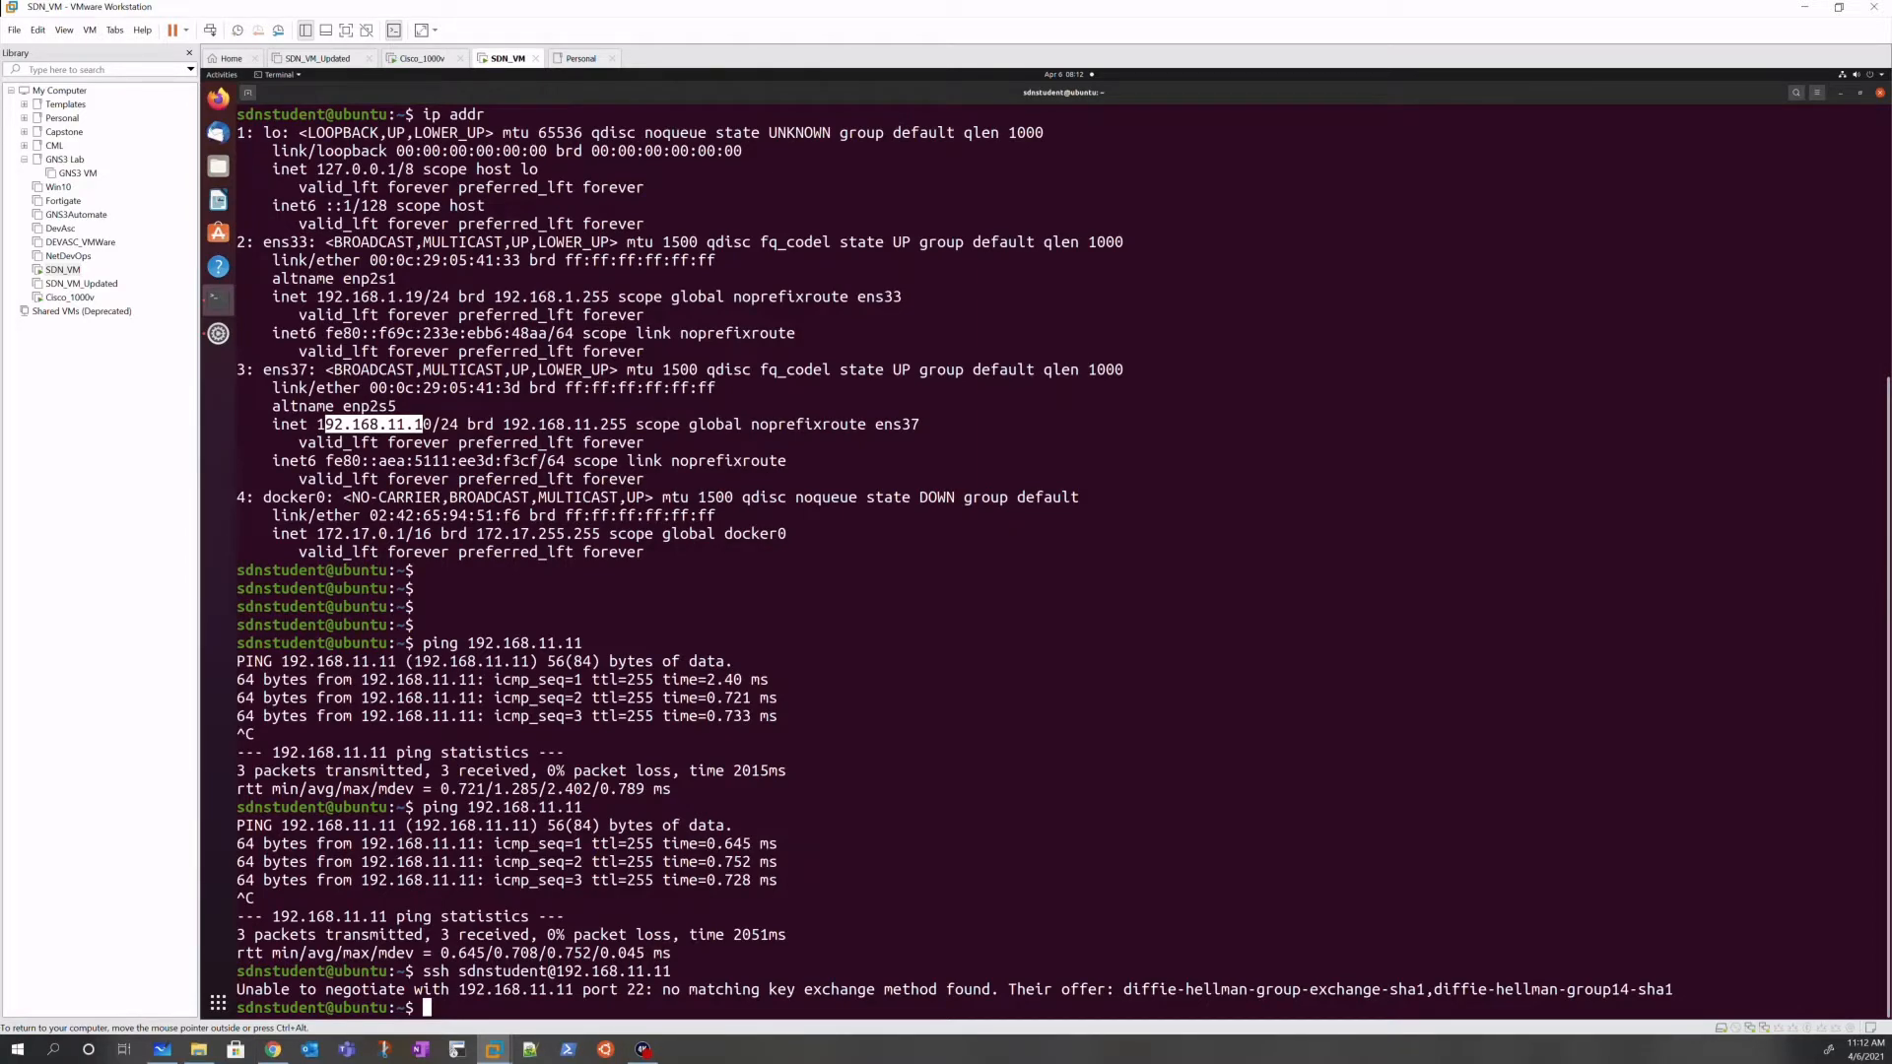
Step: Show ssh --help, then page through man ssh to the option list
{"action": "type", "text": "ssh --help"}
{"action": "key", "text": "Return"}
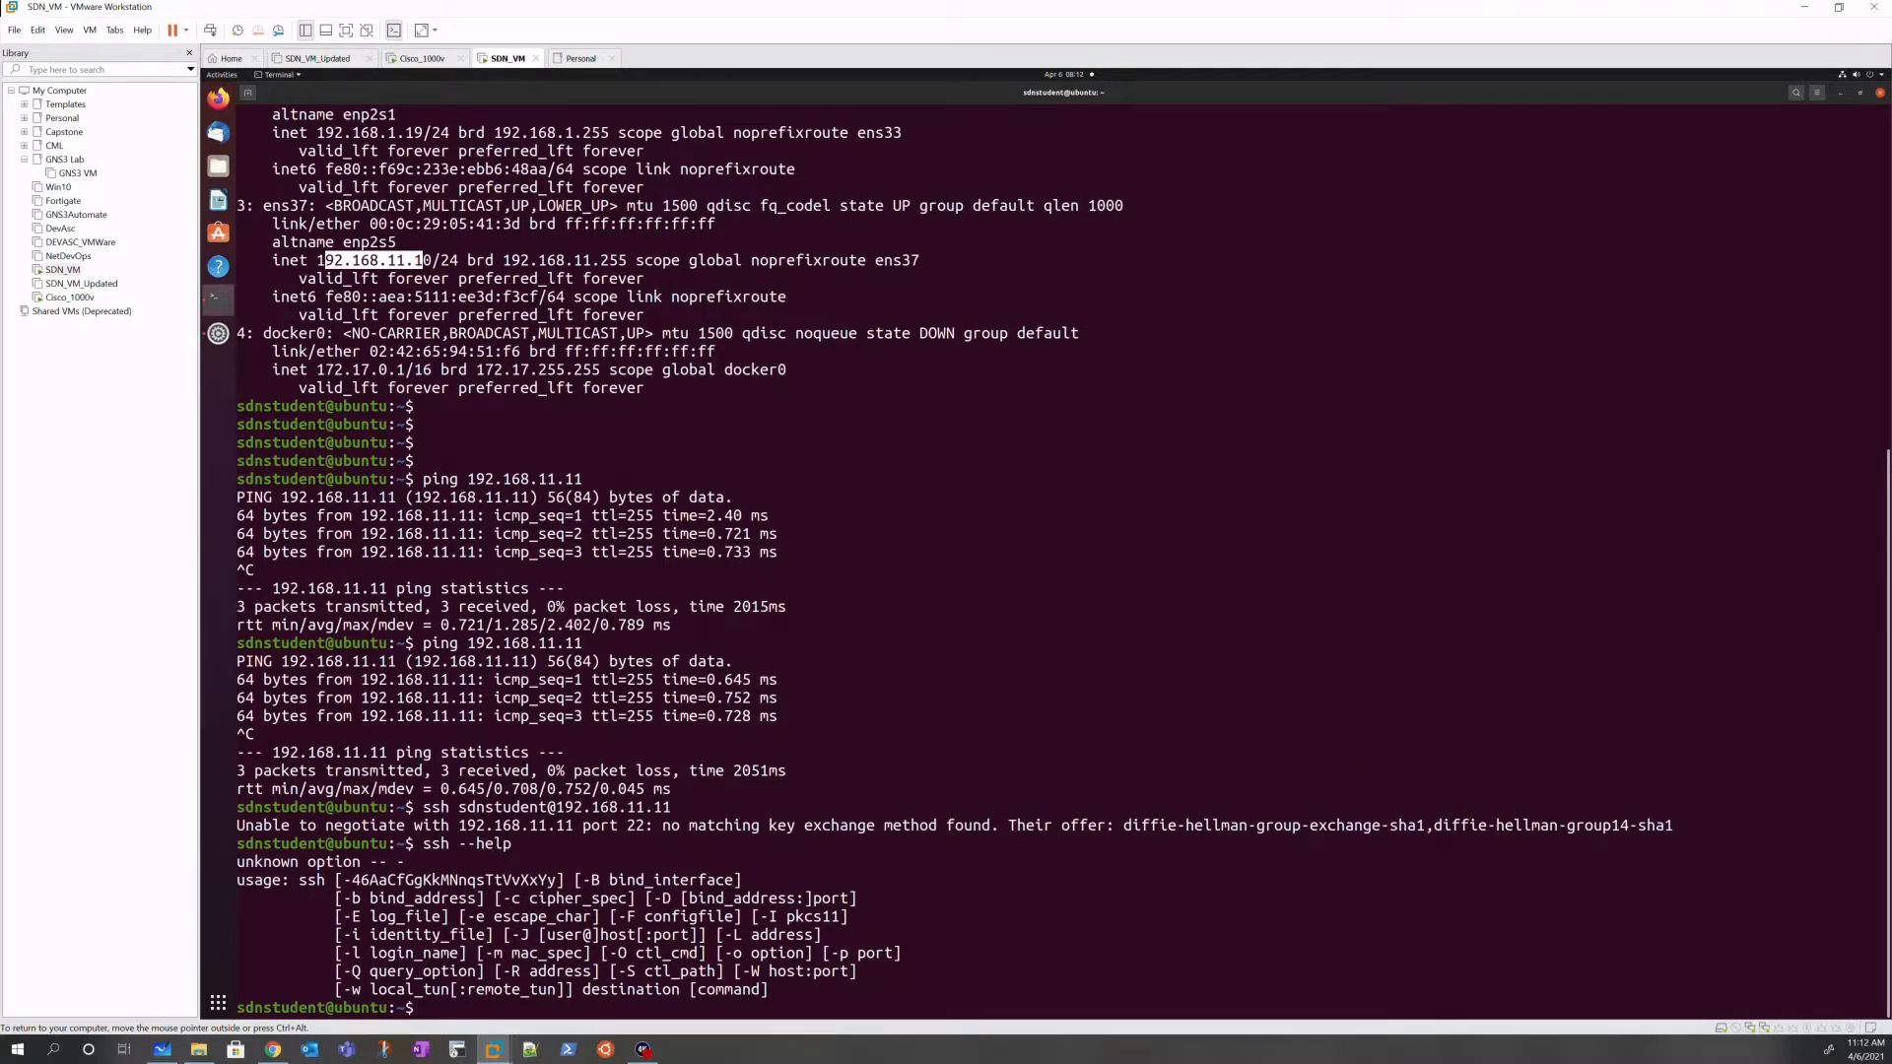
{"action": "type", "text": "man ssh"}
{"action": "key", "text": "Return"}
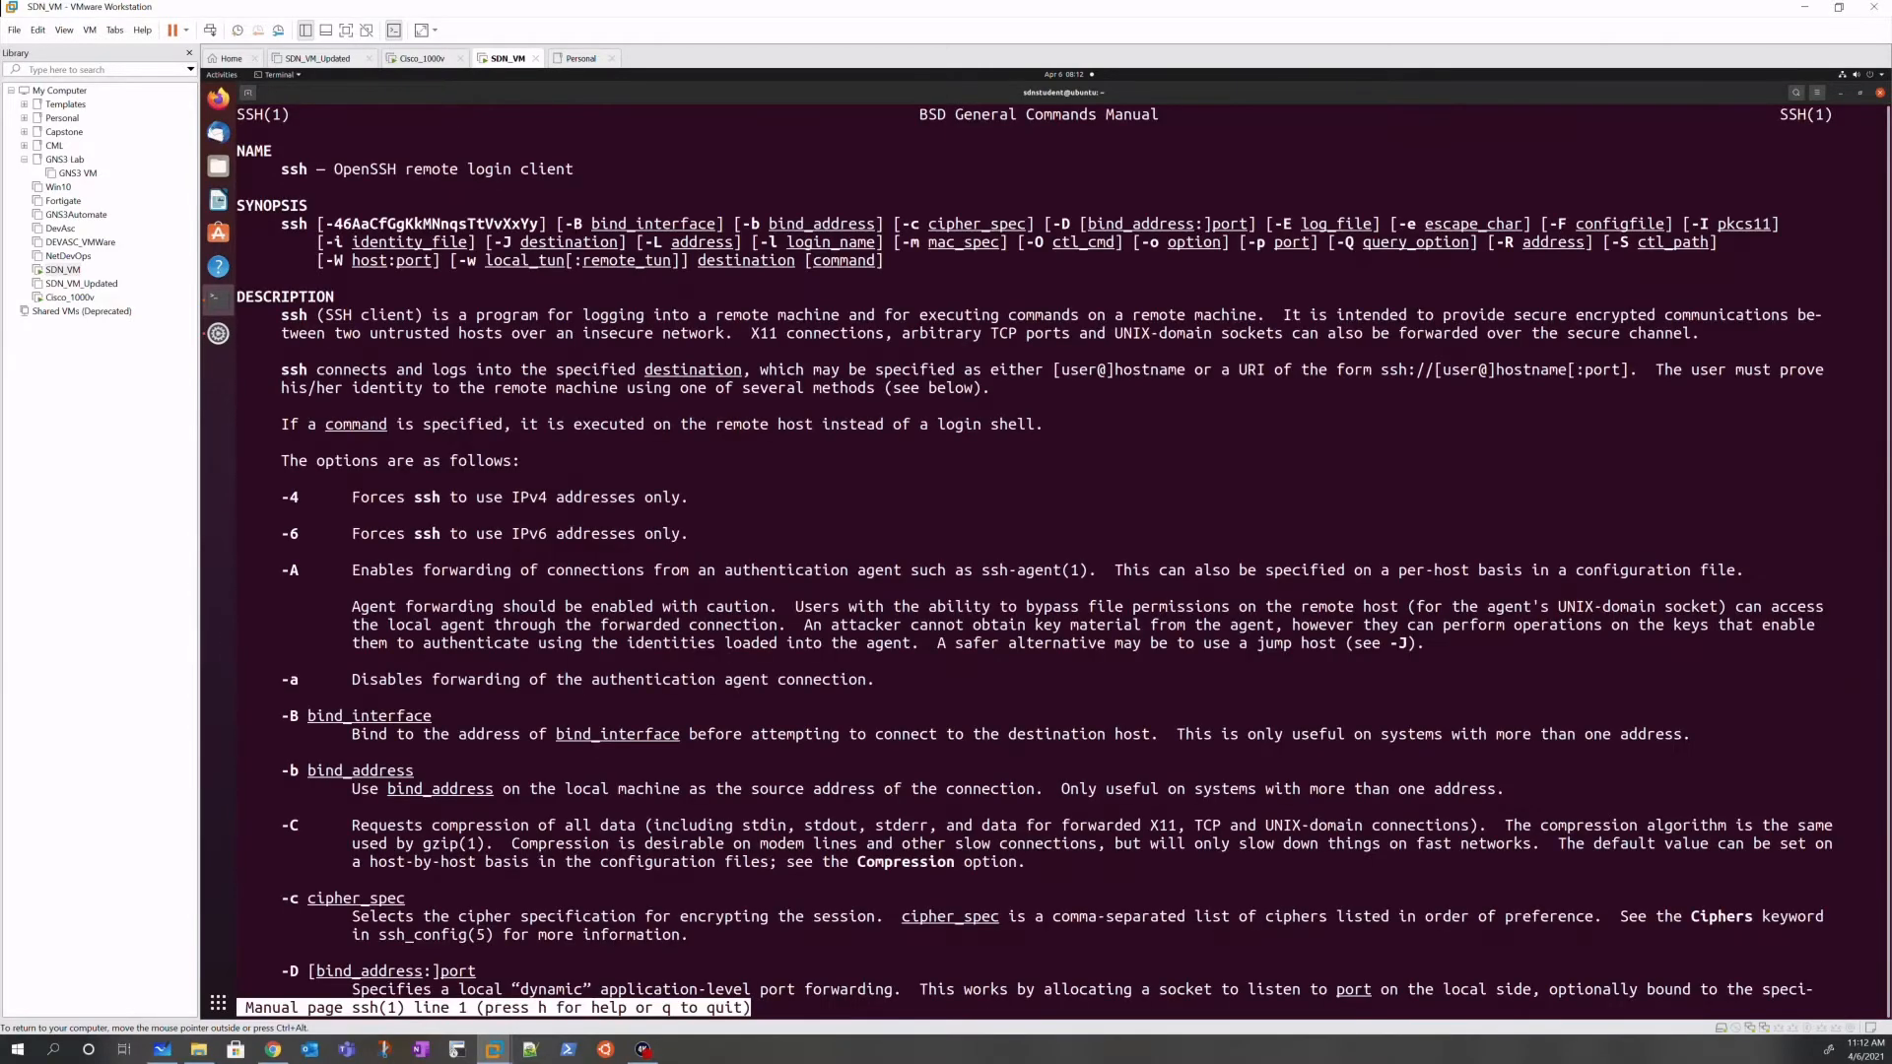
{"action": "key", "text": "space"}
{"action": "key", "text": "space"}
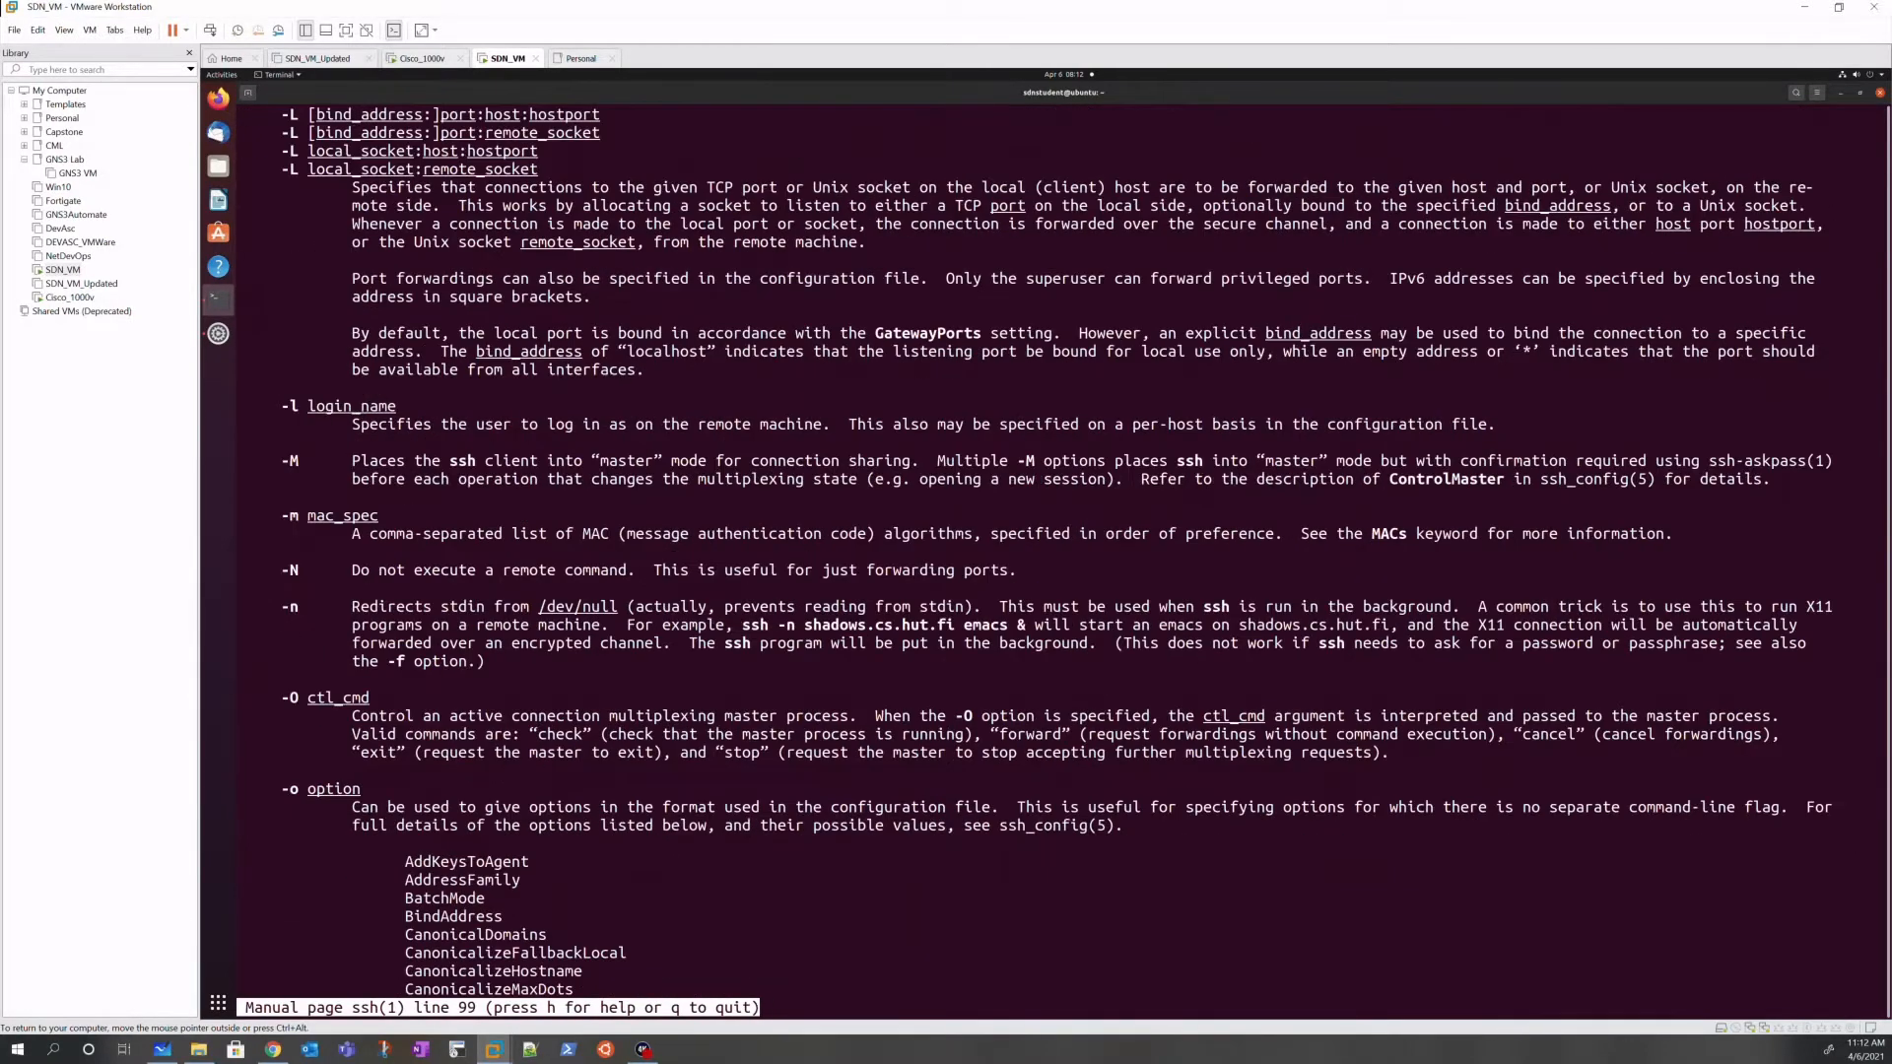
{"action": "key", "text": "space"}
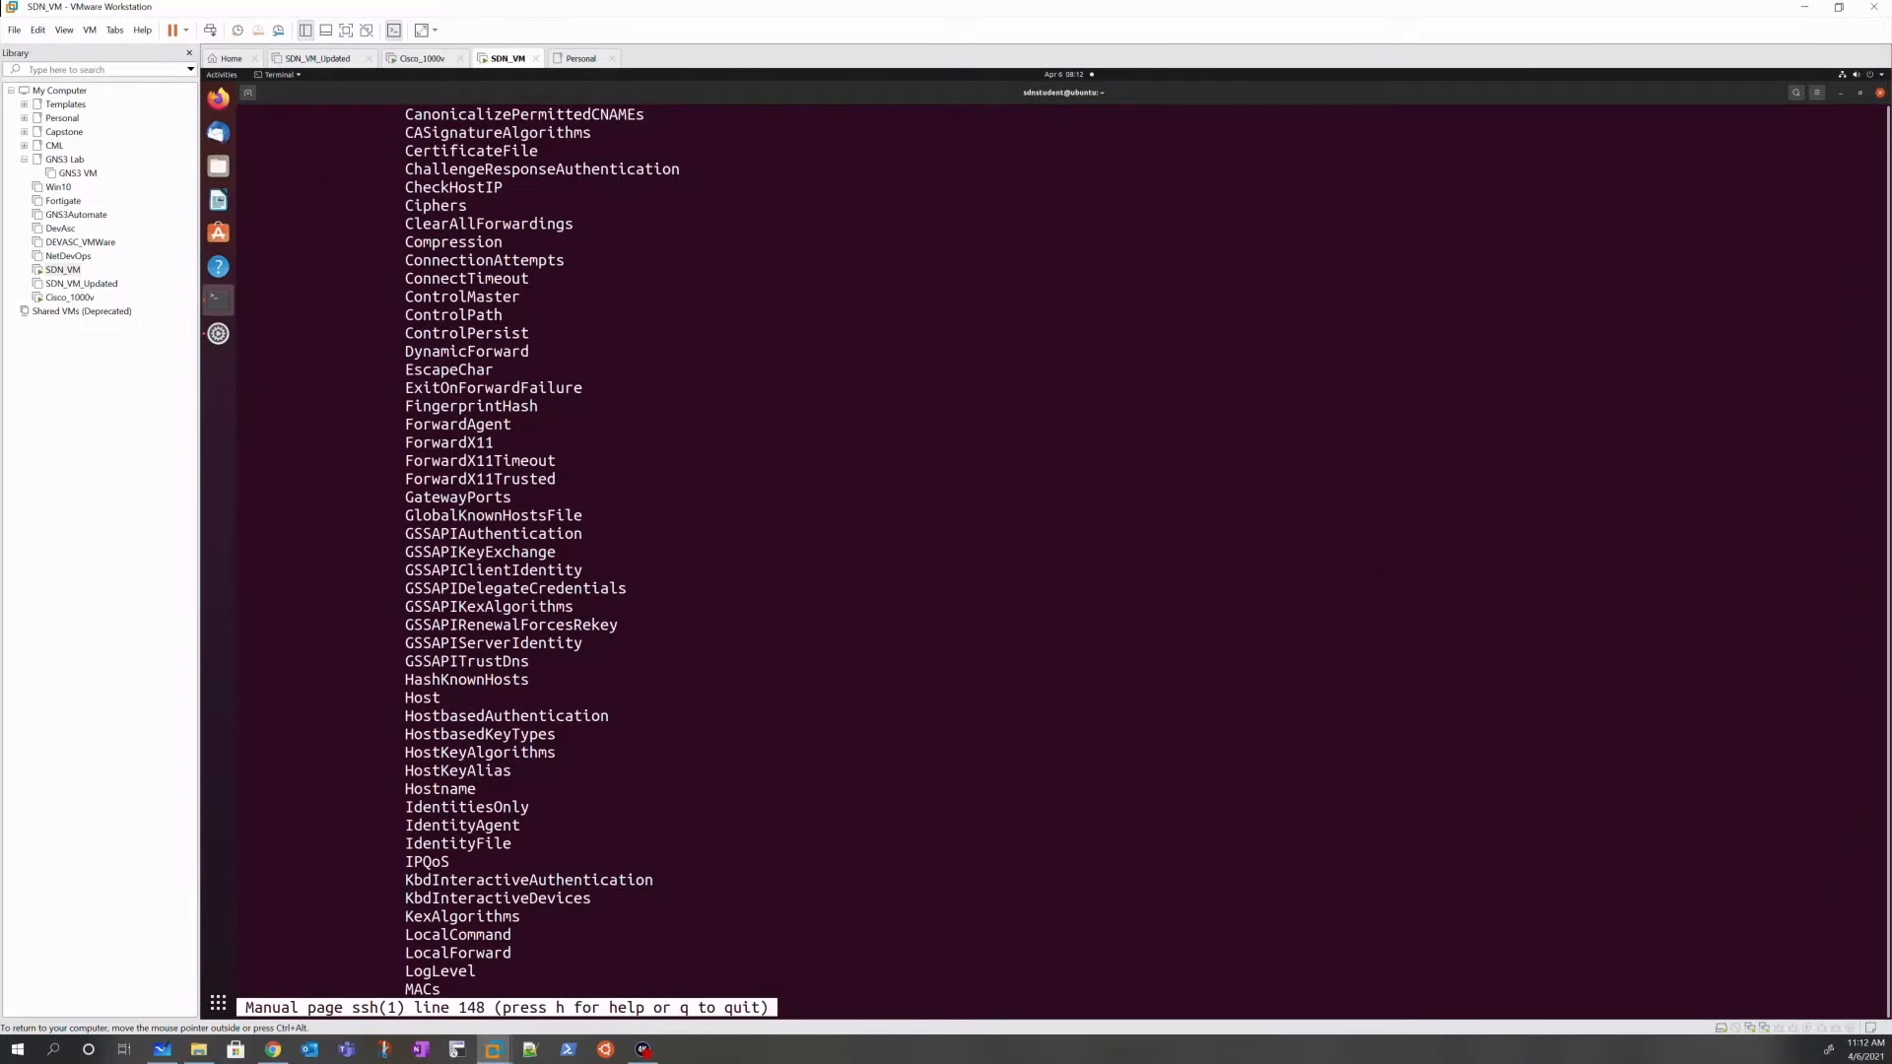
Step: Locate the KexAlgorithms option, quit the manual, and begin an ssh -o KexAlgorithms= command
{"action": "mouse_move", "coordinate": [412, 919]}
{"action": "left_mouse_down"}
{"action": "mouse_move", "coordinate": [463, 937]}
{"action": "mouse_move", "coordinate": [520, 918]}
{"action": "mouse_move", "coordinate": [405, 916]}
{"action": "left_mouse_up"}
{"action": "left_click", "coordinate": [817, 874]}
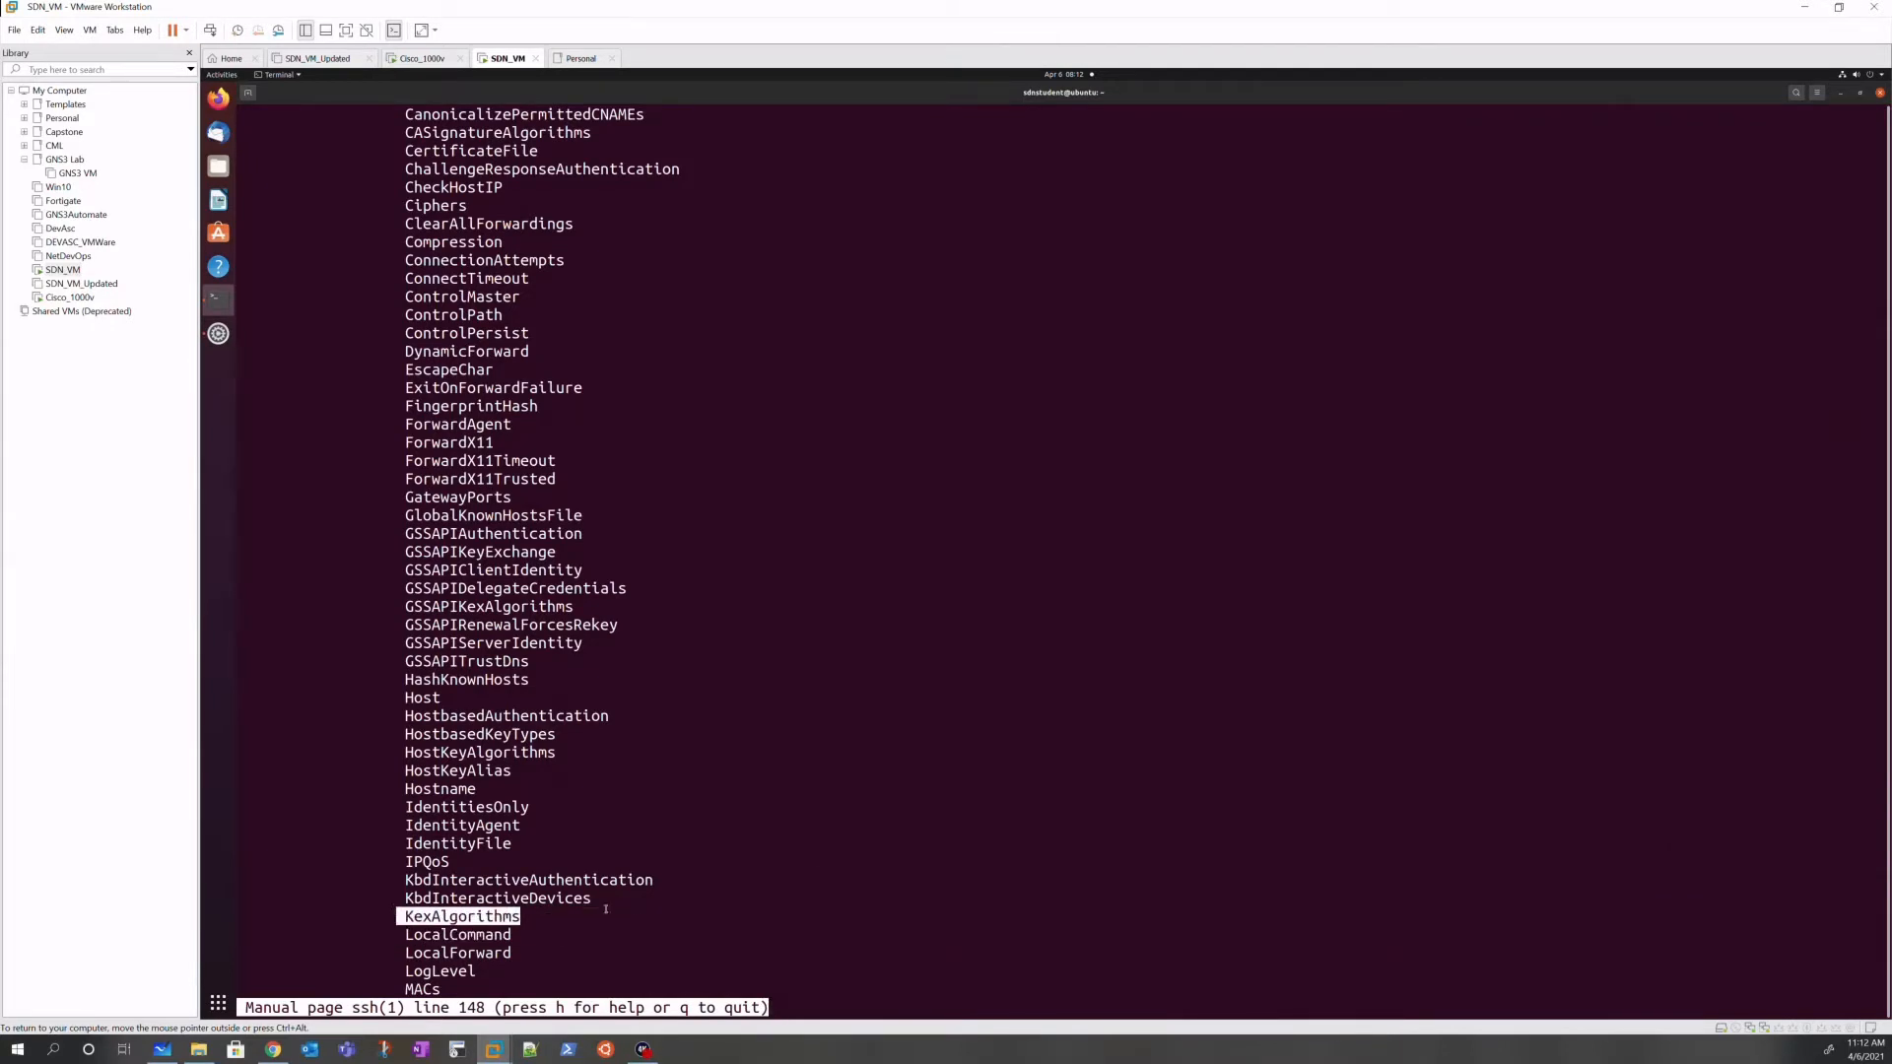
{"action": "left_click", "coordinate": [764, 898]}
{"action": "type", "text": "q"}
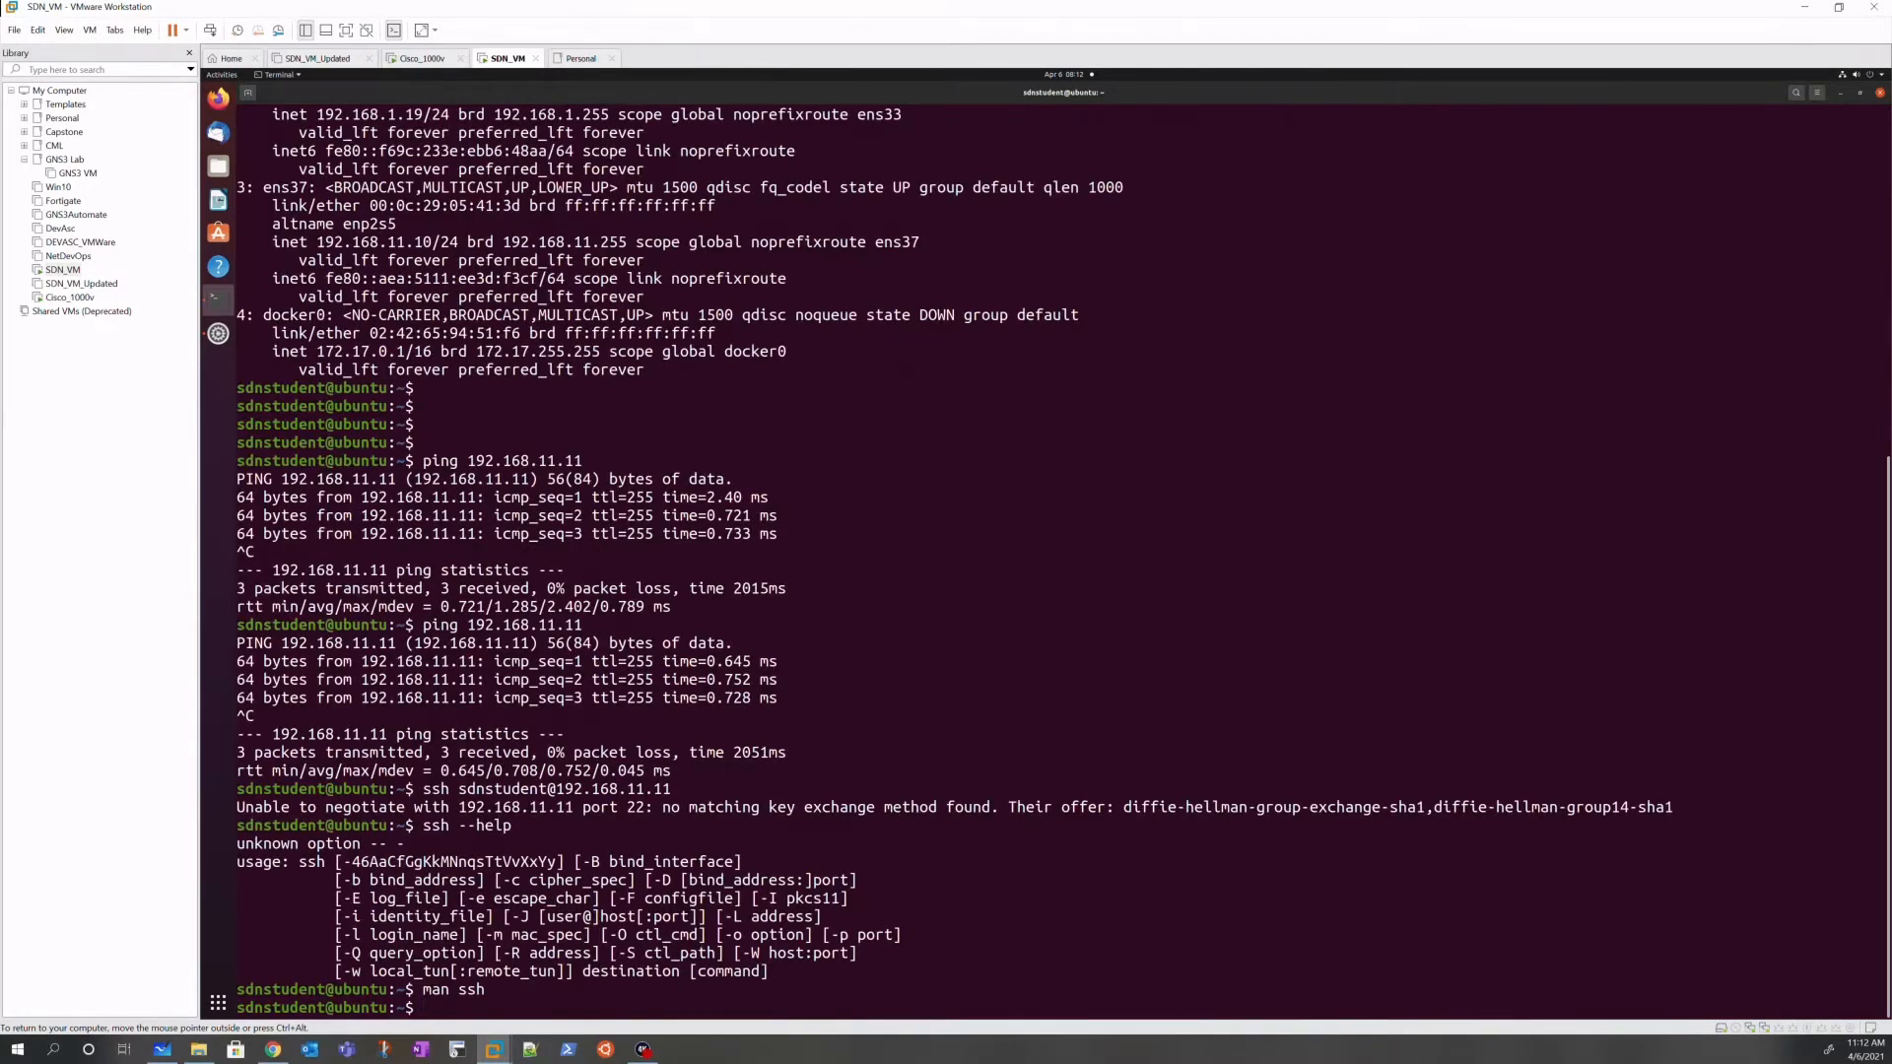
{"action": "type", "text": "ssh -o KexAlgorithms="}
Step: Paste the router's offered diffie-hellman key exchange methods into the KexAlgorithms option
{"action": "left_click_drag", "start_coordinate": [1868, 807], "coordinate": [1124, 808]}
{"action": "right_click", "coordinate": [1136, 806]}
{"action": "left_click", "coordinate": [1152, 815]}
{"action": "left_click", "coordinate": [1013, 936]}
{"action": "right_click", "coordinate": [1013, 936]}
{"action": "left_click", "coordinate": [1037, 864]}
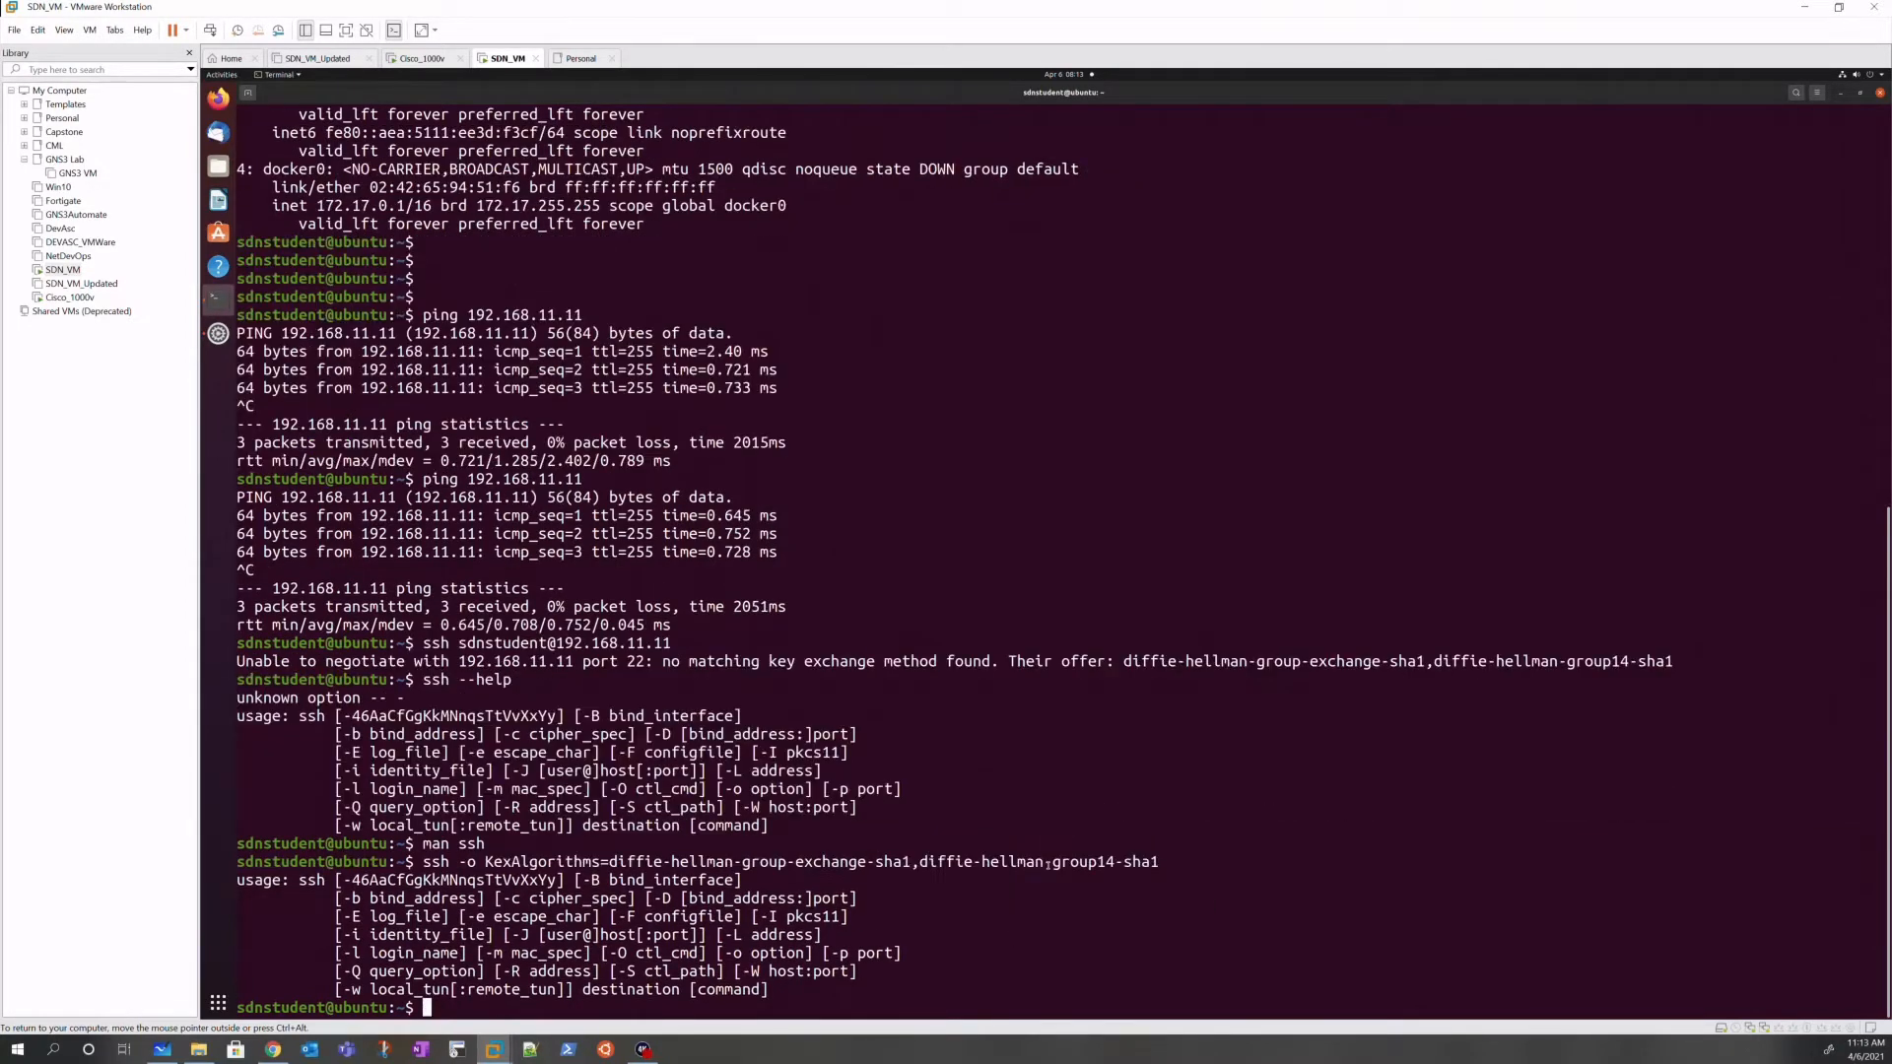
Step: Connect over SSH to 192.168.11.11, accept the host key, and log in
{"action": "key", "text": "Up"}
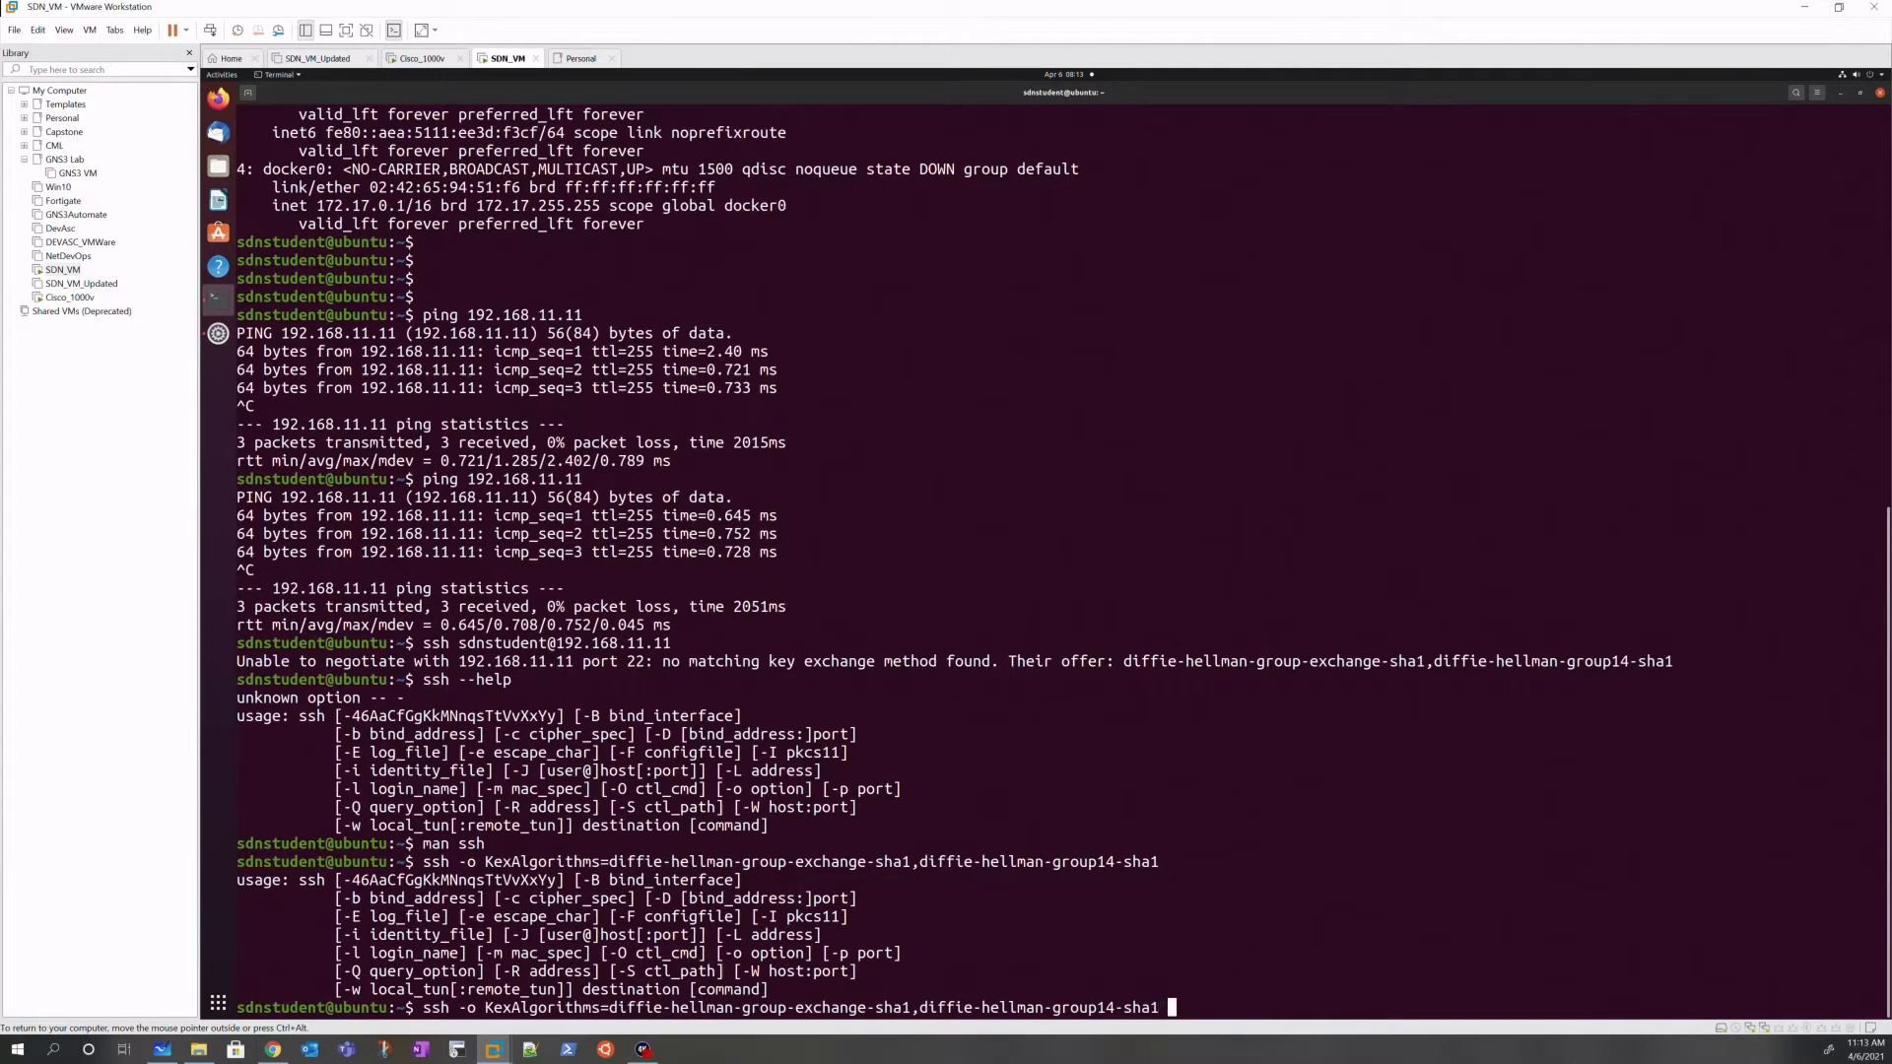
{"action": "type", "text": "sdnstudent@192.168.11.11"}
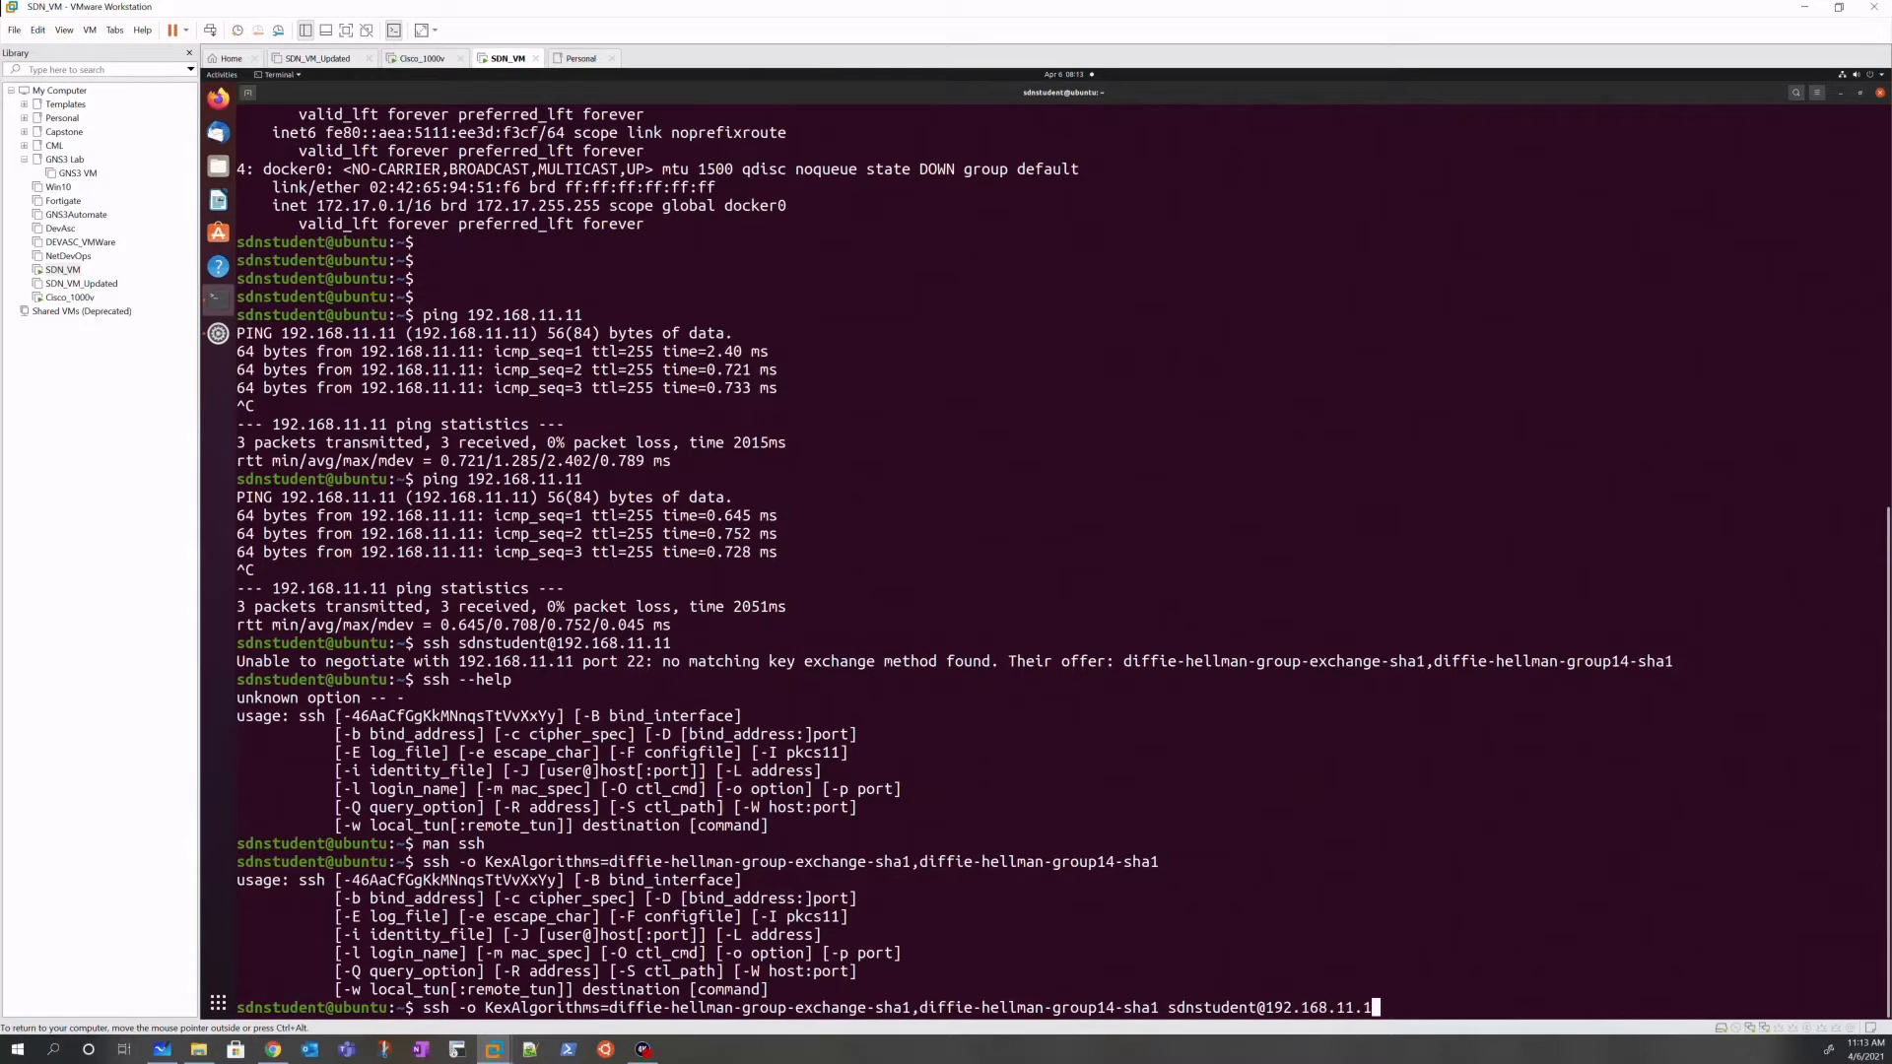
{"action": "key", "text": "Return"}
{"action": "type", "text": "yes"}
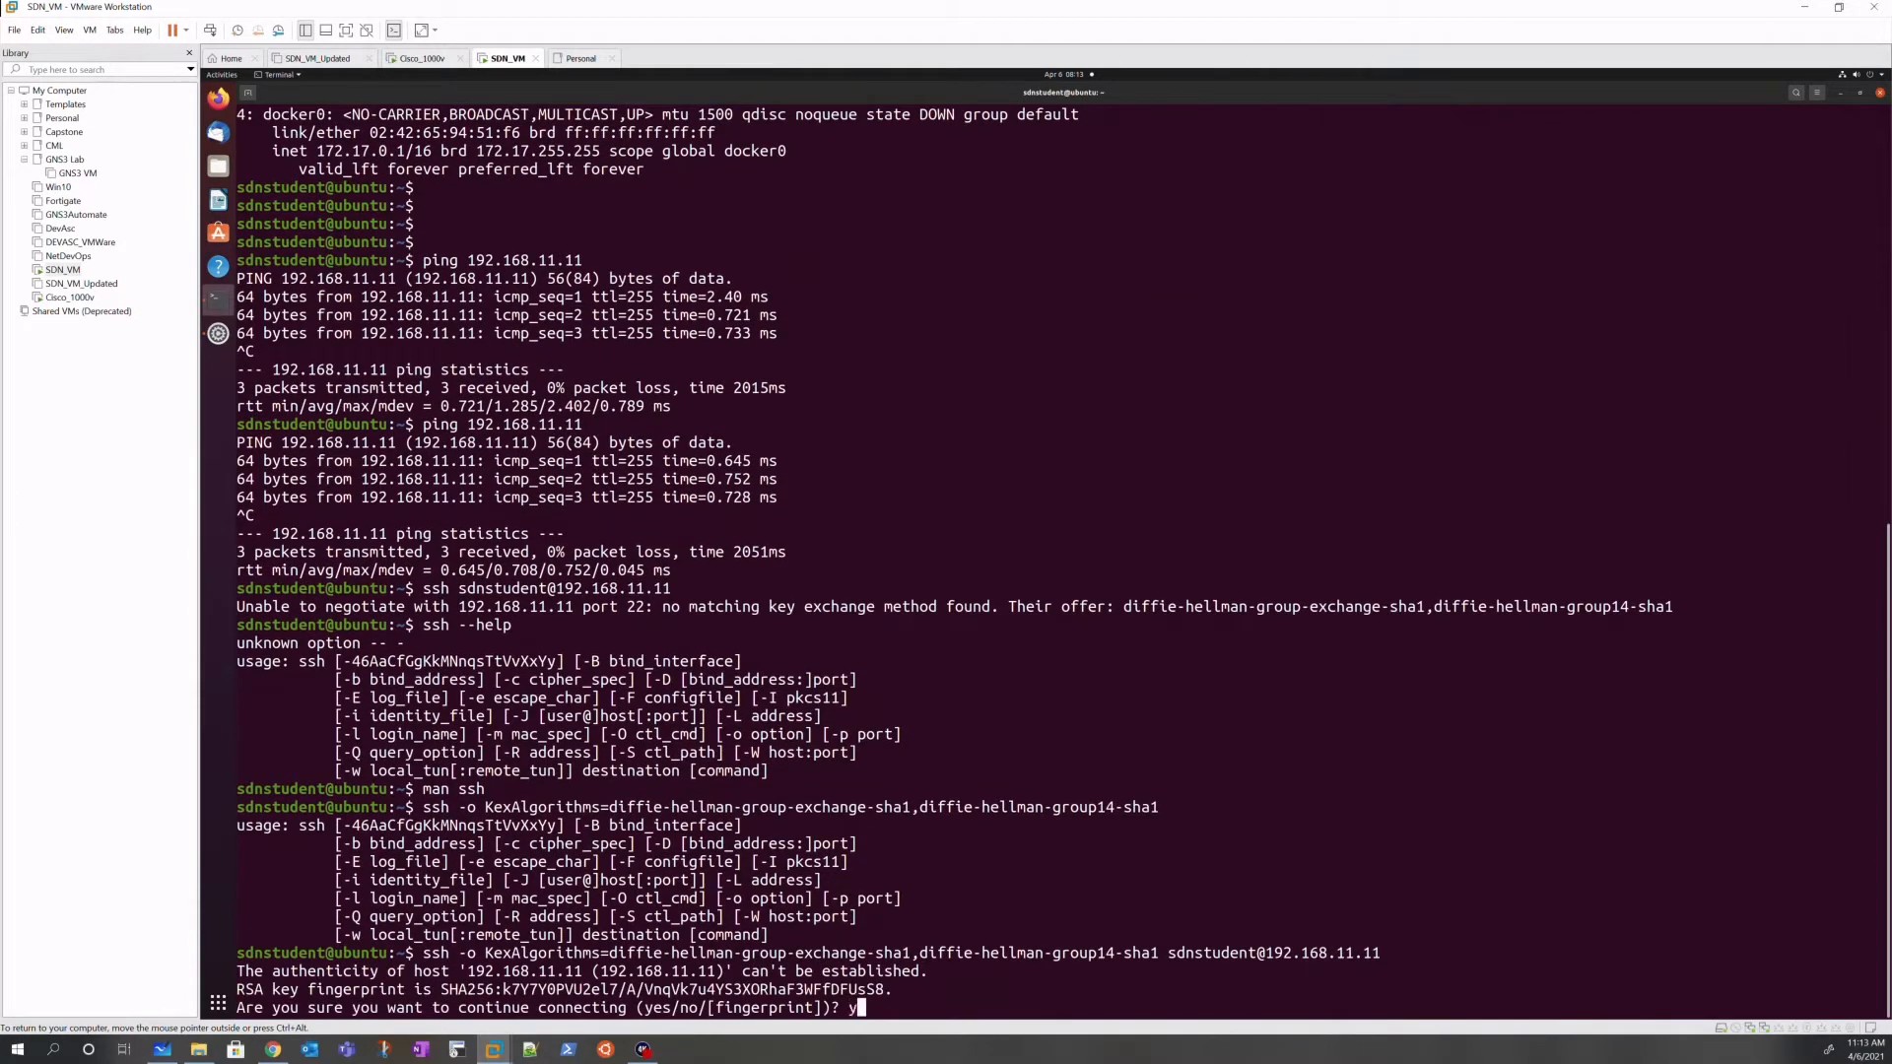
{"action": "key", "text": "Return"}
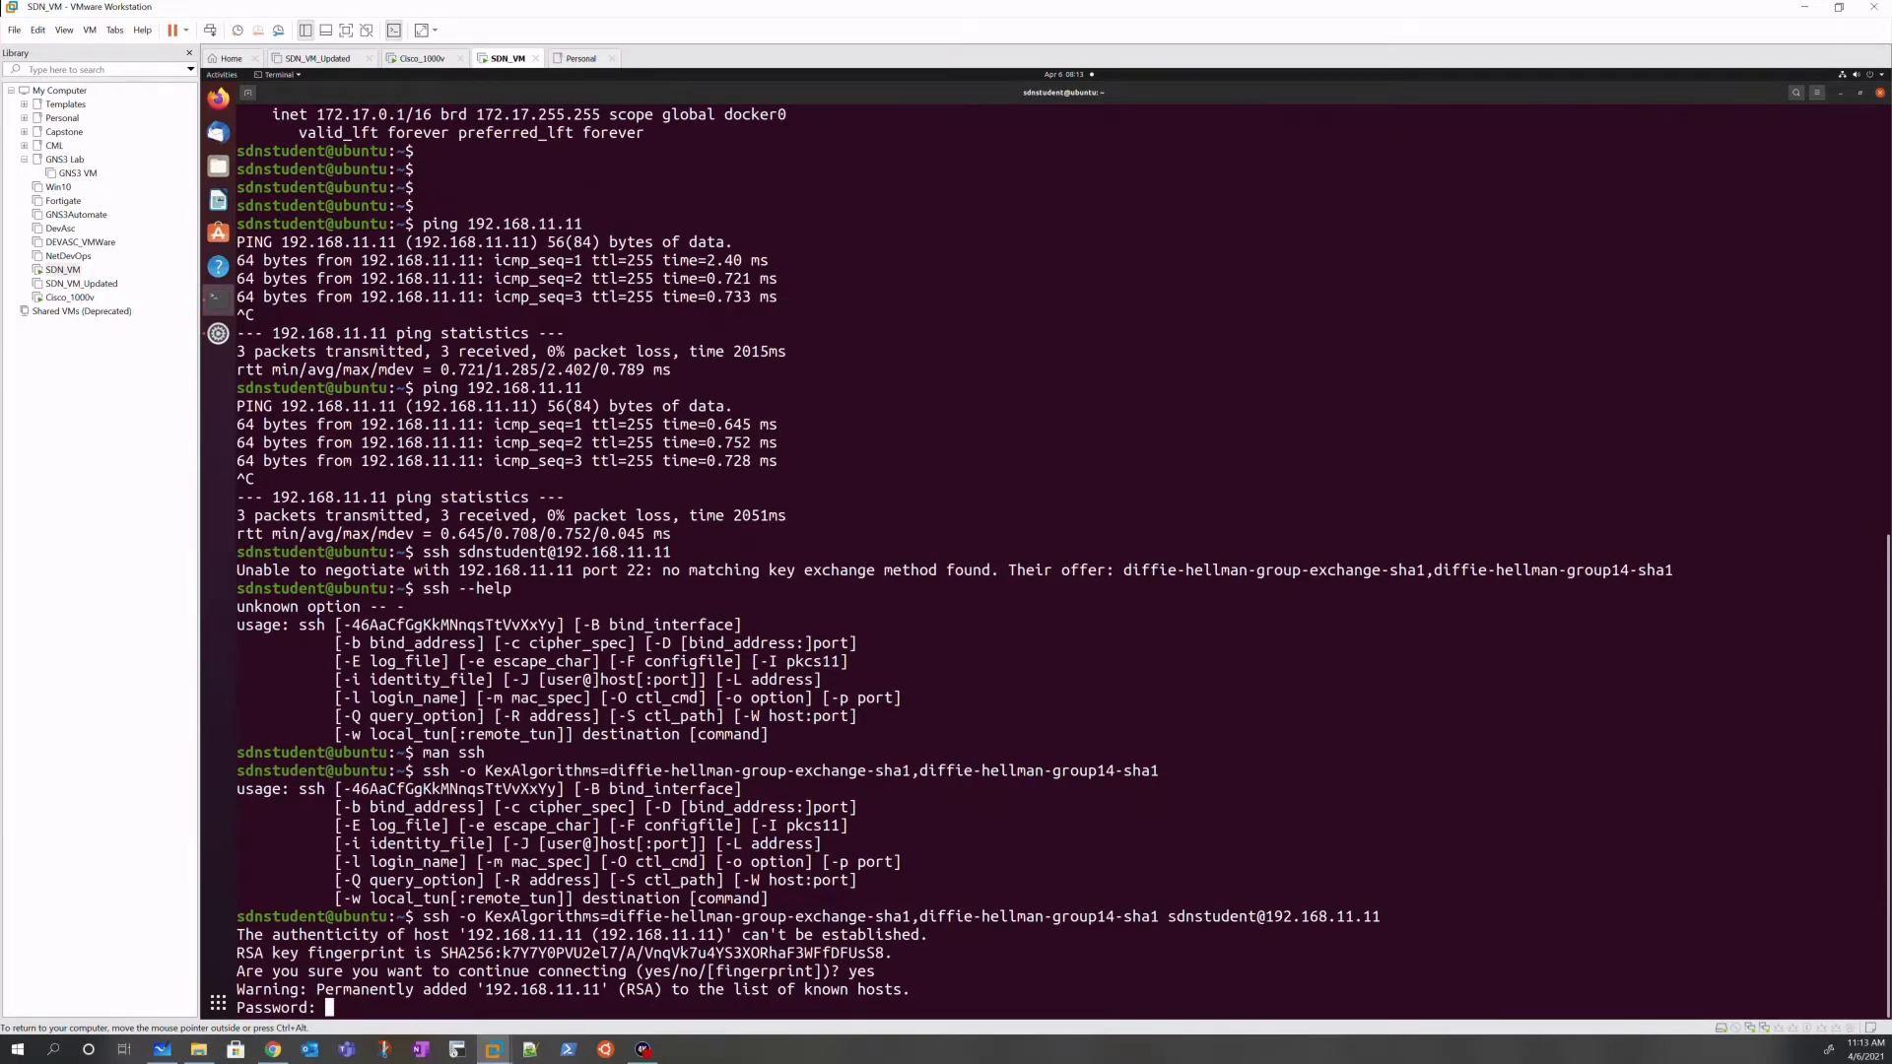
{"action": "key", "text": "Return"}
{"action": "key", "text": "Return"}
{"action": "key", "text": "Return"}
{"action": "key", "text": "Return"}
{"action": "key", "text": "Return"}
{"action": "key", "text": "Return"}
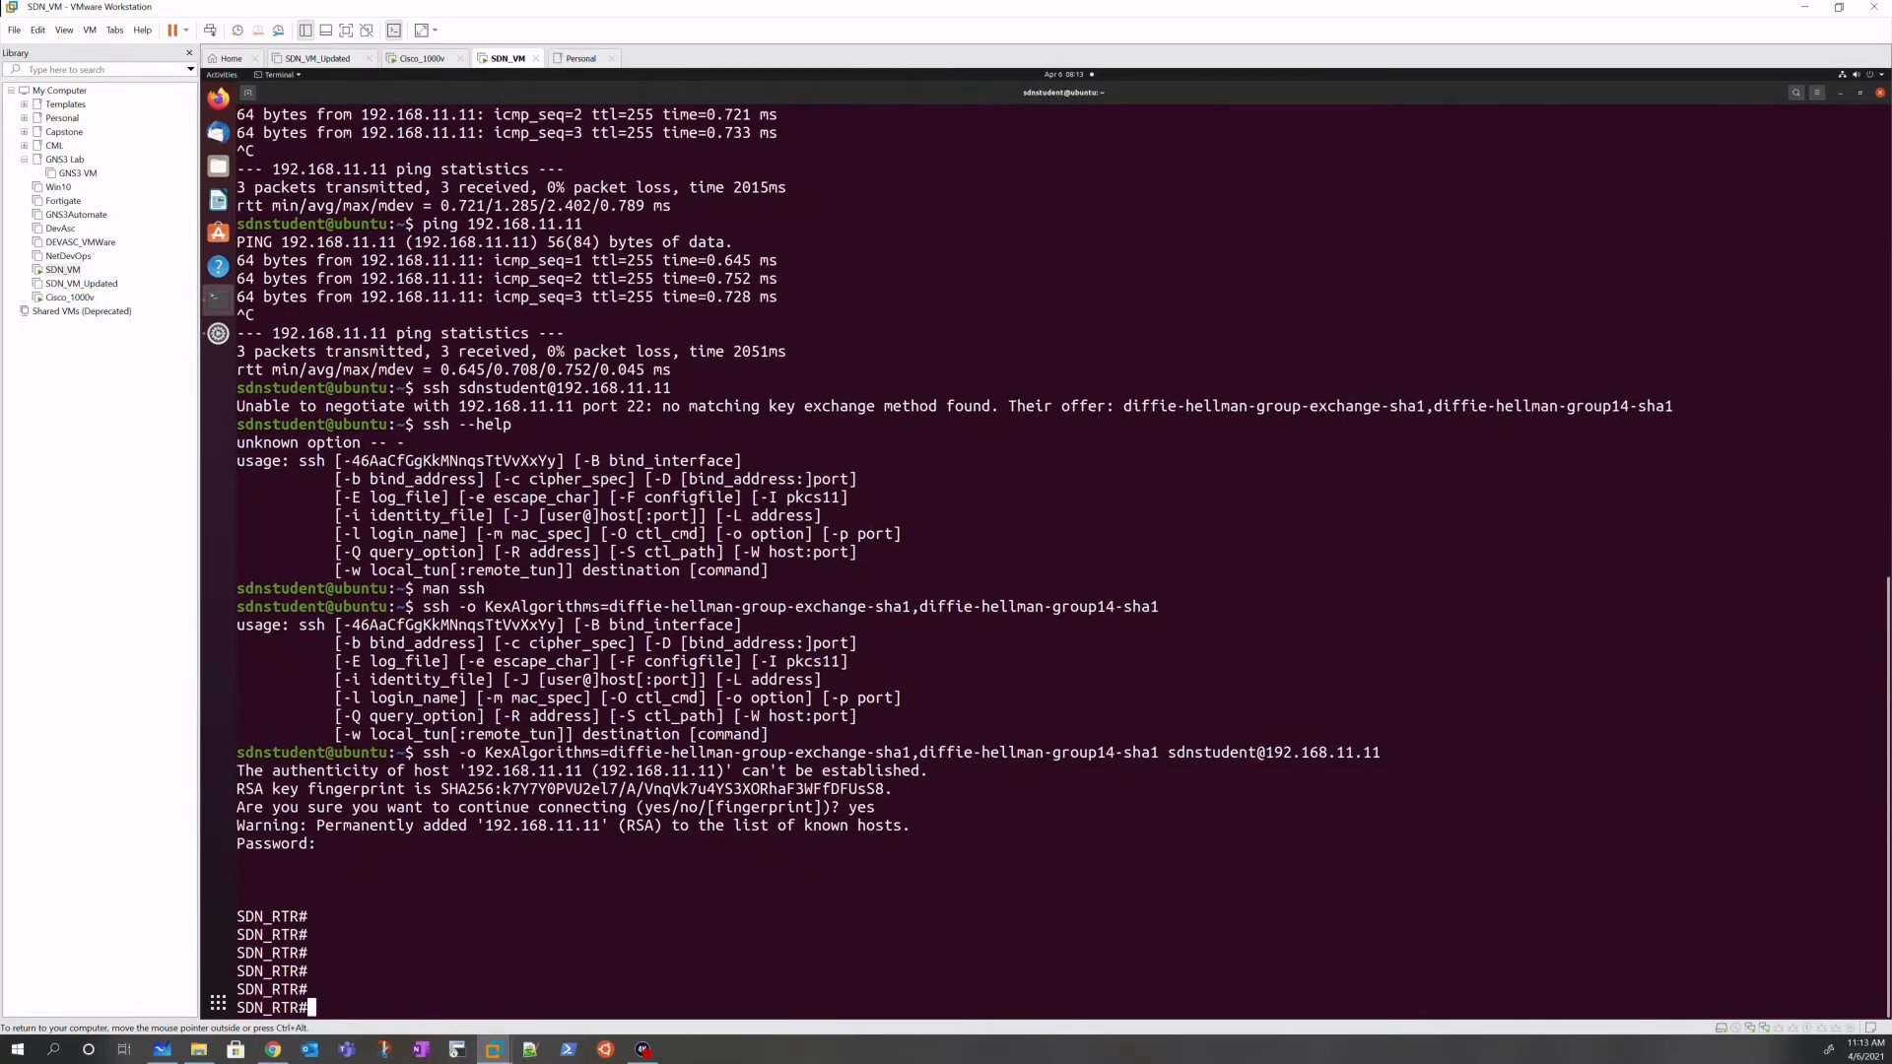
Step: At the SDN_RTR# prompt run show ssh and review the version 2.0 aes128-ctr sessions
{"action": "type", "text": "exit"}
{"action": "key", "text": "BackSpace"}
{"action": "key", "text": "BackSpace"}
{"action": "key", "text": "BackSpace"}
{"action": "key", "text": "BackSpace"}
{"action": "left_click_drag", "start_coordinate": [244, 917], "coordinate": [293, 918]}
{"action": "type", "text": "show ss"}
{"action": "key", "text": "Tab"}
{"action": "type", "text": "?h ?"}
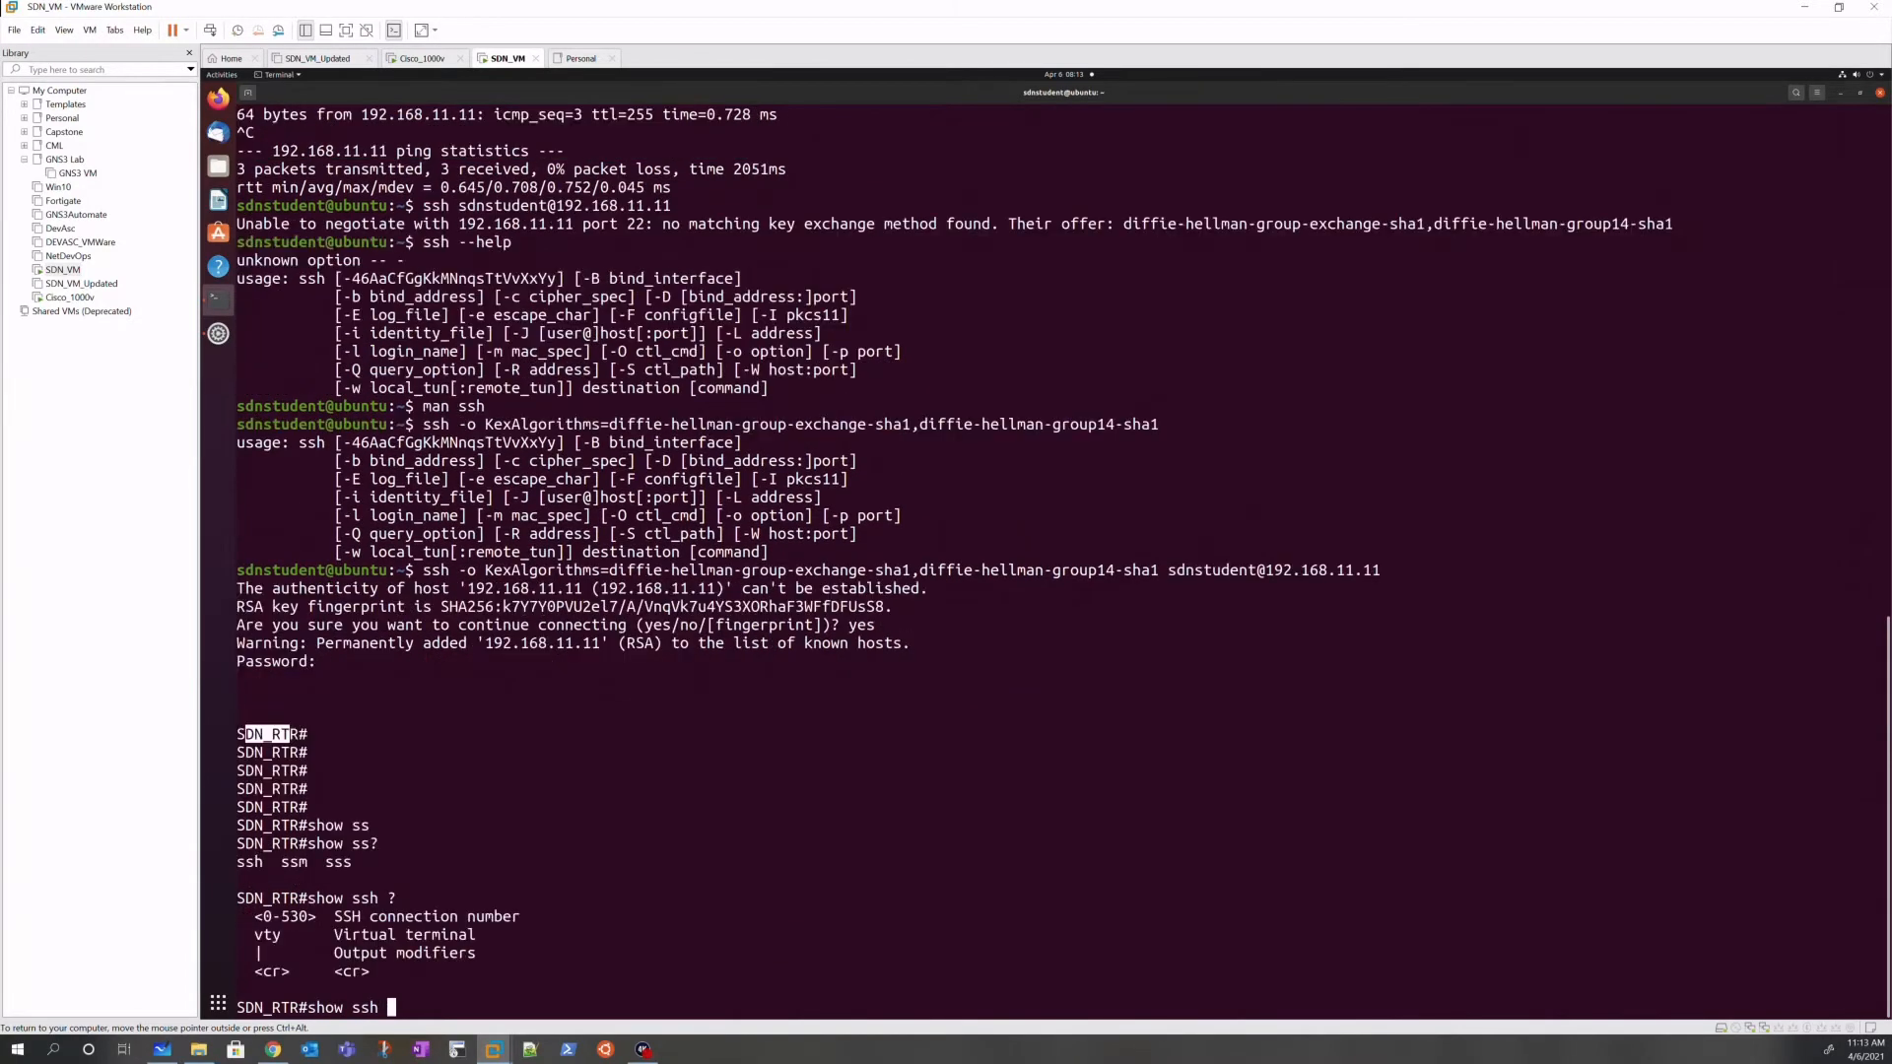
{"action": "key", "text": "Return"}
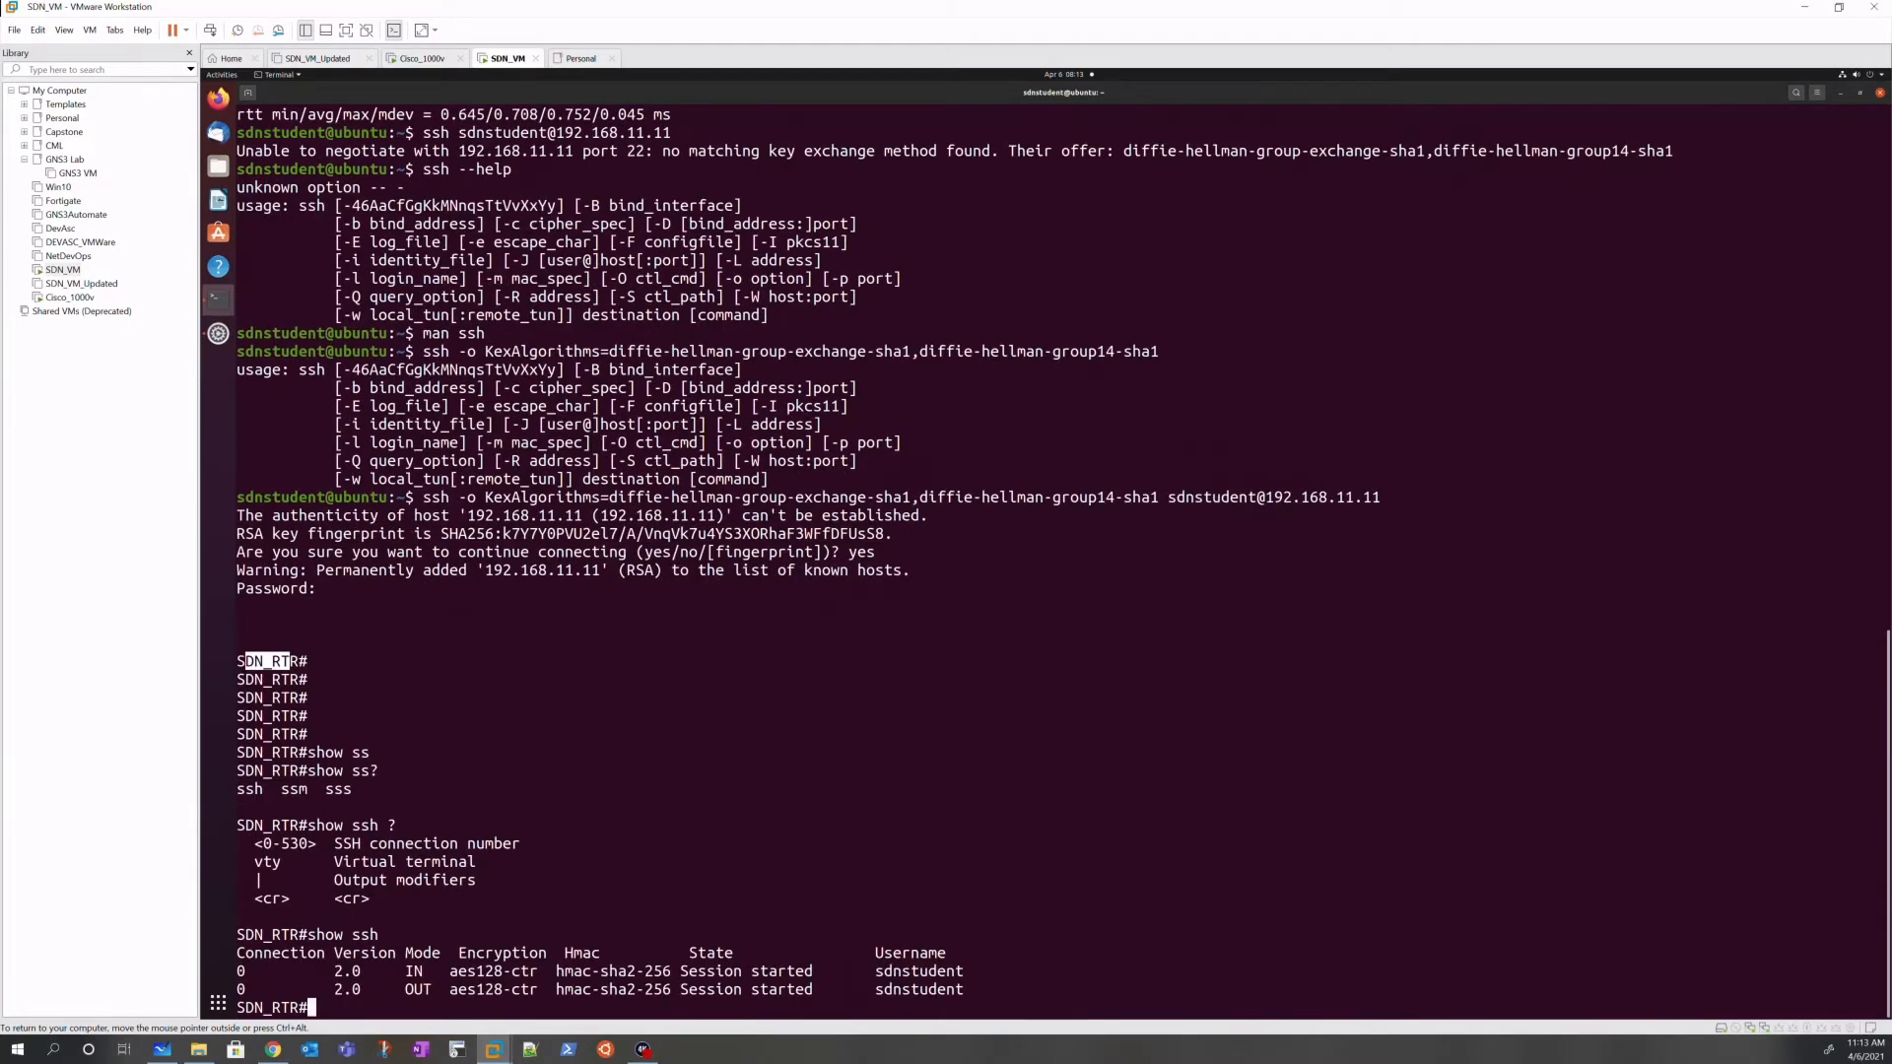
{"action": "left_click_drag", "start_coordinate": [902, 972], "coordinate": [964, 972]}
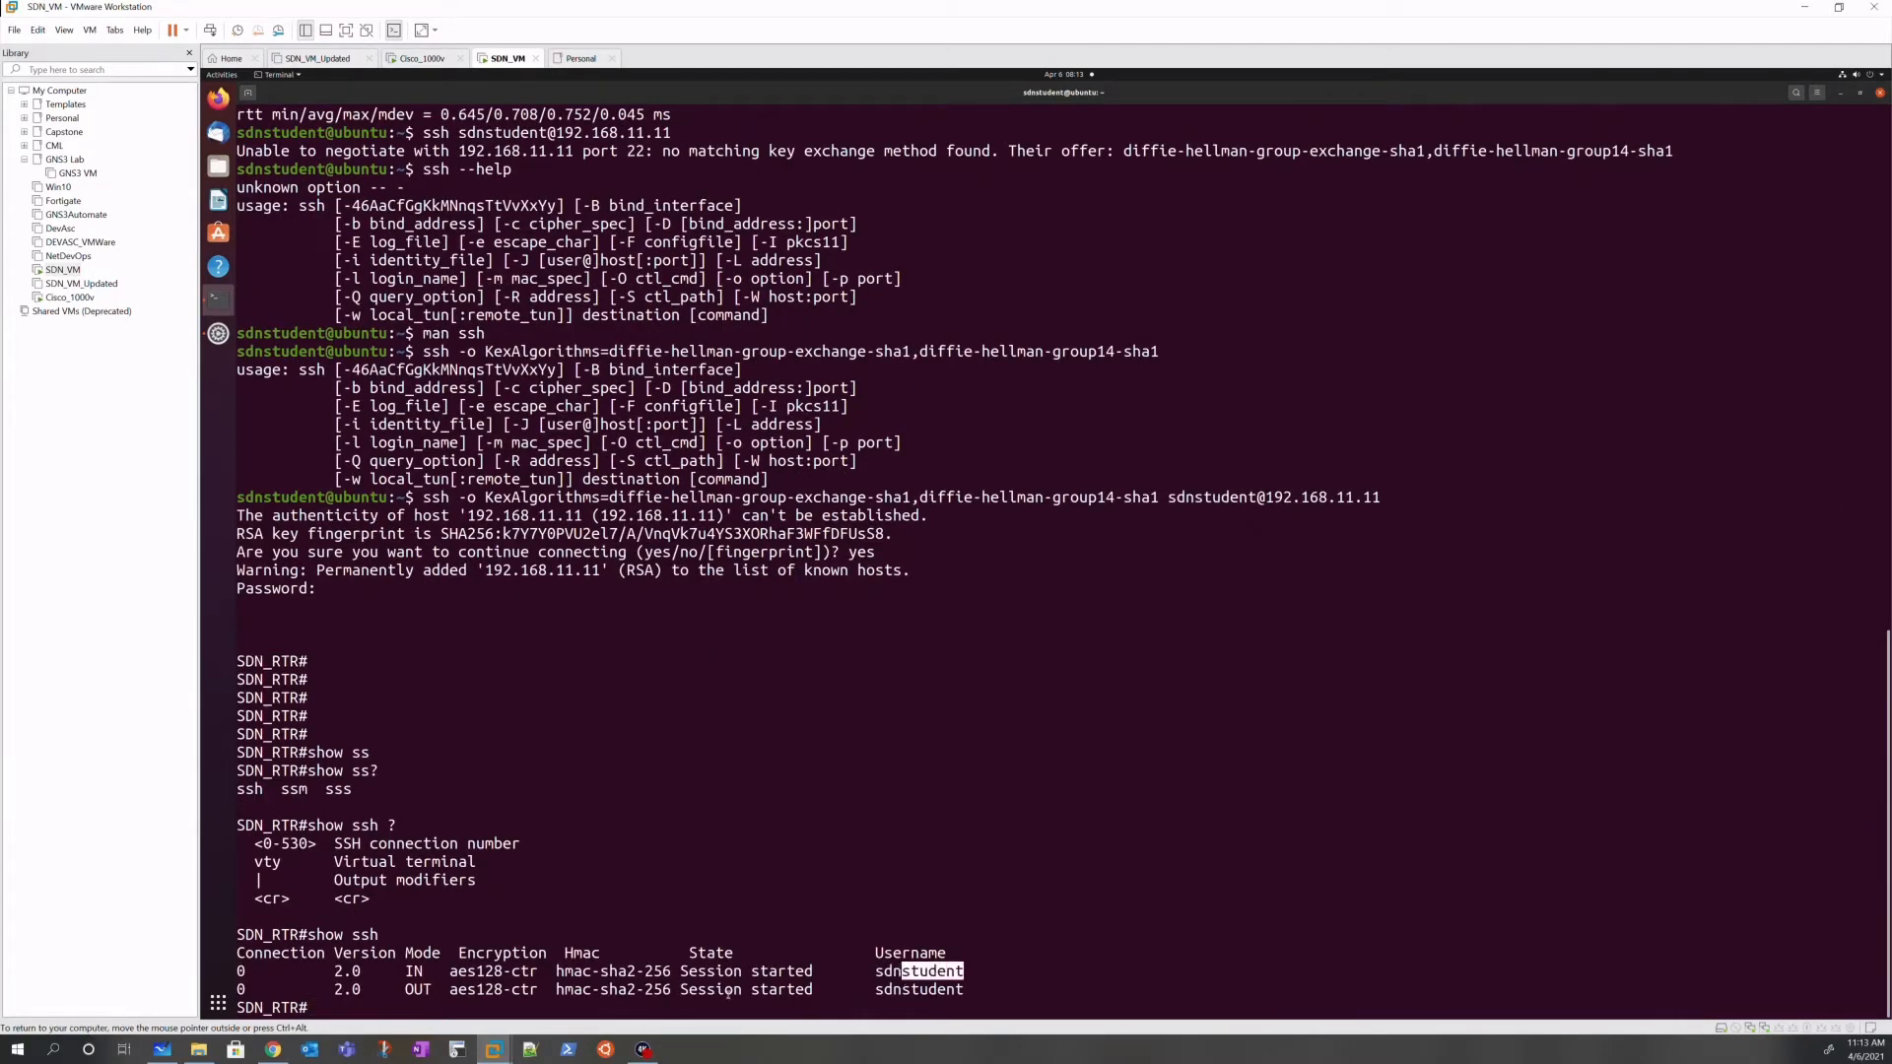